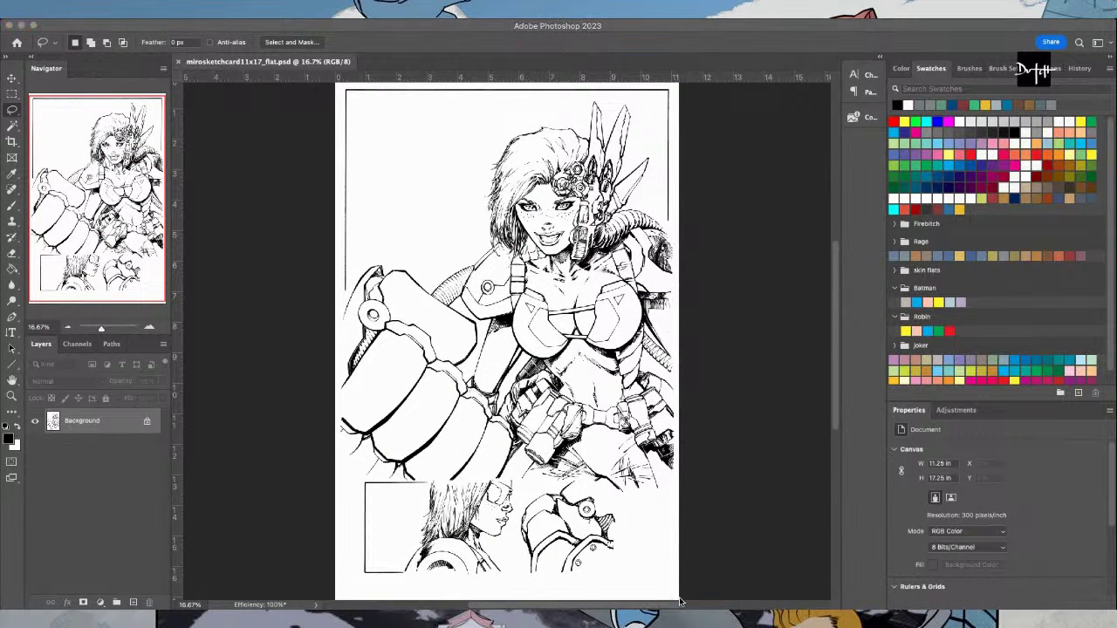
Examine the inked line art up close around the mechanical arm, shoulder and torso
left_click(705, 552)
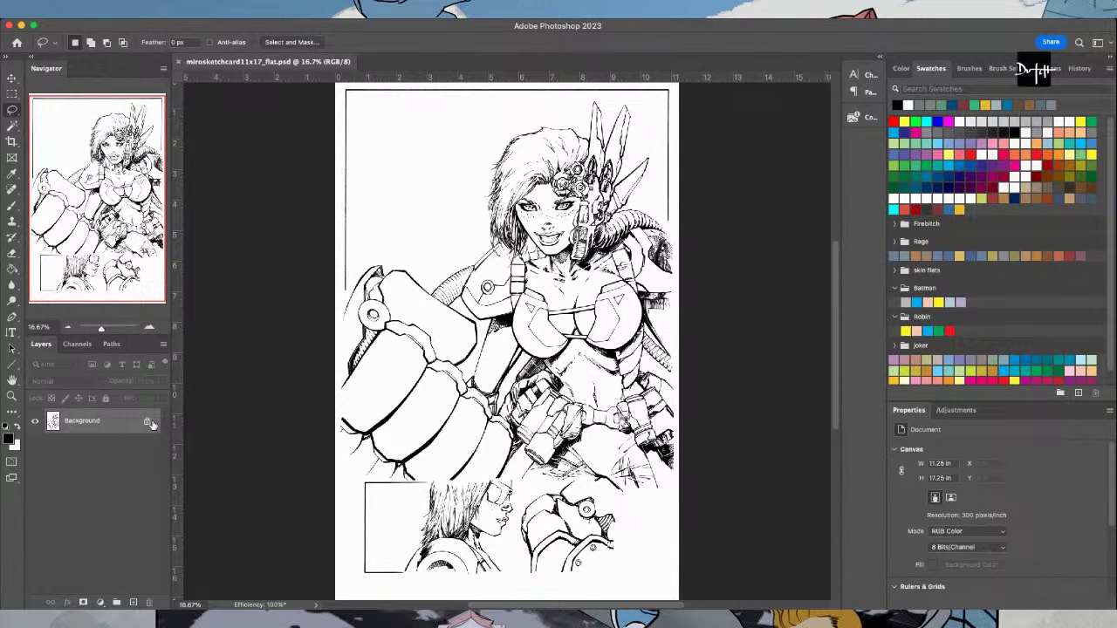
scroll(436, 377, "up", 4)
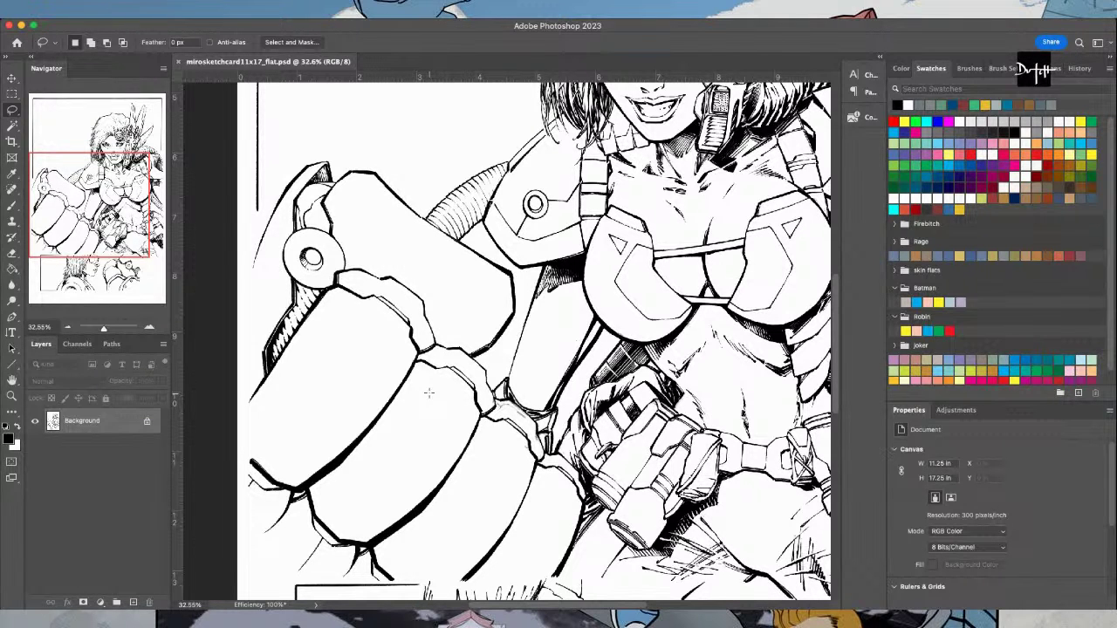
scroll(430, 220, "up", 2)
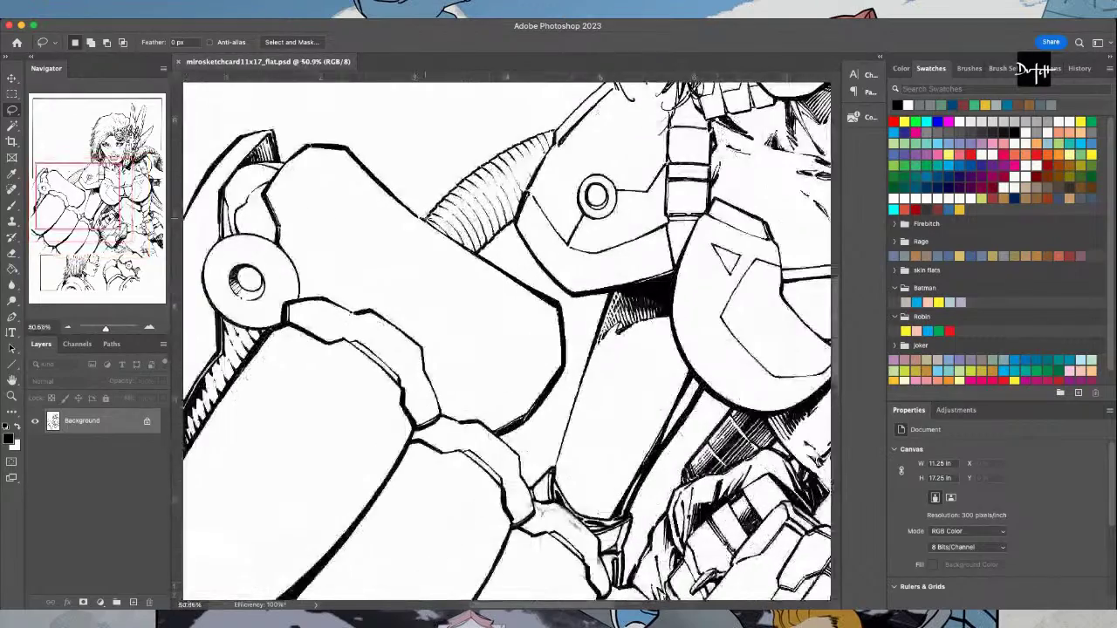
scroll(428, 221, "up", 1)
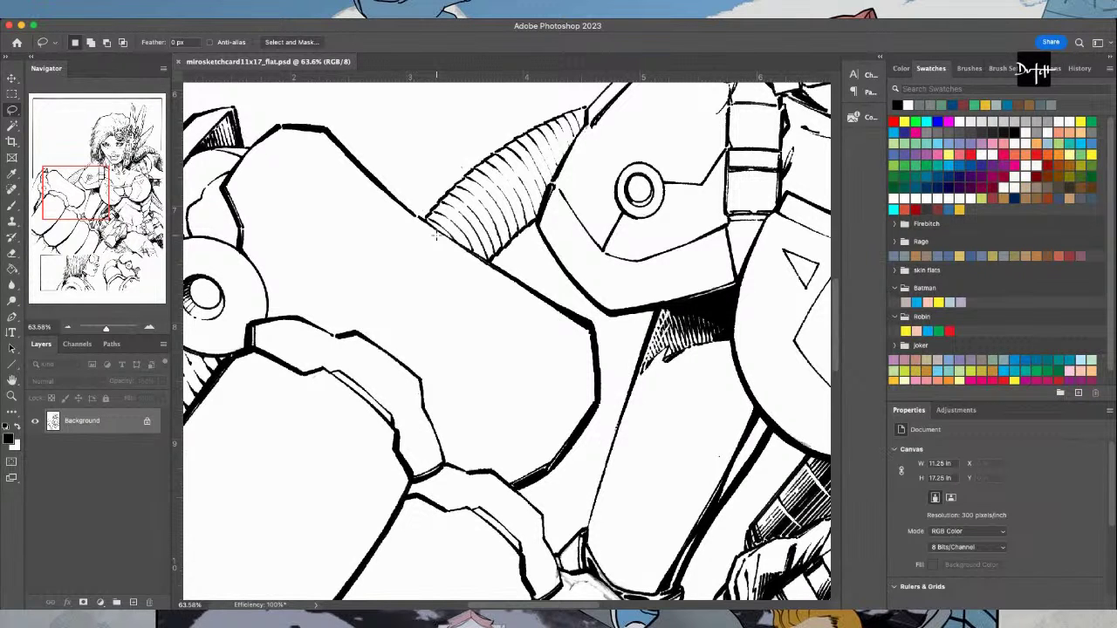
scroll(420, 365, "down", 2)
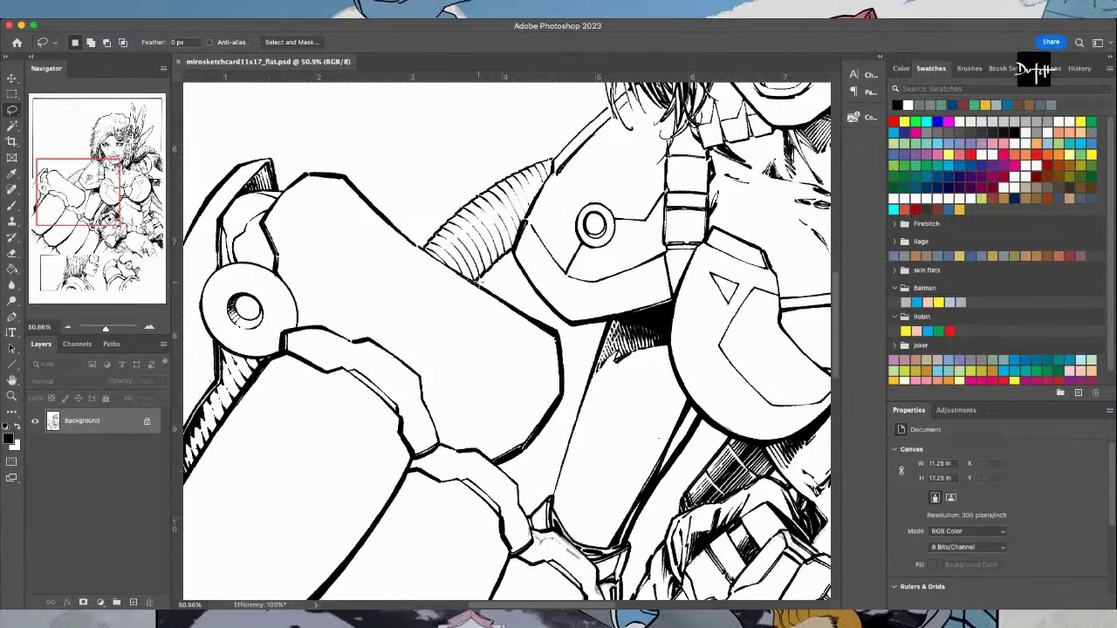
scroll(522, 491, "up", 5)
scroll(533, 502, "down", 5)
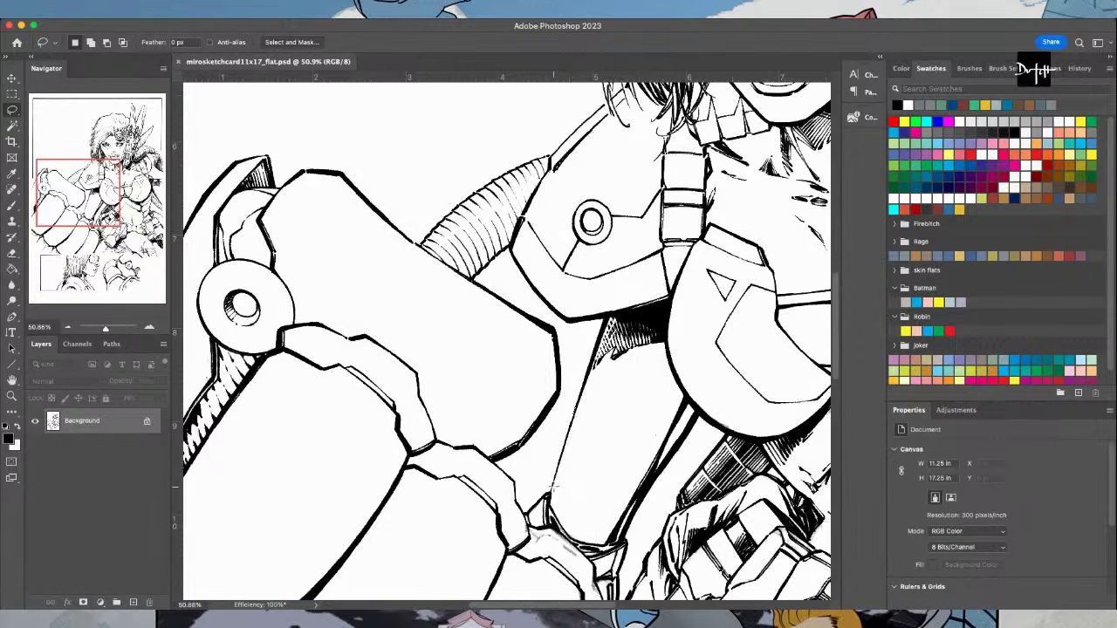
scroll(552, 489, "down", 2)
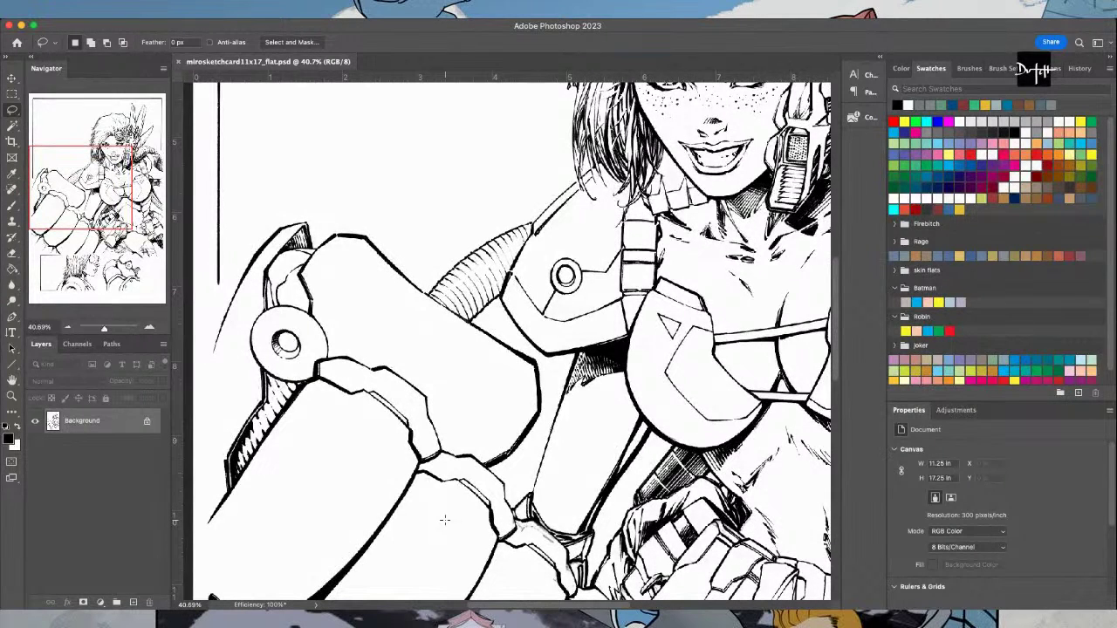
scroll(444, 519, "down", 2)
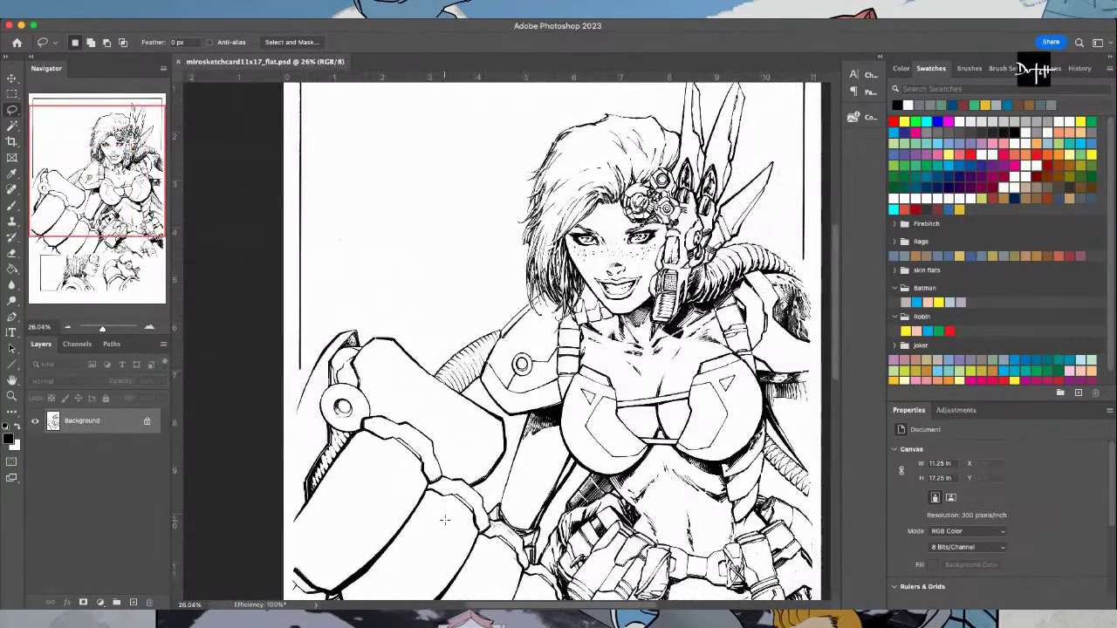
scroll(444, 520, "down", 1)
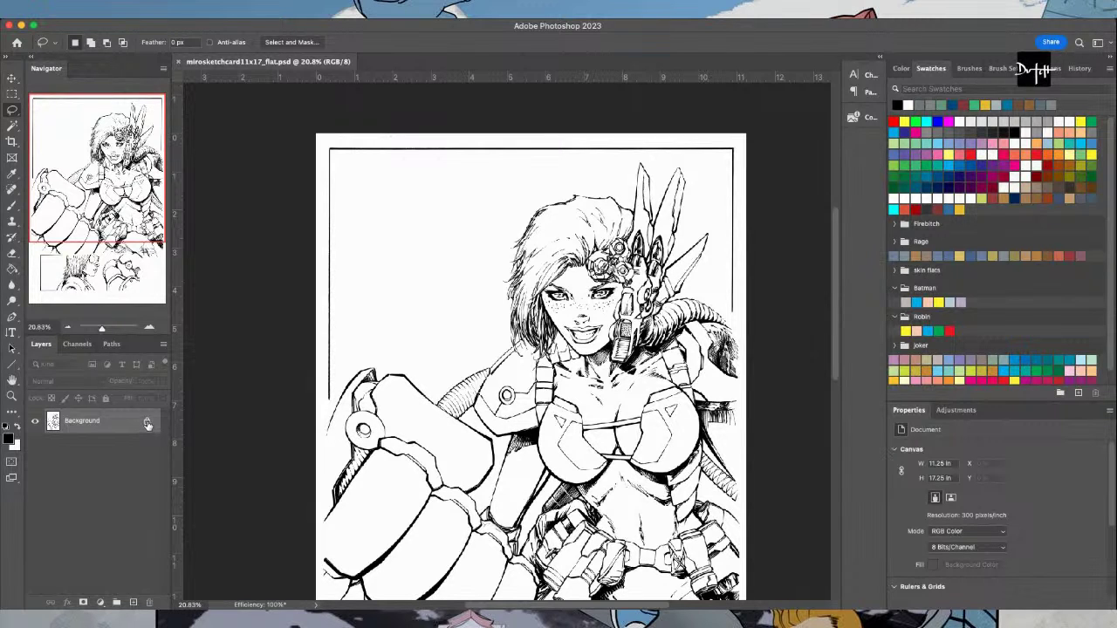
Unlock the Background layer to convert it into a regular layer
left_click(16, 427)
left_click(16, 427)
left_click(146, 422)
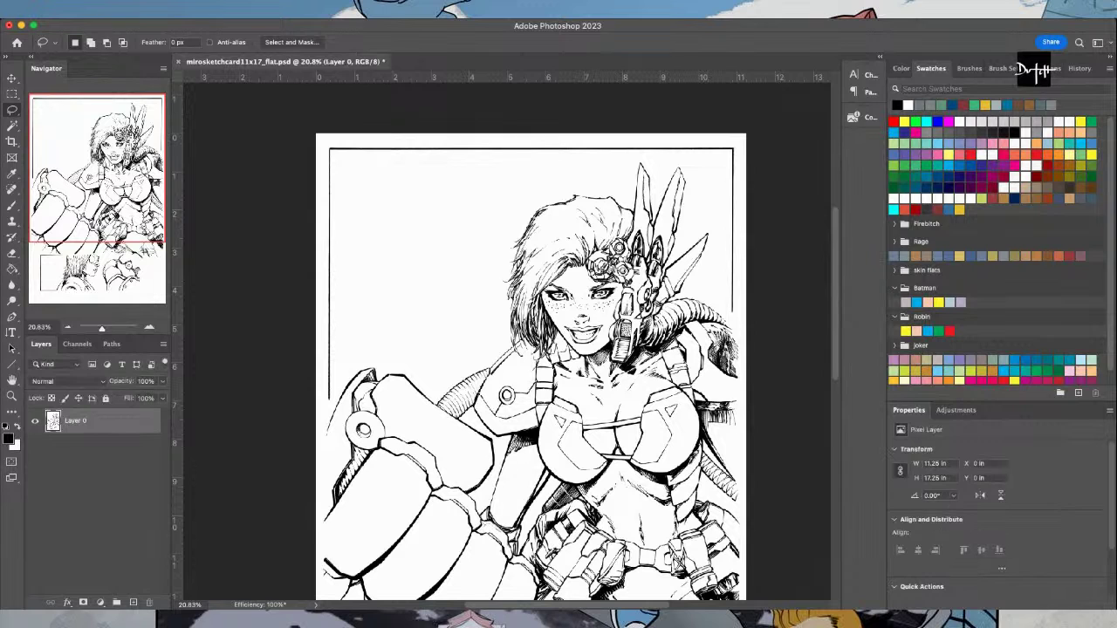
Run the "sketch lift transparency copy" action from the Patreon Reward set on the layer and save the document
left_click(1057, 68)
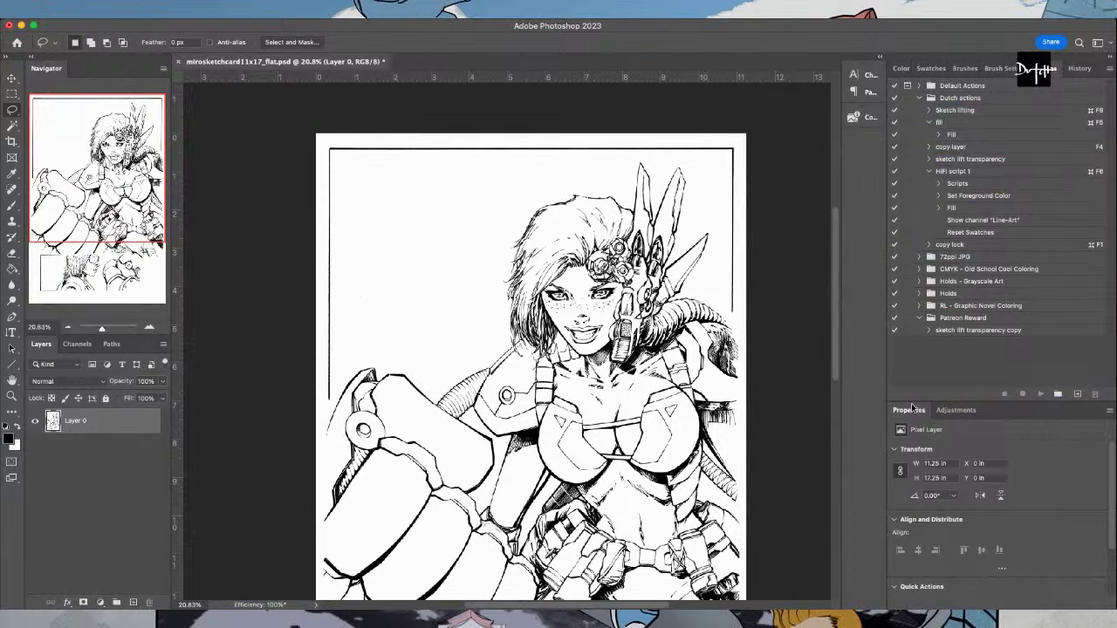
left_click(969, 332)
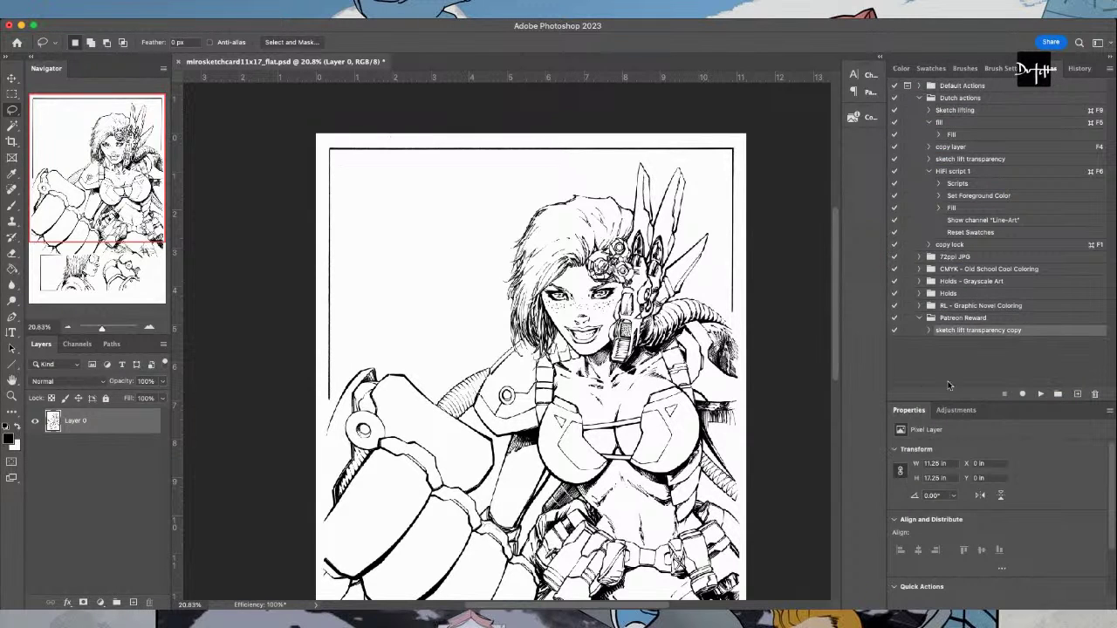
left_click(1039, 394)
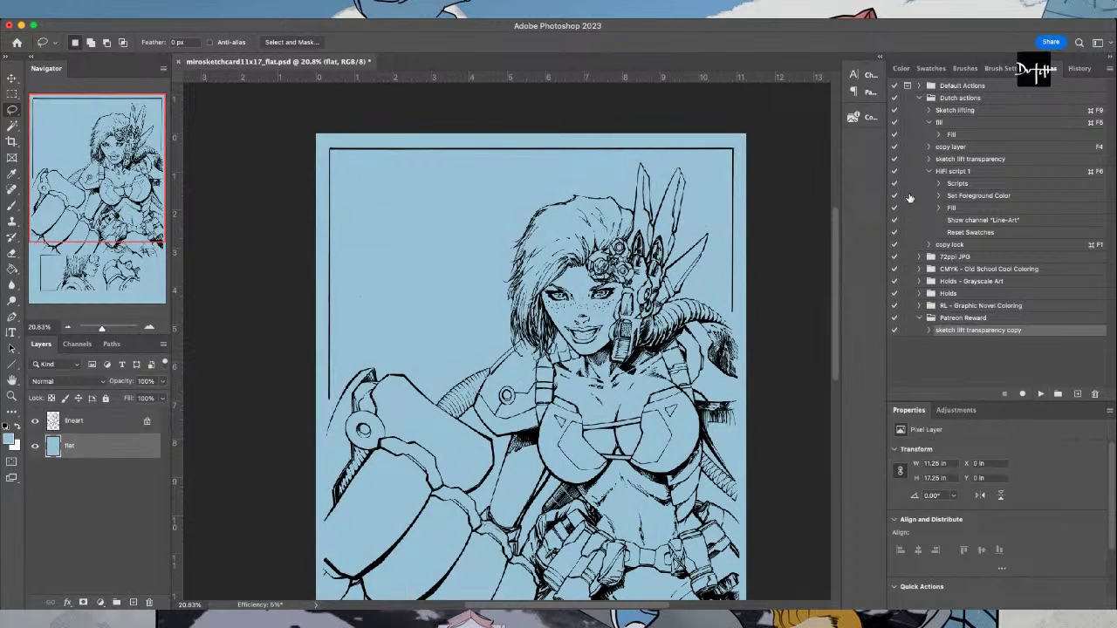
left_click(930, 70)
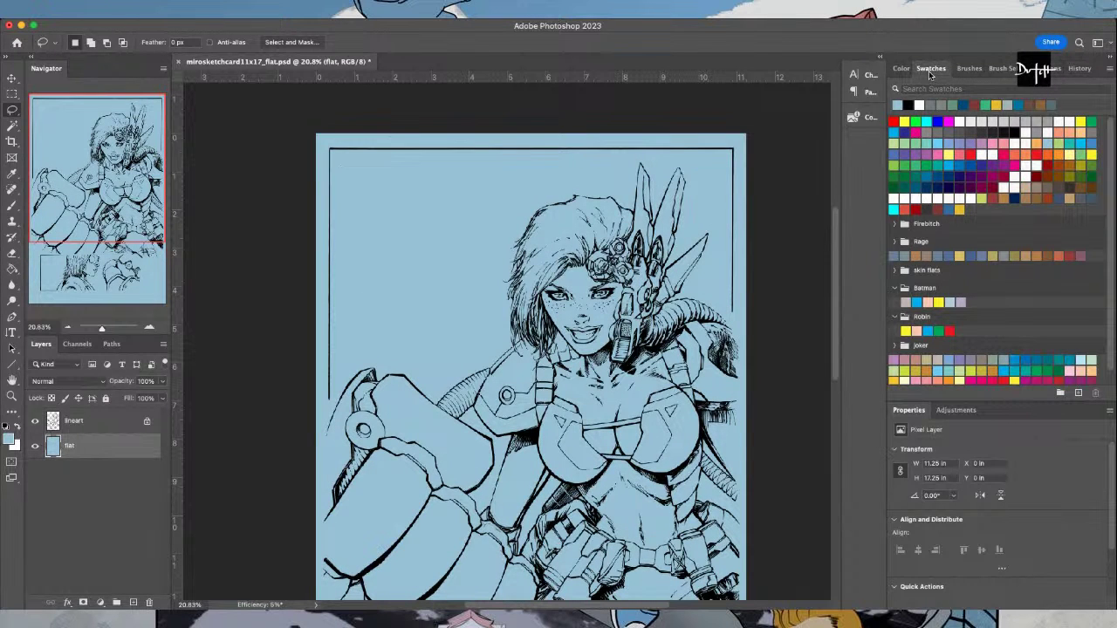
key("ctrl+s")
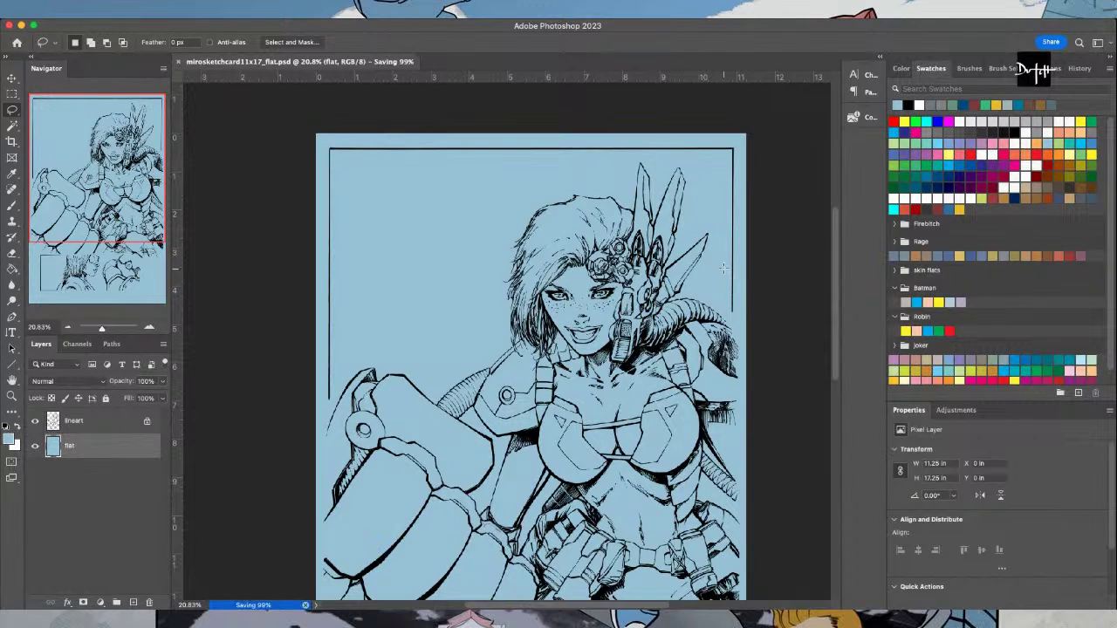
Check the line art separation by hiding and showing the flat layer and testing its order against the lineart layer
scroll(370, 388, "up", 2)
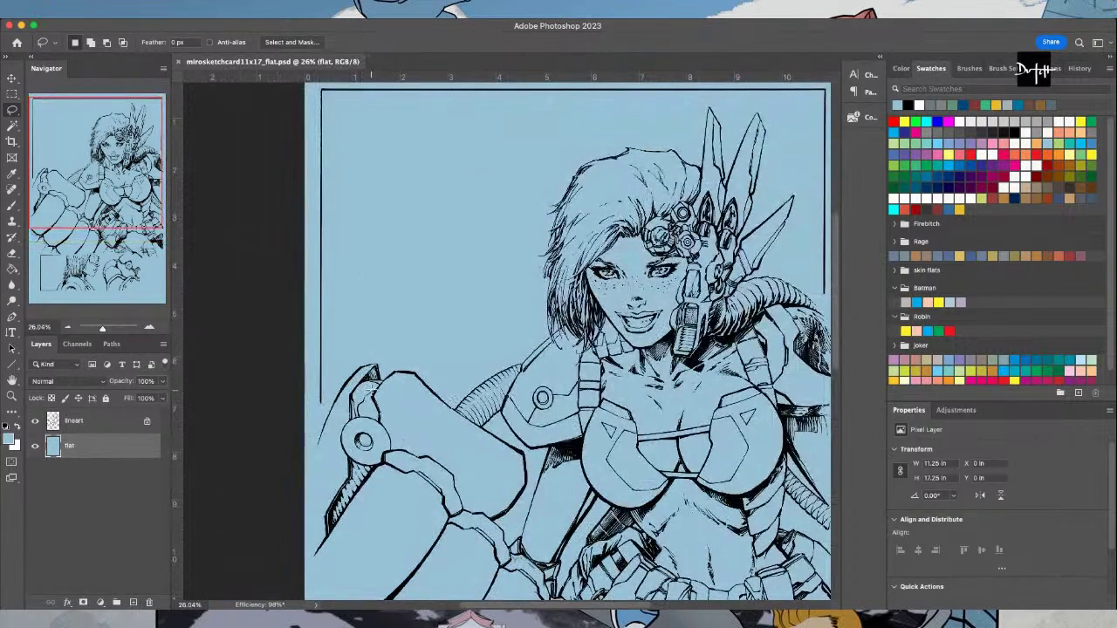
scroll(370, 387, "up", 1)
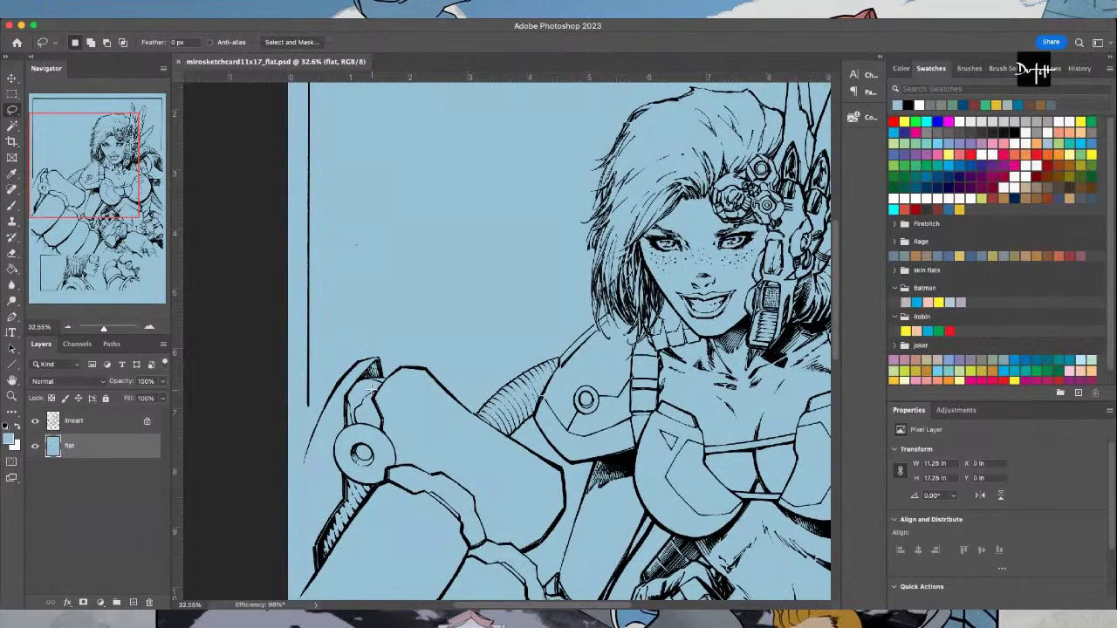
scroll(371, 388, "up", 2)
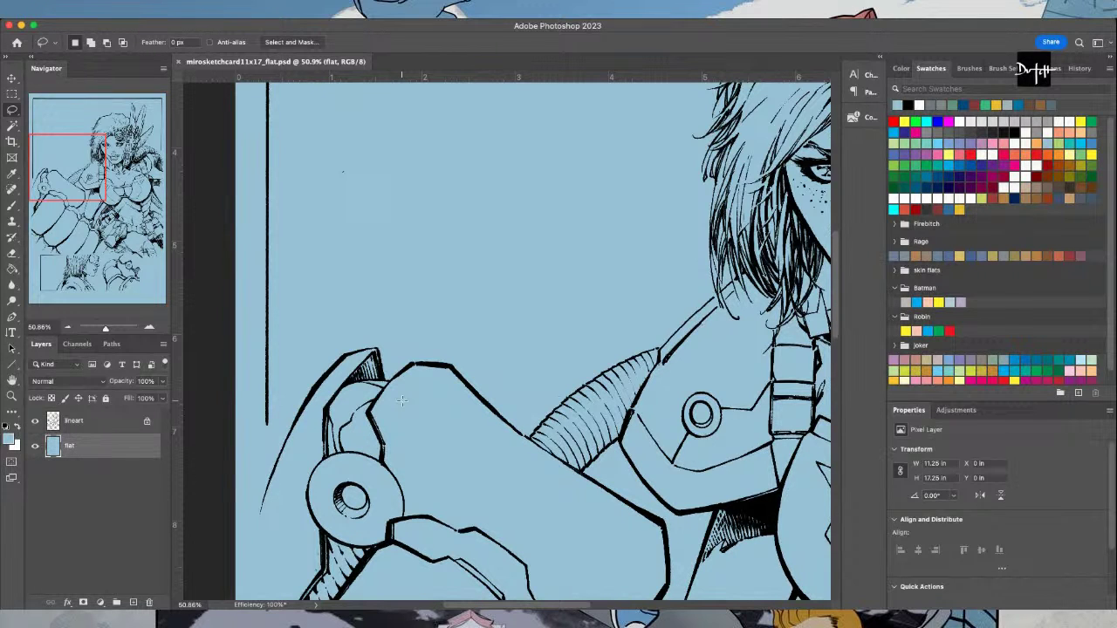
left_click(35, 446)
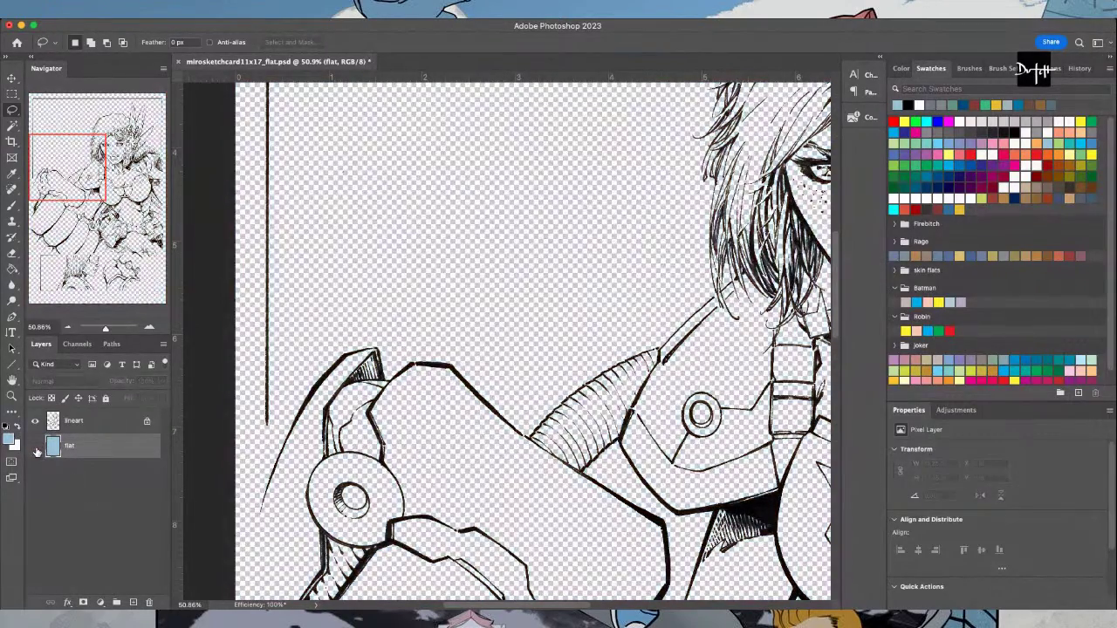
left_click(36, 447)
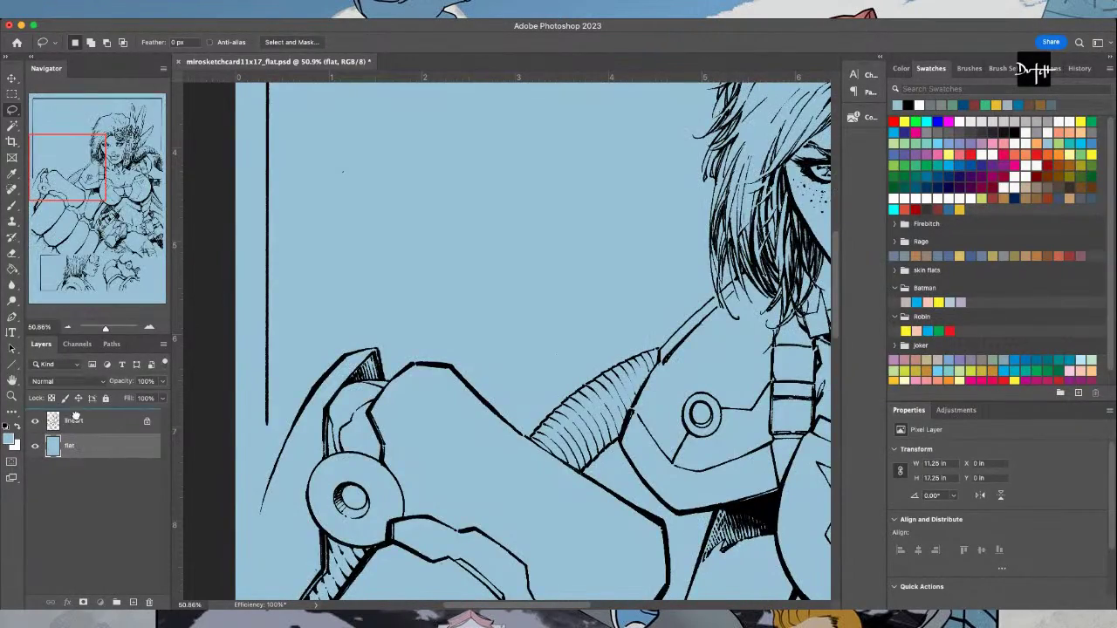
key("super+bracketright")
left_click_drag(87, 418, 80, 463)
Set the foreground colour to a muted pink skin tone for flatting the face
scroll(404, 523, "up", 5)
scroll(510, 483, "down", 4)
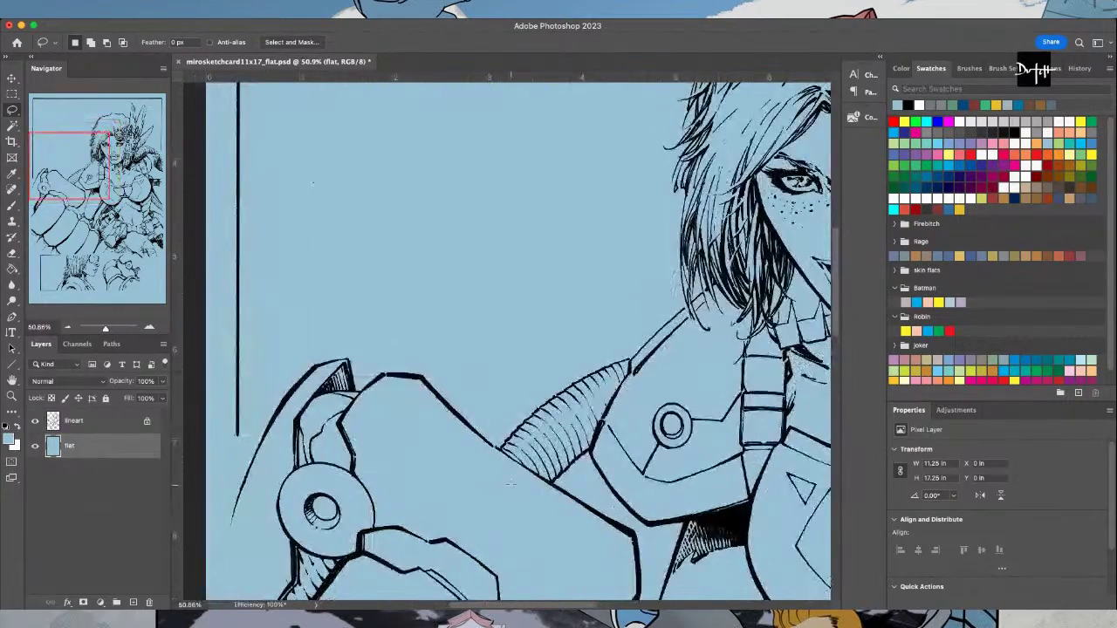
left_click_drag(456, 605, 532, 580)
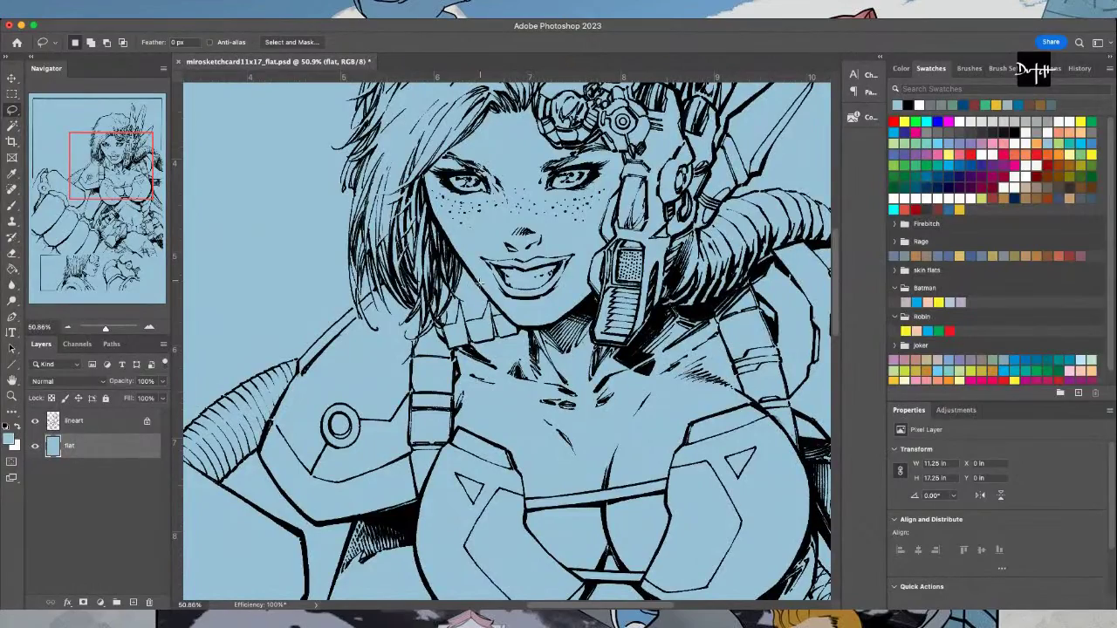
scroll(463, 267, "up", 2)
scroll(469, 280, "up", 1)
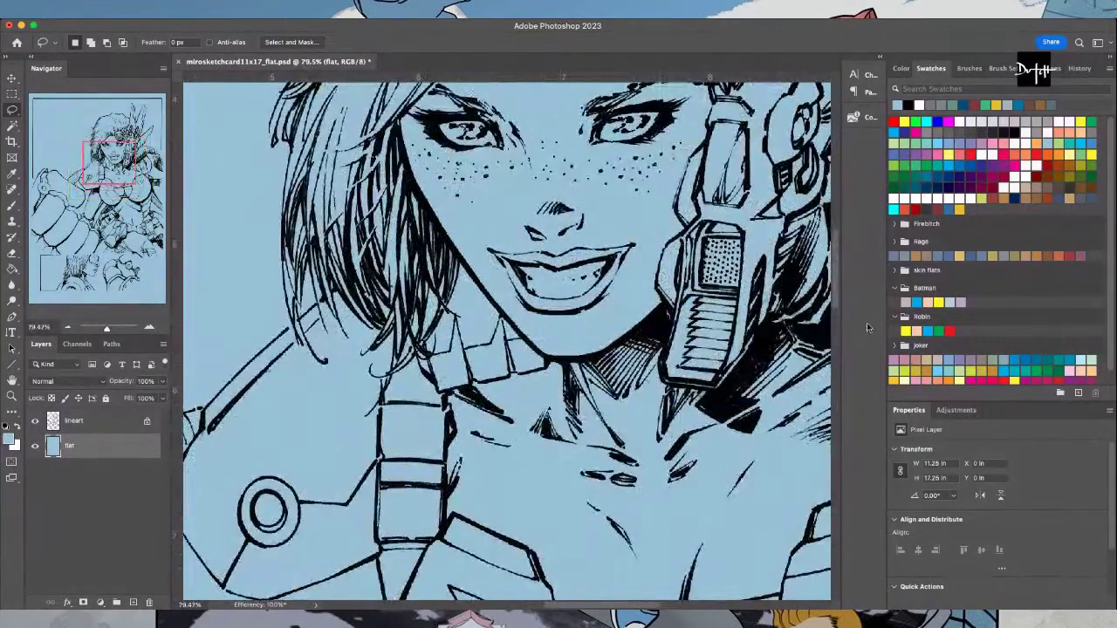
left_click(970, 155)
key("i")
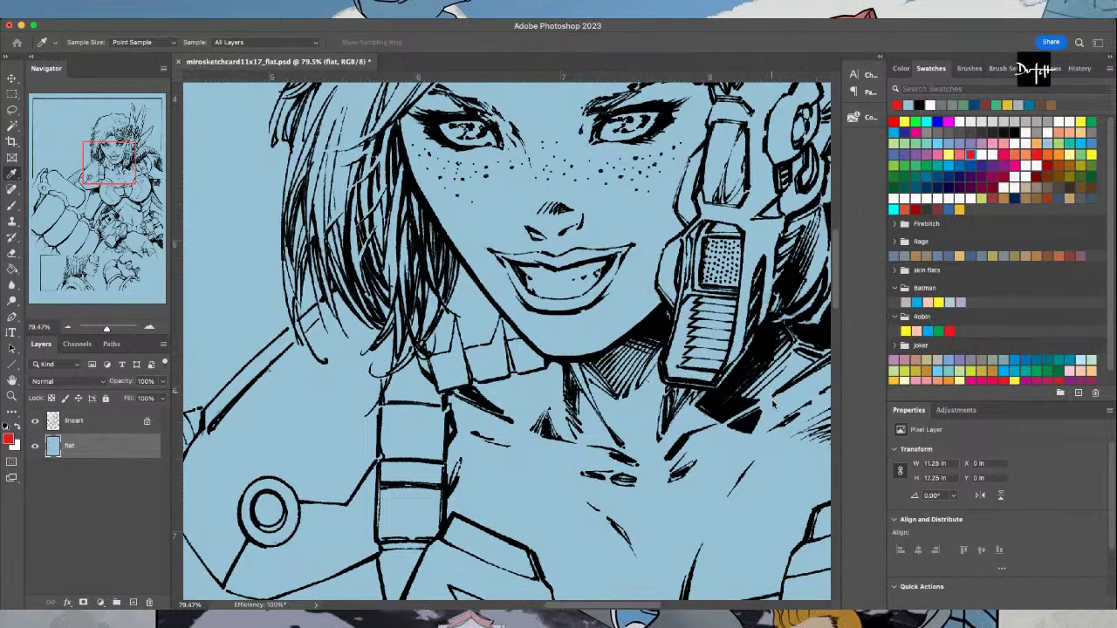
left_click(647, 294)
key("l")
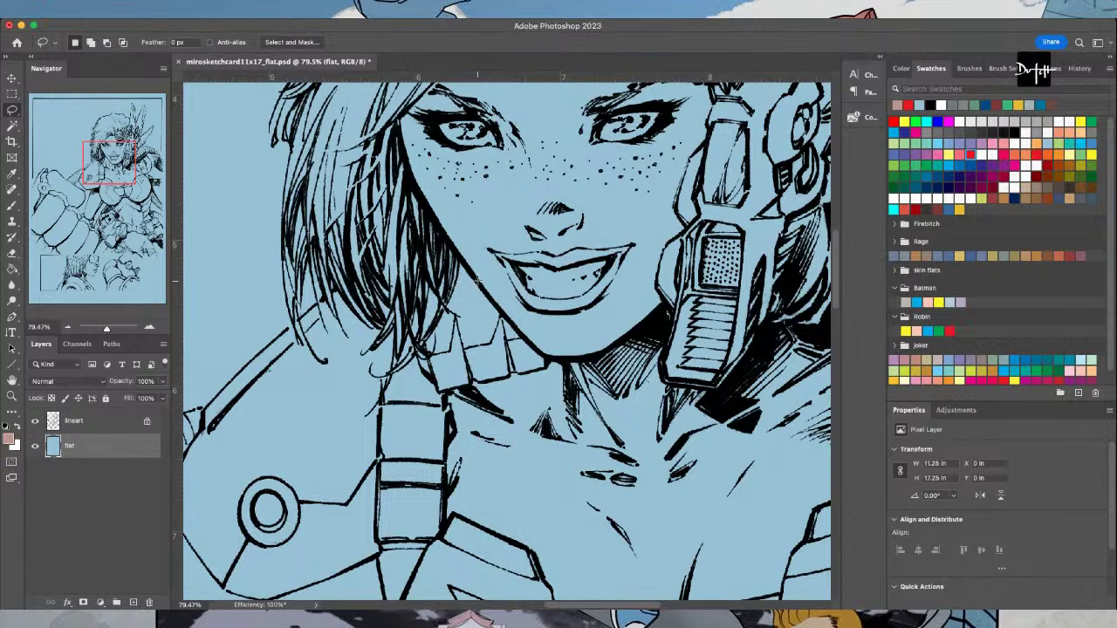
Lasso the face, neck and upper chest on the flat layer, fill them with the muted pink skin tone, and deselect
mouse_move(474, 278)
left_mouse_down()
mouse_move(424, 199)
mouse_move(399, 120)
mouse_move(401, 80)
mouse_move(411, 218)
mouse_move(421, 229)
mouse_move(490, 164)
left_mouse_up()
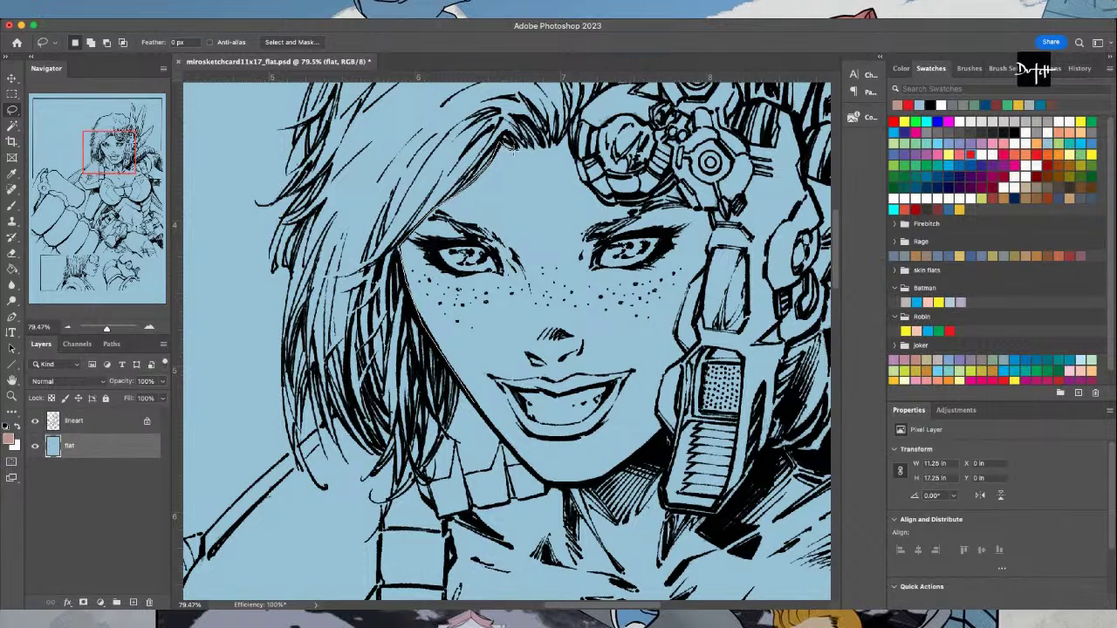
mouse_move(529, 142)
left_mouse_down()
mouse_move(521, 121)
mouse_move(537, 138)
mouse_move(536, 127)
mouse_move(567, 142)
mouse_move(600, 196)
mouse_move(643, 204)
mouse_move(624, 192)
mouse_move(669, 178)
mouse_move(742, 327)
mouse_move(679, 188)
mouse_move(650, 192)
mouse_move(674, 187)
left_mouse_up()
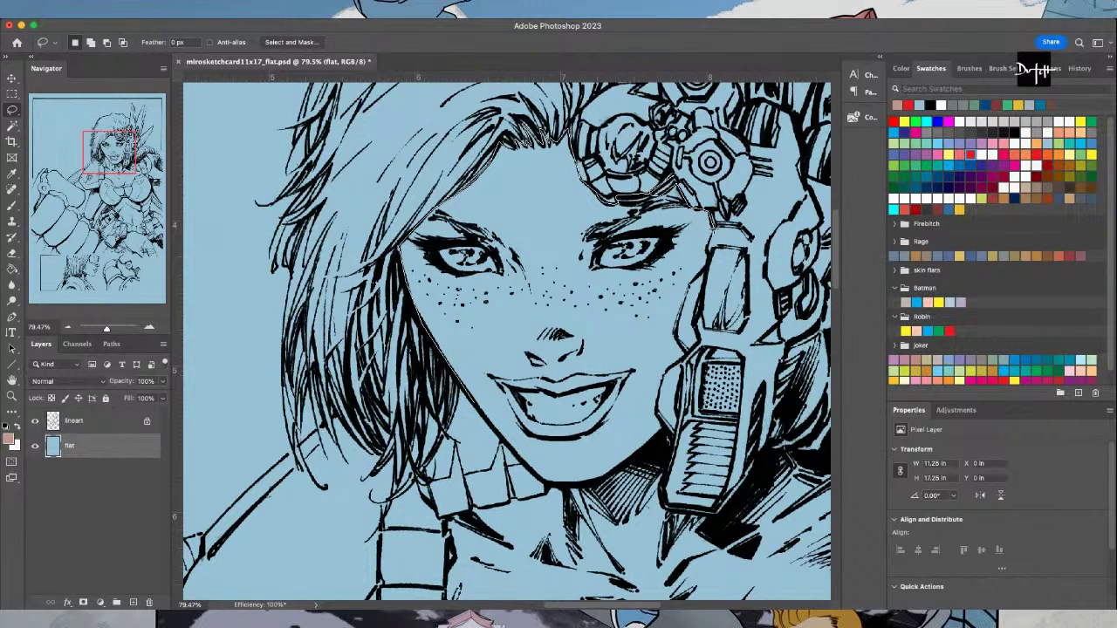
mouse_move(684, 285)
left_mouse_down()
mouse_move(652, 422)
mouse_move(667, 425)
mouse_move(694, 536)
mouse_move(736, 605)
mouse_move(729, 597)
mouse_move(749, 579)
mouse_move(662, 269)
mouse_move(671, 265)
mouse_move(660, 310)
mouse_move(671, 331)
mouse_move(715, 339)
mouse_move(768, 271)
mouse_move(919, 348)
mouse_move(571, 269)
mouse_move(656, 278)
mouse_move(632, 275)
mouse_move(683, 267)
mouse_move(600, 334)
mouse_move(611, 289)
mouse_move(671, 289)
mouse_move(733, 429)
mouse_move(632, 457)
mouse_move(599, 539)
mouse_move(385, 574)
mouse_move(319, 482)
mouse_move(267, 461)
mouse_move(262, 478)
mouse_move(263, 352)
mouse_move(358, 307)
mouse_move(295, 227)
left_mouse_up()
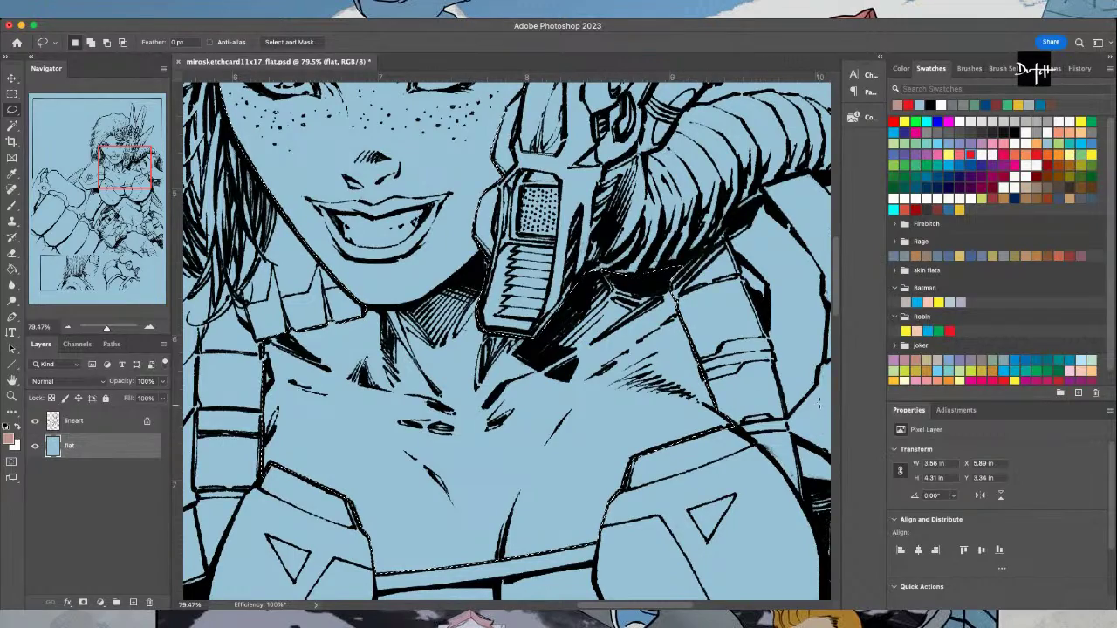
left_click_drag(836, 289, 830, 248)
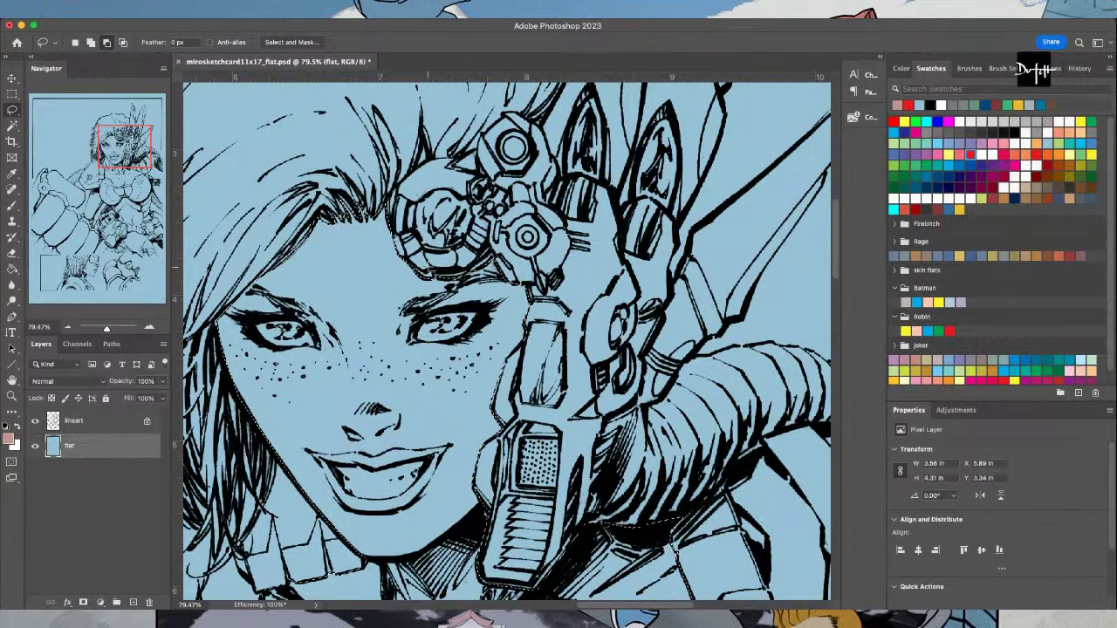
key("g")
left_click(224, 388)
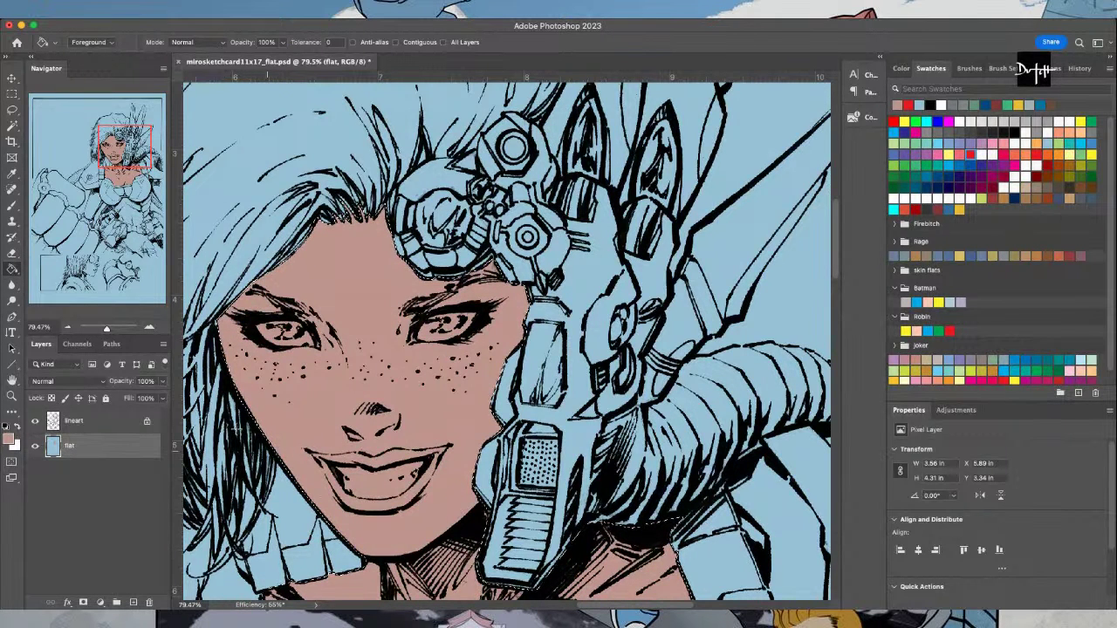
key("l")
key("ctrl+d")
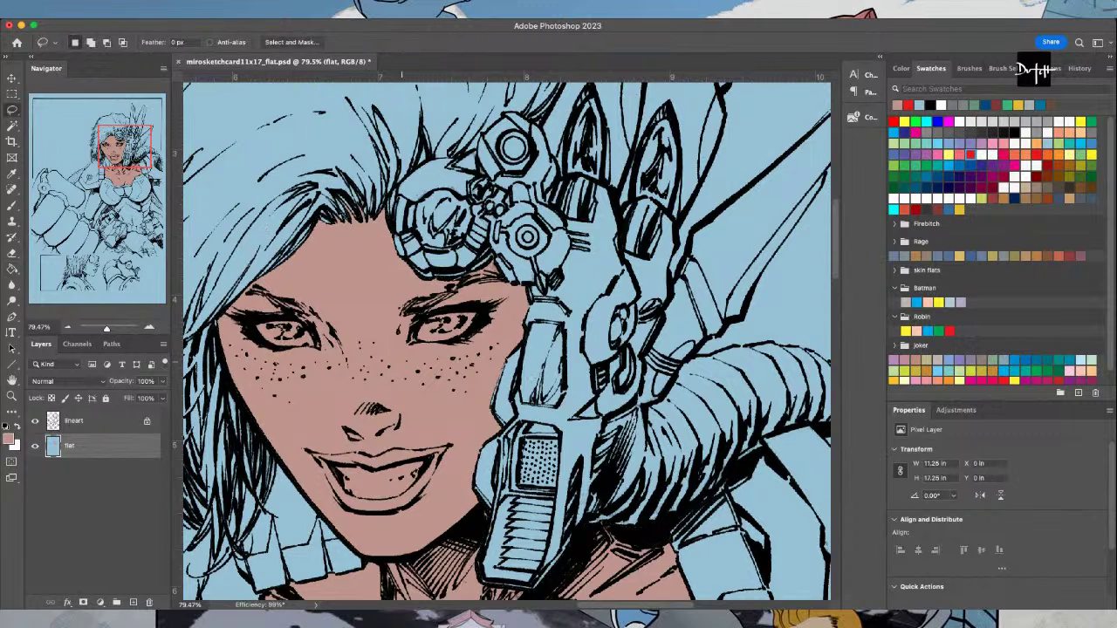
Lasso the mechanical headgear with its blades on the flat layer and fill it with light grey
left_click(1028, 117)
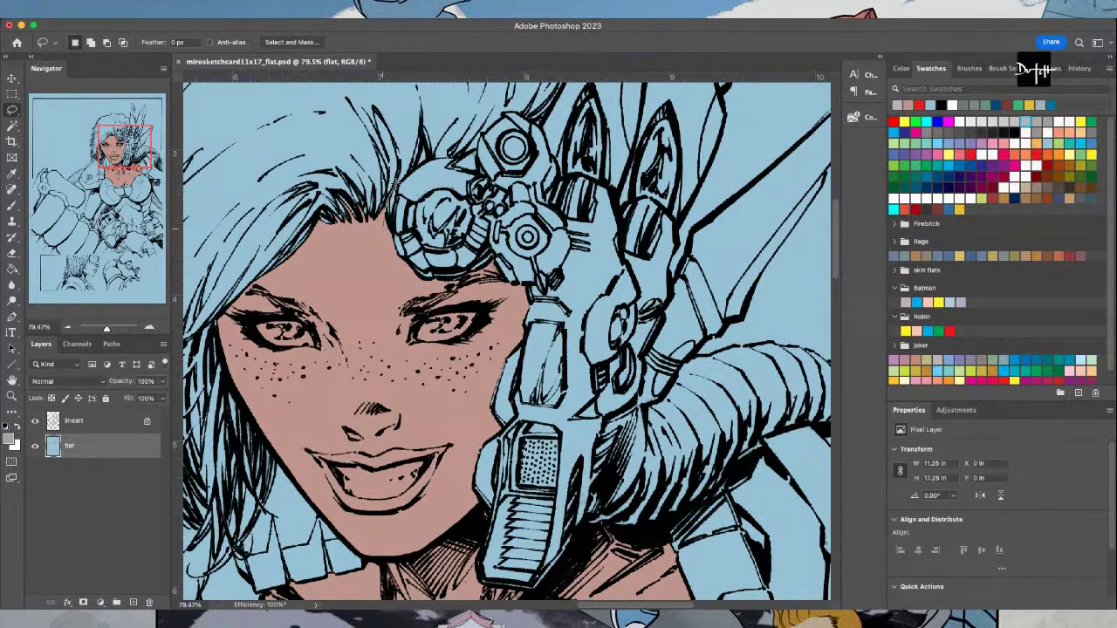
mouse_move(431, 158)
left_mouse_down()
mouse_move(501, 113)
mouse_move(518, 45)
mouse_move(550, 219)
mouse_move(551, 294)
mouse_move(541, 288)
mouse_move(569, 225)
mouse_move(579, 50)
mouse_move(591, 79)
mouse_move(586, 169)
mouse_move(593, 129)
mouse_move(627, 184)
mouse_move(636, 303)
left_mouse_up()
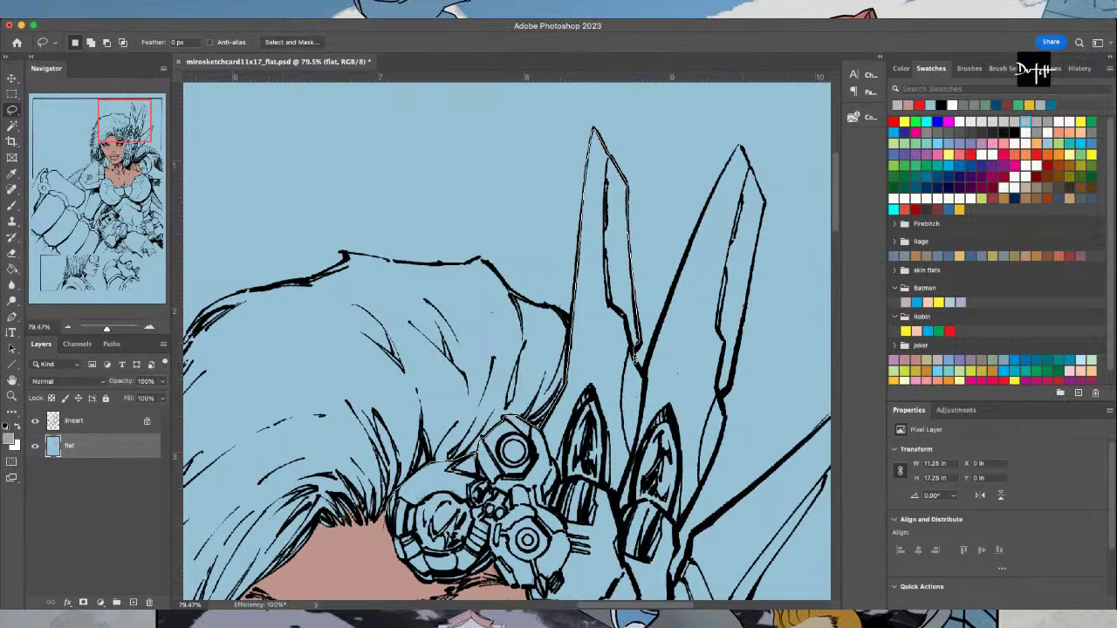
mouse_move(647, 353)
left_mouse_down()
mouse_move(739, 146)
mouse_move(766, 203)
mouse_move(714, 453)
mouse_move(667, 559)
mouse_move(676, 530)
mouse_move(698, 609)
mouse_move(669, 393)
mouse_move(669, 410)
mouse_move(710, 349)
mouse_move(890, 286)
mouse_move(723, 251)
mouse_move(677, 295)
mouse_move(740, 234)
mouse_move(751, 229)
mouse_move(714, 333)
mouse_move(720, 318)
mouse_move(639, 449)
mouse_move(627, 456)
mouse_move(648, 428)
mouse_move(563, 528)
left_mouse_up()
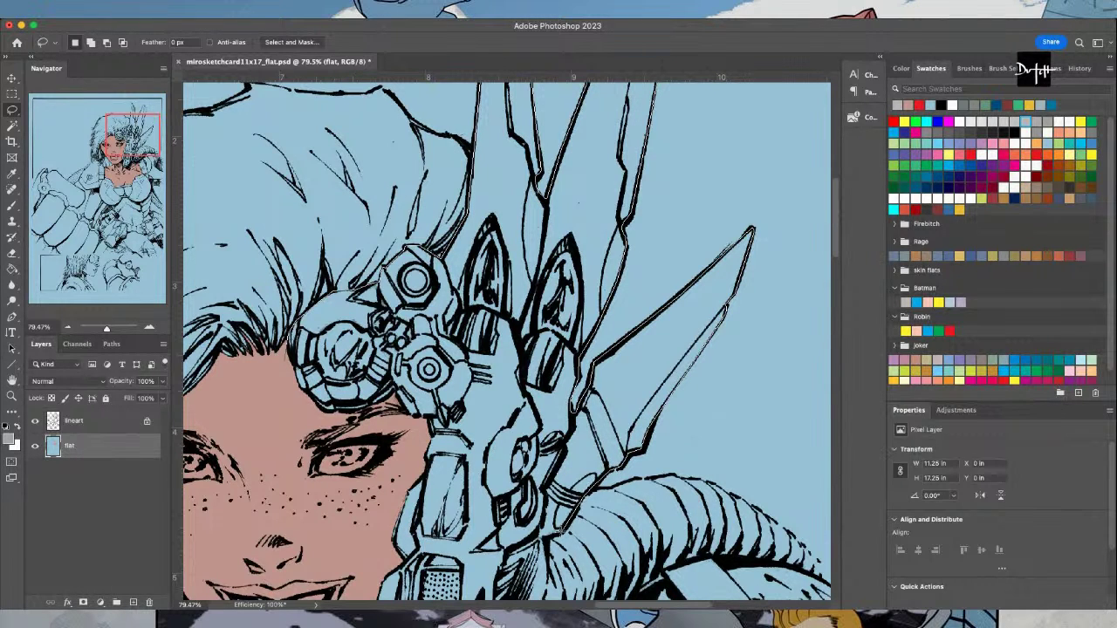
scroll(528, 576, "down", 5)
mouse_move(546, 376)
left_mouse_down()
mouse_move(506, 391)
mouse_move(481, 522)
mouse_move(420, 576)
mouse_move(322, 410)
mouse_move(276, 212)
mouse_move(289, 171)
left_mouse_up()
key("g")
left_click(226, 157)
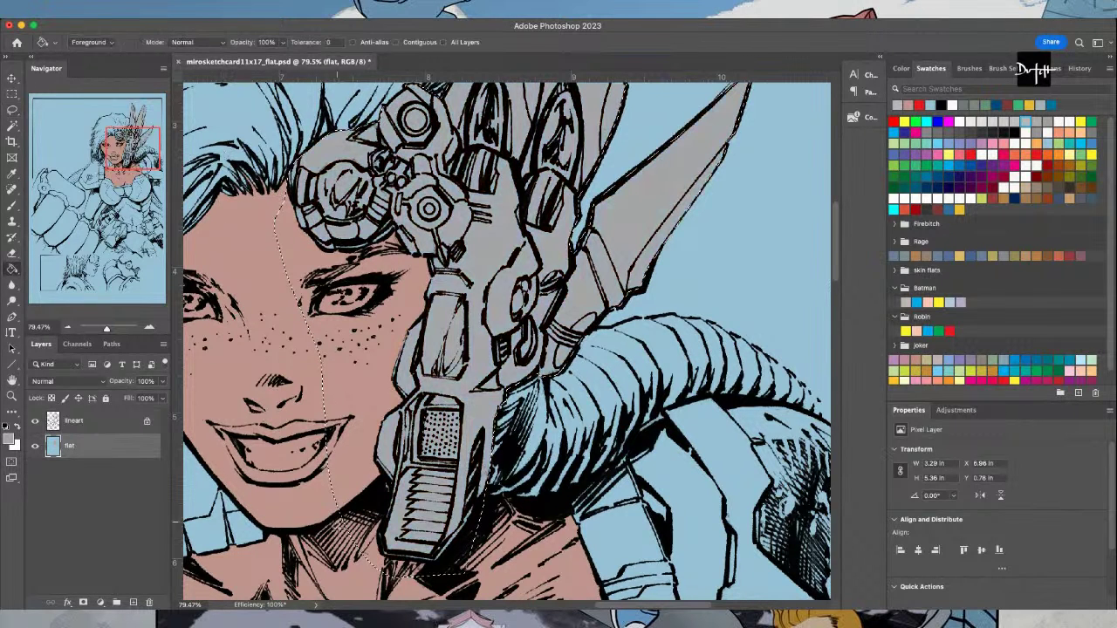
Clear the headgear selection, then lasso the small gap beside the headgear-side strap and fill it with the muted pink skin tone
key("i")
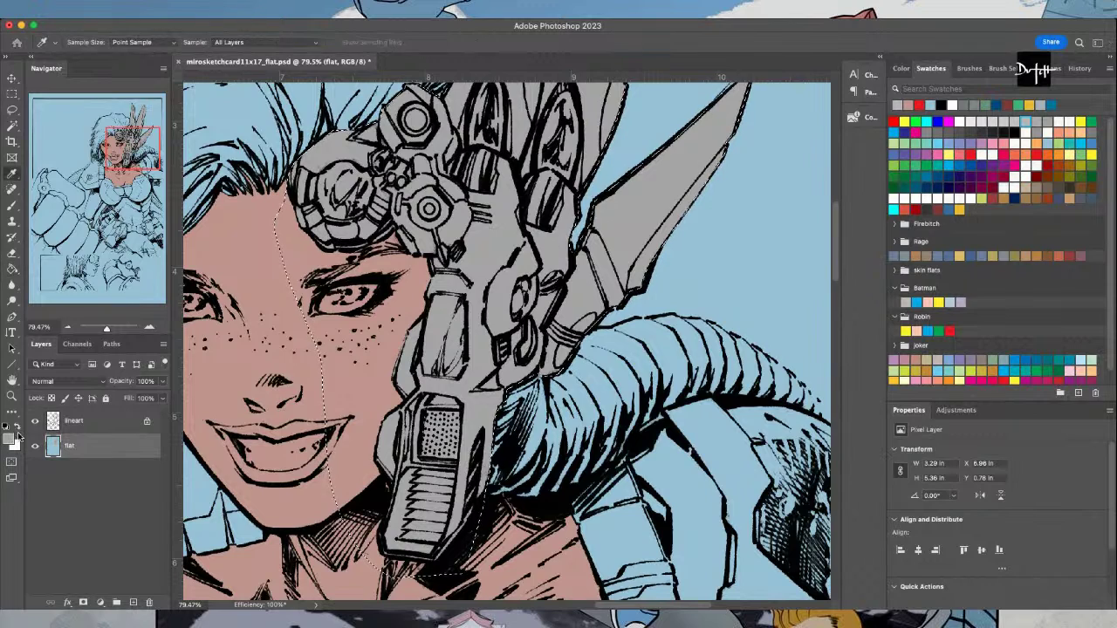
key("l")
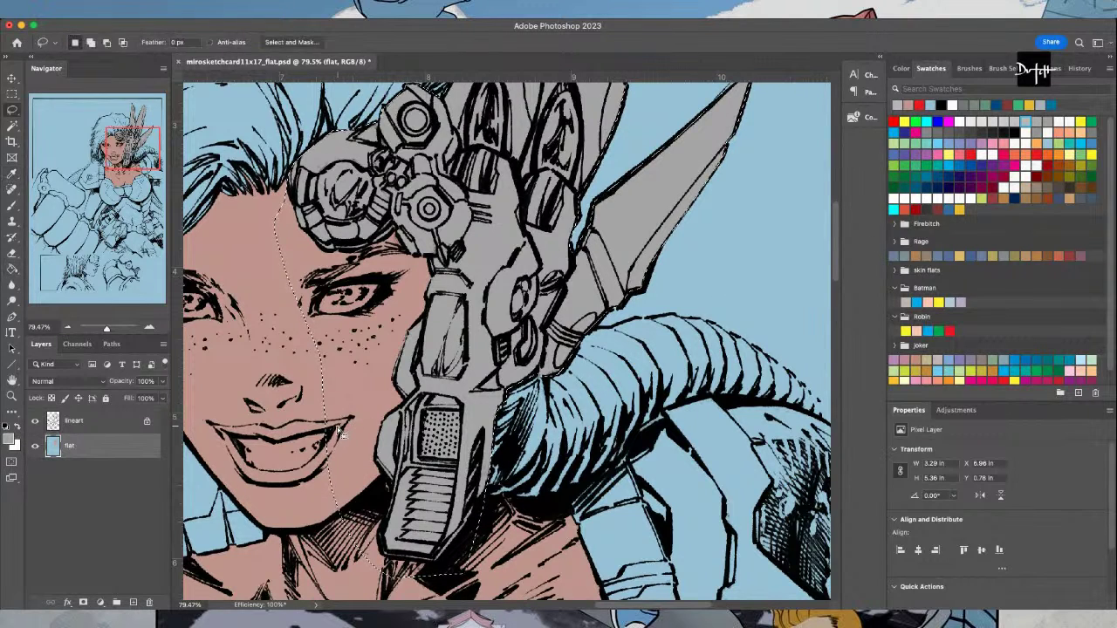
key("super+d")
scroll(301, 452, "down", 5)
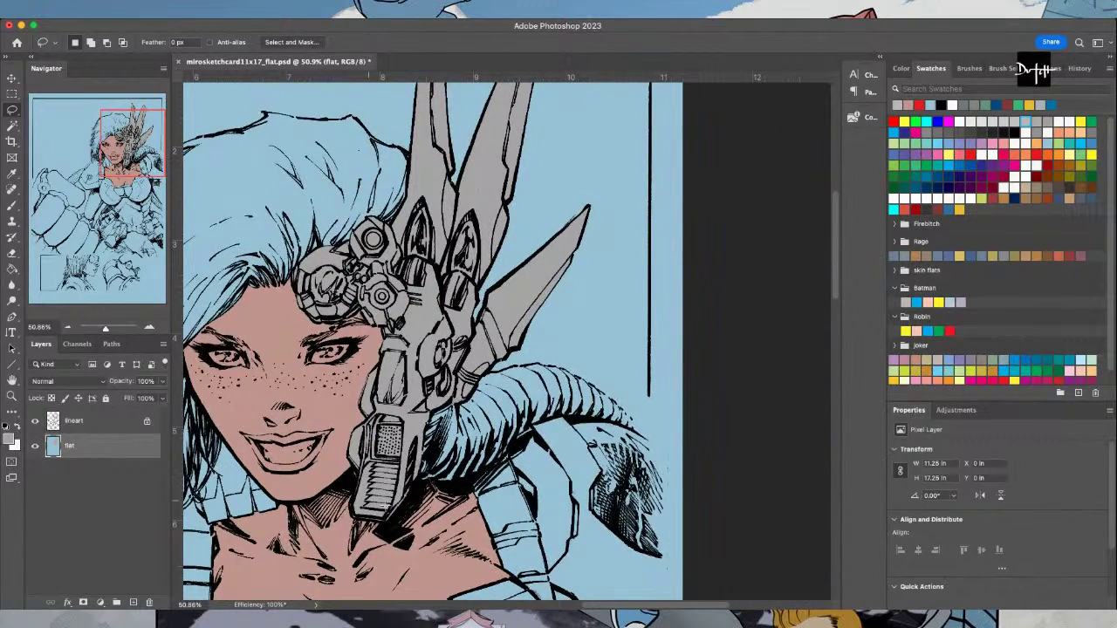
scroll(459, 532, "up", 5)
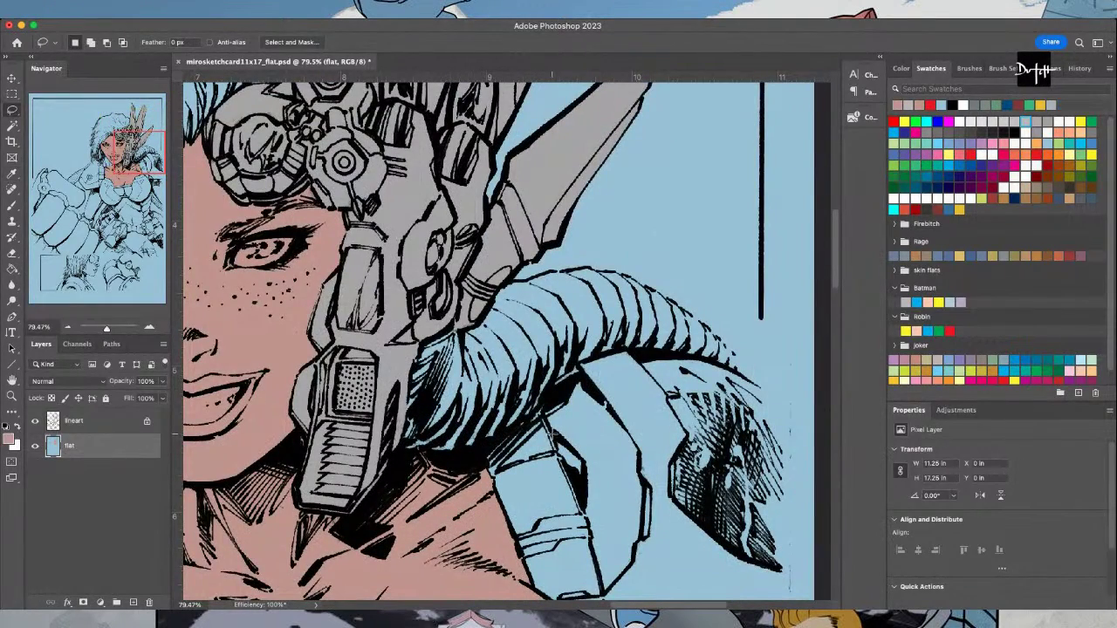
mouse_move(562, 461)
left_mouse_down()
mouse_move(585, 507)
mouse_move(585, 465)
mouse_move(551, 428)
left_mouse_up()
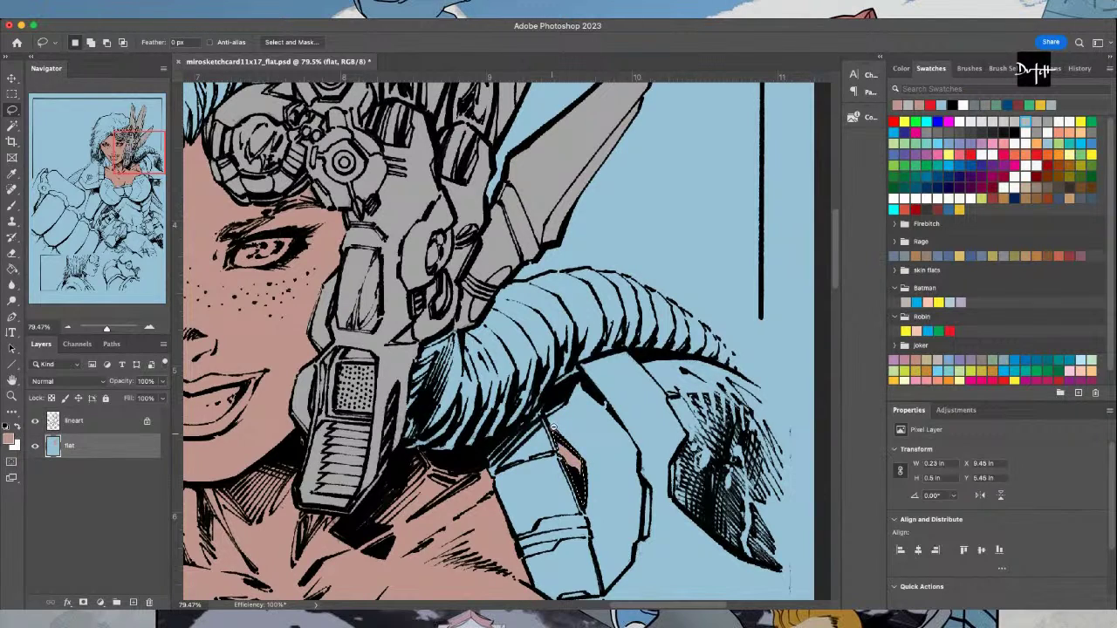
Lasso the segmented collar between the hair and jaw on the flat layer and fill it with a muted grey-blue
scroll(553, 426, "down", 6)
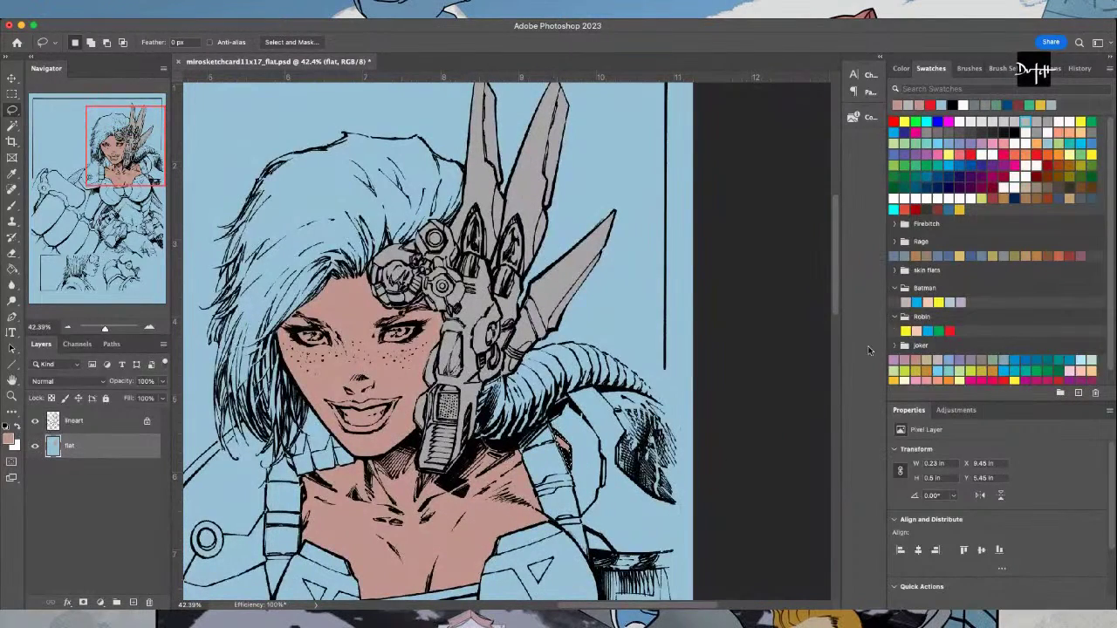
left_click(937, 143)
key("i")
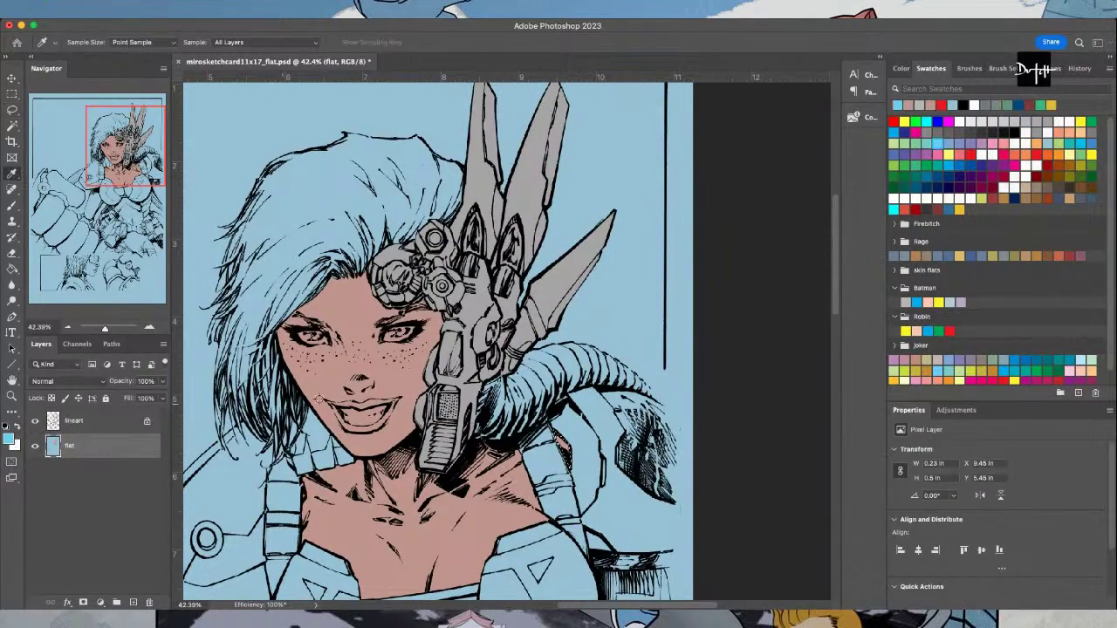
key("l")
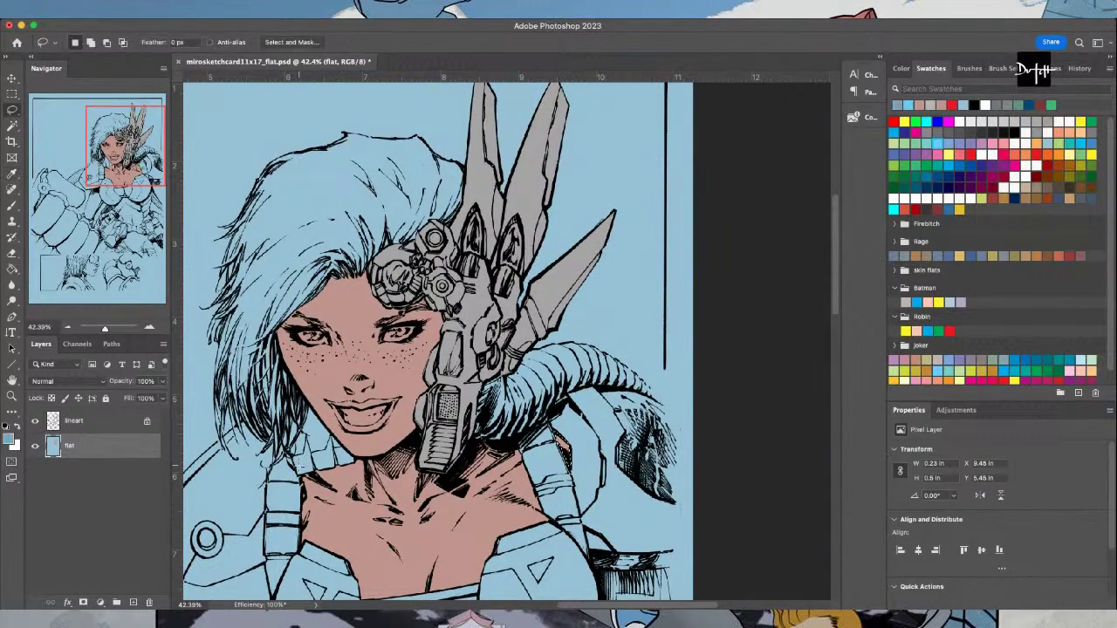
scroll(292, 463, "up", 2)
scroll(290, 463, "up", 4)
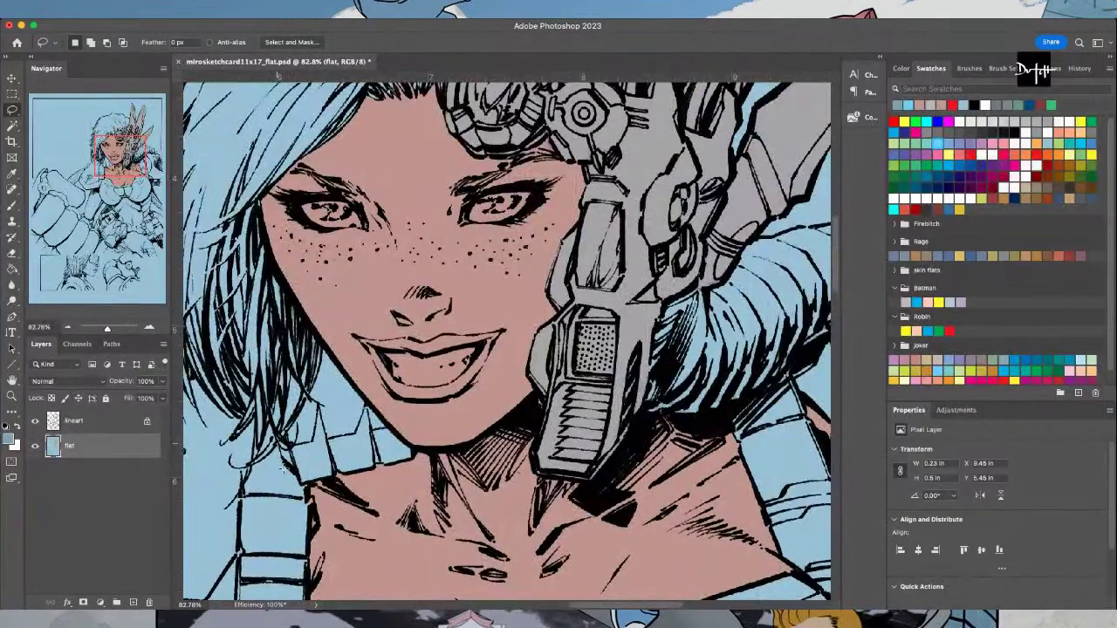
mouse_move(305, 482)
left_mouse_down()
mouse_move(428, 433)
mouse_move(336, 330)
mouse_move(318, 346)
mouse_move(308, 397)
left_mouse_up()
left_click_drag(293, 403, 290, 410)
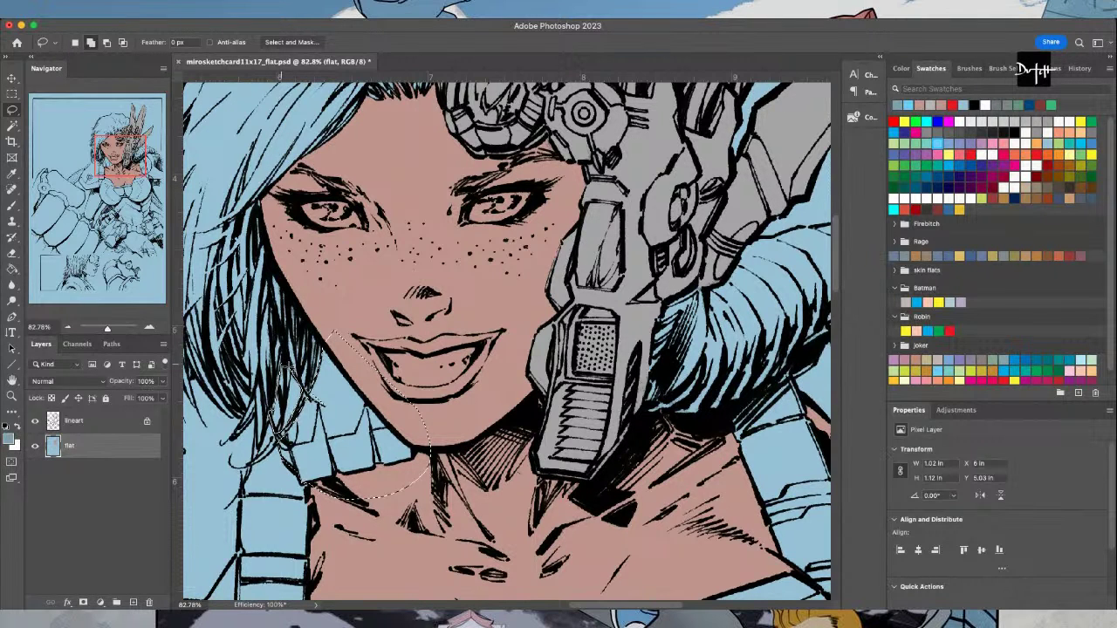
key("g")
left_click(293, 405)
scroll(293, 405, "down", 5)
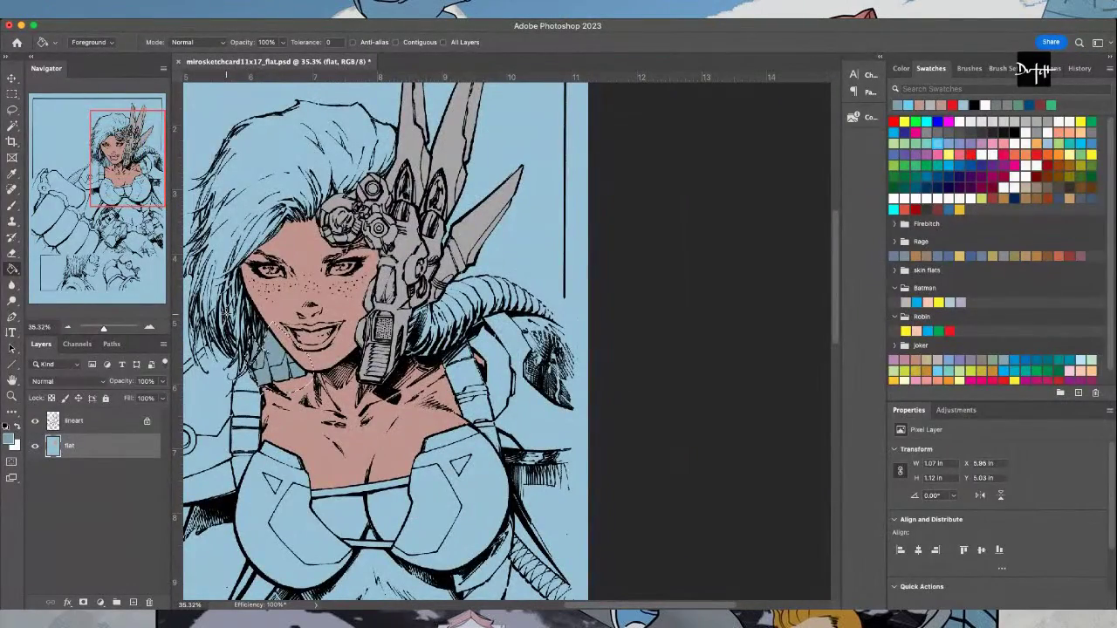
Lasso the inner part of the collar behind the jaw and fill it with a slightly darker grey-blue
key("i")
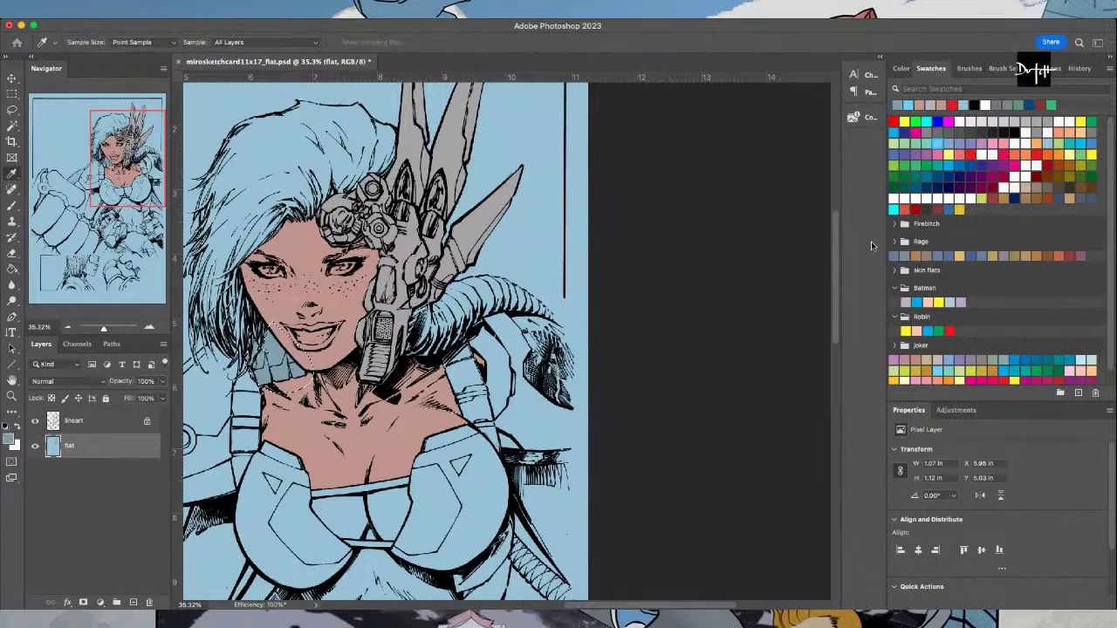
scroll(247, 388, "up", 3)
key("l")
scroll(249, 354, "up", 5)
mouse_move(292, 342)
left_mouse_down()
mouse_move(304, 281)
mouse_move(310, 333)
mouse_move(322, 336)
mouse_move(362, 330)
mouse_move(381, 284)
mouse_move(348, 163)
mouse_move(212, 202)
mouse_move(217, 332)
left_mouse_up()
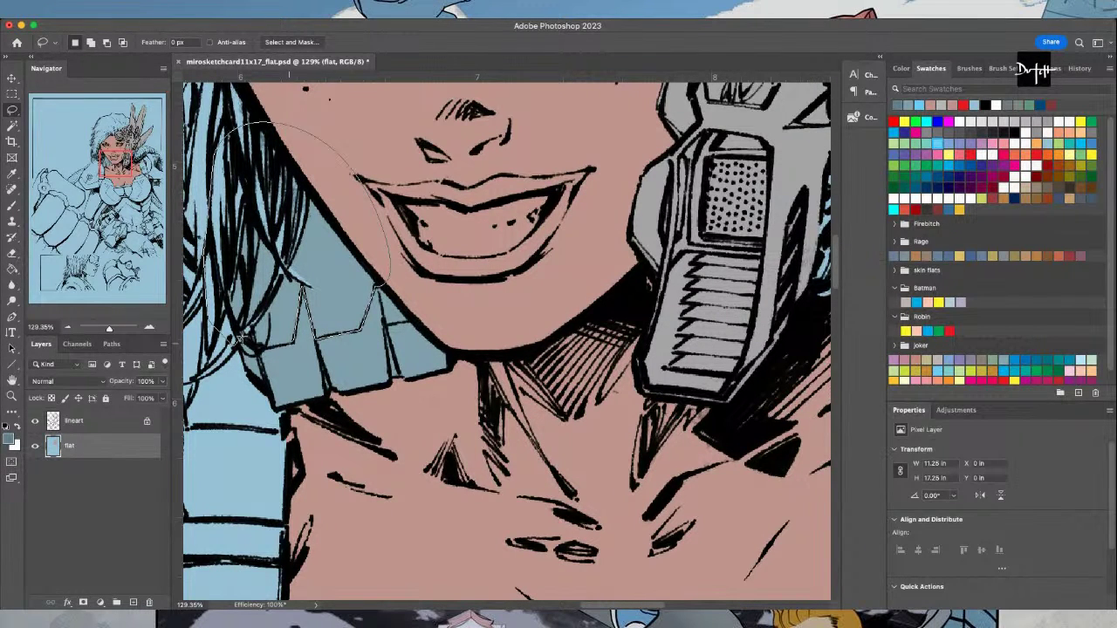
key("g")
left_click(304, 379)
scroll(308, 381, "down", 3)
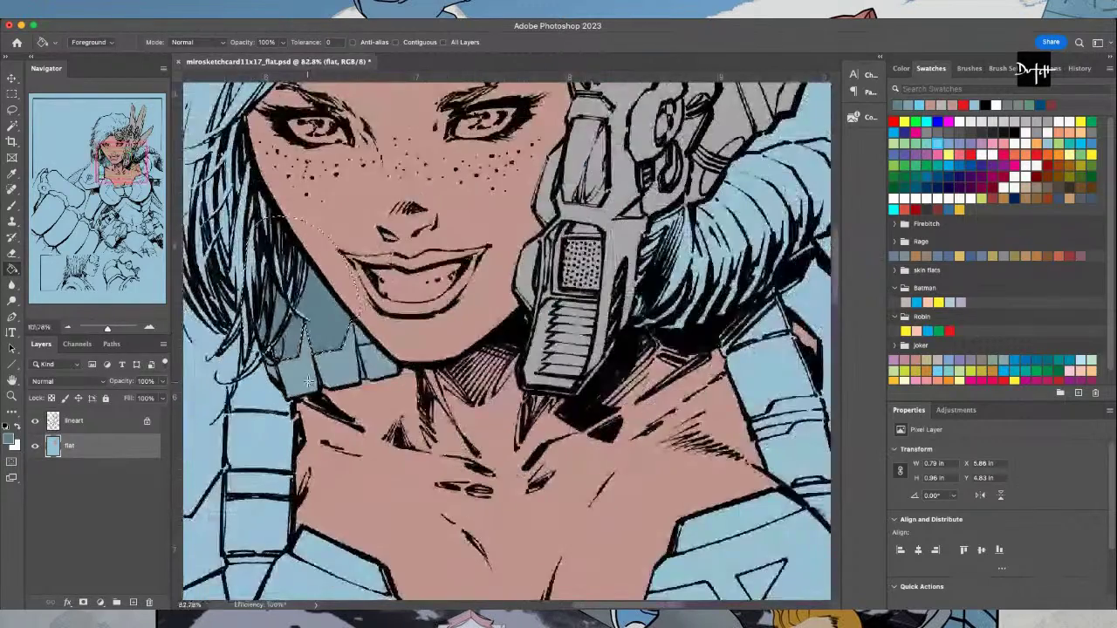
Lasso the segmented strap below the loose hair, fill it with dark blue-grey, and touch up the area at its upper end
key("i")
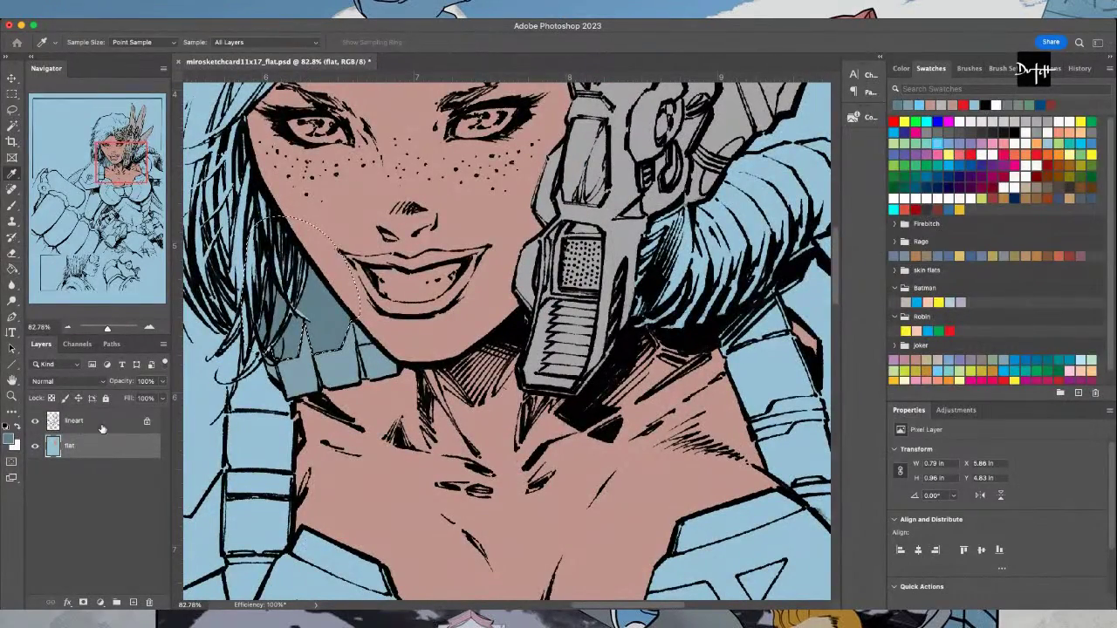
key("ctrl+d")
key("l")
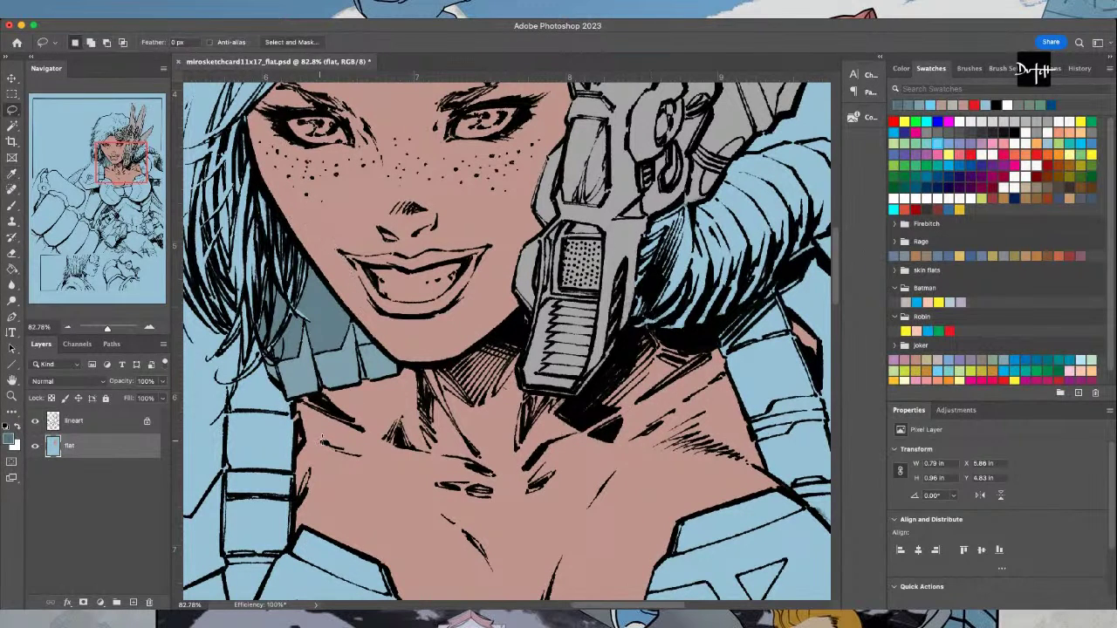
left_click_drag(270, 349, 246, 377)
mouse_move(223, 429)
left_mouse_down()
mouse_move(225, 579)
mouse_move(229, 489)
mouse_move(235, 523)
mouse_move(271, 442)
mouse_move(295, 419)
mouse_move(305, 260)
mouse_move(192, 210)
mouse_move(196, 174)
left_mouse_up()
key("alt+BackSpace")
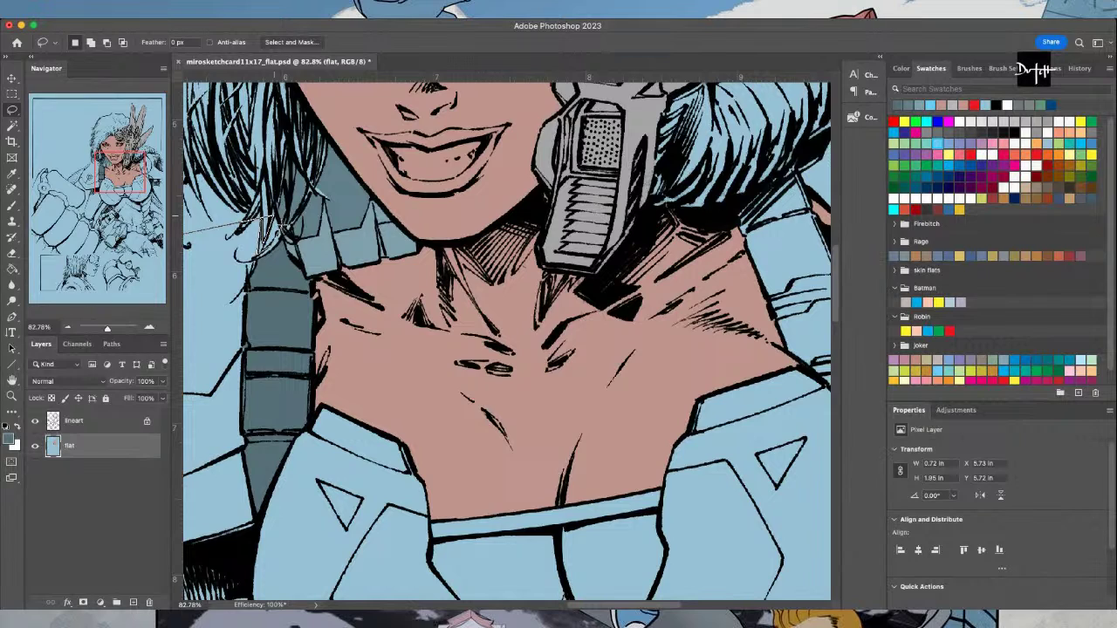
left_click_drag(267, 225, 264, 227)
key("g")
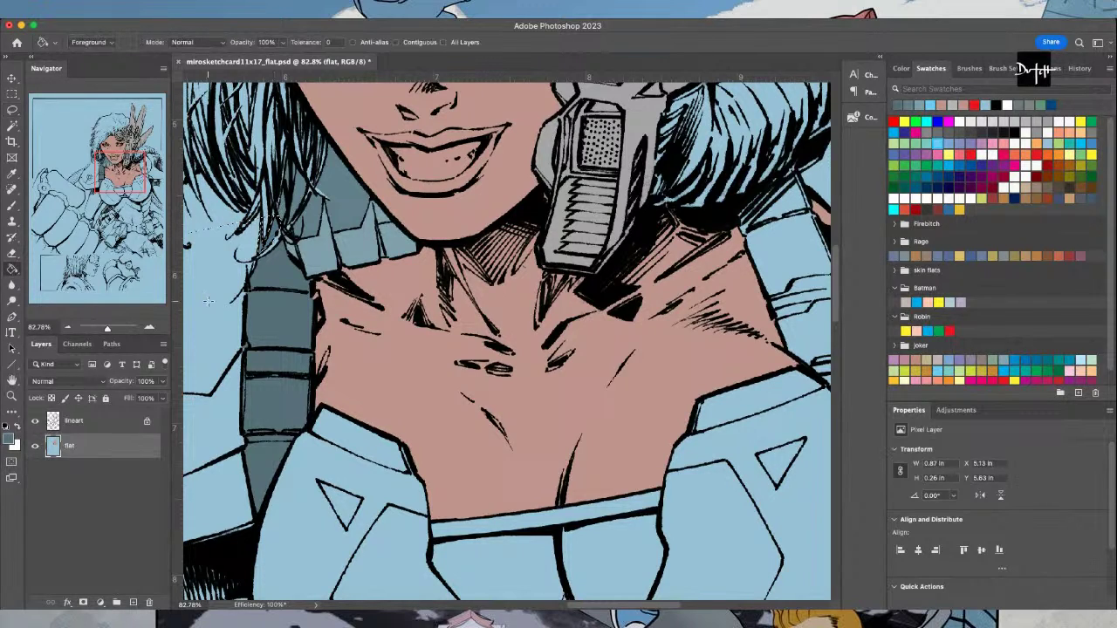
scroll(354, 545, "down", 2)
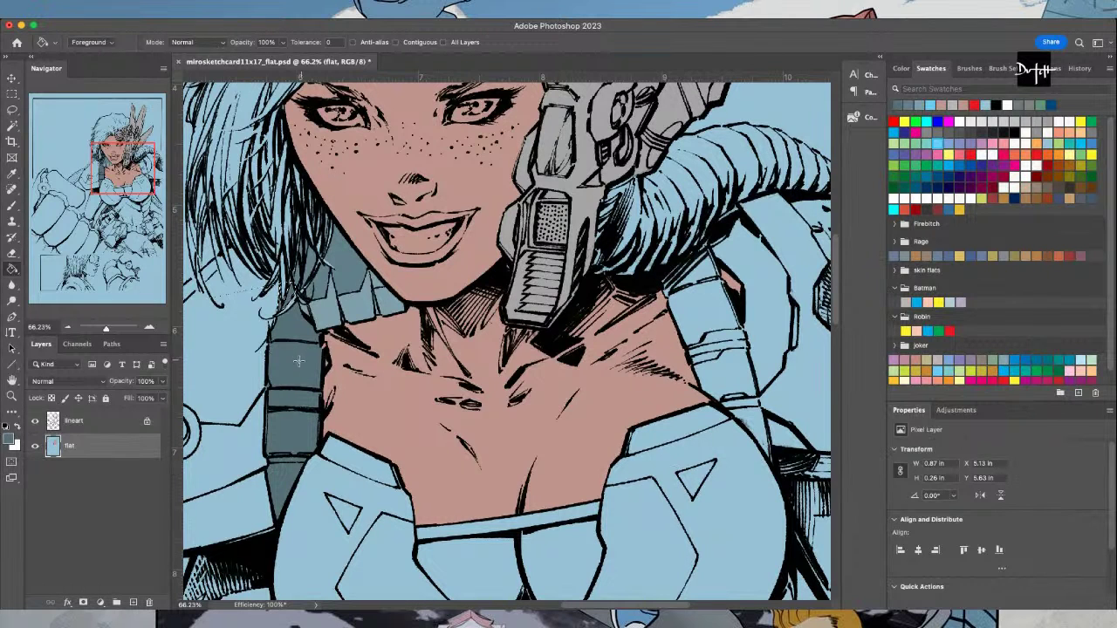
Lasso the matching strap on the headgear side of the chest and fill it with the same dark blue-grey
key("l")
left_click(416, 410)
mouse_move(650, 298)
left_mouse_down()
mouse_move(653, 278)
mouse_move(708, 245)
mouse_move(761, 400)
left_mouse_up()
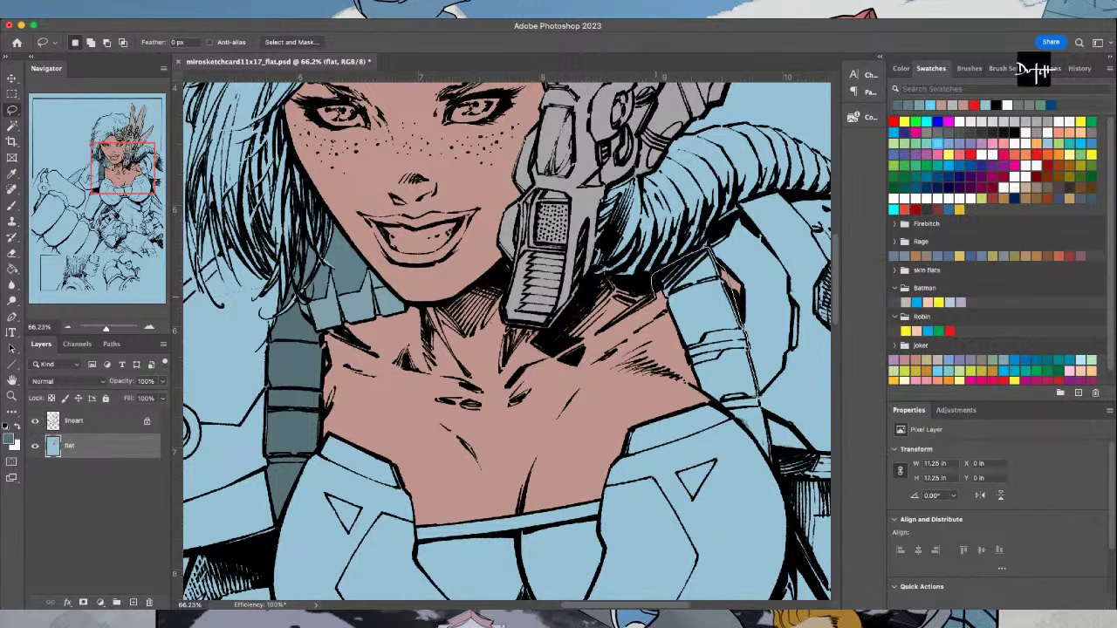
mouse_move(767, 443)
left_mouse_down()
mouse_move(775, 469)
mouse_move(715, 404)
mouse_move(663, 371)
mouse_move(651, 275)
left_mouse_up()
key("g")
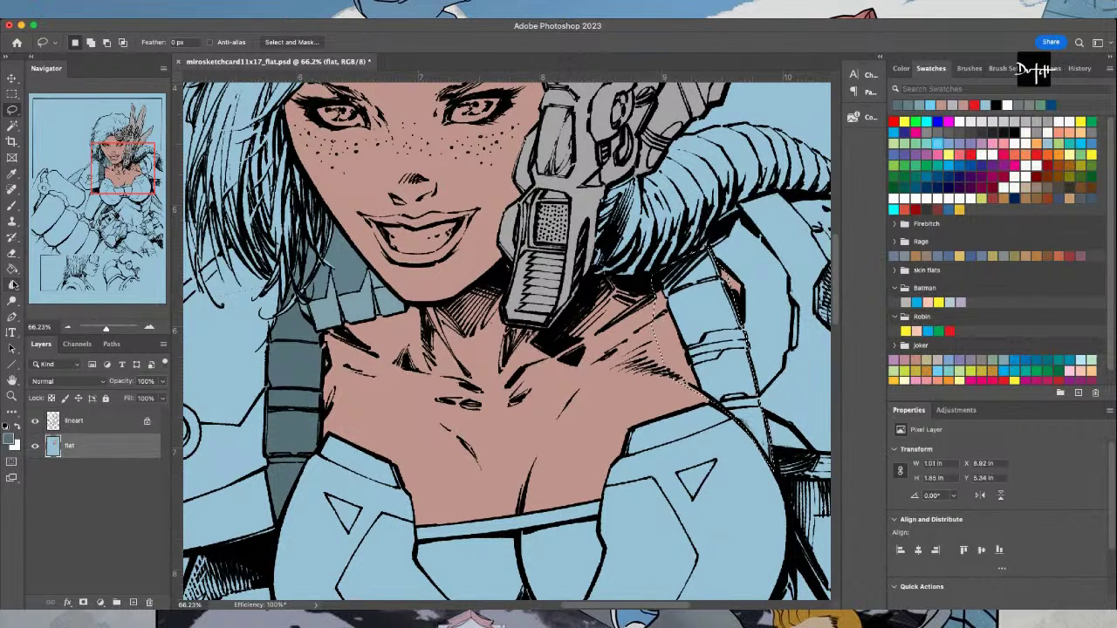
key("alt+BackSpace")
key("l")
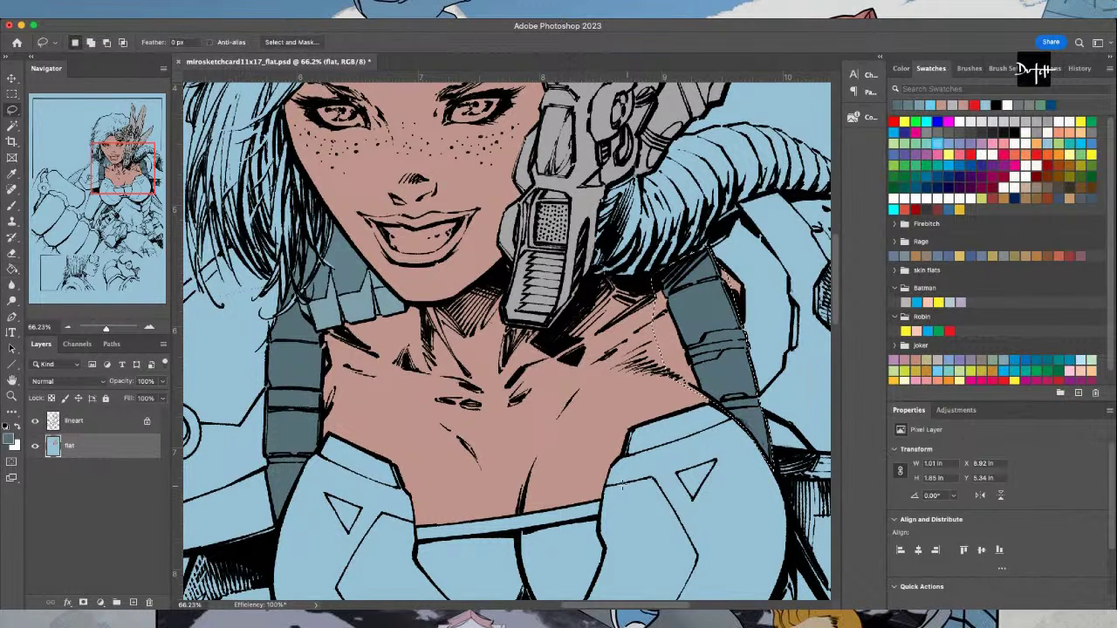
Deselect the strap, then lasso the curved armour panel behind it and fill it with a grey-teal
key("i")
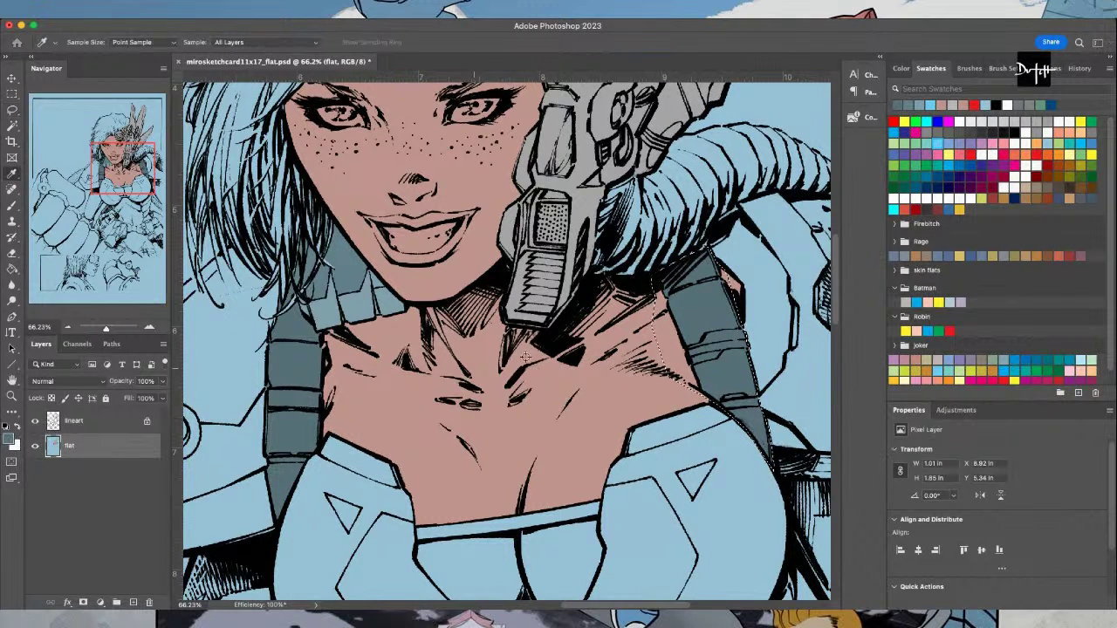
left_click(654, 319)
key("l")
key("ctrl+d")
mouse_move(693, 249)
left_mouse_down()
mouse_move(689, 272)
mouse_move(729, 383)
mouse_move(782, 370)
mouse_move(795, 308)
mouse_move(768, 229)
mouse_move(742, 209)
left_mouse_up()
key("g")
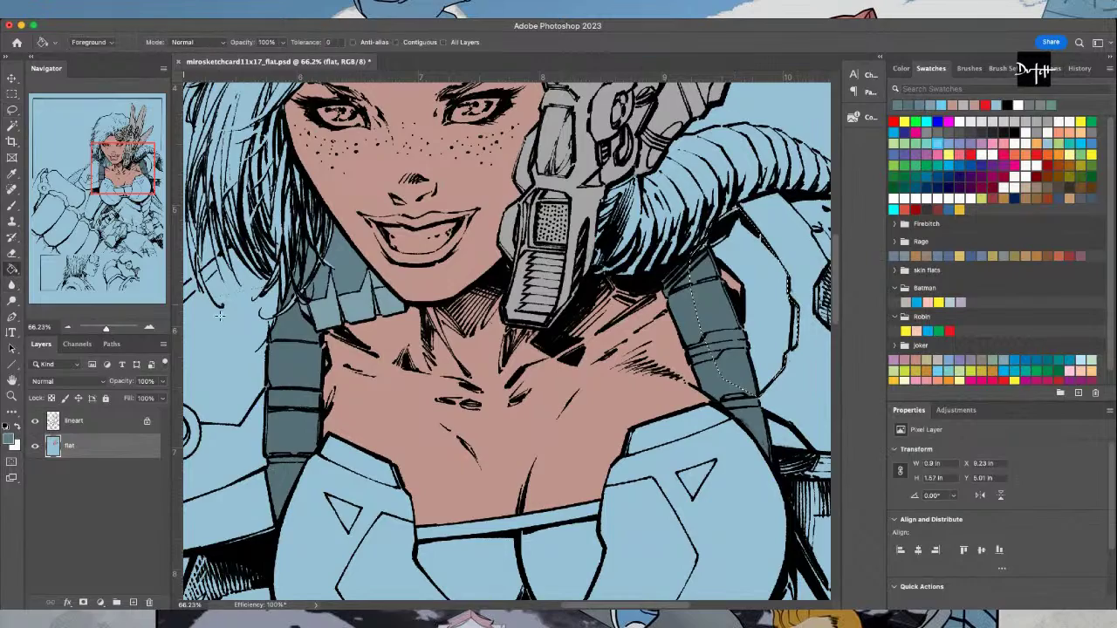
key("alt+BackSpace")
scroll(257, 333, "down", 3)
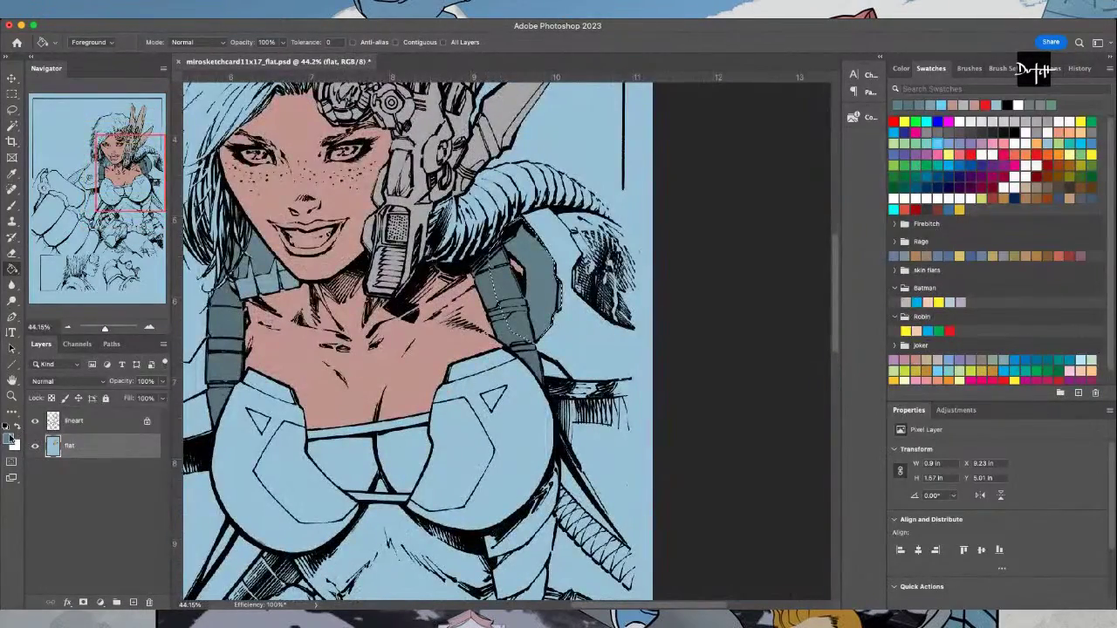
Lasso the shoulder section outside the curved armour panel and fill it with a more saturated teal blue
key("i")
key("g")
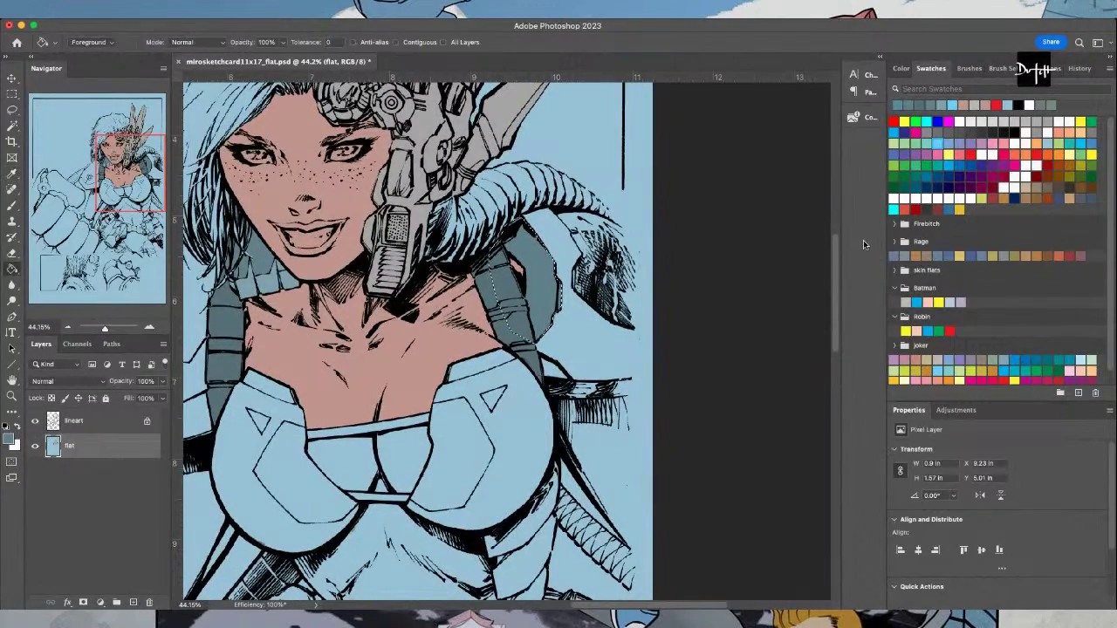
scroll(569, 387, "up", 2)
key("l")
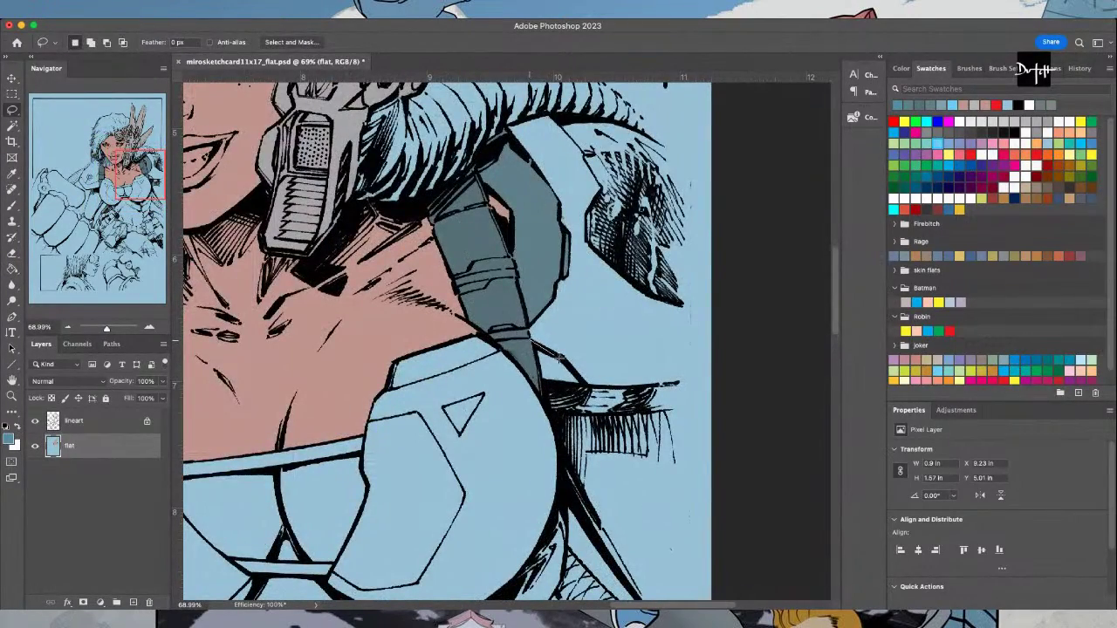
mouse_move(582, 386)
left_mouse_down()
mouse_move(713, 374)
mouse_move(720, 316)
mouse_move(639, 288)
mouse_move(586, 238)
mouse_move(597, 179)
mouse_move(551, 114)
mouse_move(510, 124)
left_mouse_up()
mouse_move(528, 251)
left_mouse_down()
mouse_move(503, 309)
mouse_move(523, 331)
left_mouse_up()
key("g")
left_click(559, 288)
Deselect the shoulder section, then lasso the small armour piece at the strap's lower end and fill it with grey-teal
key("l")
key("super+d")
mouse_move(529, 332)
left_mouse_down()
mouse_move(541, 380)
mouse_move(580, 385)
left_mouse_up()
left_click_drag(554, 328, 530, 332)
key("g")
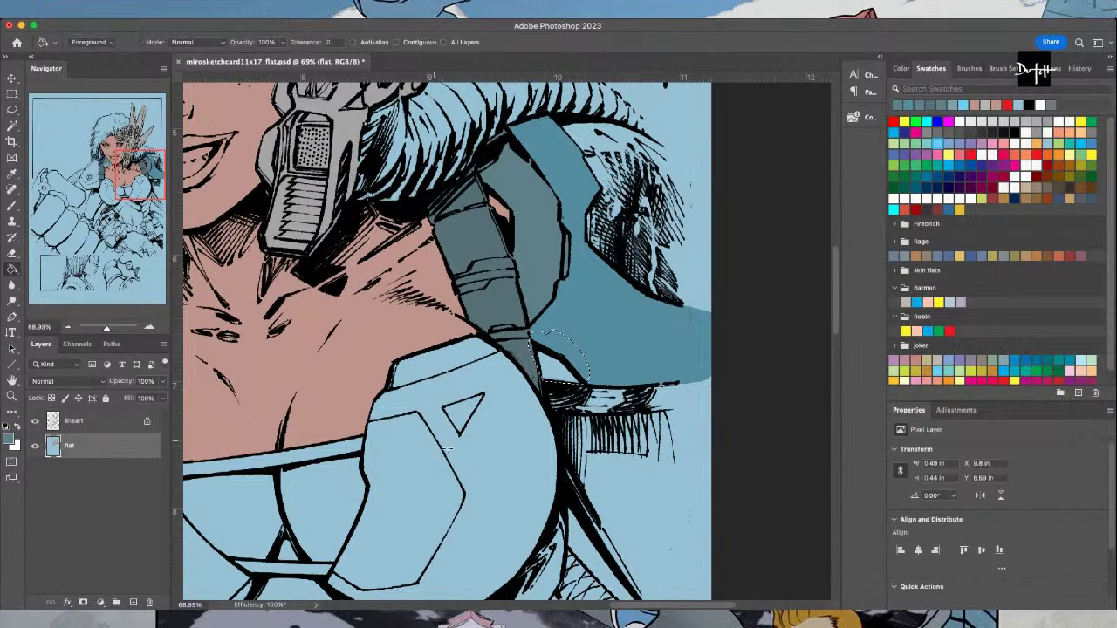
Lasso the heavily shaded outer shoulder area under the ribbed hose and fill it with a muted red
left_click(972, 154)
key("i")
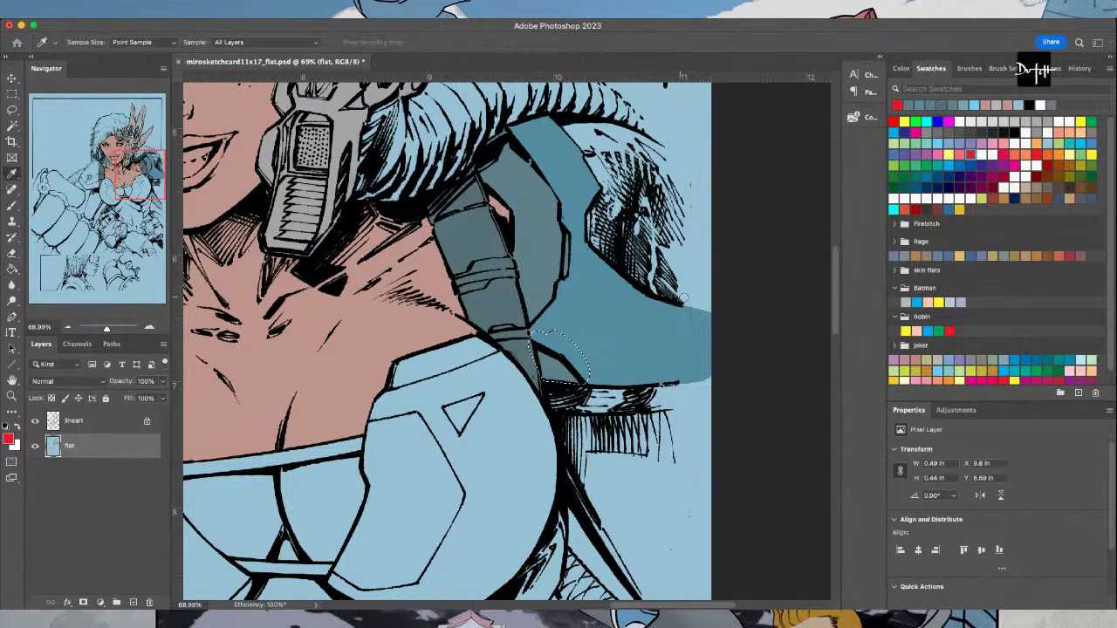
key("l")
left_click(547, 120)
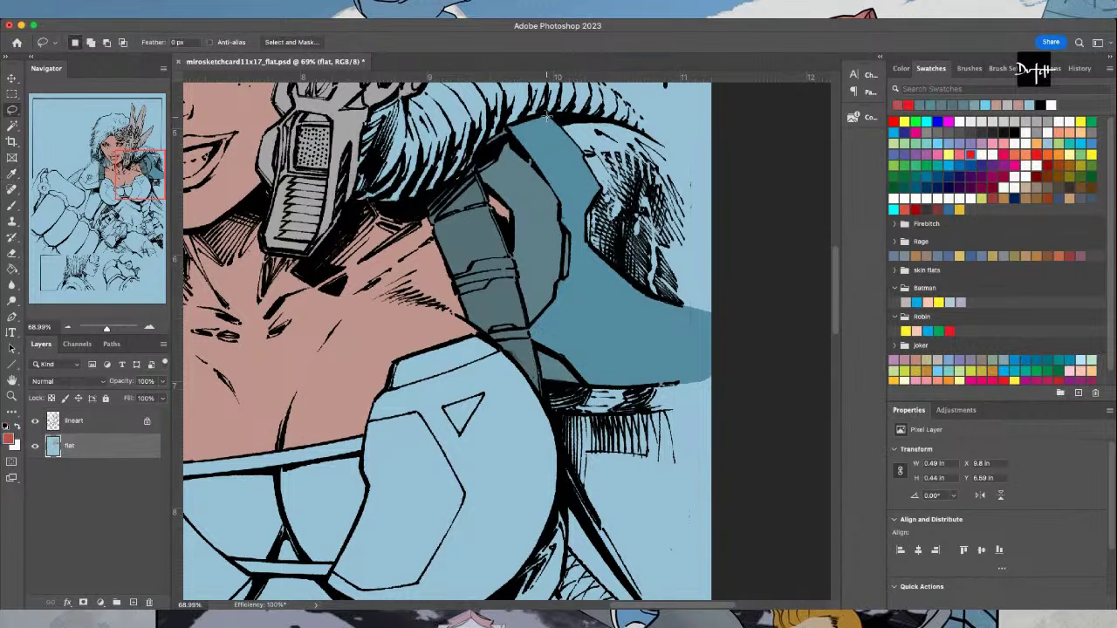
mouse_move(578, 115)
left_mouse_down()
mouse_move(656, 138)
mouse_move(720, 187)
mouse_move(745, 238)
mouse_move(672, 346)
left_mouse_up()
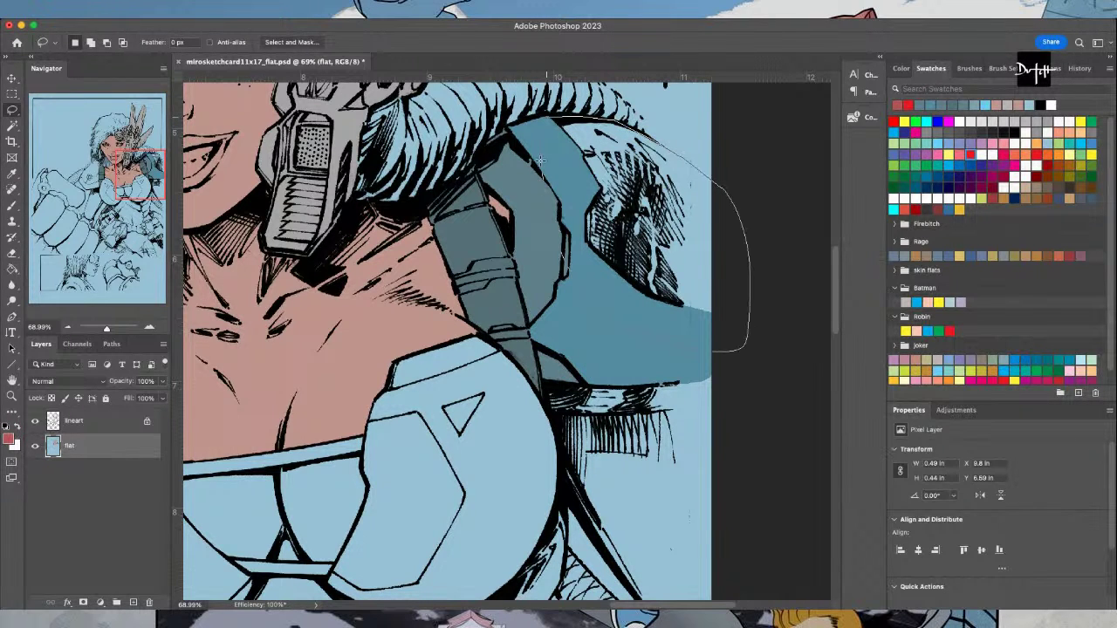
left_click_drag(544, 130, 542, 123)
key("g")
left_click(455, 444)
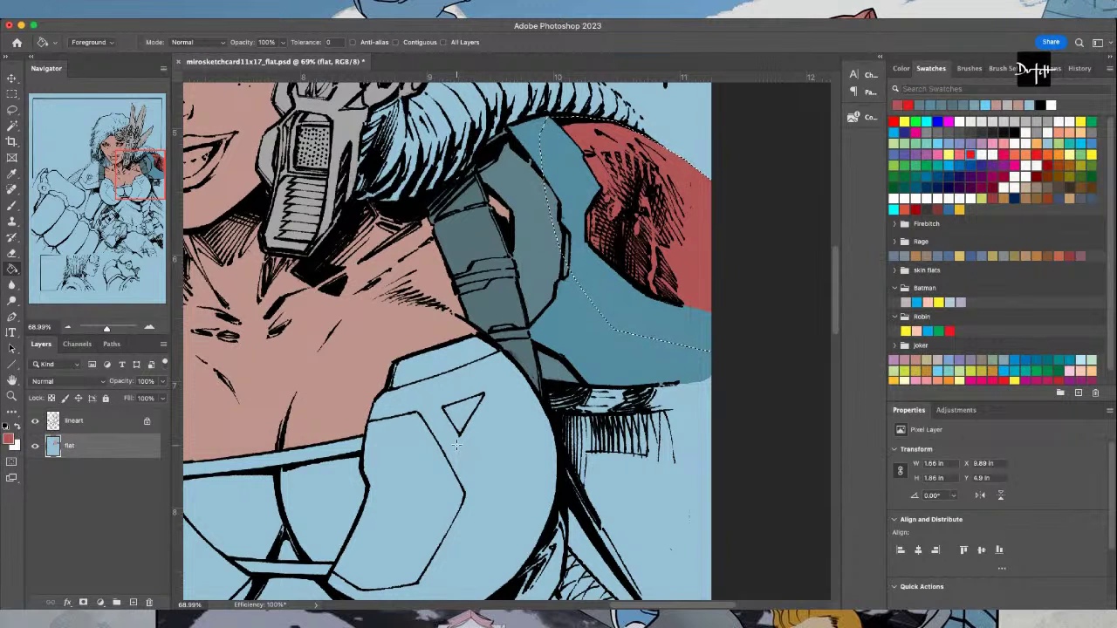
Sample the shoulder's teal blue, then lasso the shaded band along its lower edge and fill it with that colour
left_click(556, 334, "alt")
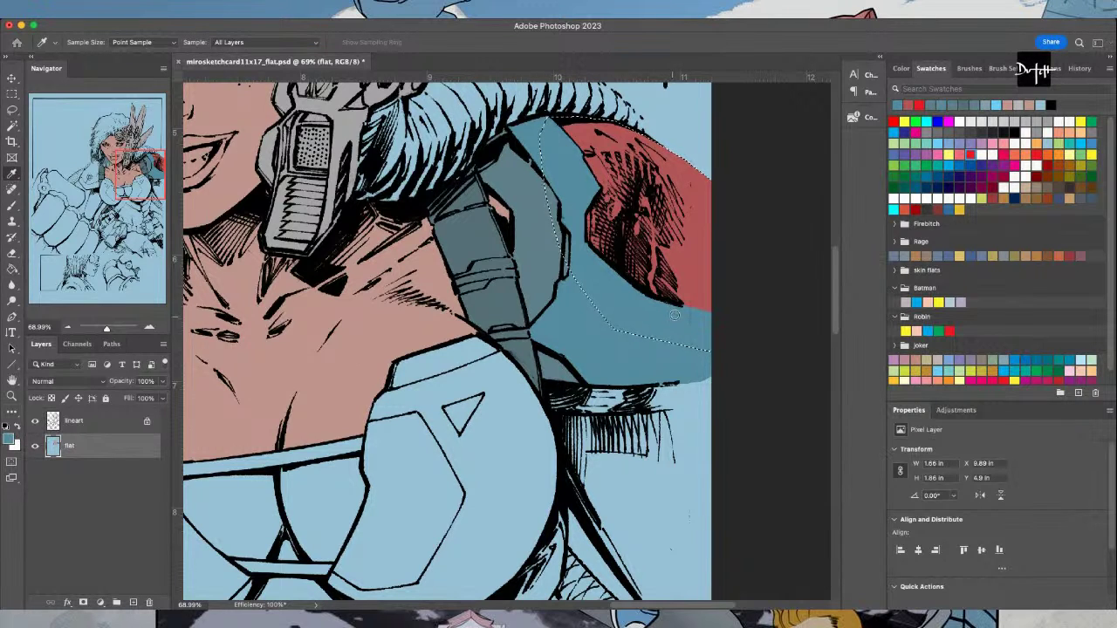
key("l")
mouse_move(543, 369)
left_mouse_down()
mouse_move(545, 411)
mouse_move(674, 411)
mouse_move(645, 317)
left_mouse_up()
left_click_drag(571, 334, 567, 334)
key("g")
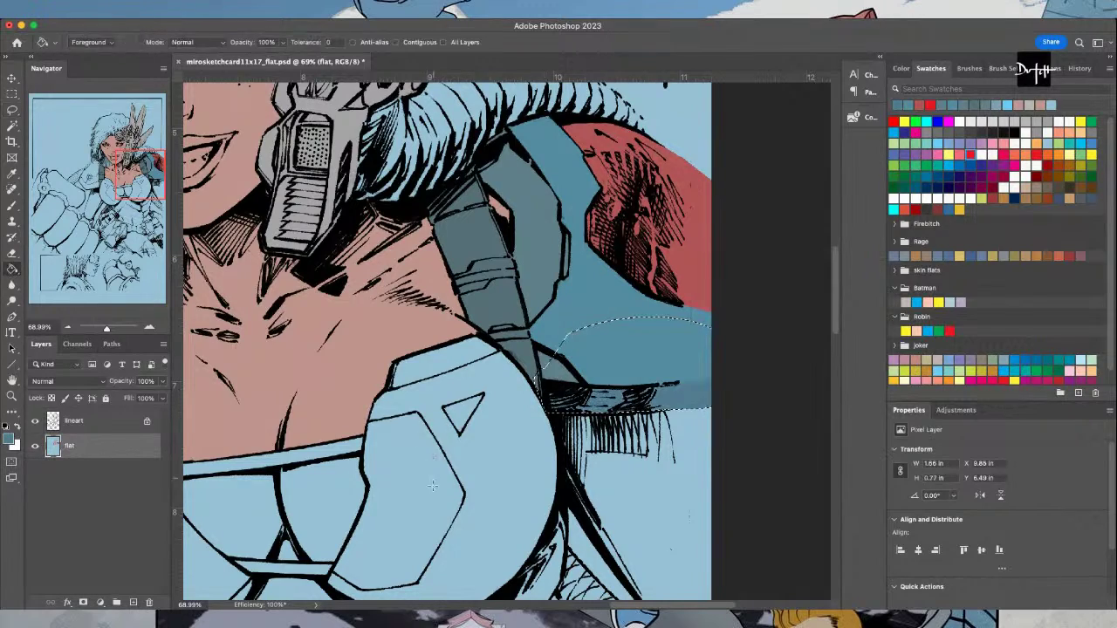
scroll(532, 341, "down", 3)
scroll(494, 539, "down", 5)
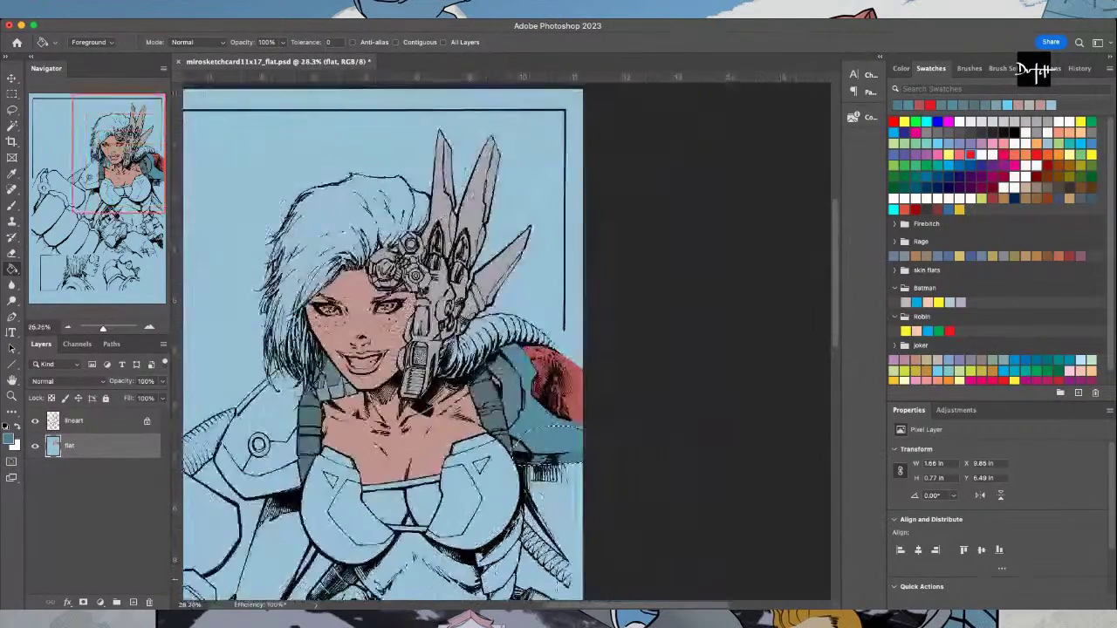
Lasso the bare cleavage area between the two chest cups below the upper connecting strap, fill it with the skin tone, and deselect
left_click_drag(836, 342, 831, 404)
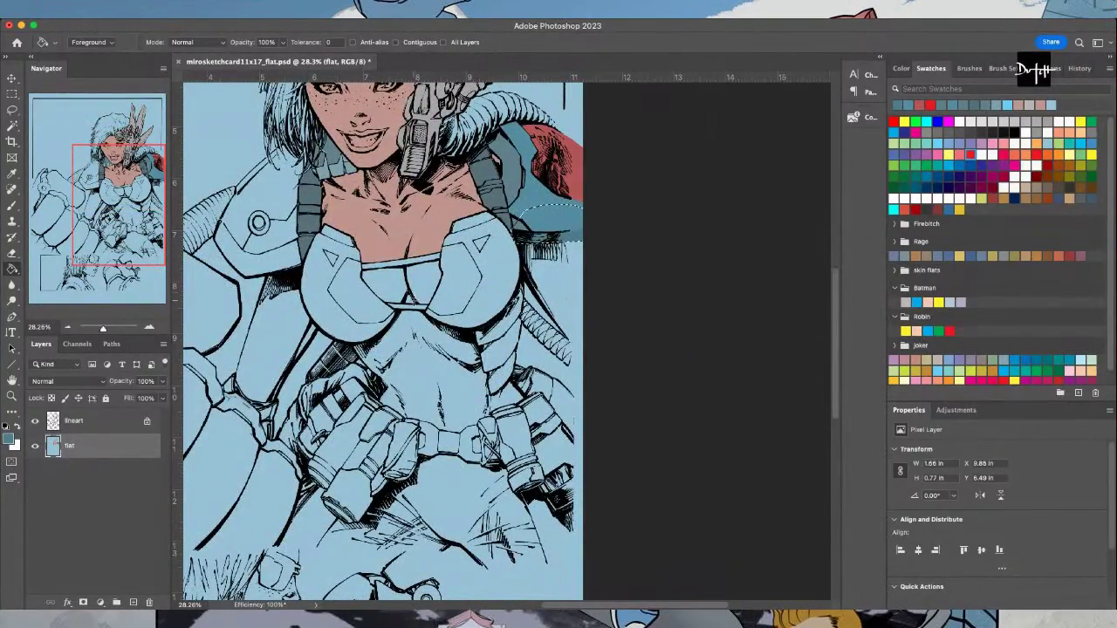
scroll(378, 233, "up", 3)
key("l")
scroll(355, 310, "up", 1)
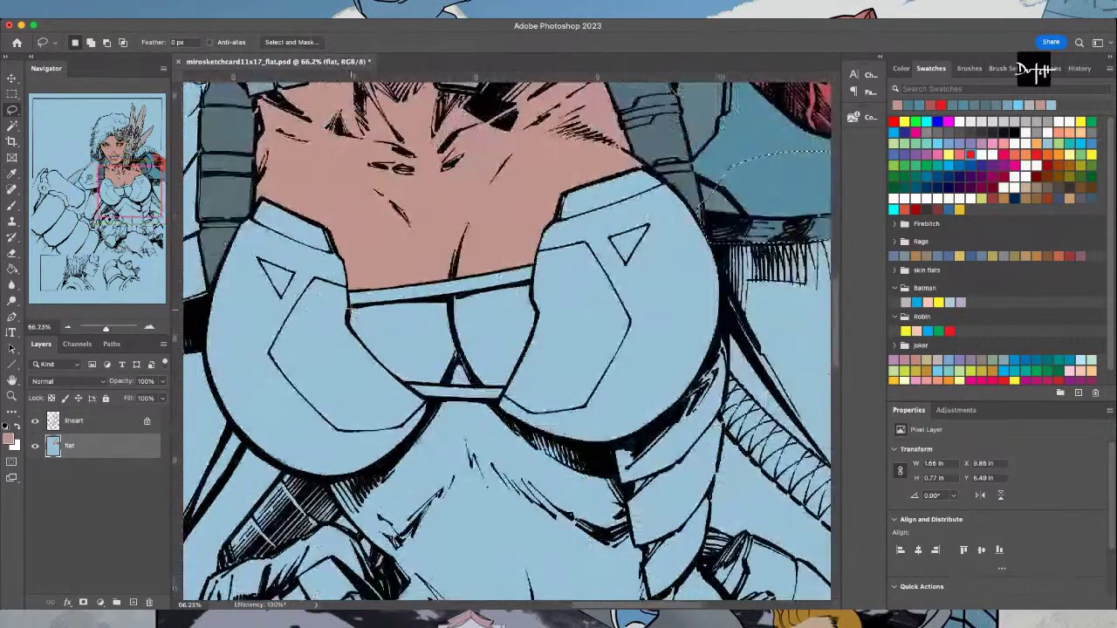
mouse_move(349, 330)
left_mouse_down()
mouse_move(400, 381)
mouse_move(465, 387)
mouse_move(532, 337)
mouse_move(541, 310)
mouse_move(480, 286)
mouse_move(349, 307)
mouse_move(350, 332)
left_mouse_up()
key("alt+BackSpace")
key("super+d")
Lasso the bare midriff from beneath the chest armour down to the belt pouches and fill it with the skin tone
mouse_move(429, 406)
left_mouse_down()
mouse_move(394, 459)
mouse_move(329, 481)
mouse_move(378, 534)
mouse_move(394, 417)
mouse_move(411, 440)
mouse_move(391, 467)
mouse_move(516, 525)
mouse_move(540, 552)
mouse_move(581, 550)
left_mouse_up()
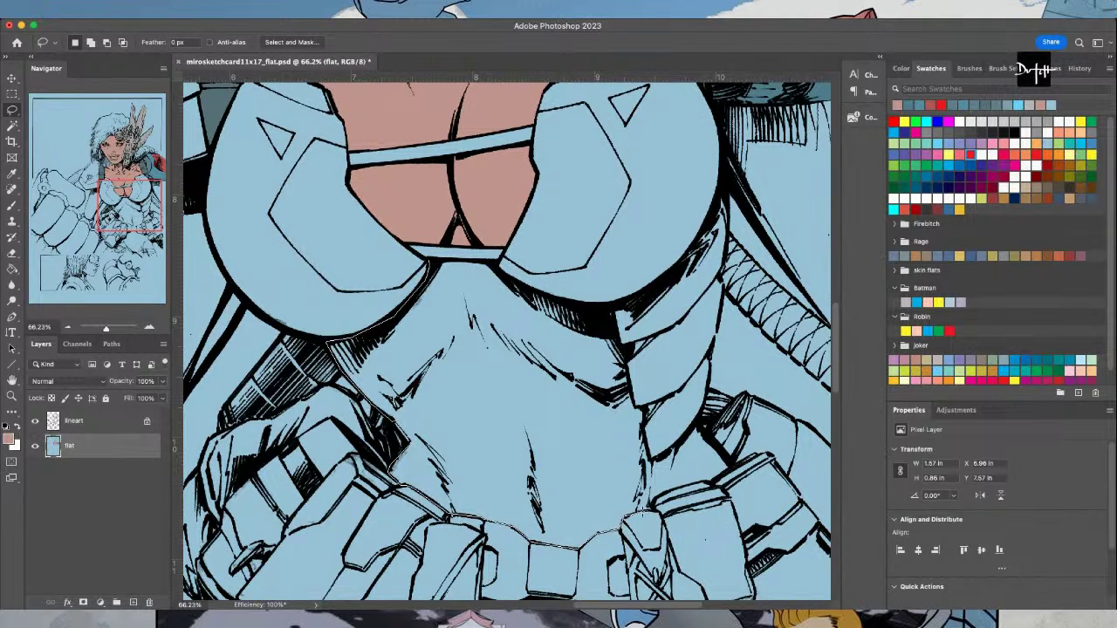
mouse_move(702, 483)
left_mouse_down()
mouse_move(731, 466)
mouse_move(660, 377)
mouse_move(698, 437)
mouse_move(651, 458)
mouse_move(611, 306)
mouse_move(553, 301)
mouse_move(485, 262)
mouse_move(426, 256)
left_mouse_up()
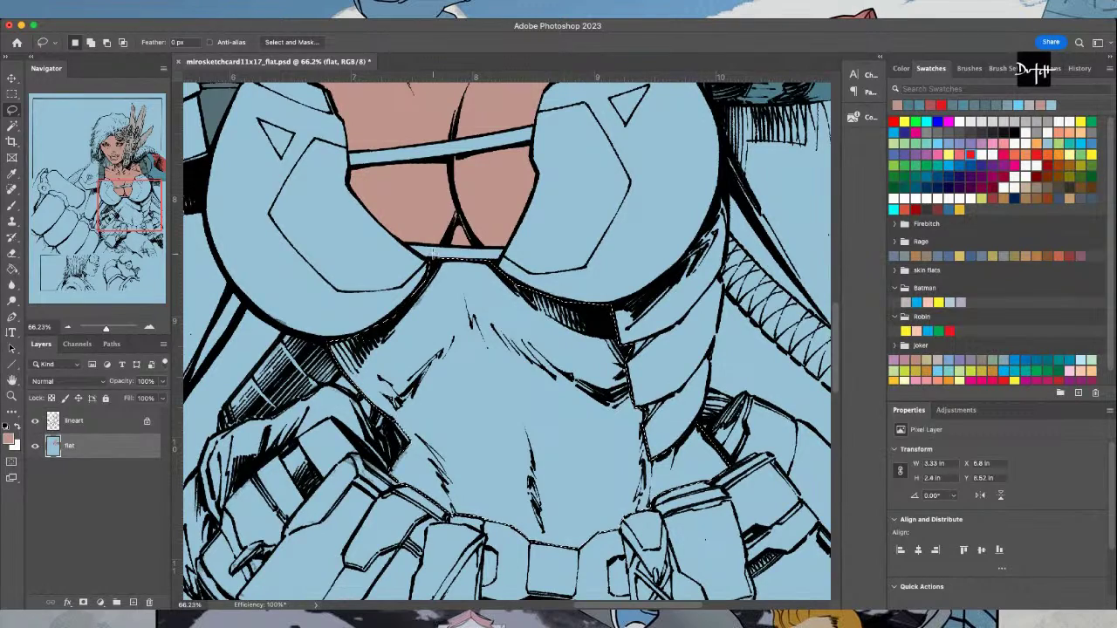
left_click(13, 269)
left_click(480, 401)
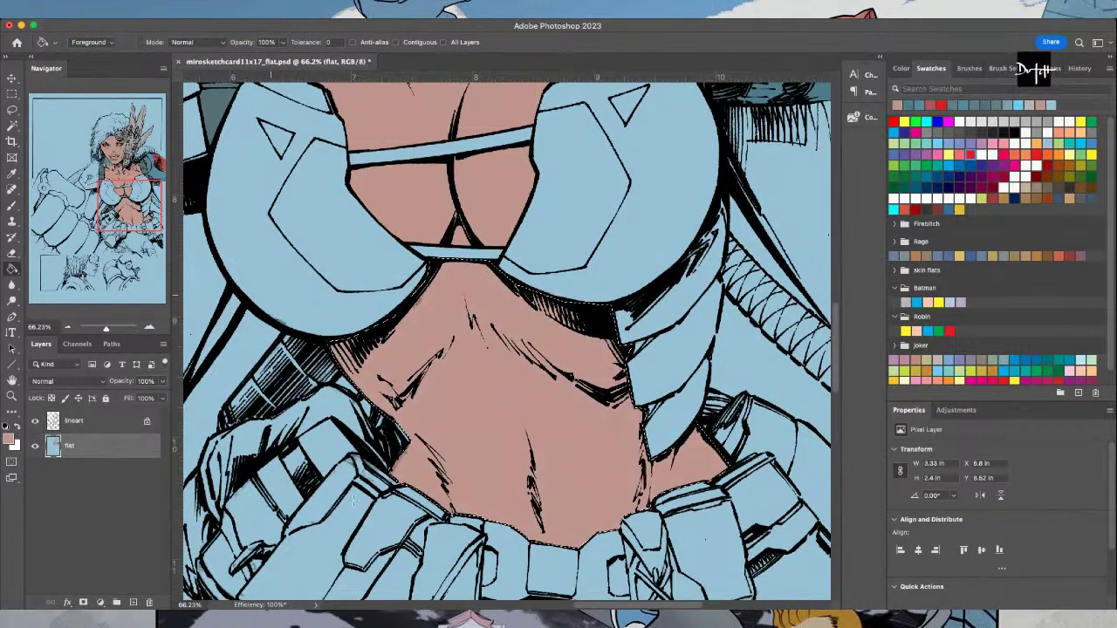
Sample the coloured shoulder's teal blue, then lasso the lower band of the opposite shoulder armour and fill it with that colour
scroll(467, 577, "down", 3)
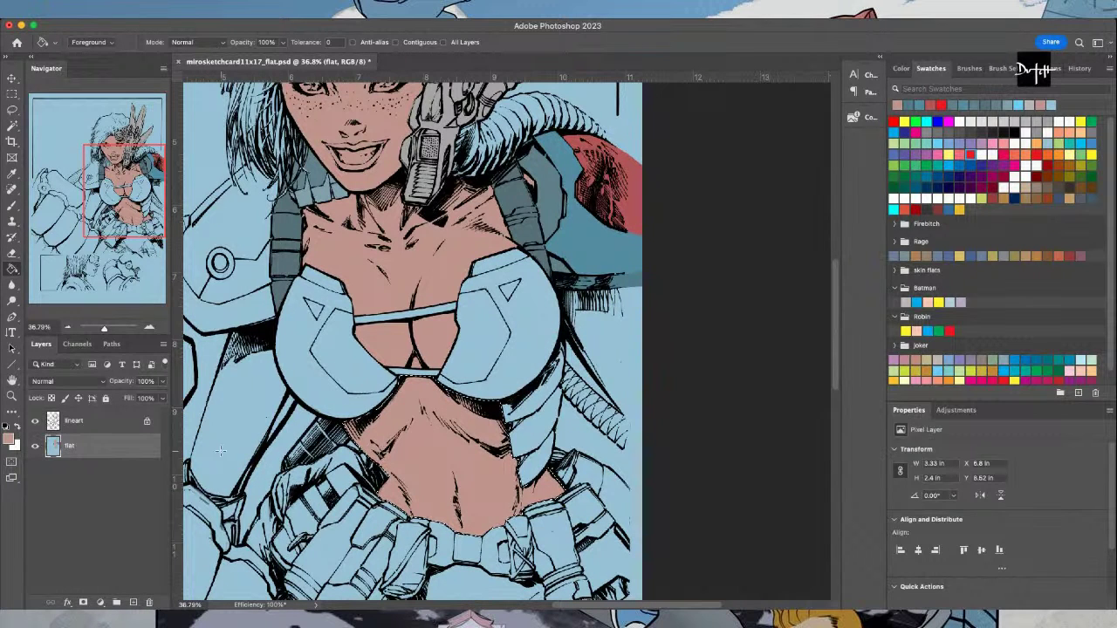
key("l")
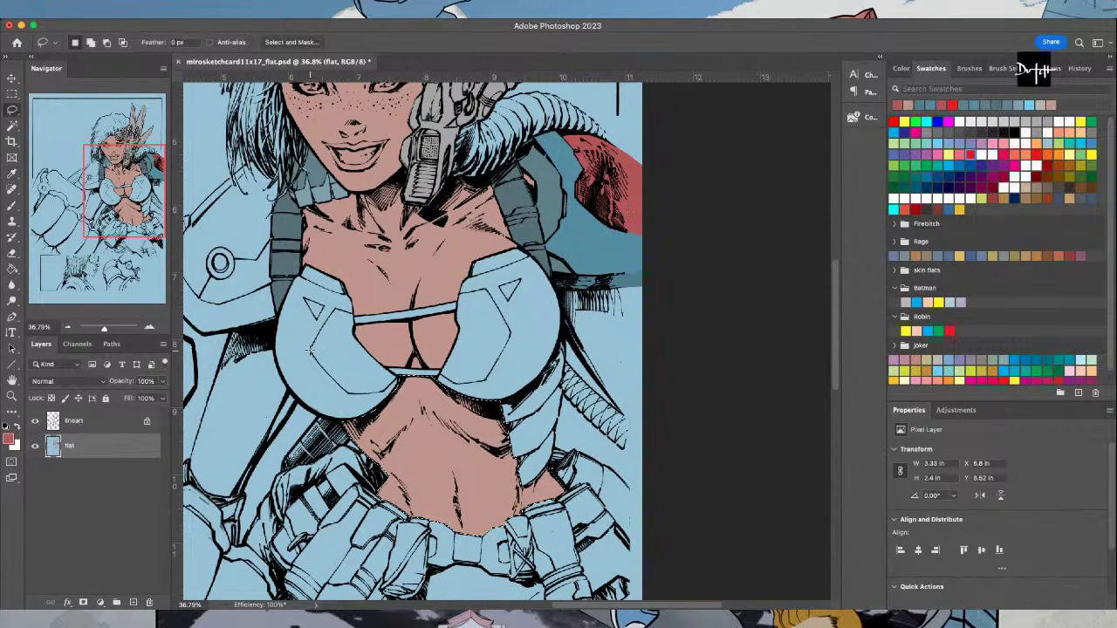
scroll(310, 350, "up", 1)
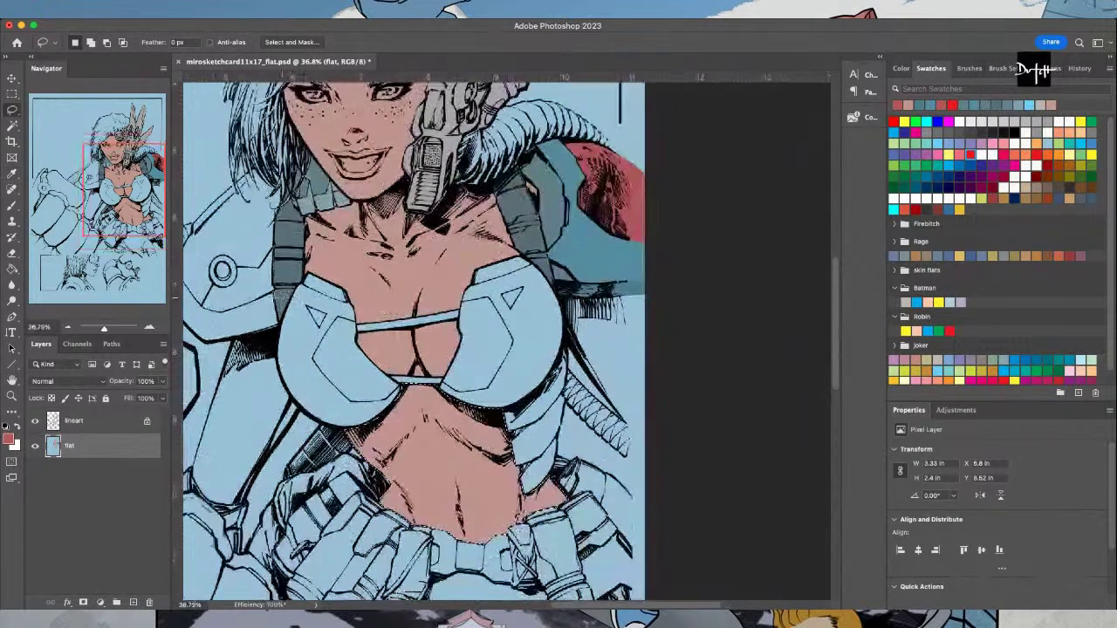
key("i")
left_click(585, 252)
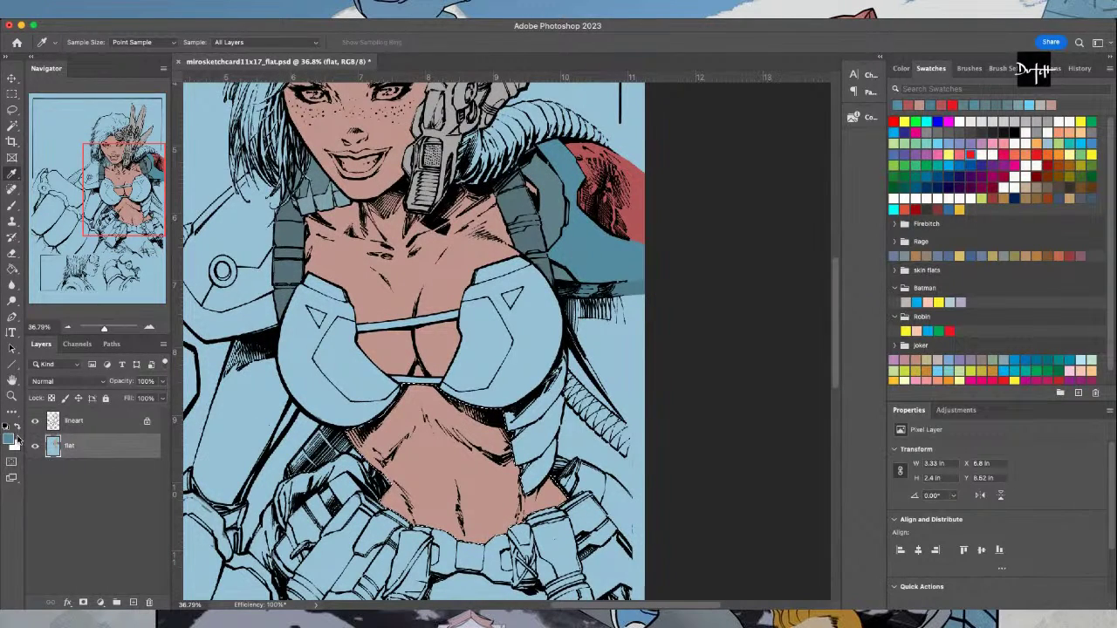
scroll(506, 341, "up", 3)
key("l")
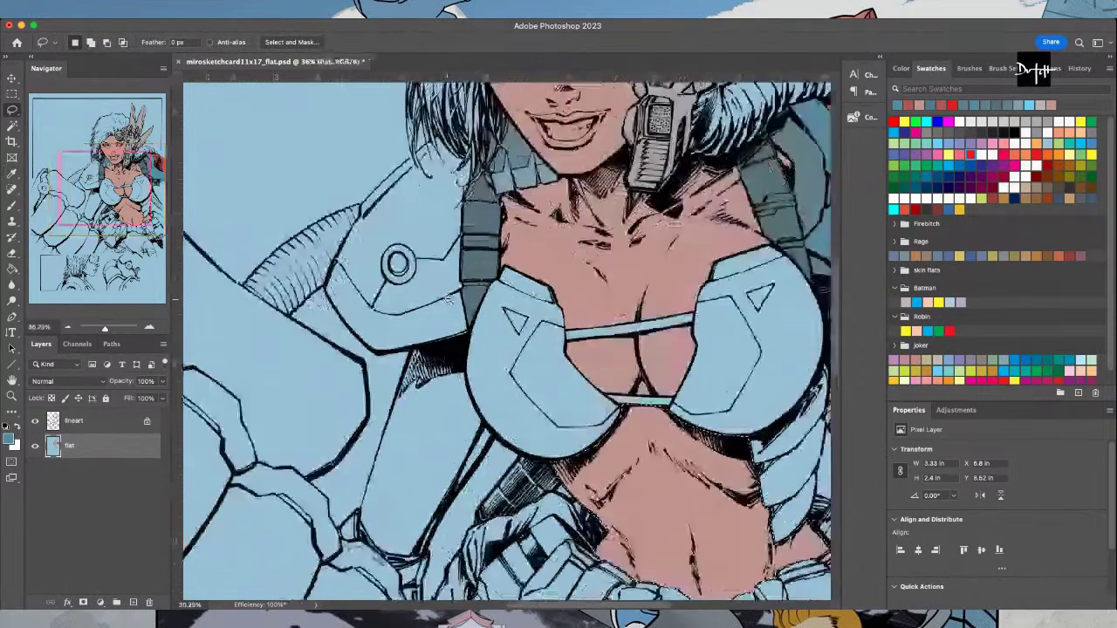
scroll(447, 299, "up", 3)
mouse_move(478, 278)
left_mouse_down()
mouse_move(329, 336)
mouse_move(282, 324)
mouse_move(244, 277)
left_mouse_up()
mouse_move(248, 345)
left_mouse_down()
mouse_move(384, 411)
mouse_move(483, 383)
mouse_move(480, 281)
left_mouse_up()
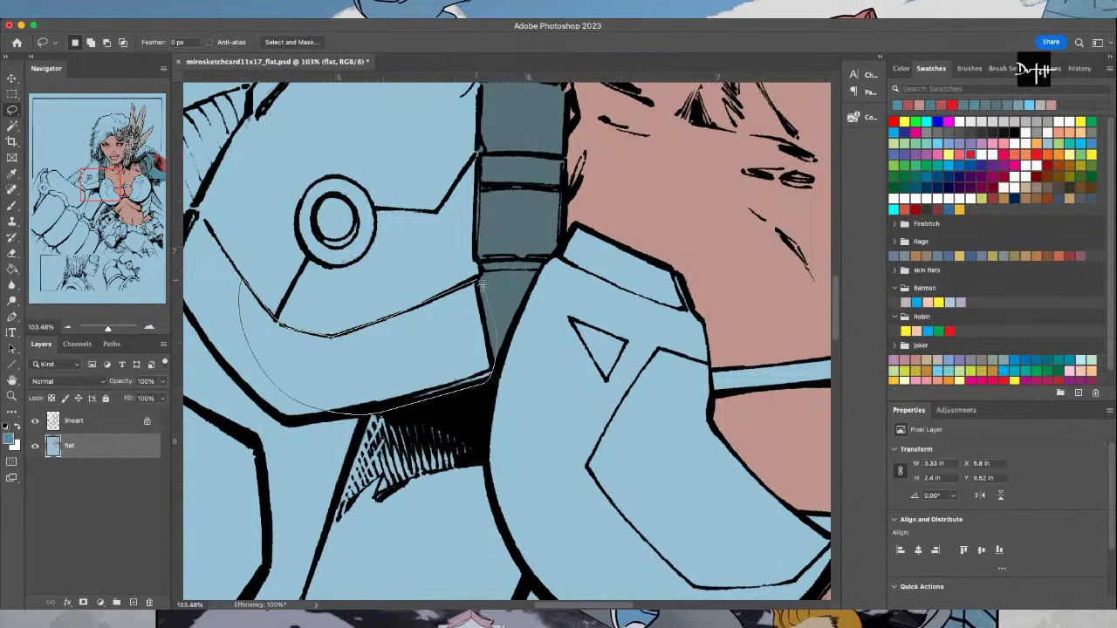
mouse_move(244, 282)
left_mouse_down()
mouse_move(227, 263)
mouse_move(281, 372)
left_mouse_up()
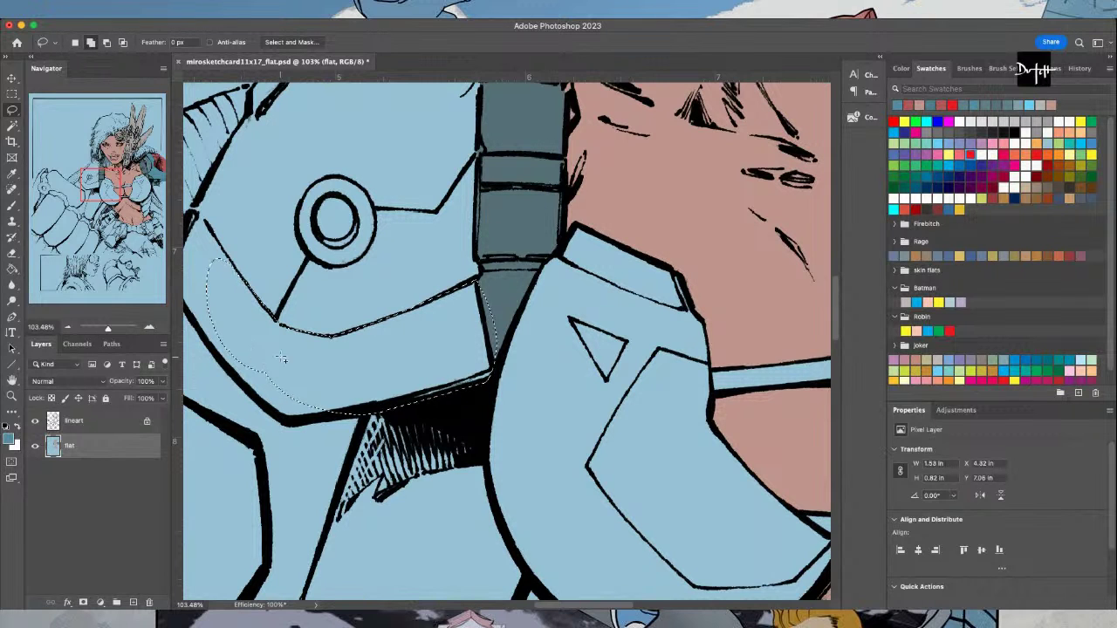
left_click_drag(228, 265, 255, 321)
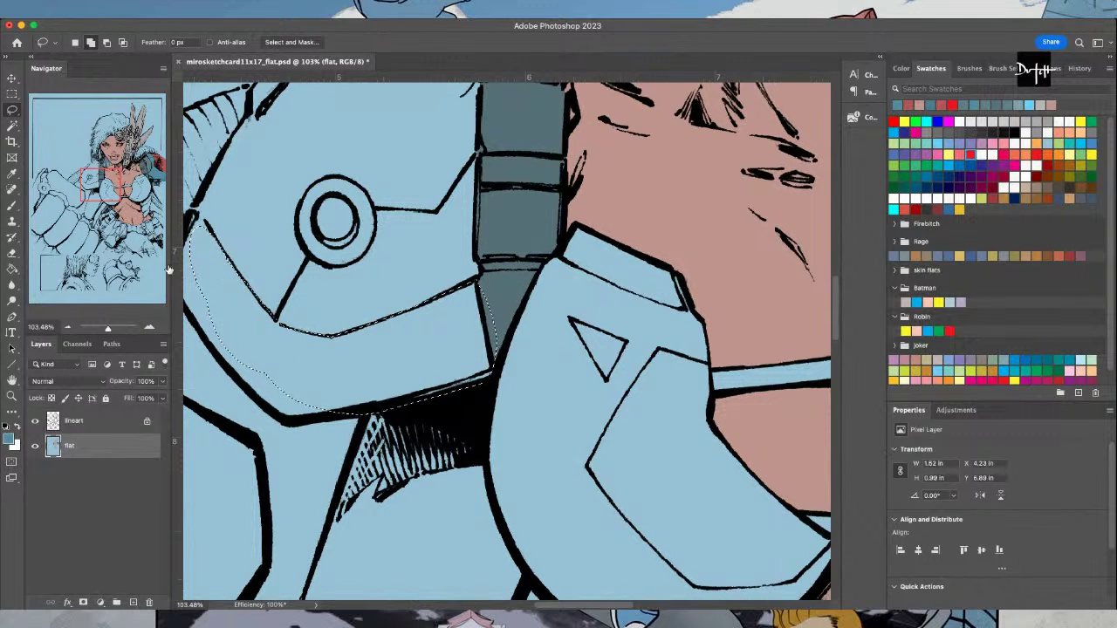
scroll(258, 351, "left", 3)
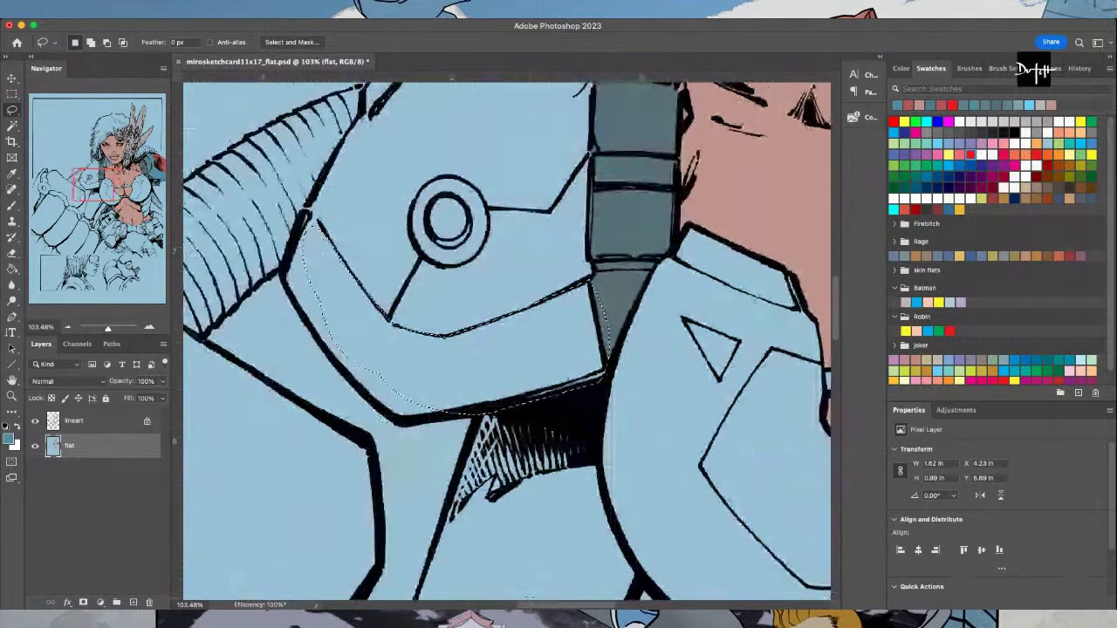
key("shift")
mouse_move(323, 229)
left_mouse_down()
mouse_move(306, 213)
mouse_move(282, 281)
mouse_move(377, 403)
mouse_move(412, 420)
mouse_move(482, 410)
left_mouse_up()
key("g")
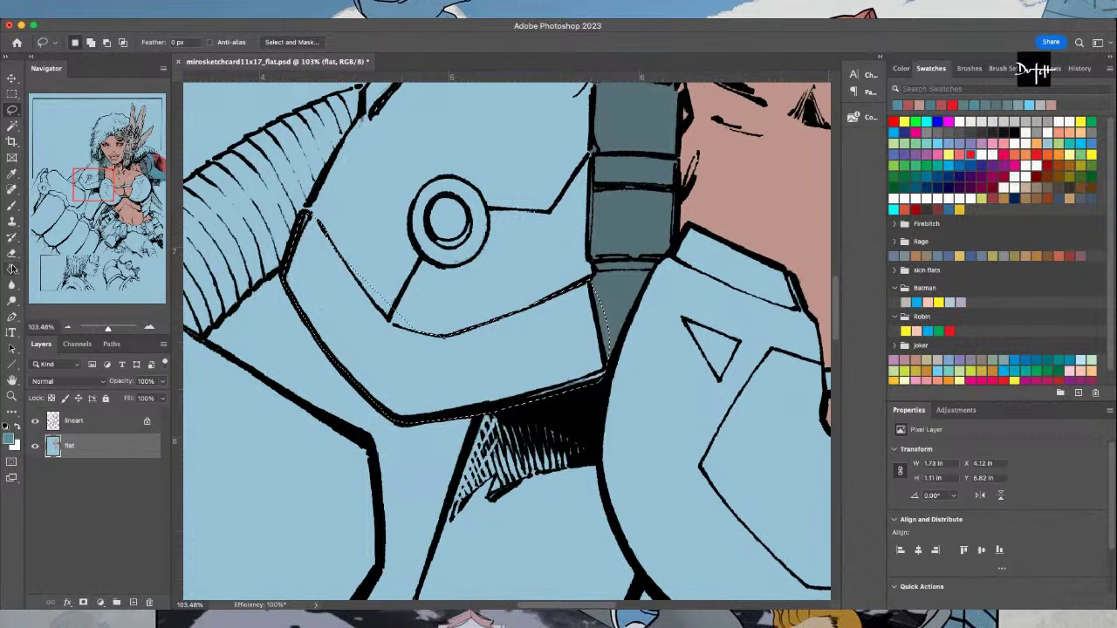
left_click(261, 365)
scroll(260, 365, "down", 3)
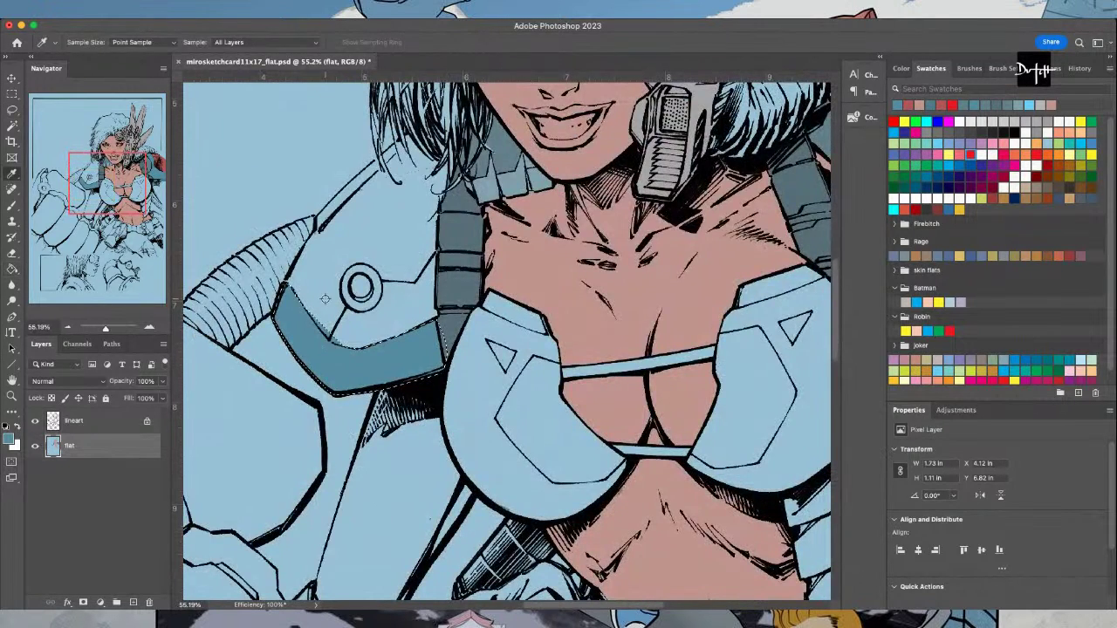
Deselect the band, then lasso the small area just above its bend and fill it with the light blue base colour
key("l")
key("super+d")
left_click_drag(308, 312, 324, 334)
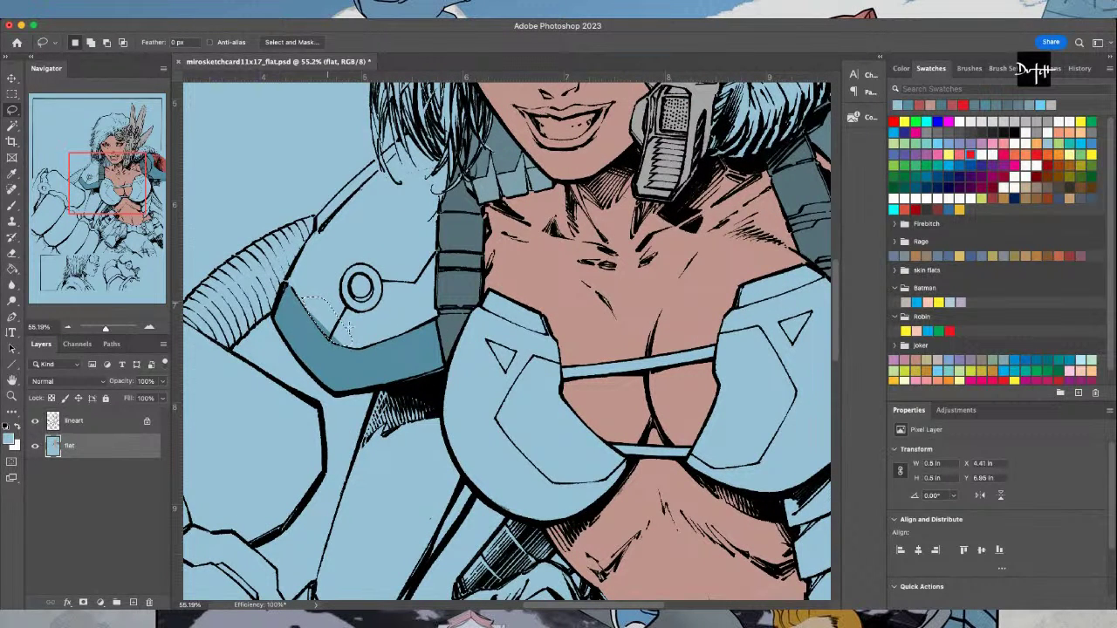
key("g")
scroll(334, 381, "up", 3)
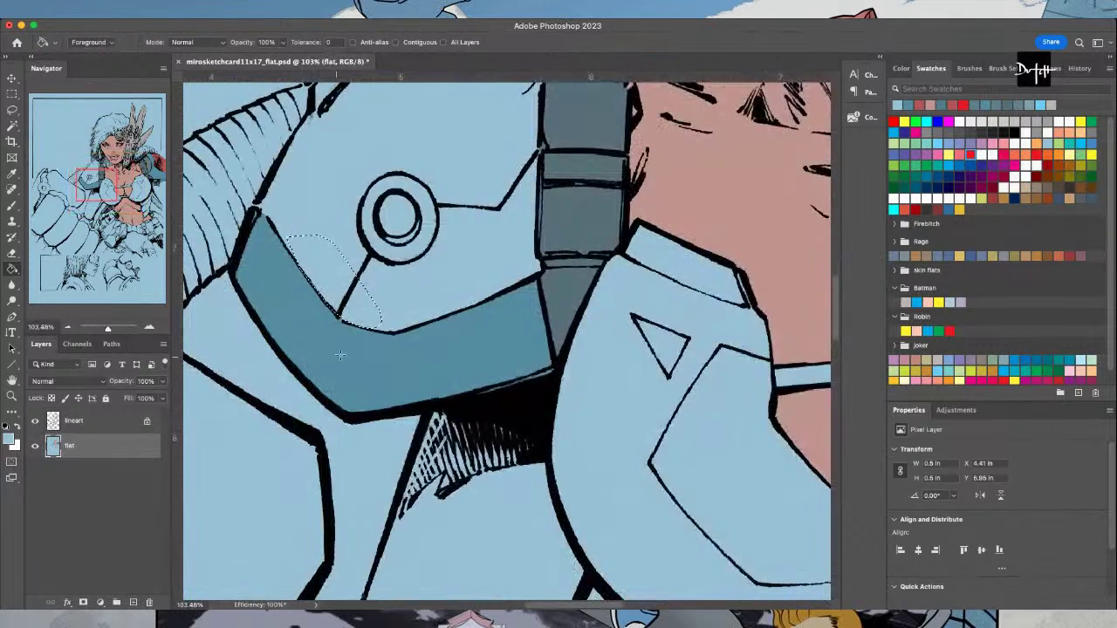
Lasso the round disc on the shoulder armour above the teal band, fill it with a greyish teal blue, and deselect it
key("i")
left_click(340, 352)
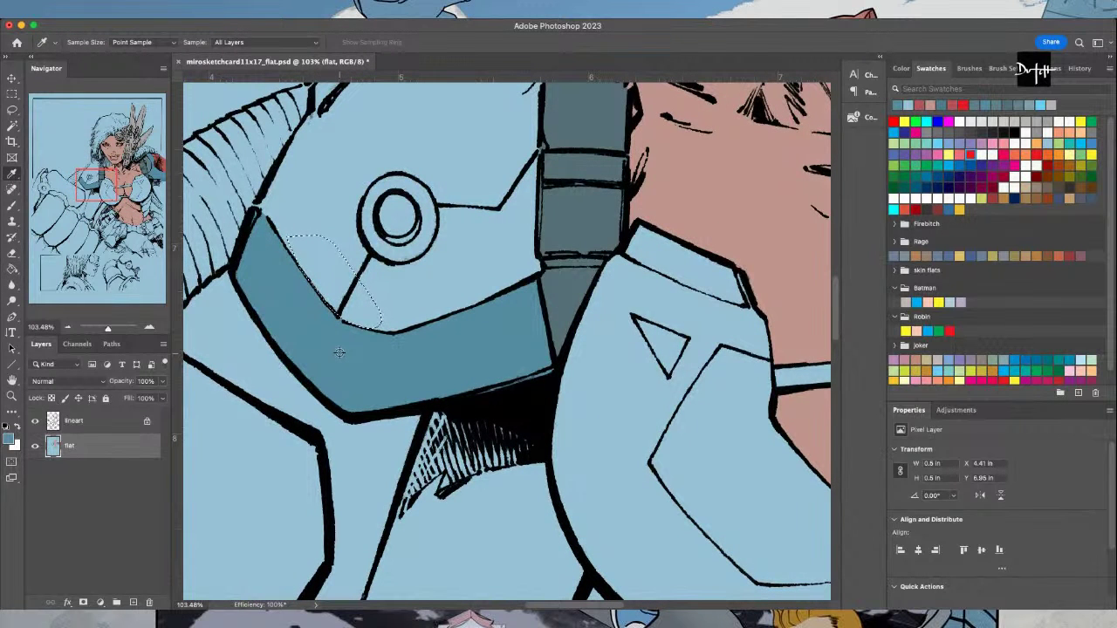
left_click(16, 428)
key("l")
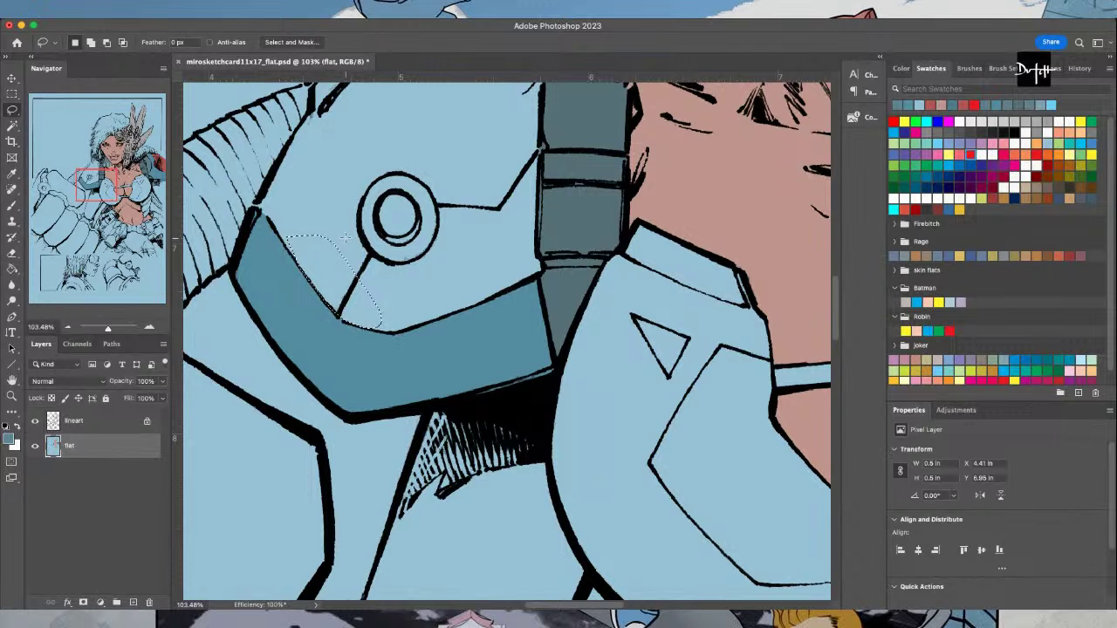
key("super+d")
mouse_move(359, 203)
left_mouse_down()
mouse_move(358, 234)
mouse_move(377, 260)
mouse_move(400, 266)
mouse_move(439, 228)
mouse_move(438, 208)
left_mouse_up()
left_click_drag(372, 183, 365, 193)
key("g")
key("alt+BackSpace")
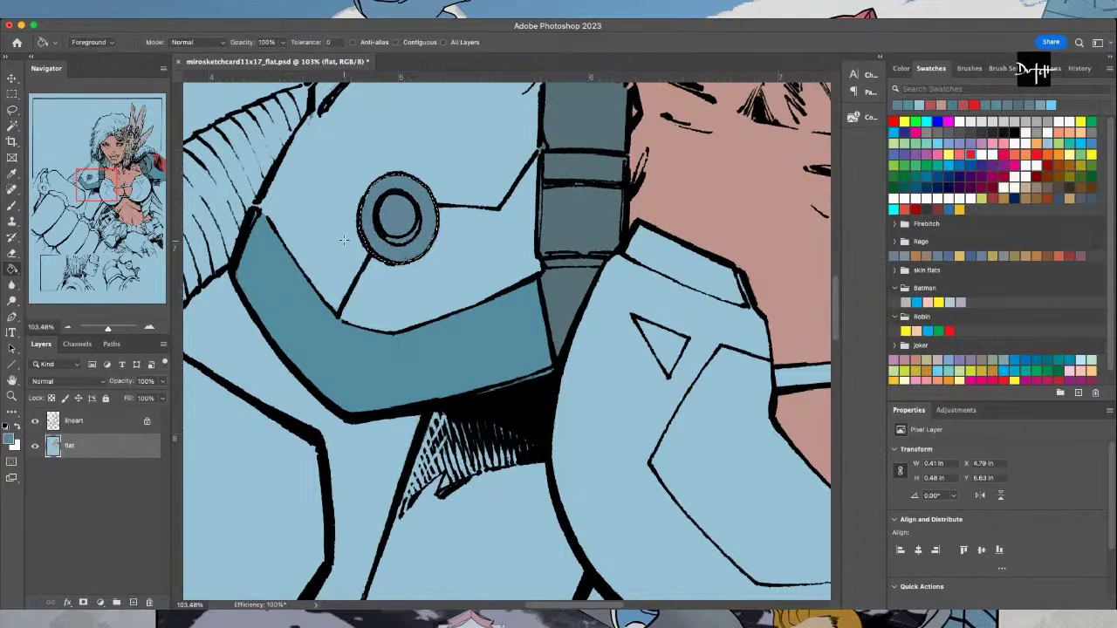
key("ctrl+d")
Sample the opposite shoulder's muted red, then lasso the main shoulder panel around the disc and fill it with that red
key("l")
scroll(415, 475, "down", 3)
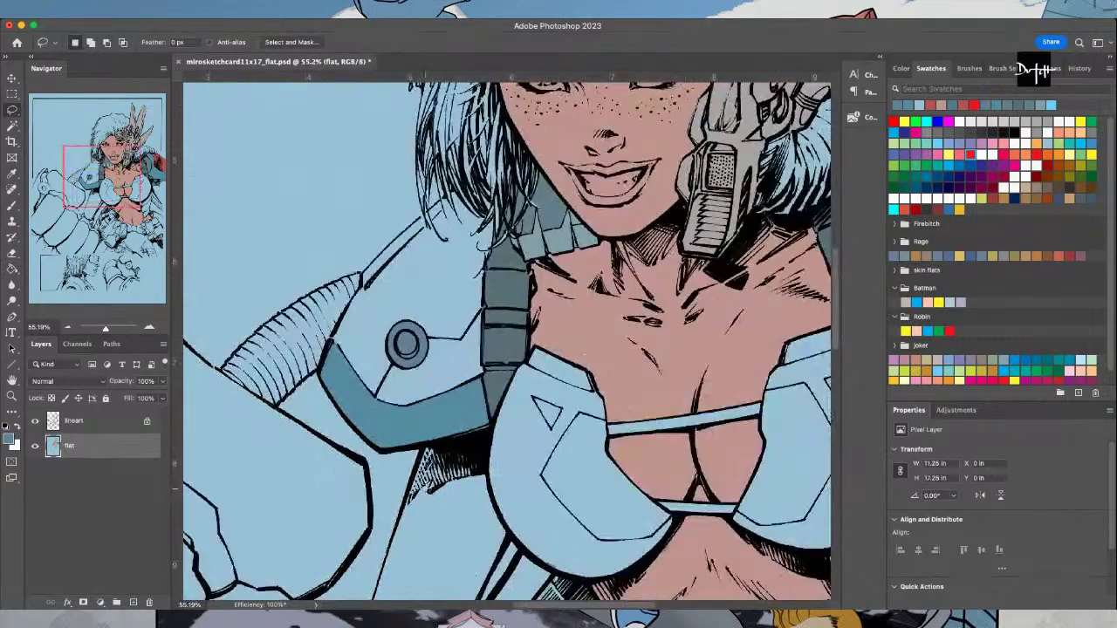
left_click(157, 175)
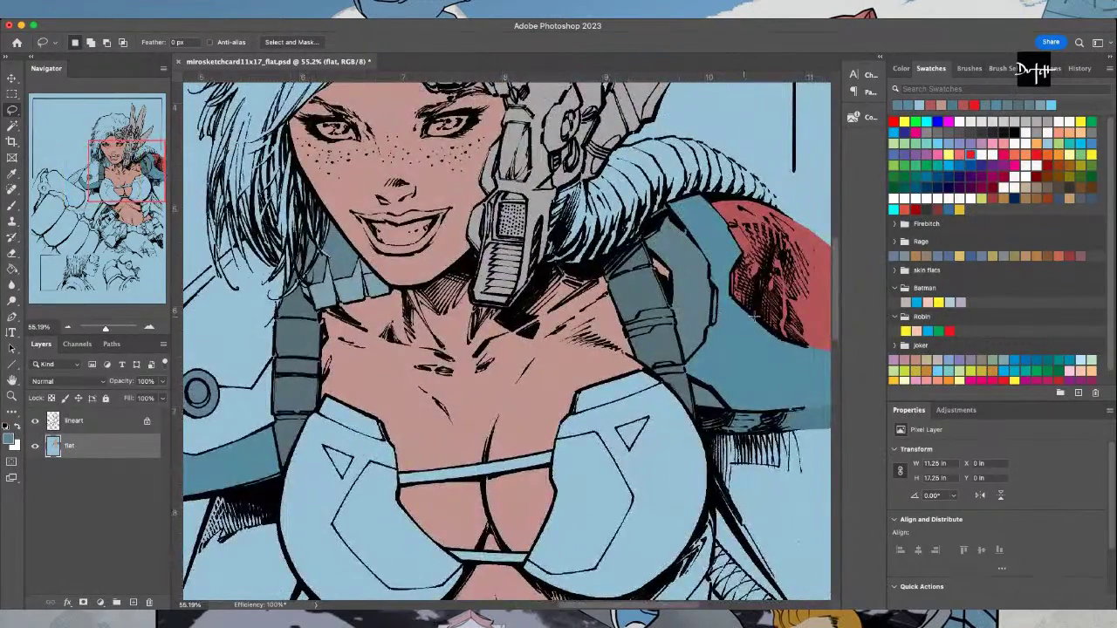
key("i")
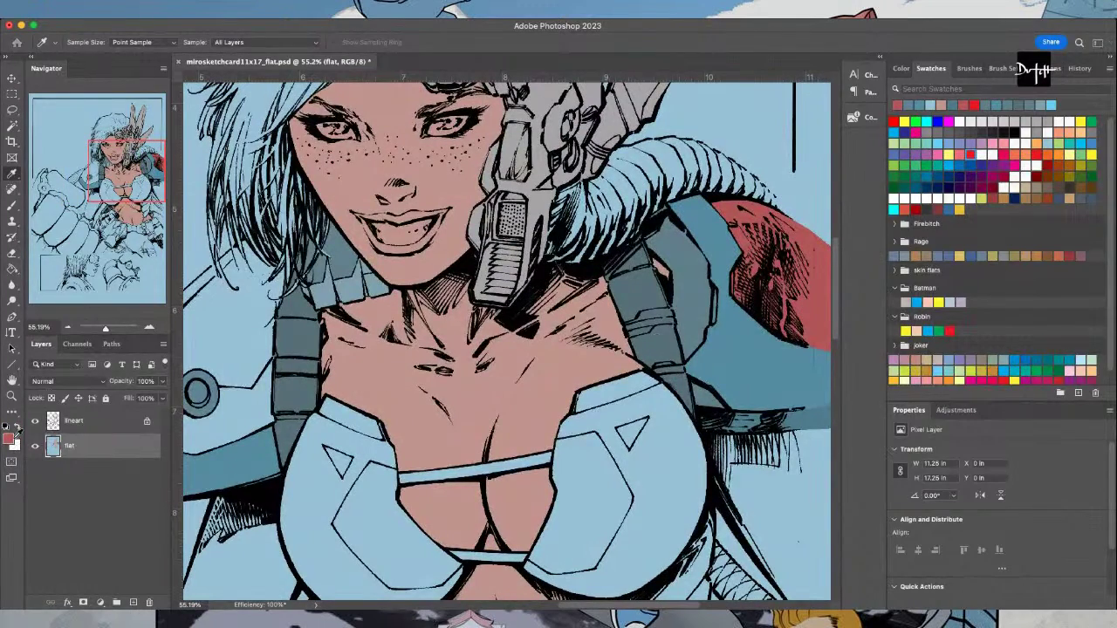
key("l")
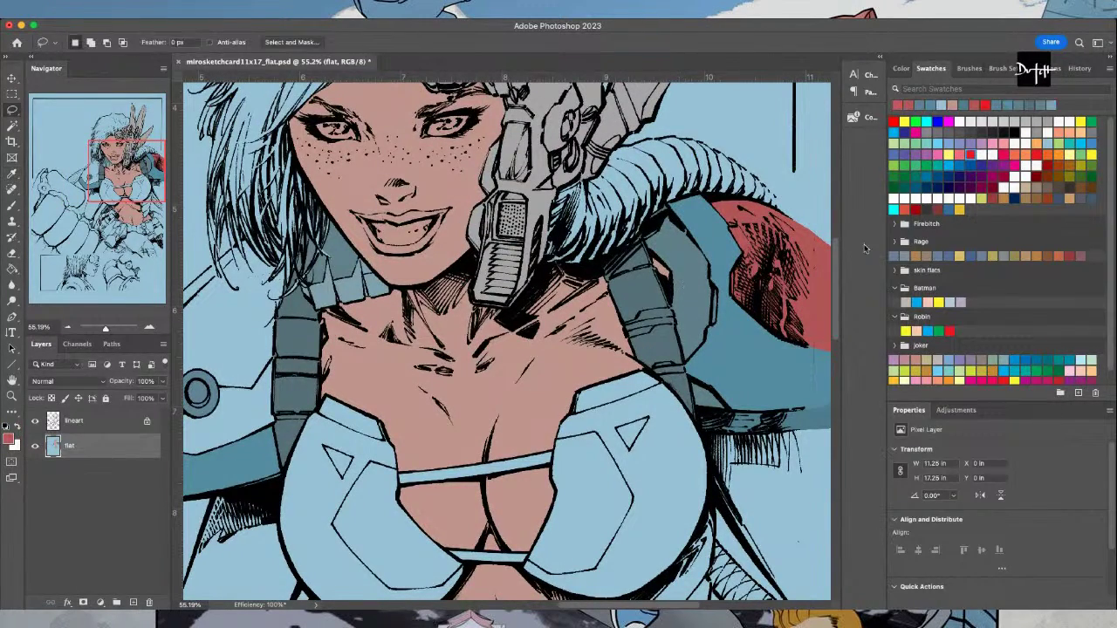
scroll(264, 319, "up", 3)
scroll(279, 304, "up", 4)
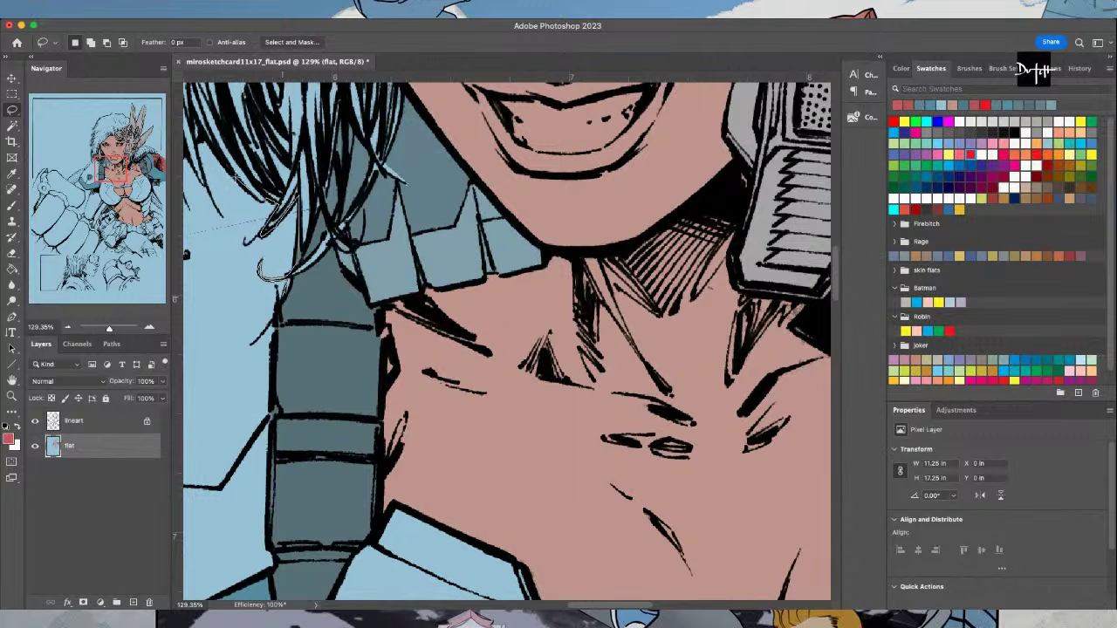
mouse_move(200, 138)
left_mouse_down()
mouse_move(362, 141)
mouse_move(370, 181)
mouse_move(348, 149)
mouse_move(359, 210)
mouse_move(340, 159)
mouse_move(307, 185)
mouse_move(318, 217)
mouse_move(179, 283)
mouse_move(279, 297)
mouse_move(358, 234)
mouse_move(267, 316)
mouse_move(223, 432)
mouse_move(187, 484)
mouse_move(213, 489)
mouse_move(218, 598)
mouse_move(262, 601)
mouse_move(469, 540)
mouse_move(623, 208)
mouse_move(576, 149)
left_mouse_up()
key("g")
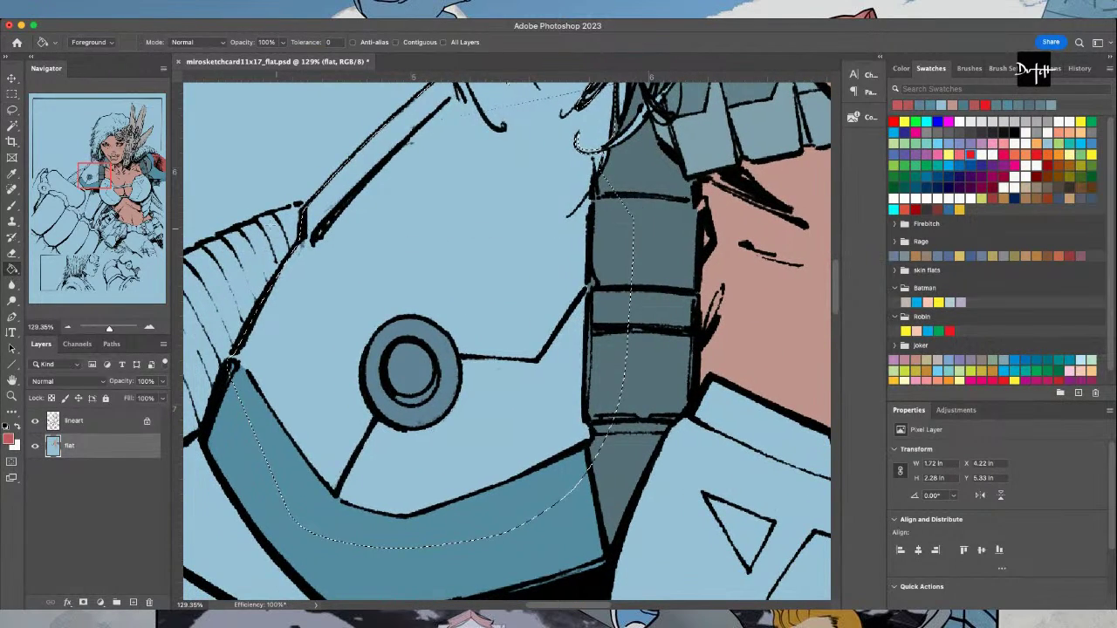
left_click(574, 150)
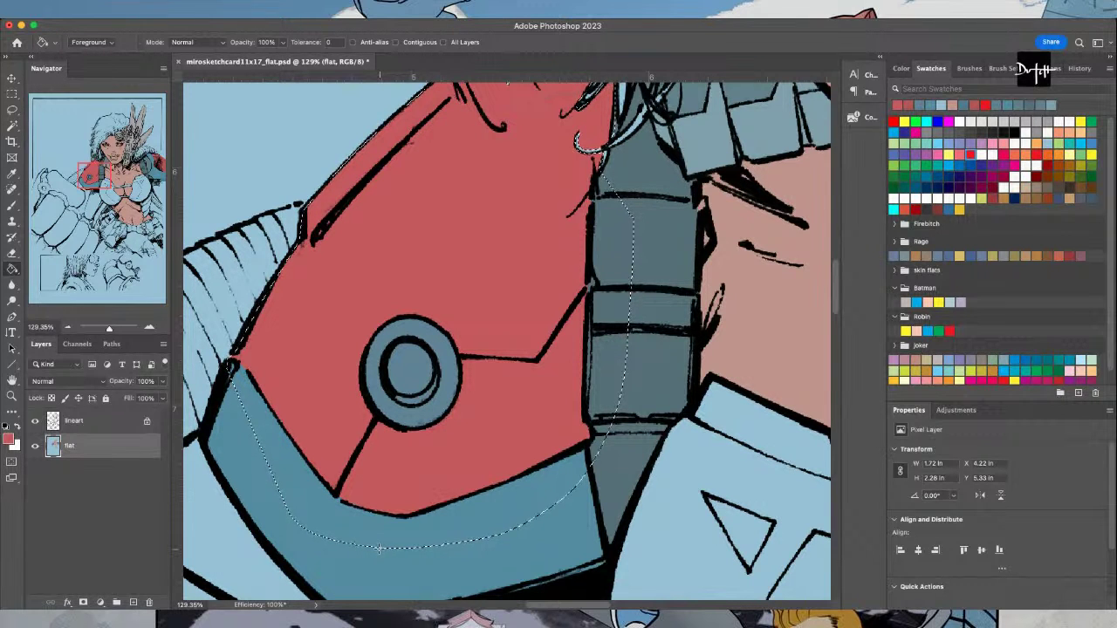
Sample a teal blue from the shoulder armour, then lasso the disc's inner circle and fill it with a brighter blue
scroll(379, 548, "down", 5)
key("i")
left_click(376, 421)
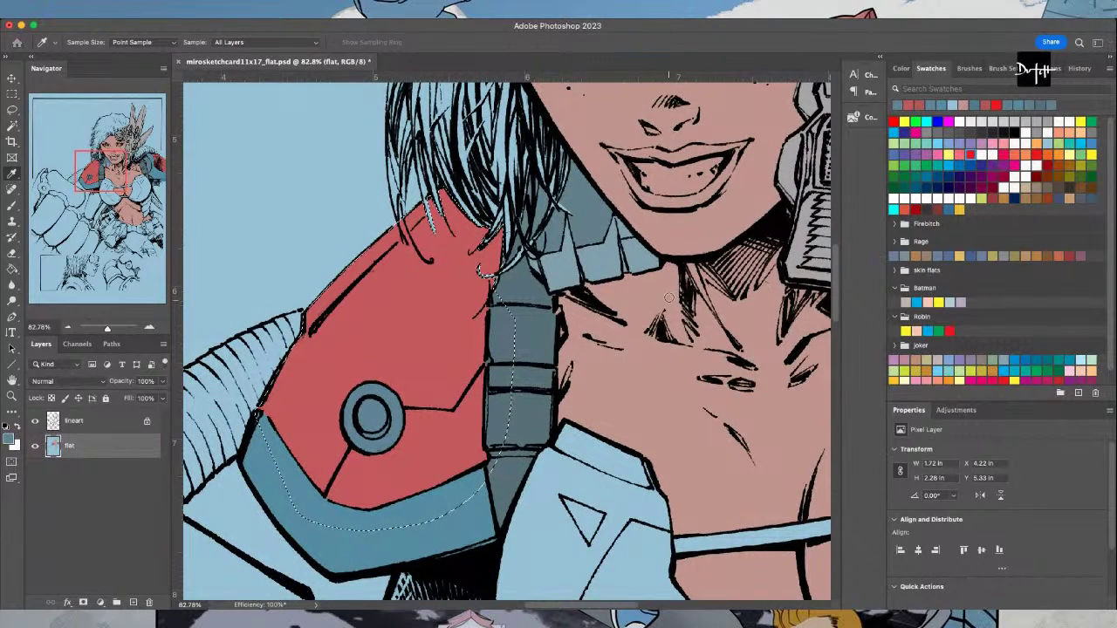
key("l")
scroll(252, 358, "up", 2)
key("super+d")
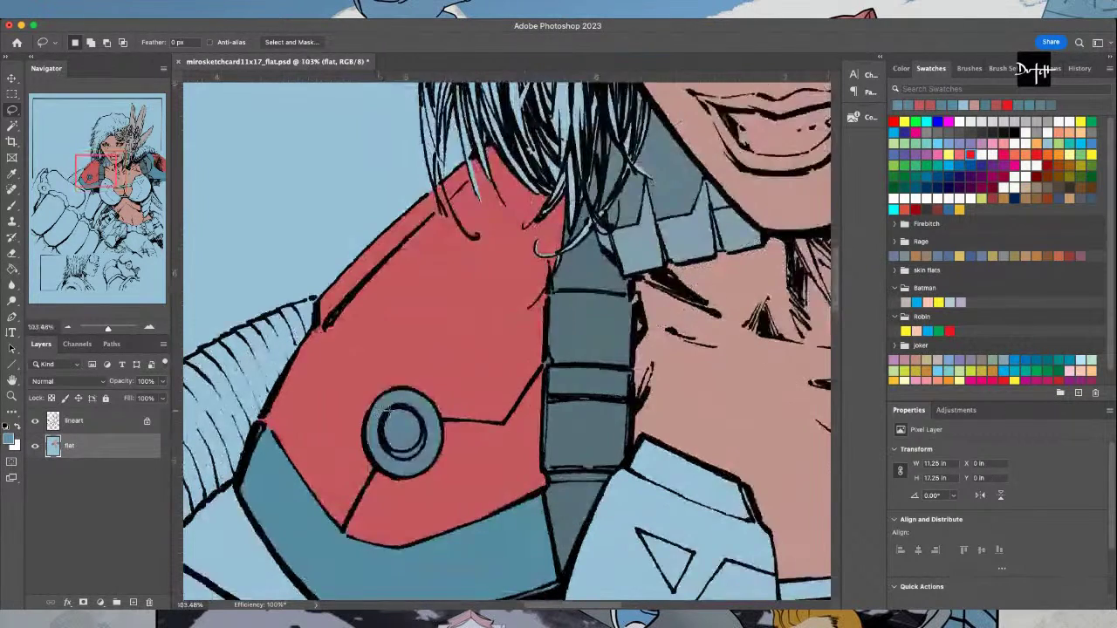
mouse_move(387, 415)
left_mouse_down()
mouse_move(409, 450)
mouse_move(420, 411)
left_mouse_up()
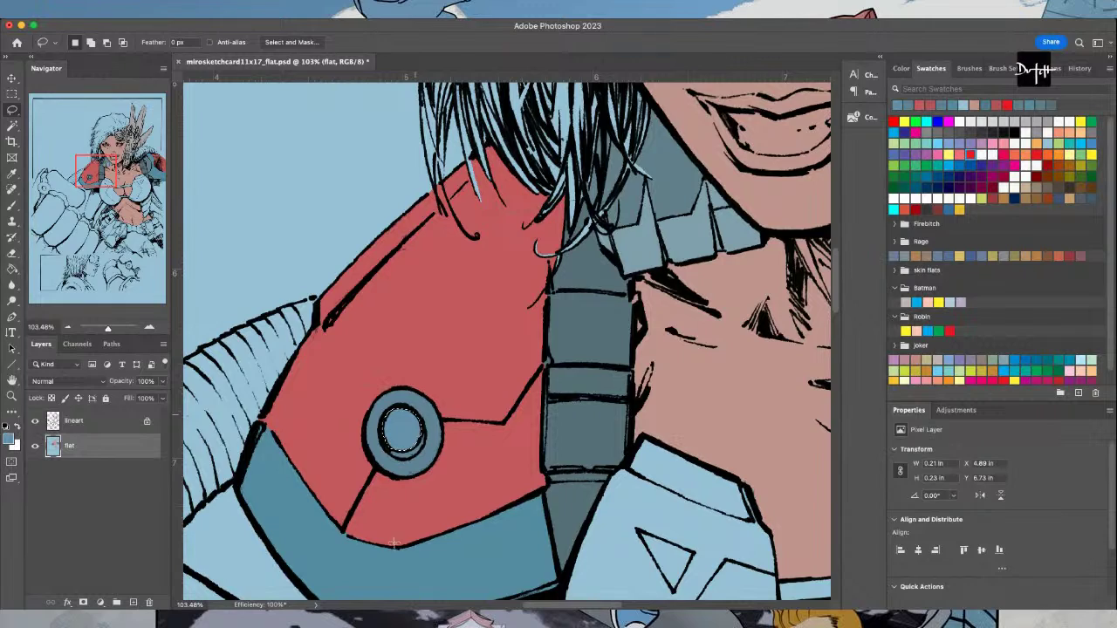
Lasso the small collar section beside the jaw and fill it with the collar's grey-teal
scroll(400, 546, "down", 3)
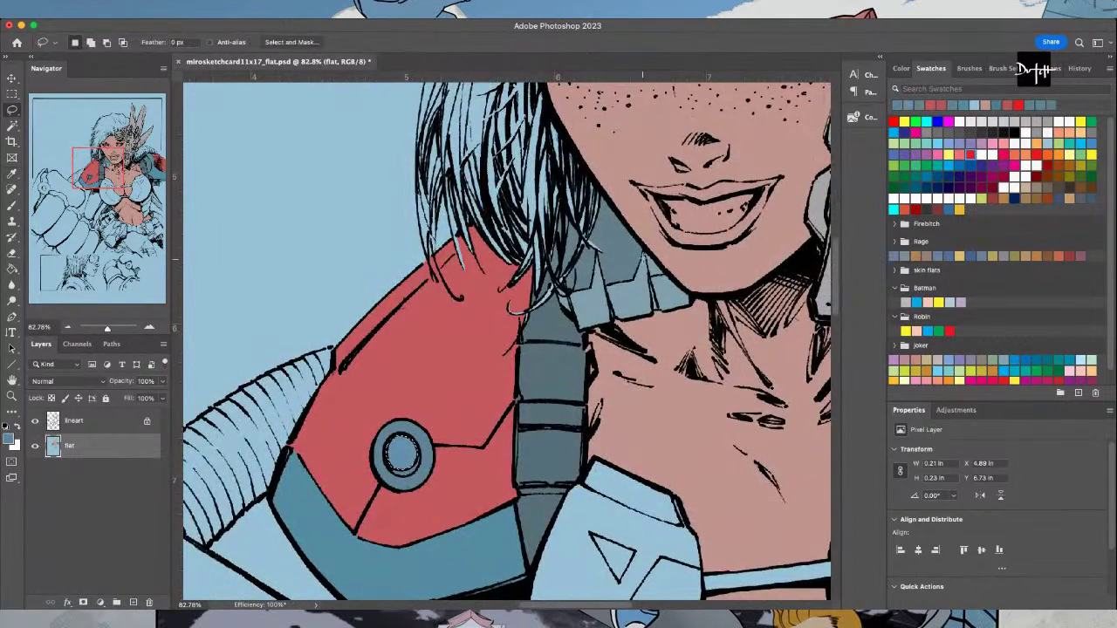
scroll(645, 256, "up", 3)
mouse_move(645, 256)
left_mouse_down()
mouse_move(674, 277)
mouse_move(639, 220)
left_mouse_up()
left_click(12, 268)
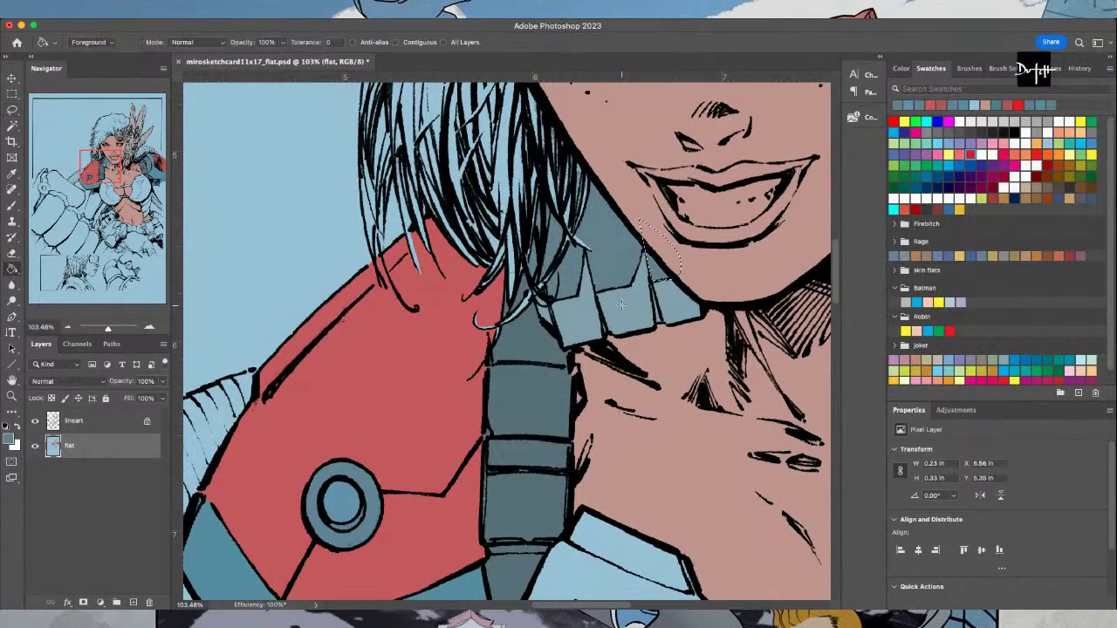
Pick a muted purple, then lasso the ribbed tube beside the disc-bearing shoulder armour and fill it with that purple
scroll(333, 550, "down", 3)
key("i")
left_click(340, 494)
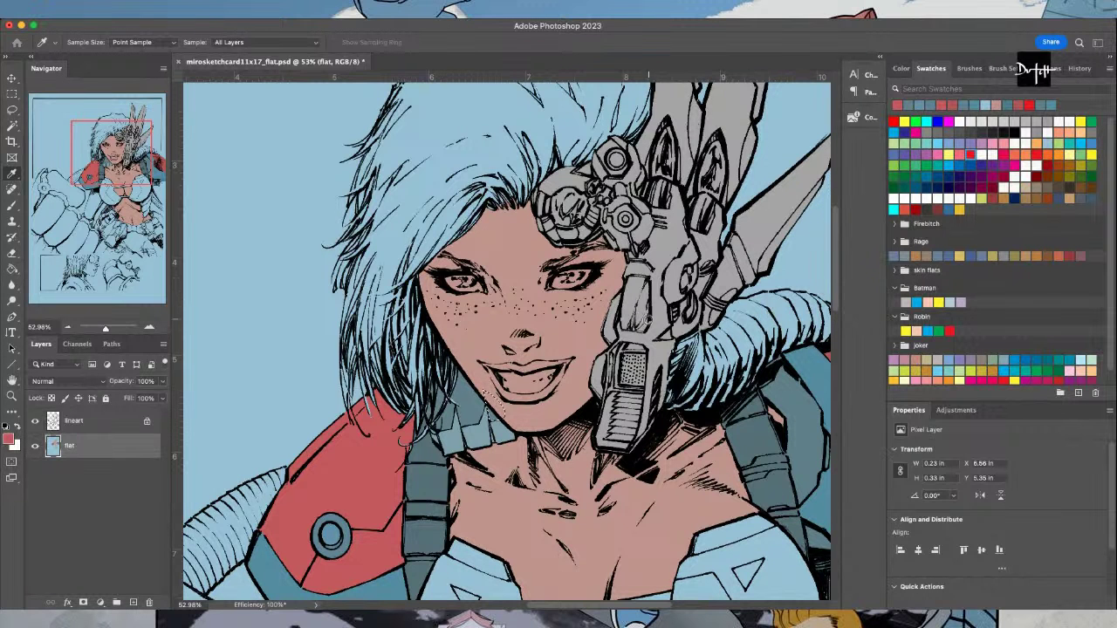
key("l")
scroll(848, 346, "down", 5)
scroll(847, 347, "left", 5)
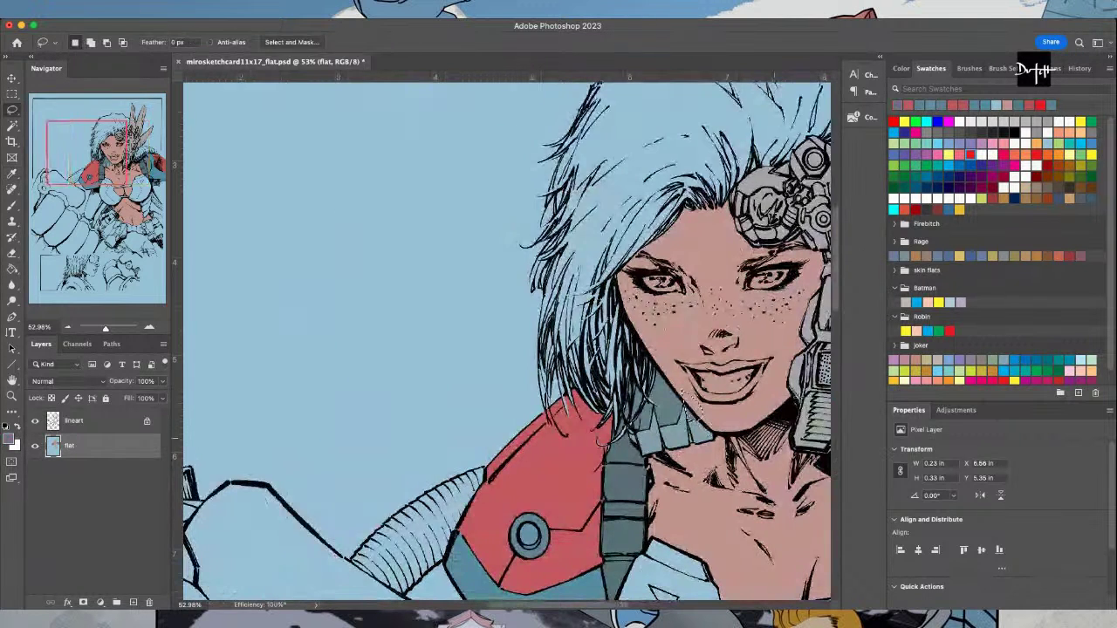
scroll(431, 427, "up", 2)
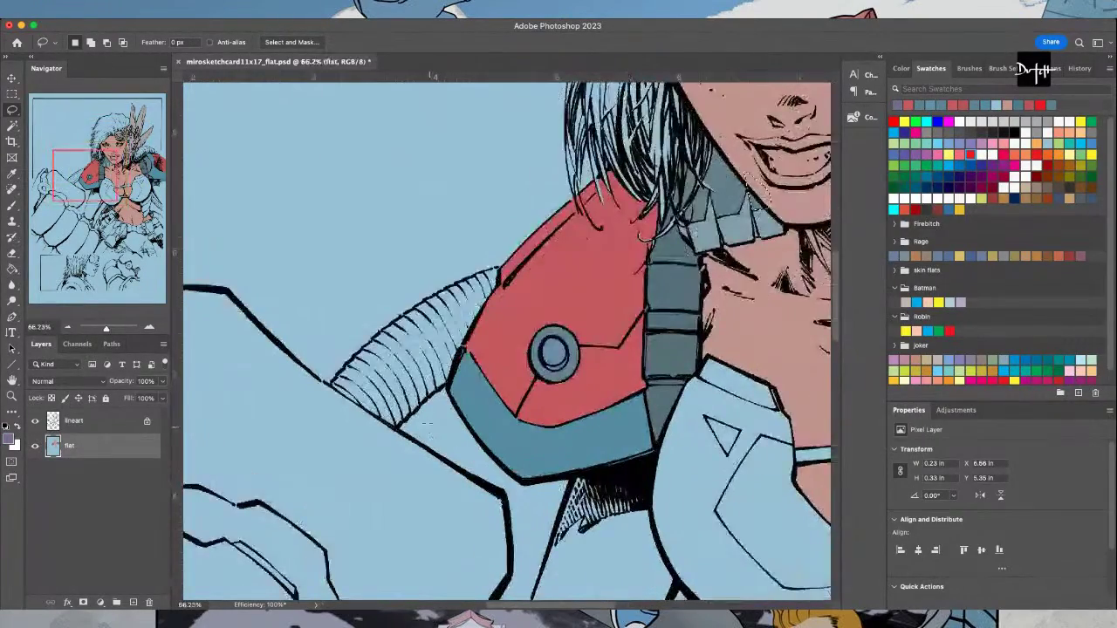
mouse_move(412, 410)
left_mouse_down()
mouse_move(383, 438)
mouse_move(297, 381)
left_mouse_up()
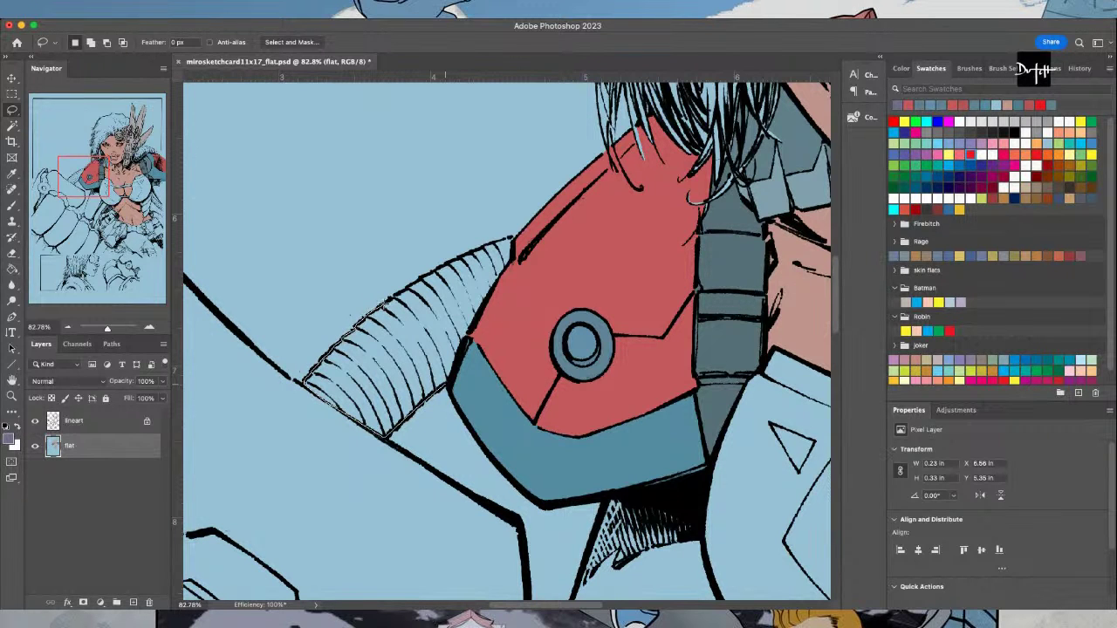
left_click_drag(444, 262, 462, 253)
left_click_drag(495, 353, 468, 377)
left_click(12, 269)
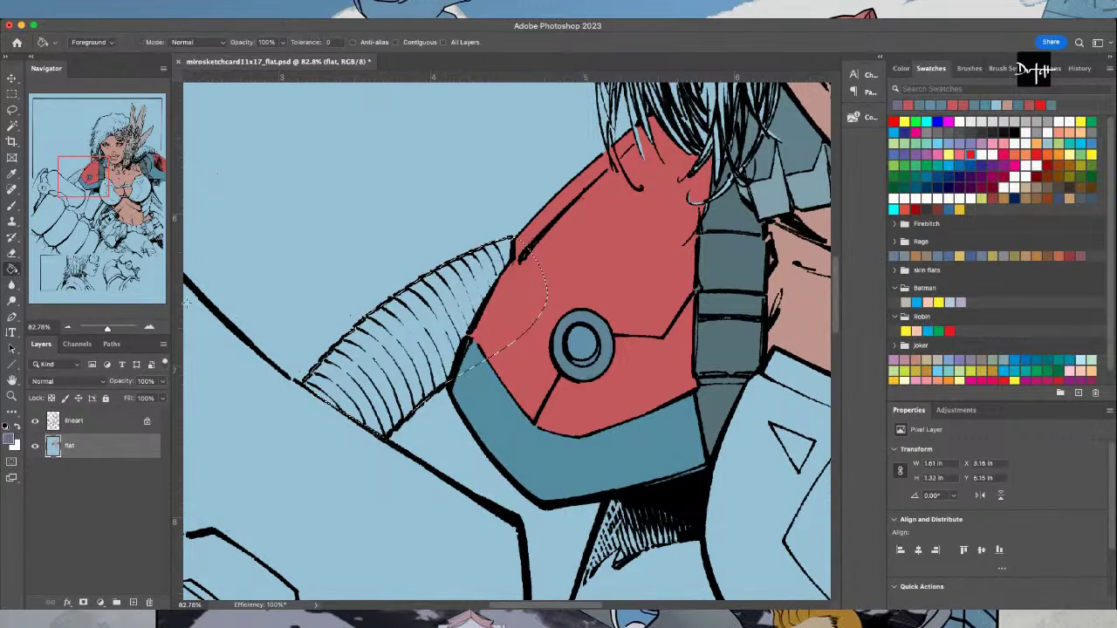
left_click(307, 345)
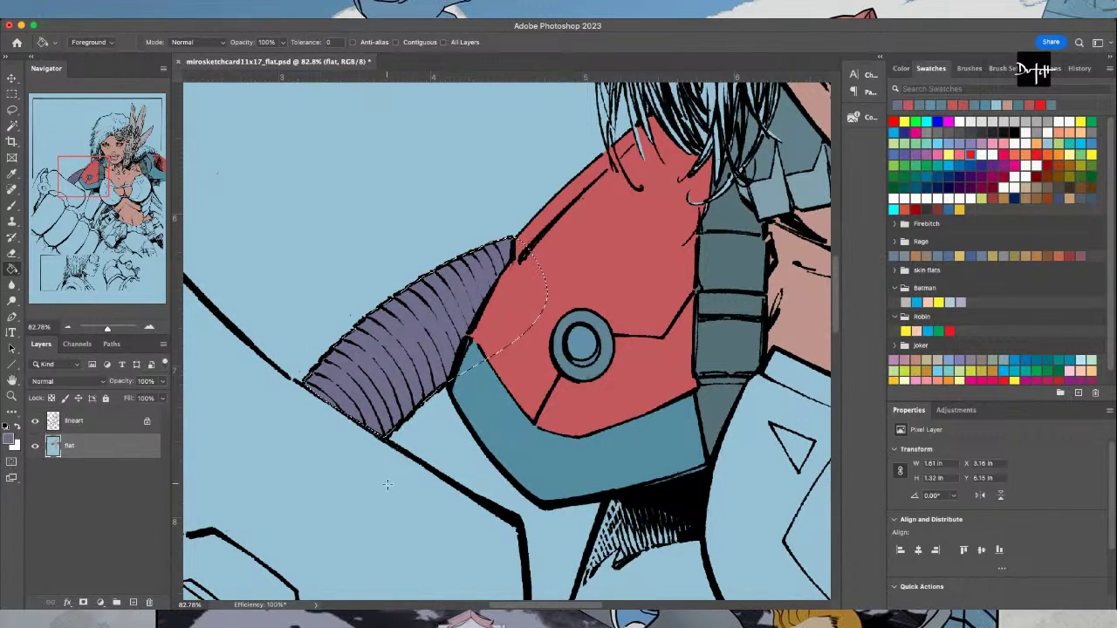
Lasso the ribbed tube behind the headgear, above the opposite shoulder, and fill it with the same muted purple
scroll(393, 497, "down", 5)
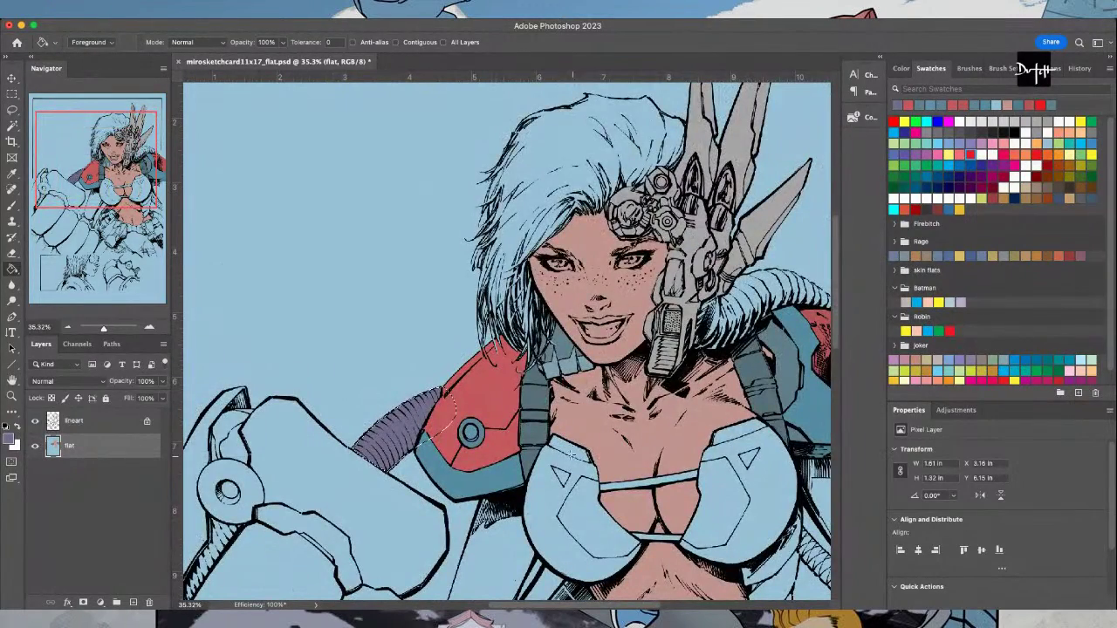
scroll(672, 421, "up", 3)
key("l")
scroll(382, 321, "up", 2)
left_click_drag(384, 321, 188, 321)
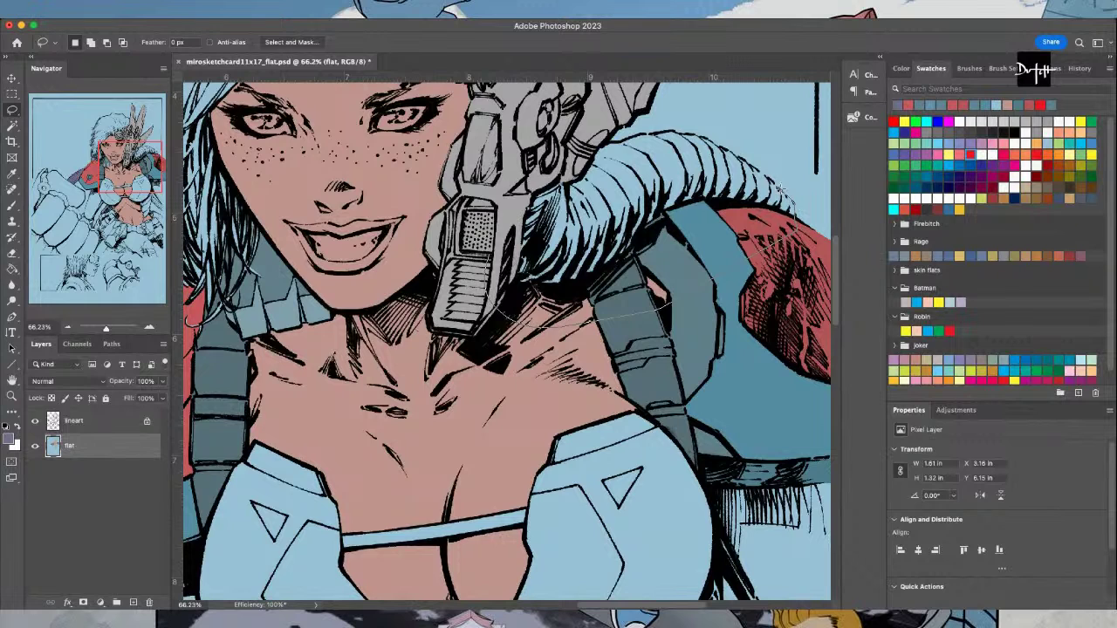
left_click_drag(750, 166, 724, 146)
mouse_move(675, 132)
left_mouse_down()
mouse_move(643, 138)
mouse_move(654, 113)
mouse_move(648, 131)
mouse_move(611, 148)
mouse_move(559, 118)
mouse_move(491, 164)
mouse_move(515, 307)
left_mouse_up()
key("alt+BackSpace")
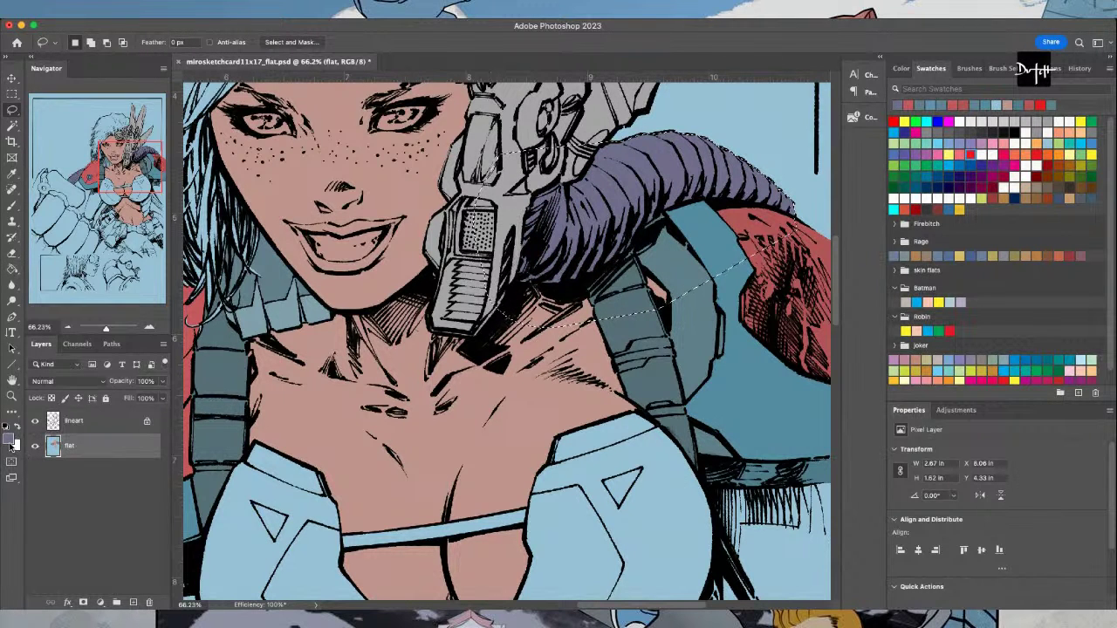
Deselect the tube, then lasso the shaded section between the headgear's jaw piece and the tube and fill it with the headgear's grey
key("i")
key("l")
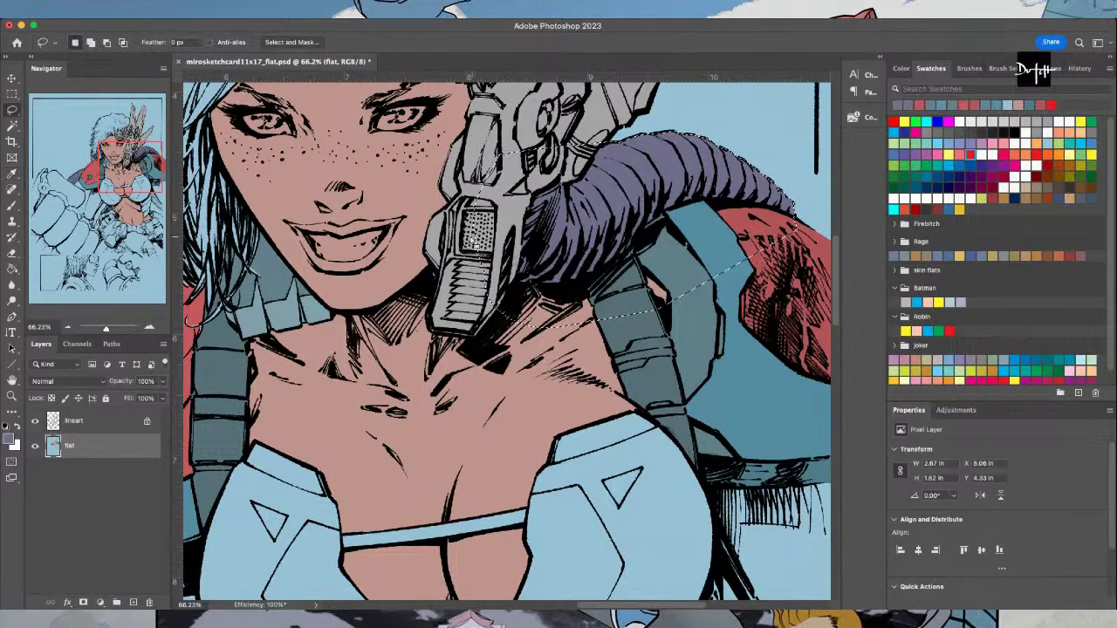
scroll(465, 250, "up", 3)
key("super+d")
mouse_move(654, 125)
left_mouse_down()
mouse_move(659, 182)
mouse_move(638, 248)
mouse_move(604, 286)
mouse_move(559, 305)
mouse_move(507, 144)
mouse_move(646, 103)
left_mouse_up()
key("g")
left_click(643, 291)
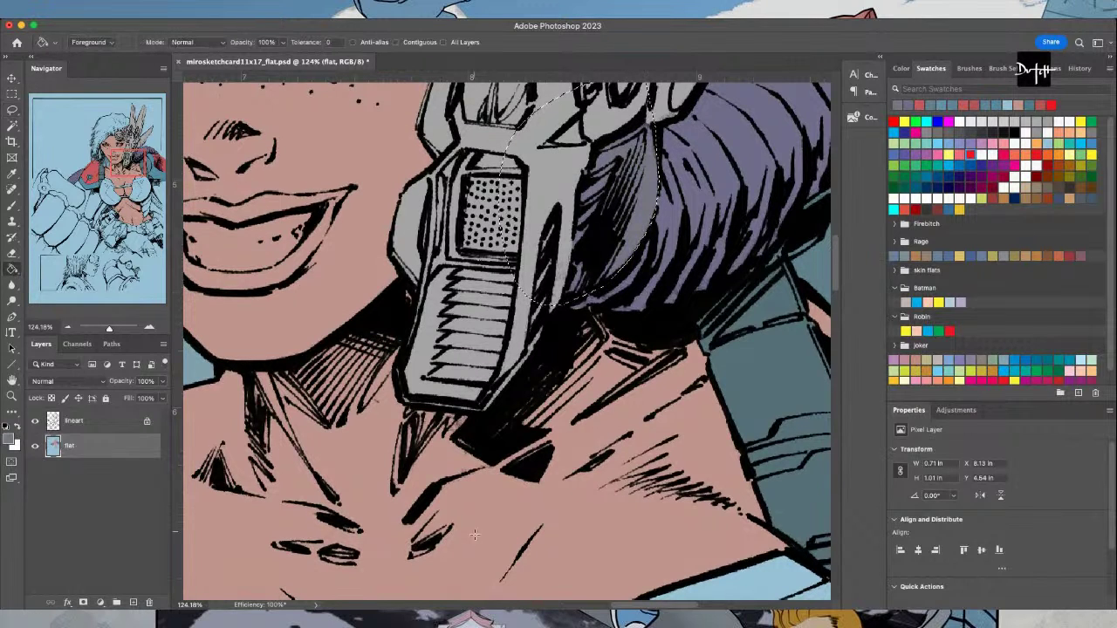
Sample the tube's purple and lasso the tiny sliver where the tube's lower end meets the headgear
key("l")
left_click(574, 308)
left_click_drag(573, 309, 583, 304)
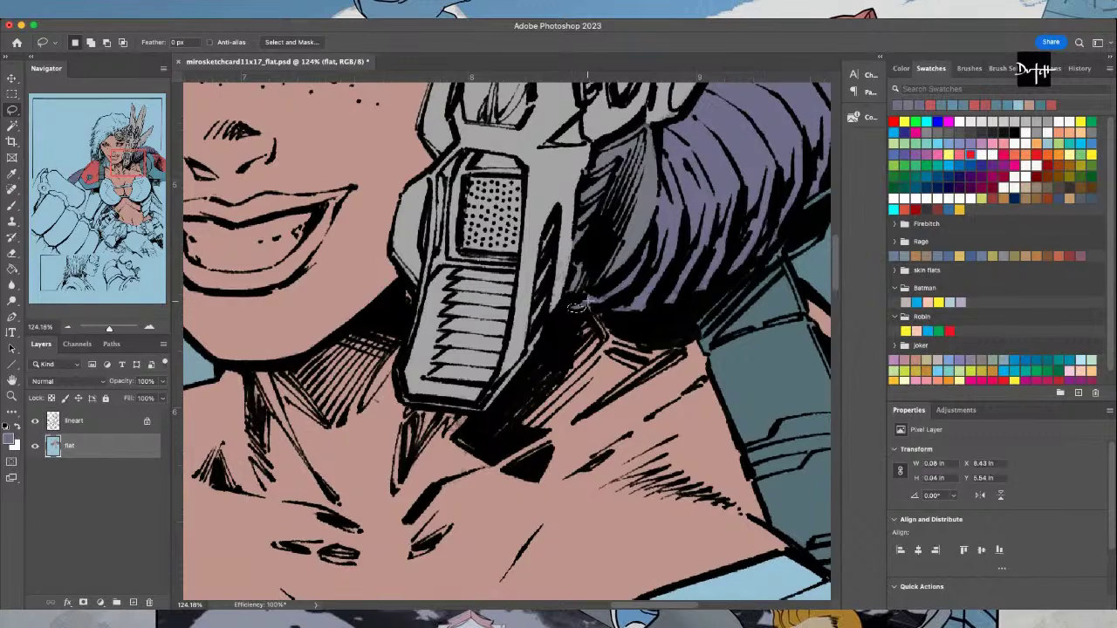
scroll(576, 307, "down", 4)
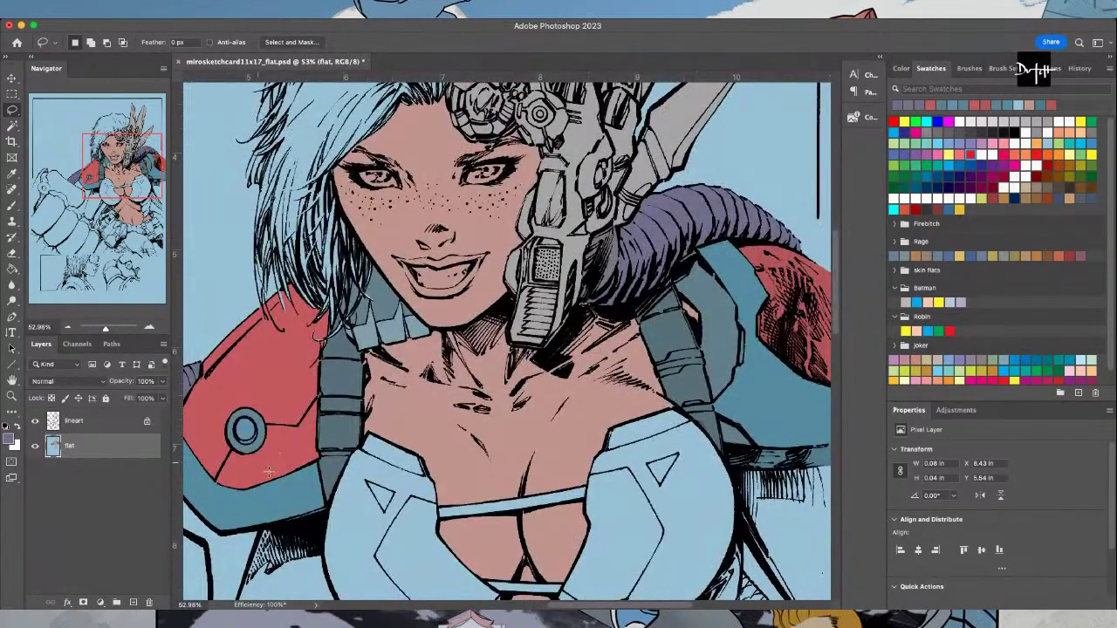
scroll(322, 545, "down", 2)
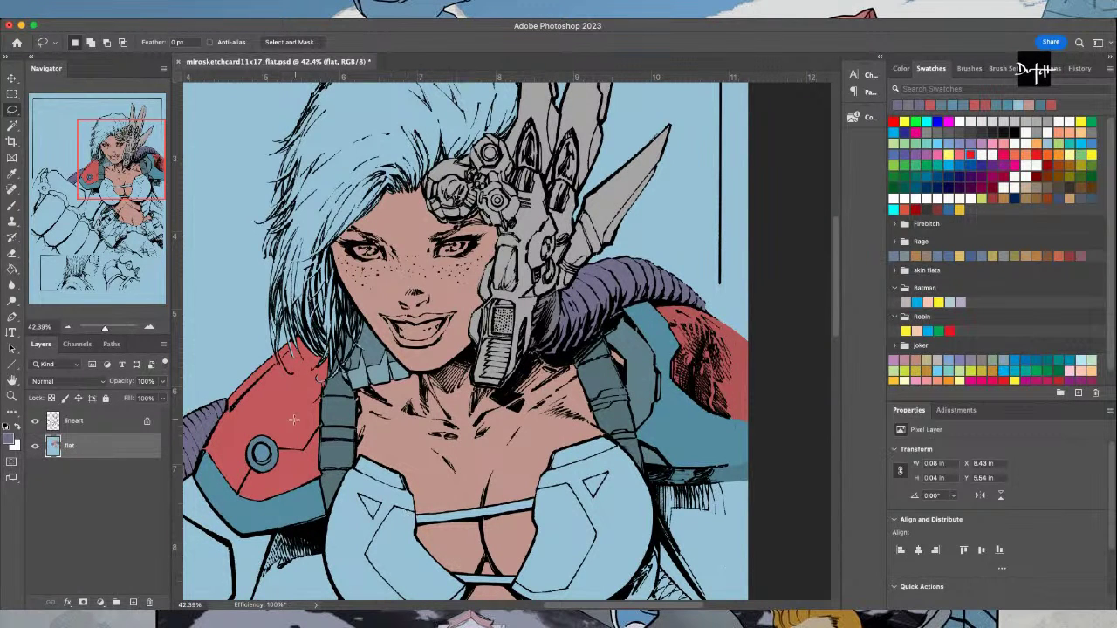
Sample the shoulder armour's red, then lasso the whole chest armour and fill both cups and their connecting straps with it
key("i")
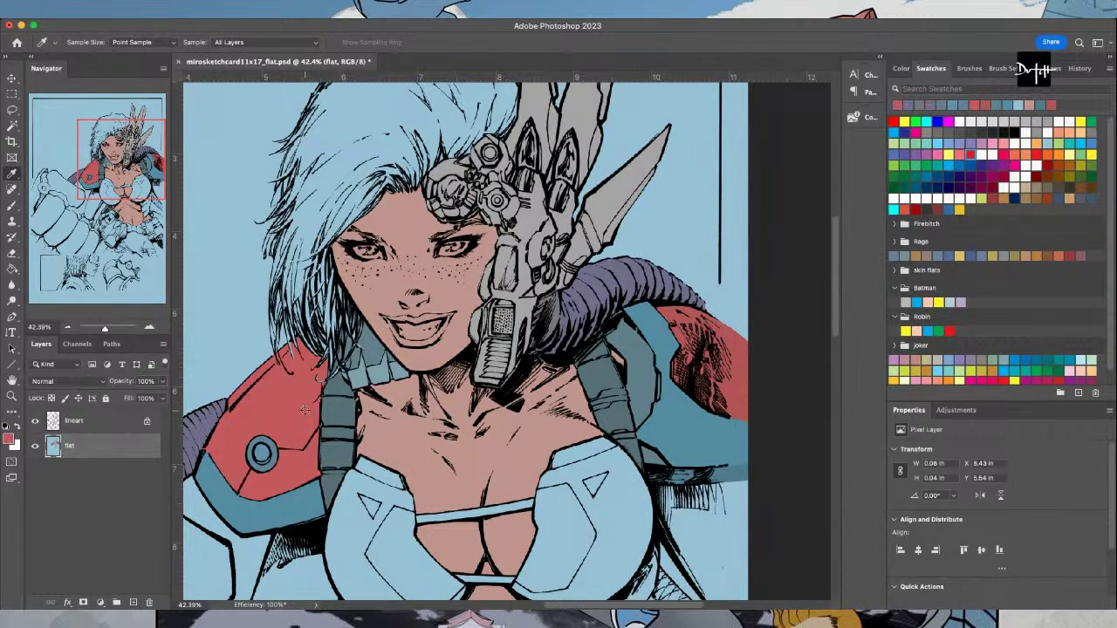
left_click_drag(834, 318, 836, 373)
key("l")
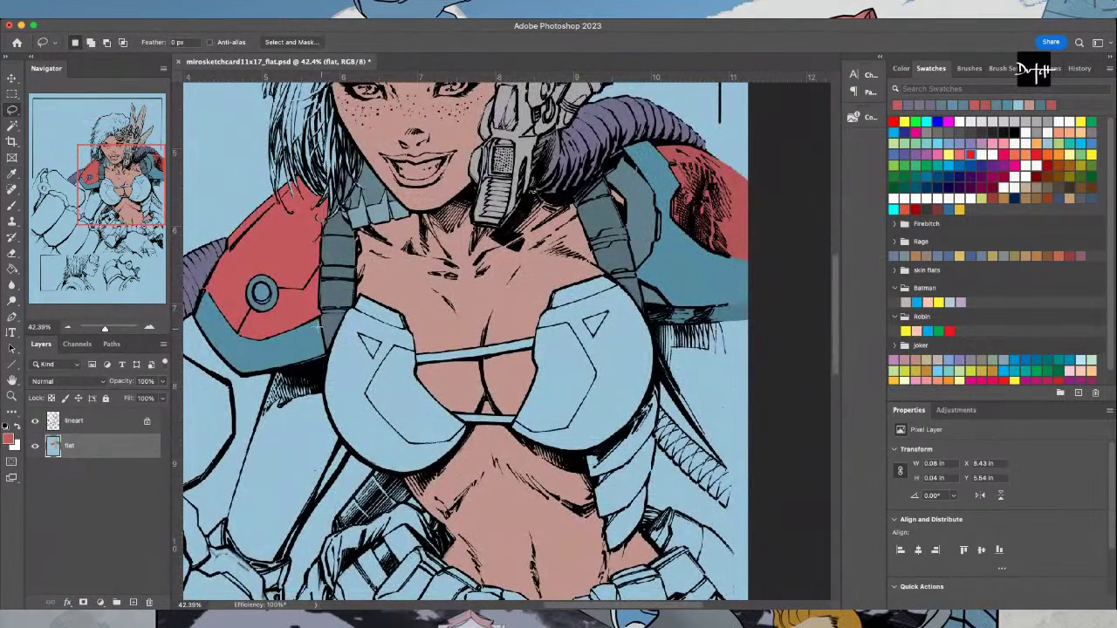
scroll(301, 336, "up", 2)
mouse_move(331, 332)
left_mouse_down()
mouse_move(327, 413)
mouse_move(330, 404)
mouse_move(353, 478)
mouse_move(421, 514)
mouse_move(495, 522)
mouse_move(617, 504)
mouse_move(677, 472)
mouse_move(734, 417)
mouse_move(743, 377)
mouse_move(743, 340)
mouse_move(694, 216)
mouse_move(528, 217)
mouse_move(382, 258)
mouse_move(344, 297)
left_mouse_up()
key("g")
left_click(393, 410)
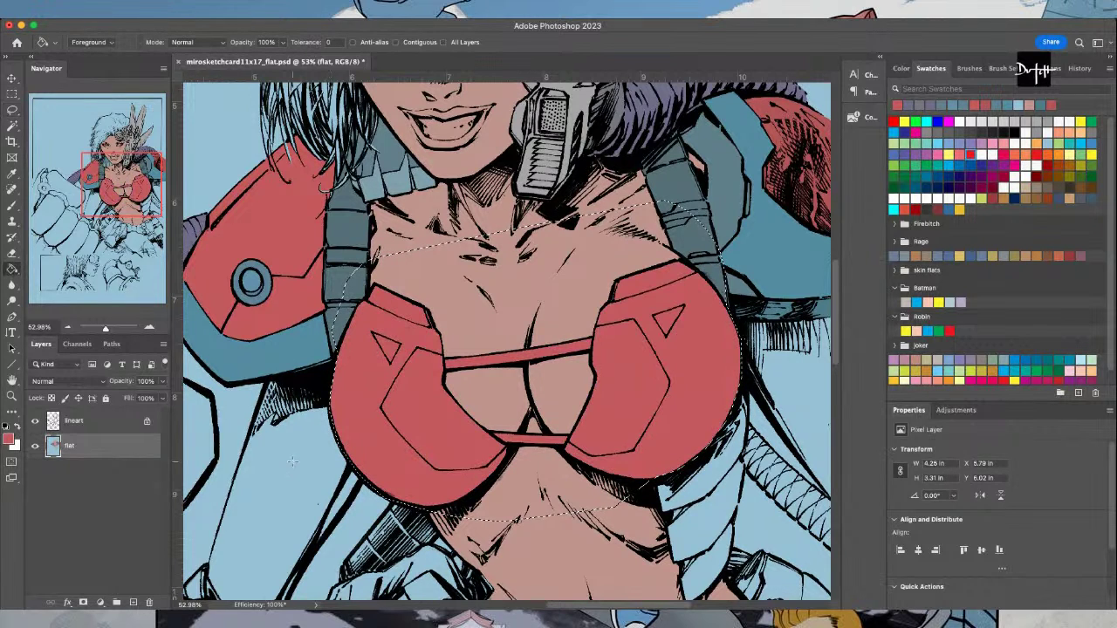
Choose a darker muted red, deselect the chest armour, then lasso the two straps joining the cups and fill them
key("i")
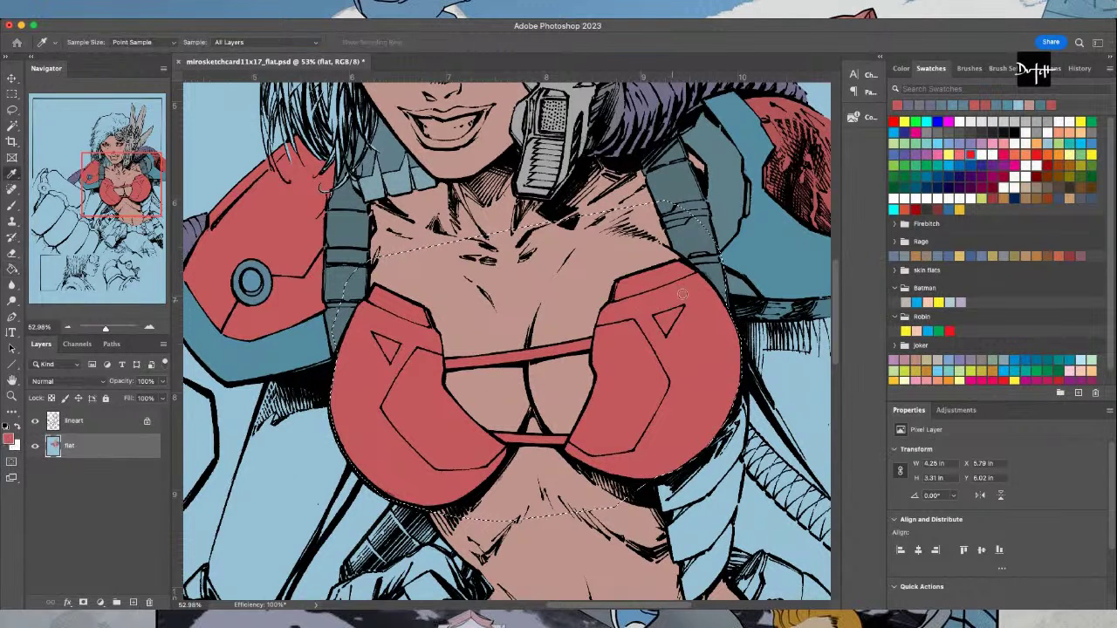
key("l")
key("ctrl+d")
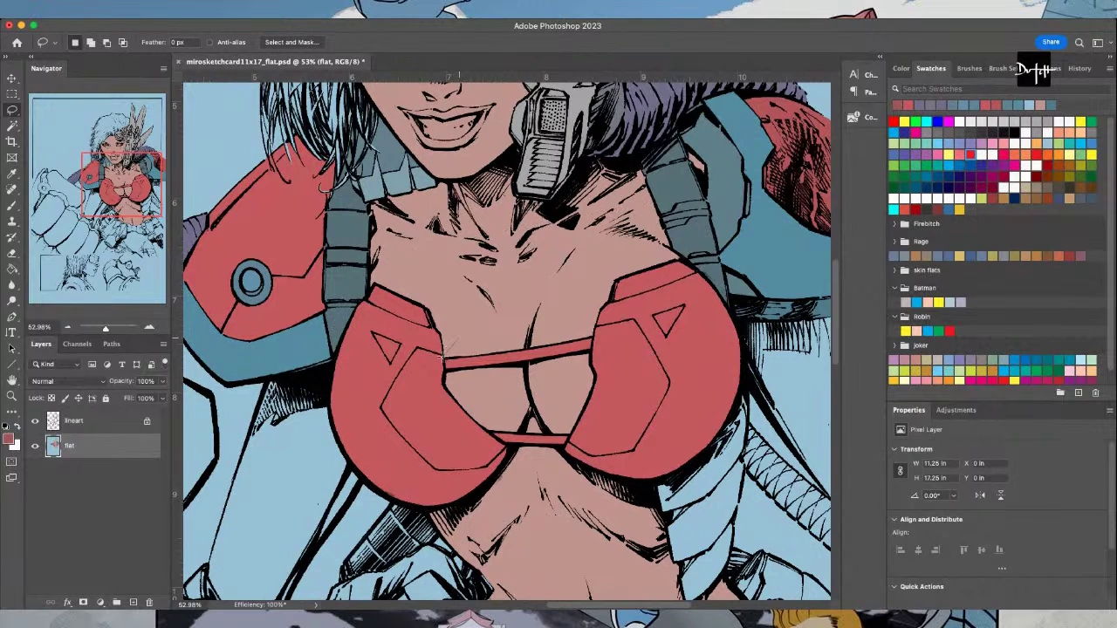
left_click_drag(492, 418, 521, 450)
mouse_move(591, 340)
left_mouse_down()
mouse_move(482, 304)
mouse_move(445, 358)
left_mouse_up()
key("g")
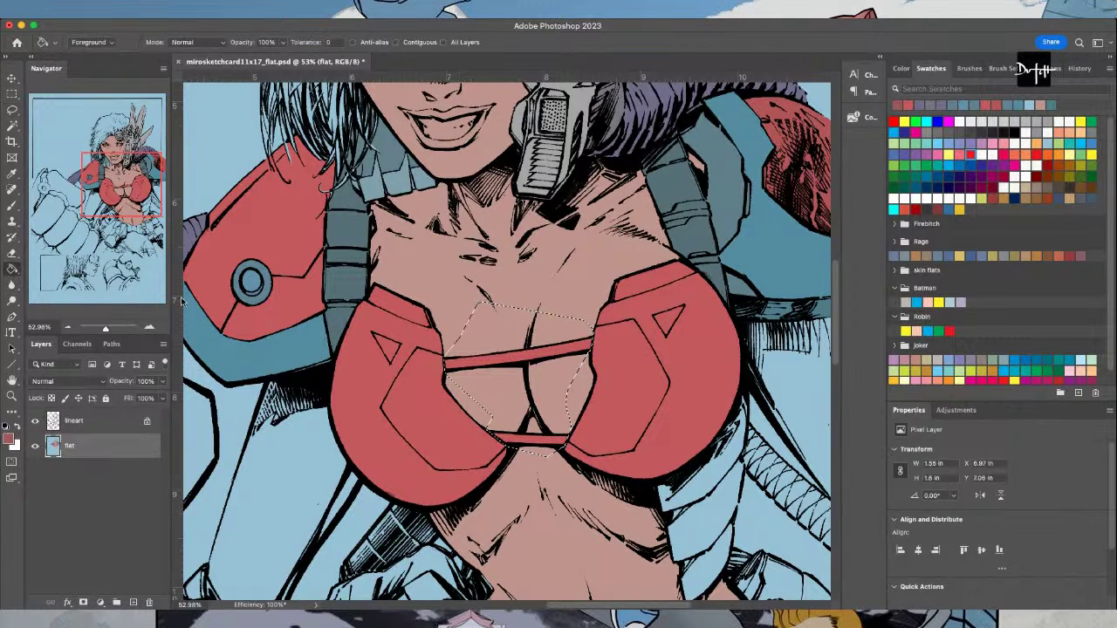
Choose the pale yellow swatch, then lasso the small triangle on each chest cup and fill both with yellow
key("i")
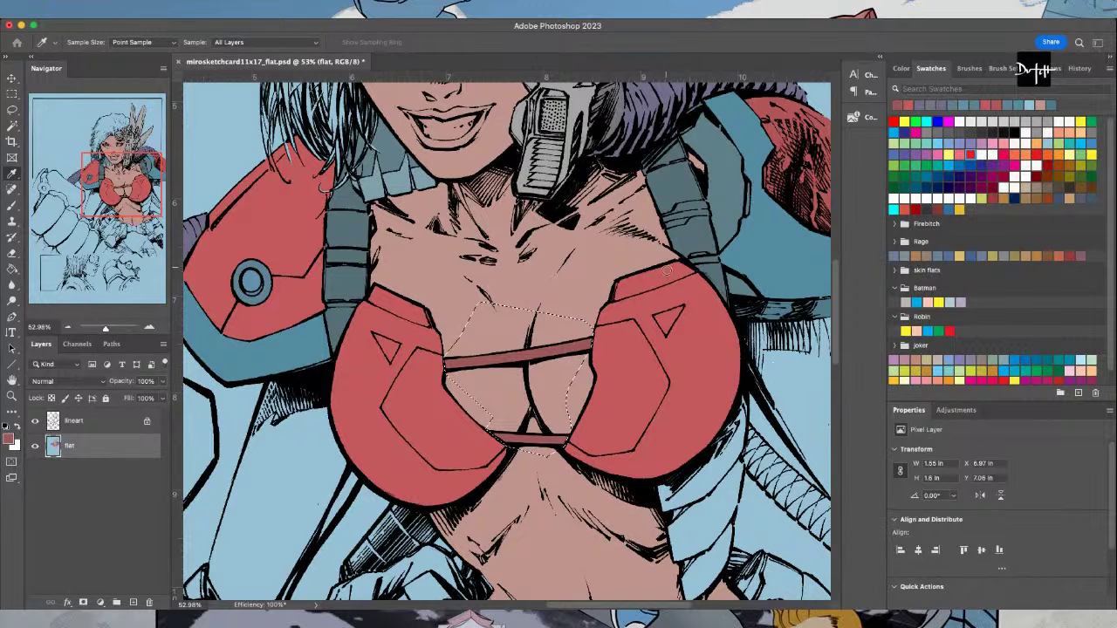
left_click(959, 255)
key("l")
scroll(393, 344, "up", 6)
mouse_move(405, 345)
left_mouse_down()
mouse_move(351, 319)
mouse_move(395, 393)
mouse_move(387, 380)
mouse_move(407, 340)
left_mouse_up()
key("alt+BackSpace")
key("super+d")
left_click_drag(121, 185, 156, 166)
mouse_move(442, 529)
left_mouse_down()
mouse_move(478, 585)
mouse_move(466, 569)
mouse_move(503, 512)
mouse_move(442, 529)
left_mouse_up()
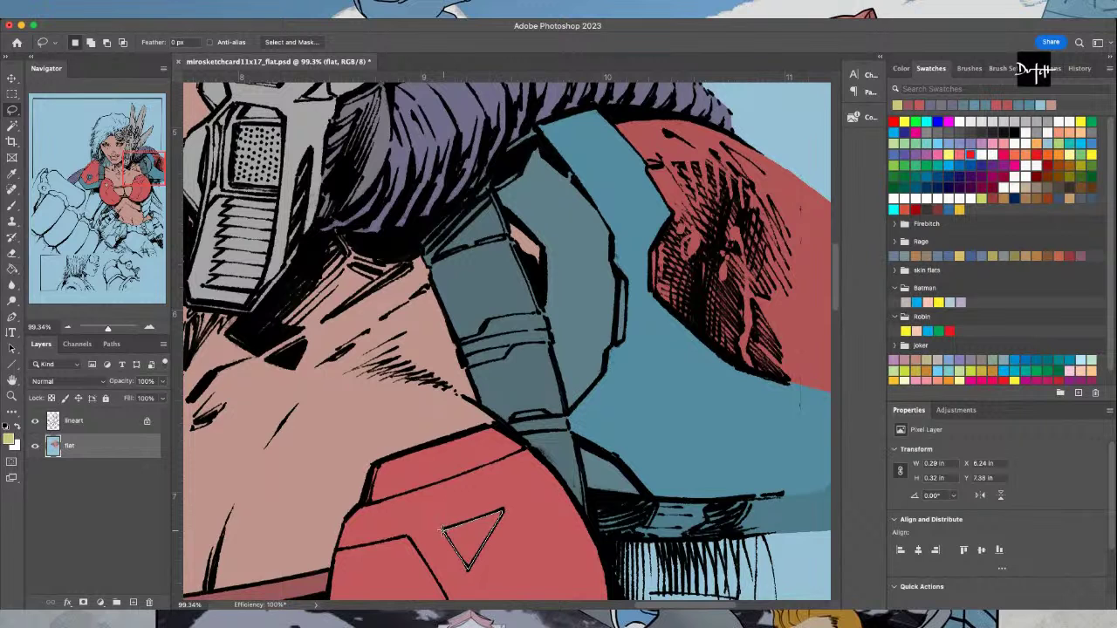
key("alt+BackSpace")
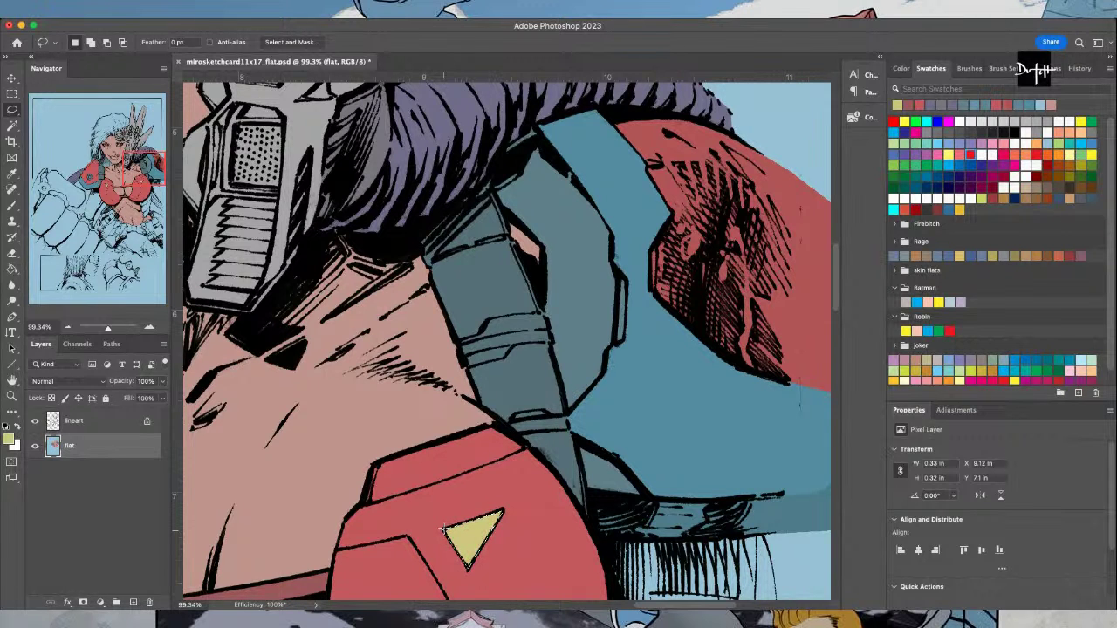
Pick the straps' darker muted red, then lasso the upper trim bands of both chest cups and fill them
scroll(407, 548, "down", 3)
key("i")
left_click(397, 530)
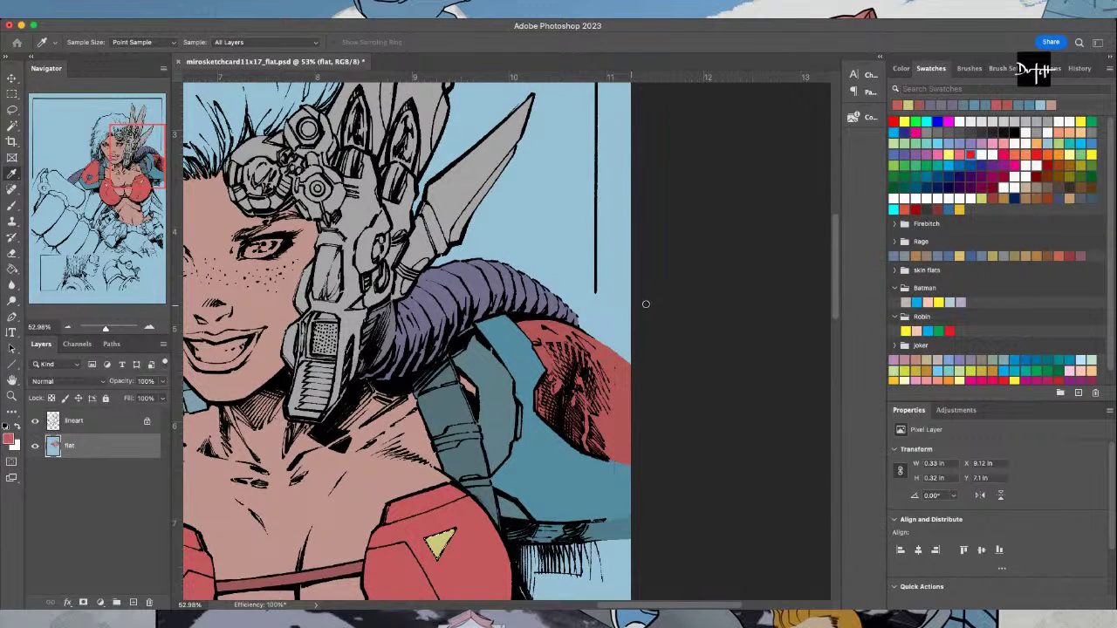
key("l")
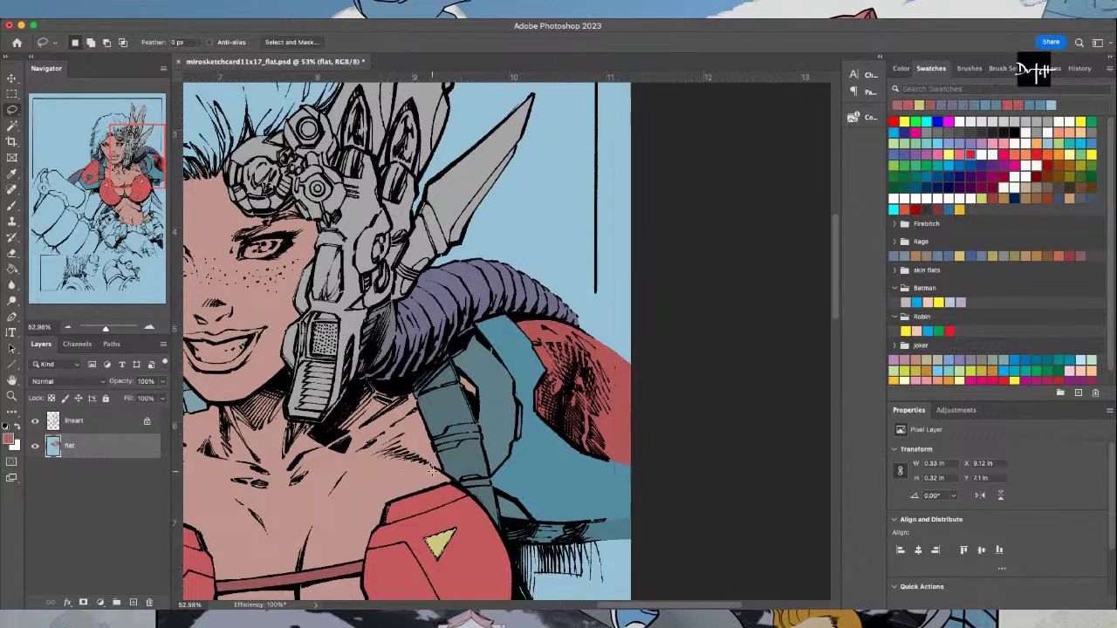
scroll(437, 470, "up", 2)
mouse_move(450, 471)
left_mouse_down()
mouse_move(480, 491)
mouse_move(471, 503)
mouse_move(360, 538)
mouse_move(202, 489)
mouse_move(187, 511)
mouse_move(305, 550)
mouse_move(302, 573)
mouse_move(211, 535)
mouse_move(231, 478)
mouse_move(567, 443)
left_mouse_up()
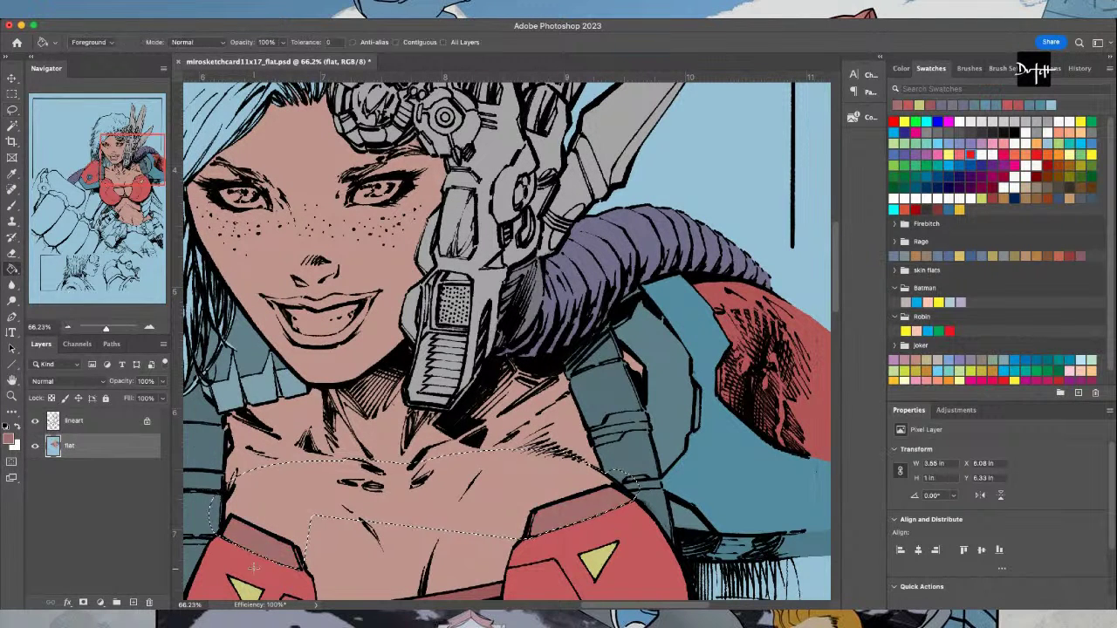
Pick a pale pink, then lasso the angular inner panels of both chest cups and fill them with it
scroll(837, 305, "down", 5)
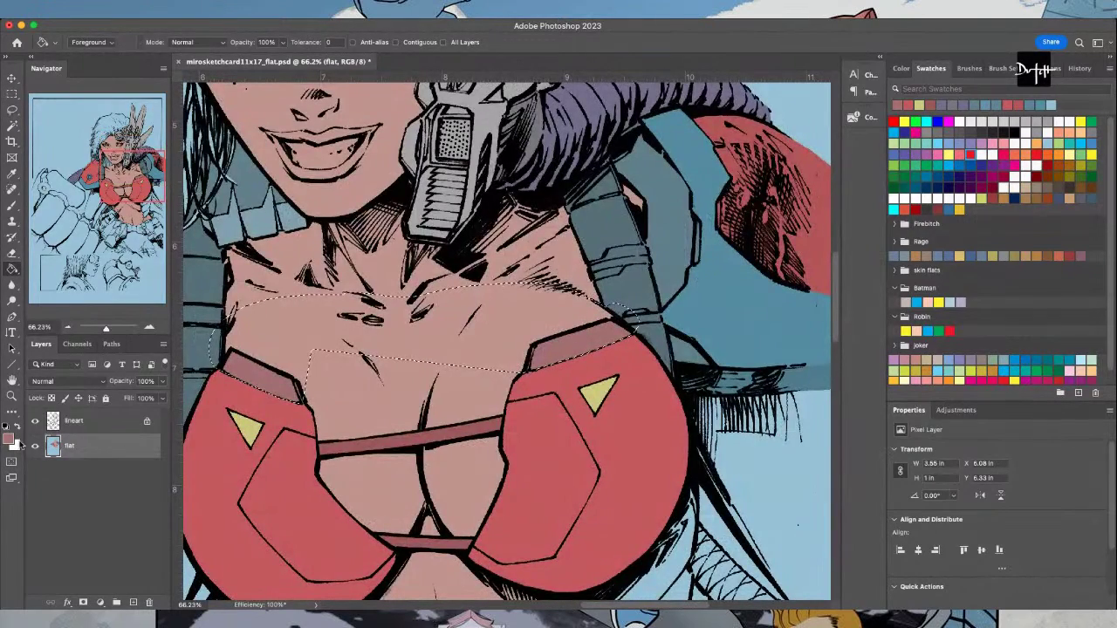
key("i")
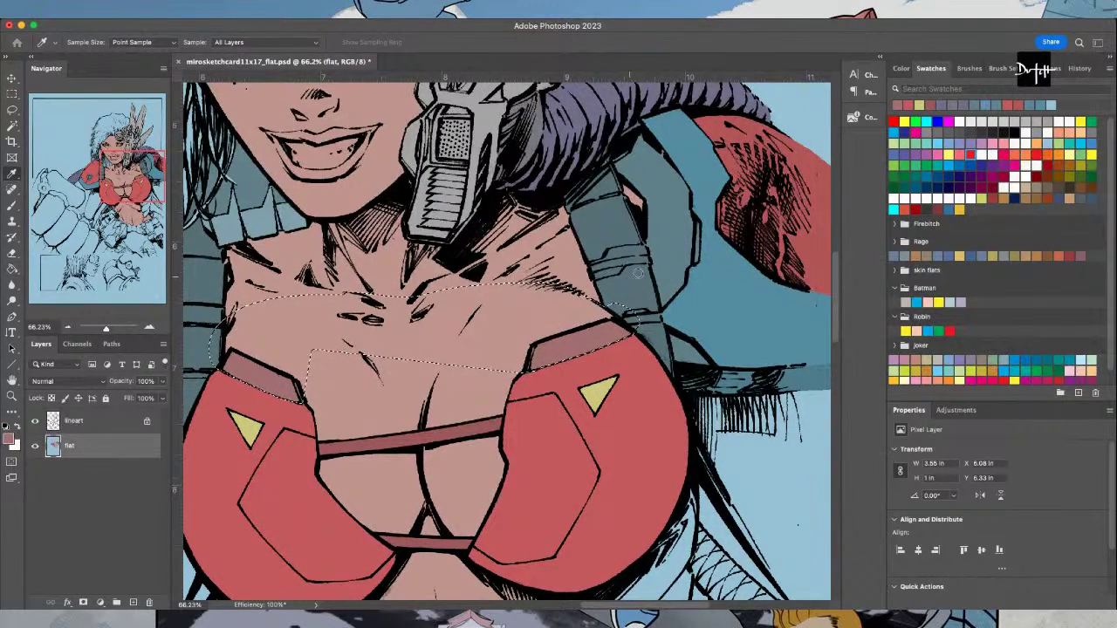
key("l")
mouse_move(316, 441)
left_mouse_down()
mouse_move(284, 430)
mouse_move(239, 498)
mouse_move(260, 537)
mouse_move(309, 580)
mouse_move(359, 578)
mouse_move(397, 549)
mouse_move(416, 515)
mouse_move(498, 566)
mouse_move(554, 557)
mouse_move(598, 480)
mouse_move(554, 394)
mouse_move(353, 404)
mouse_move(316, 434)
left_mouse_up()
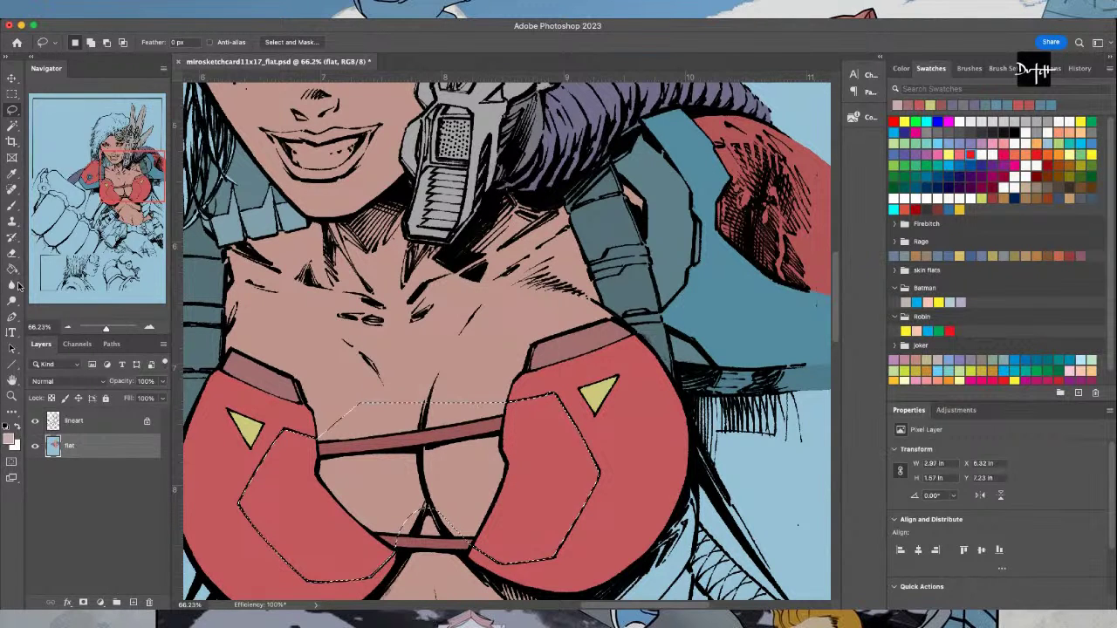
key("g")
left_click(243, 442)
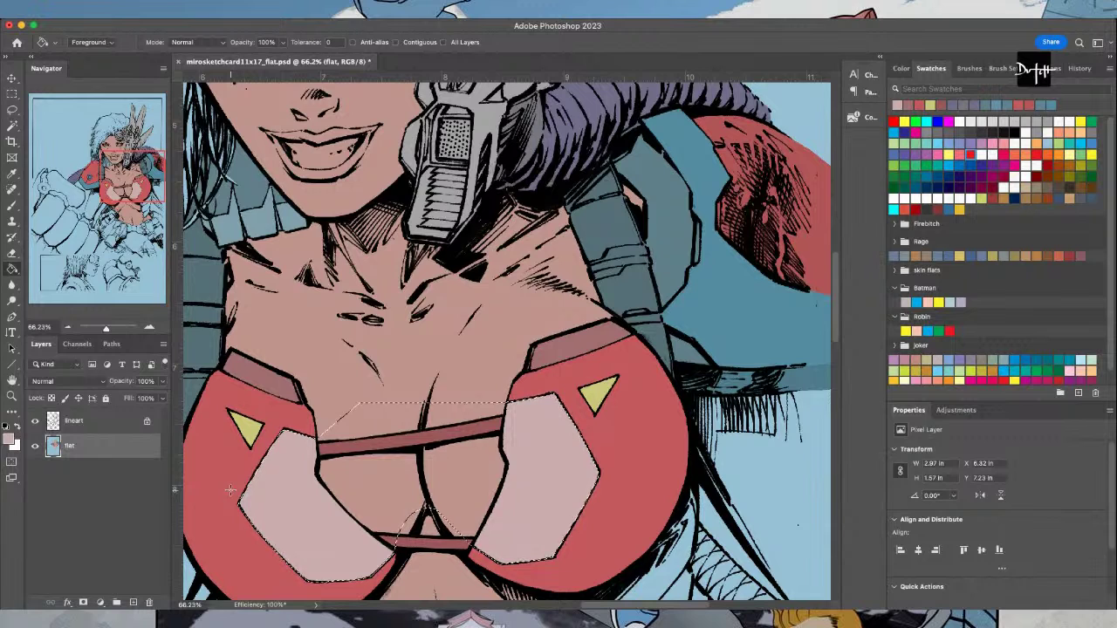
Sample the chest armour's red and lasso the small spot just above the pink panel on the cup below the headgear
scroll(475, 363, "up", 4)
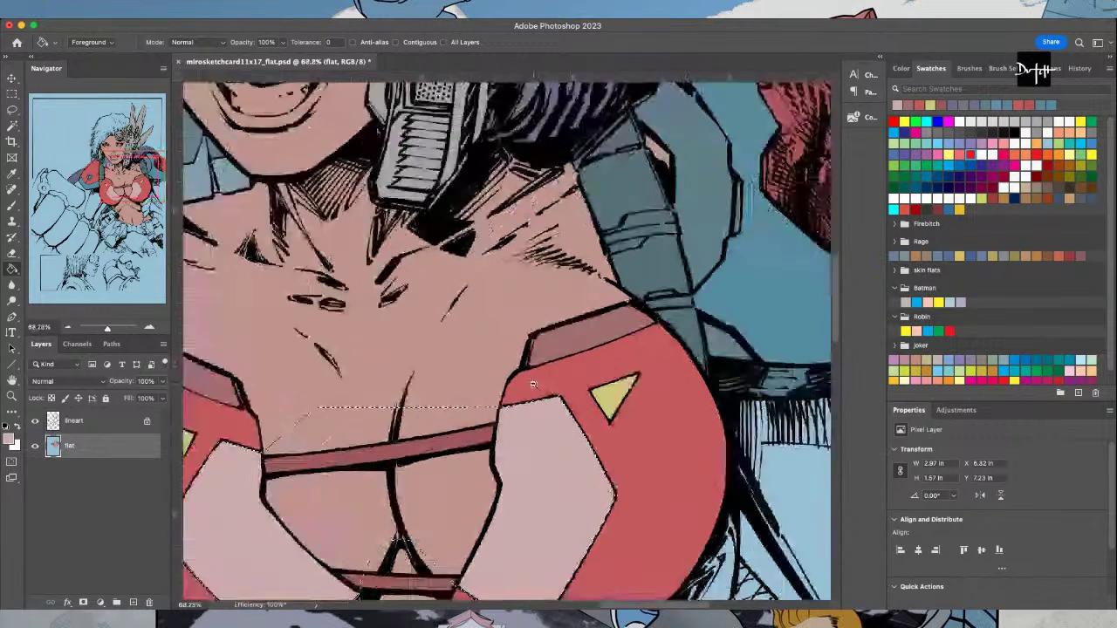
key("i")
left_click(562, 384)
key("l")
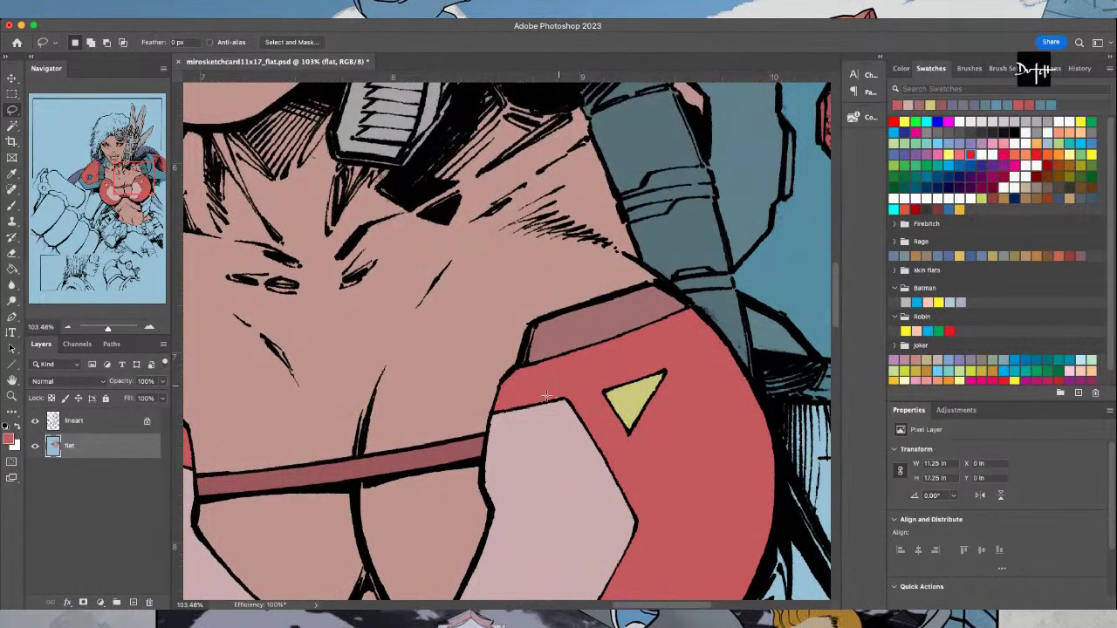
left_click_drag(558, 400, 557, 389)
scroll(559, 391, "down", 6)
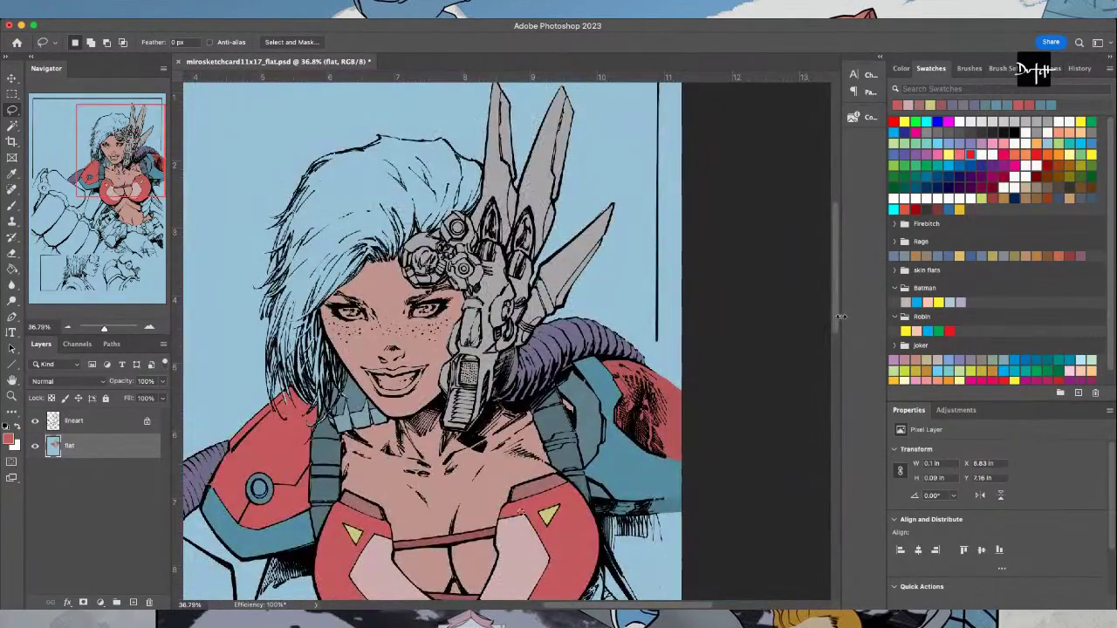
scroll(834, 371, "down", 1)
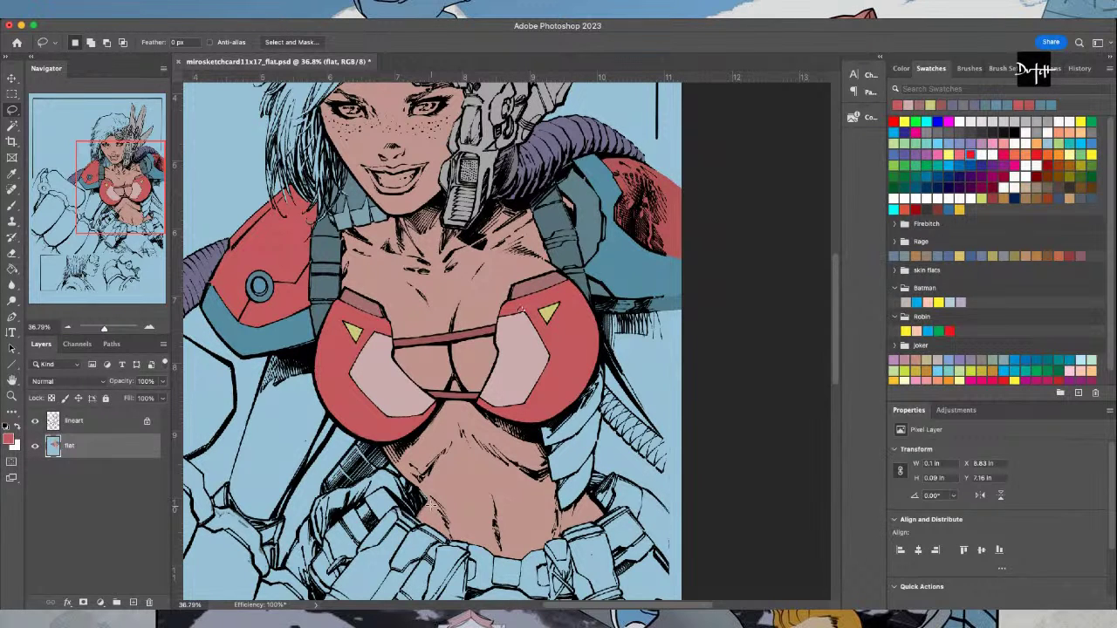
key("i")
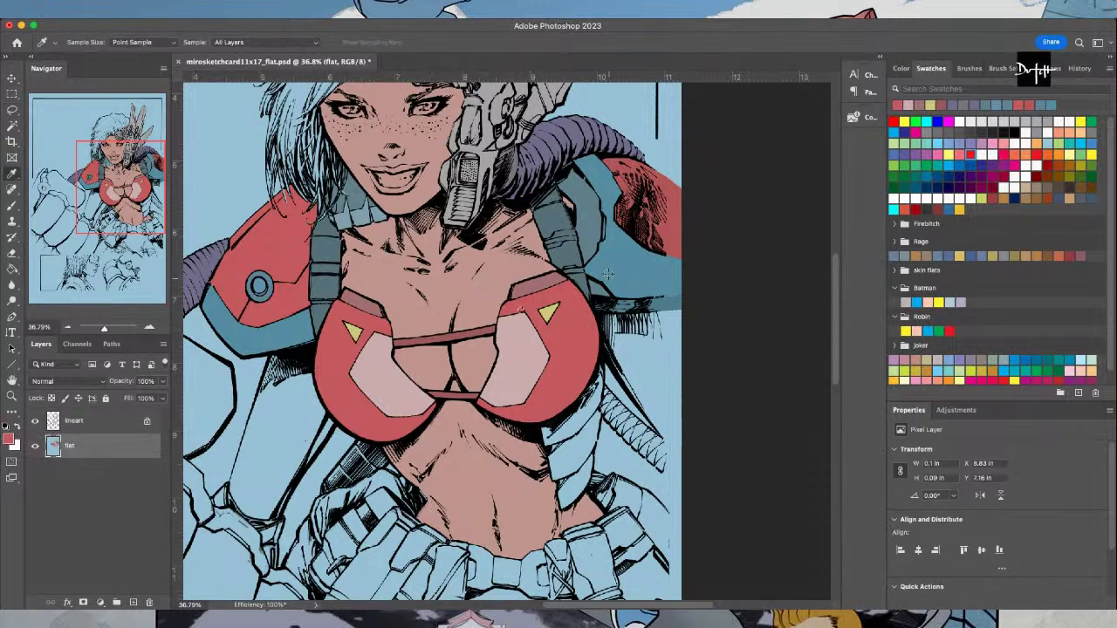
Sample the shoulder straps' grey-teal, then lasso the wrapped band along the waist's side below the chest cup and fill it
left_click(565, 253)
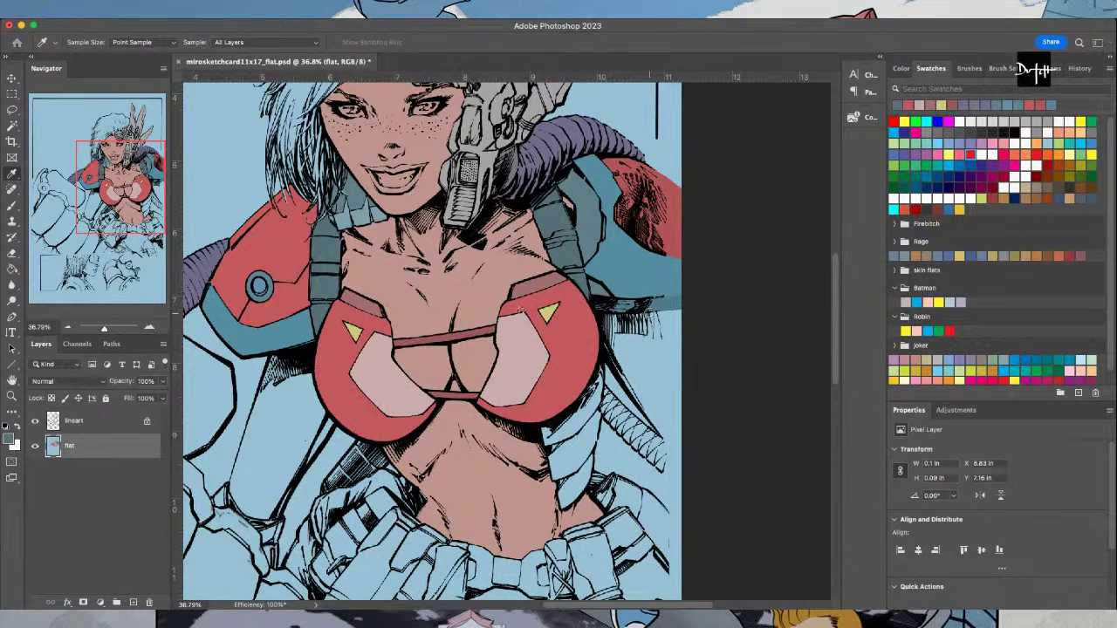
key("l")
scroll(571, 471, "up", 2)
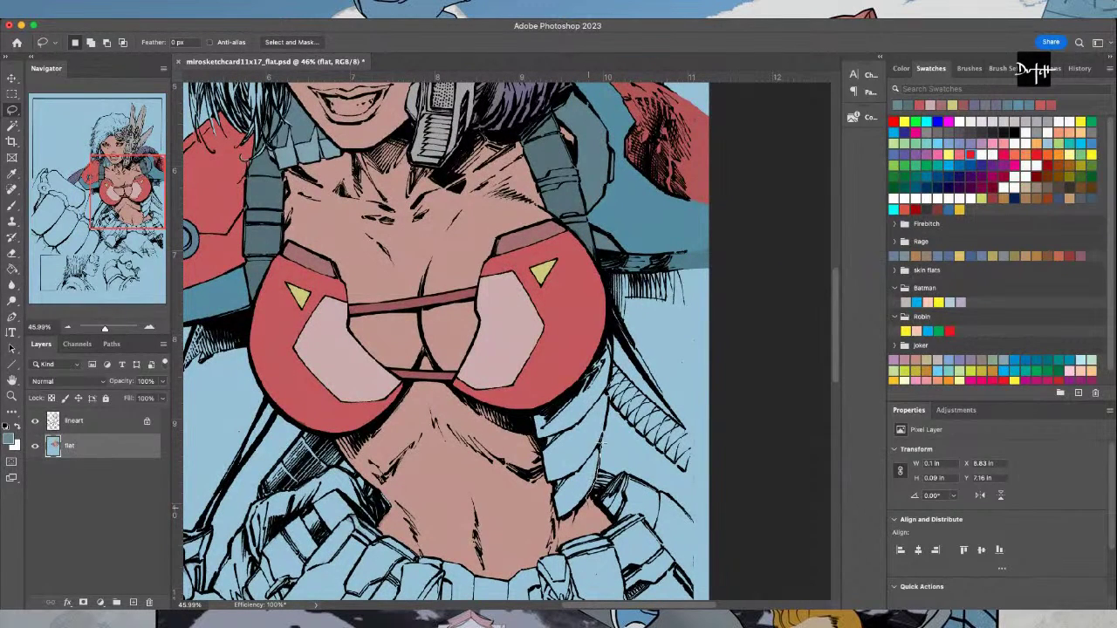
mouse_move(613, 384)
left_mouse_down()
mouse_move(611, 339)
mouse_move(531, 323)
mouse_move(523, 510)
mouse_move(576, 523)
mouse_move(557, 529)
left_mouse_up()
key("alt+BackSpace")
key("ctrl+d")
mouse_move(375, 515)
left_mouse_down()
mouse_move(403, 487)
mouse_move(380, 525)
left_mouse_up()
key("g")
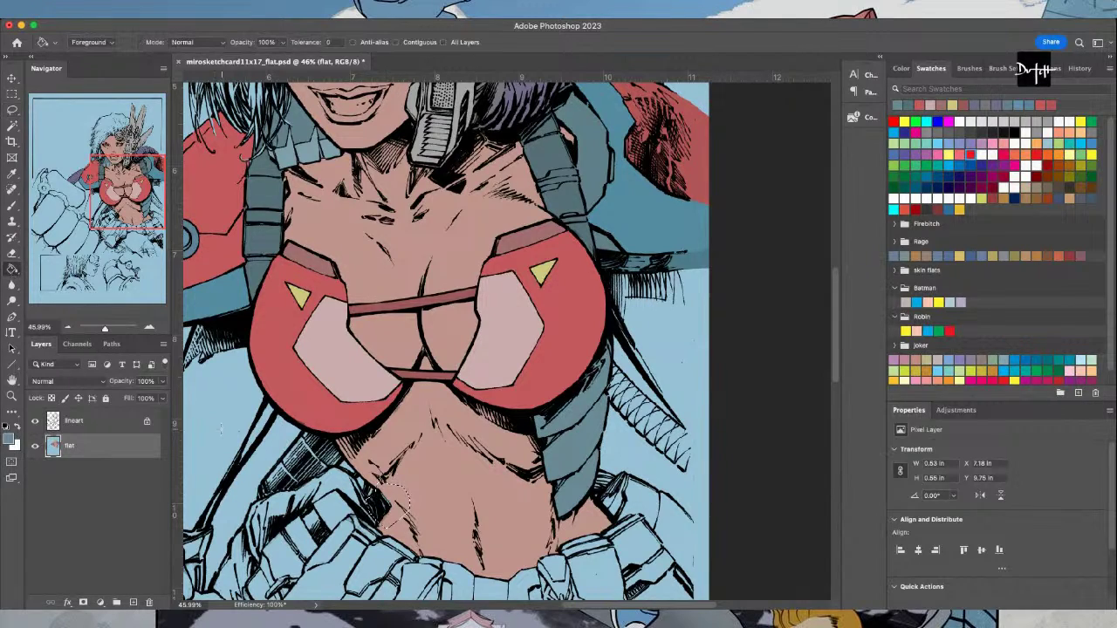
Pick a darker muted red, then lasso the sleeve beside the wrapped band, reaching the artwork's edge, and fill it
scroll(223, 428, "down", 3)
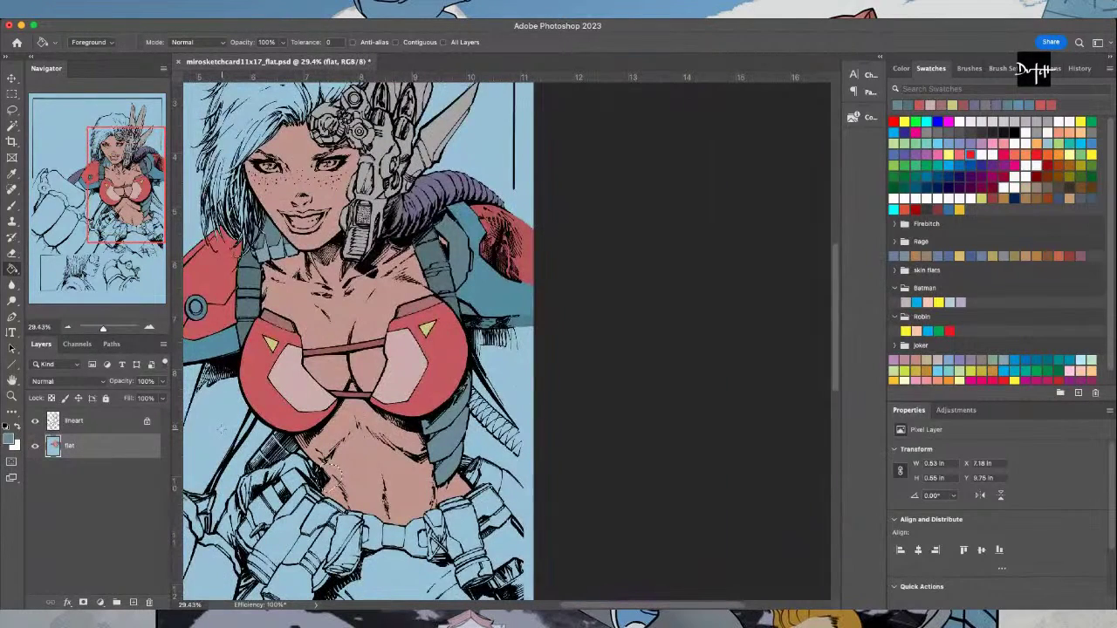
scroll(543, 590, "left", 5)
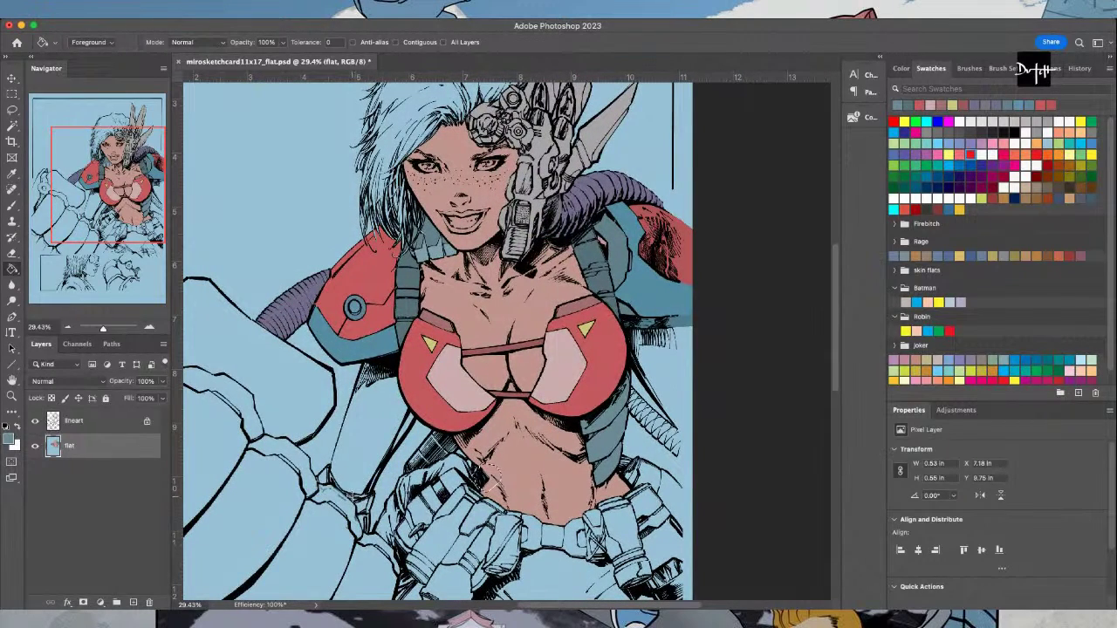
key("i")
left_click(682, 262)
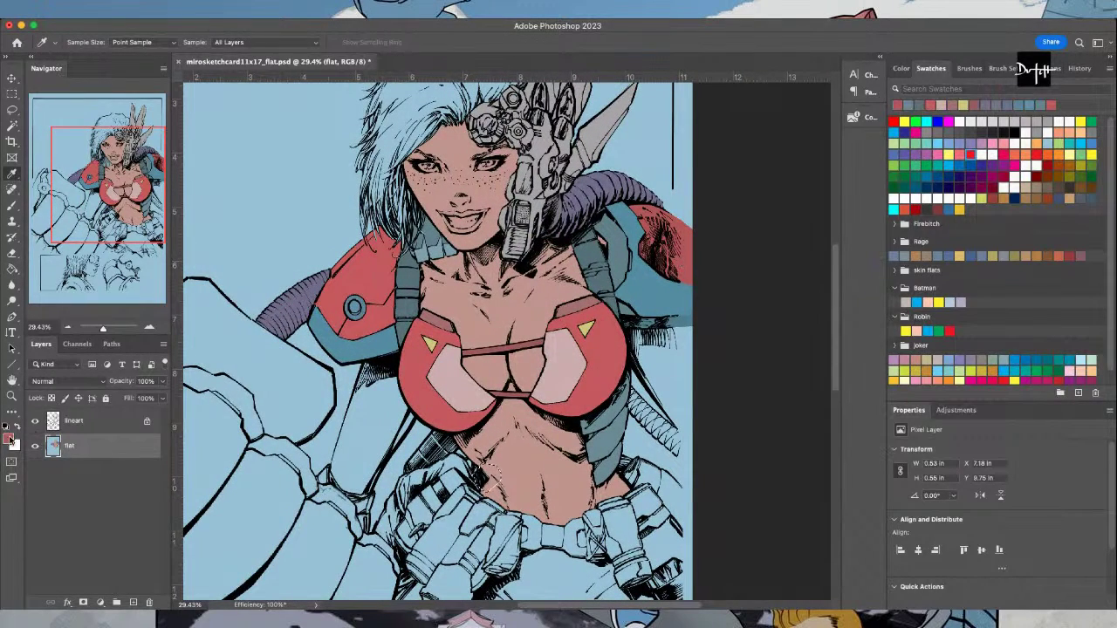
key("l")
scroll(748, 369, "up", 3)
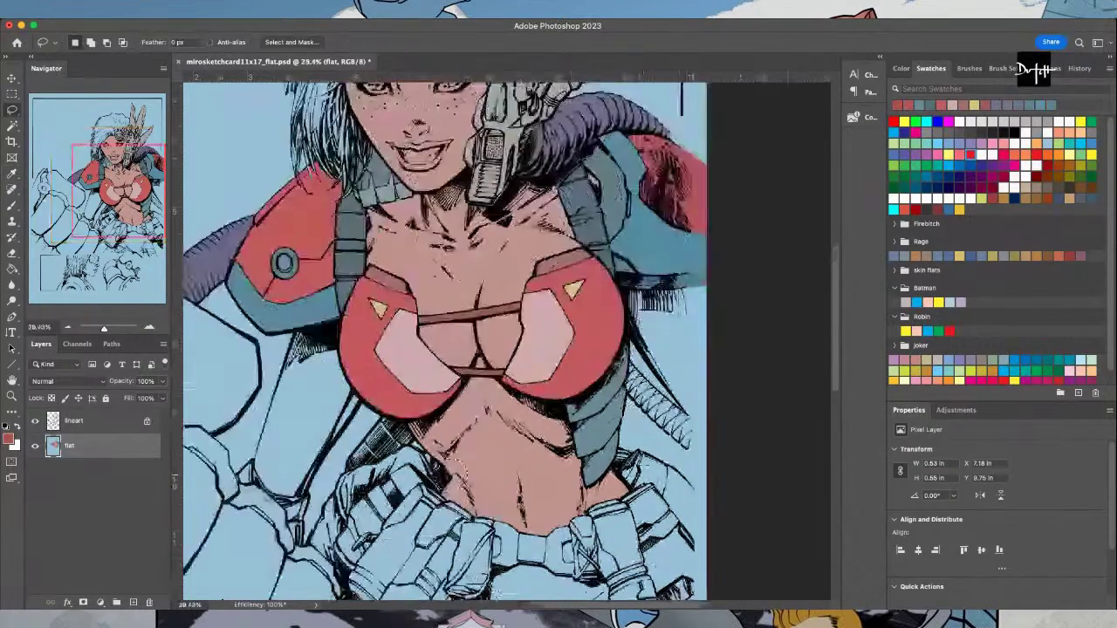
mouse_move(625, 318)
left_mouse_down()
mouse_move(645, 360)
mouse_move(722, 438)
mouse_move(757, 294)
mouse_move(590, 264)
mouse_move(597, 290)
left_mouse_up()
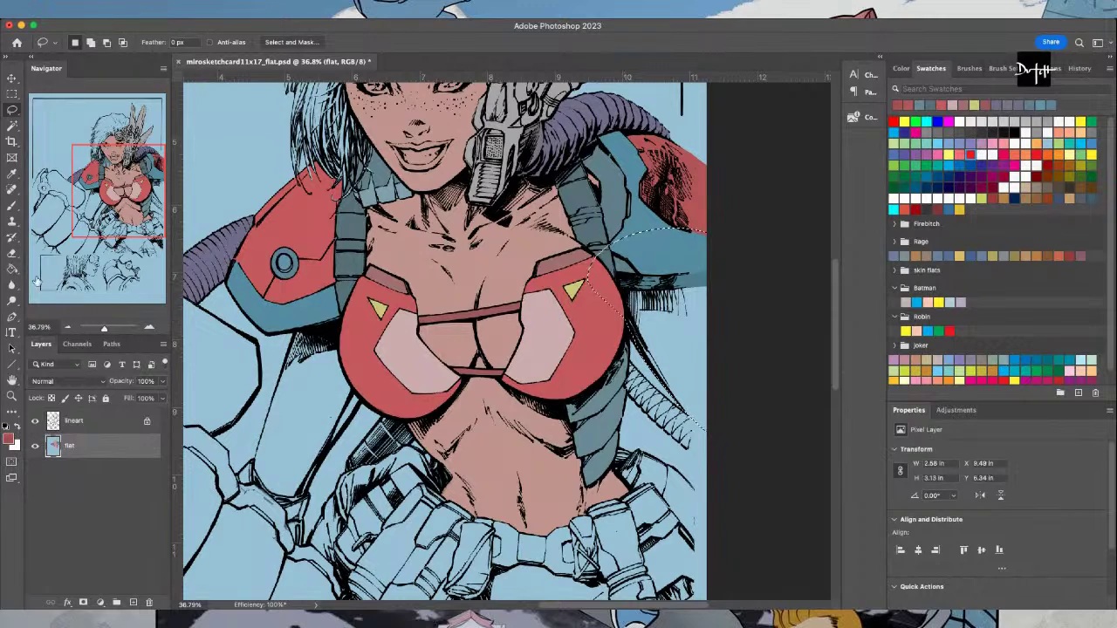
key("alt+BackSpace")
Lasso the other upper-arm sleeve beneath the round-bolted shoulder armour and fill it with the same muted red
scroll(288, 342, "up", 2)
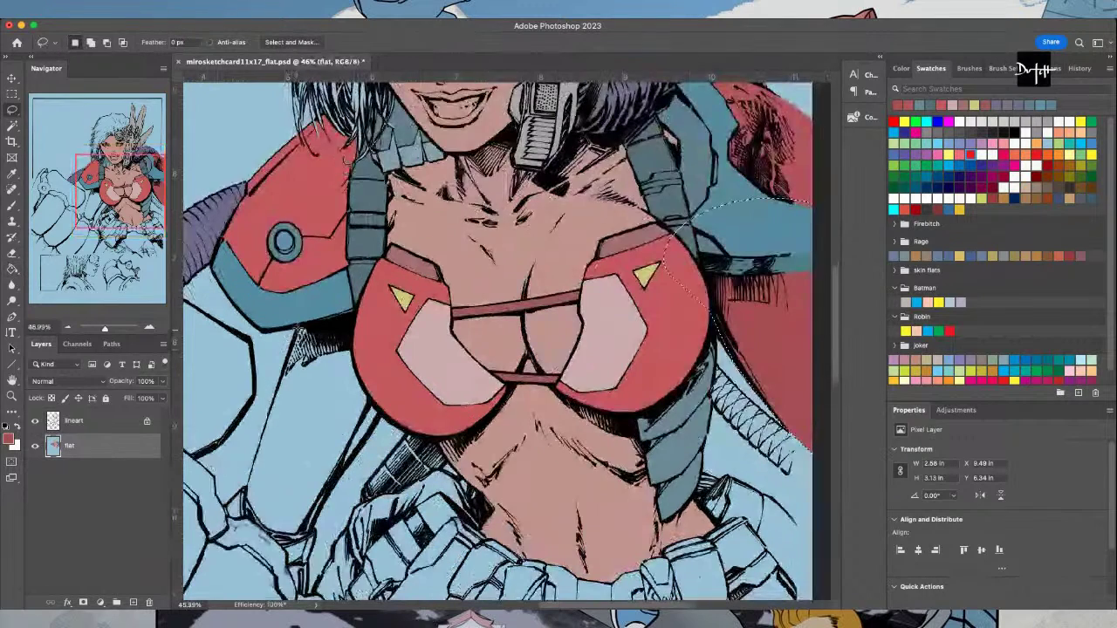
mouse_move(291, 349)
left_mouse_down()
mouse_move(244, 495)
mouse_move(245, 516)
mouse_move(273, 533)
mouse_move(311, 527)
mouse_move(385, 396)
mouse_move(392, 310)
mouse_move(301, 284)
left_mouse_up()
key("g")
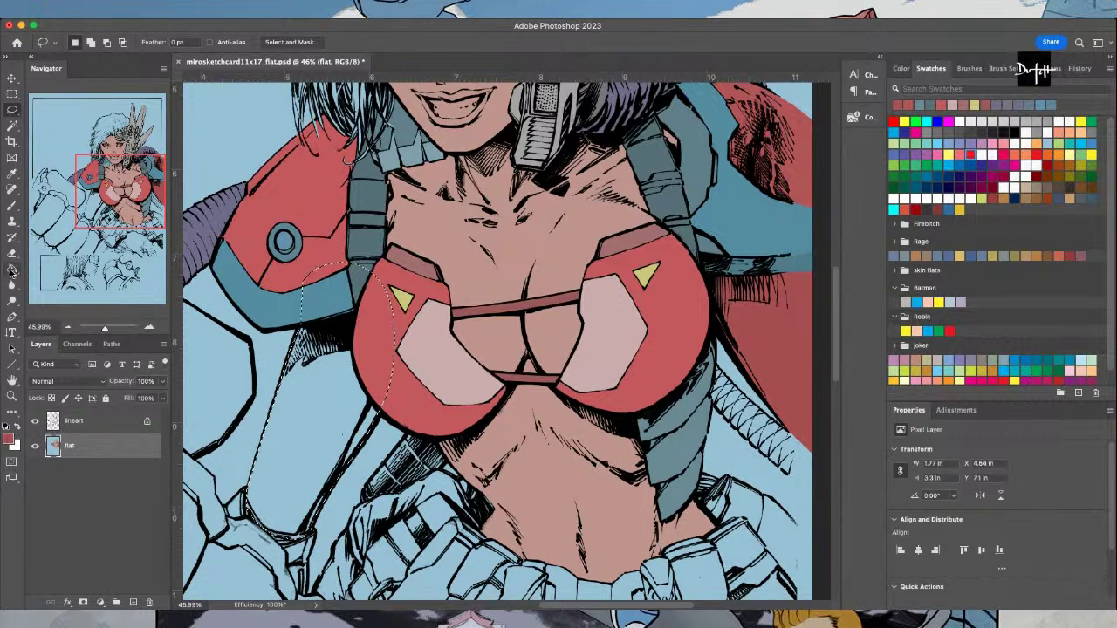
left_click(253, 394)
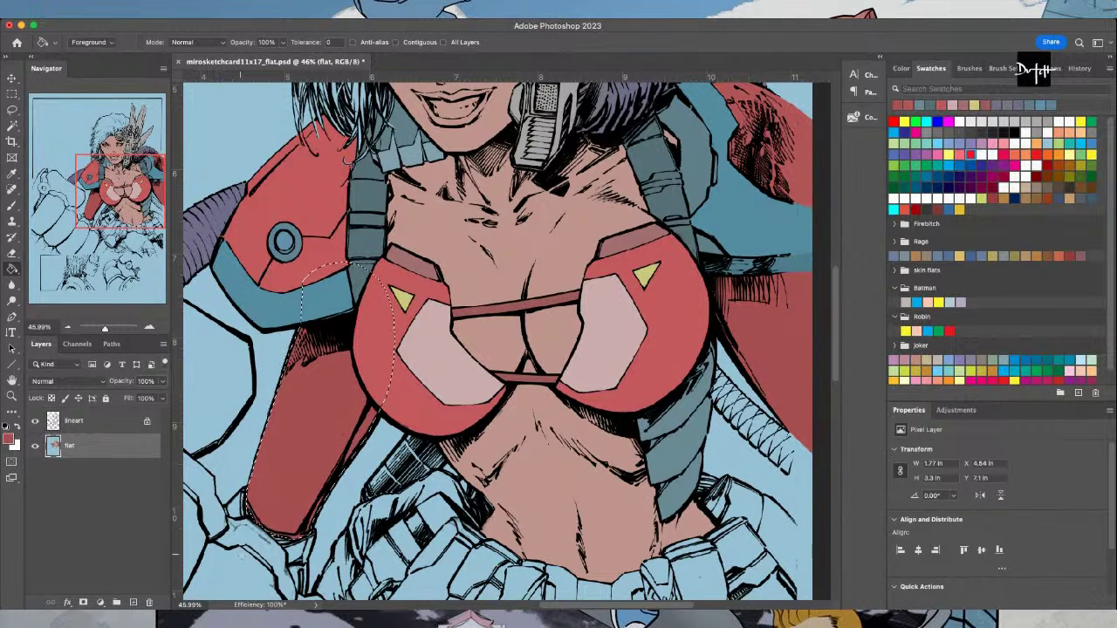
Clean up the sleeve's edges, using the sampled background blue at its lower outline and the sleeve's red along its outer edge
key("l")
scroll(245, 542, "up", 5)
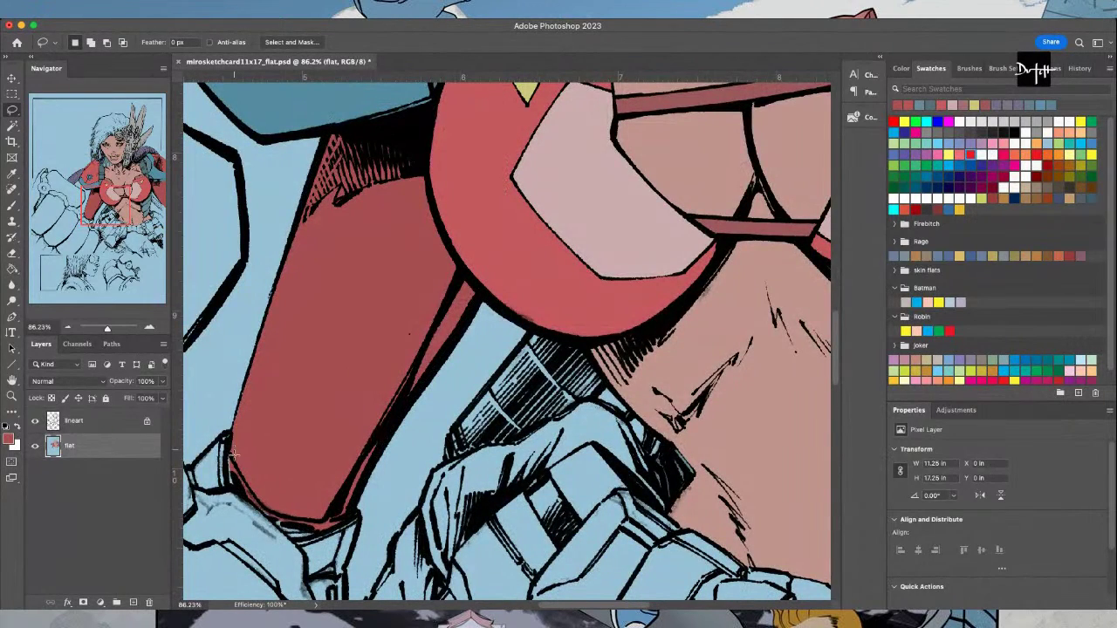
mouse_move(229, 444)
left_mouse_down()
mouse_move(261, 513)
mouse_move(294, 522)
mouse_move(278, 472)
left_mouse_up()
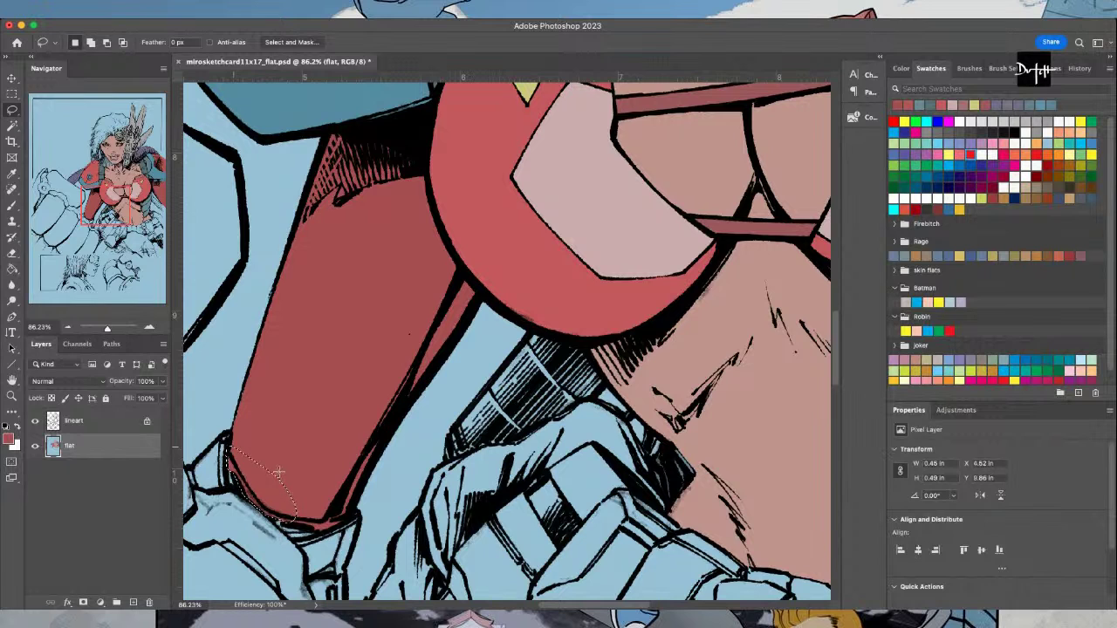
key("i")
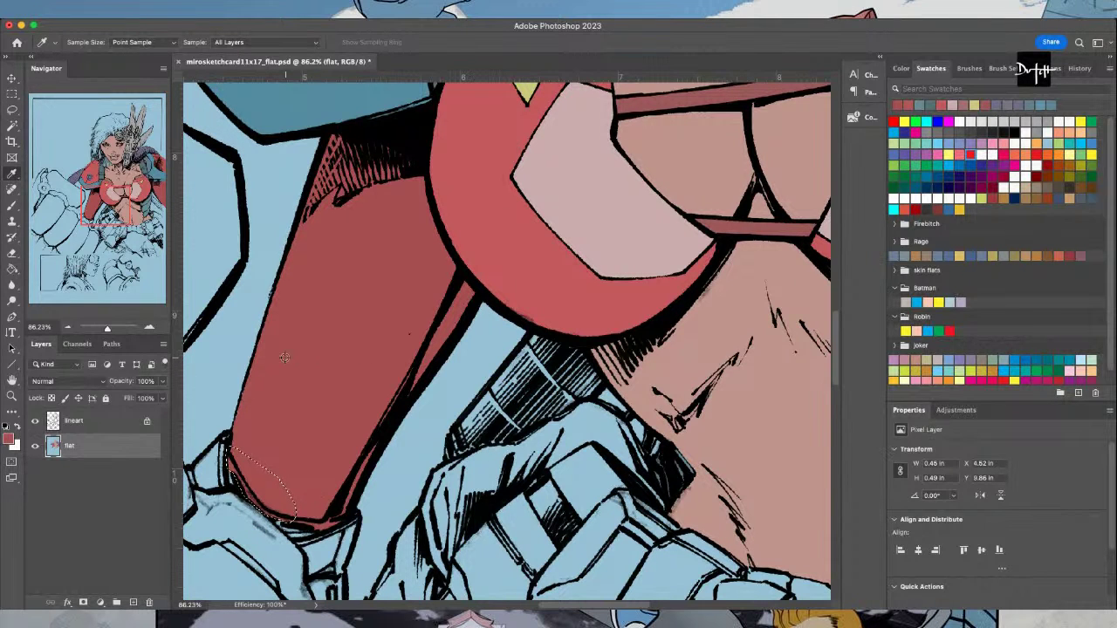
left_click(217, 376)
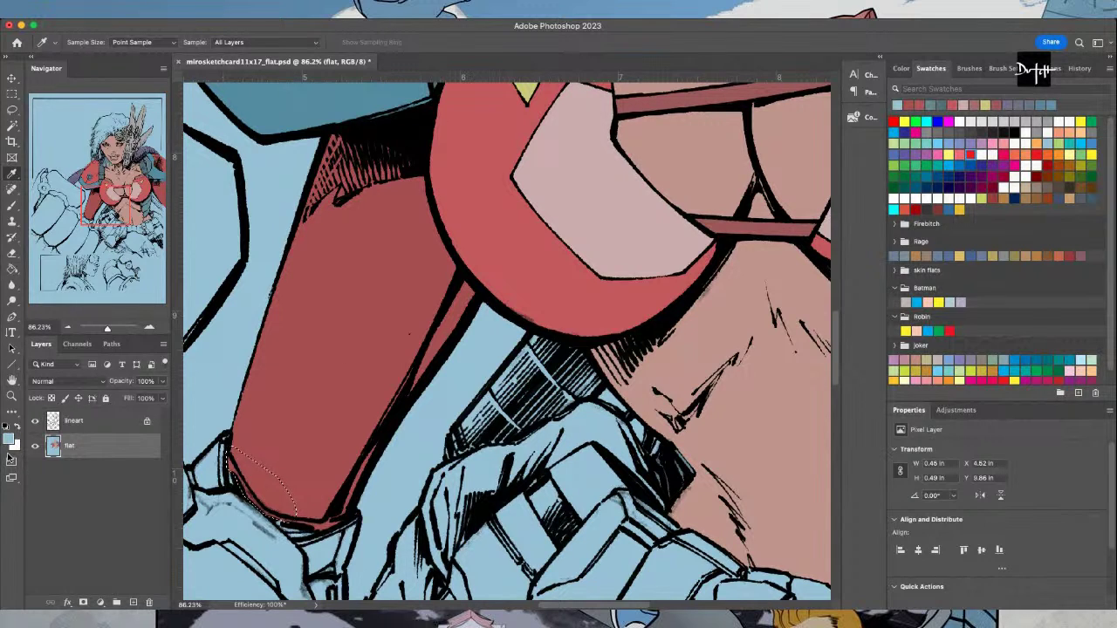
left_click(275, 410)
key("l")
mouse_move(259, 379)
left_mouse_down()
mouse_move(256, 362)
mouse_move(228, 428)
mouse_move(254, 439)
left_mouse_up()
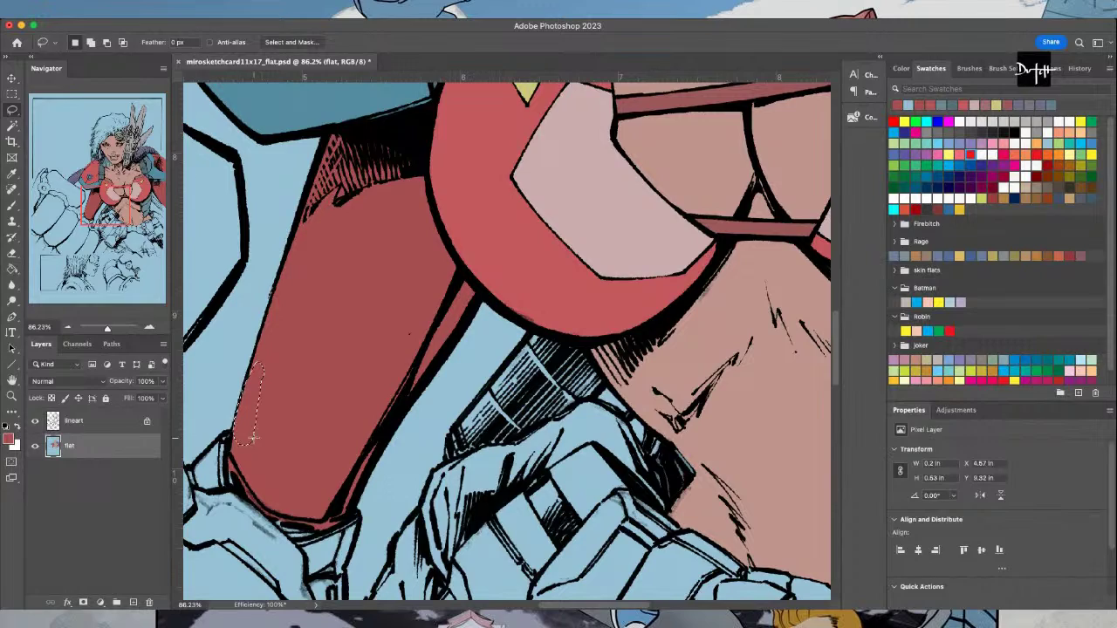
Pick a dark teal, then lasso the hatched ribbed piece between the sleeve and the waist and fill it
scroll(252, 436, "down", 3)
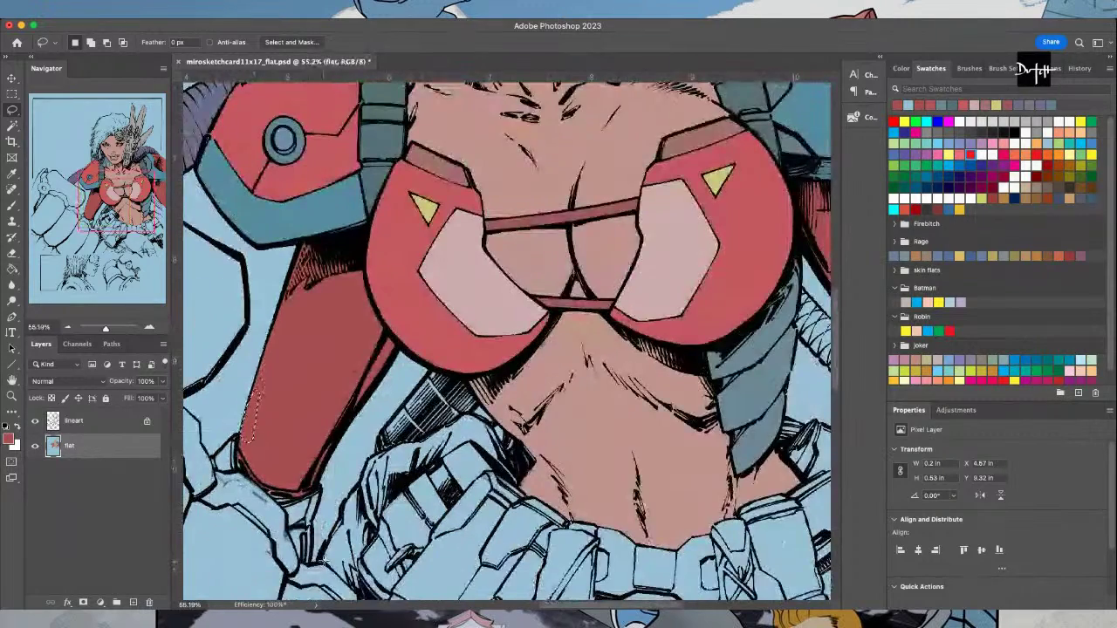
key("i")
left_click(185, 393)
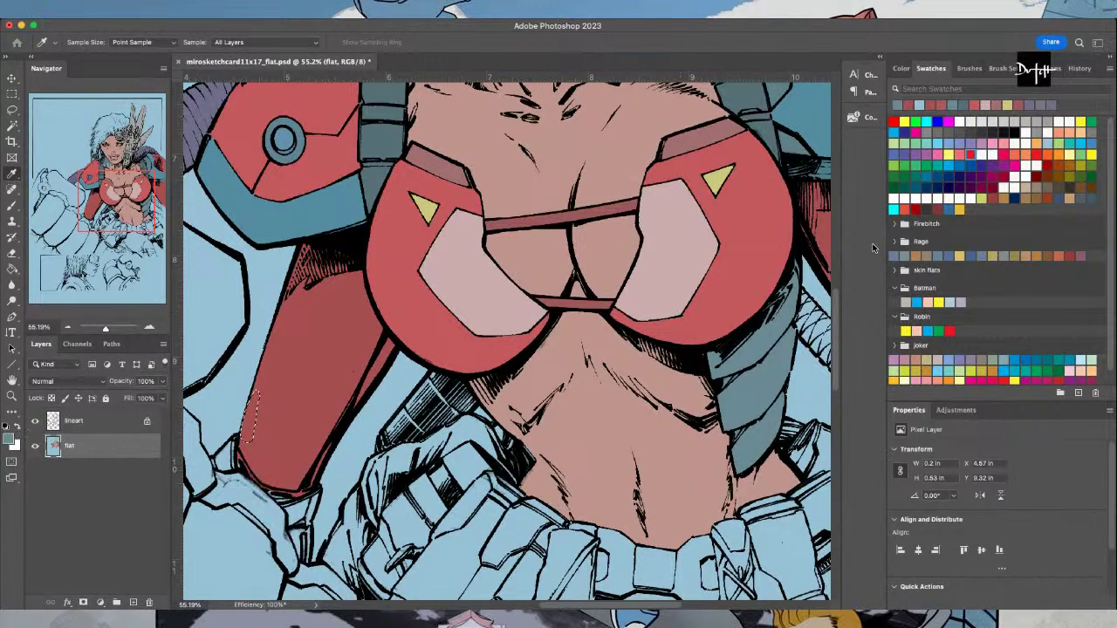
key("l")
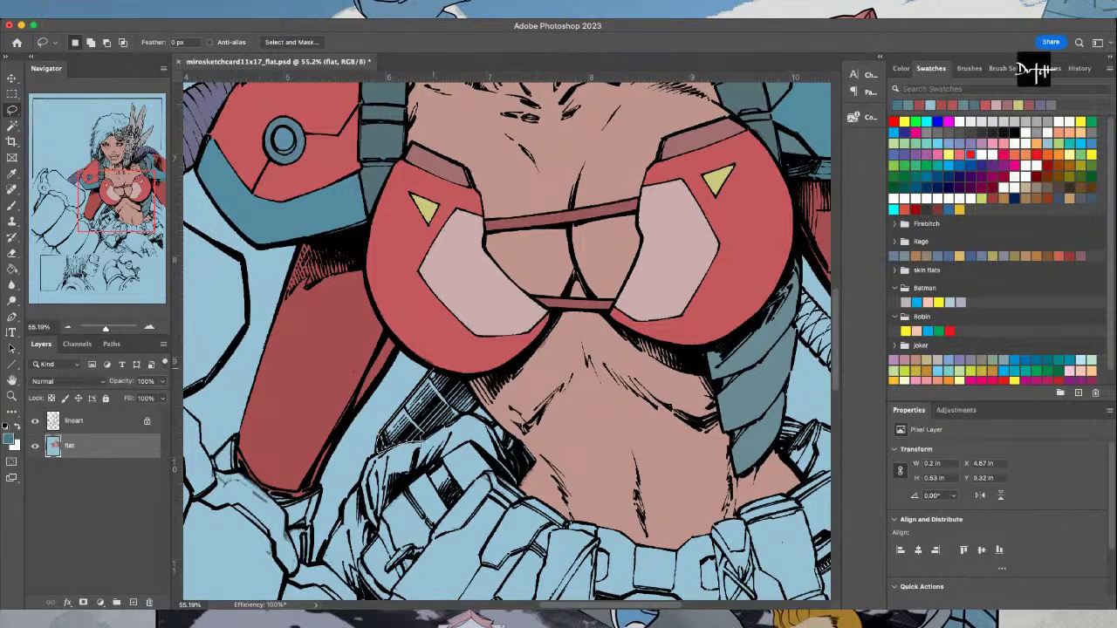
mouse_move(459, 415)
left_mouse_down()
mouse_move(476, 405)
mouse_move(471, 336)
mouse_move(440, 358)
left_mouse_up()
key("g")
Choose the yellow swatch, then lasso the corded tube between the wrapped band and the far sleeve and fill it with yellow
scroll(229, 339, "down", 3)
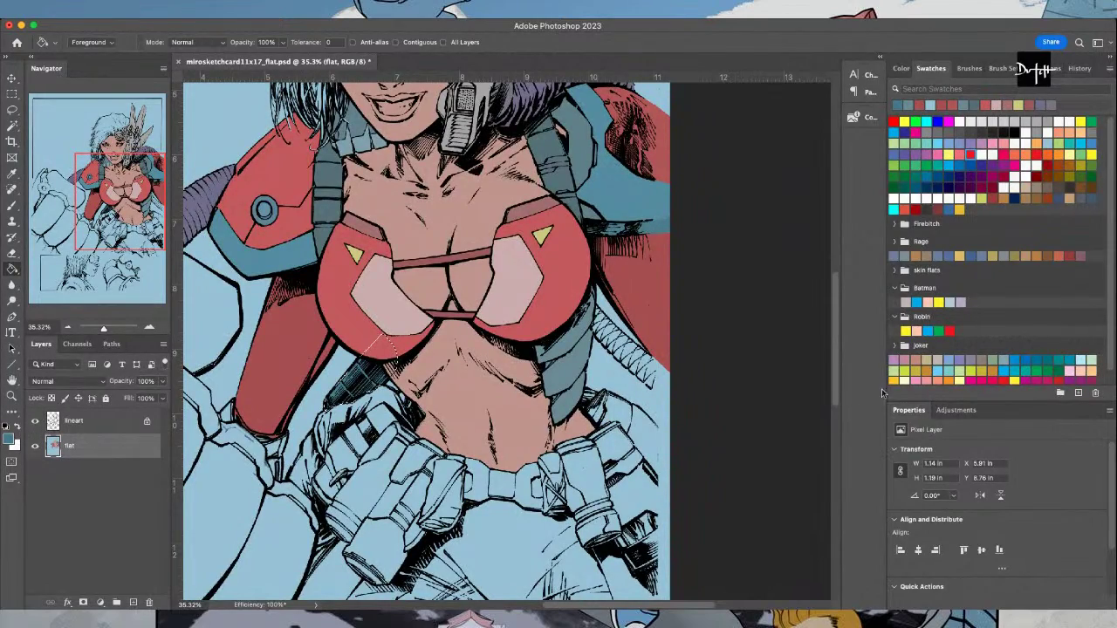
left_click(960, 209)
key("l")
scroll(584, 364, "up", 3)
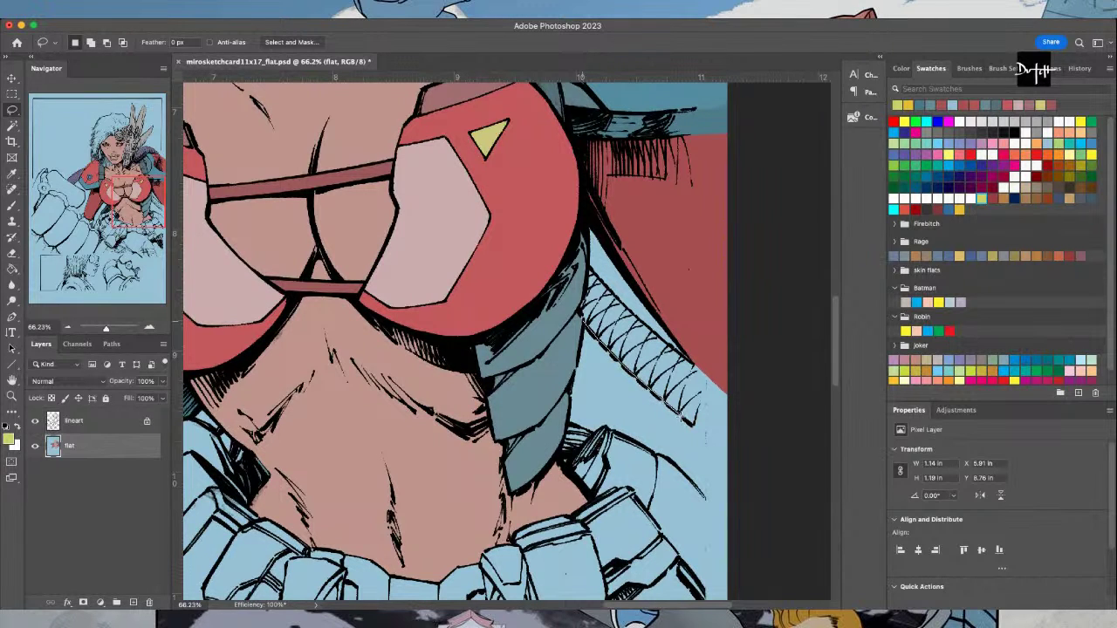
mouse_move(694, 424)
left_mouse_down()
mouse_move(754, 432)
mouse_move(702, 360)
mouse_move(610, 289)
mouse_move(625, 310)
mouse_move(596, 298)
mouse_move(584, 262)
mouse_move(572, 298)
left_mouse_up()
left_click(609, 406)
key("ctrl+z")
key("g")
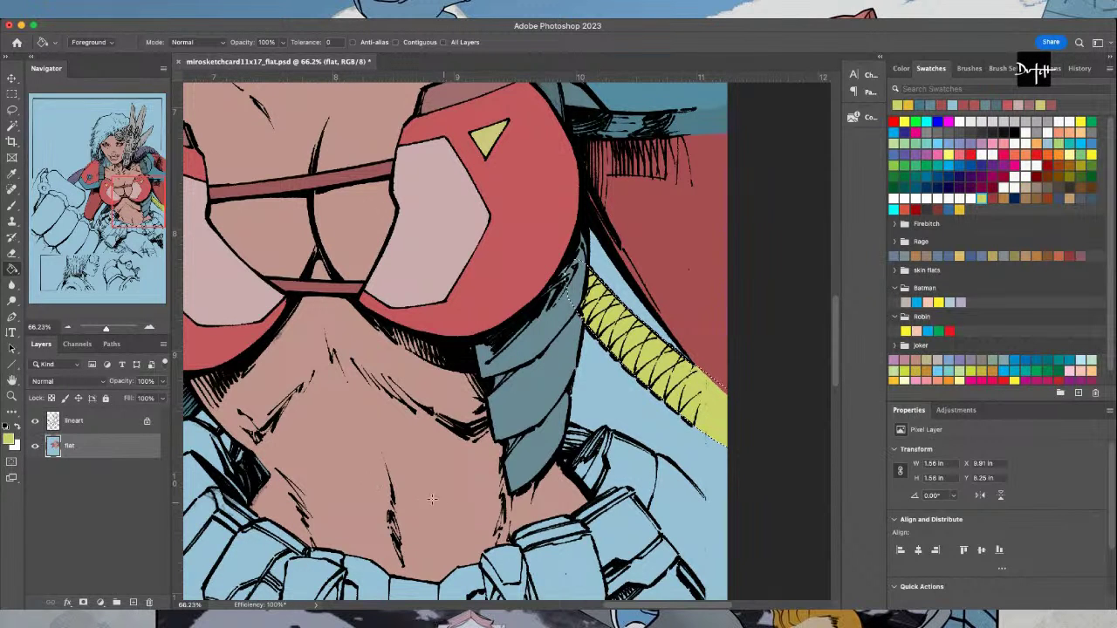
Sample the shoulder armour's teal, then lasso the cuff pieces at the lower end of the sleeve and fill them
scroll(345, 532, "down", 3)
left_click_drag(583, 606, 505, 606)
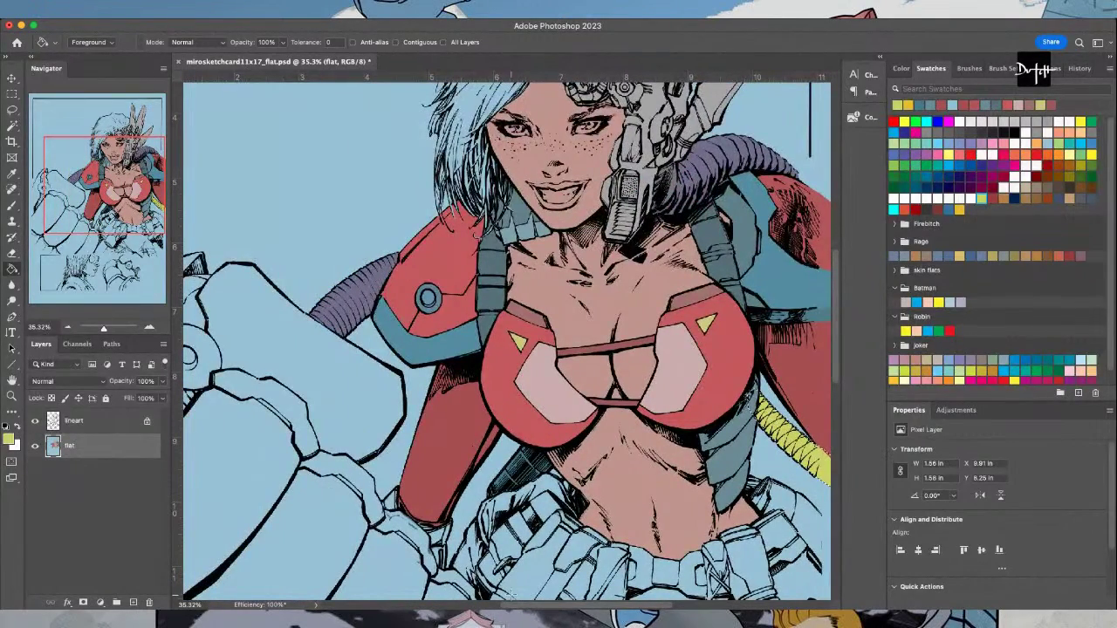
key("i")
left_click(439, 342)
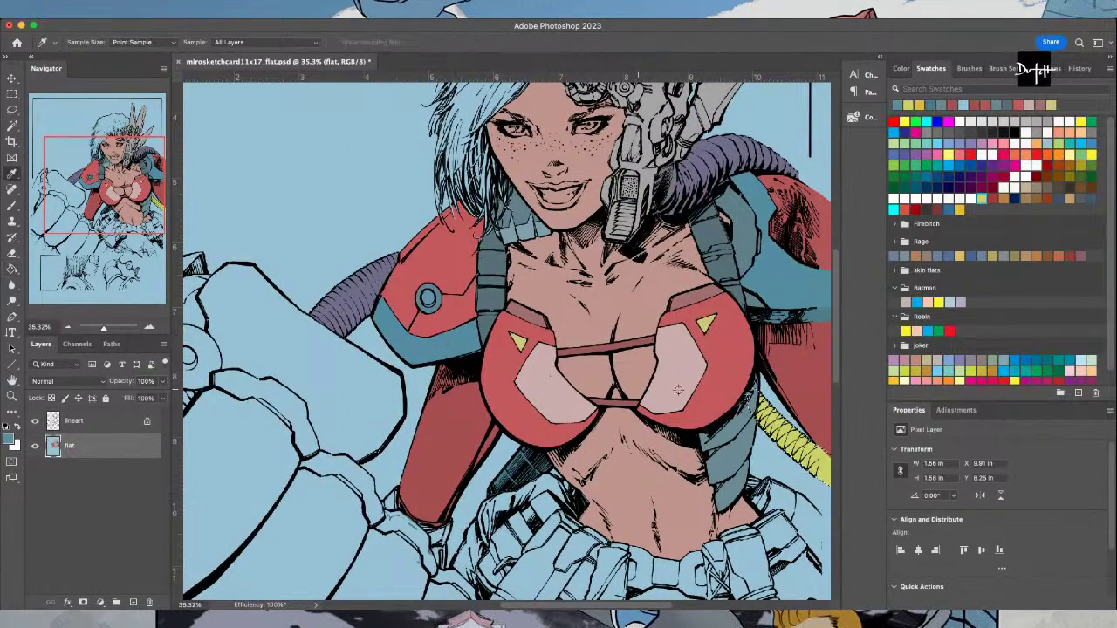
scroll(506, 488, "up", 3)
scroll(310, 439, "up", 4)
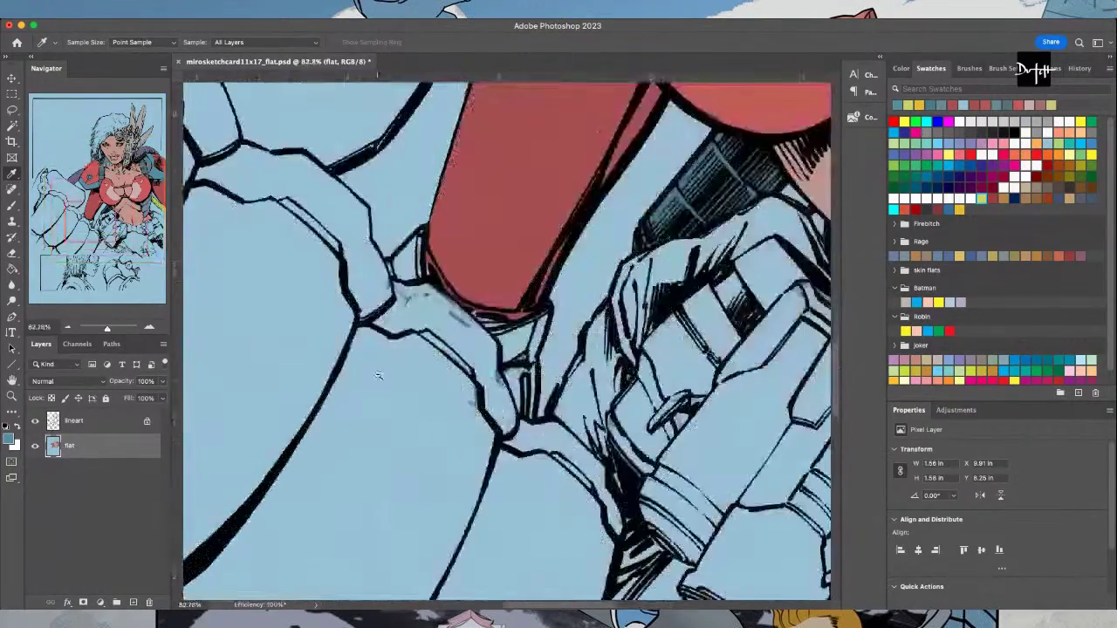
key("l")
mouse_move(432, 238)
left_mouse_down()
mouse_move(425, 226)
mouse_move(387, 262)
mouse_move(392, 281)
mouse_move(447, 285)
mouse_move(497, 353)
mouse_move(527, 363)
mouse_move(550, 316)
mouse_move(478, 254)
left_mouse_up()
key("g")
left_click(513, 347)
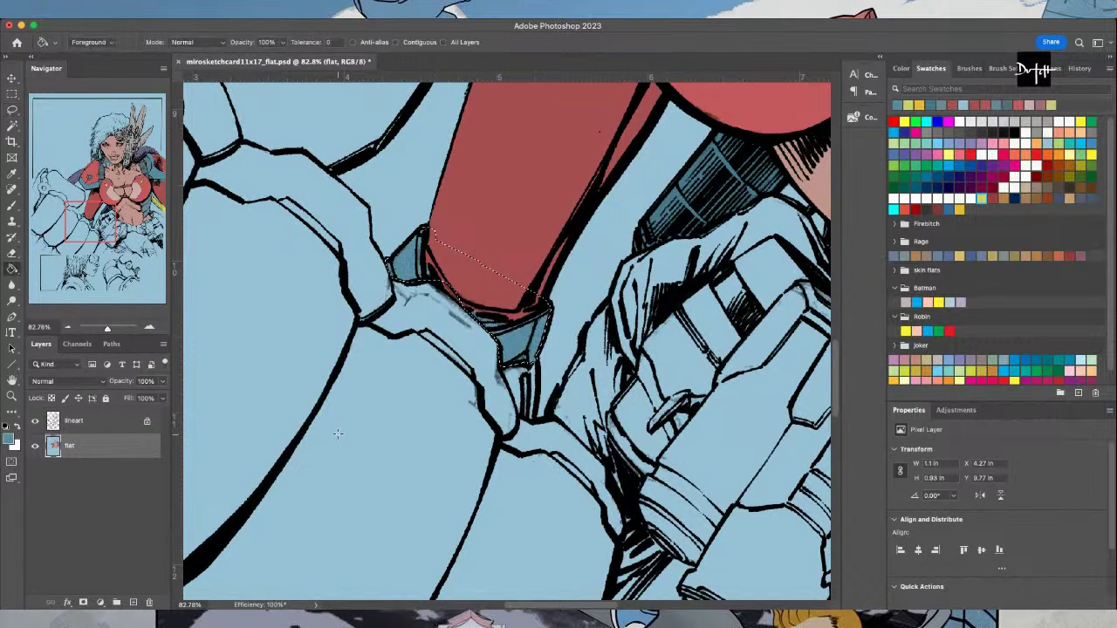
Pick a darker teal, then lasso the thin inner rim between the sleeve's end and the cuff pieces and fill it
key("l")
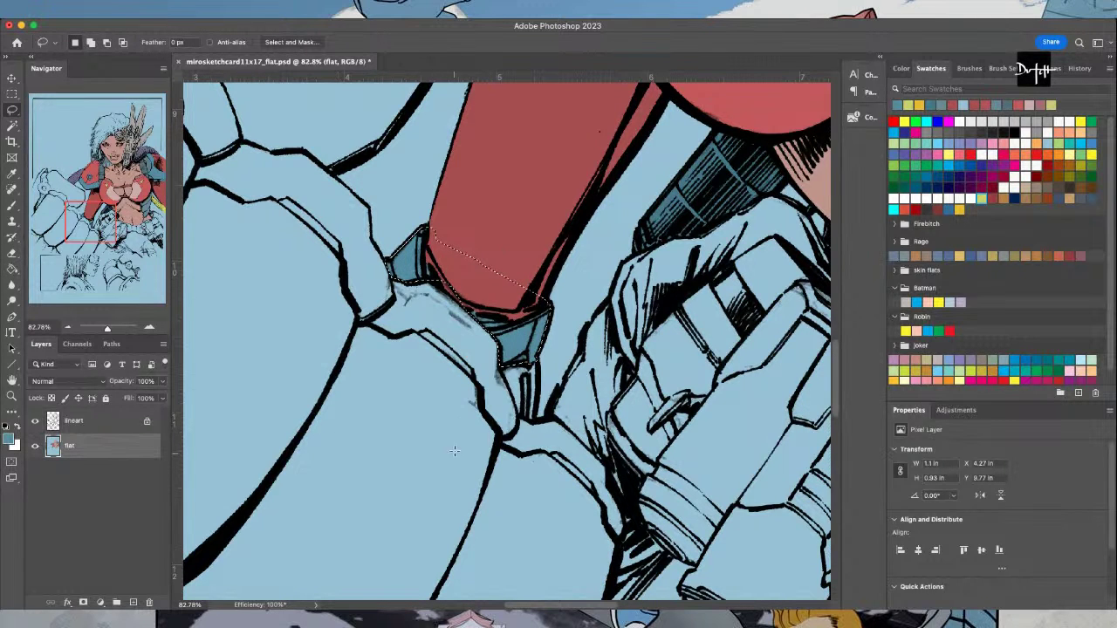
scroll(455, 445, "down", 1)
key("i")
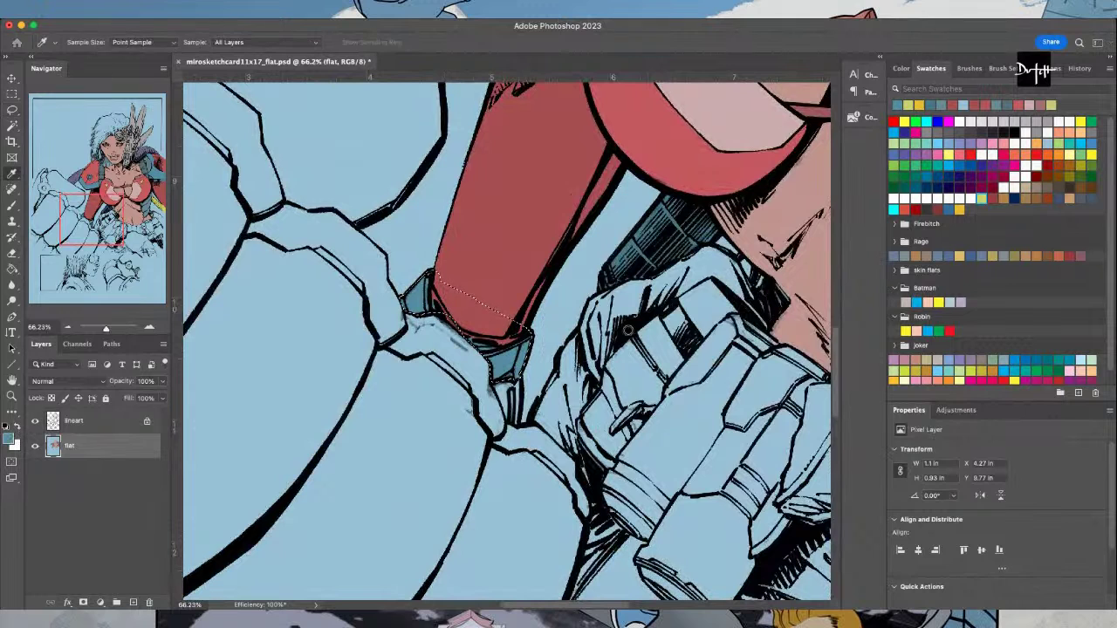
key("l")
key("ctrl+d")
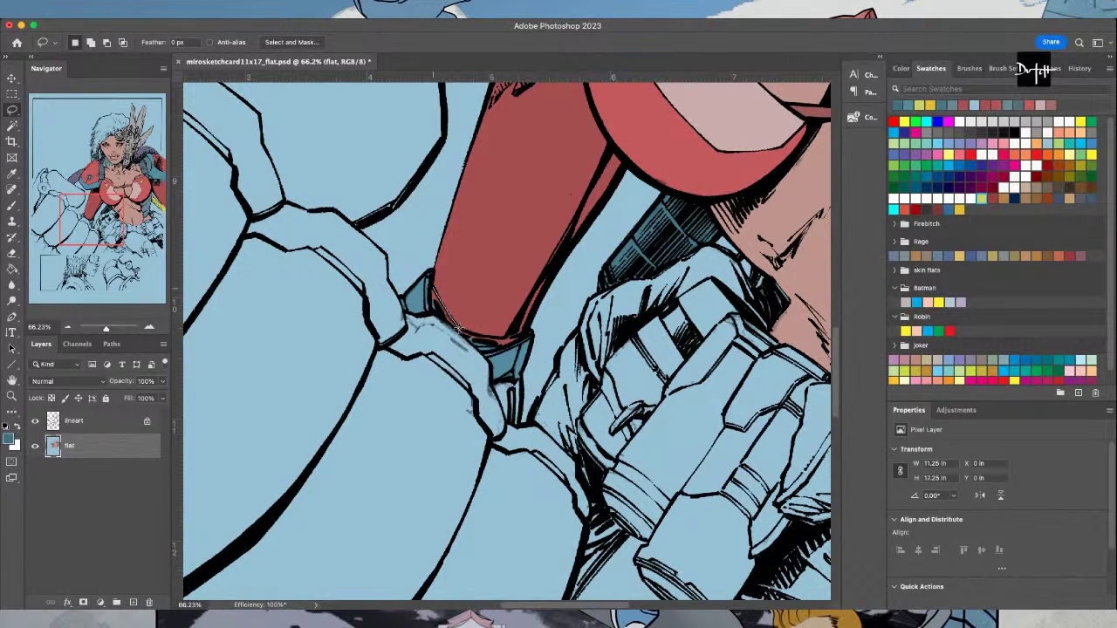
mouse_move(512, 337)
left_mouse_down()
mouse_move(472, 364)
mouse_move(423, 323)
mouse_move(428, 285)
left_mouse_up()
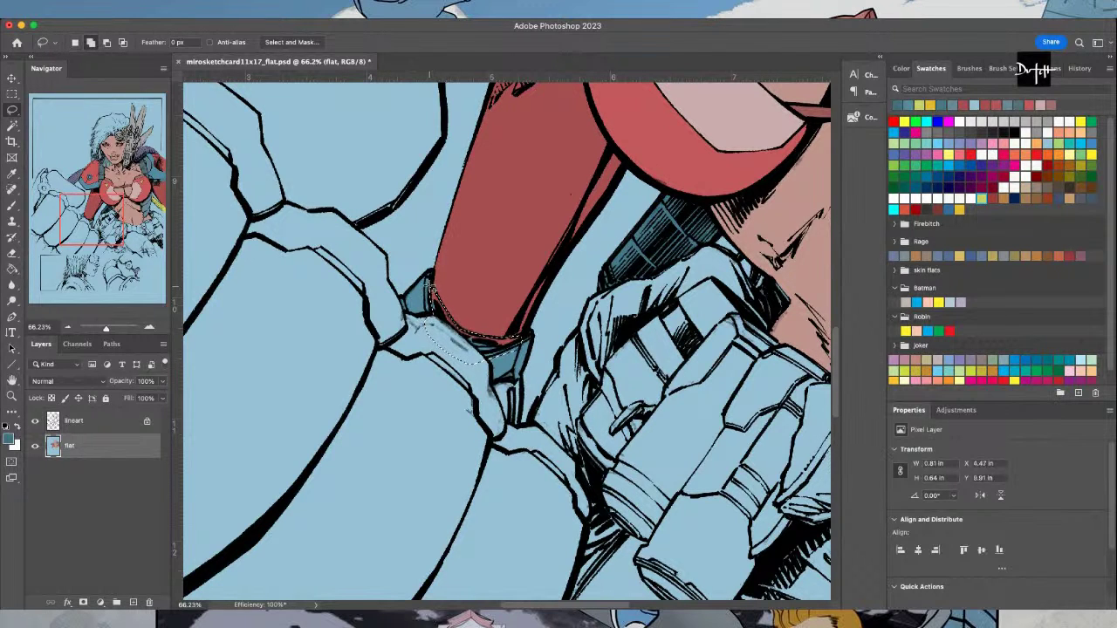
left_click(12, 271)
key("l")
left_click(492, 329)
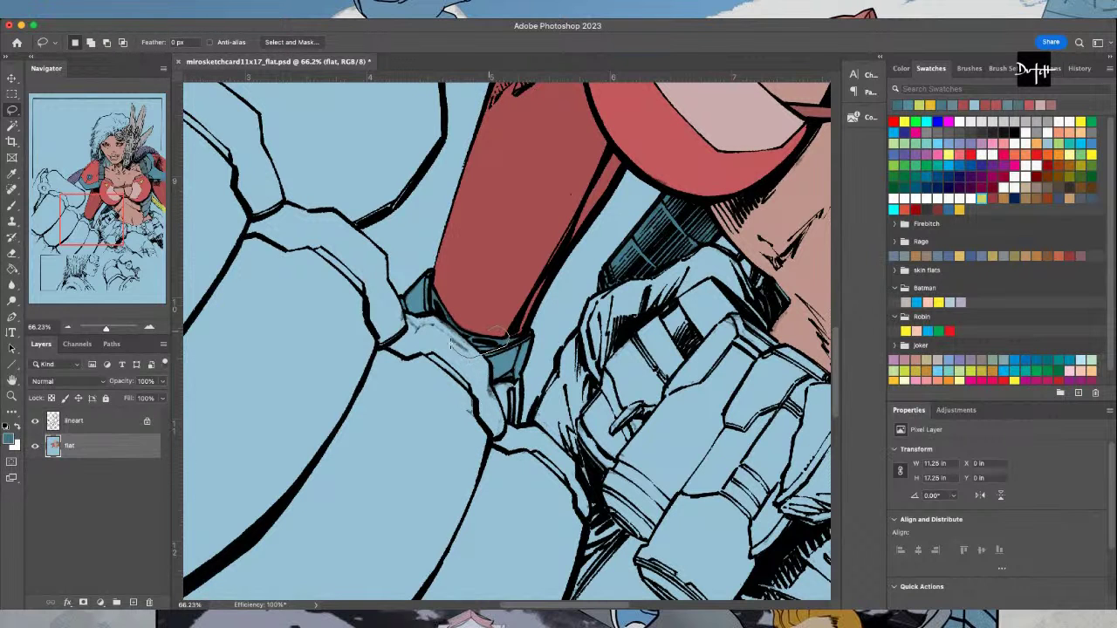
left_click_drag(434, 310, 436, 290)
key("g")
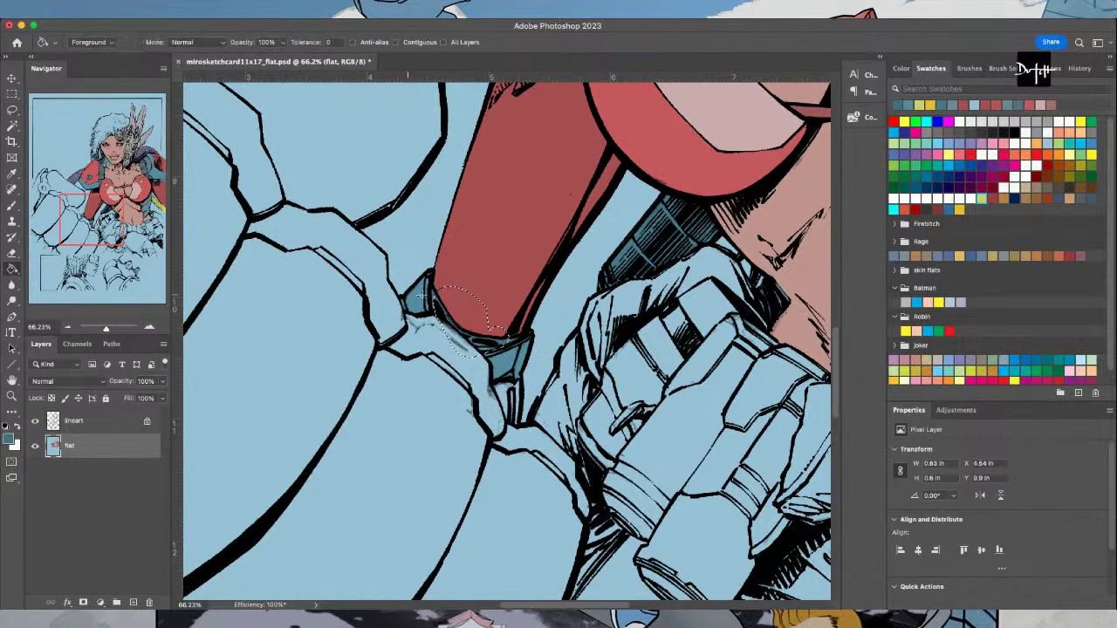
Sample the sleeve's muted red, then lasso the small narrow piece just below the cuff and fill it
left_click(494, 268, "alt")
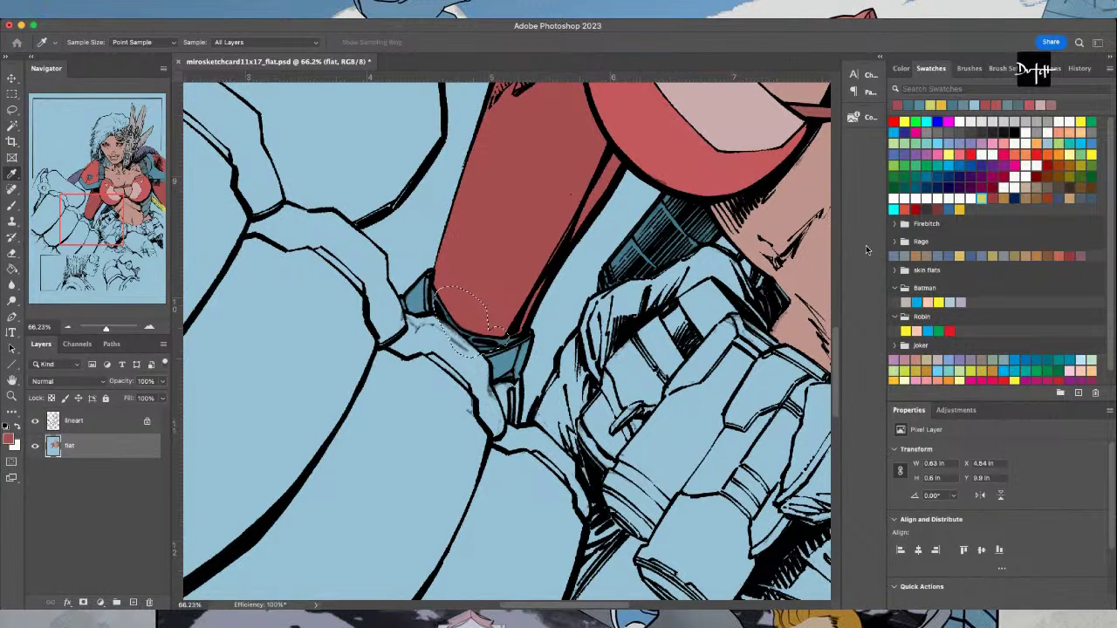
key("l")
mouse_move(517, 377)
left_mouse_down()
mouse_move(523, 418)
mouse_move(511, 424)
mouse_move(491, 391)
mouse_move(515, 377)
left_mouse_up()
key("g")
left_click(512, 402)
scroll(437, 392, "down", 4)
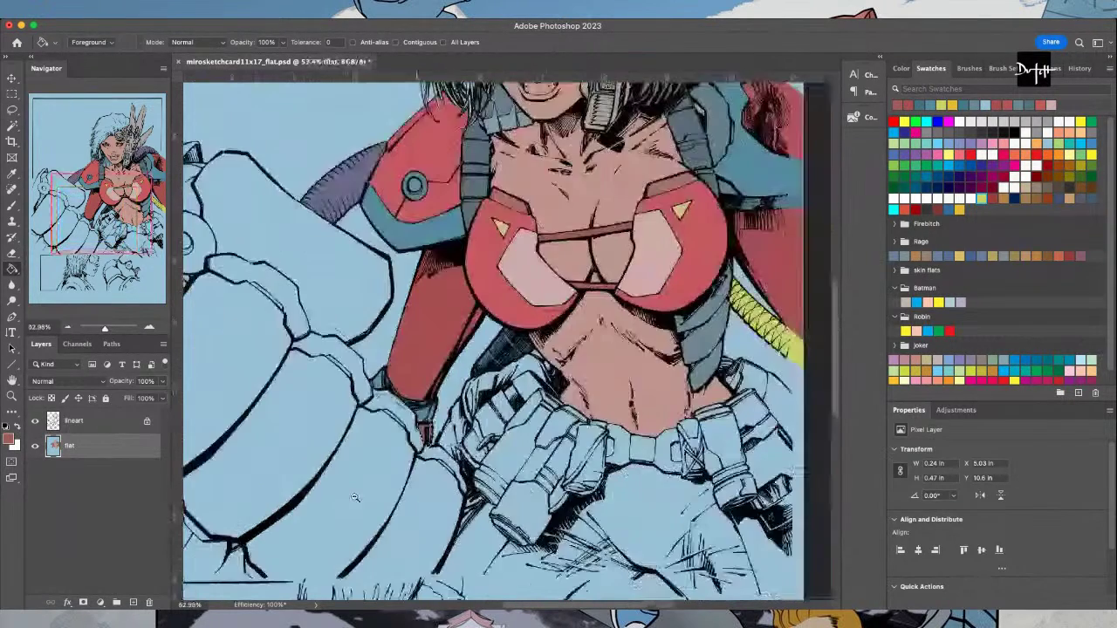
scroll(530, 496, "down", 5)
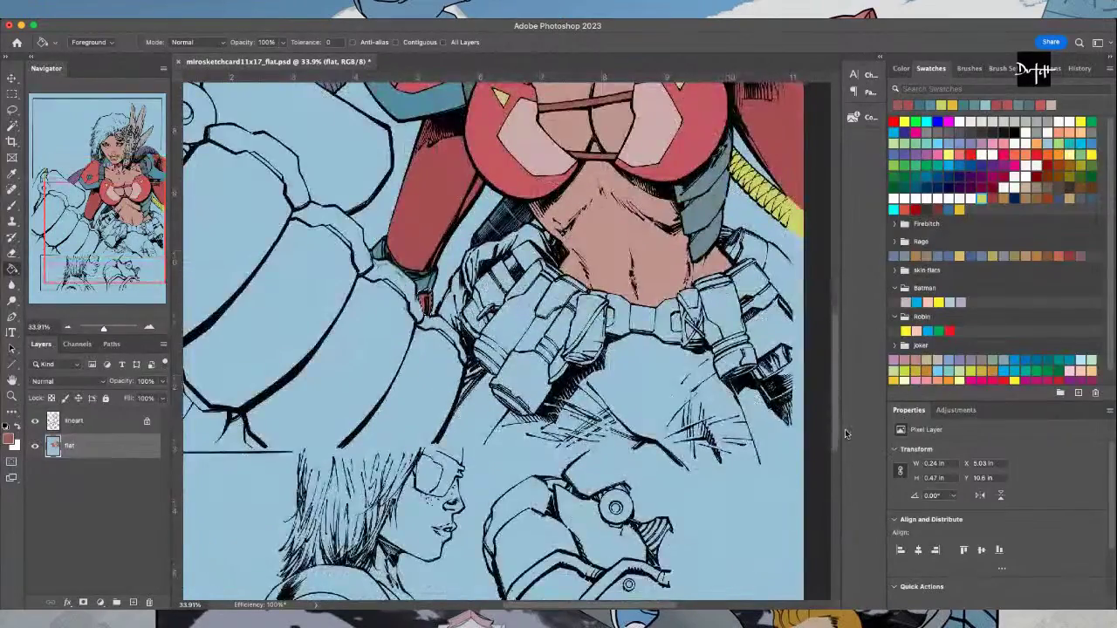
Choose the light purple swatch and start a lasso along the hair's ragged lower ends over the shoulder and collar
scroll(531, 496, "down", 3)
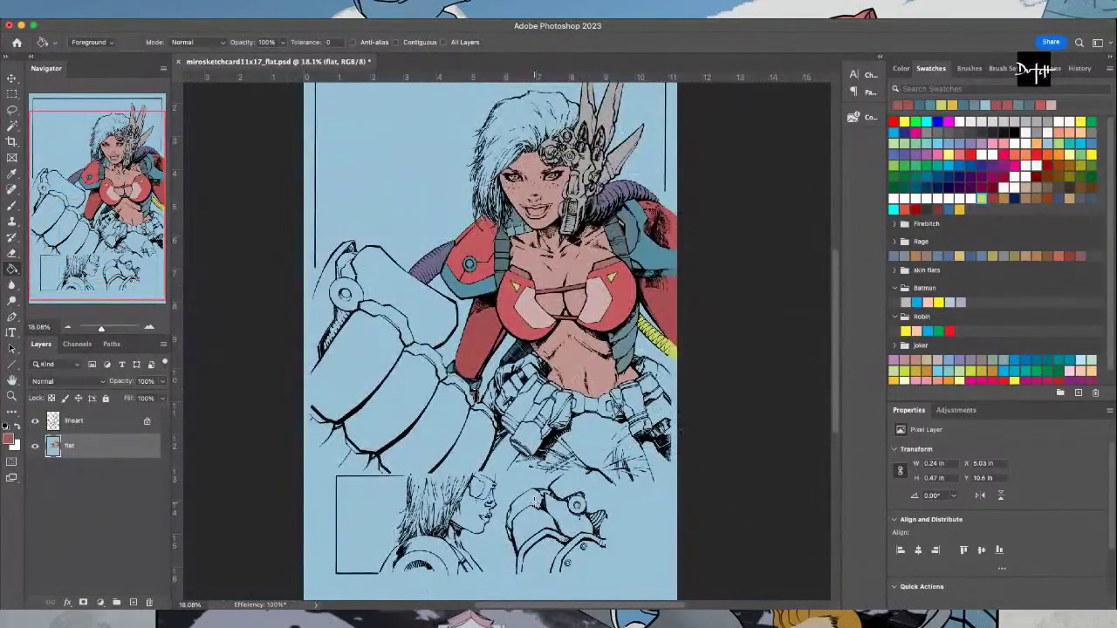
left_click(967, 140)
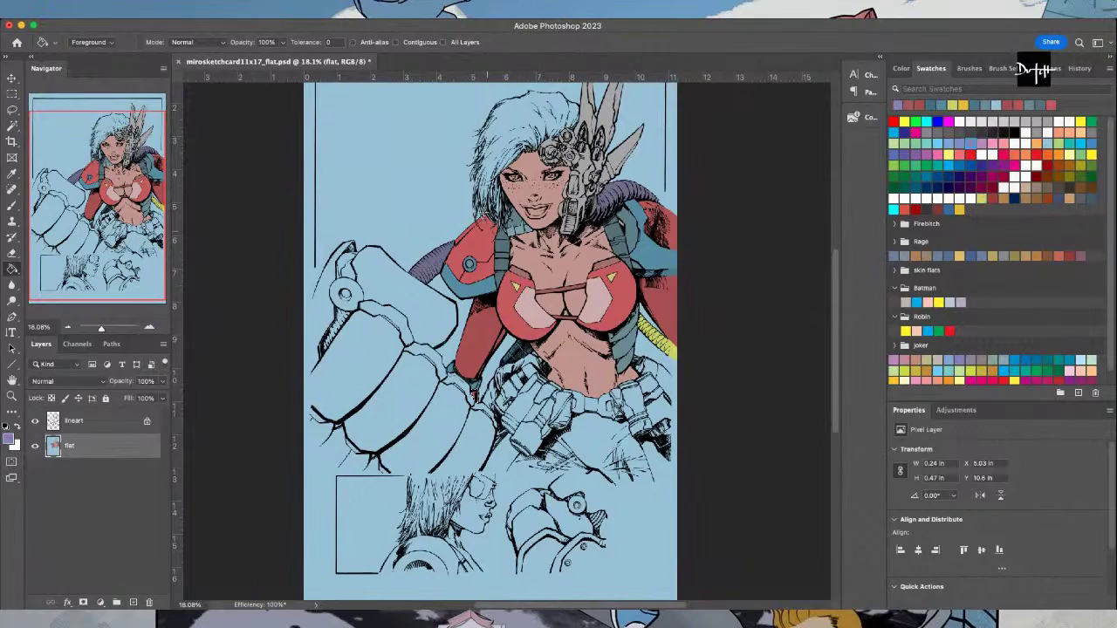
key("l")
scroll(482, 160, "up", 6)
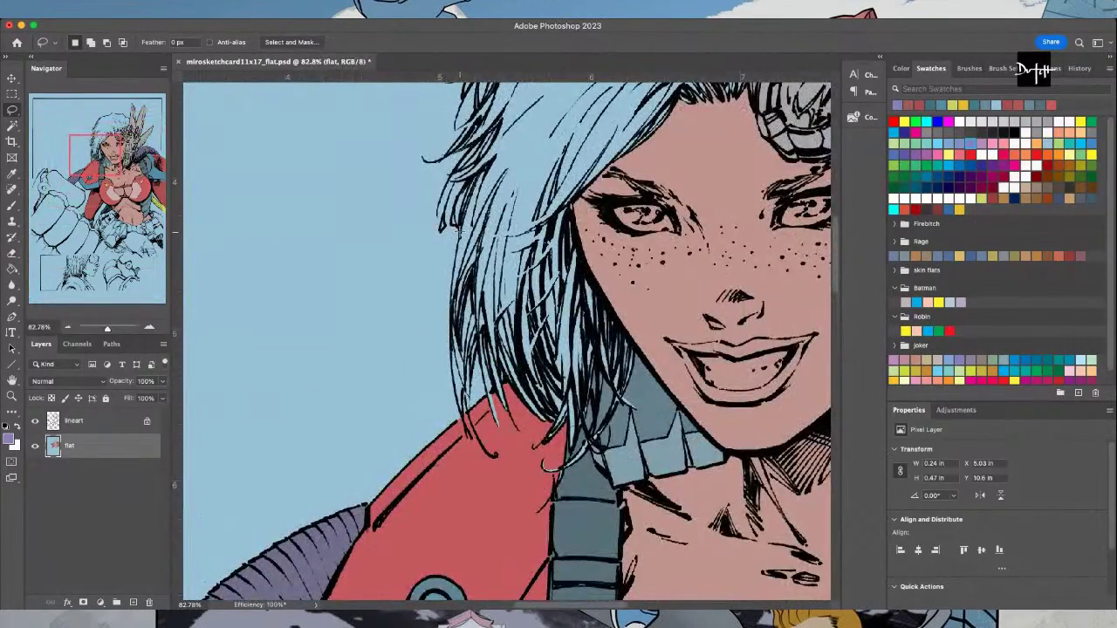
left_click_drag(452, 261, 449, 342)
mouse_move(467, 384)
left_mouse_down()
mouse_move(473, 356)
mouse_move(492, 417)
left_mouse_up()
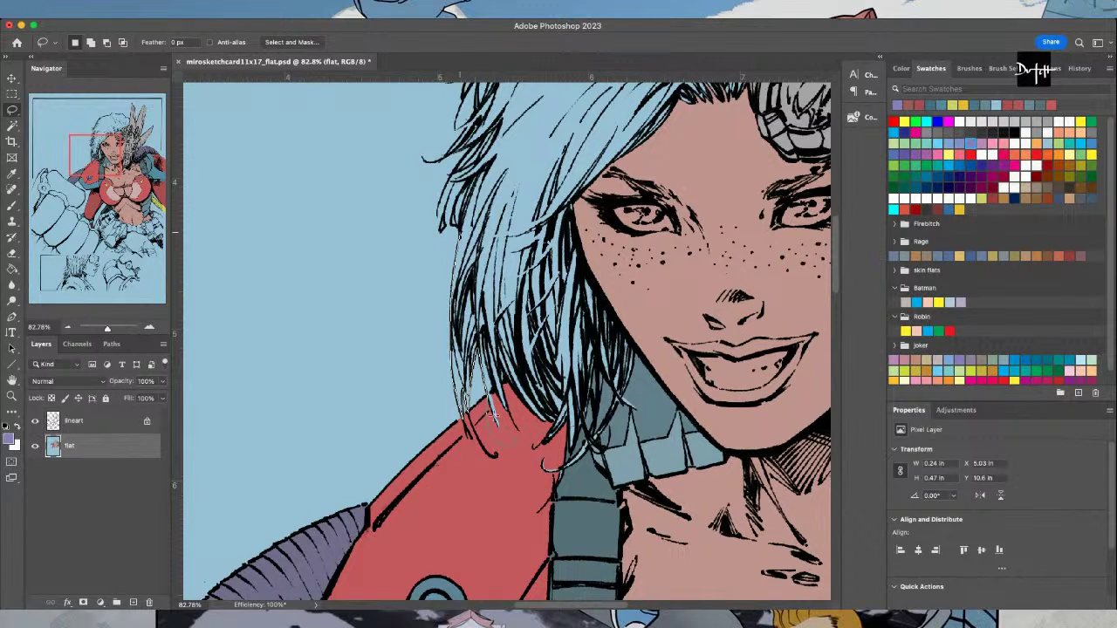
mouse_move(489, 388)
left_mouse_down()
mouse_move(483, 358)
mouse_move(515, 451)
left_mouse_up()
mouse_move(608, 478)
left_mouse_down()
mouse_move(649, 436)
mouse_move(650, 243)
mouse_move(656, 262)
mouse_move(764, 169)
left_mouse_up()
Carry the lasso past the forehead and headgear, around the crown and outer strands, and fill the hair with light purple
scroll(765, 169, "up", 4)
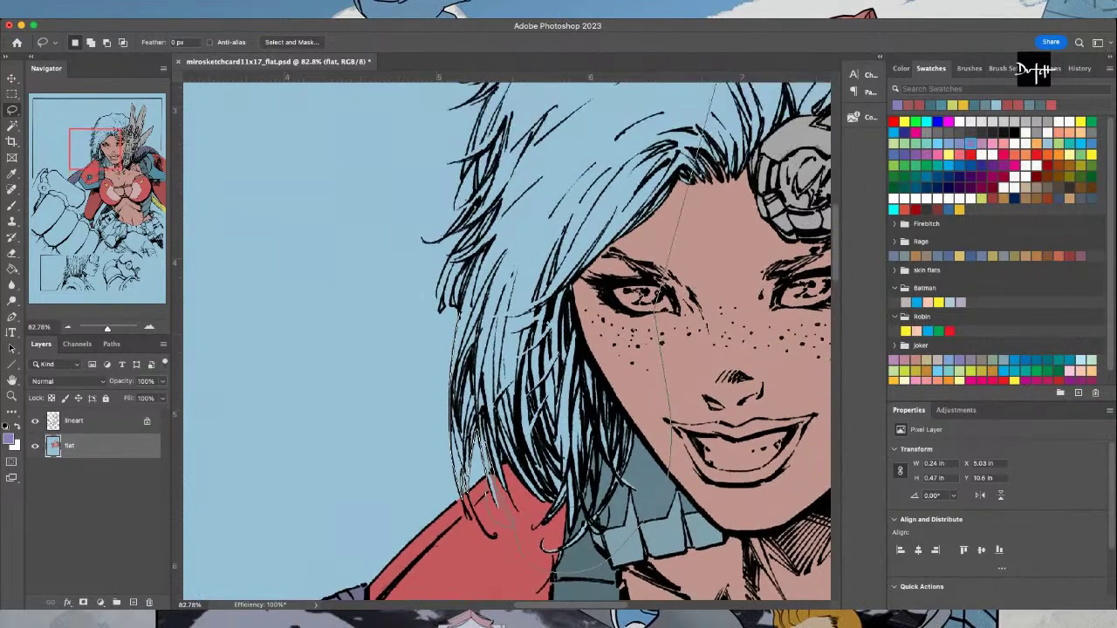
scroll(768, 288, "right", 5)
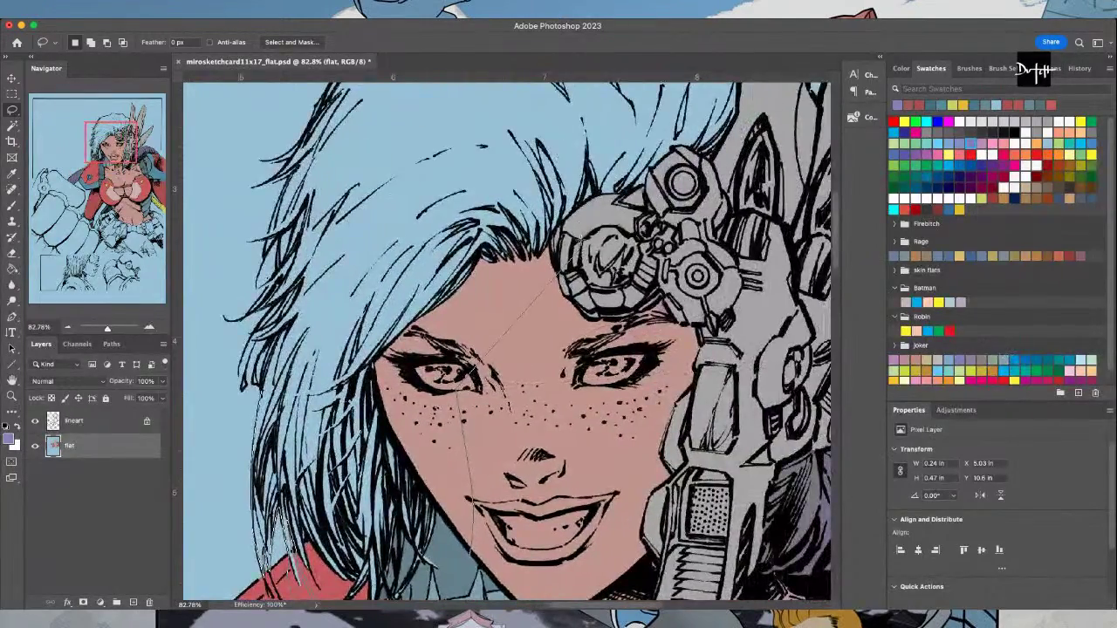
scroll(506, 341, "up", 3)
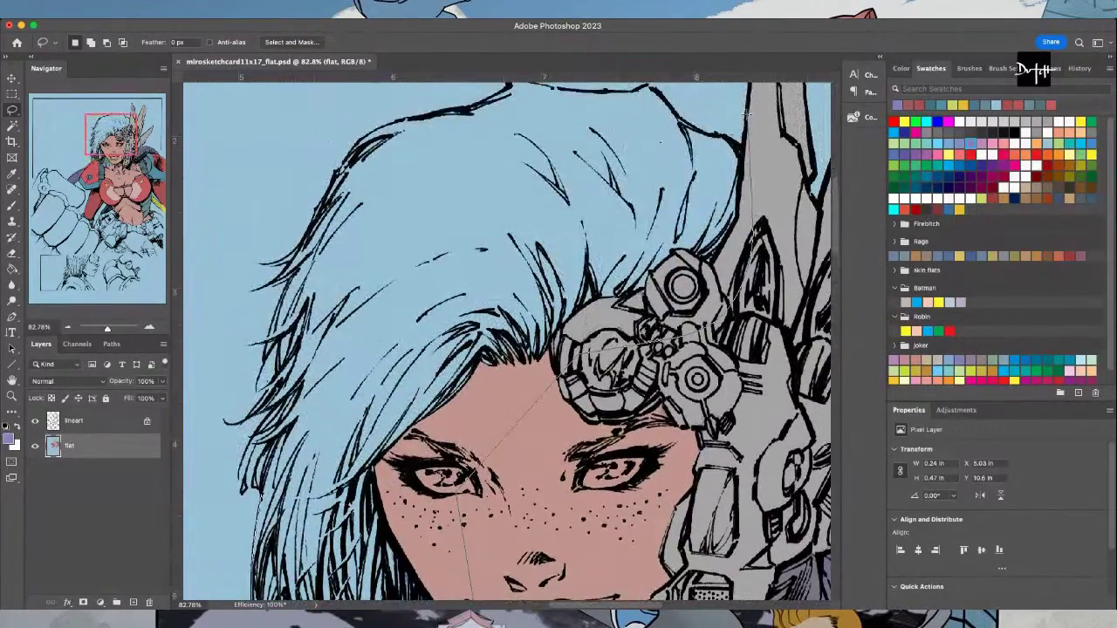
scroll(507, 340, "up", 2)
scroll(506, 340, "up", 1)
mouse_move(747, 331)
left_mouse_down()
mouse_move(741, 288)
mouse_move(724, 266)
mouse_move(677, 245)
mouse_move(645, 208)
mouse_move(572, 219)
mouse_move(518, 208)
mouse_move(366, 257)
mouse_move(300, 371)
mouse_move(268, 395)
left_mouse_up()
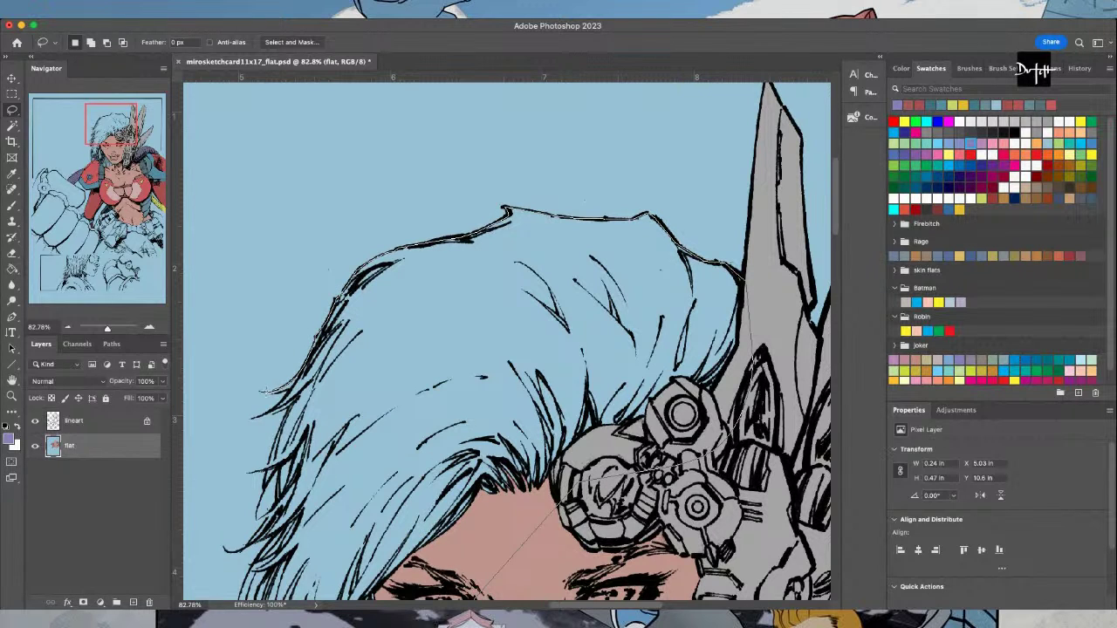
mouse_move(262, 393)
left_mouse_down()
mouse_move(252, 416)
mouse_move(278, 470)
mouse_move(262, 601)
left_mouse_up()
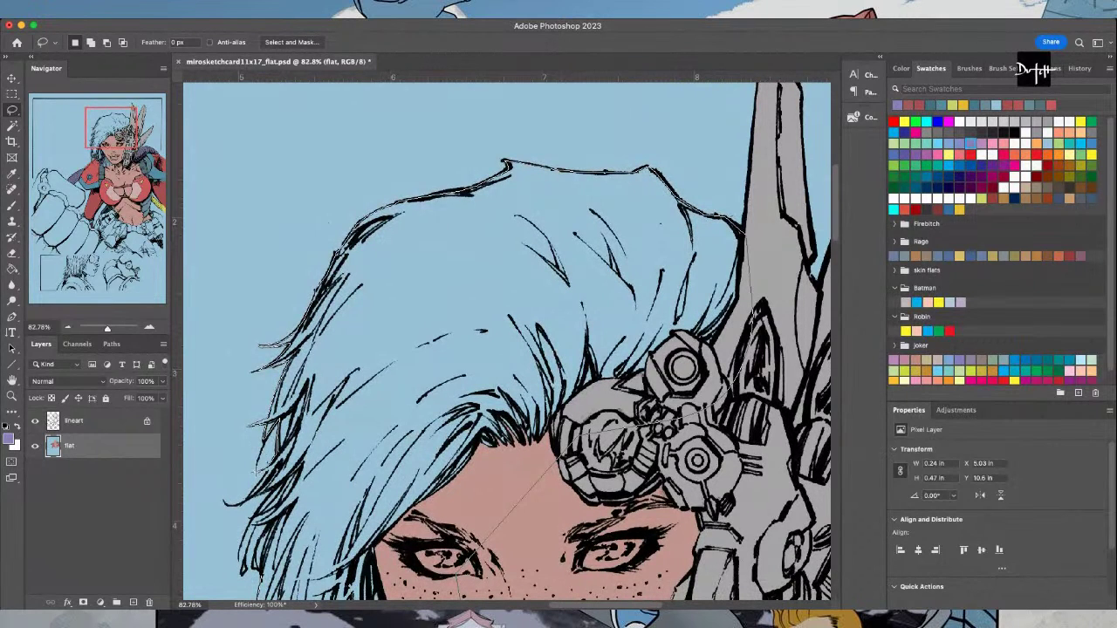
mouse_move(268, 471)
left_mouse_down()
mouse_move(241, 503)
mouse_move(262, 503)
mouse_move(248, 522)
left_mouse_up()
mouse_move(242, 563)
left_mouse_down()
mouse_move(253, 528)
mouse_move(264, 534)
mouse_move(248, 567)
mouse_move(253, 559)
left_mouse_up()
key("g")
left_click(349, 288)
Refill the selected hair with a darker purple and deselect it
scroll(349, 288, "down", 3)
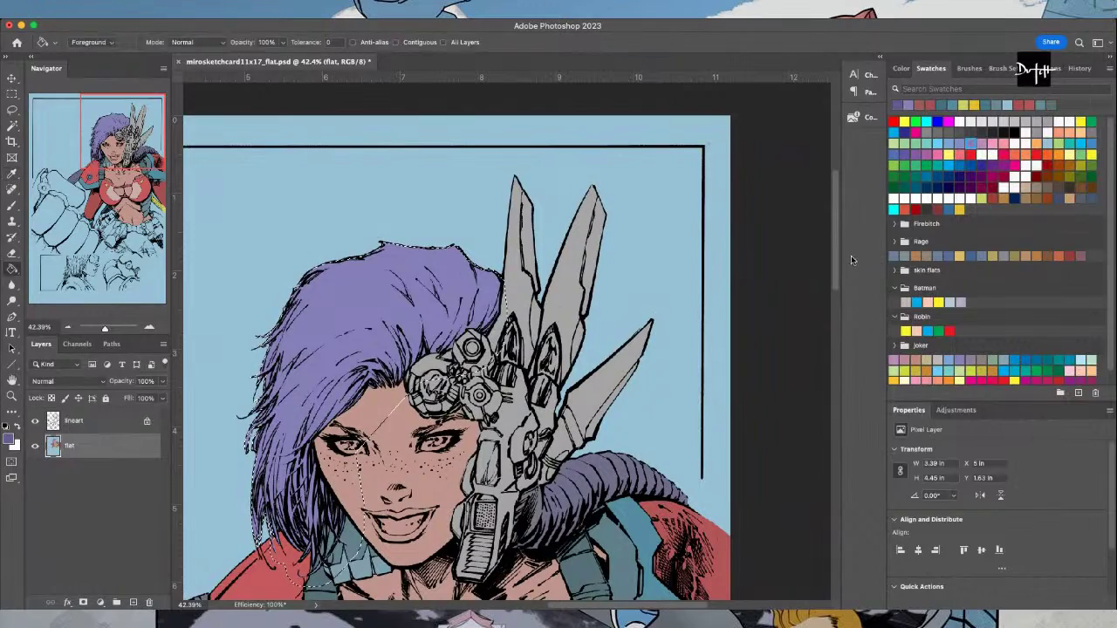
left_click(313, 321)
key("l")
key("ctrl+d")
Lasso the small missed gaps between the fringe strands at the forehead hairline and fill them with the hair purple
scroll(365, 428, "up", 5)
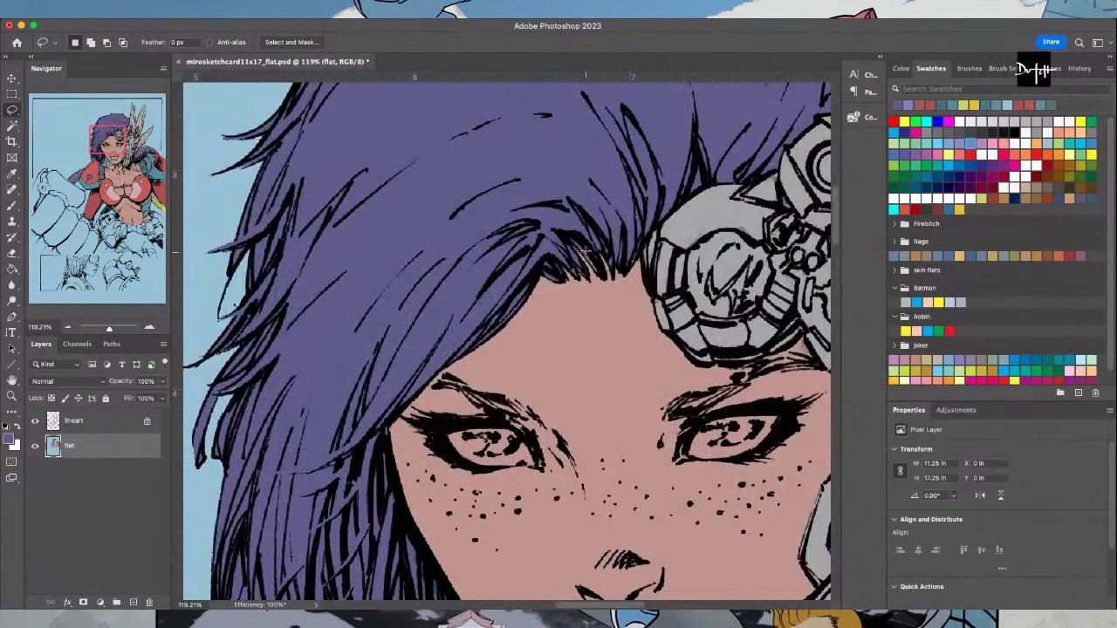
scroll(584, 252, "up", 3)
mouse_move(570, 235)
left_mouse_down()
mouse_move(616, 303)
mouse_move(565, 277)
left_mouse_up()
left_click_drag(664, 260, 673, 237)
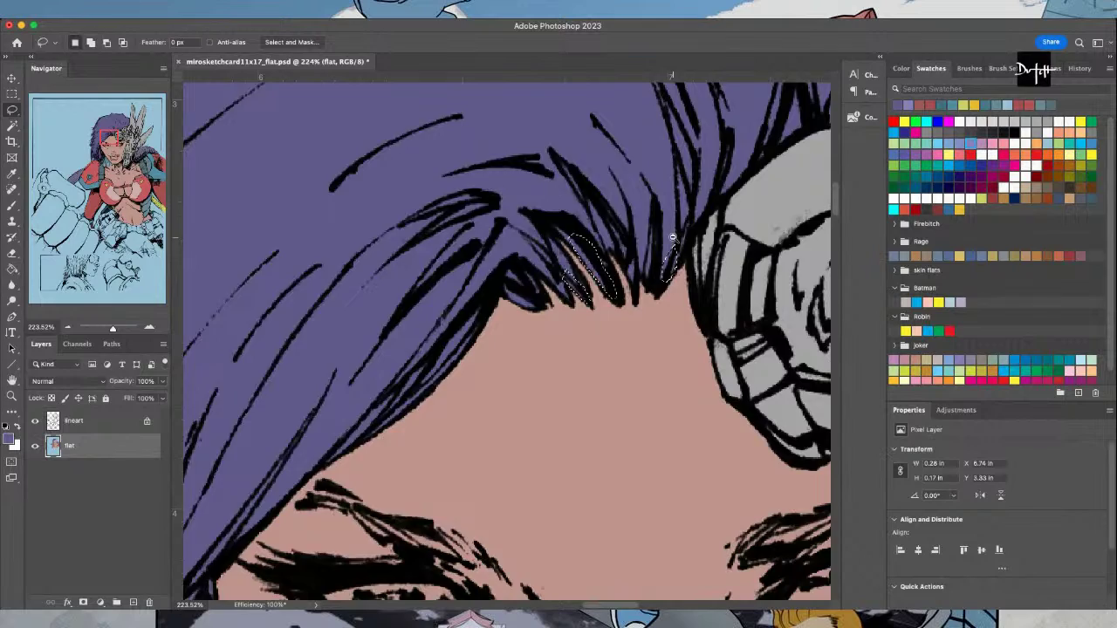
Lasso the eyebrow on the hair side of the face, including its small missed gap, and fill it with the hair purple
scroll(672, 237, "down", 5)
scroll(673, 237, "up", 2)
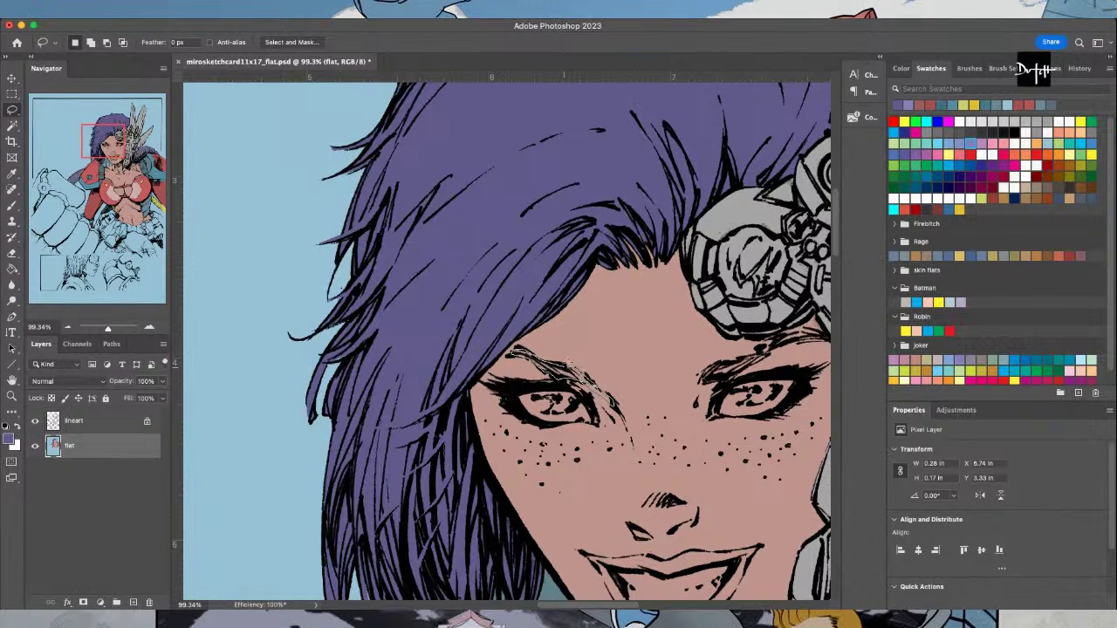
key("g")
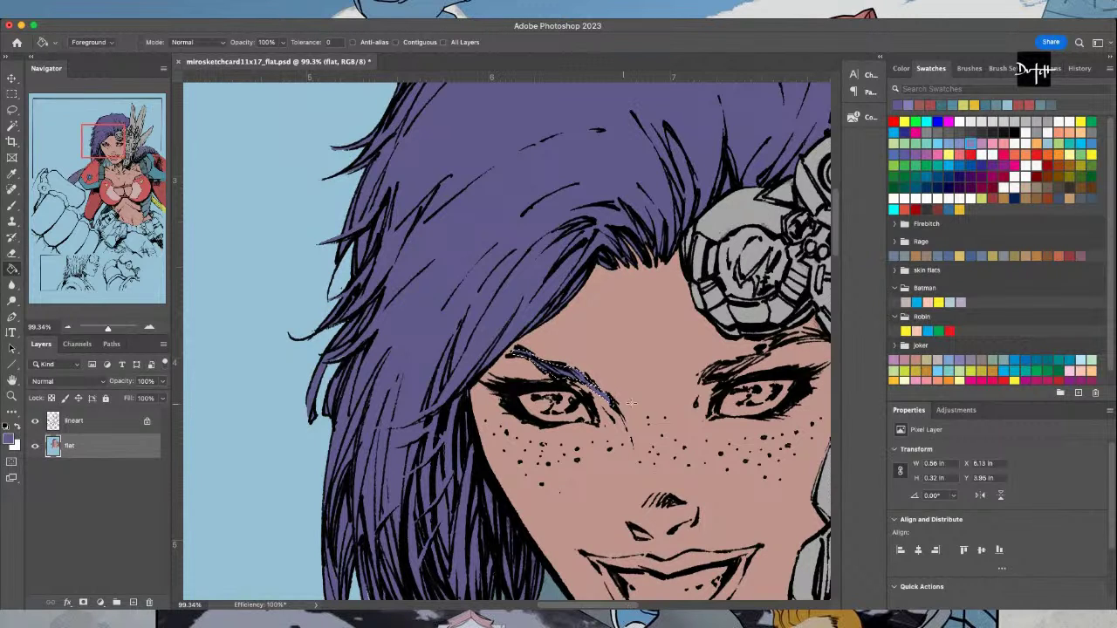
key("ctrl+d")
key("l")
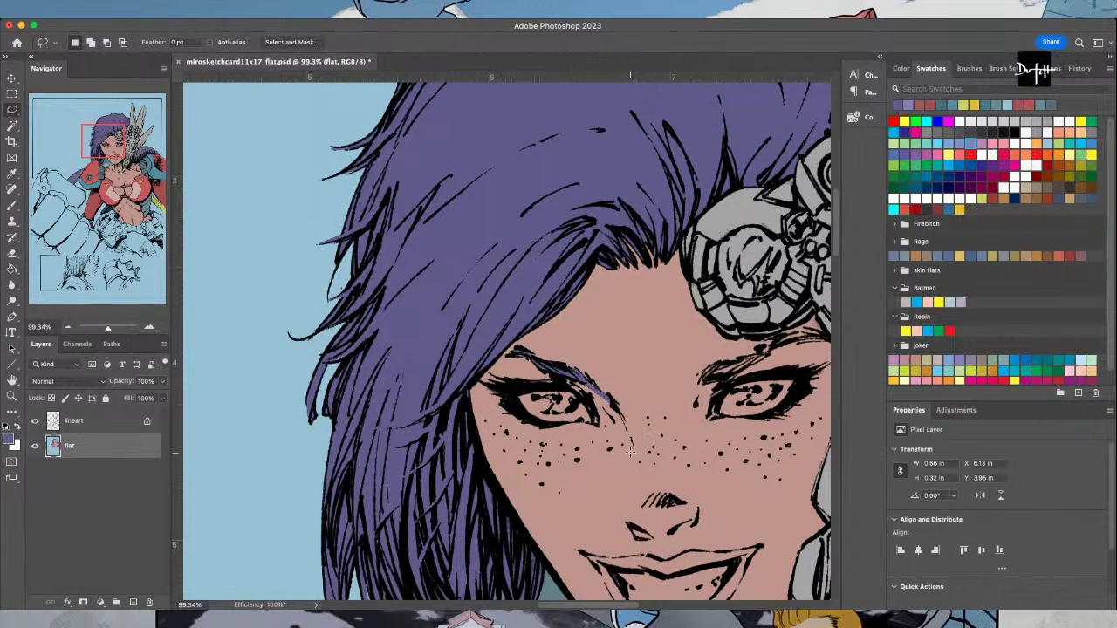
scroll(584, 385, "up", 3)
left_click_drag(609, 394, 585, 377)
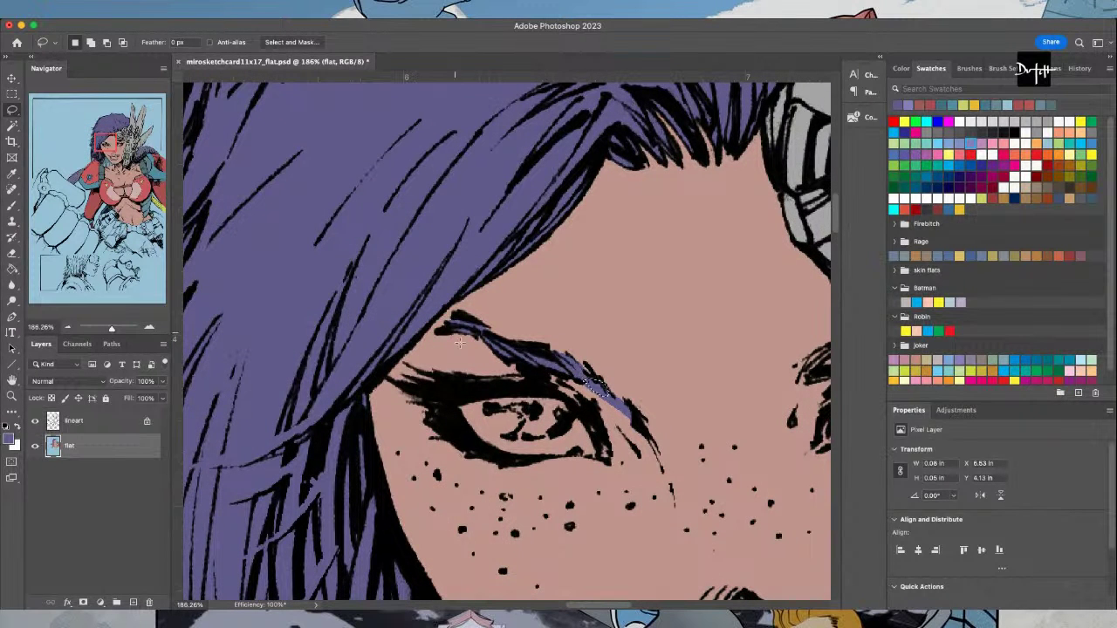
Lasso the eyebrow beneath the headgear and fill it with the same dark purple
scroll(474, 360, "right", 10)
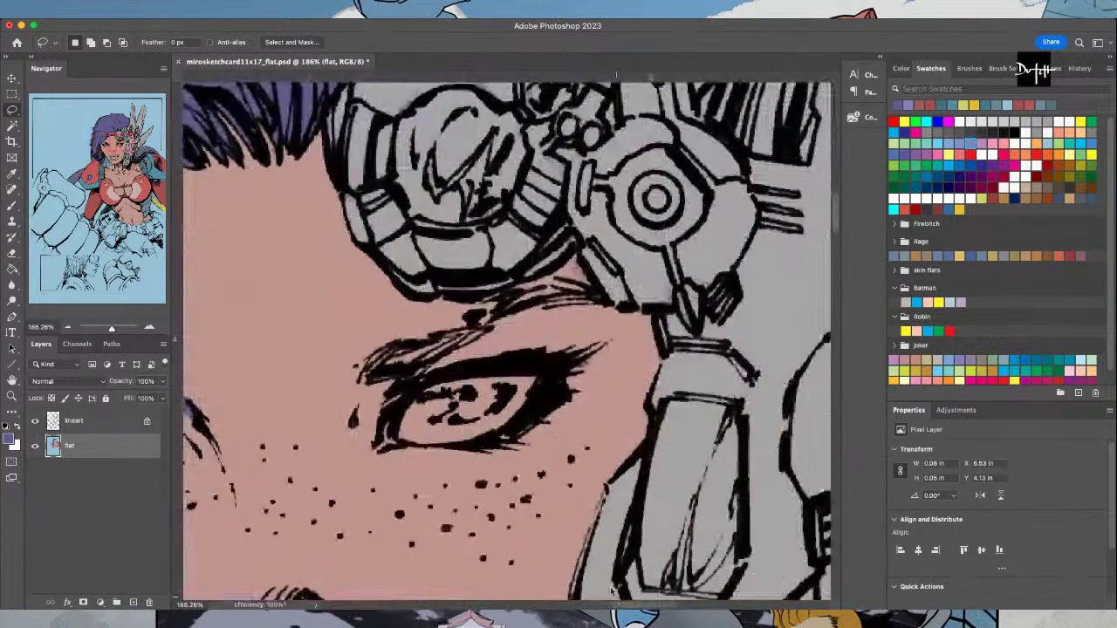
mouse_move(473, 312)
left_mouse_down()
mouse_move(346, 357)
mouse_move(374, 349)
mouse_move(361, 383)
mouse_move(411, 377)
mouse_move(440, 345)
mouse_move(461, 347)
mouse_move(490, 322)
mouse_move(605, 300)
mouse_move(546, 267)
mouse_move(555, 278)
mouse_move(522, 276)
mouse_move(484, 311)
left_mouse_up()
key("alt+BackSpace")
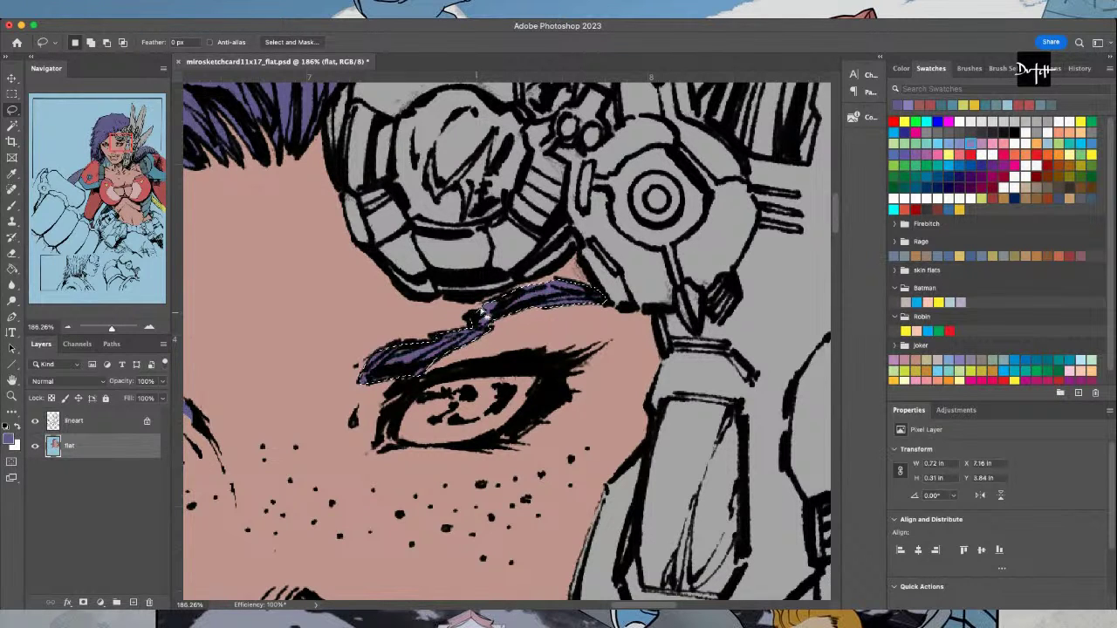
Sample a light grey, then lasso the inside of both eyes and fill them with it
key("i")
left_click(615, 286)
key("l")
mouse_move(539, 381)
left_mouse_down()
mouse_move(443, 378)
mouse_move(374, 445)
mouse_move(503, 433)
mouse_move(536, 401)
left_mouse_up()
key("g")
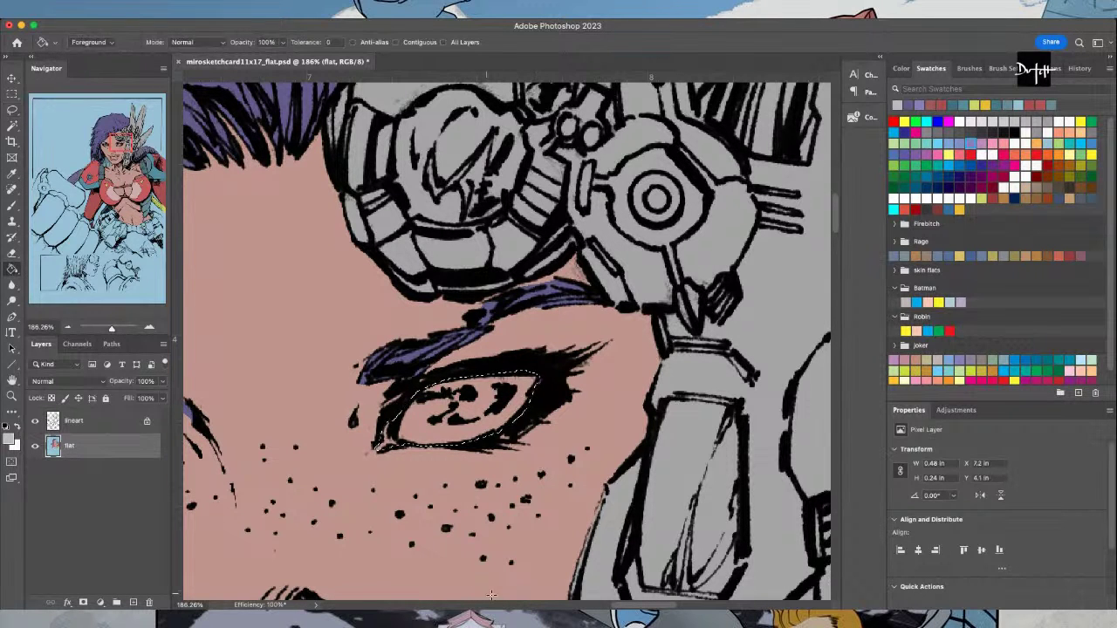
scroll(507, 341, "left", 5)
scroll(471, 397, "left", 2)
key("l")
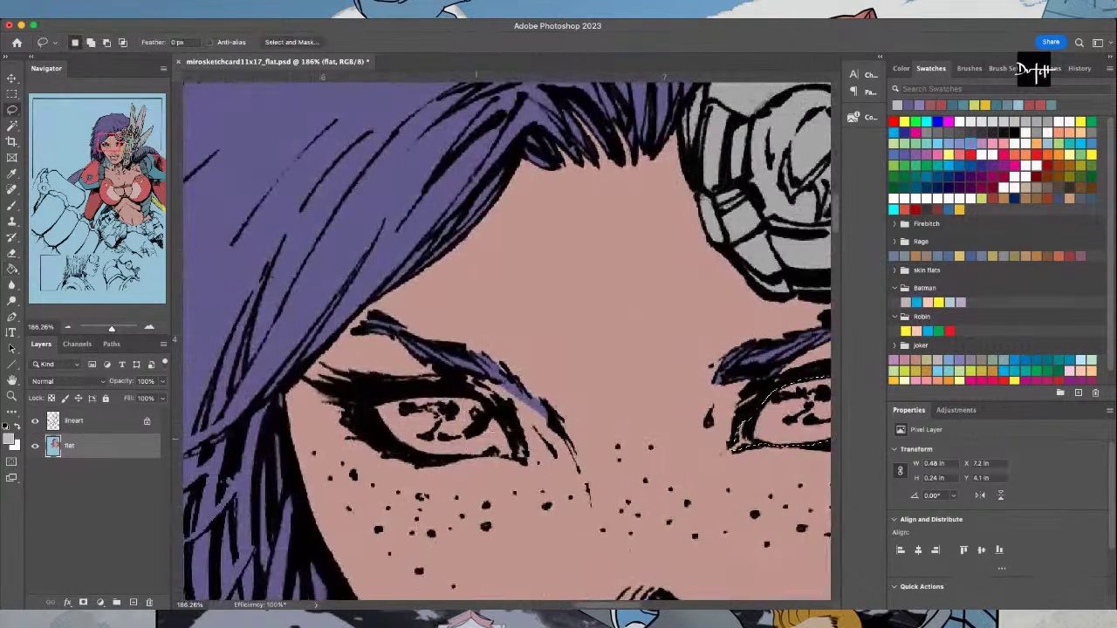
mouse_move(470, 395)
left_mouse_down()
mouse_move(370, 405)
mouse_move(382, 433)
mouse_move(419, 454)
mouse_move(524, 461)
mouse_move(515, 436)
left_mouse_up()
key("g")
left_click(511, 434)
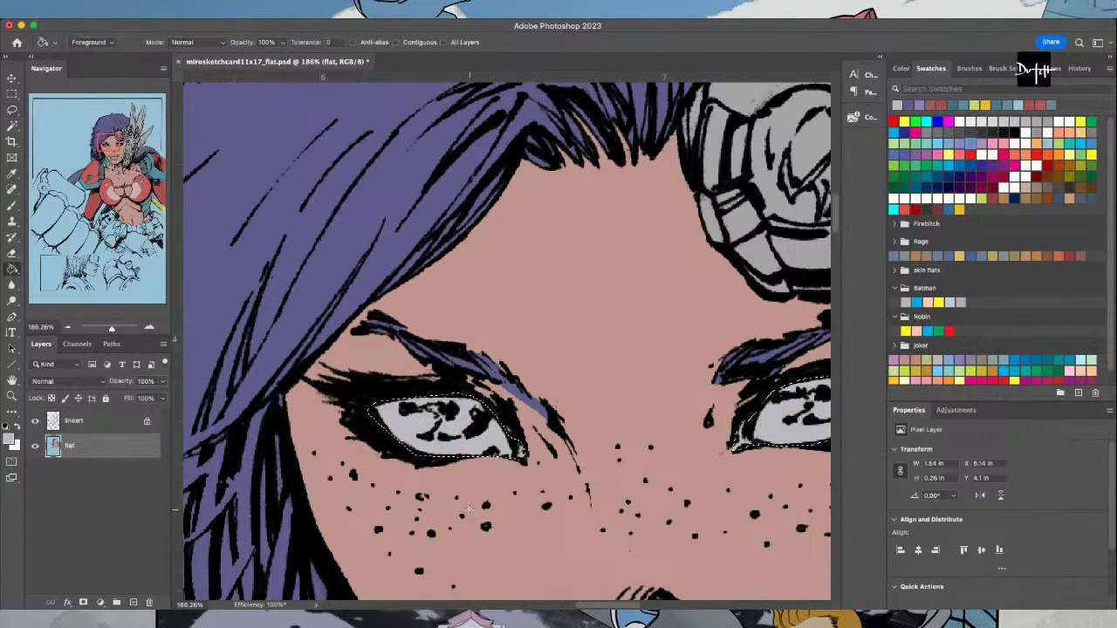
Lasso the teeth inside the open mouth and fill them with the same light grey
left_click_drag(838, 226, 837, 260)
key("l")
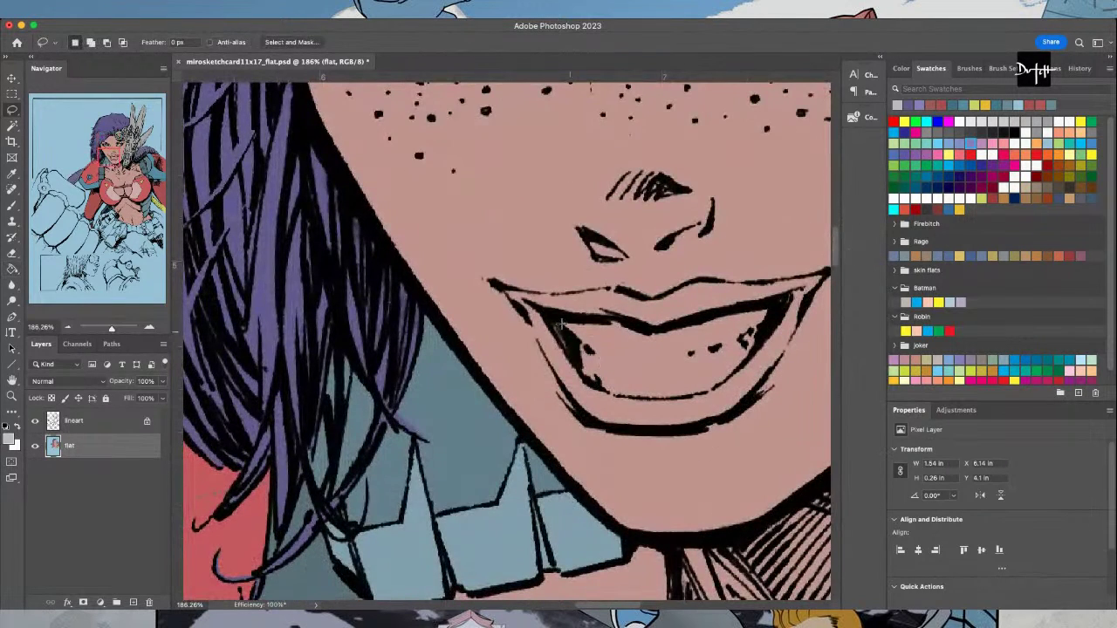
mouse_move(563, 350)
left_mouse_down()
mouse_move(609, 395)
mouse_move(689, 398)
mouse_move(738, 372)
mouse_move(786, 306)
mouse_move(655, 329)
mouse_move(600, 310)
mouse_move(607, 319)
mouse_move(549, 310)
left_mouse_up()
key("alt+BackSpace")
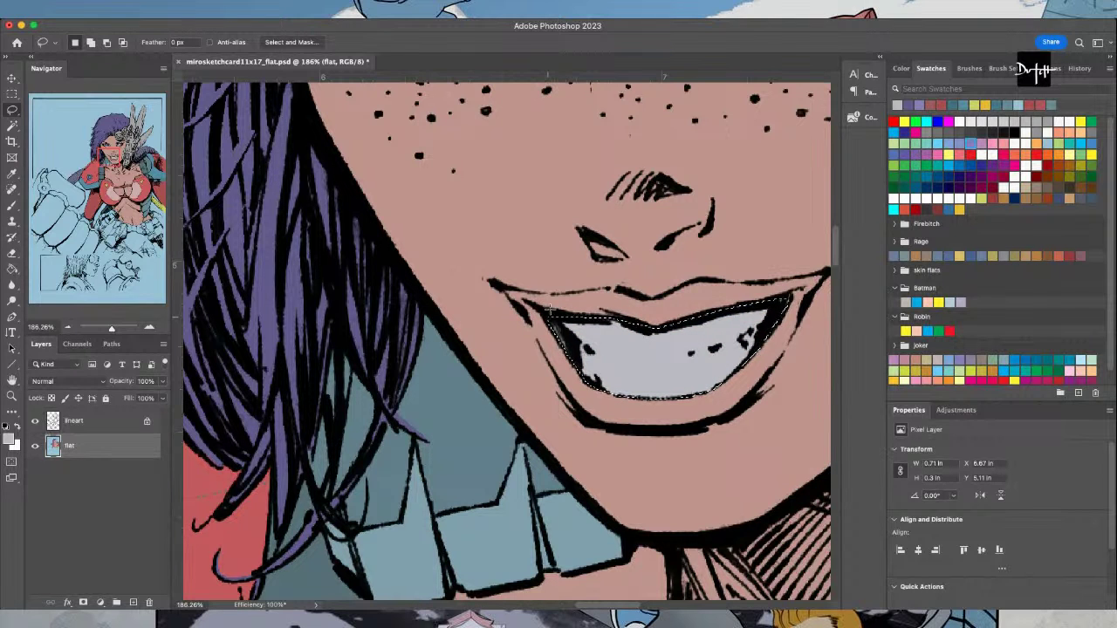
Sample the hair's purple, then lasso and fill the small missed strands at the hair's lower ends beside the neck
key("i")
left_click(289, 301)
key("l")
mouse_move(311, 403)
left_mouse_down()
mouse_move(315, 453)
mouse_move(304, 477)
mouse_move(294, 405)
left_mouse_up()
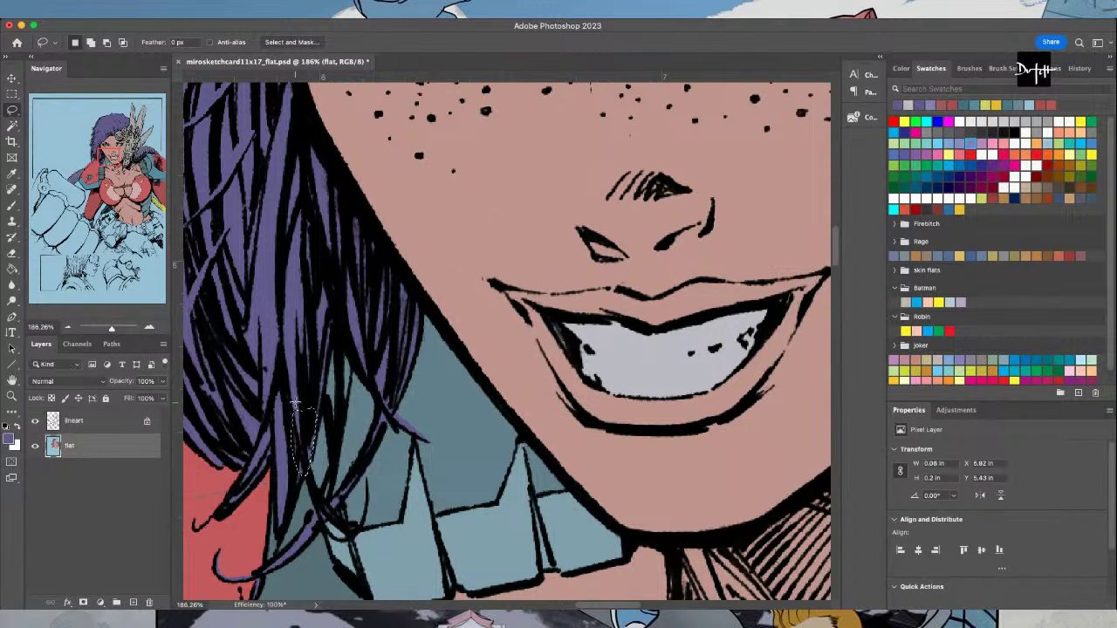
mouse_move(398, 375)
left_mouse_down()
mouse_move(390, 403)
mouse_move(400, 357)
left_mouse_up()
scroll(401, 357, "down", 1)
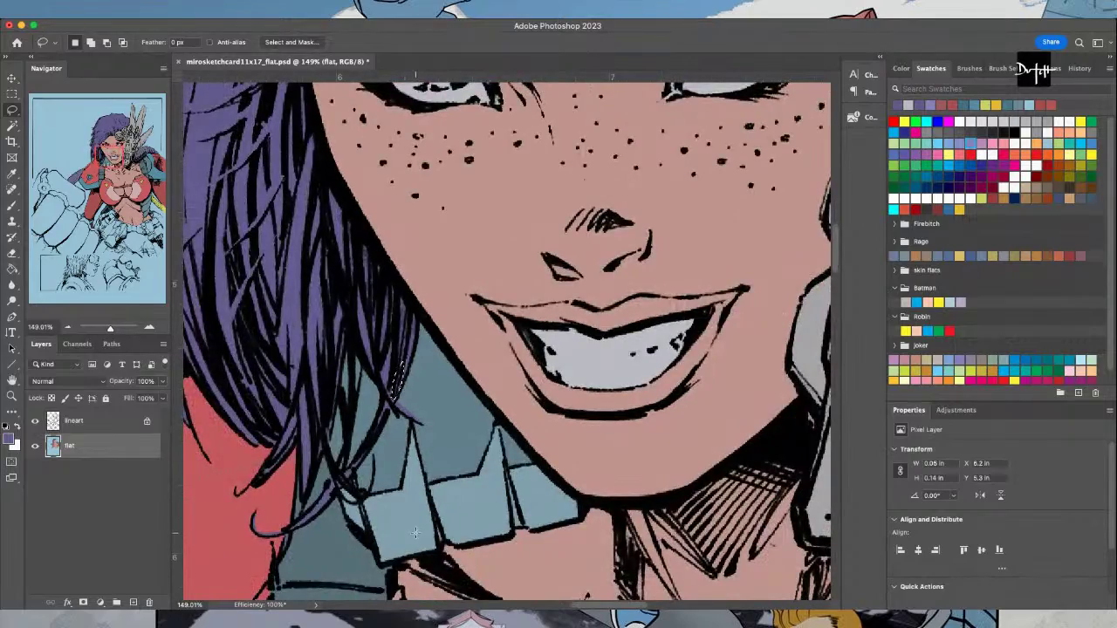
scroll(416, 538, "down", 2)
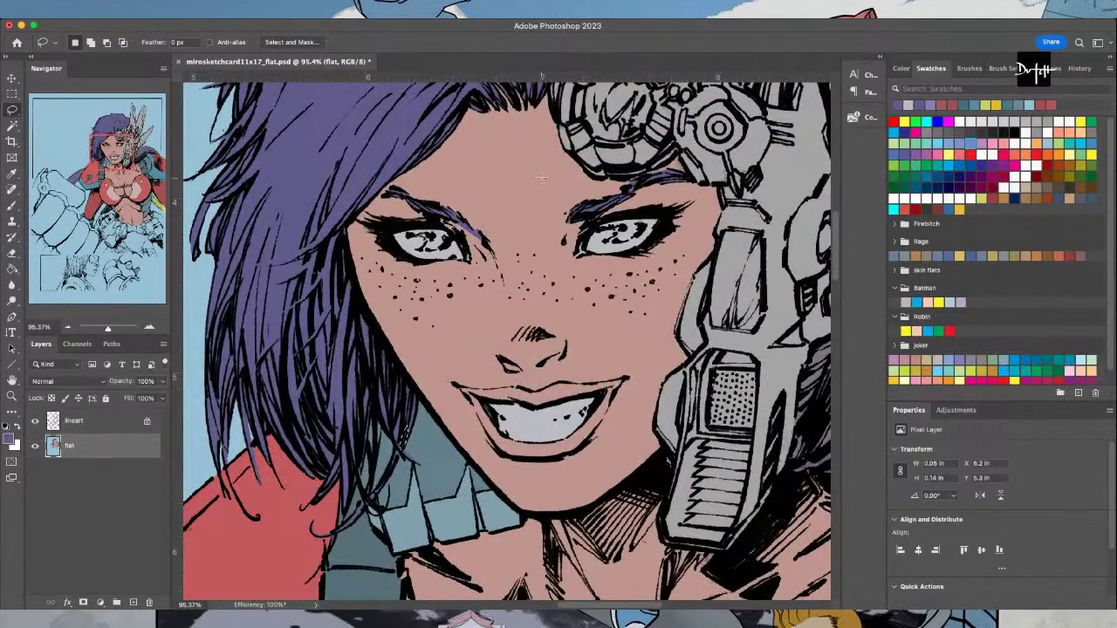
Choose the green swatch, then lasso the iris of each eye and fill both with green
left_click(926, 166)
scroll(410, 239, "up", 1)
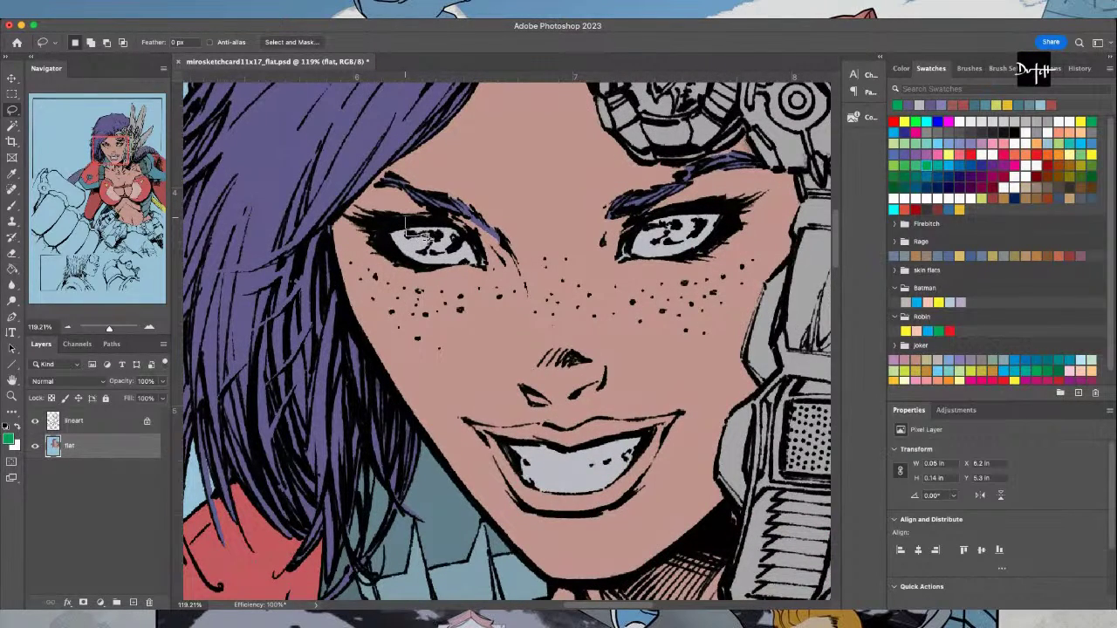
mouse_move(407, 230)
left_mouse_down()
mouse_move(458, 251)
mouse_move(389, 176)
mouse_move(401, 190)
left_mouse_up()
key("g")
left_click(439, 241)
key("l")
key("ctrl+d")
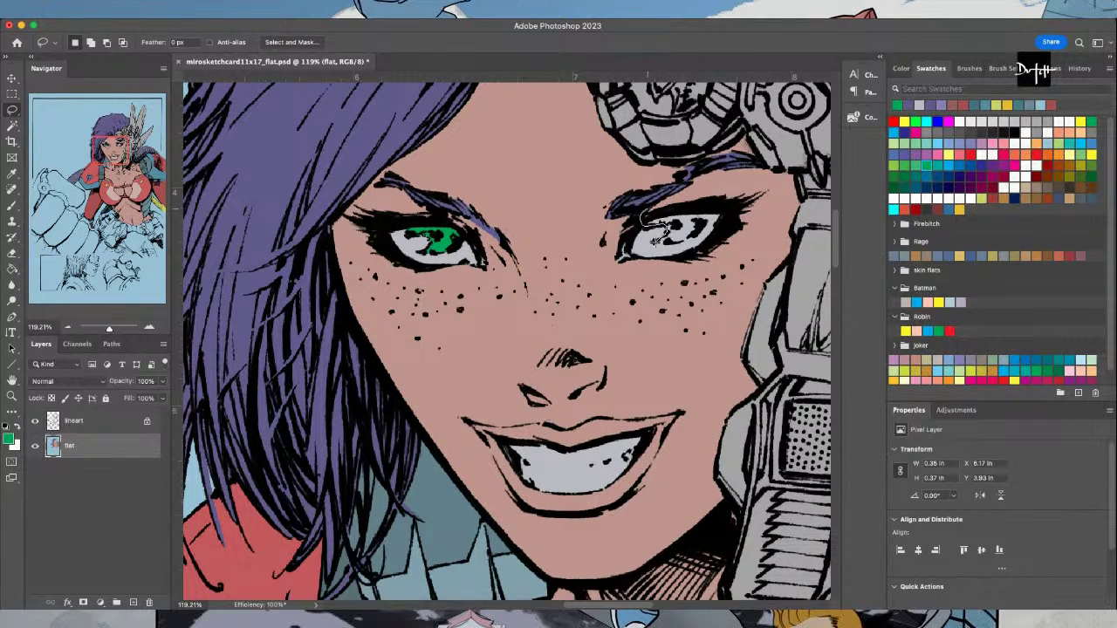
mouse_move(672, 243)
left_mouse_down()
mouse_move(706, 211)
mouse_move(635, 192)
mouse_move(644, 222)
left_mouse_up()
key("g")
key("alt+BackSpace")
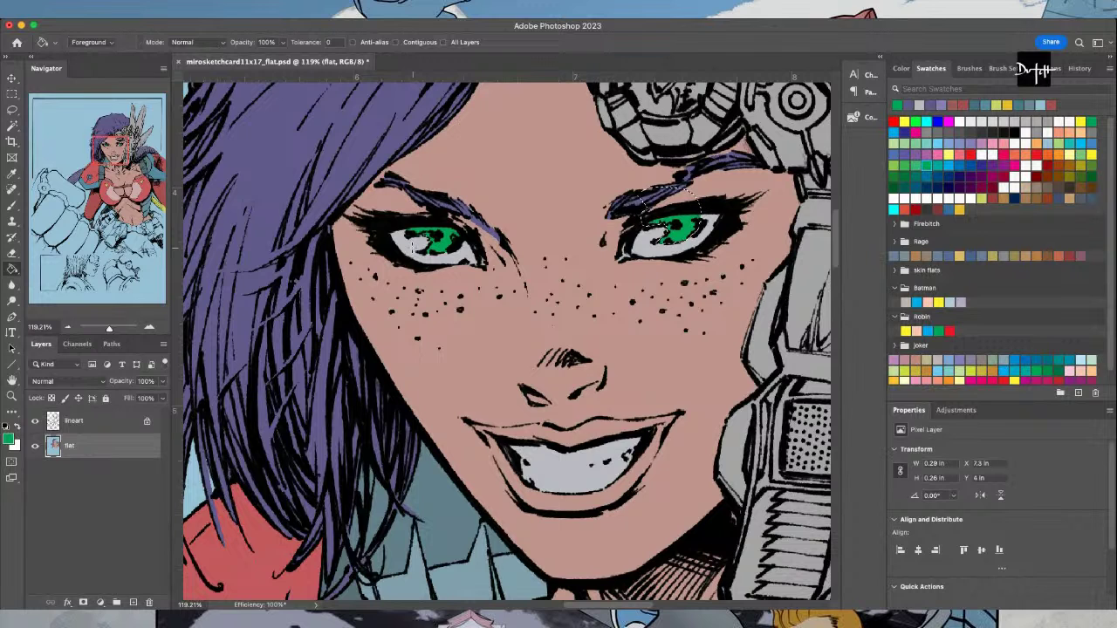
Sample the skin tone, shift it to a darker reddish brown, then lasso the lips around the teeth, fill them and deselect
key("i")
left_click(534, 374)
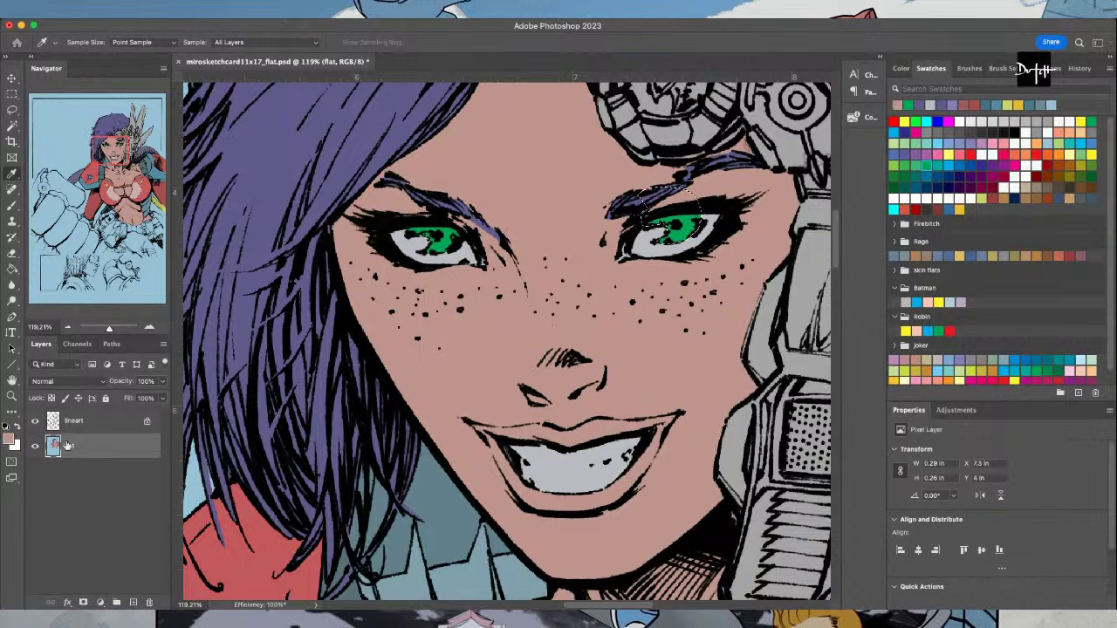
key("l")
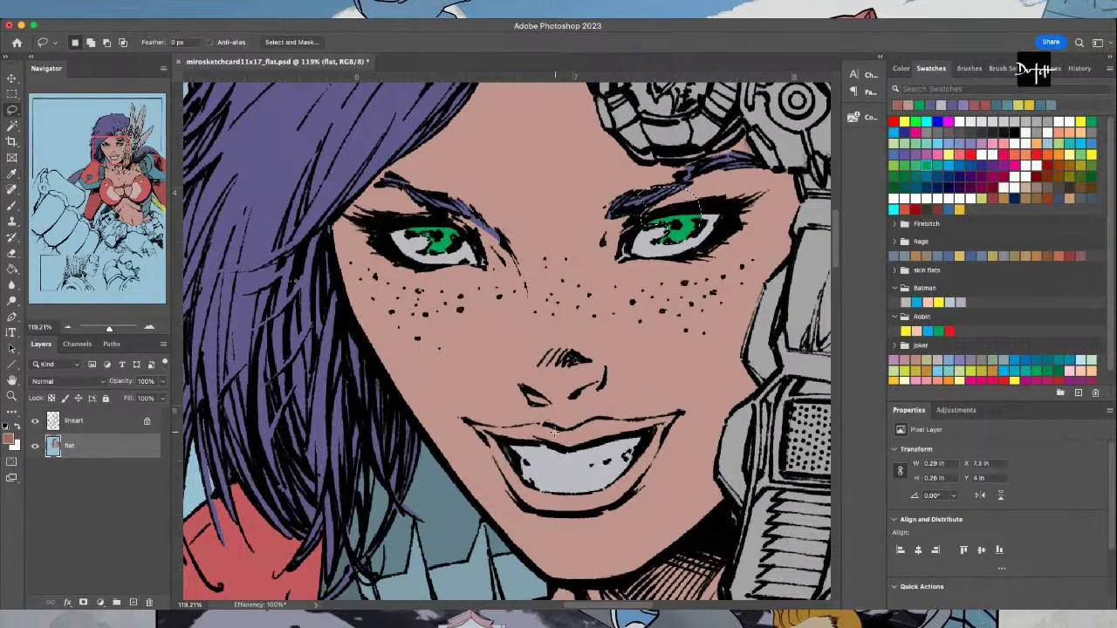
scroll(546, 425, "up", 2)
mouse_move(538, 424)
left_mouse_down()
mouse_move(449, 422)
mouse_move(521, 527)
mouse_move(607, 538)
mouse_move(662, 495)
mouse_move(706, 410)
mouse_move(607, 423)
mouse_move(630, 416)
mouse_move(605, 411)
mouse_move(559, 427)
left_mouse_up()
left_click(12, 268)
left_click(401, 345)
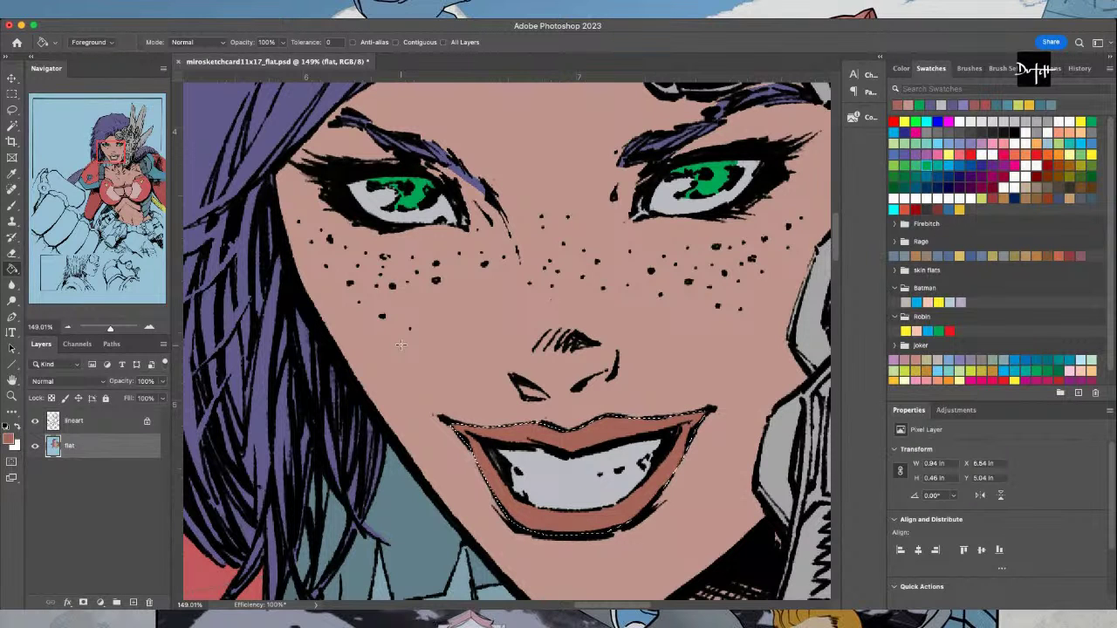
key("l")
left_click(451, 381)
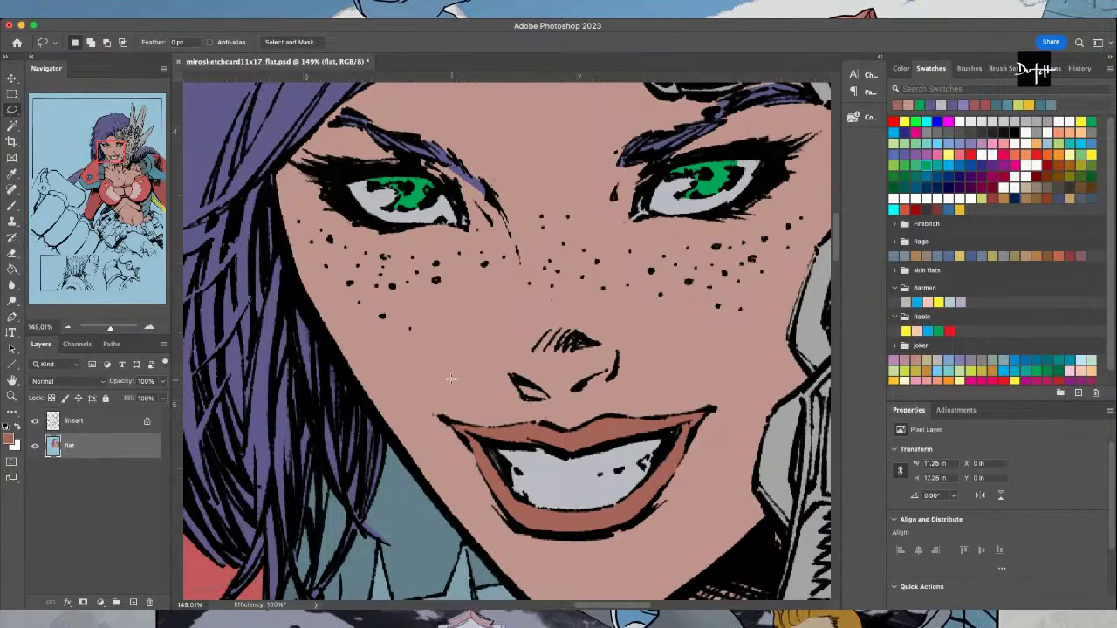
scroll(451, 379, "down", 5)
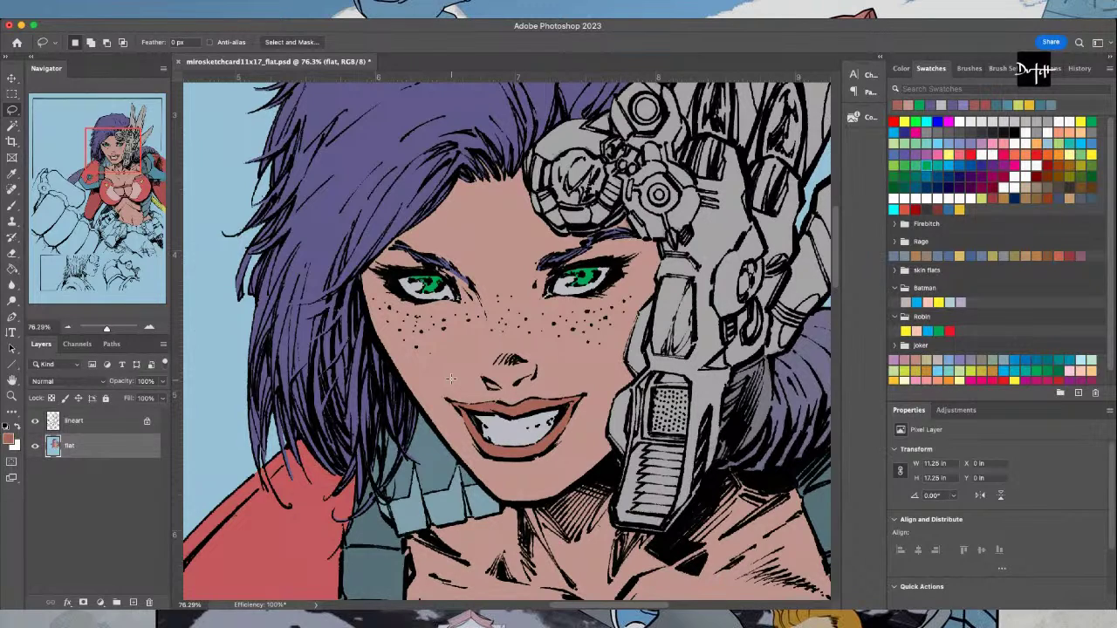
scroll(451, 378, "down", 2)
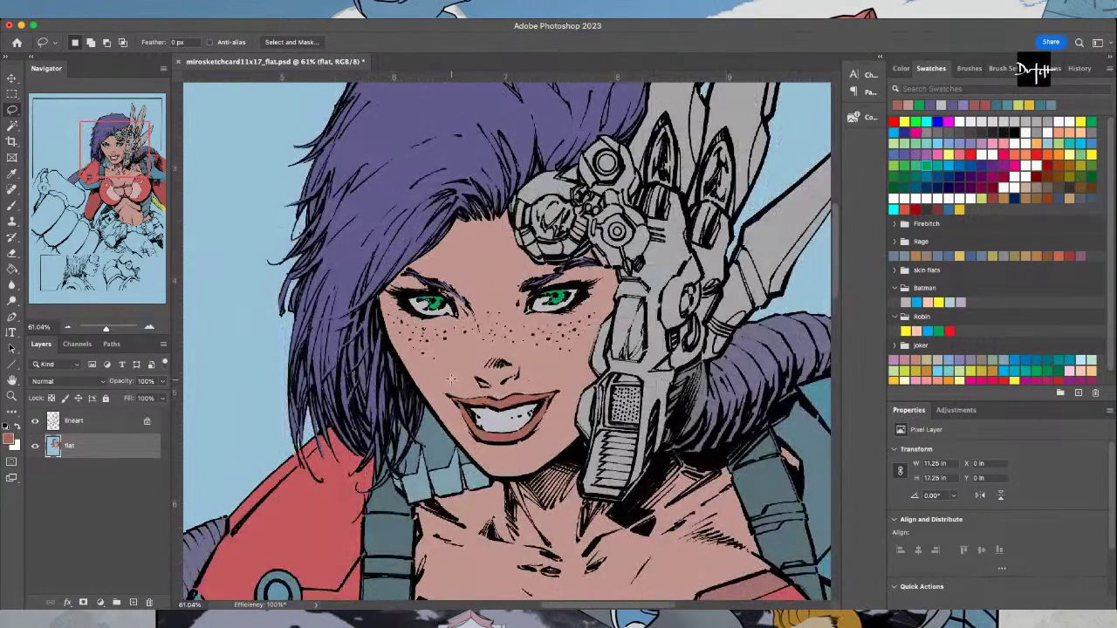
Sample the headgear's grey, shift it to a brownish grey, then lasso the dotted grille beside the mouth and fill it
scroll(451, 378, "up", 2)
key("i")
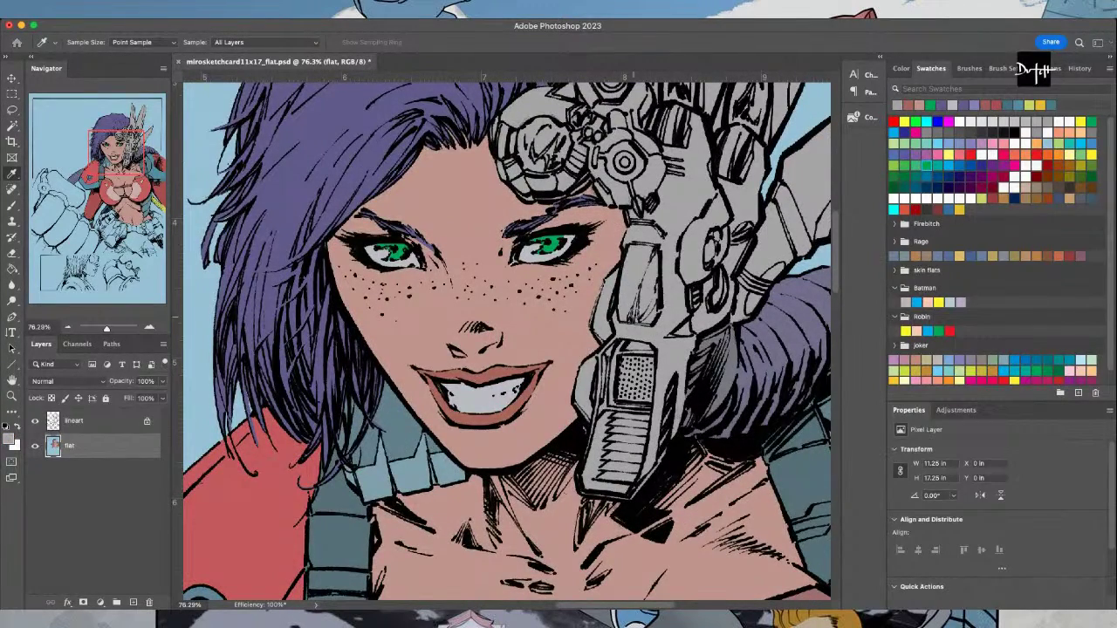
key("l")
scroll(629, 384, "up", 3)
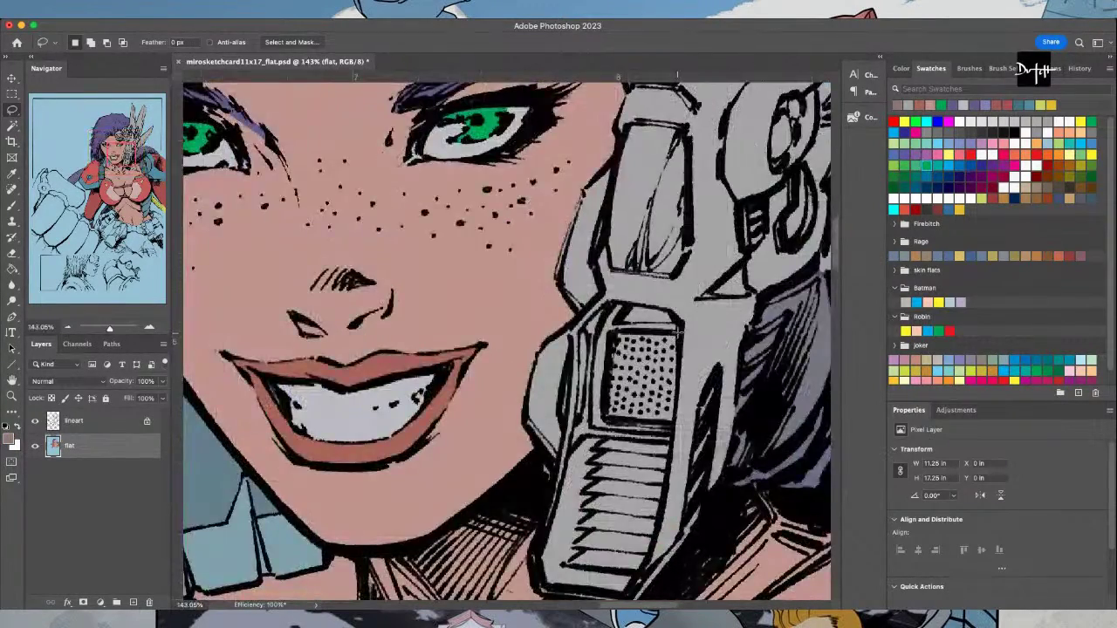
mouse_move(642, 329)
left_mouse_down()
mouse_move(607, 333)
mouse_move(608, 421)
mouse_move(679, 425)
mouse_move(679, 325)
mouse_move(682, 334)
left_mouse_up()
key("alt+BackSpace")
scroll(602, 282, "down", 2)
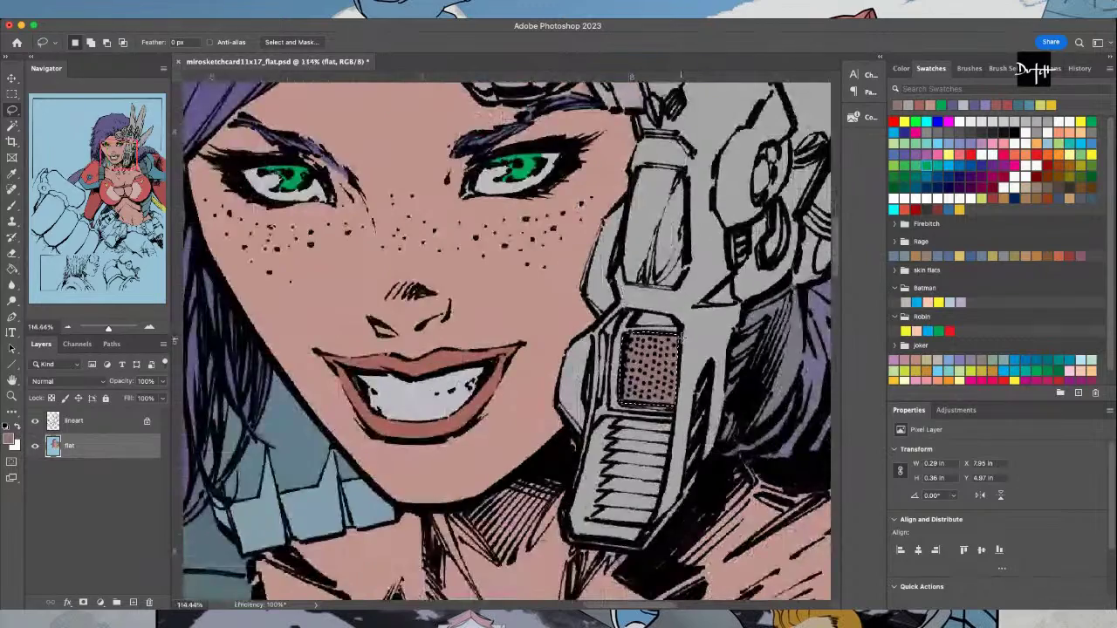
Lasso the narrow sliver along the headgear's cheek-side edge and fill it with the headgear's light grey
scroll(602, 281, "up", 3)
mouse_move(559, 155)
left_mouse_down()
mouse_move(531, 222)
mouse_move(529, 236)
mouse_move(544, 237)
left_mouse_up()
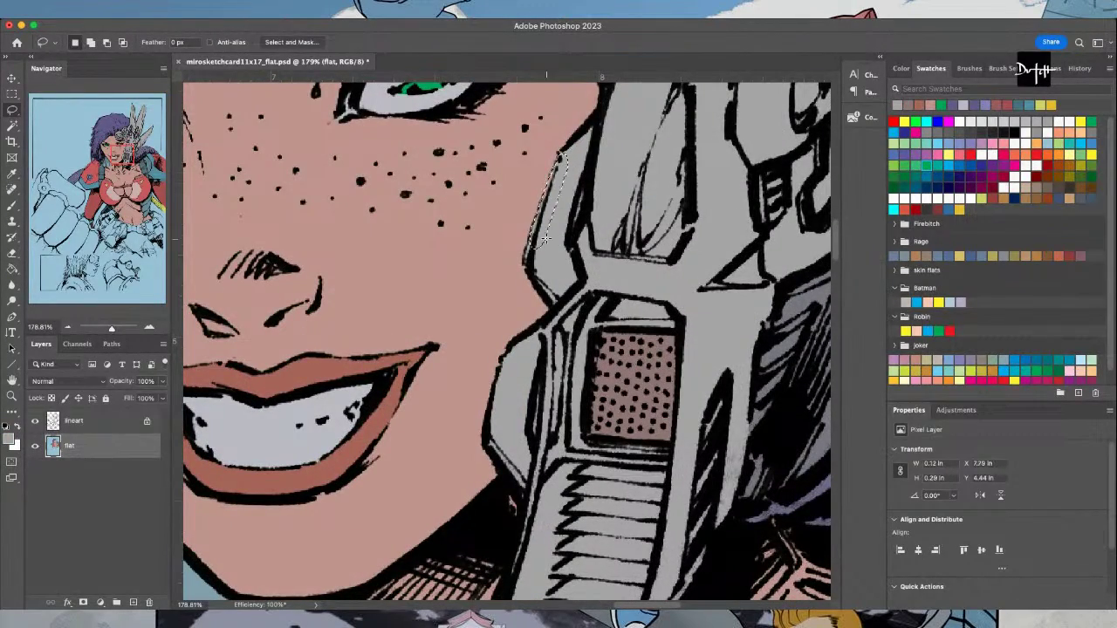
scroll(544, 238, "down", 2)
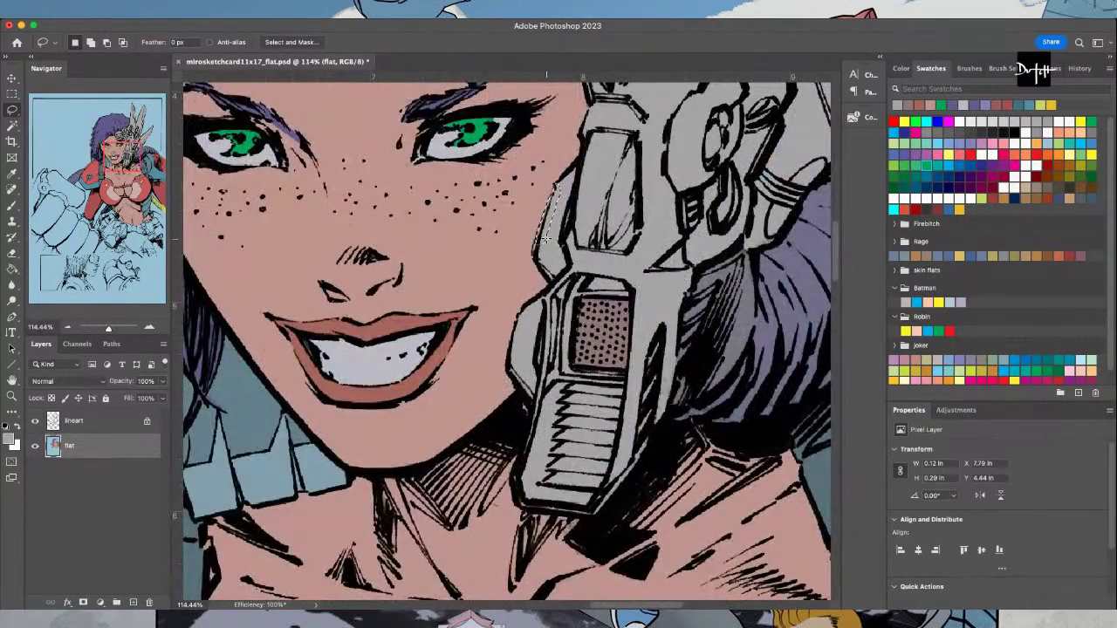
Lasso the louvred vents below the dotted grille and fill them with the brownish grey
key("i")
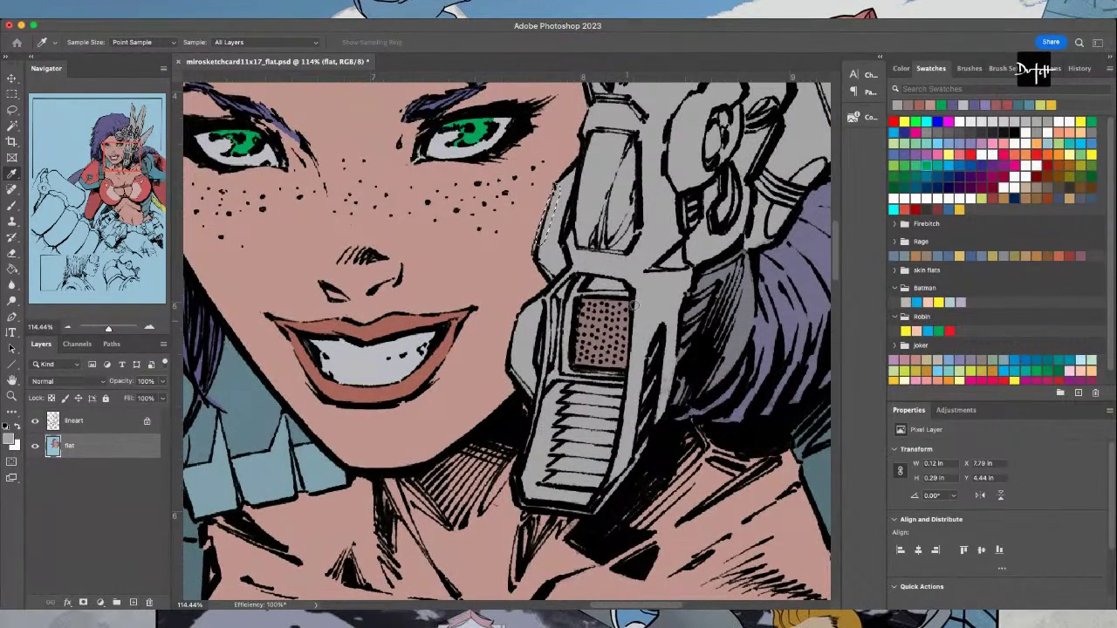
key("l")
mouse_move(569, 384)
left_mouse_down()
mouse_move(543, 485)
mouse_move(601, 490)
mouse_move(625, 395)
mouse_move(571, 384)
left_mouse_up()
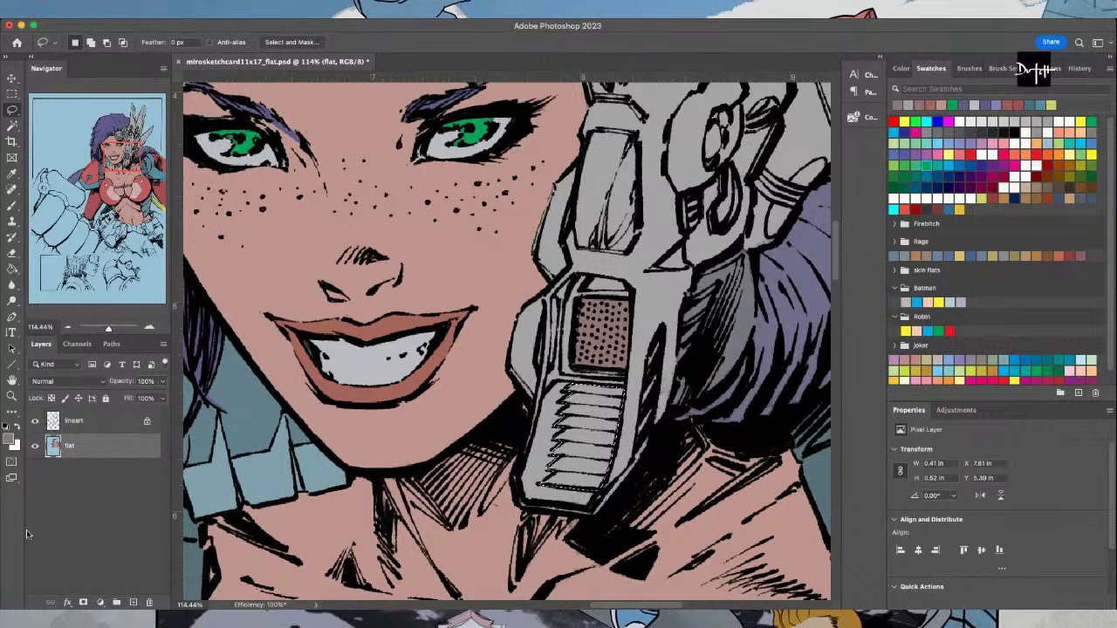
Lasso the casing around the lower end of the vents and bucket-fill that jaw section with sampled, darkened brownish grey
key("i")
left_click(518, 377)
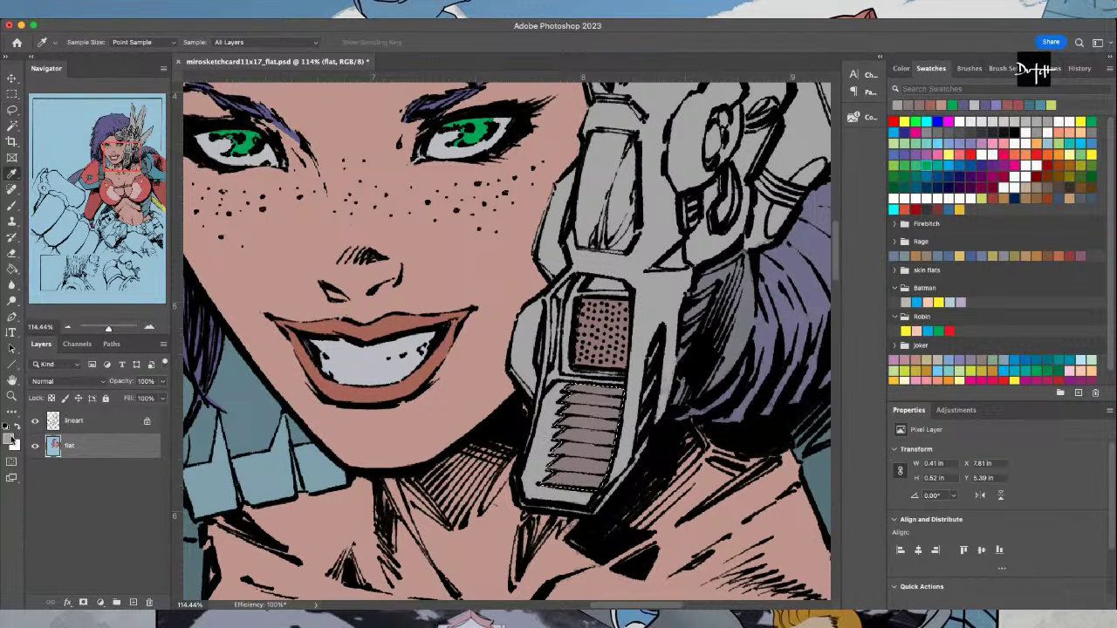
key("l")
key("ctrl+d")
mouse_move(572, 381)
left_mouse_down()
mouse_move(543, 383)
mouse_move(532, 407)
mouse_move(539, 400)
mouse_move(518, 485)
mouse_move(528, 502)
mouse_move(593, 506)
mouse_move(590, 401)
left_mouse_up()
left_click(12, 269)
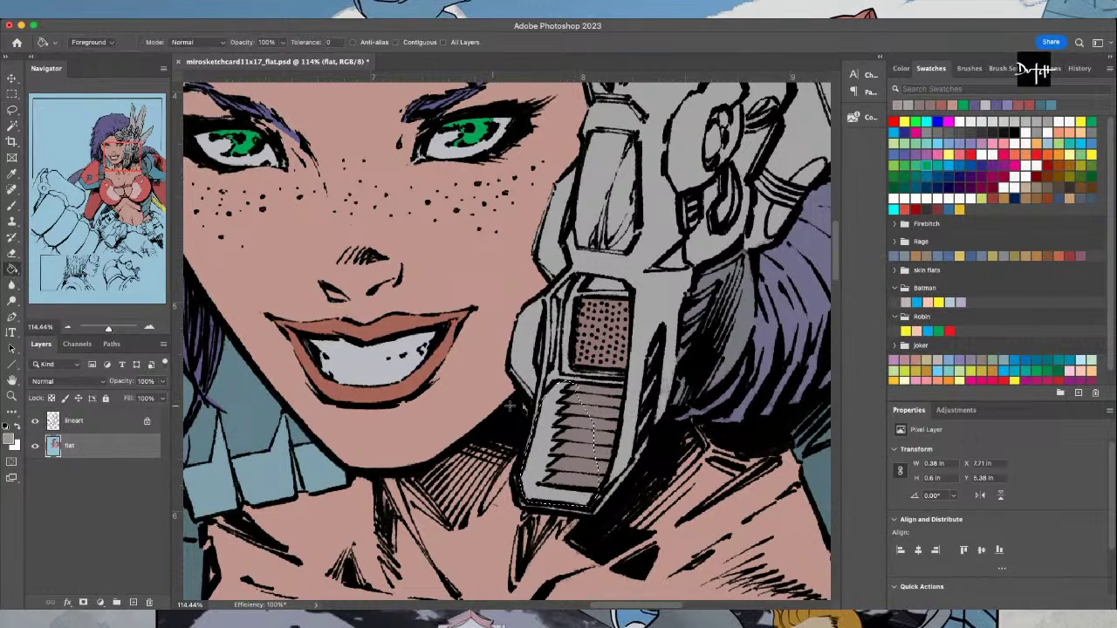
scroll(439, 569, "down", 5)
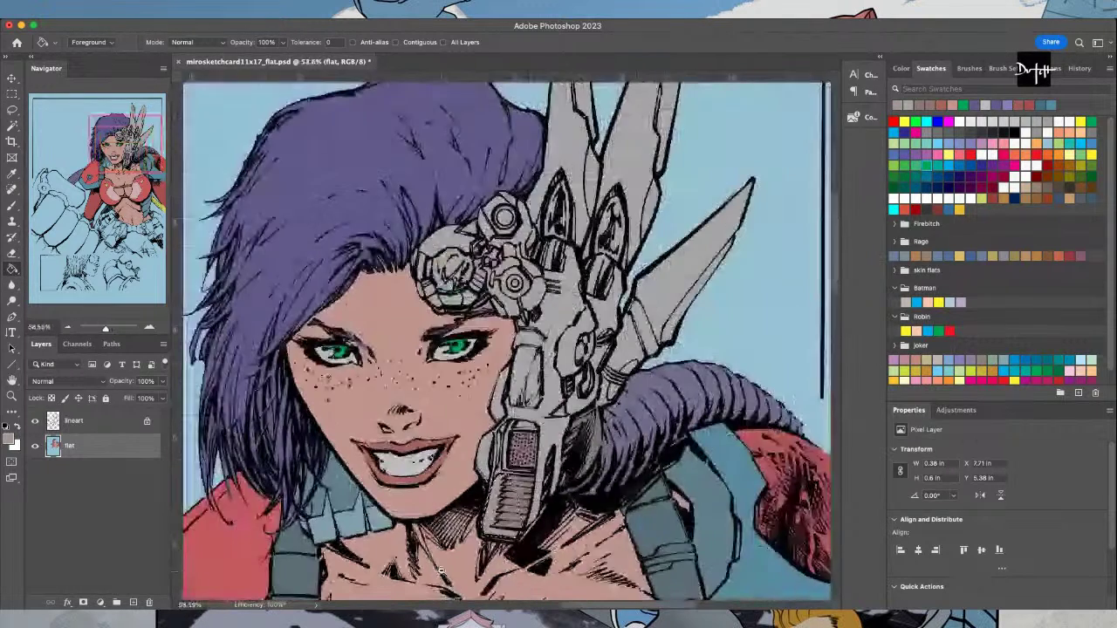
key("i")
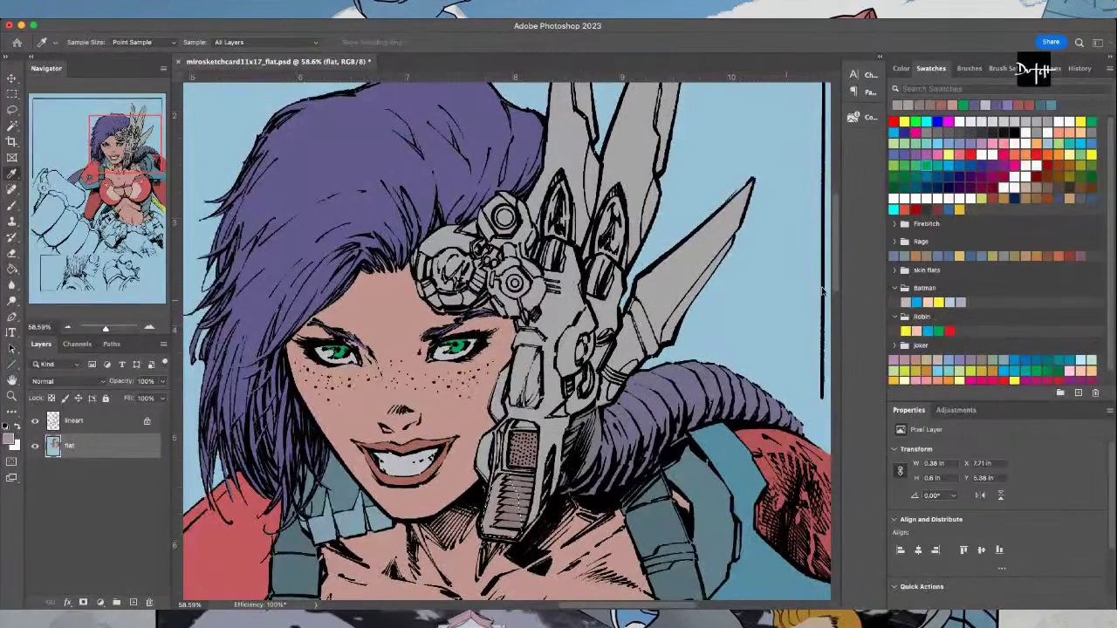
key("g")
left_click(496, 501)
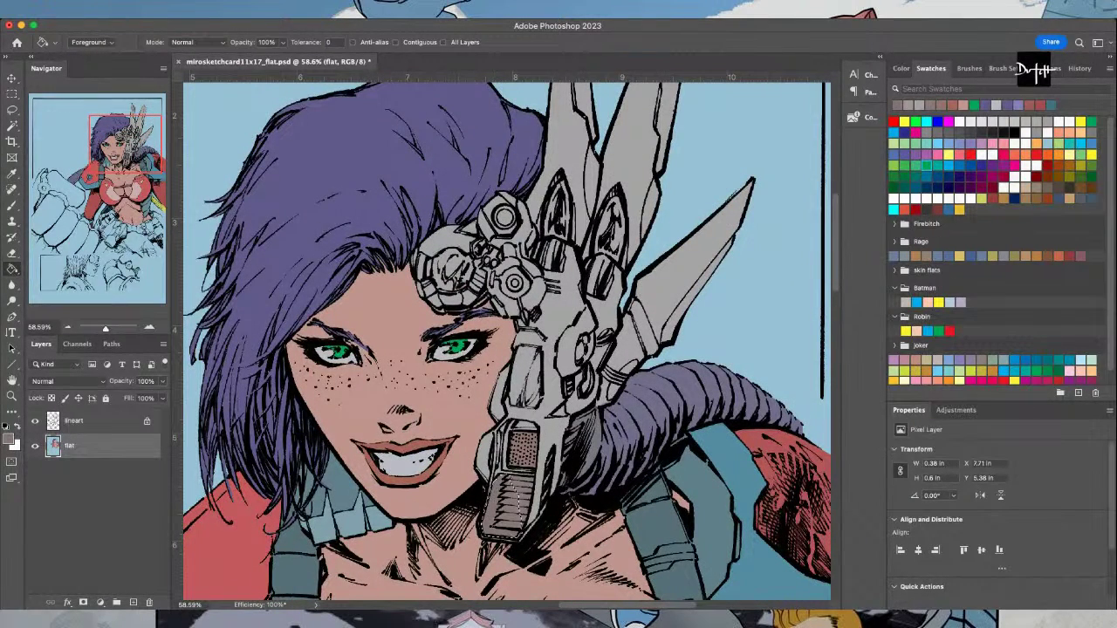
Sample the background's light blue, darken it slightly, then lasso the round lens of the forehead disc and fill it
key("i")
left_click(703, 335)
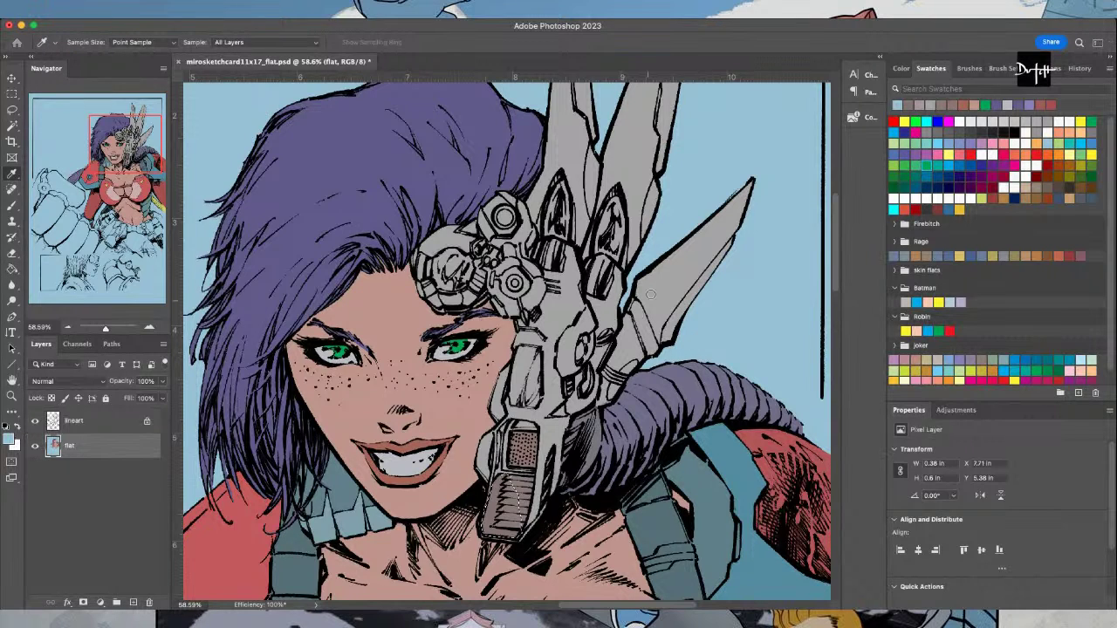
key("l")
scroll(448, 254, "up", 3)
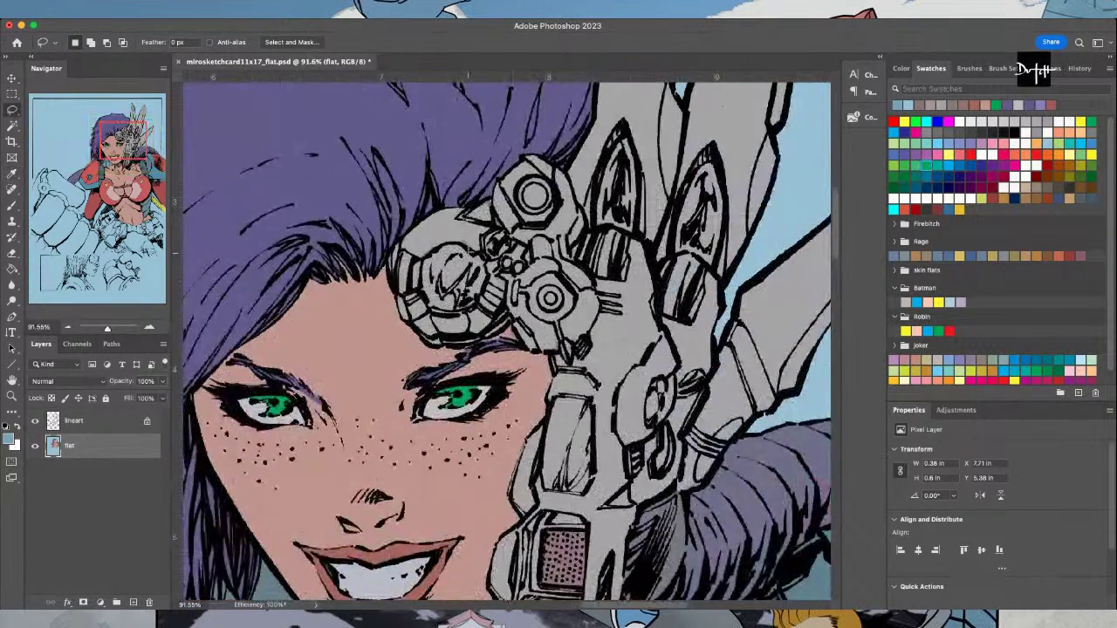
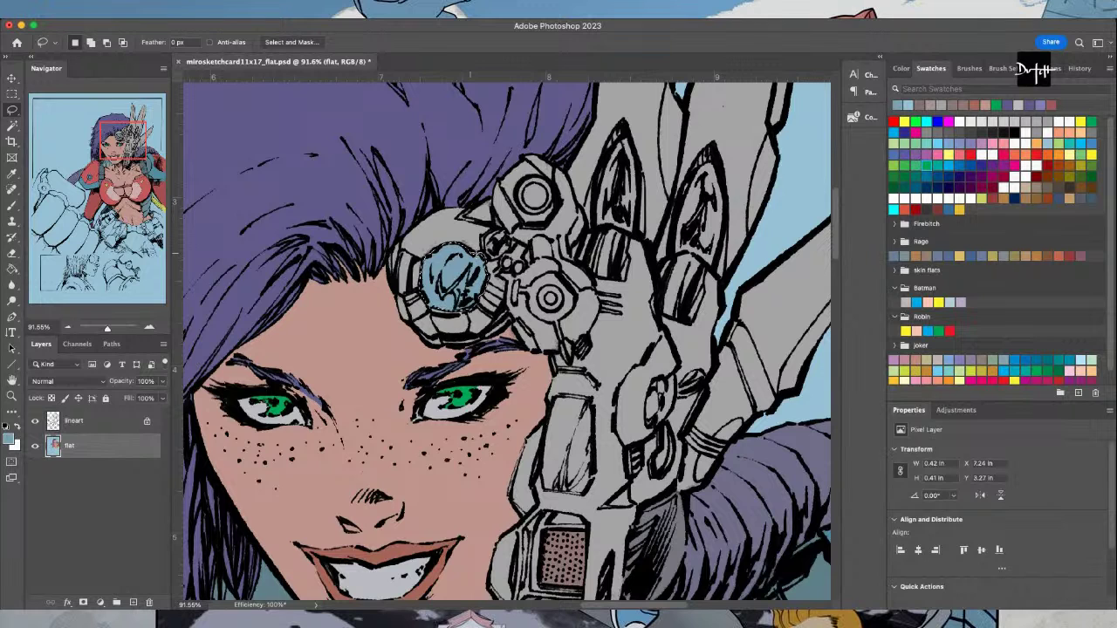
Resample the blue, then lasso the angular plate on the side of the headgear and bucket-fill it with a muted blue
key("i")
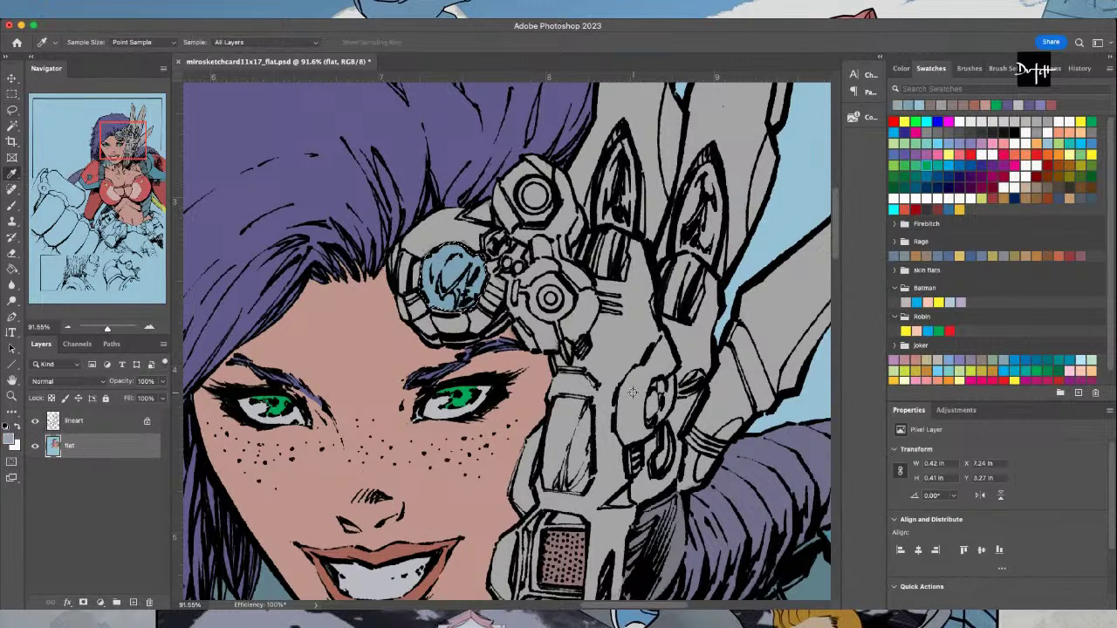
left_click(760, 237)
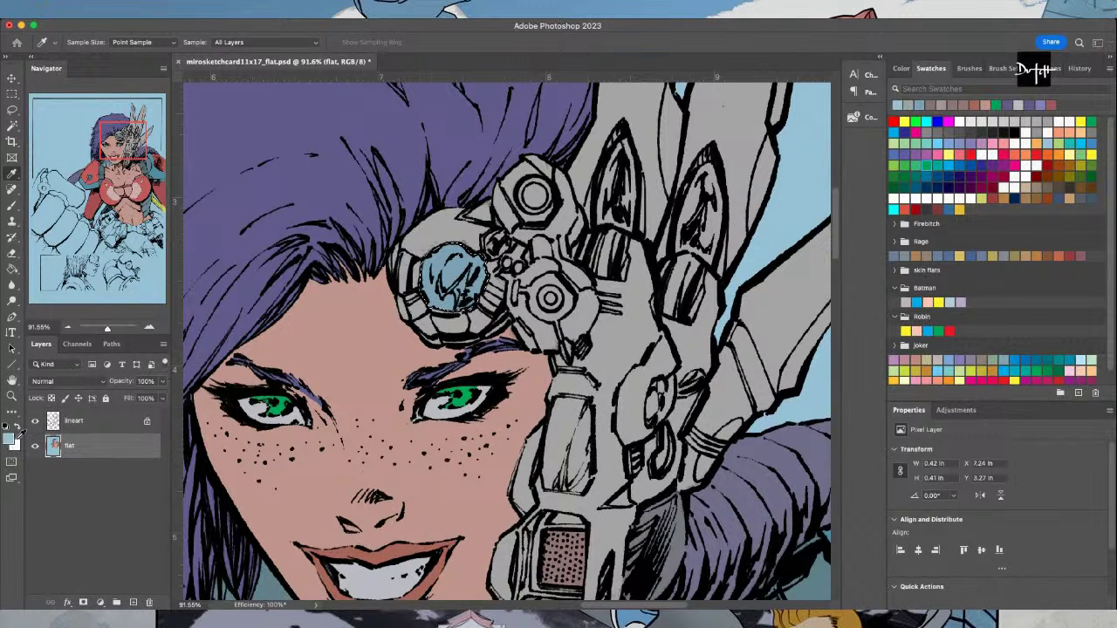
key("l")
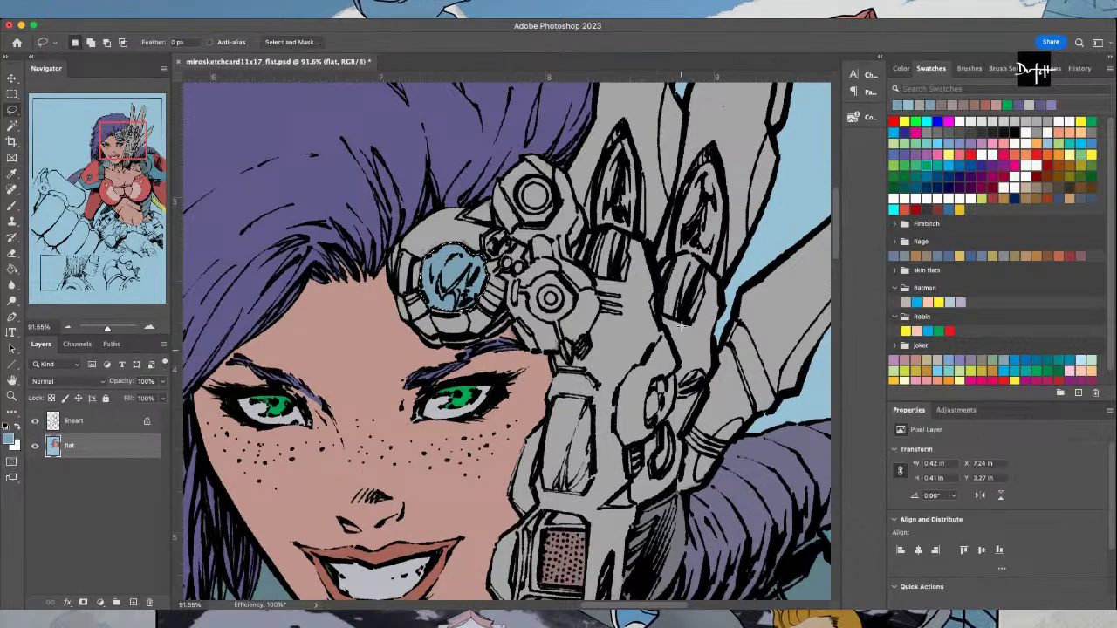
mouse_move(660, 333)
left_mouse_down()
mouse_move(643, 365)
mouse_move(658, 365)
mouse_move(617, 389)
mouse_move(629, 358)
mouse_move(614, 406)
mouse_move(623, 440)
mouse_move(644, 445)
mouse_move(677, 380)
mouse_move(703, 366)
mouse_move(661, 334)
left_mouse_up()
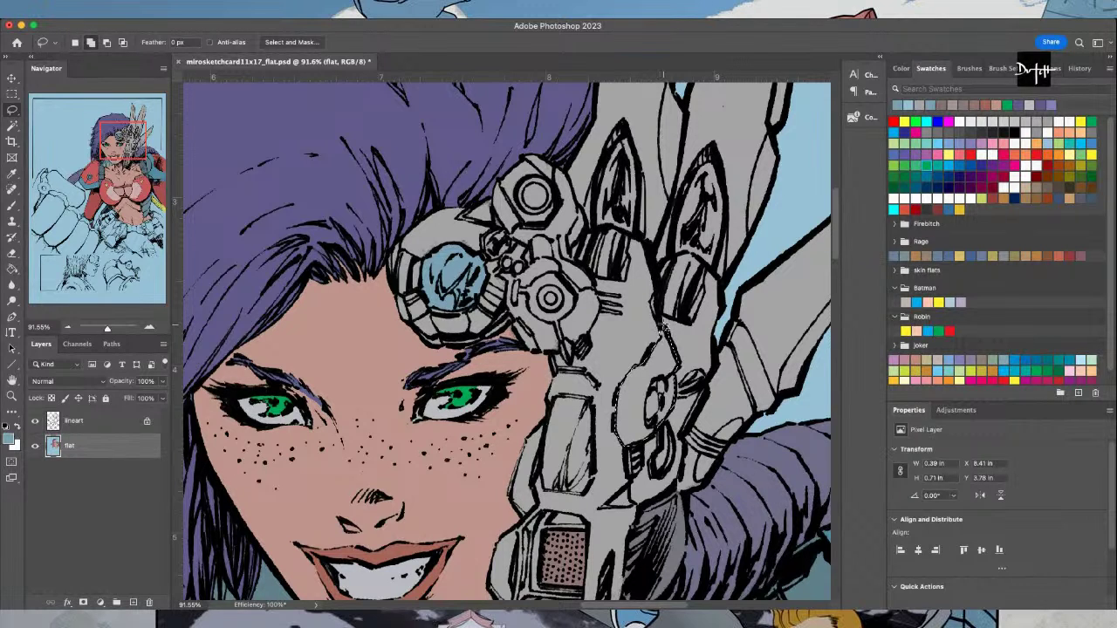
left_click(13, 270)
left_click(609, 345)
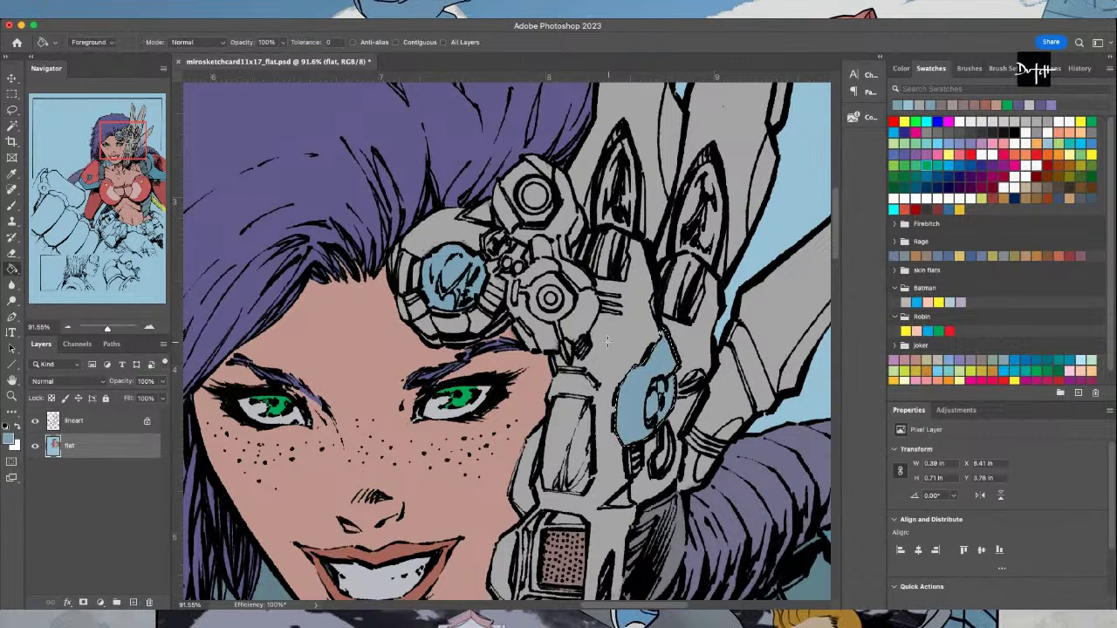
Deselect, then lasso the small round lens on the central headgear disc and fill it with a darker blue
key("i")
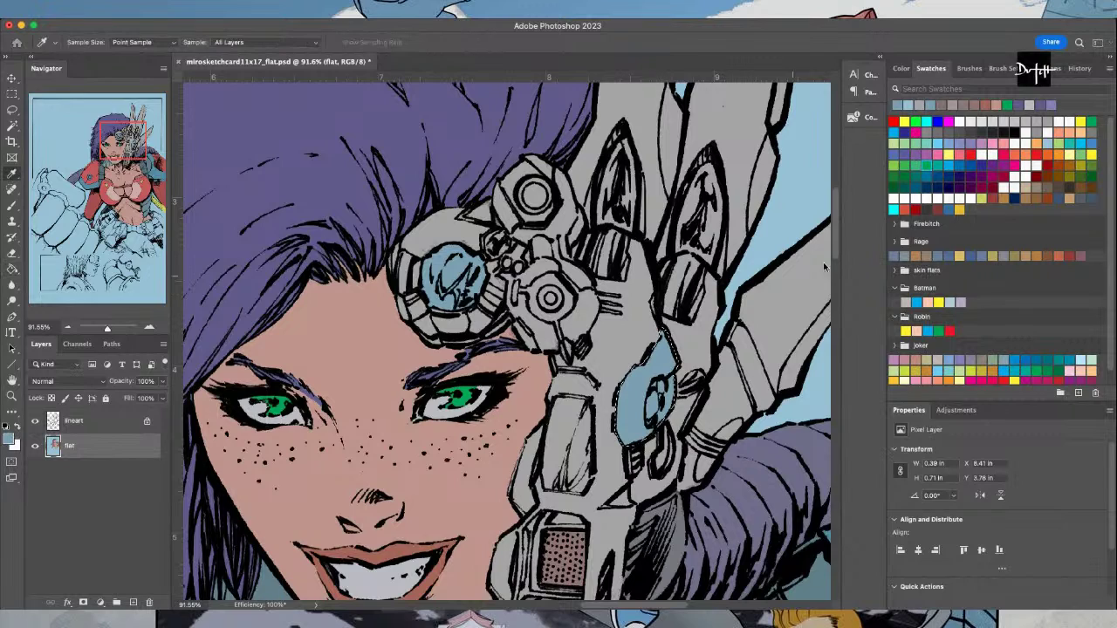
key("l")
scroll(550, 292, "up", 2)
key("super+d")
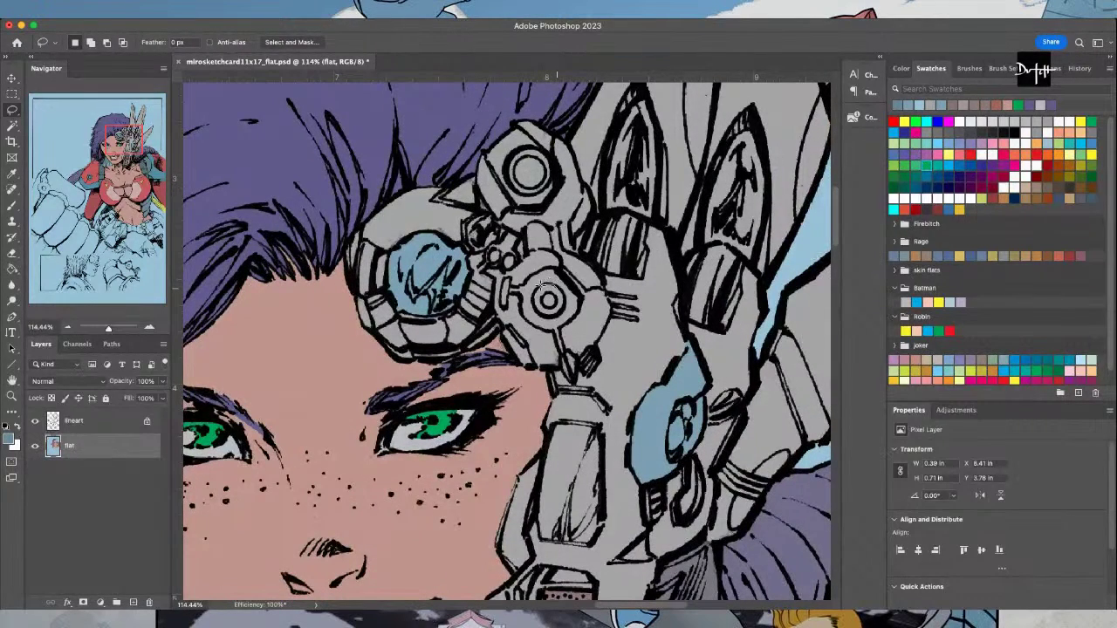
left_click_drag(555, 286, 556, 280)
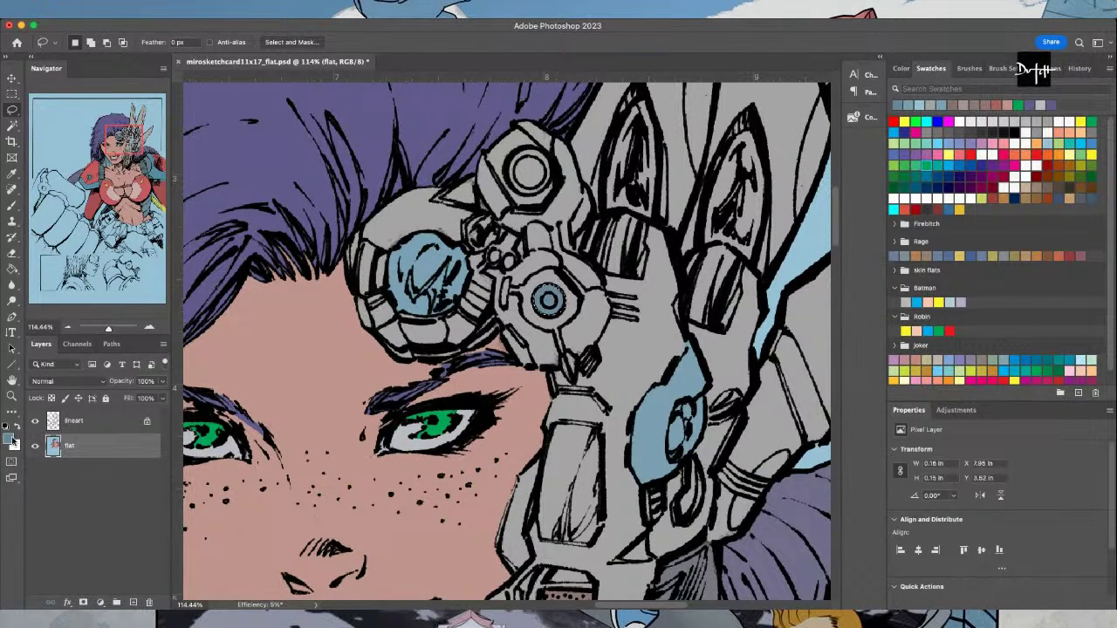
Choose a lighter blue, then lasso and fill the centres of the small central lens and the upper hexagonal piece's lens
key("i")
left_click(748, 278)
key("l")
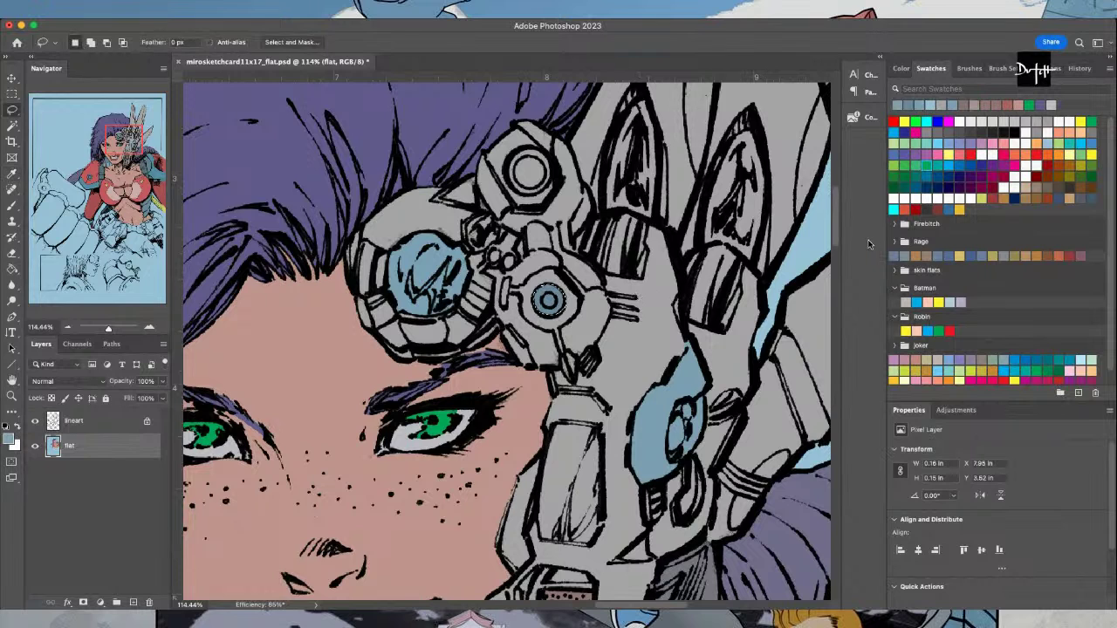
key("ctrl+d")
left_click_drag(548, 300, 547, 293)
mouse_move(514, 164)
left_mouse_down()
mouse_move(532, 191)
mouse_move(546, 179)
mouse_move(541, 160)
mouse_move(521, 157)
left_mouse_up()
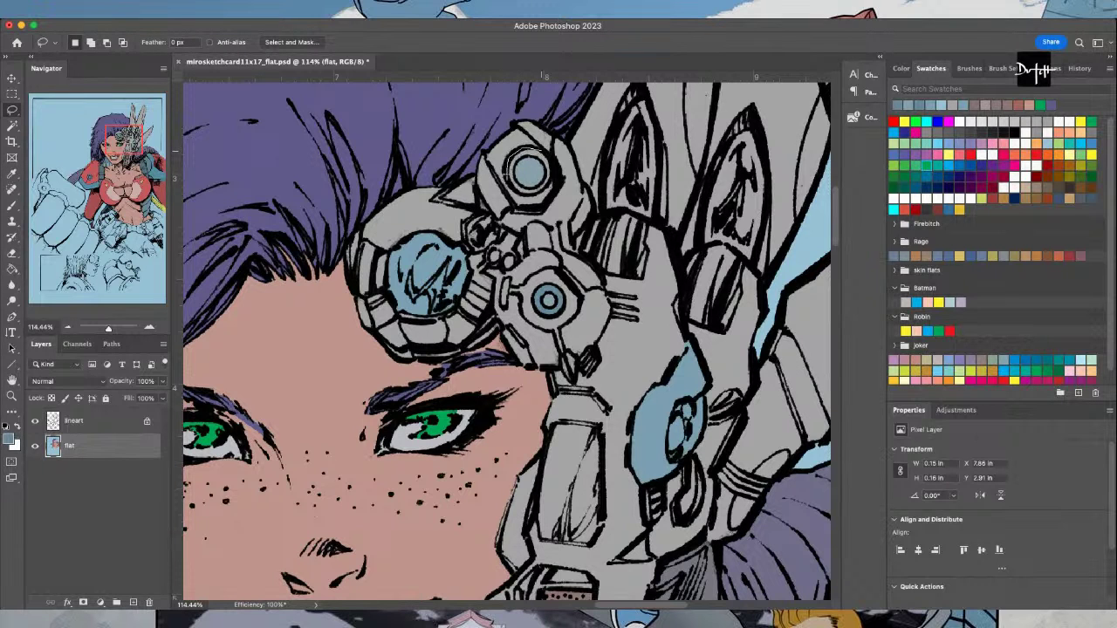
Lasso the ring around the upper hexagonal piece's lens, bucket-fill it with the darker blue and deselect
mouse_move(516, 190)
left_mouse_down()
mouse_move(539, 192)
mouse_move(550, 172)
mouse_move(539, 150)
mouse_move(513, 189)
left_mouse_up()
key("g")
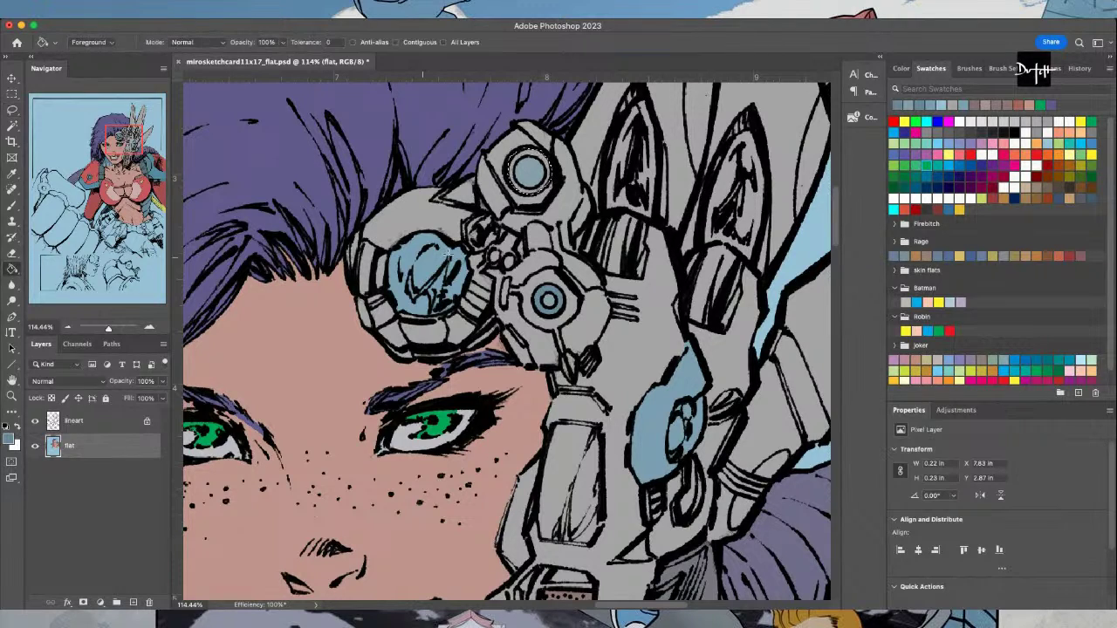
key("l")
key("ctrl+d")
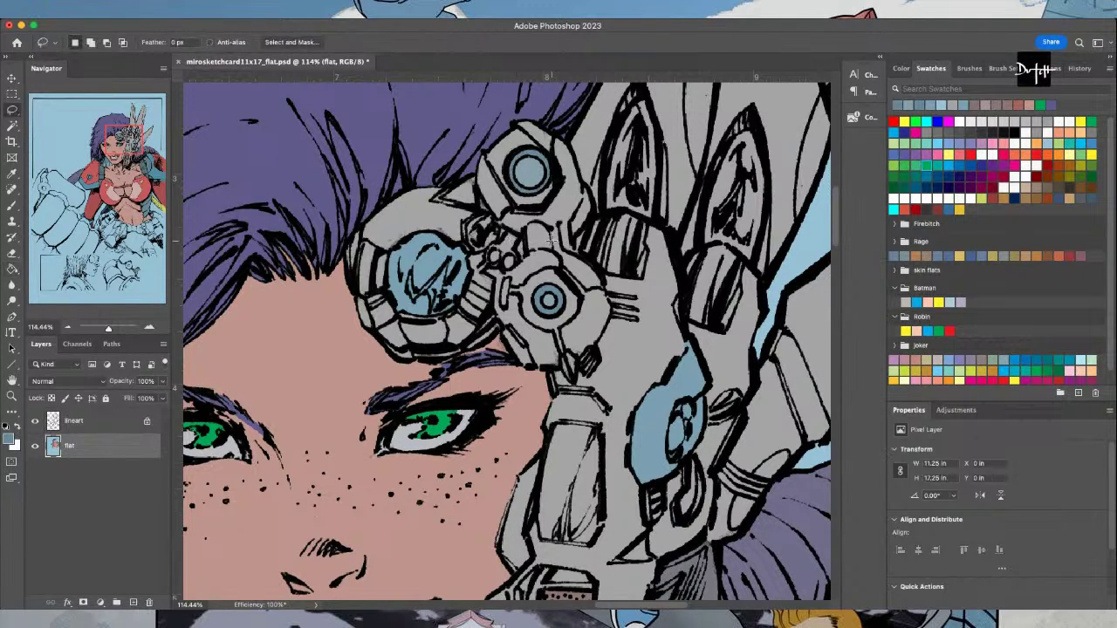
Sample the headgear's grey, shift it to a brownish grey, then lasso around the forehead disc and bucket-fill its casing
scroll(551, 241, "down", 5)
key("i")
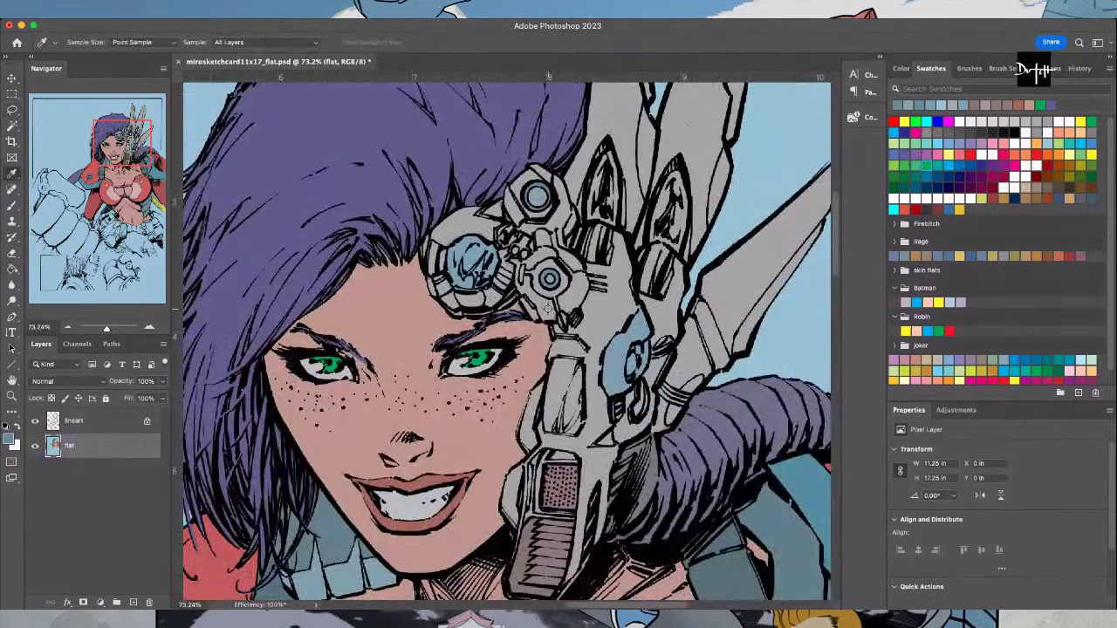
left_click(547, 308)
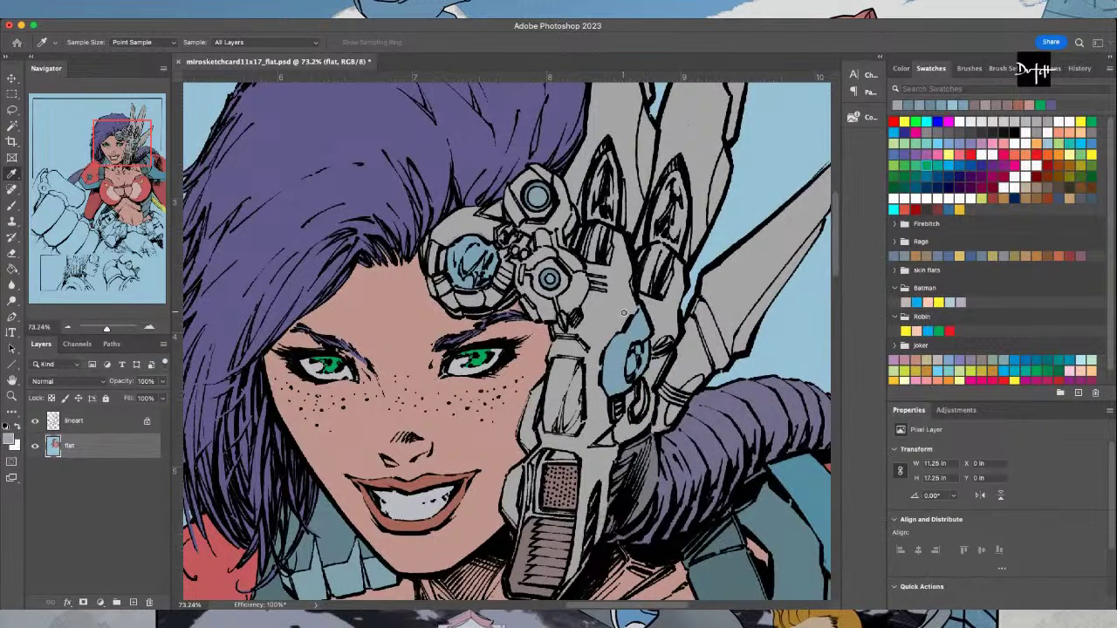
key("l")
mouse_move(409, 225)
left_mouse_down()
mouse_move(391, 318)
mouse_move(443, 345)
mouse_move(517, 299)
mouse_move(507, 258)
mouse_move(520, 250)
mouse_move(500, 202)
mouse_move(483, 181)
mouse_move(443, 188)
left_mouse_up()
left_click(13, 268)
key("l")
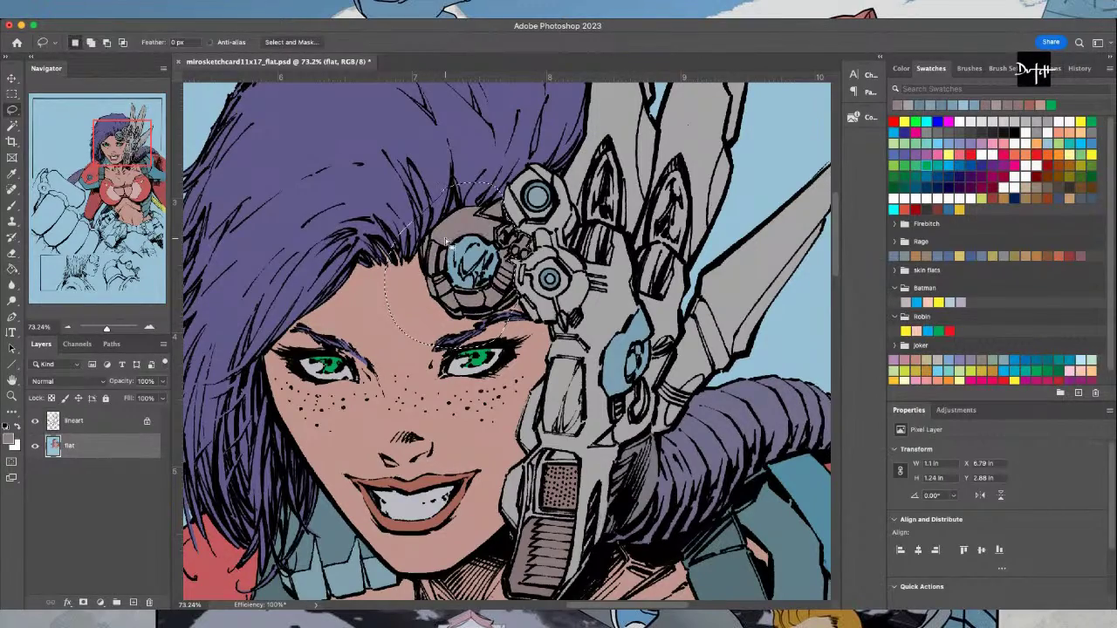
Lasso the two pointed pods and their ribbed bases at the foot of the upright fins and fill them with purplish grey
scroll(445, 237, "down", 4)
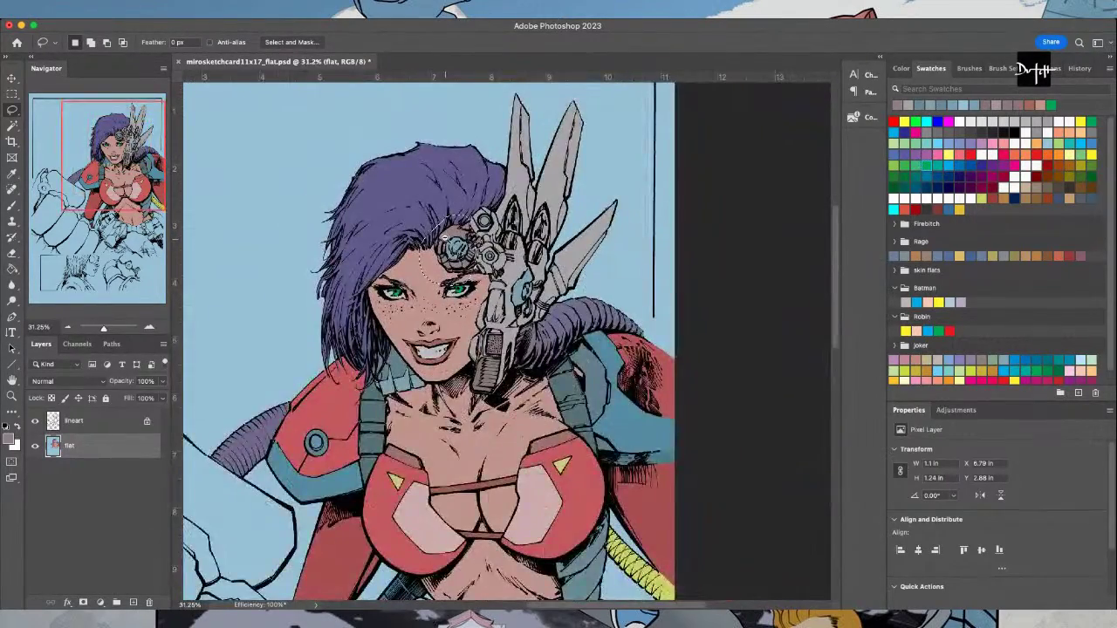
scroll(445, 238, "up", 3)
scroll(446, 238, "up", 2)
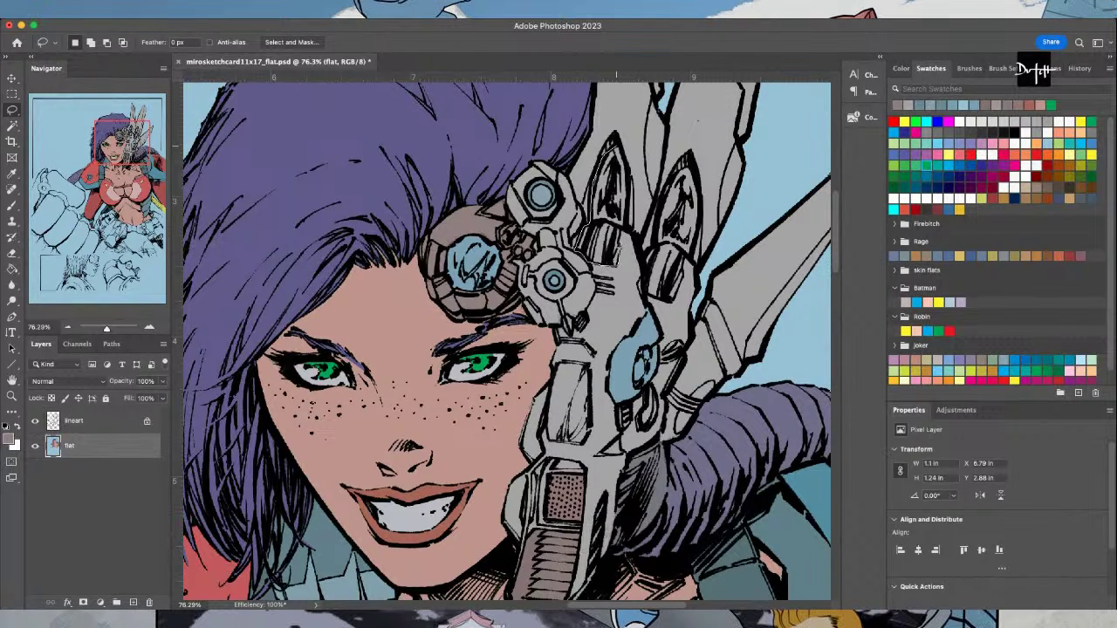
left_click_drag(621, 144, 614, 185)
key("i")
key("l")
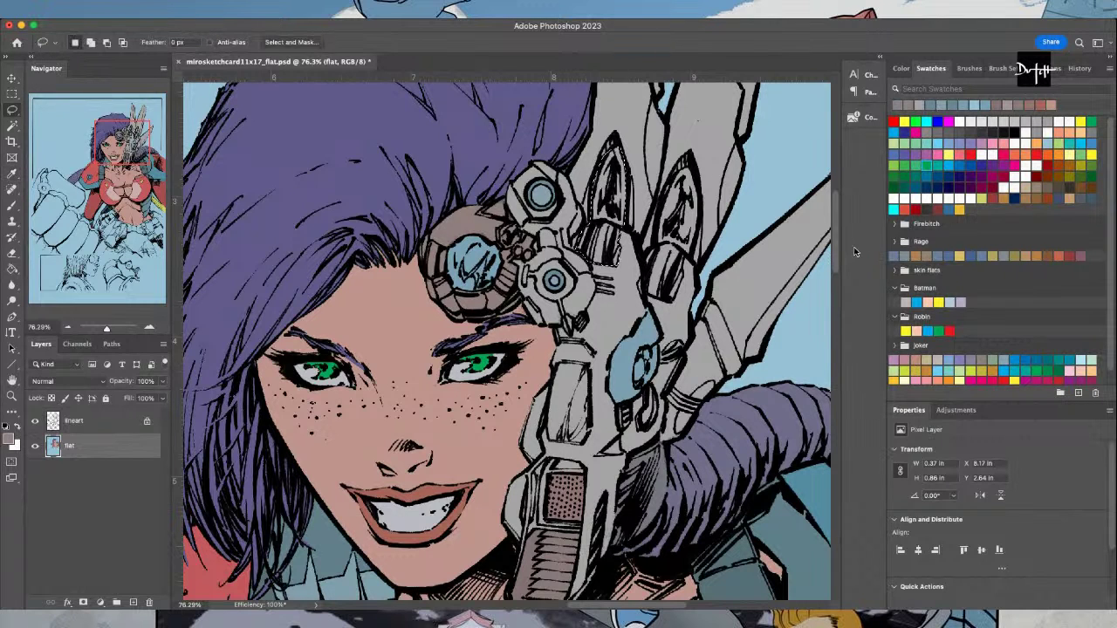
key("alt+BackSpace")
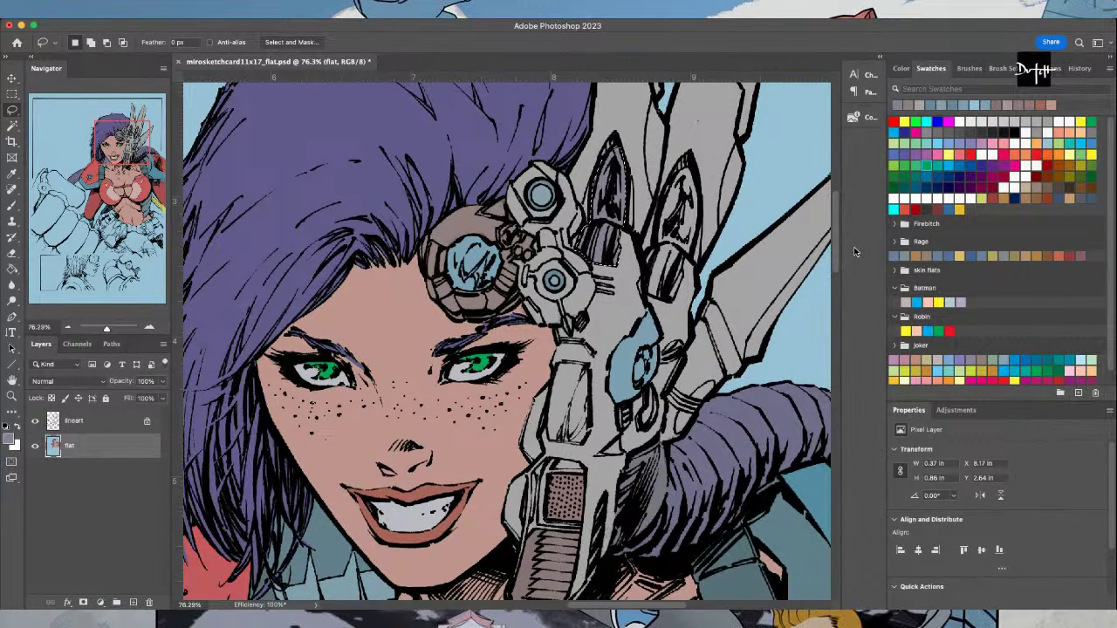
mouse_move(687, 164)
left_mouse_down()
mouse_move(654, 225)
mouse_move(658, 255)
left_mouse_up()
mouse_move(643, 257)
left_mouse_down()
mouse_move(645, 295)
mouse_move(672, 303)
mouse_move(697, 253)
mouse_move(679, 164)
left_mouse_up()
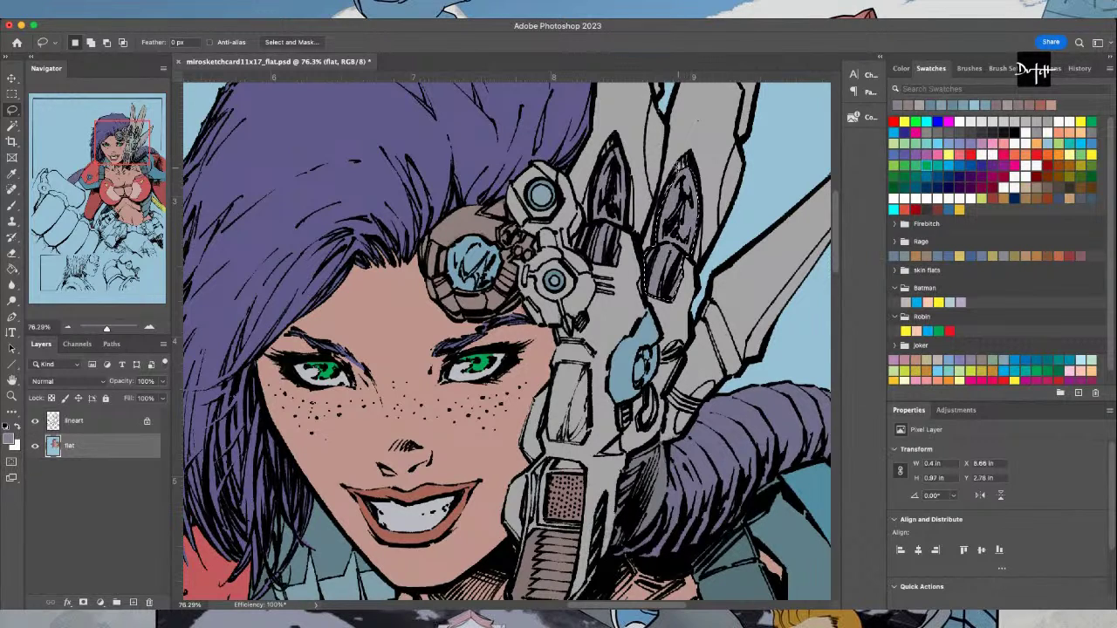
Lasso the bevelled trailing edges of the headgear's three long fins and bucket-fill them with purplish grey
scroll(514, 312, "down", 3)
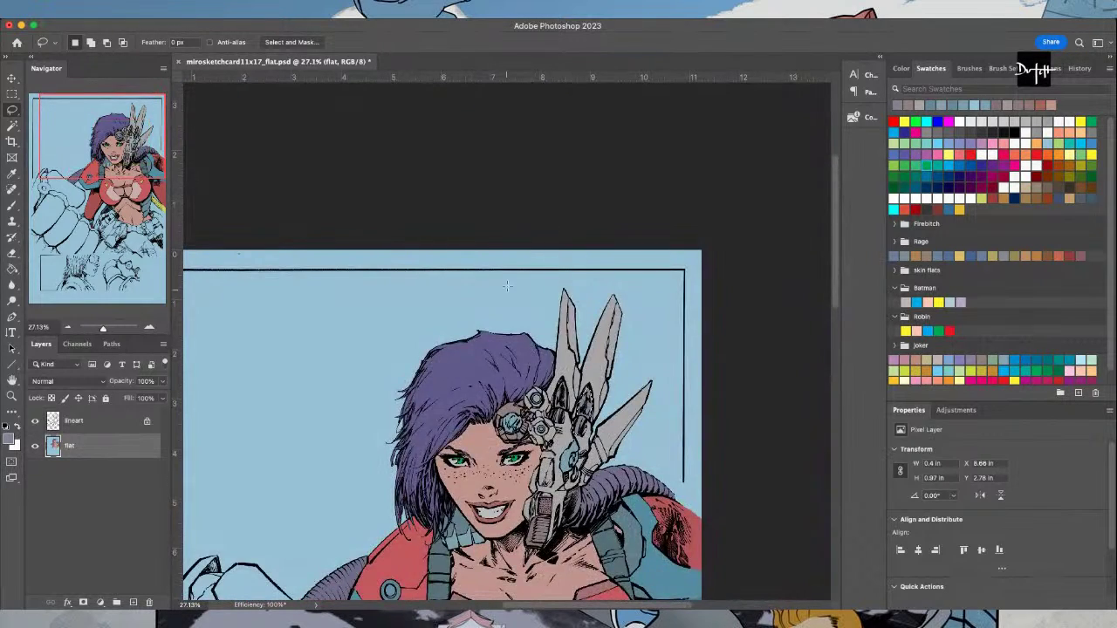
scroll(514, 312, "up", 3)
key("i")
left_click(565, 399)
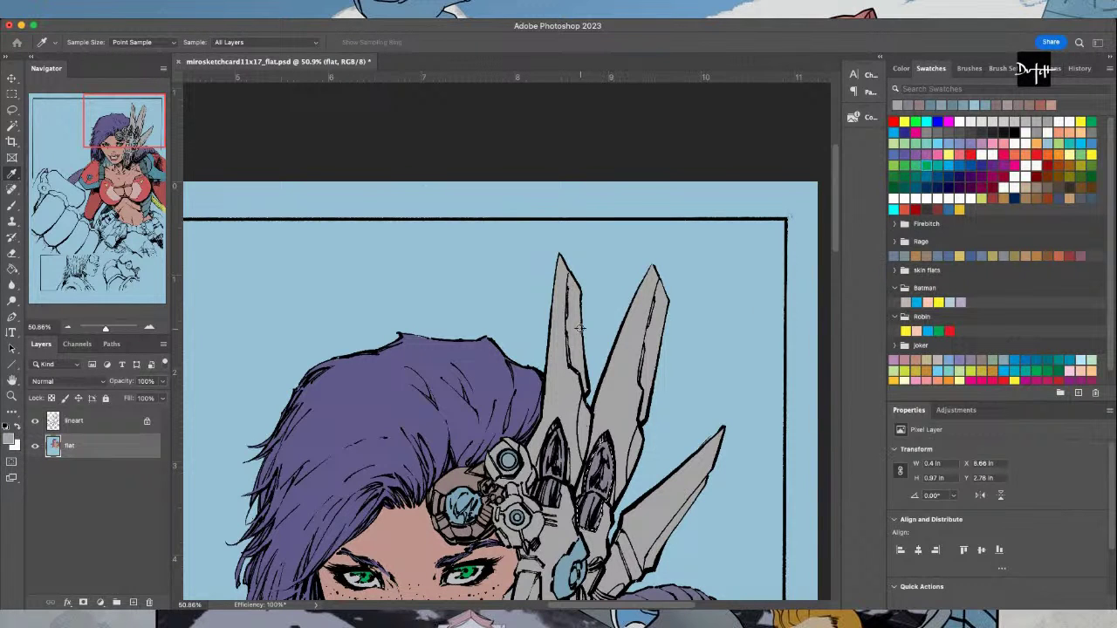
key("l")
mouse_move(593, 289)
left_mouse_down()
mouse_move(567, 275)
mouse_move(564, 296)
mouse_move(567, 365)
mouse_move(591, 389)
mouse_move(631, 254)
mouse_move(657, 276)
mouse_move(634, 434)
mouse_move(737, 389)
mouse_move(743, 463)
mouse_move(710, 476)
mouse_move(648, 544)
mouse_move(653, 577)
mouse_move(759, 506)
mouse_move(718, 243)
mouse_move(588, 226)
mouse_move(575, 251)
left_mouse_up()
left_click(12, 272)
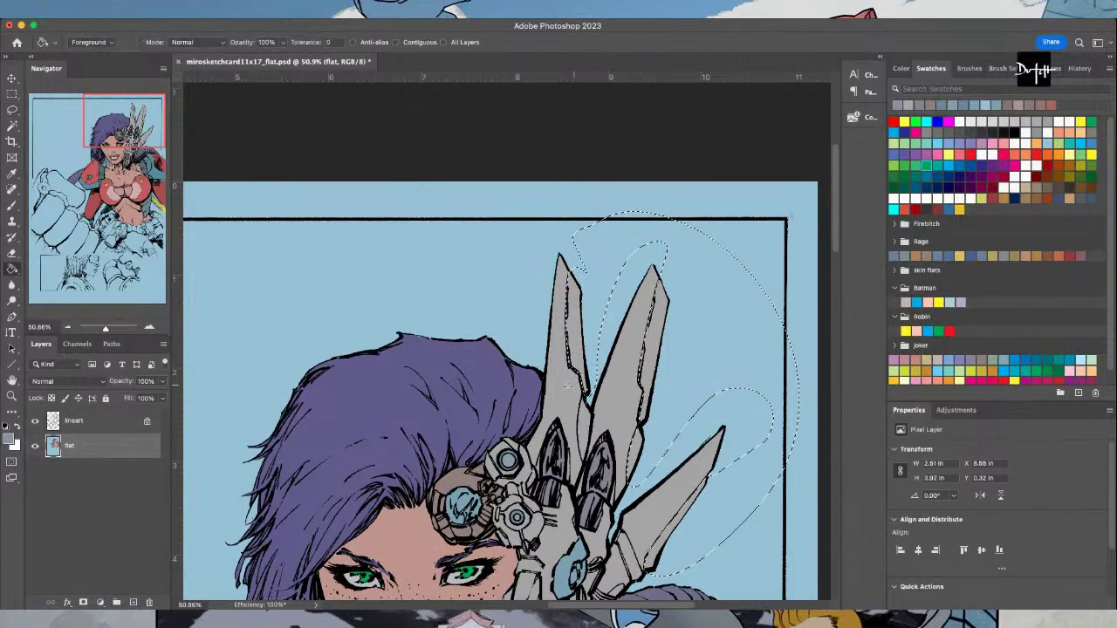
left_click_drag(836, 256, 838, 289)
scroll(552, 278, "up", 5)
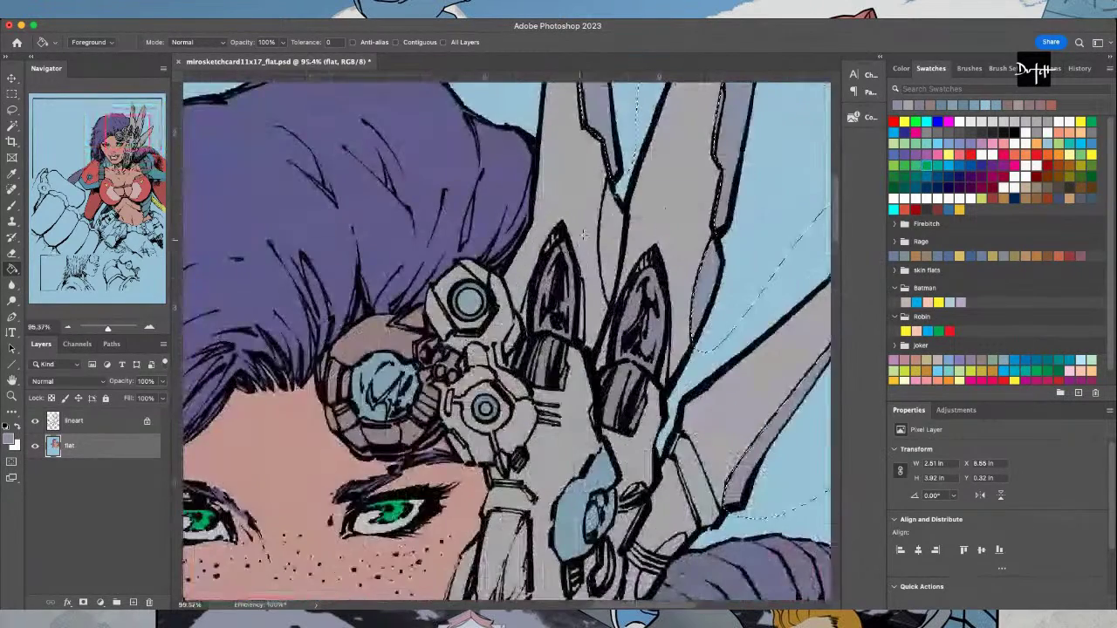
Deselect, then lasso the narrow strip at the base of the first upright fin and bucket-fill it with the same purplish grey
left_click(13, 110)
key("super+d")
mouse_move(616, 193)
left_mouse_down()
mouse_move(627, 211)
mouse_move(609, 308)
mouse_move(599, 245)
mouse_move(601, 200)
mouse_move(616, 179)
left_mouse_up()
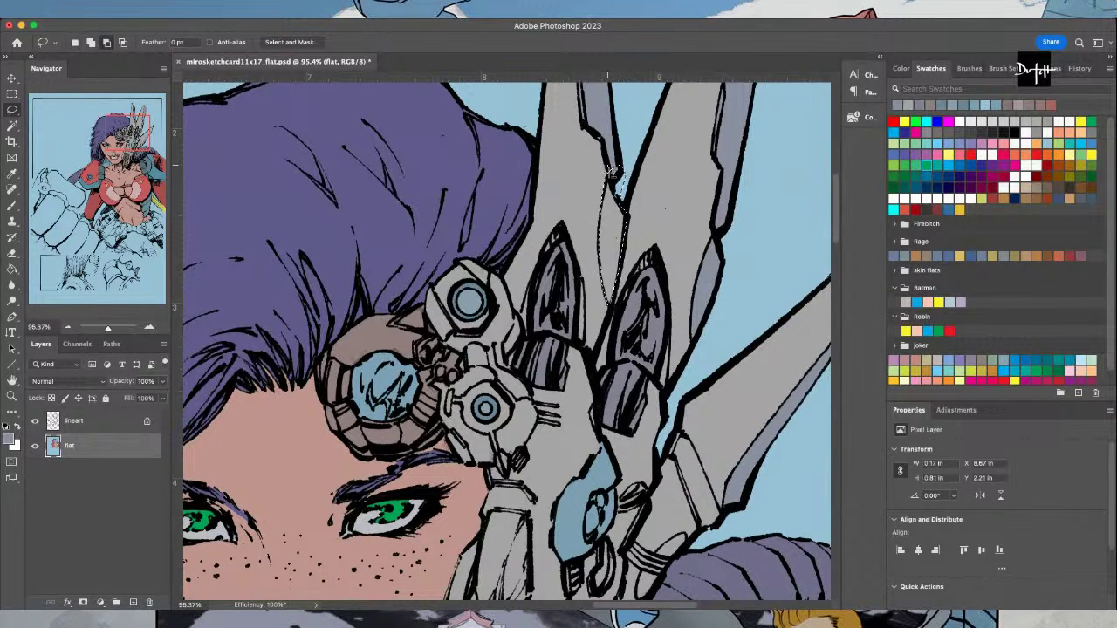
left_click(12, 266)
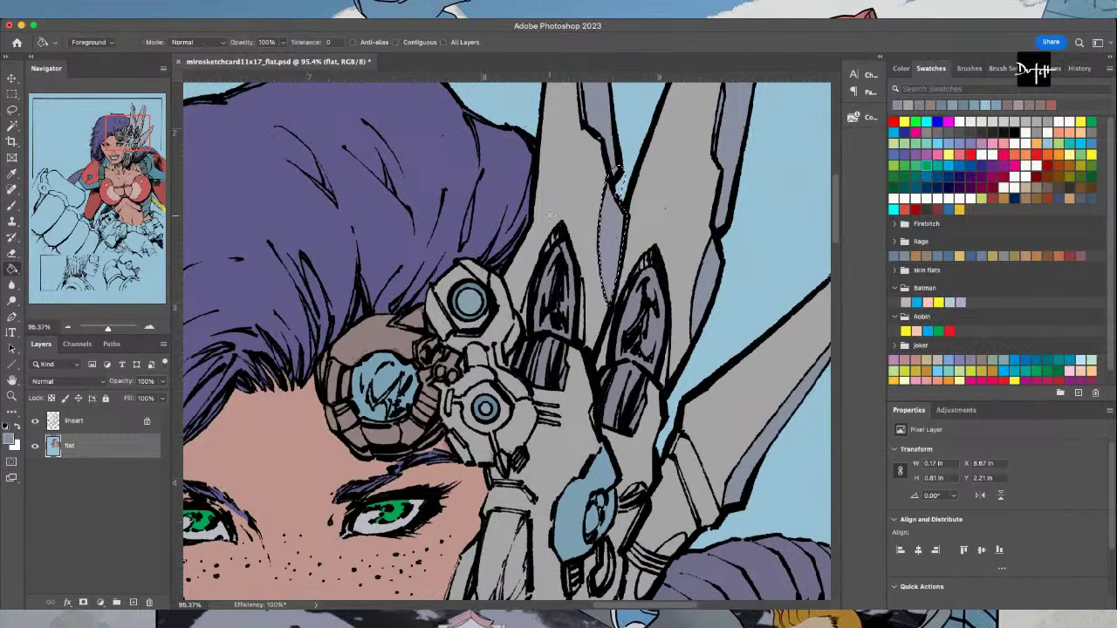
Choose a darker purplish grey, lasso the inner parts of the two pointed pods, fill them and deselect
left_click(10, 442)
left_click(635, 315)
left_click(861, 247)
key("l")
mouse_move(544, 232)
left_mouse_down()
mouse_move(567, 247)
mouse_move(558, 223)
mouse_move(519, 319)
mouse_move(529, 349)
mouse_move(568, 259)
left_mouse_up()
mouse_move(662, 293)
left_mouse_down()
mouse_move(656, 247)
mouse_move(622, 287)
mouse_move(600, 343)
mouse_move(592, 369)
mouse_move(605, 382)
mouse_move(661, 291)
left_mouse_up()
key("g")
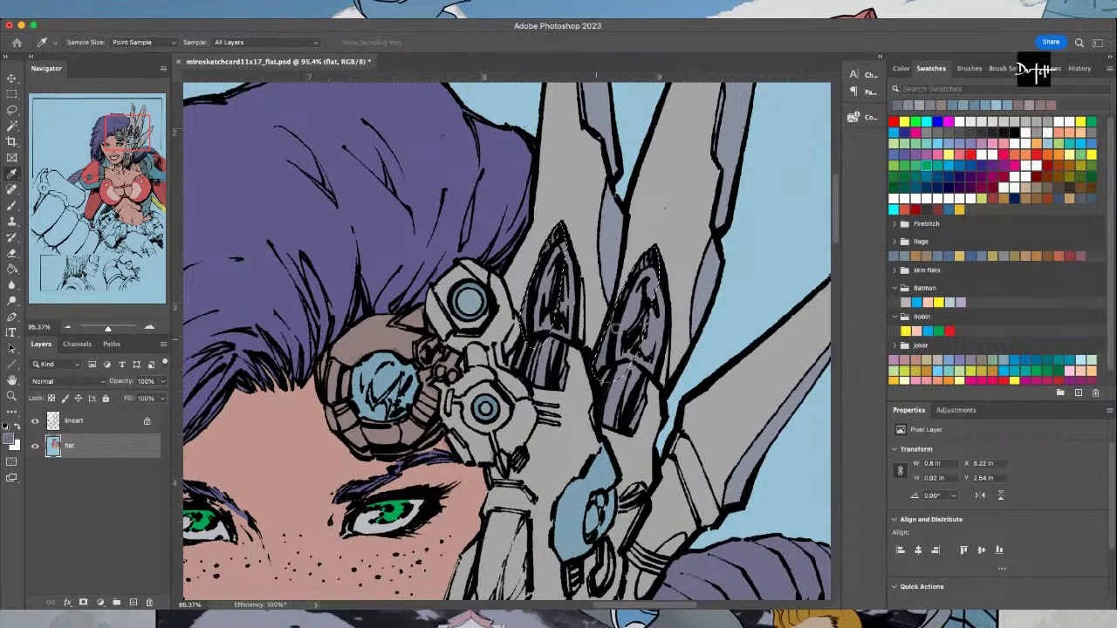
key("l")
key("ctrl+d")
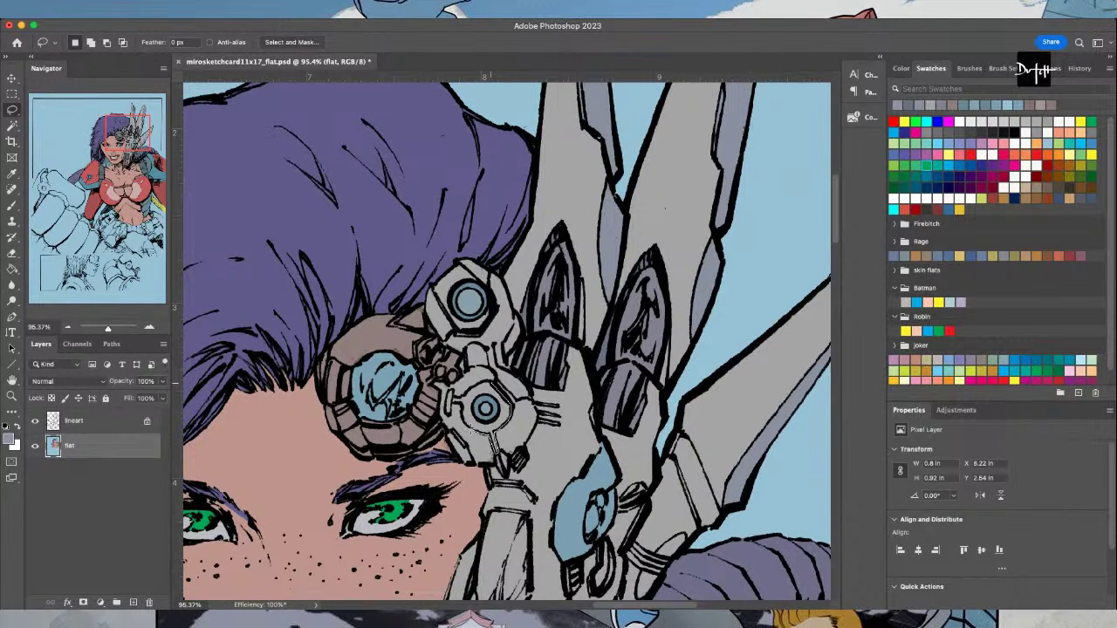
Lasso the housing faces around the two small round lenses and bucket-fill them with purplish grey
left_click_drag(452, 397, 494, 382)
mouse_move(437, 267)
left_mouse_down()
mouse_move(427, 281)
mouse_move(446, 325)
mouse_move(471, 330)
mouse_move(494, 310)
mouse_move(467, 262)
mouse_move(438, 267)
left_mouse_up()
left_click(11, 270)
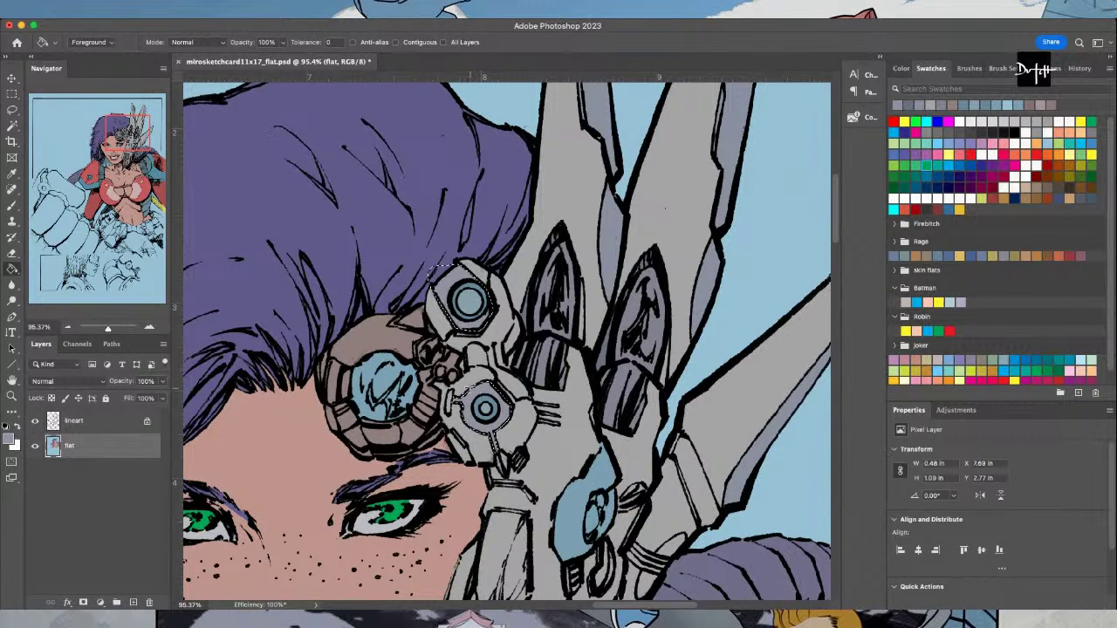
Choose a light green swatch, then lasso the small round connectors beside the forehead disc and bucket-fill them
left_click(896, 164)
key("l")
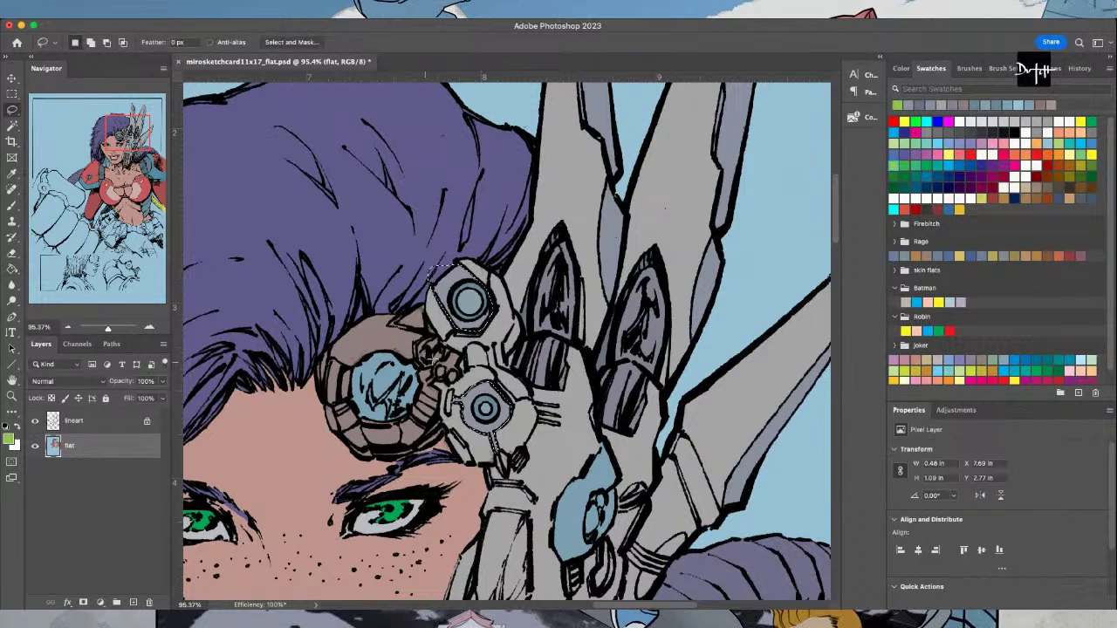
mouse_move(438, 366)
left_mouse_down()
mouse_move(445, 375)
mouse_move(440, 364)
mouse_move(456, 366)
mouse_move(445, 388)
mouse_move(453, 374)
left_mouse_up()
left_click(11, 269)
left_click(444, 373)
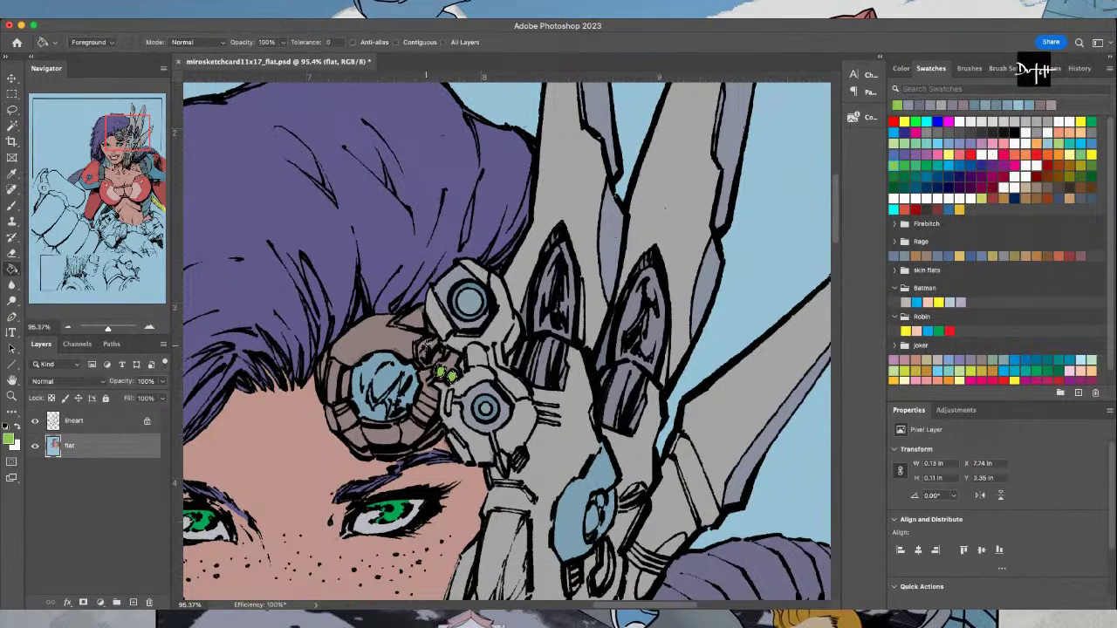
Sample the headgear's grey tones, then lasso and fill small segments of the forehead disc's casing
key("i")
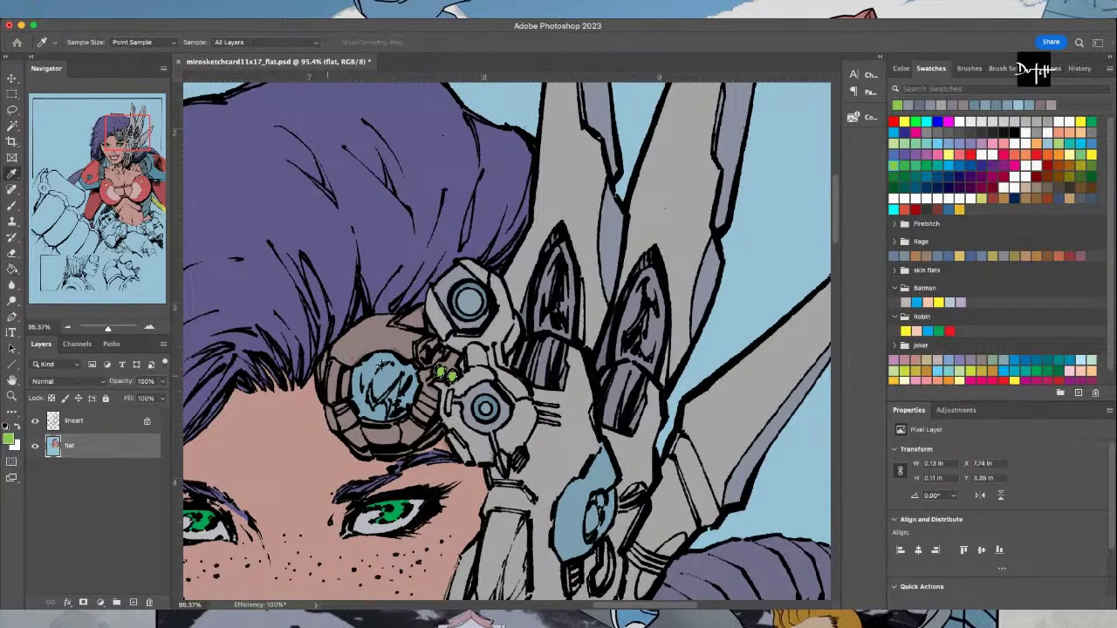
key("l")
mouse_move(404, 378)
left_mouse_down()
mouse_move(407, 410)
mouse_move(423, 421)
mouse_move(444, 390)
mouse_move(407, 382)
left_mouse_up()
key("g")
left_click(424, 407)
key("ctrl+d")
key("i")
key("l")
left_click_drag(433, 424, 439, 420)
Choose an orange swatch, lasso the main panel's background along its border and the figure's outline, and bucket-fill it
scroll(436, 422, "down", 6)
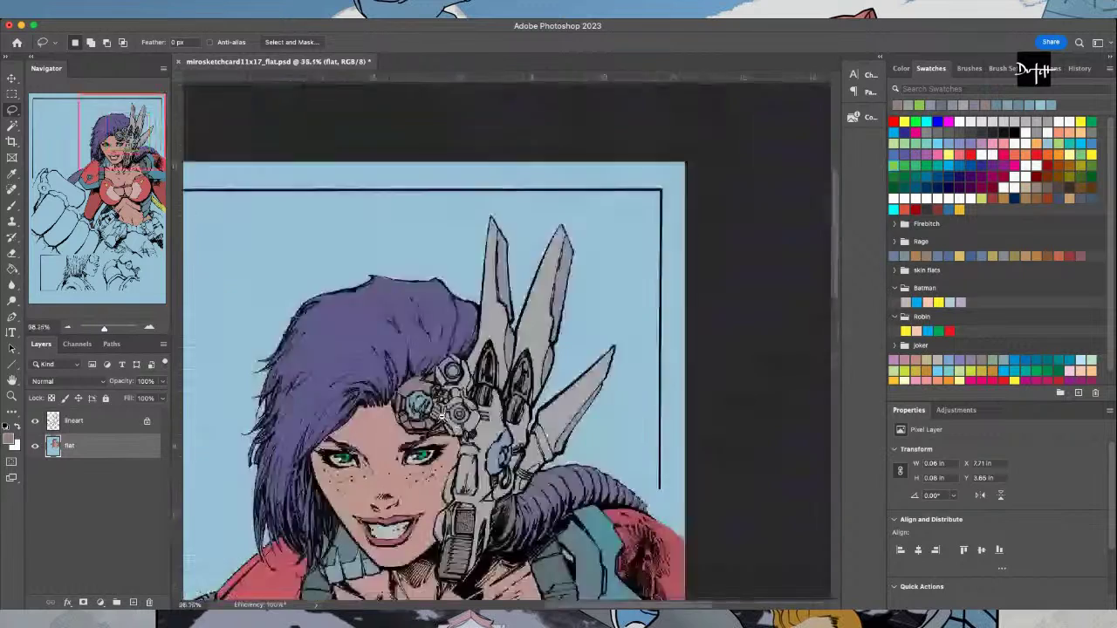
scroll(829, 356, "down", 2)
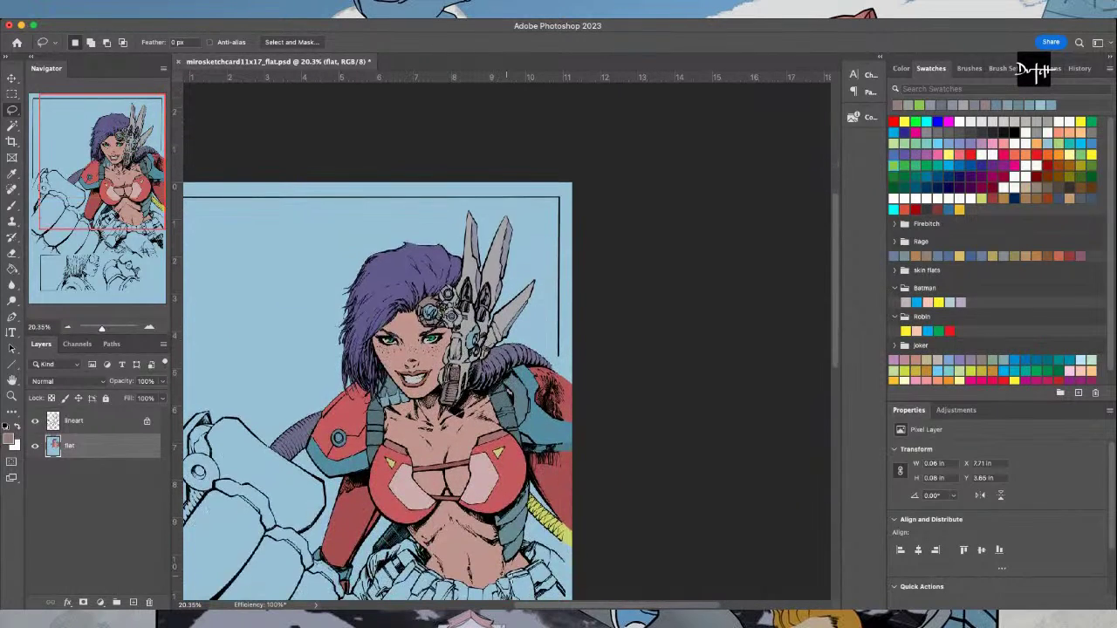
scroll(585, 437, "left", 5)
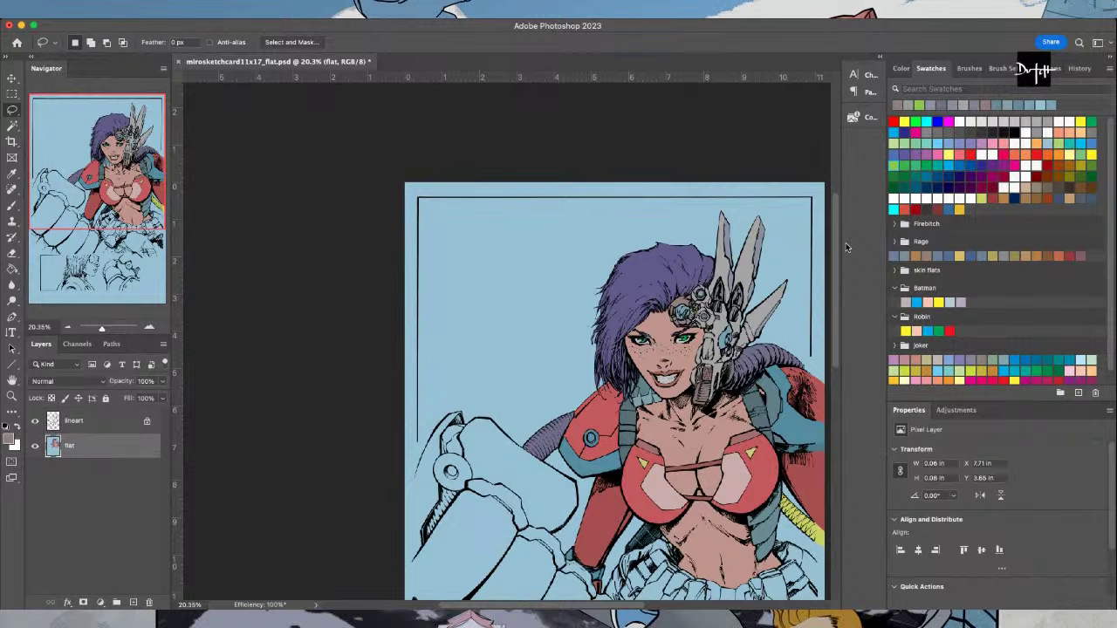
left_click(1023, 146)
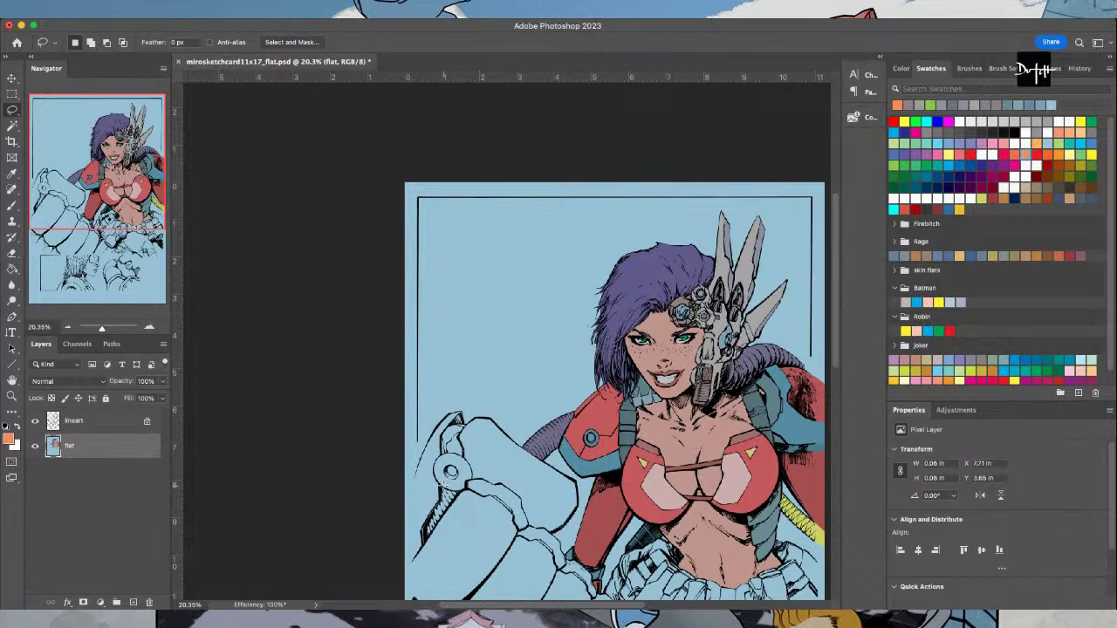
scroll(451, 476, "up", 1)
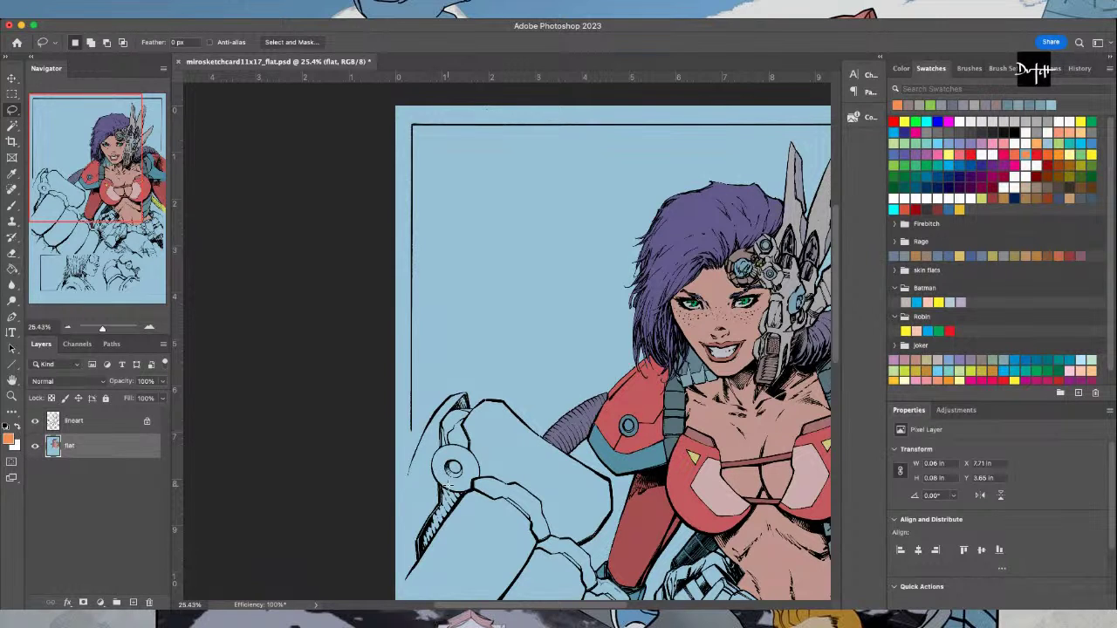
scroll(410, 458, "up", 3)
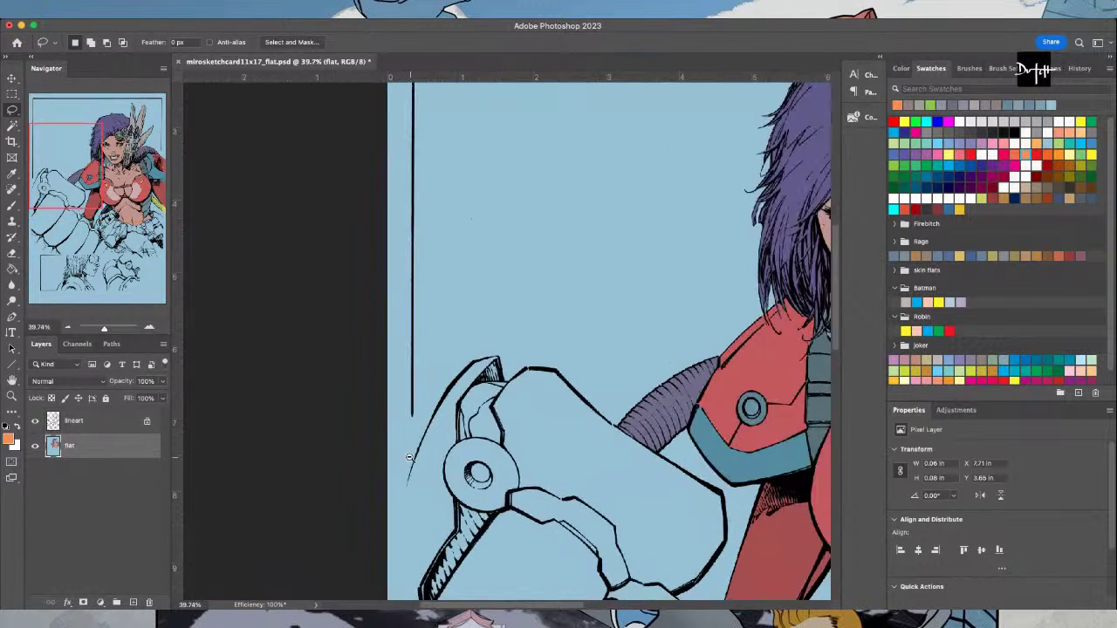
scroll(412, 349, "up", 5)
scroll(607, 341, "up", 2)
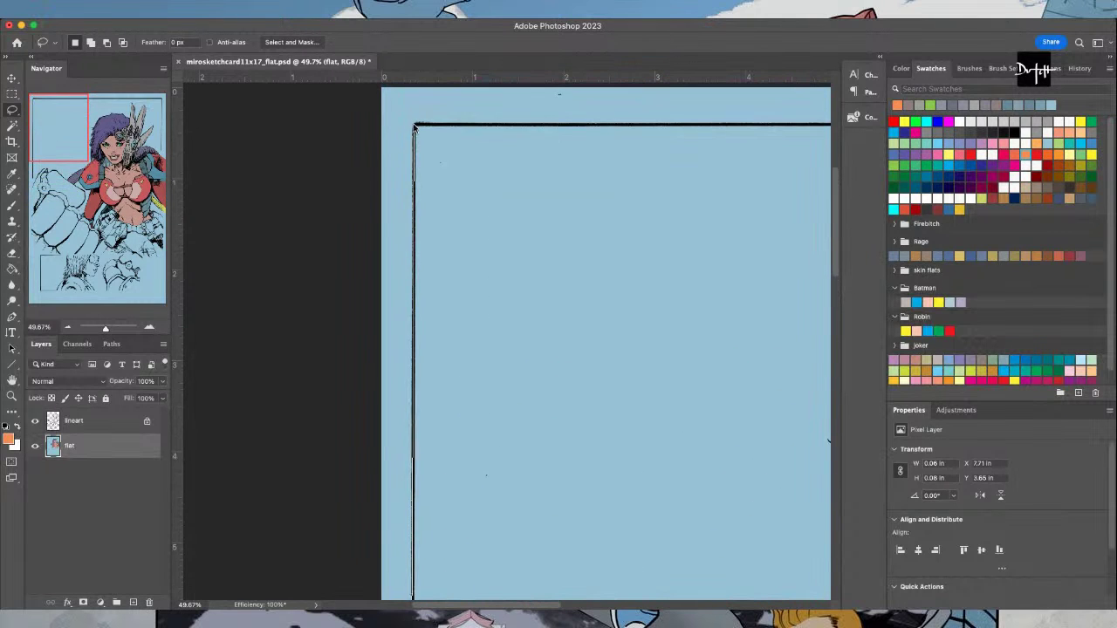
scroll(606, 340, "right", 5)
scroll(523, 349, "right", 15)
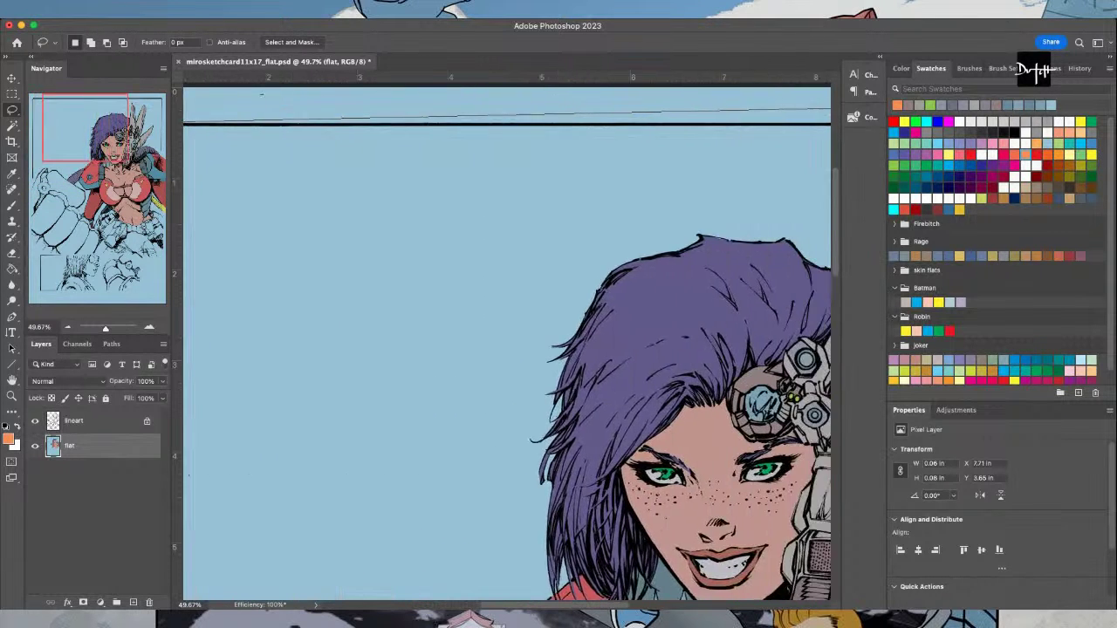
scroll(506, 349, "right", 2)
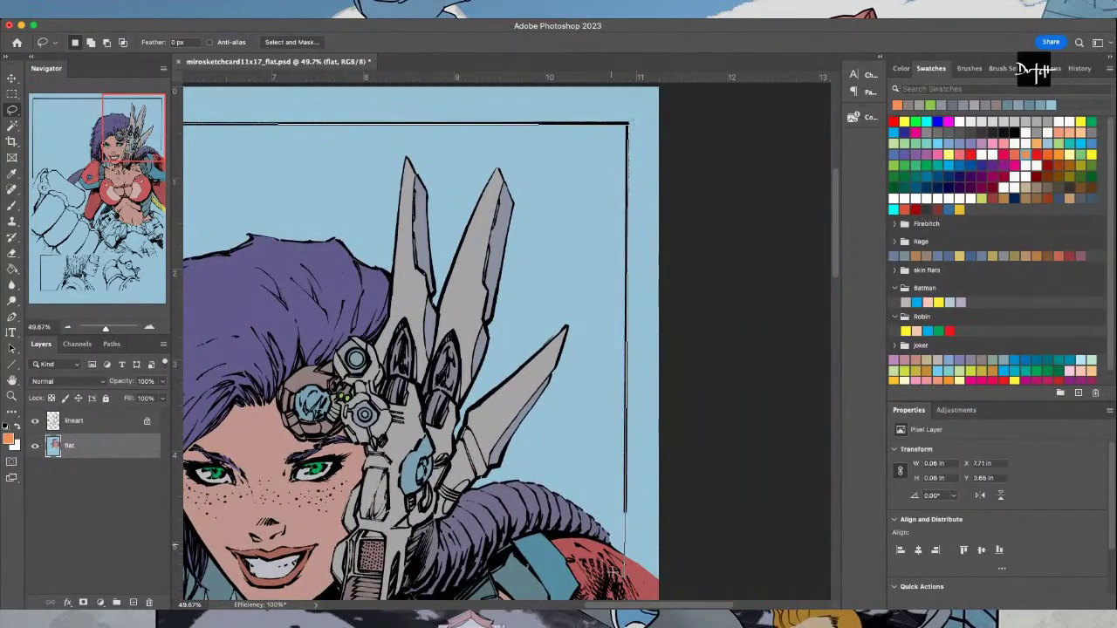
scroll(462, 340, "down", 10)
scroll(463, 340, "left", 5)
scroll(506, 340, "down", 6)
scroll(506, 341, "left", 8)
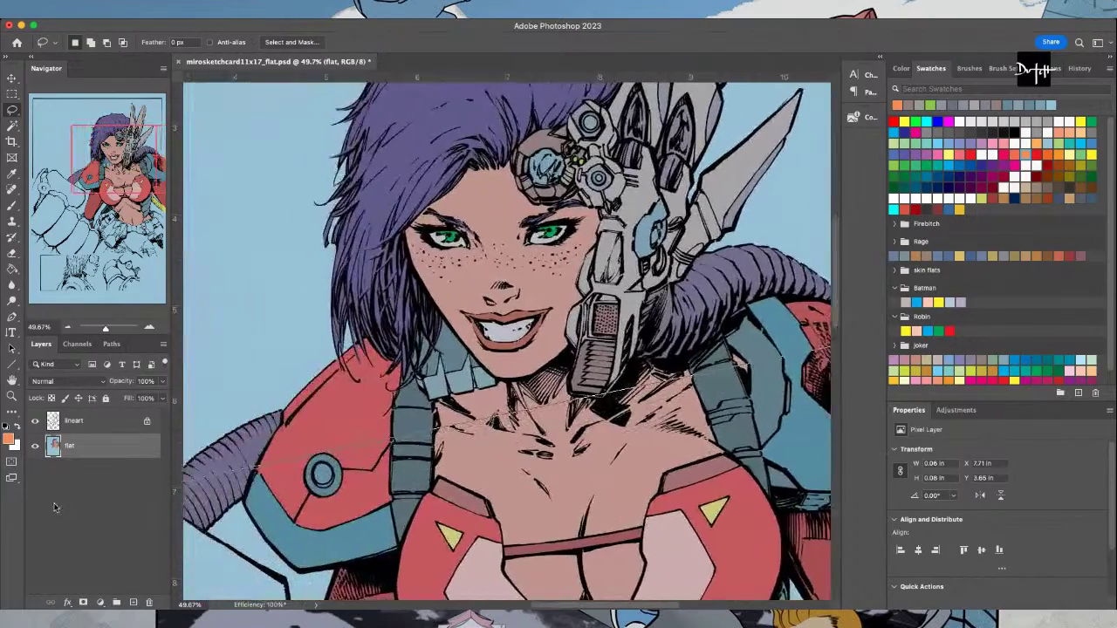
scroll(528, 493, "down", 3)
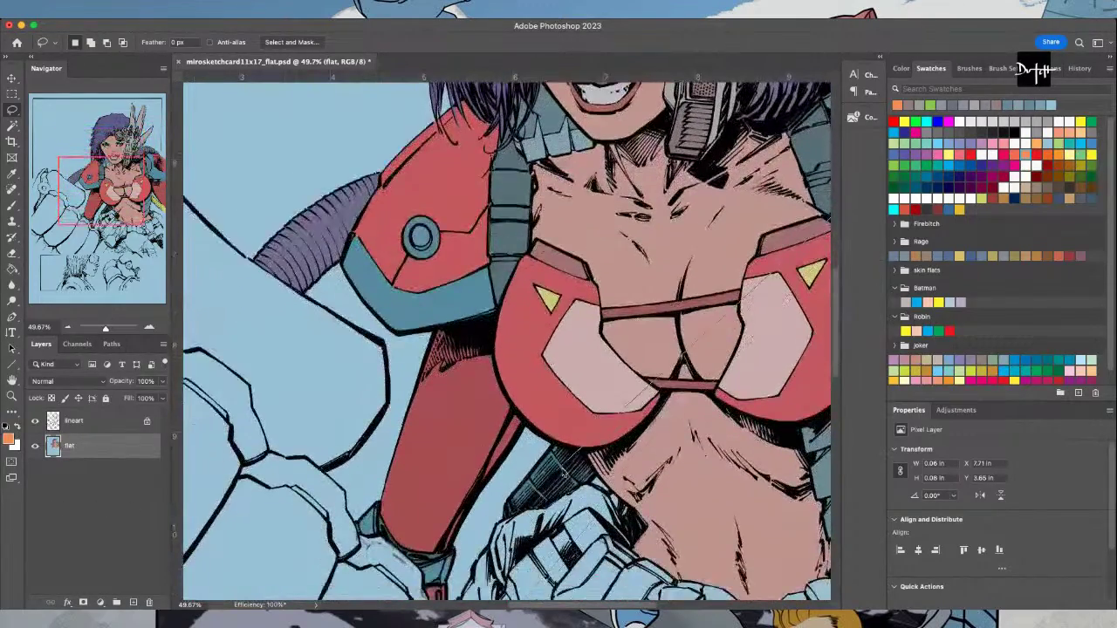
mouse_move(602, 485)
left_mouse_down()
mouse_move(579, 450)
mouse_move(577, 480)
mouse_move(487, 500)
mouse_move(512, 507)
mouse_move(469, 580)
mouse_move(463, 489)
mouse_move(442, 514)
mouse_move(429, 452)
mouse_move(376, 406)
mouse_move(344, 417)
mouse_move(355, 413)
mouse_move(342, 400)
mouse_move(345, 380)
mouse_move(317, 358)
mouse_move(352, 350)
mouse_move(389, 298)
mouse_move(384, 237)
mouse_move(295, 180)
left_mouse_up()
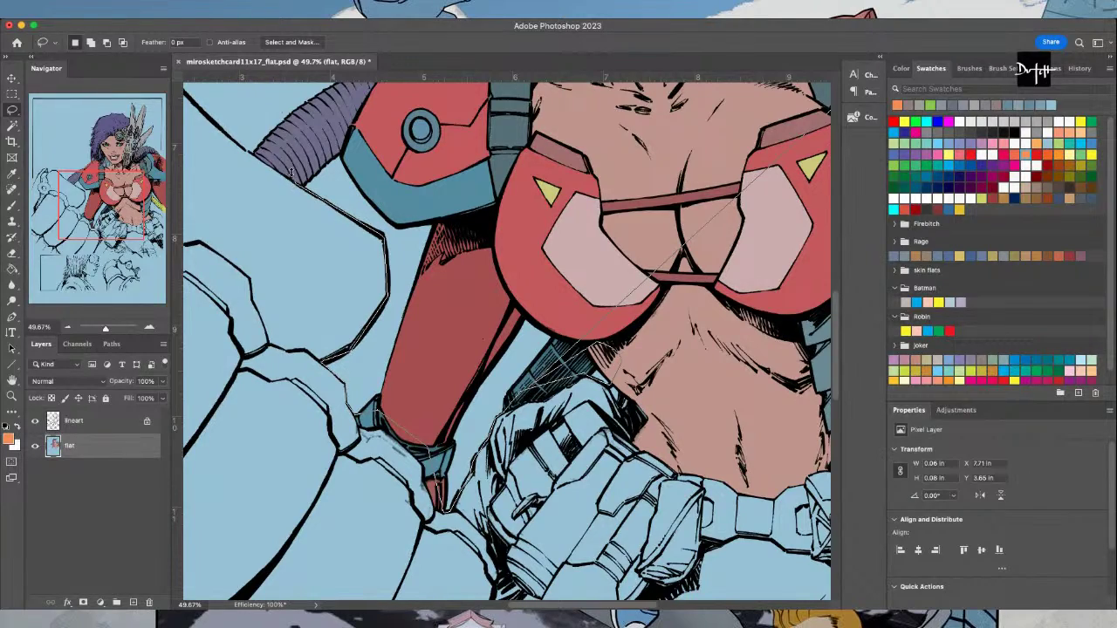
mouse_move(233, 143)
left_mouse_down()
mouse_move(185, 83)
mouse_move(375, 277)
mouse_move(334, 278)
mouse_move(313, 294)
mouse_move(301, 262)
mouse_move(244, 301)
mouse_move(189, 292)
mouse_move(370, 292)
mouse_move(322, 396)
mouse_move(324, 436)
left_mouse_up()
key("g")
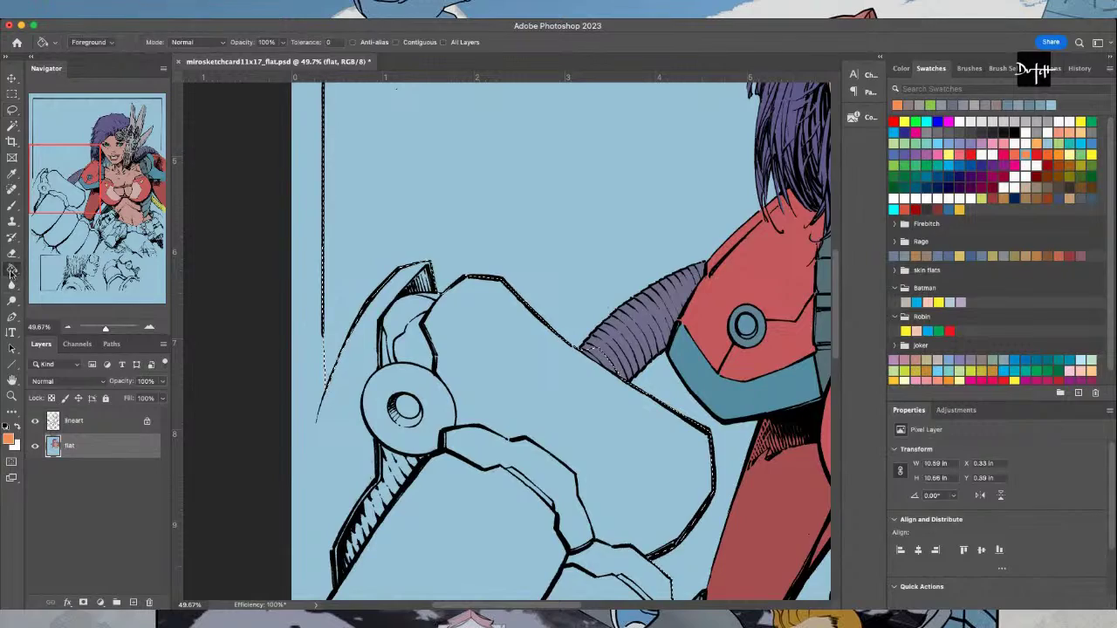
scroll(324, 442, "down", 5)
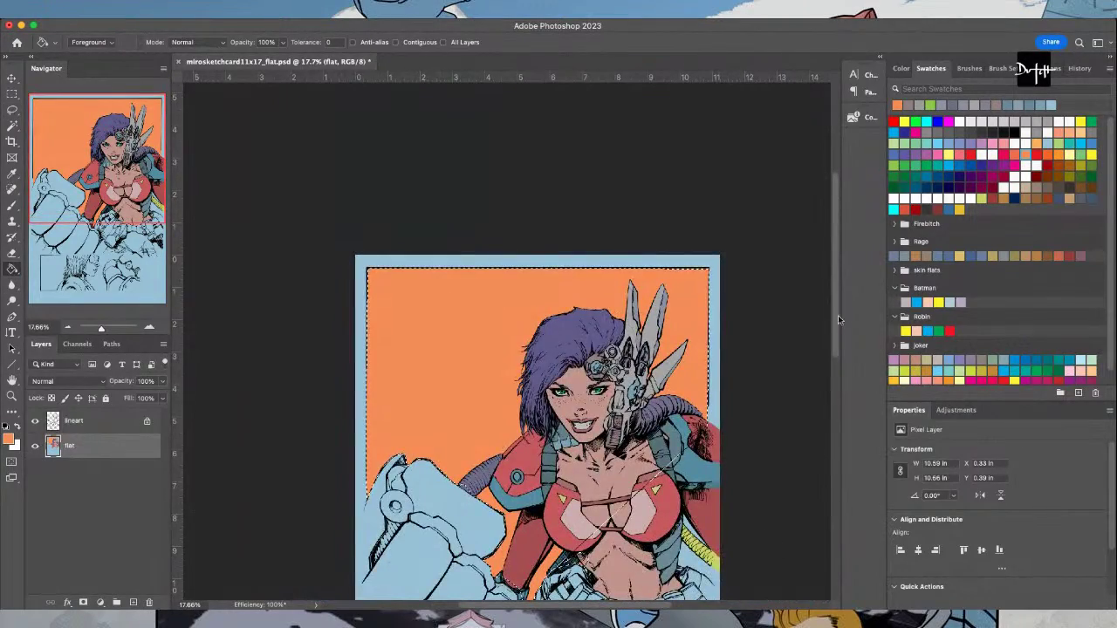
Lasso the leftover background gap around the yellow cable beside the waist and bucket-fill it with the same orange
scroll(835, 401, "down", 5)
key("l")
scroll(675, 351, "up", 5)
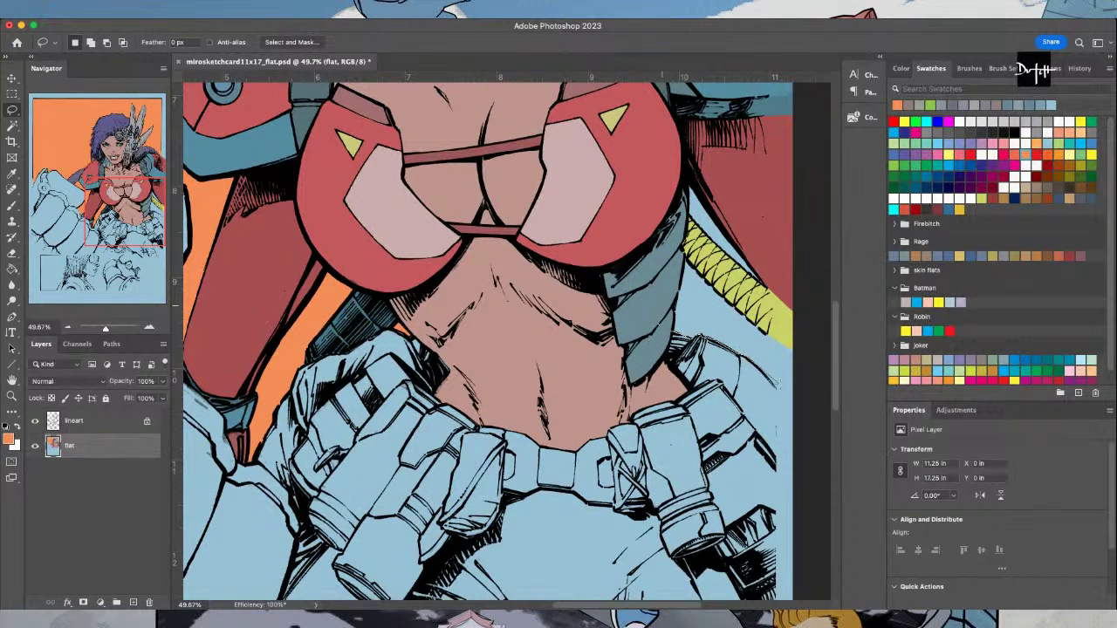
mouse_move(768, 380)
left_mouse_down()
mouse_move(810, 392)
mouse_move(780, 206)
mouse_move(615, 210)
left_mouse_up()
left_click_drag(637, 276, 637, 275)
key("g")
scroll(380, 471, "down", 5)
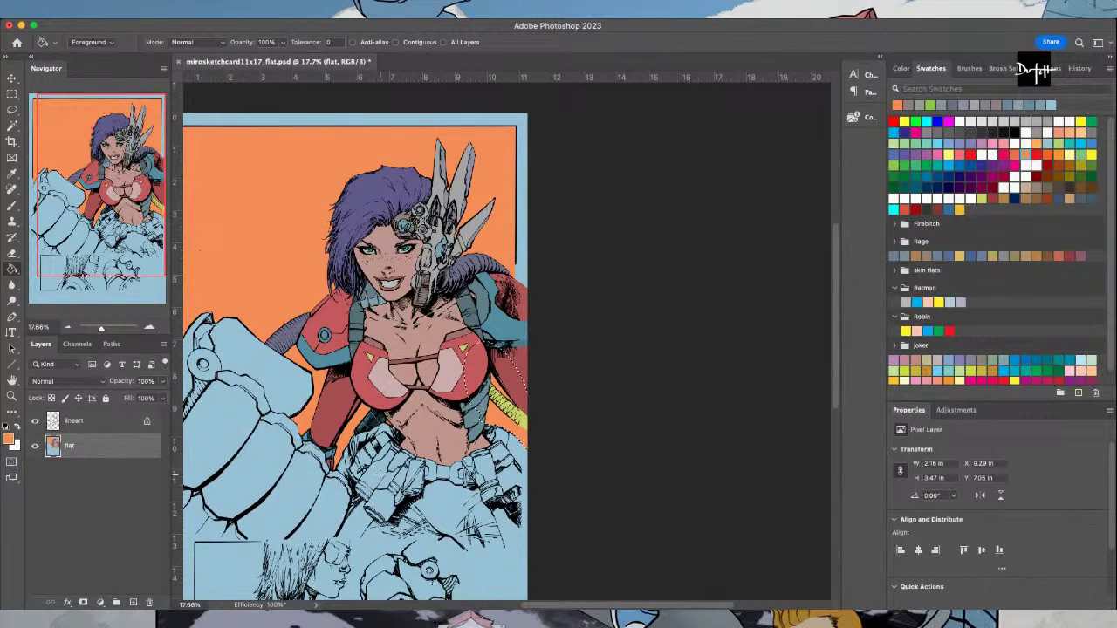
Choose a pale yellow swatch, lasso the rectangular inset panel below the main figure, fill it and deselect
scroll(345, 476, "up", 1)
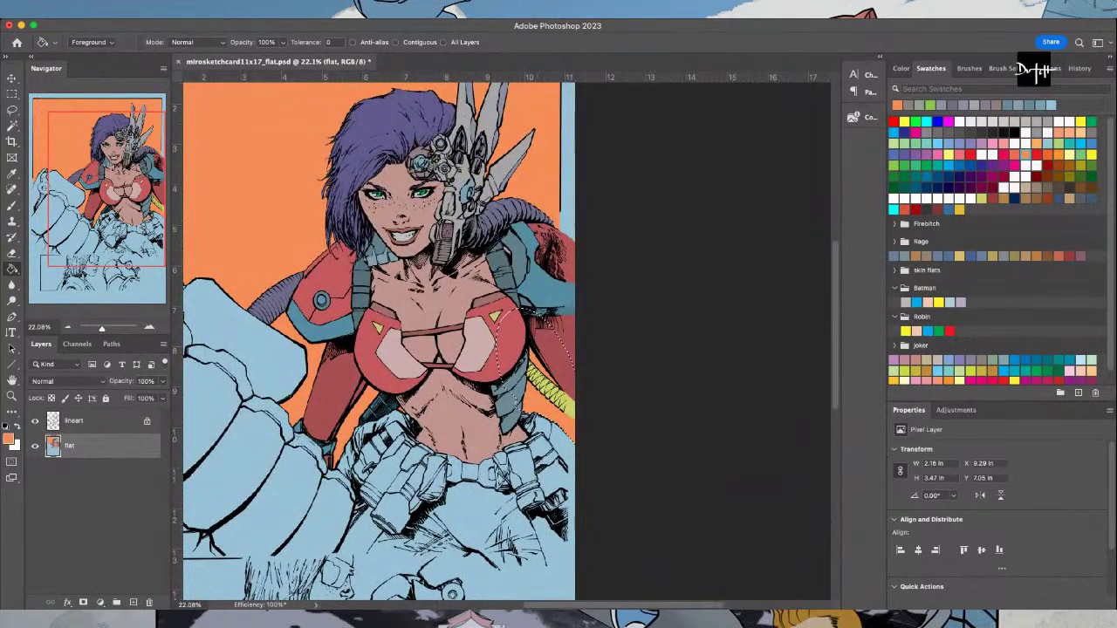
scroll(810, 466, "down", 5)
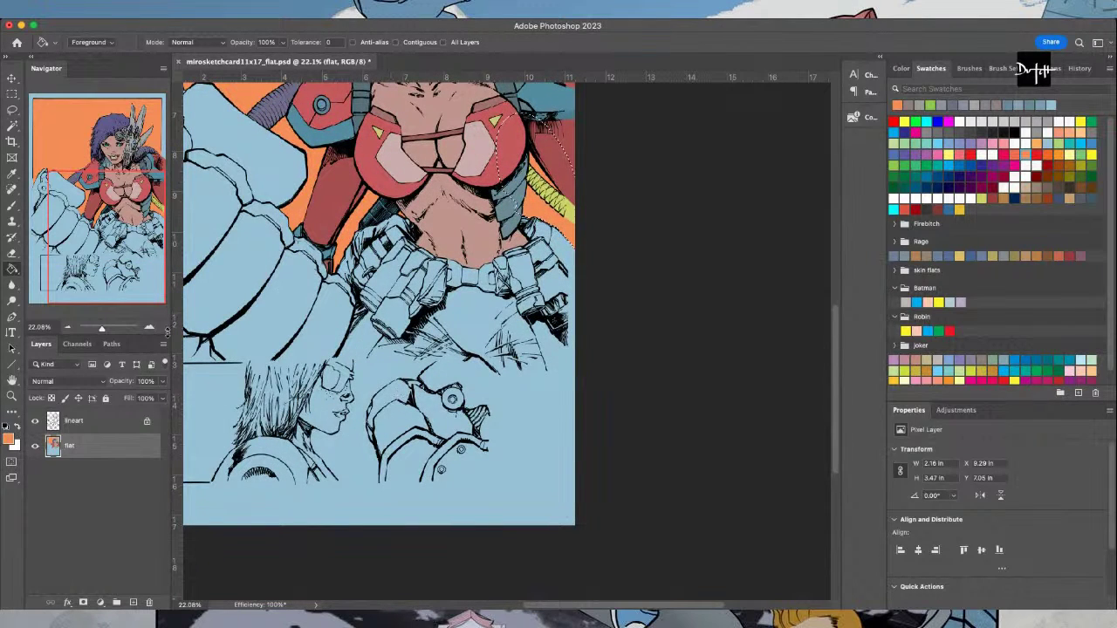
left_click(1068, 154)
scroll(278, 395, "up", 5)
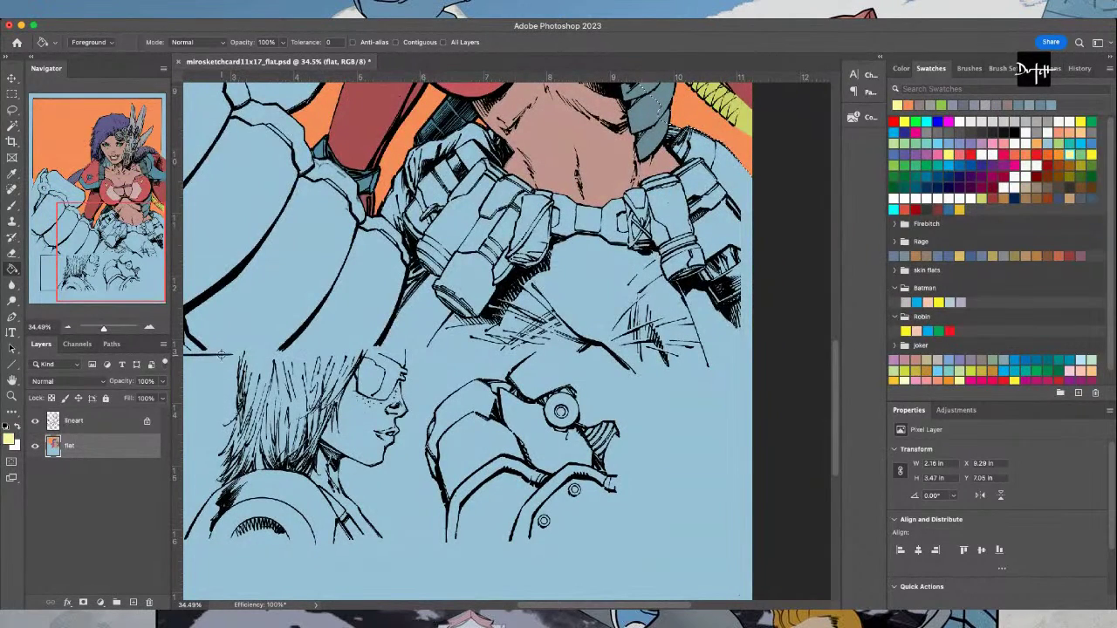
key("l")
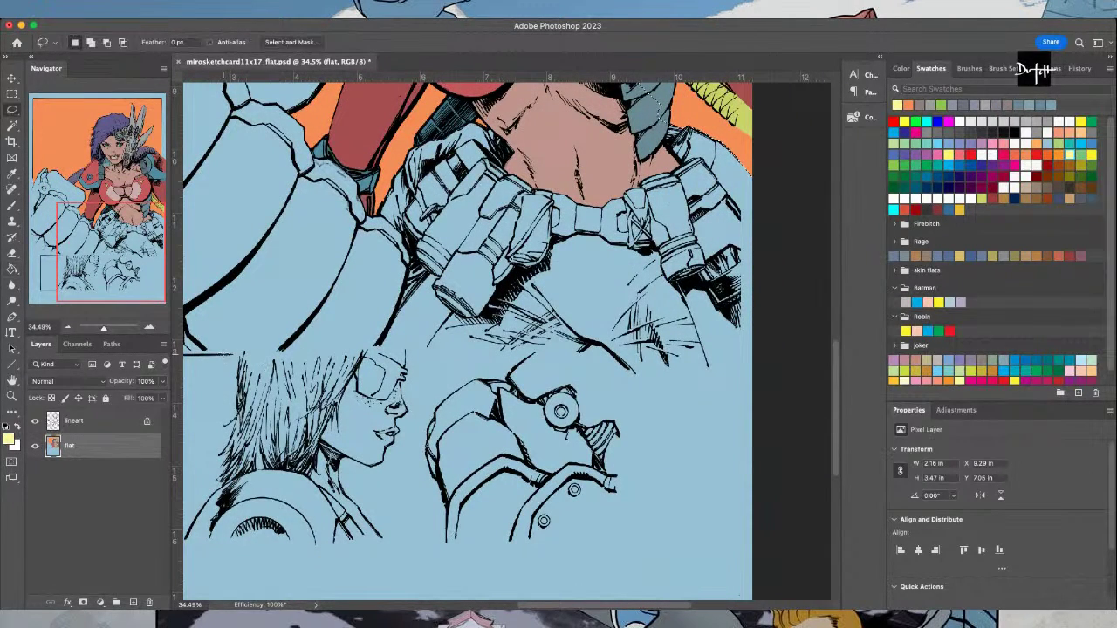
left_click(224, 355)
mouse_move(225, 355)
left_mouse_down()
mouse_move(622, 353)
mouse_move(229, 353)
mouse_move(594, 352)
mouse_move(617, 478)
mouse_move(614, 576)
mouse_move(617, 458)
mouse_move(402, 460)
mouse_move(616, 470)
mouse_move(377, 463)
mouse_move(95, 483)
mouse_move(301, 462)
mouse_move(296, 276)
mouse_move(440, 274)
mouse_move(431, 274)
left_mouse_up()
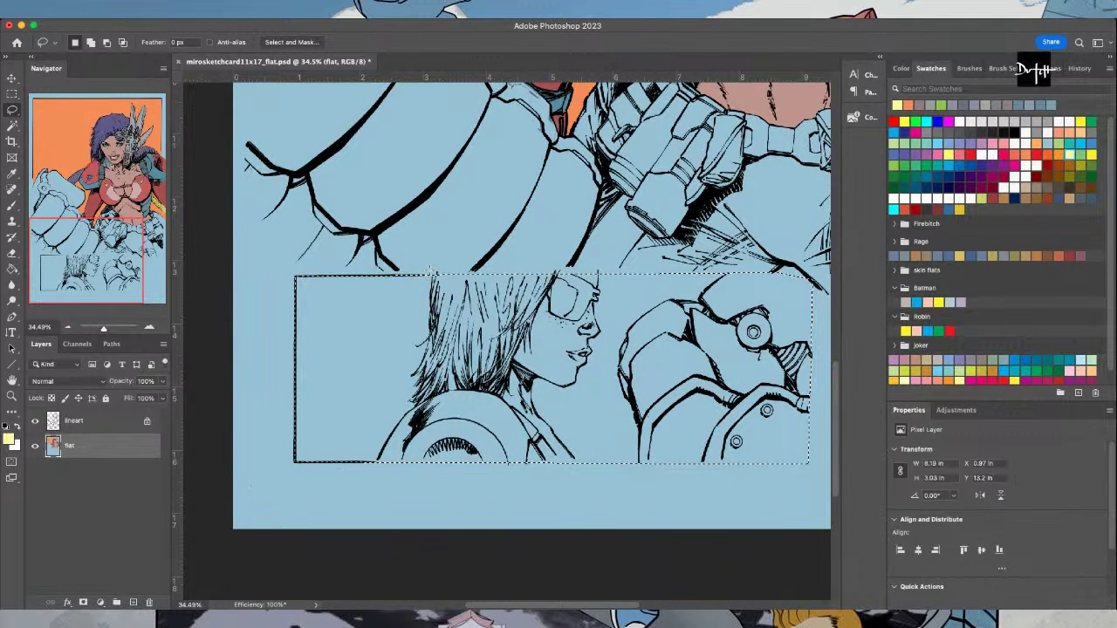
key("alt+Delete")
key("ctrl+d")
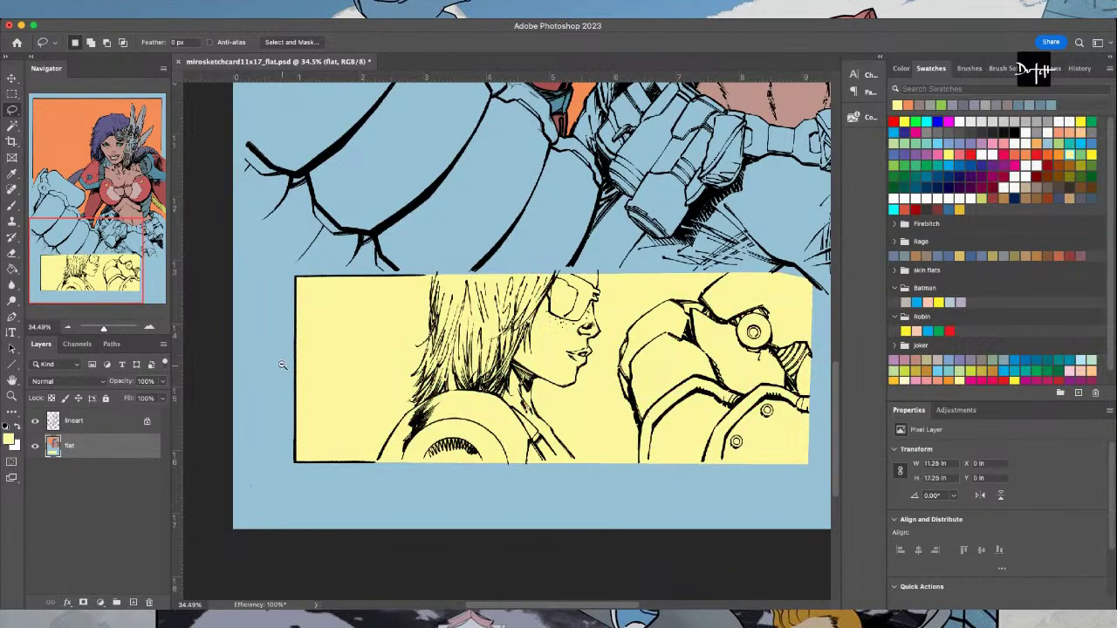
scroll(281, 365, "up", 3)
scroll(281, 365, "down", 5)
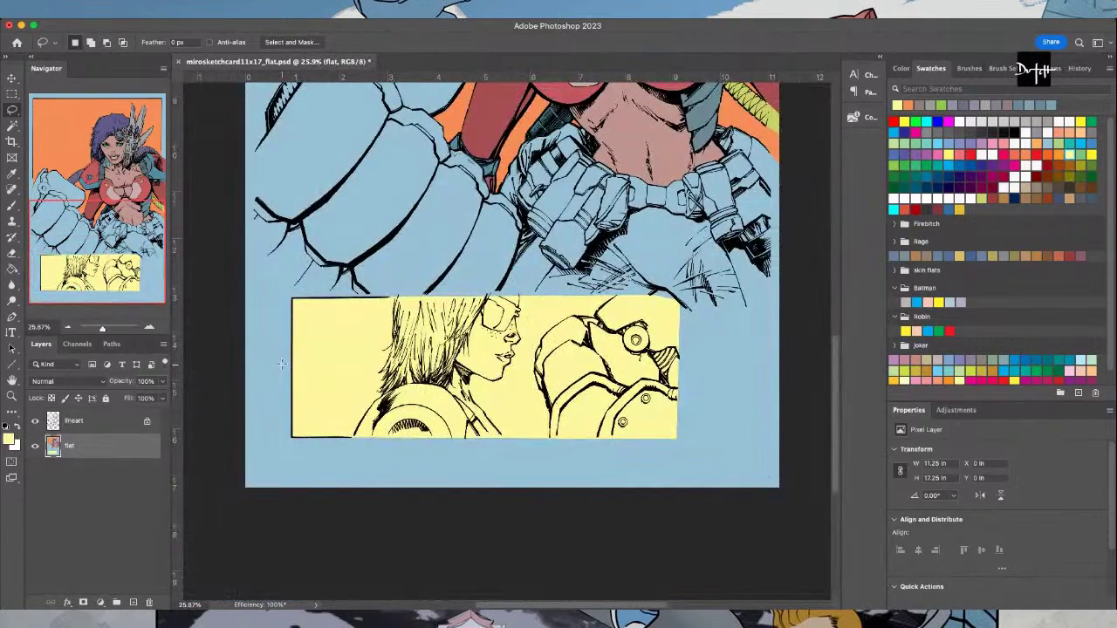
Sample the armour's steel blue, lasso the oversized mechanical fist and forearm along its outline, and bucket-fill it
scroll(363, 365, "down", 1)
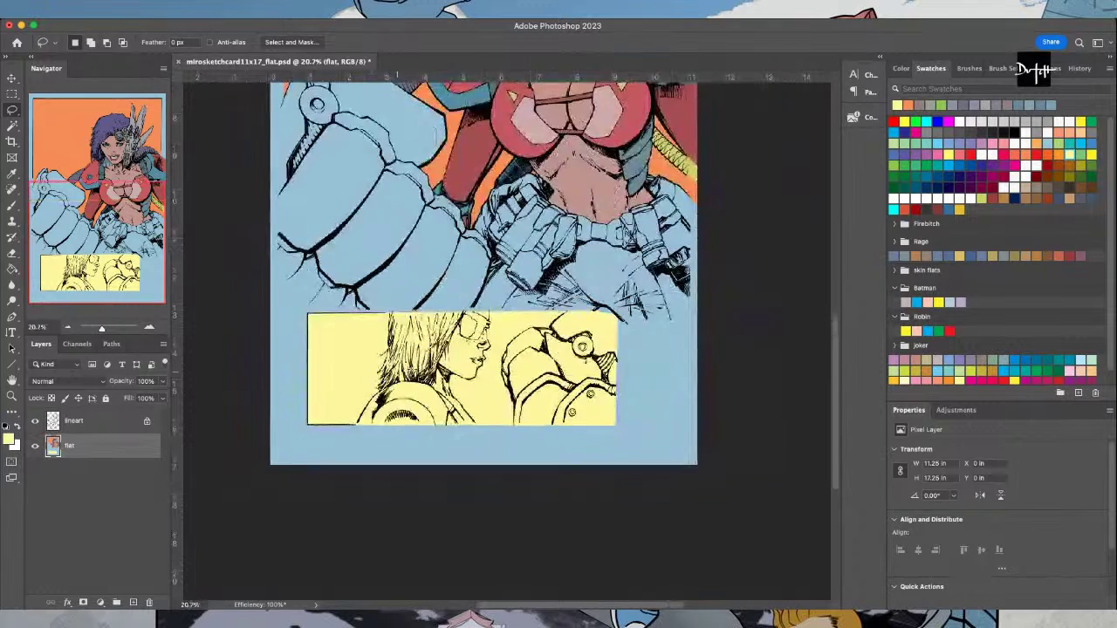
key("i")
left_click(311, 328)
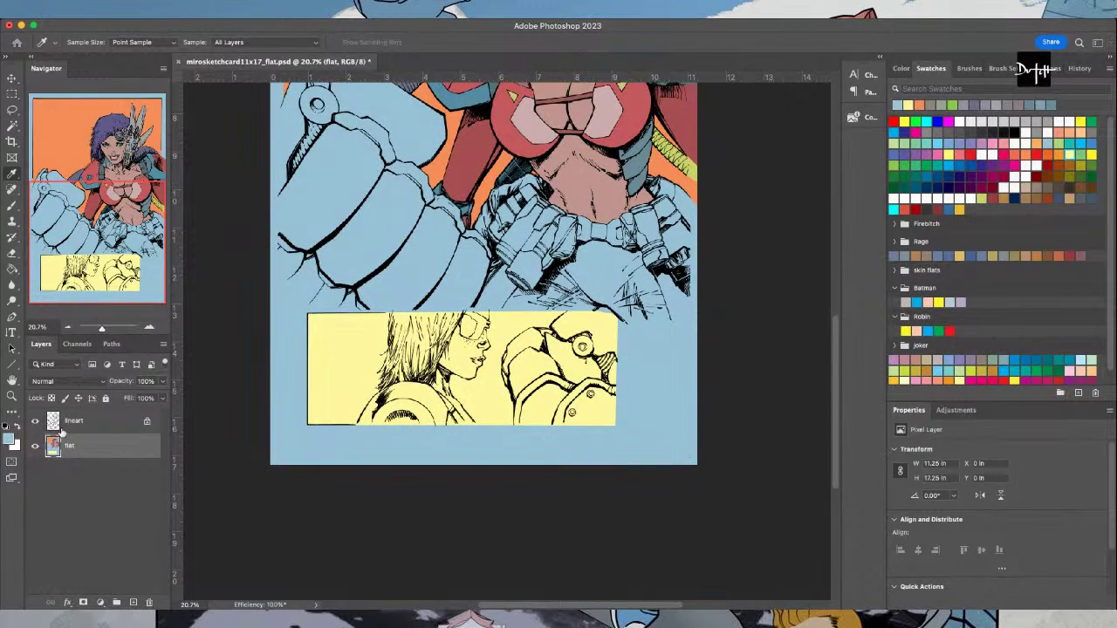
key("l")
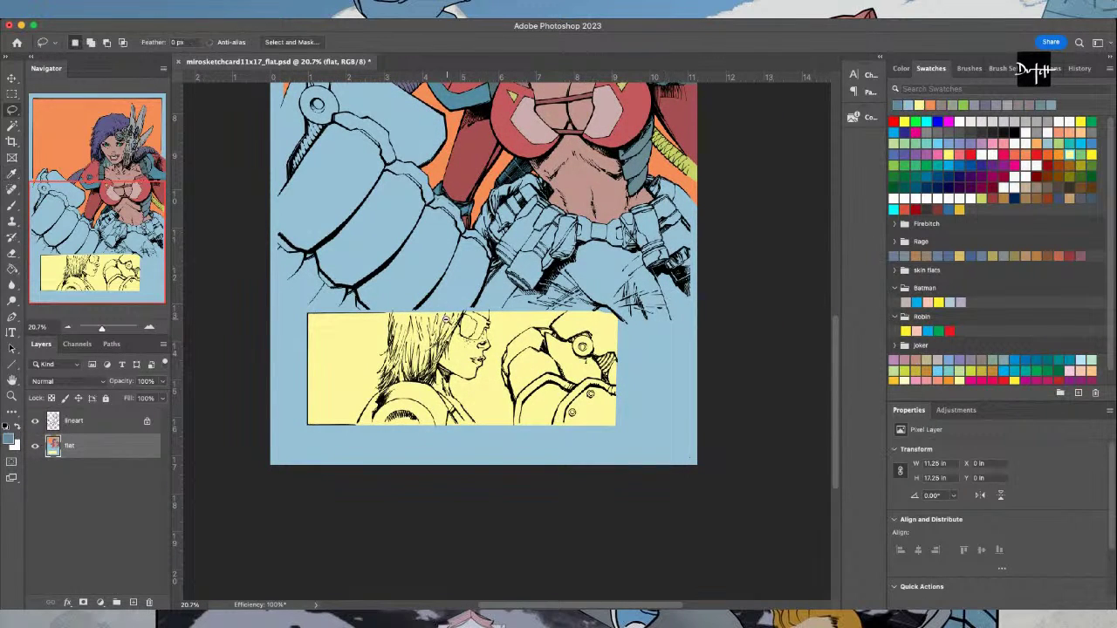
scroll(450, 322, "up", 4)
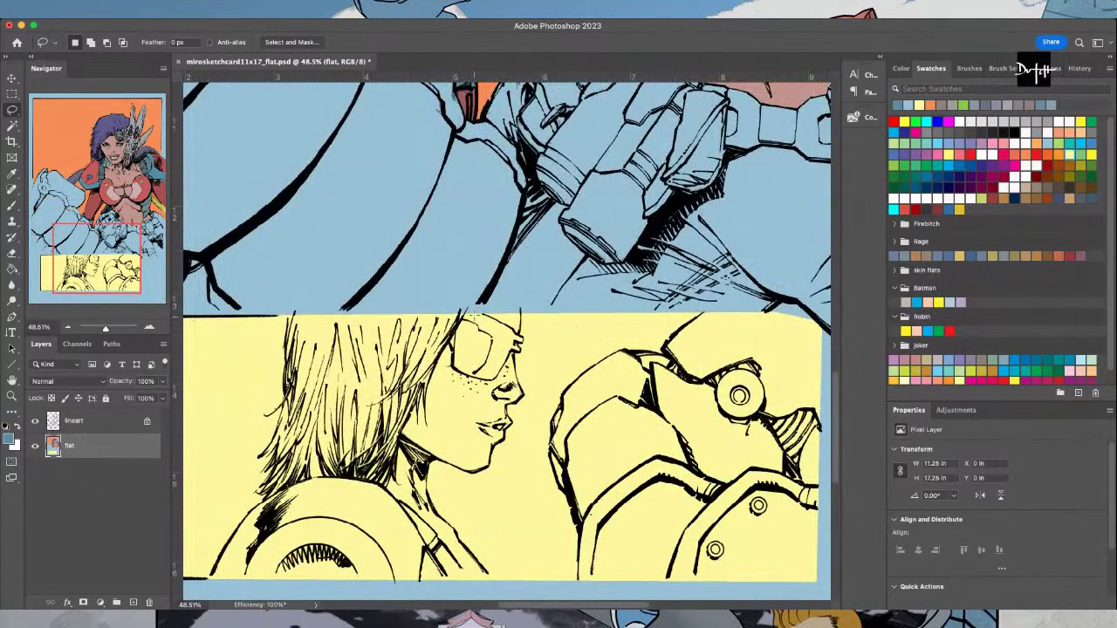
mouse_move(473, 313)
left_mouse_down()
mouse_move(516, 223)
mouse_move(518, 153)
mouse_move(376, 32)
mouse_move(438, 210)
mouse_move(441, 152)
mouse_move(418, 76)
mouse_move(435, 197)
mouse_move(347, 79)
mouse_move(258, 85)
mouse_move(362, 78)
mouse_move(191, 111)
mouse_move(367, 173)
mouse_move(316, 189)
mouse_move(257, 245)
mouse_move(218, 412)
mouse_move(219, 402)
mouse_move(147, 578)
mouse_move(286, 596)
mouse_move(371, 434)
mouse_move(366, 453)
mouse_move(338, 439)
mouse_move(337, 303)
mouse_move(359, 525)
mouse_move(342, 273)
mouse_move(360, 158)
mouse_move(359, 42)
mouse_move(382, 174)
mouse_move(382, 164)
mouse_move(484, 277)
mouse_move(573, 341)
mouse_move(599, 379)
mouse_move(599, 406)
mouse_move(604, 297)
left_mouse_up()
left_click(11, 269)
left_click(229, 381)
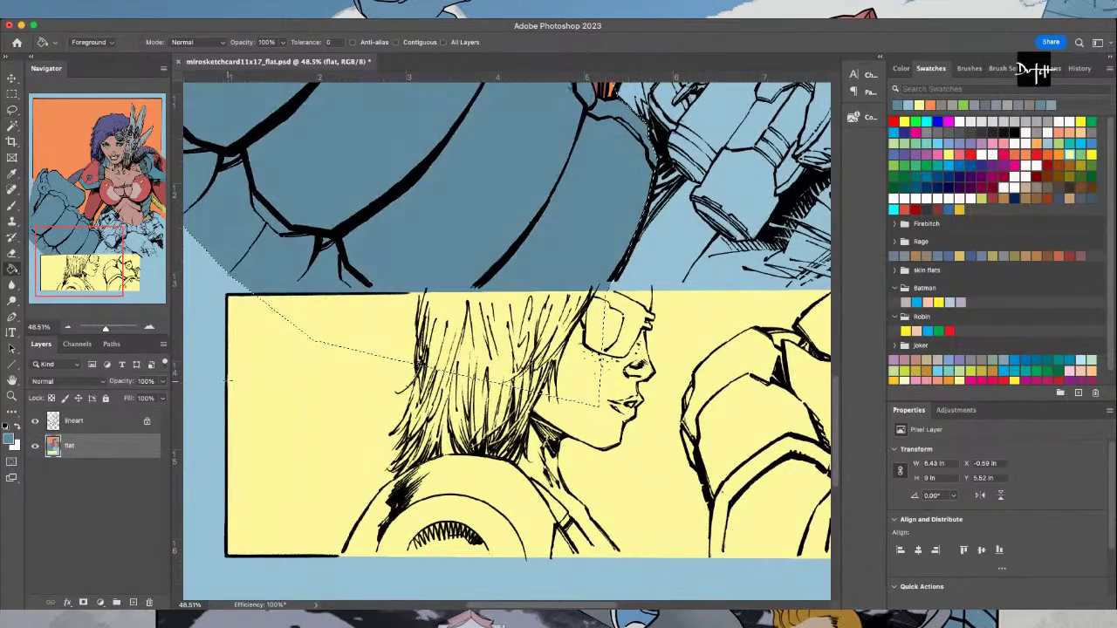
scroll(229, 380, "down", 5)
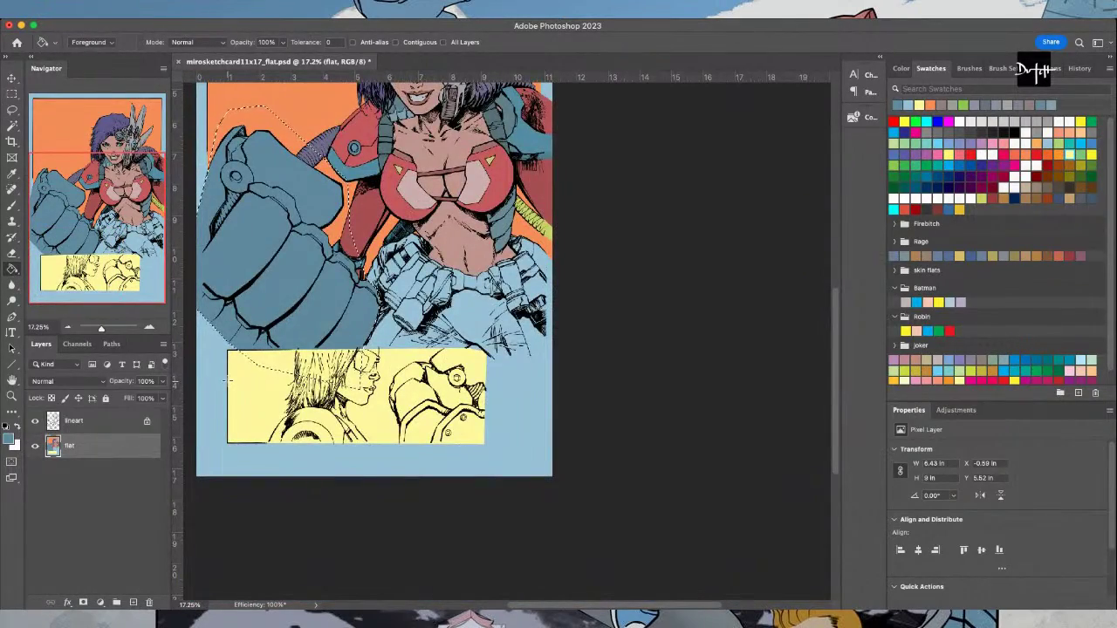
Choose a tan-brown colour, lasso the belt, pouches and trousers below the bare waist, and bucket-fill them
key("l")
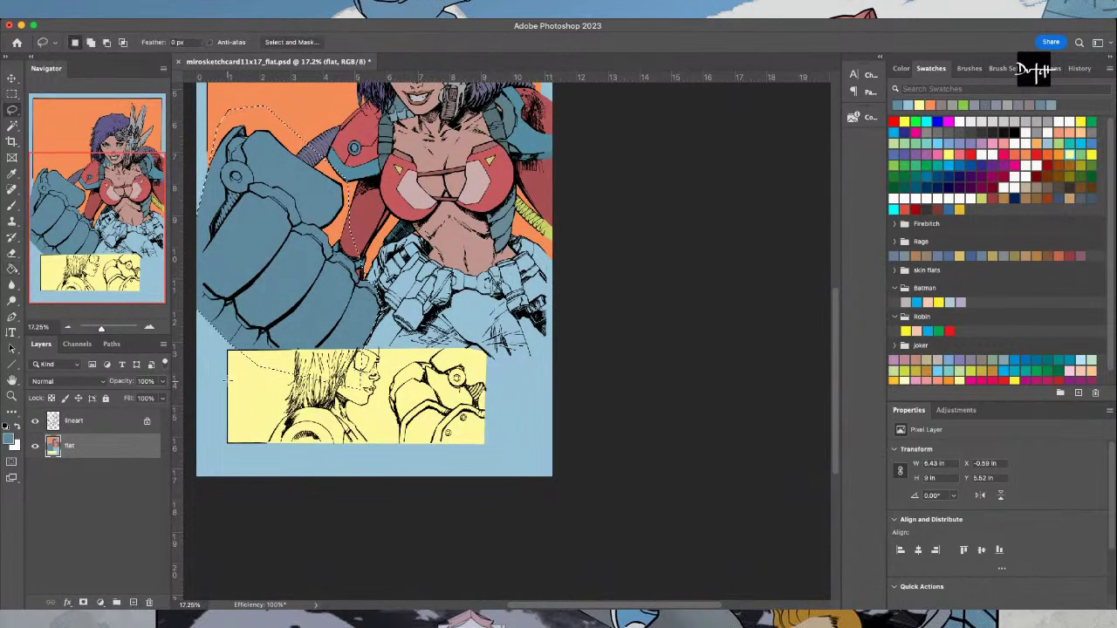
left_click(960, 208)
key("i")
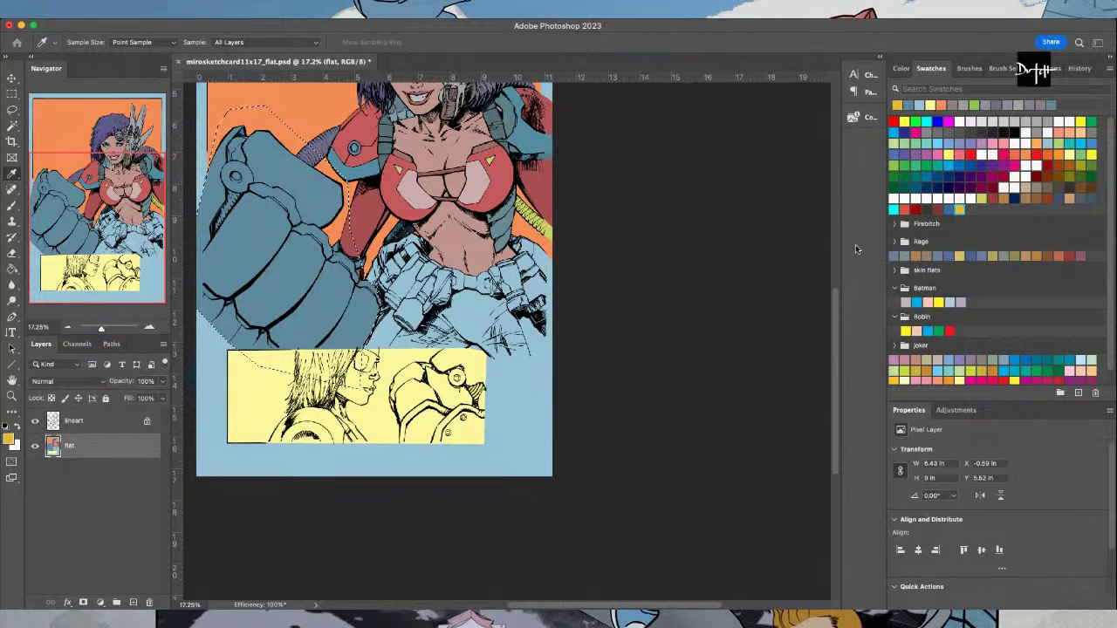
key("l")
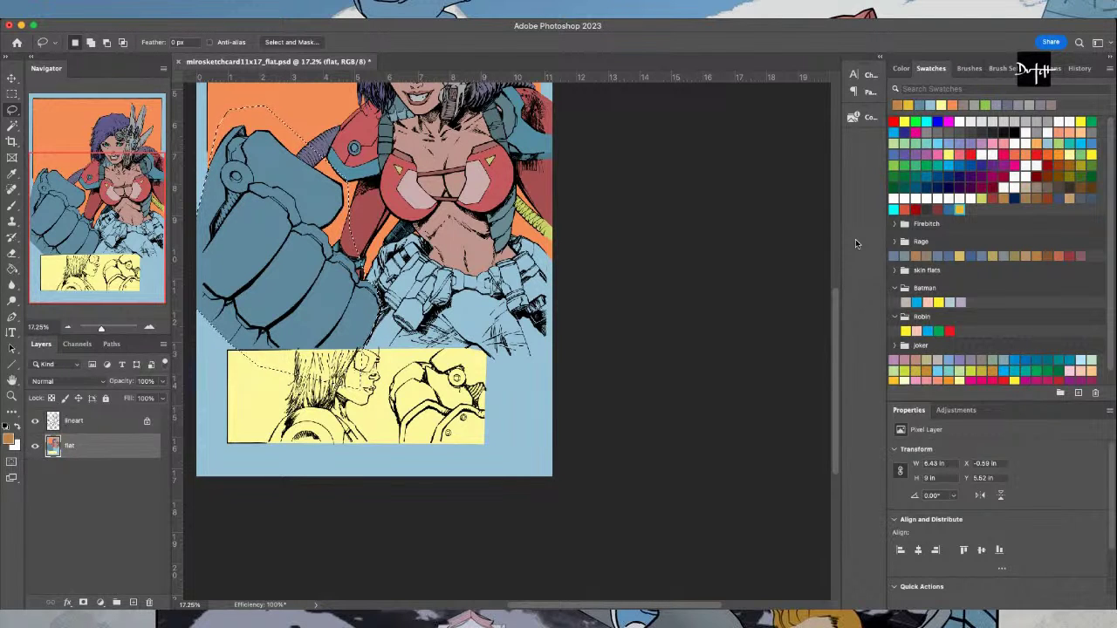
scroll(411, 288, "up", 8)
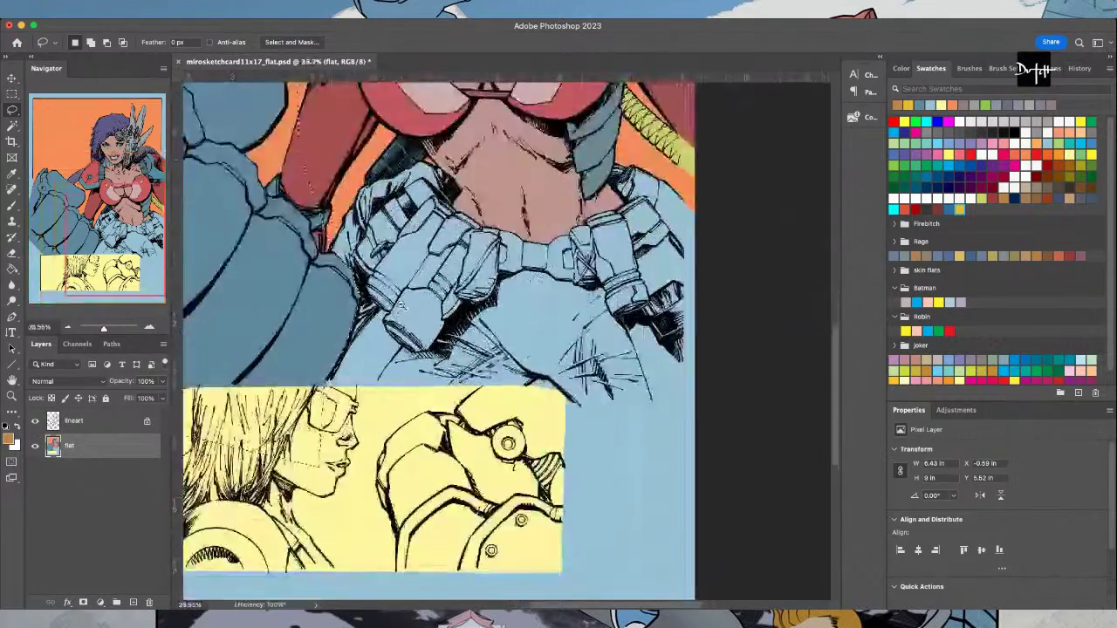
key("i")
key("l")
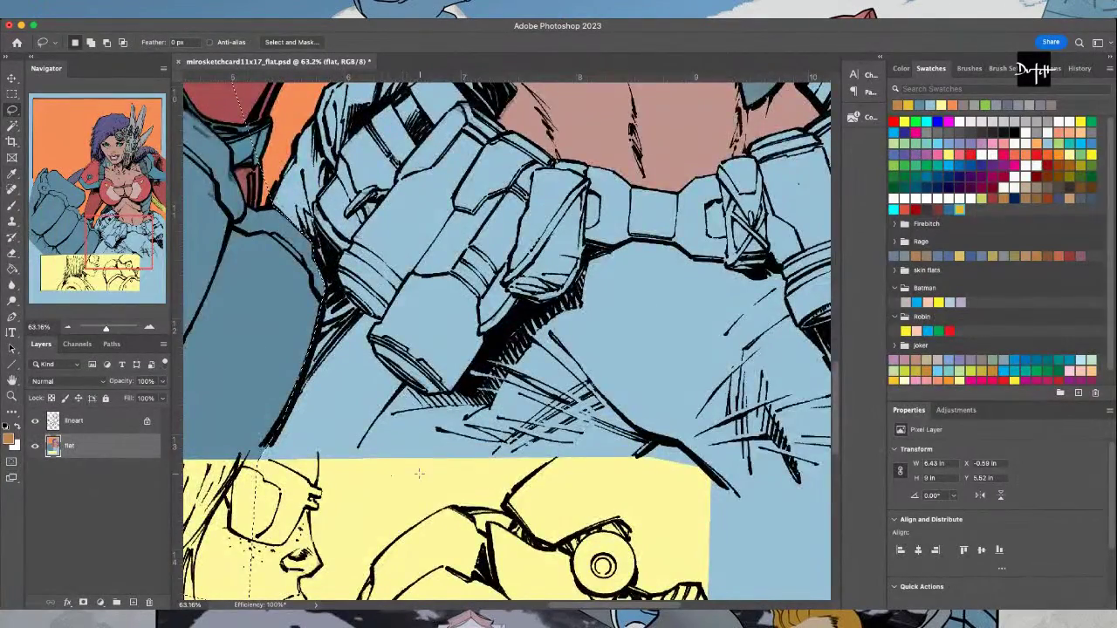
scroll(486, 430, "down", 5)
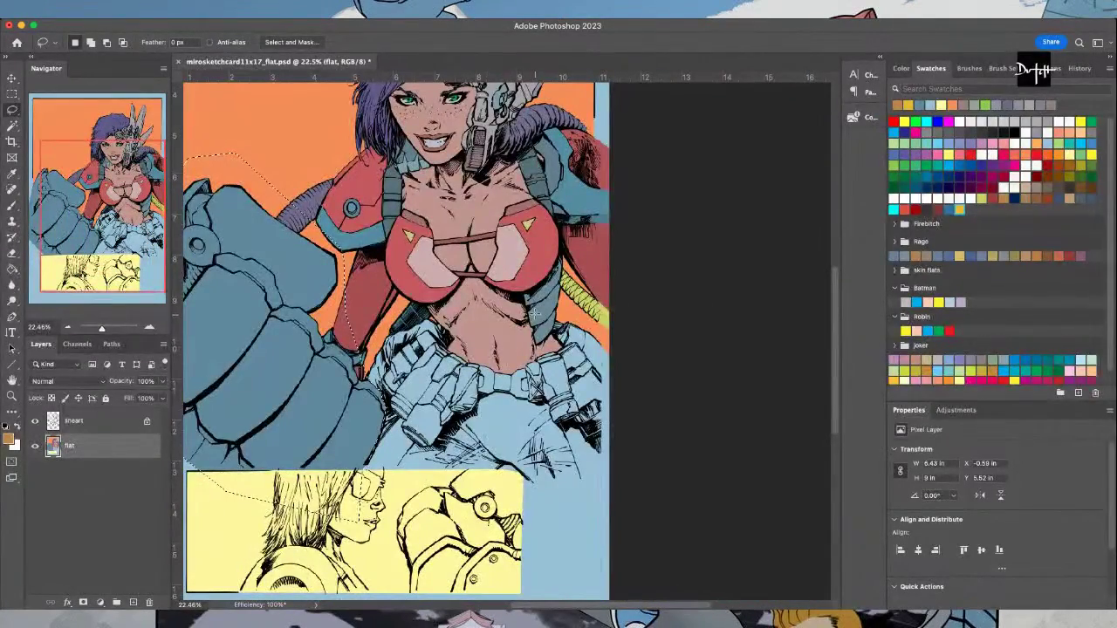
key("ctrl+d")
mouse_move(619, 309)
left_mouse_down()
mouse_move(628, 488)
mouse_move(534, 484)
mouse_move(509, 459)
mouse_move(477, 490)
mouse_move(336, 518)
left_mouse_up()
mouse_move(325, 310)
left_mouse_down()
mouse_move(491, 249)
mouse_move(523, 280)
left_mouse_up()
key("g")
left_click(563, 432)
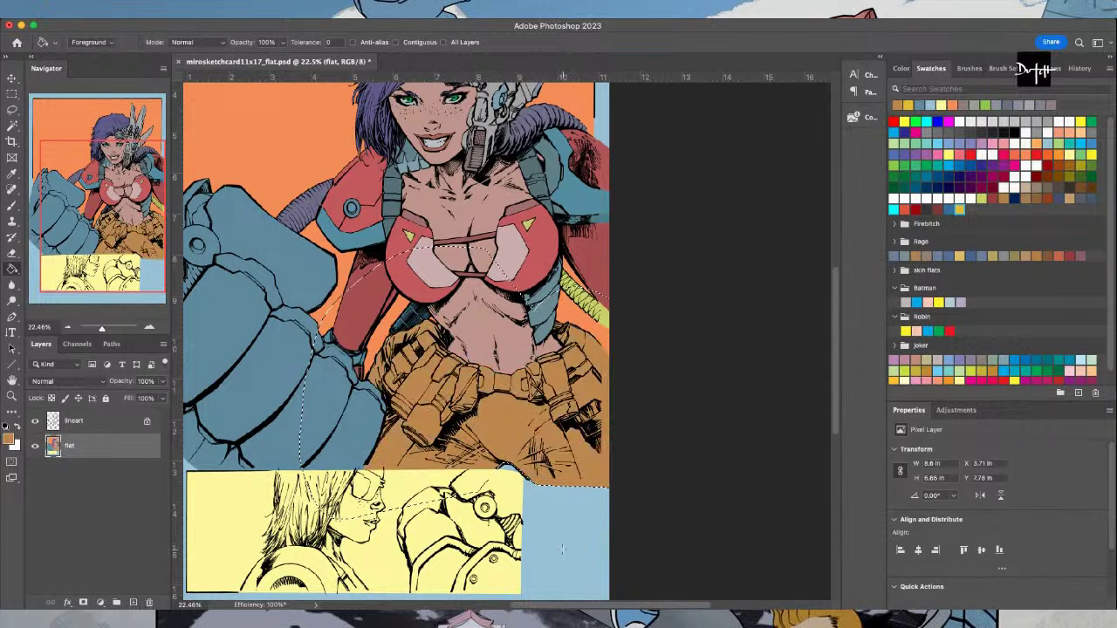
Sample the sleeve's dark red, lasso the area outside the thigh below the belt pouches, bucket-fill it and deselect
key("i")
left_click(584, 255)
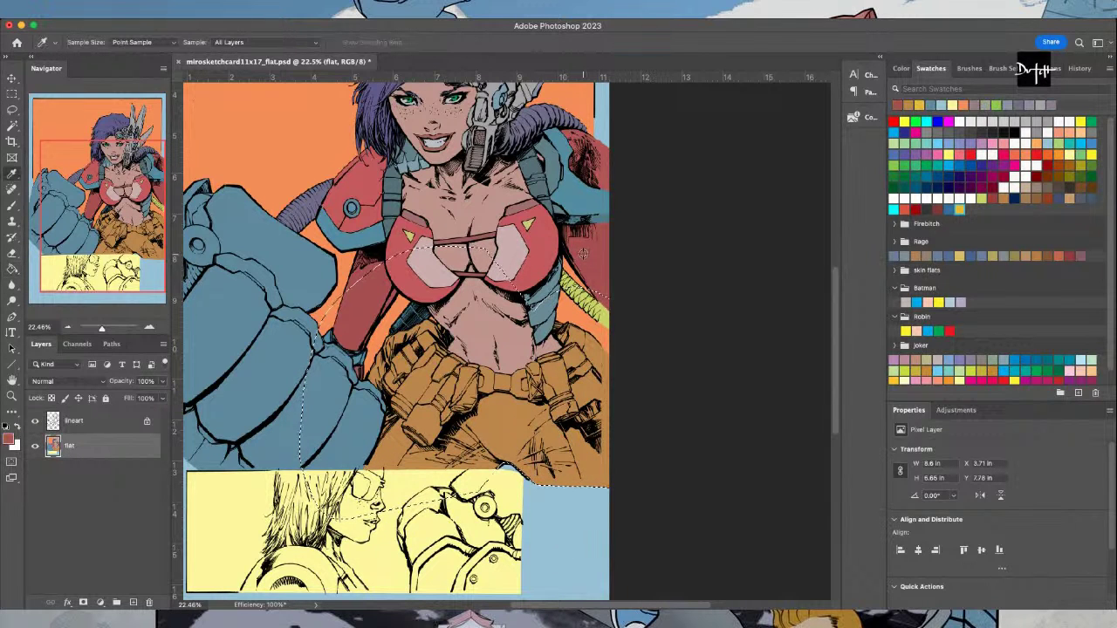
key("l")
left_click_drag(417, 555, 420, 553)
scroll(595, 507, "up", 5)
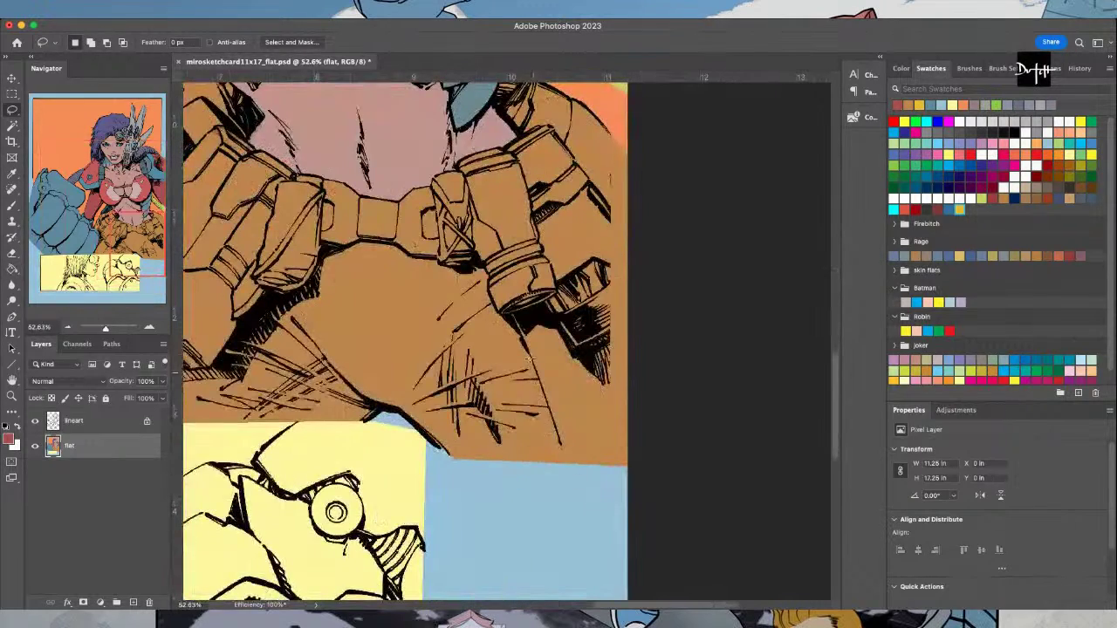
mouse_move(521, 339)
left_mouse_down()
mouse_move(580, 497)
mouse_move(685, 446)
mouse_move(625, 307)
mouse_move(620, 336)
mouse_move(572, 356)
mouse_move(542, 303)
mouse_move(511, 310)
left_mouse_up()
left_click(12, 268)
left_click(349, 334)
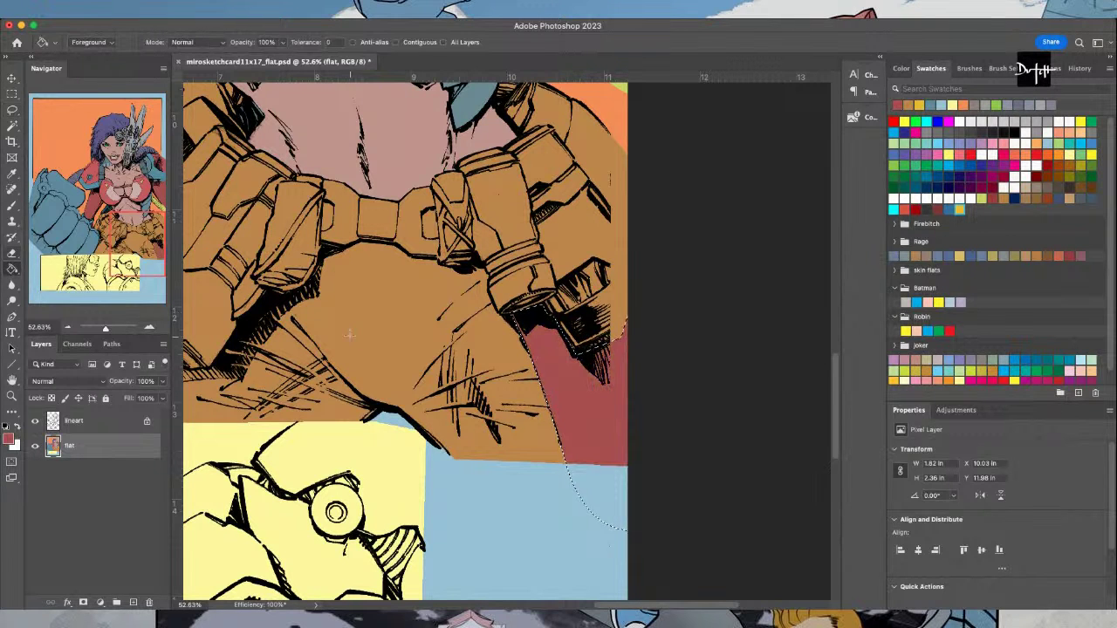
key("l")
scroll(545, 393, "left", 5)
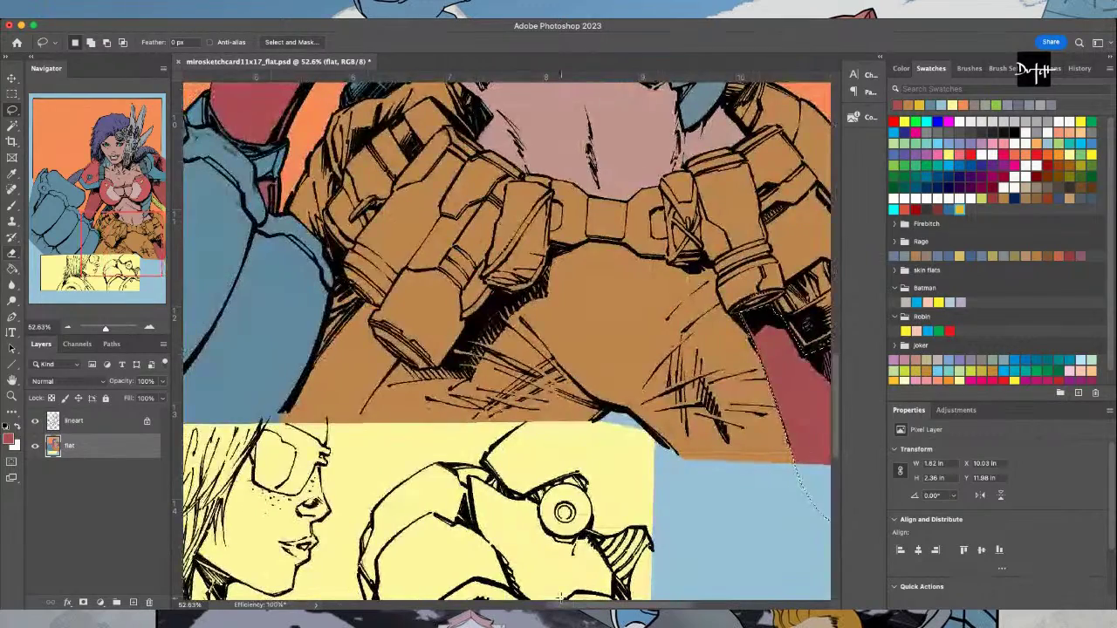
key("ctrl+d")
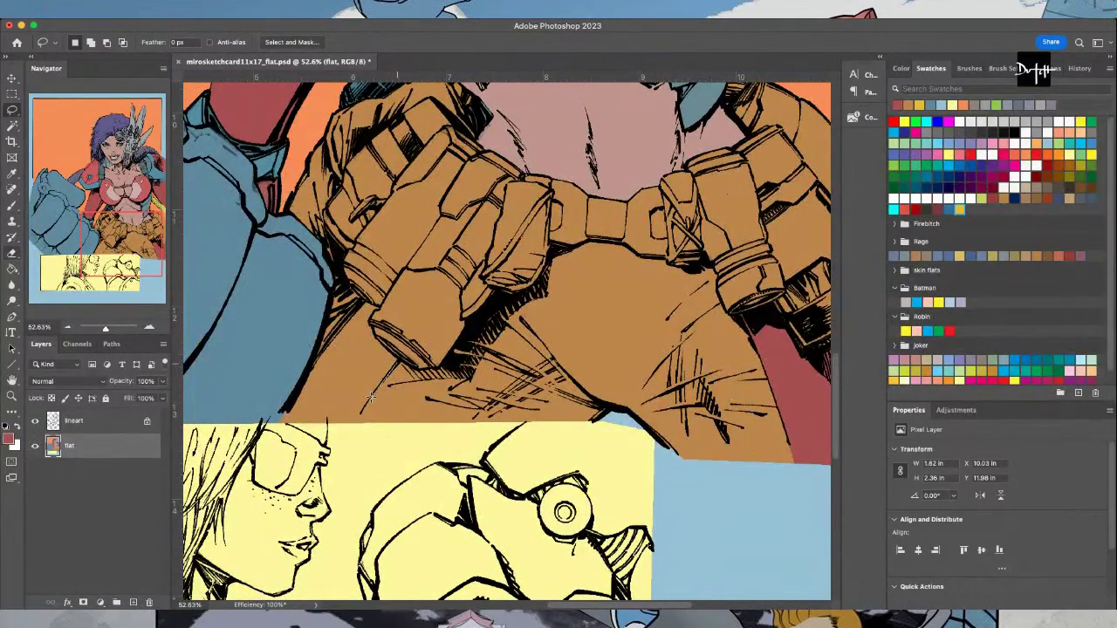
Outline the leg area between the gauntlet and the belt pouches, including the small sliver at the gauntlet's edge, and fill it dark red
mouse_move(353, 423)
left_mouse_down()
mouse_move(290, 466)
mouse_move(320, 273)
left_mouse_up()
mouse_move(307, 253)
left_mouse_down()
mouse_move(280, 238)
mouse_move(283, 177)
mouse_move(324, 136)
left_mouse_up()
mouse_move(342, 185)
left_mouse_down()
mouse_move(321, 234)
mouse_move(321, 222)
mouse_move(373, 307)
left_mouse_up()
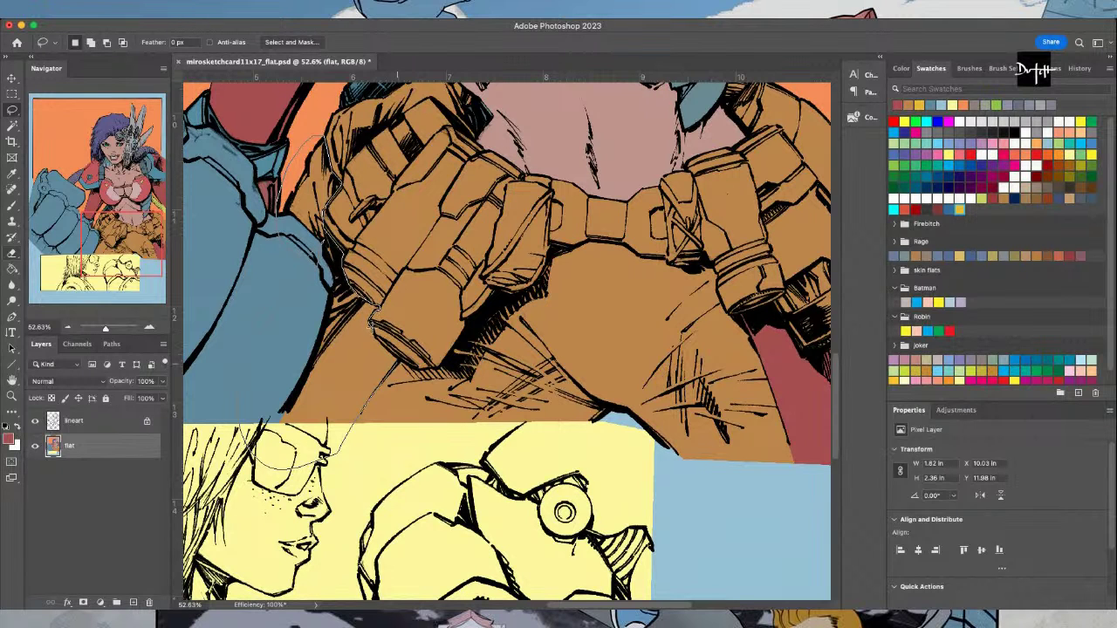
left_click_drag(397, 363, 403, 366)
key("g")
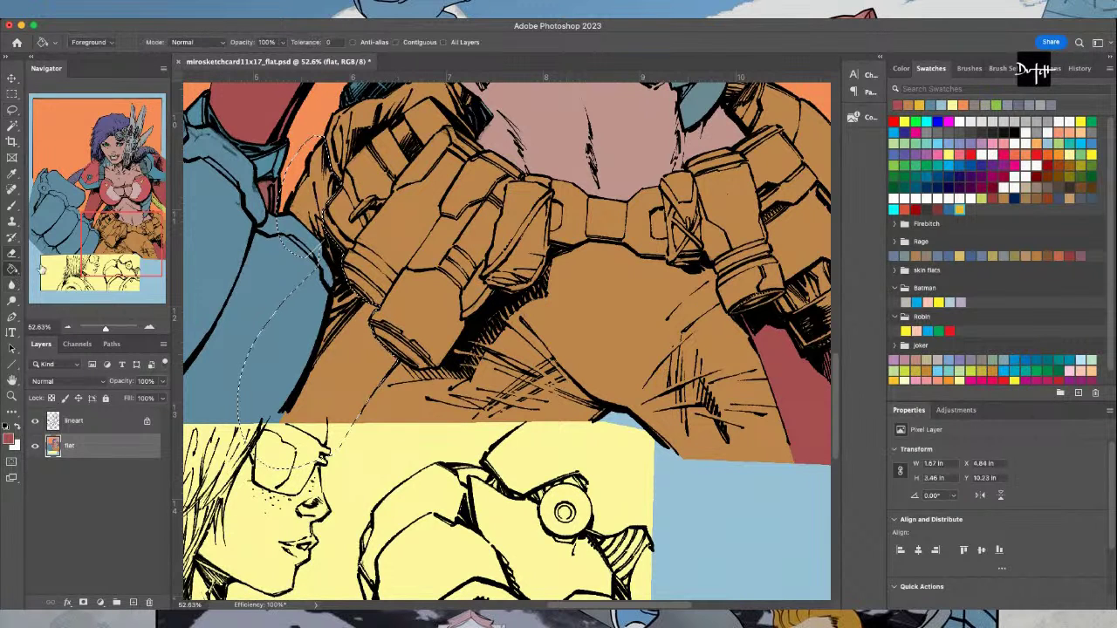
left_click(409, 283)
key("l")
mouse_move(301, 251)
left_mouse_down()
mouse_move(314, 237)
mouse_move(304, 214)
mouse_move(308, 223)
left_mouse_up()
key("g")
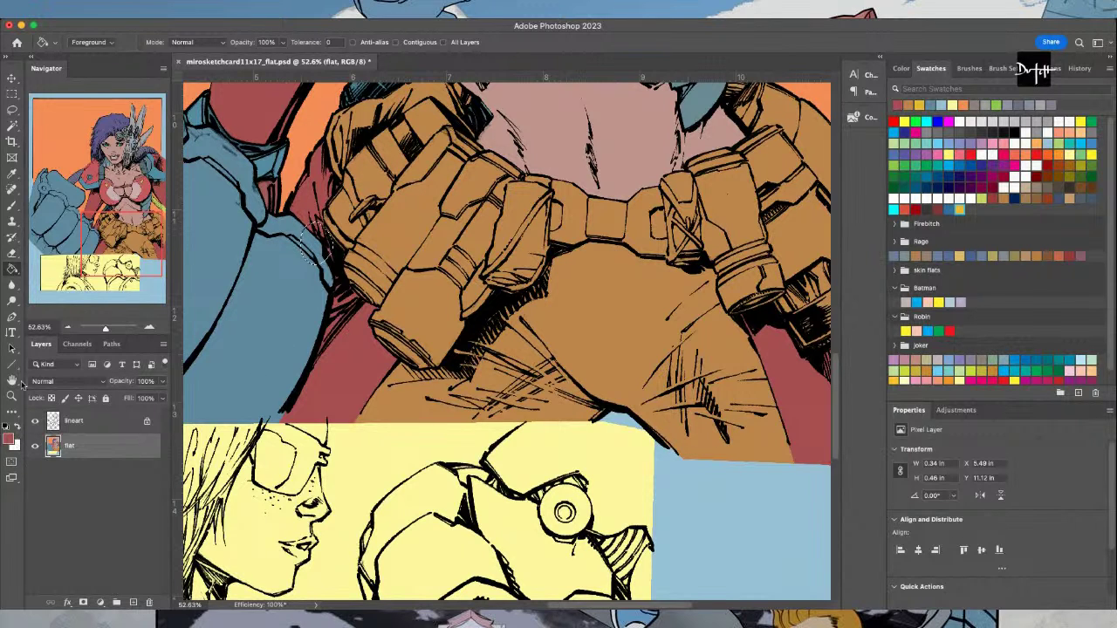
Outline the trousers below the belt, fill them with a pale grey-blue based on the gauntlet's blue, and clear the selection
key("i")
left_click(238, 371)
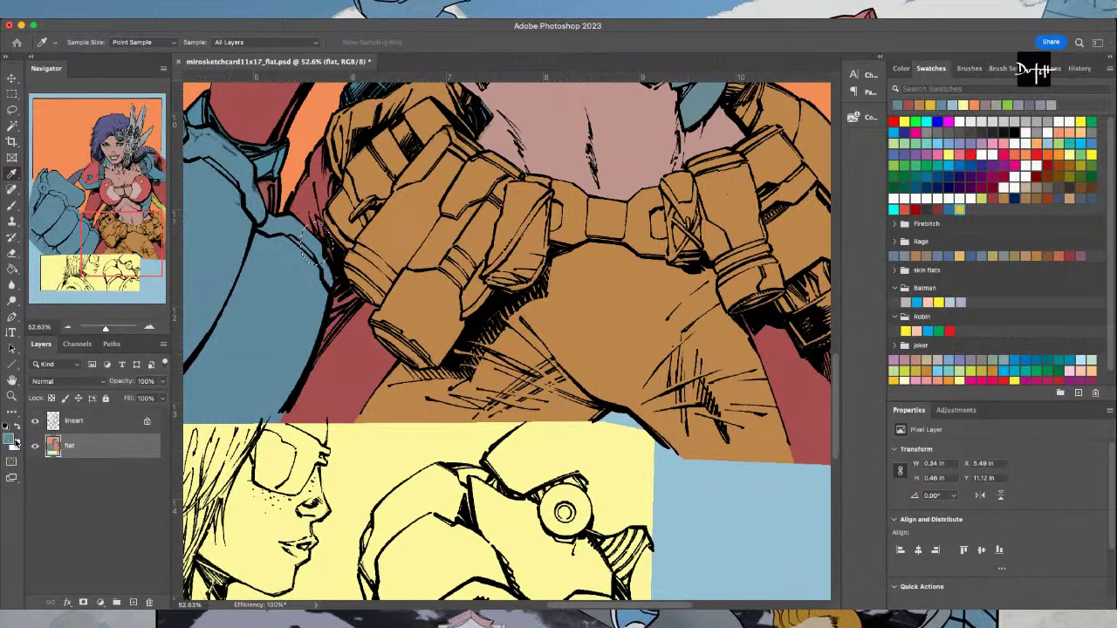
key("l")
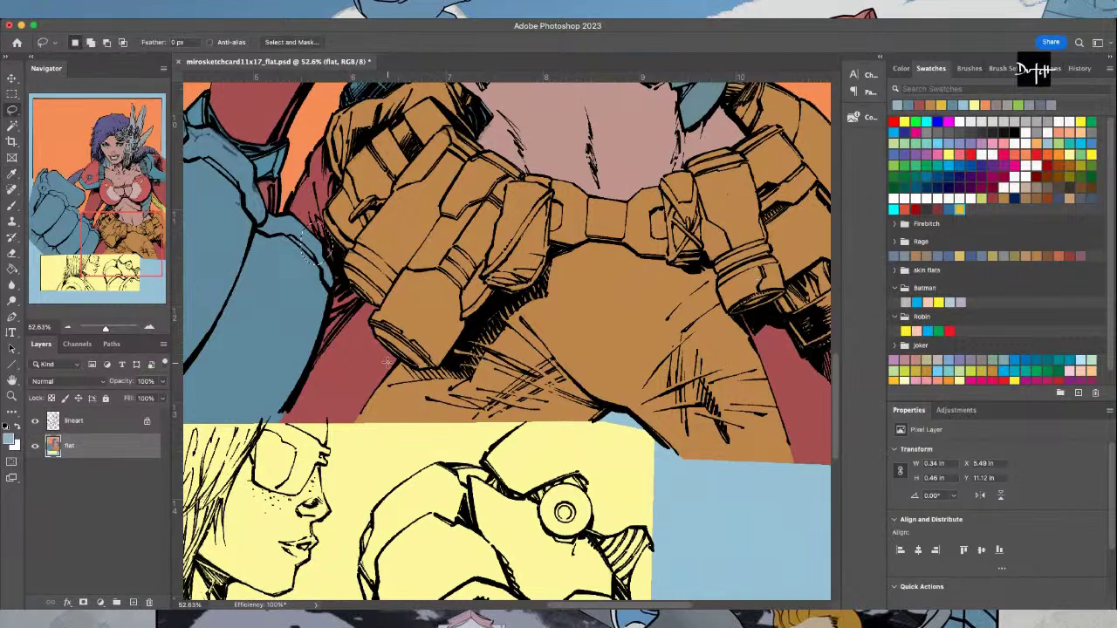
mouse_move(437, 366)
left_mouse_down()
mouse_move(494, 289)
mouse_move(539, 279)
mouse_move(550, 252)
mouse_move(588, 242)
mouse_move(643, 257)
left_mouse_up()
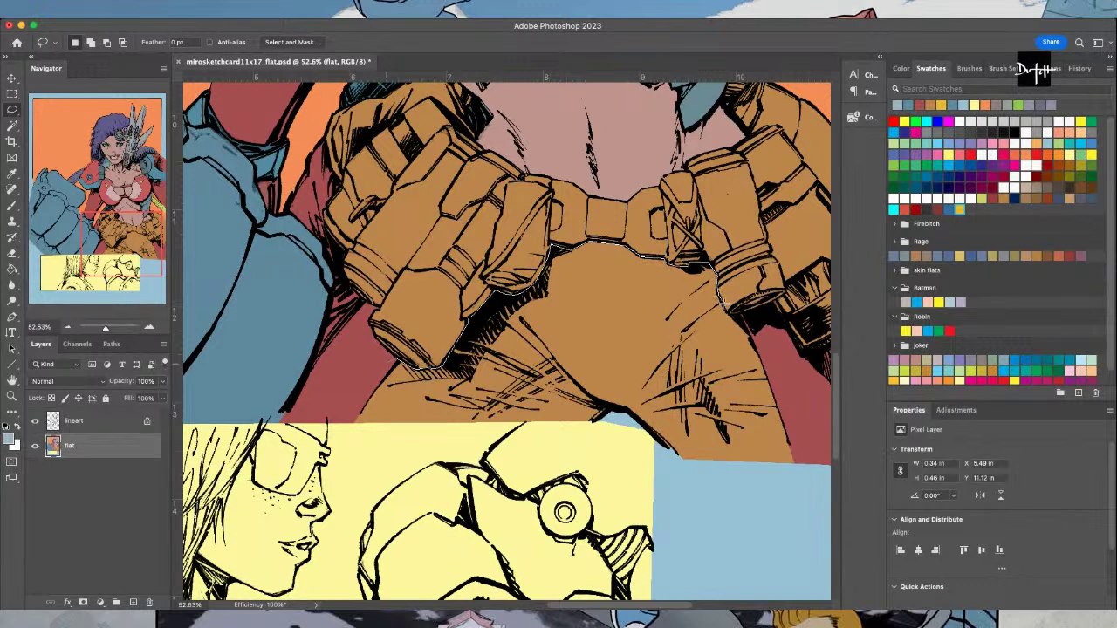
mouse_move(724, 311)
left_mouse_down()
mouse_move(770, 337)
mouse_move(809, 470)
mouse_move(584, 506)
mouse_move(401, 510)
mouse_move(337, 438)
mouse_move(374, 366)
left_mouse_up()
left_click(432, 295)
key("l")
key("super+d")
Outline the large cylindrical belt pouch nearest the gauntlet and fill it with light grey
scroll(450, 590, "down", 3)
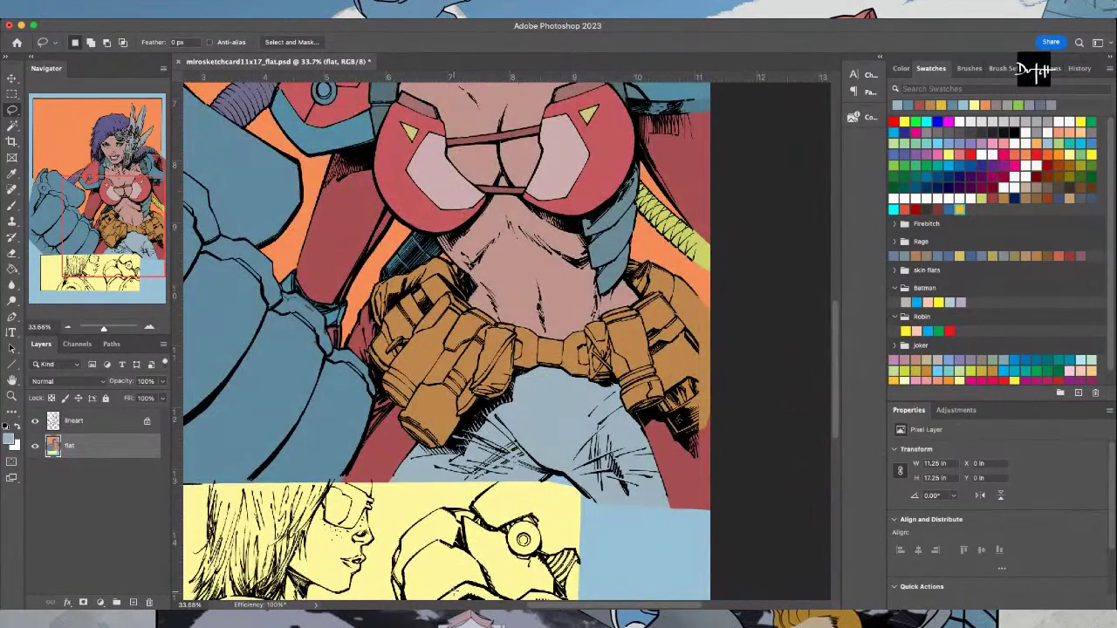
scroll(480, 489, "down", 3)
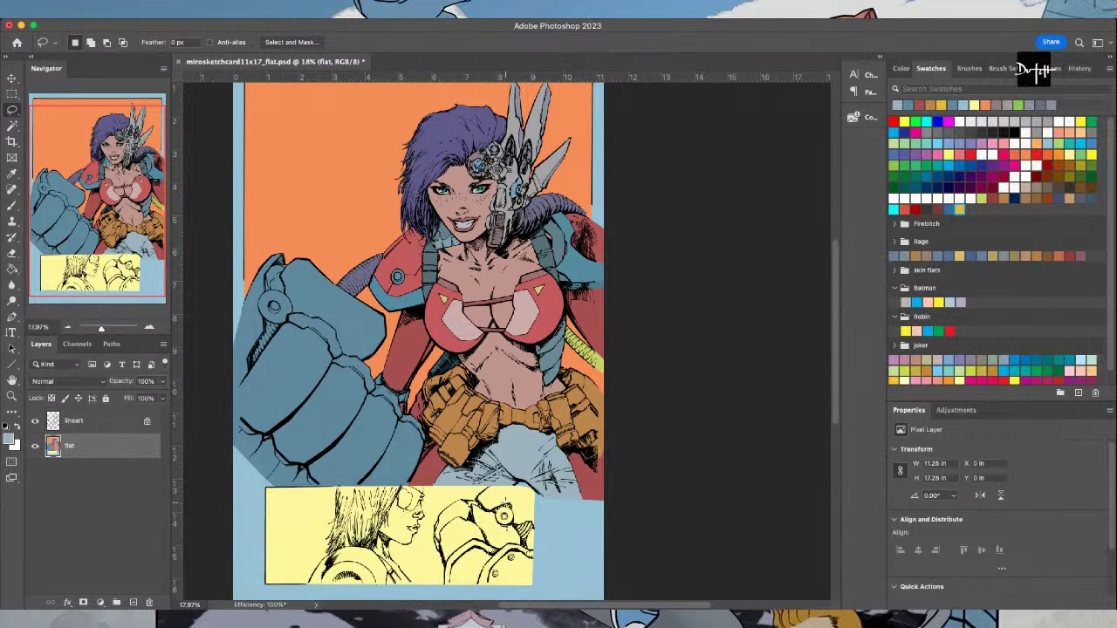
scroll(450, 449, "up", 5)
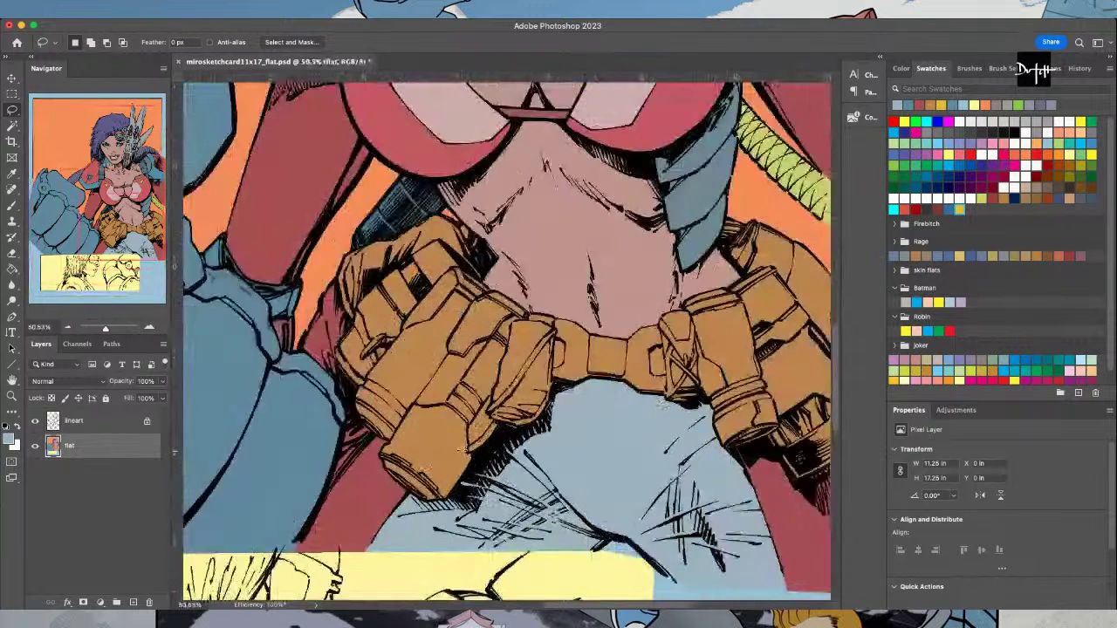
key("i")
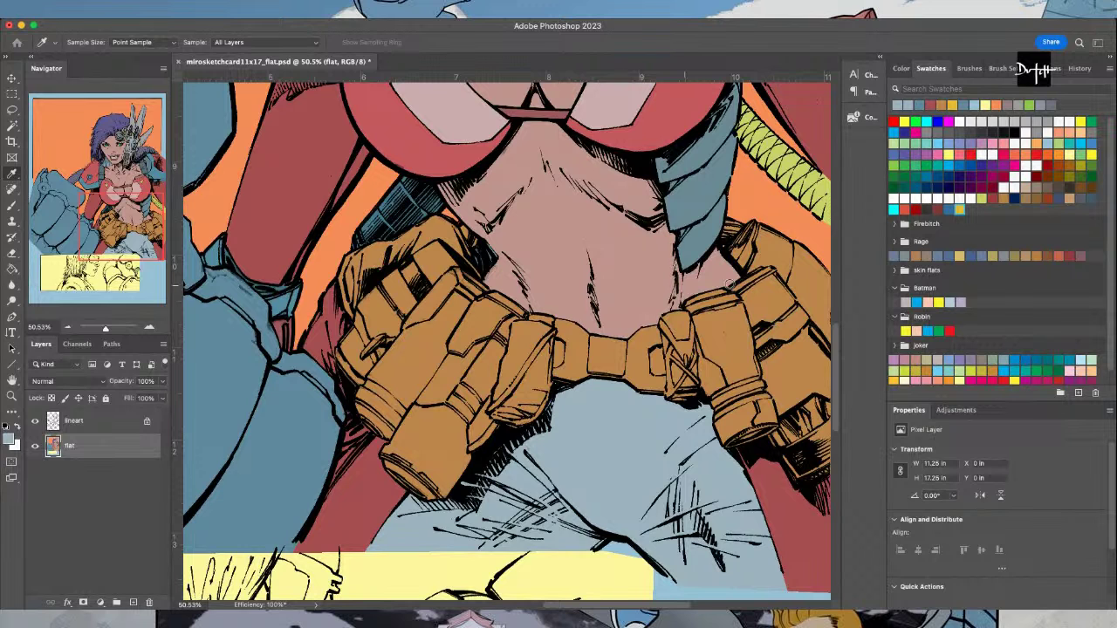
key("l")
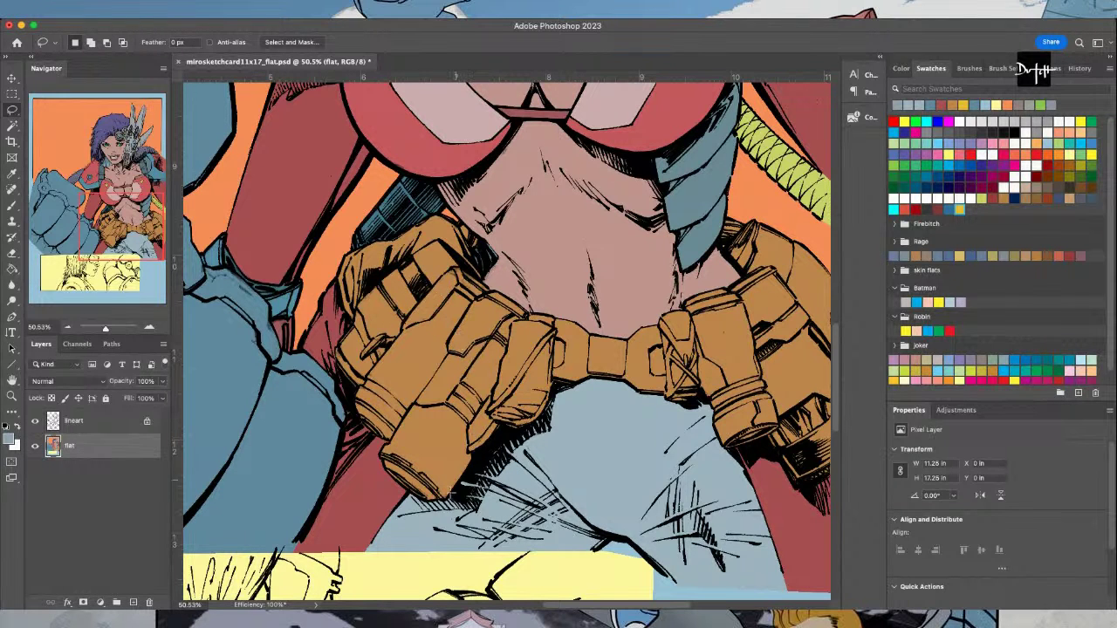
scroll(452, 483, "up", 2)
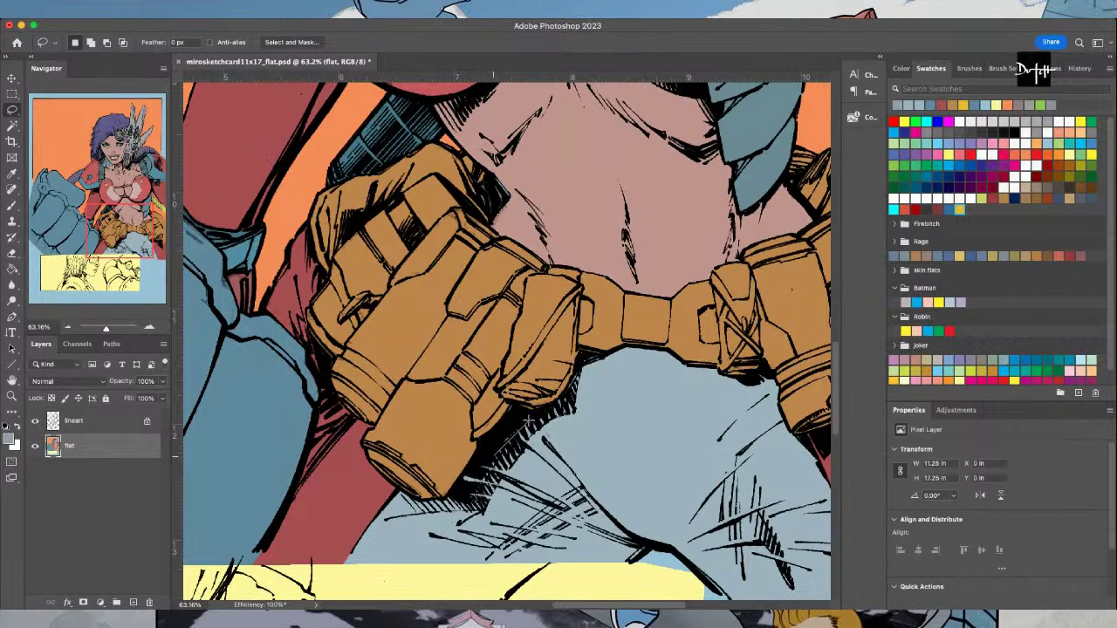
mouse_move(528, 421)
left_mouse_down()
mouse_move(478, 428)
mouse_move(465, 482)
mouse_move(435, 519)
mouse_move(358, 469)
mouse_move(348, 441)
mouse_move(361, 419)
mouse_move(369, 430)
mouse_move(377, 421)
mouse_move(478, 249)
mouse_move(510, 224)
mouse_move(556, 233)
mouse_move(502, 361)
mouse_move(515, 433)
left_mouse_up()
key("g")
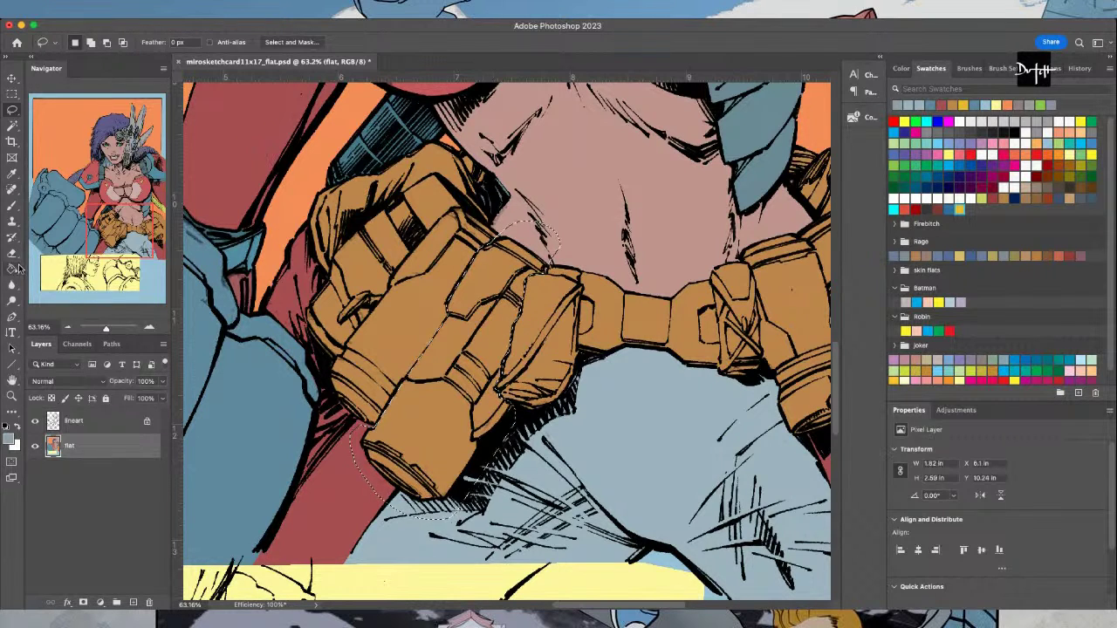
left_click(359, 312)
Select the woman's purple hair with the Magic Wand and fill it with bright red
left_click(108, 144)
key("i")
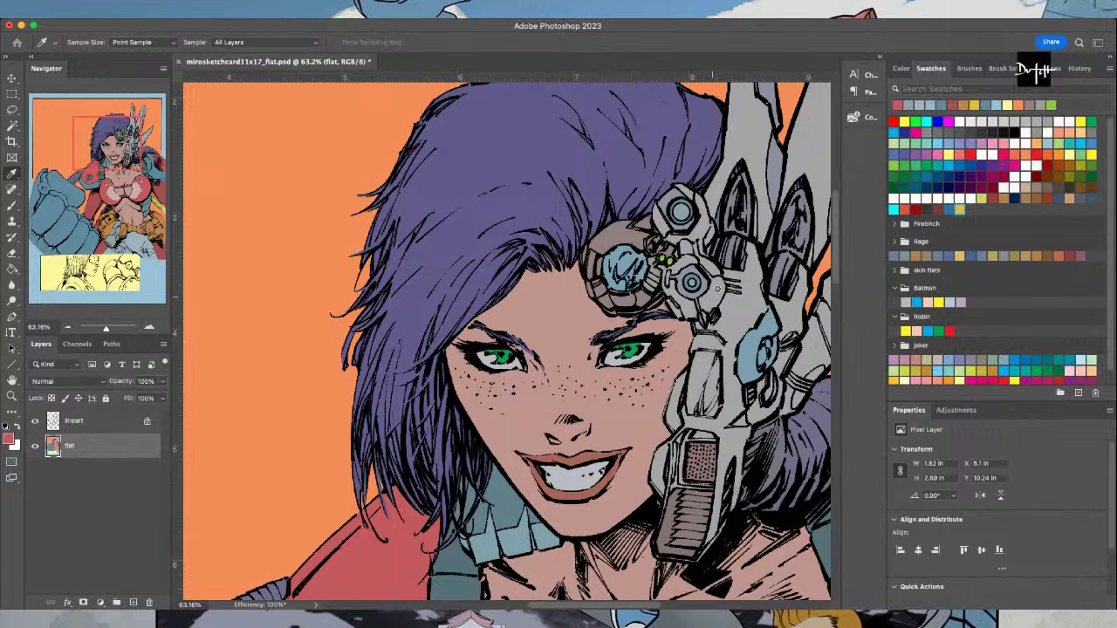
key("w")
left_click(471, 257)
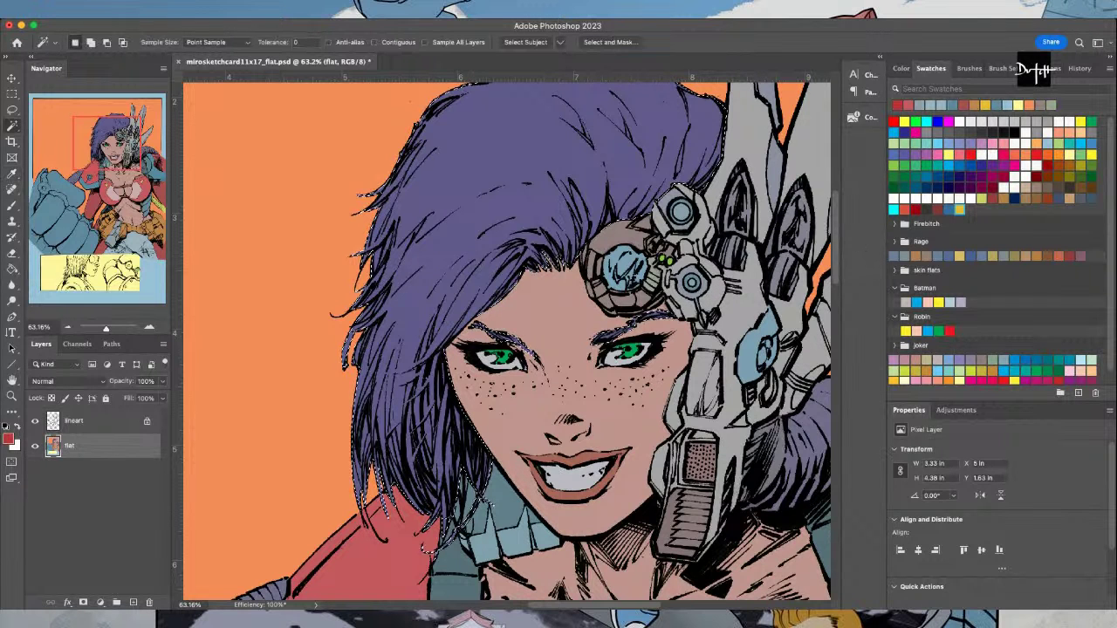
key("alt+BackSpace")
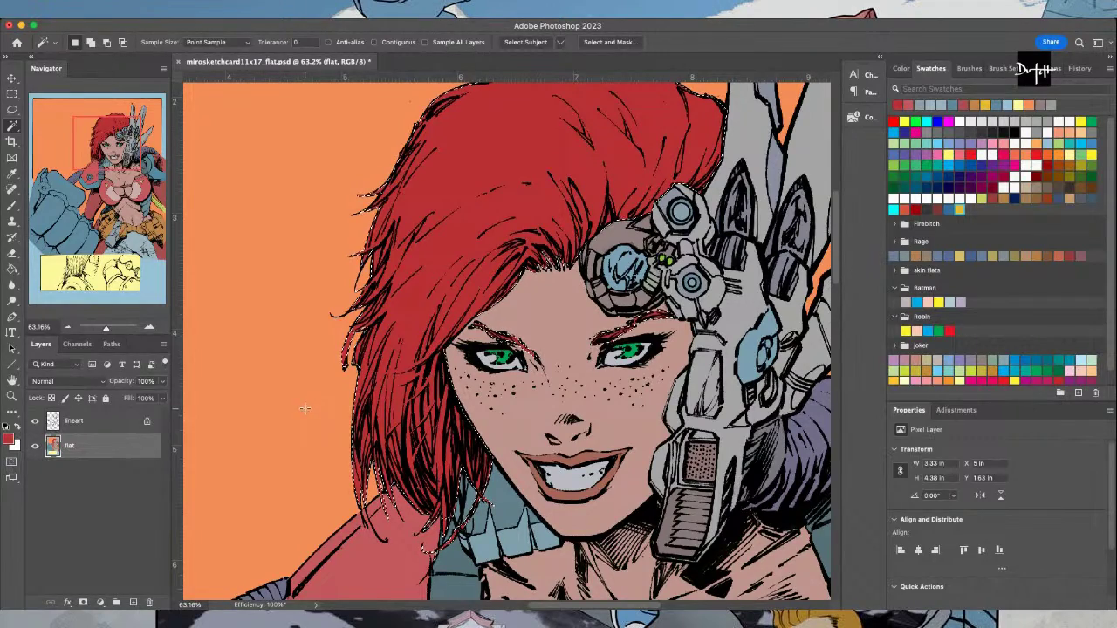
Select the dark red areas, subtract the legs from the selection, and fill the upper arms with the sampled skin tone
scroll(305, 408, "down", 5)
key("i")
left_click(412, 518)
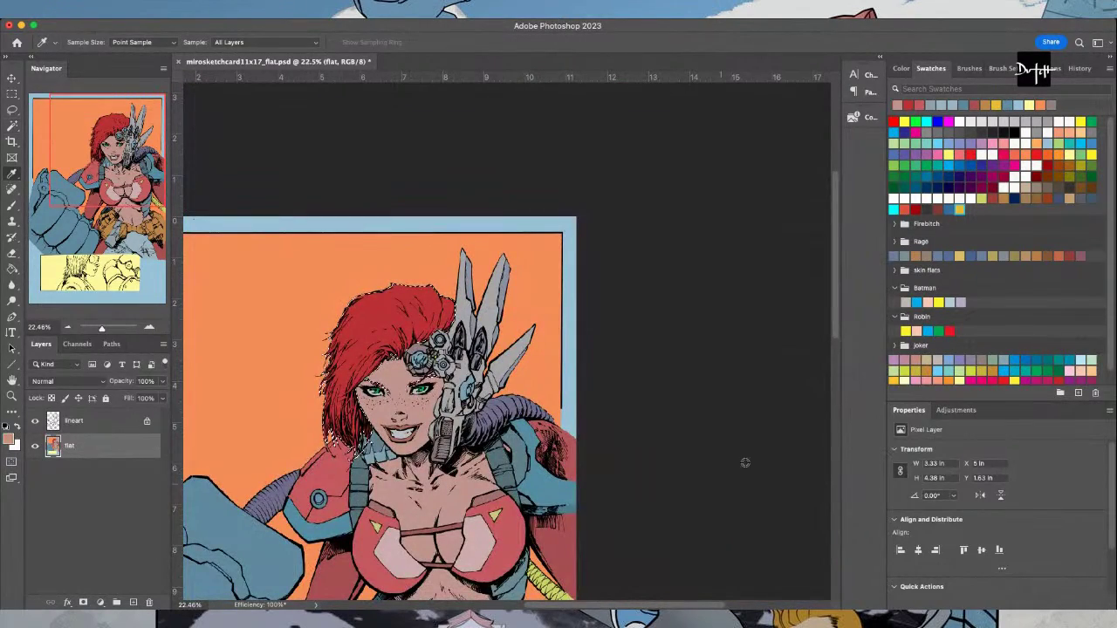
left_click_drag(840, 316, 845, 403)
key("w")
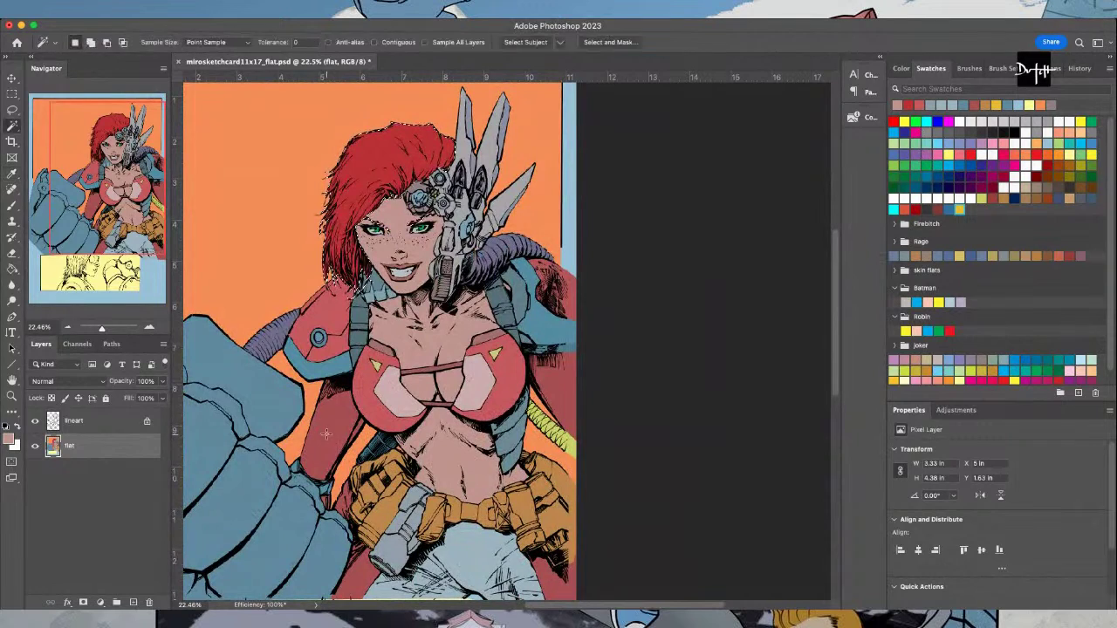
left_click(341, 488)
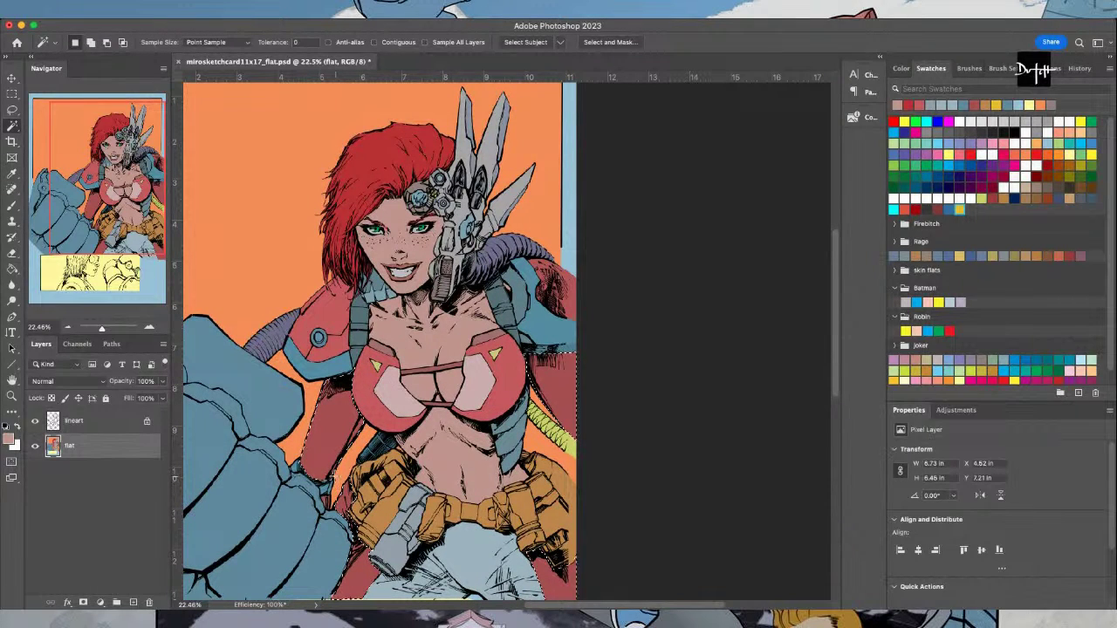
left_click_drag(835, 373, 840, 444)
key("l")
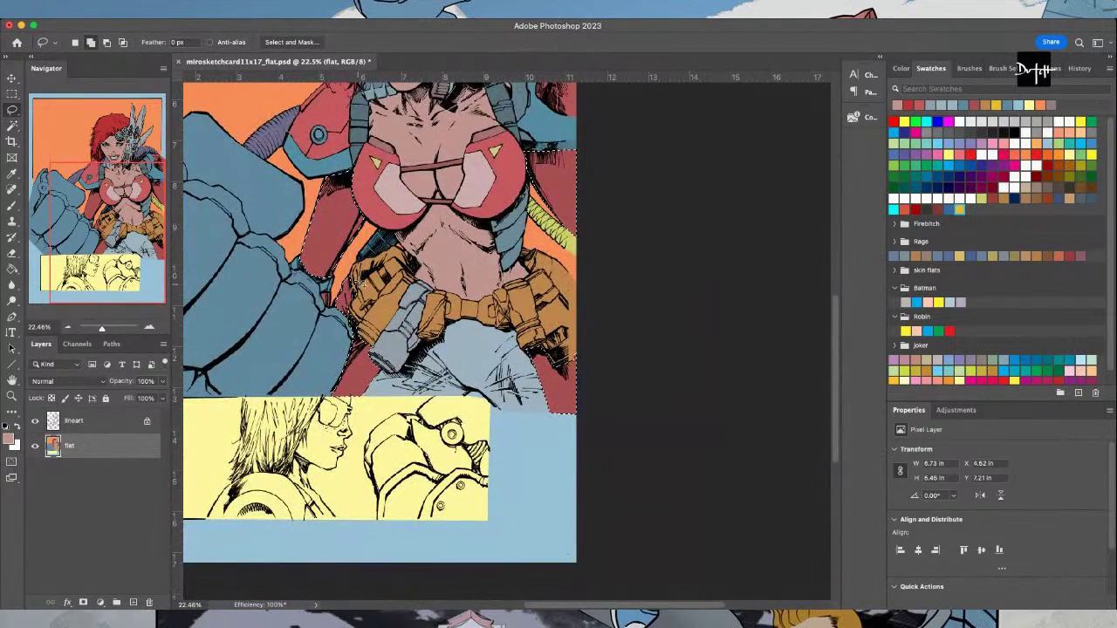
key("alt")
left_click_drag(299, 354, 606, 315)
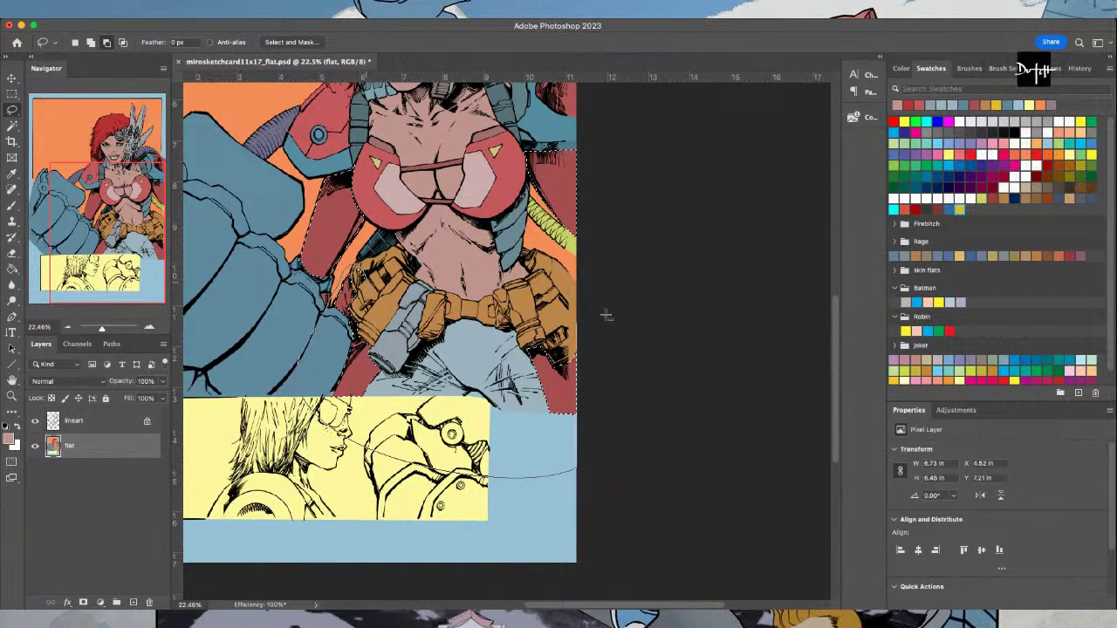
key("g")
left_click(315, 229)
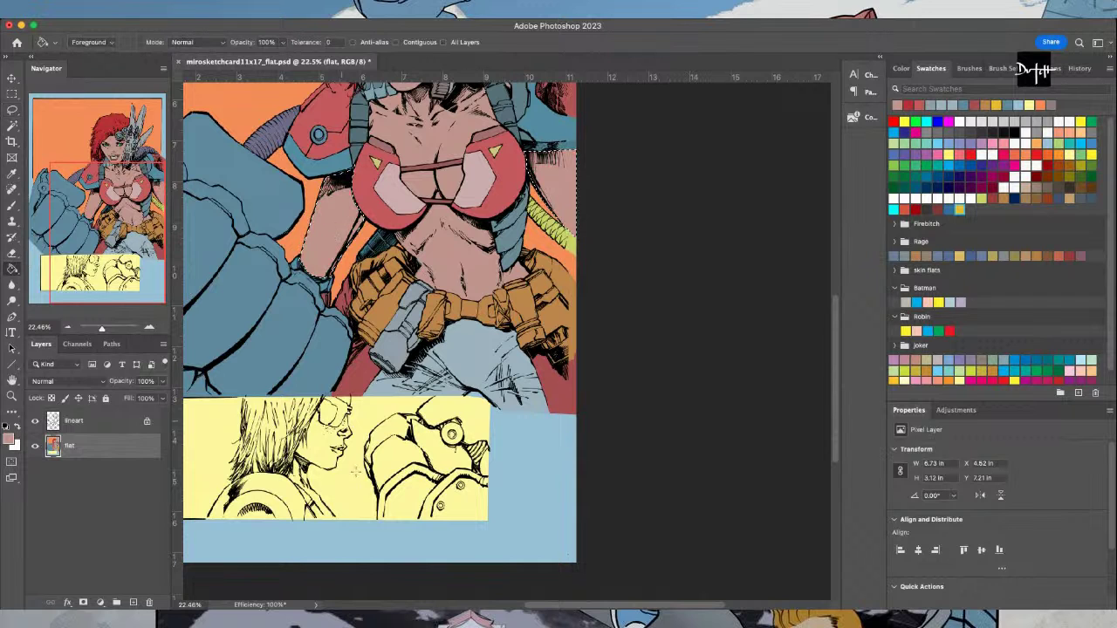
Outline the light blue border area beside and below the gauntlet and fill it with the gauntlet's sampled blue
key("super+minus")
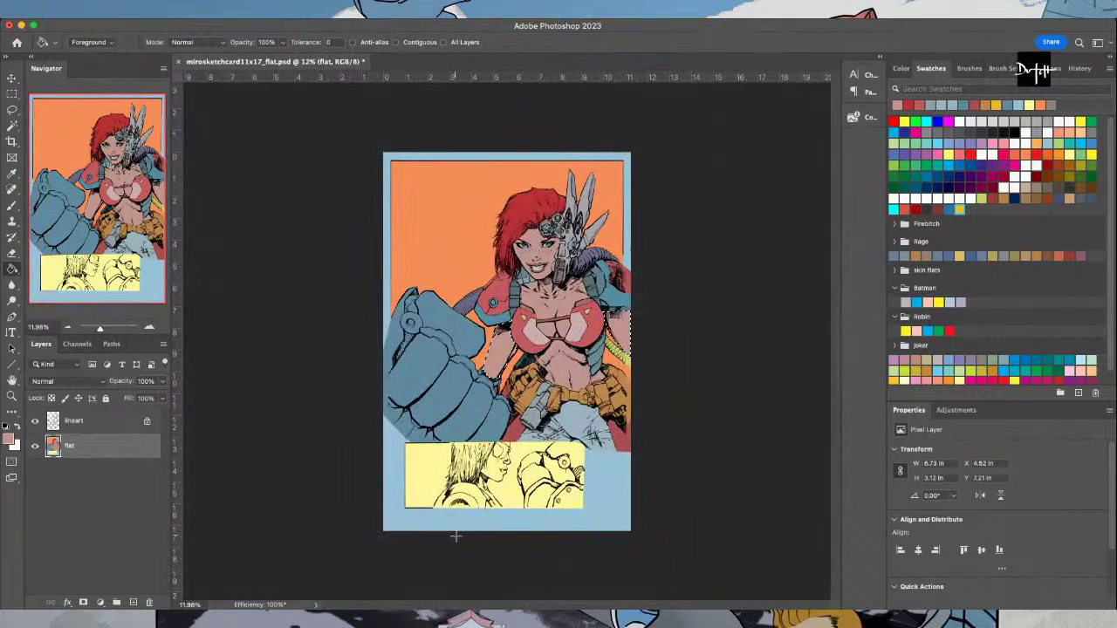
key("super+0")
key("i")
left_click(387, 444)
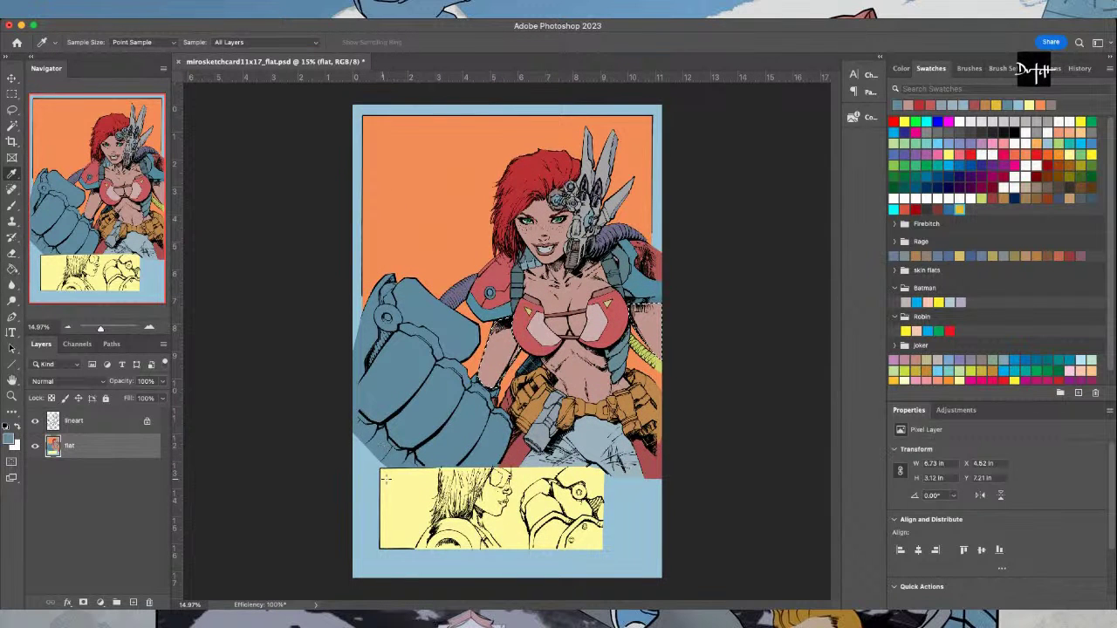
key("l")
mouse_move(495, 469)
left_mouse_down()
mouse_move(389, 550)
mouse_move(319, 544)
mouse_move(399, 374)
mouse_move(441, 418)
left_mouse_up()
key("g")
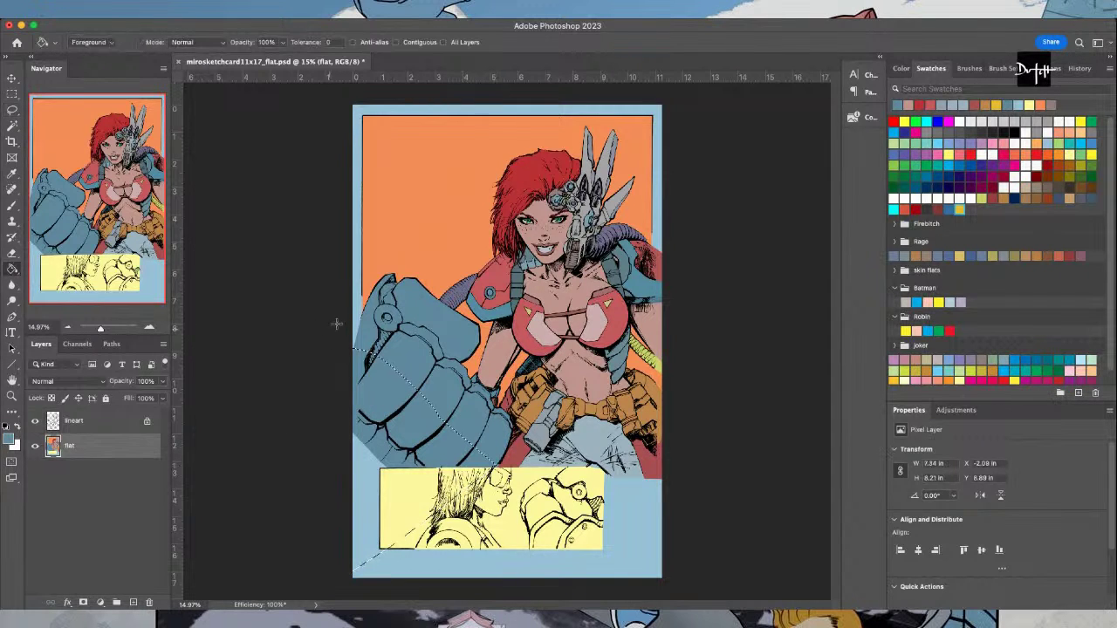
left_click(388, 439)
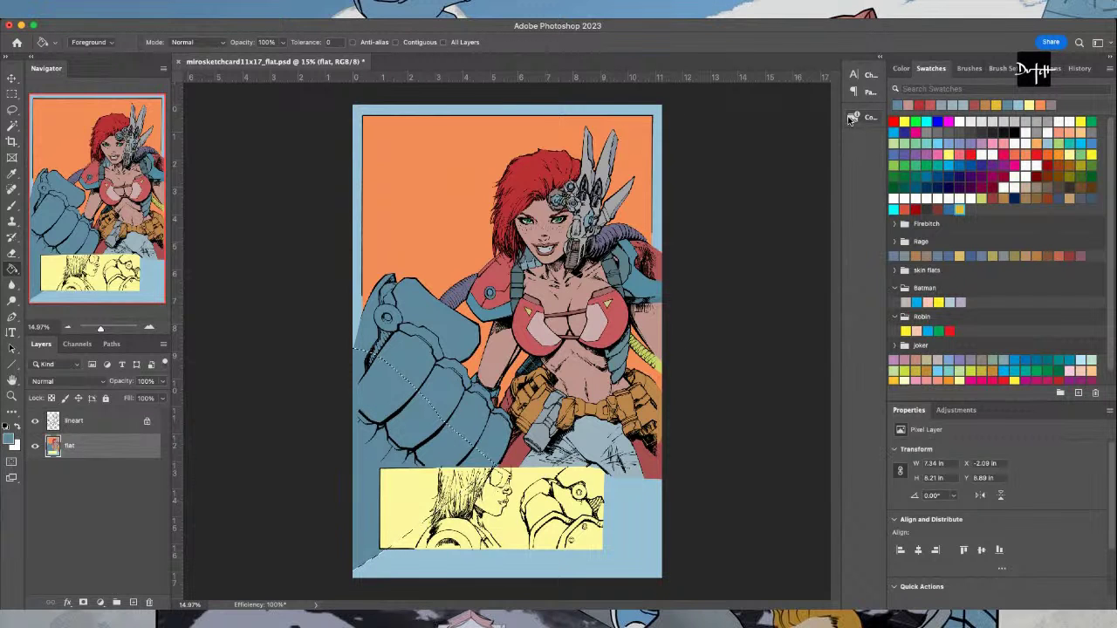
key("w")
left_click(426, 440)
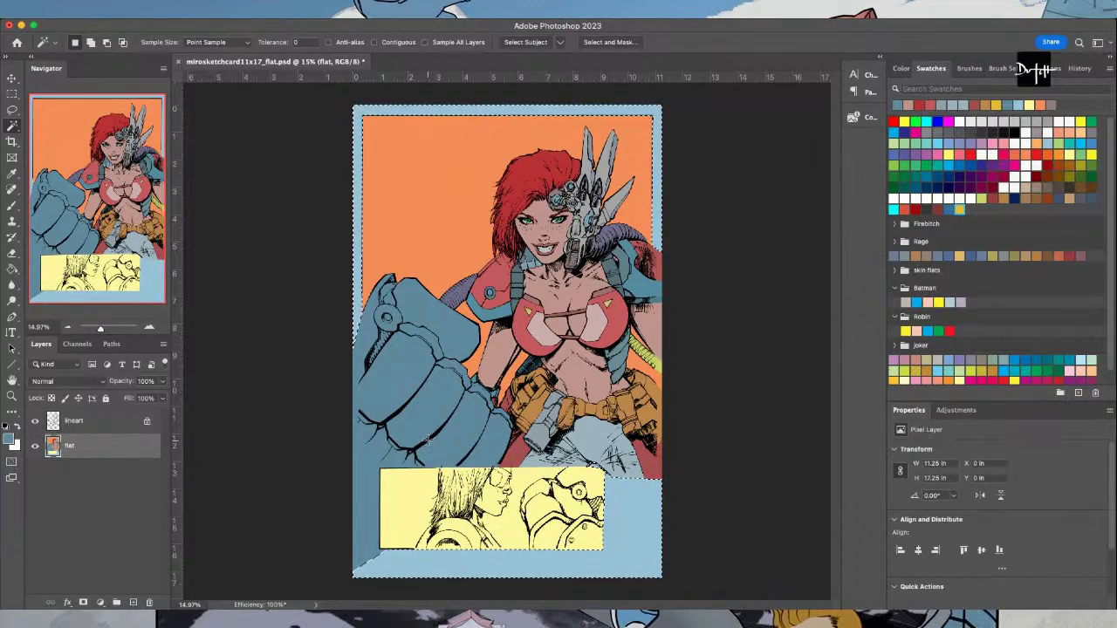
scroll(428, 441, "up", 2)
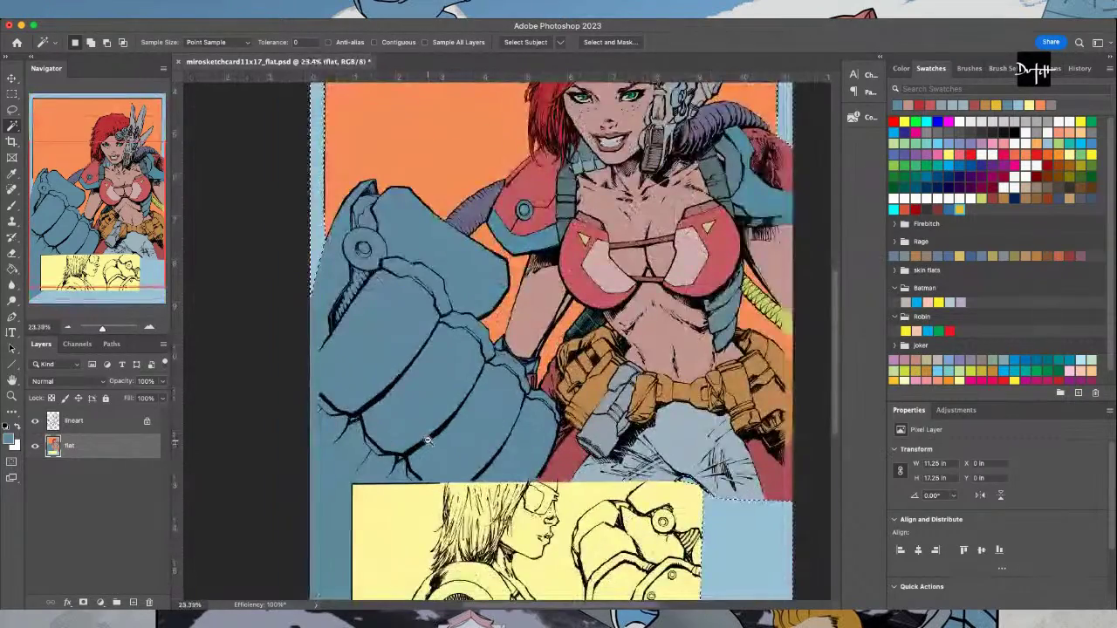
scroll(428, 441, "up", 1)
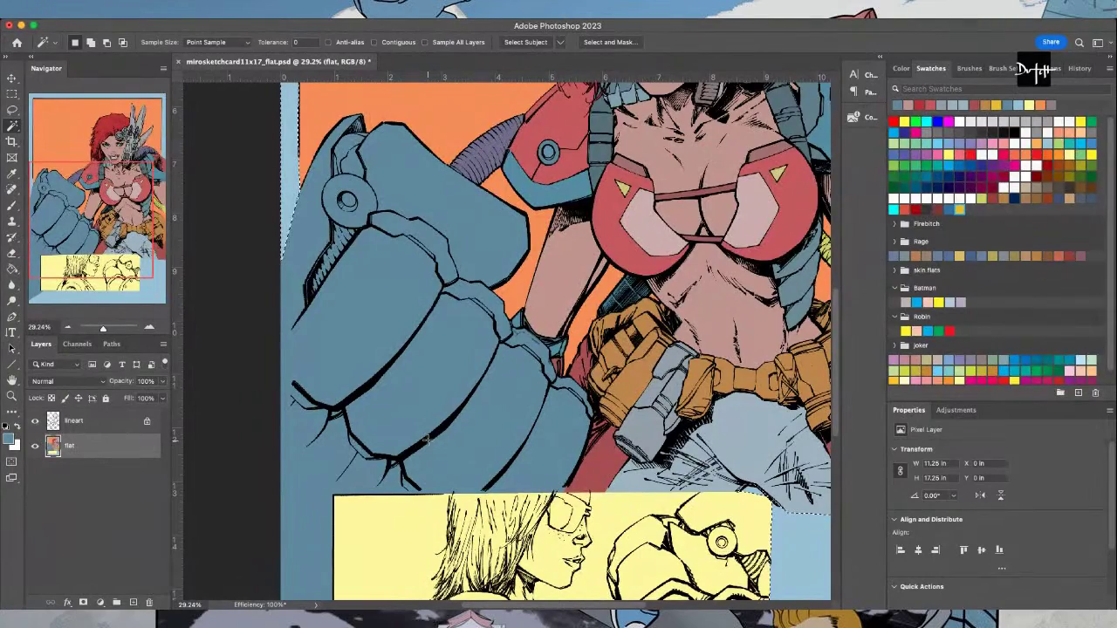
scroll(428, 440, "up", 5)
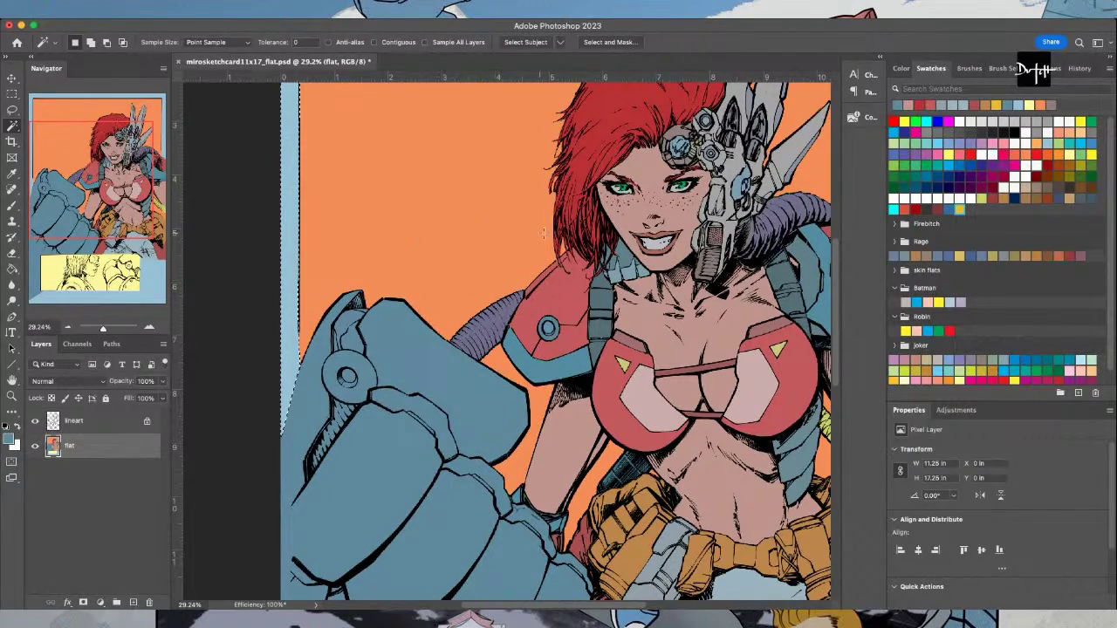
key("super+0")
Outline the hatched recess below the gauntlet's round joint with the Lasso and fill it with a slightly different blue
key("l")
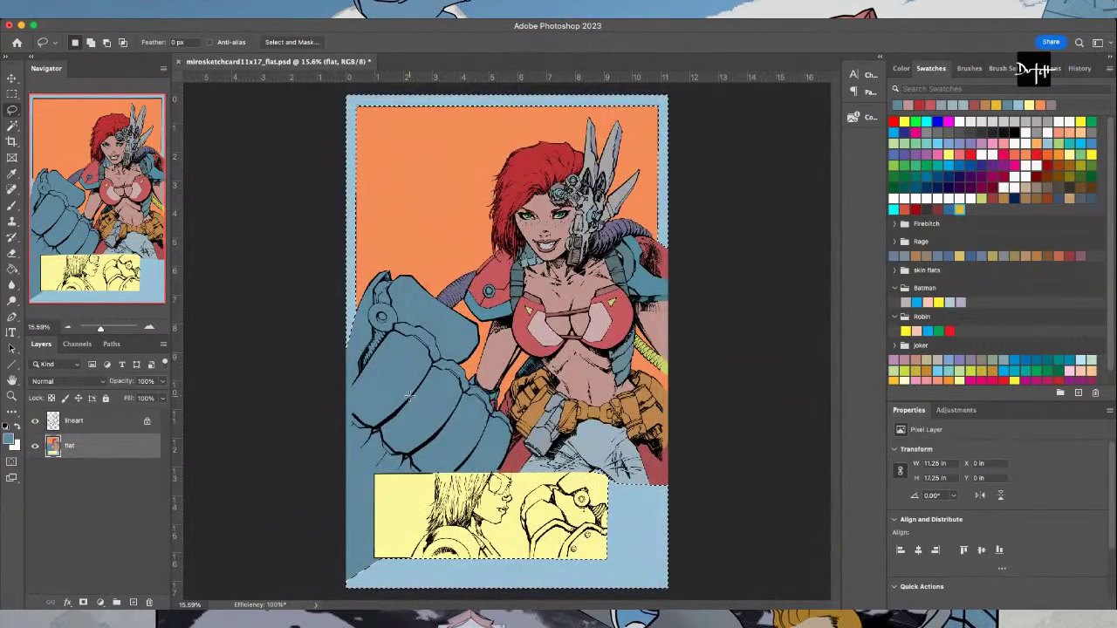
scroll(380, 328, "up", 3)
key("i")
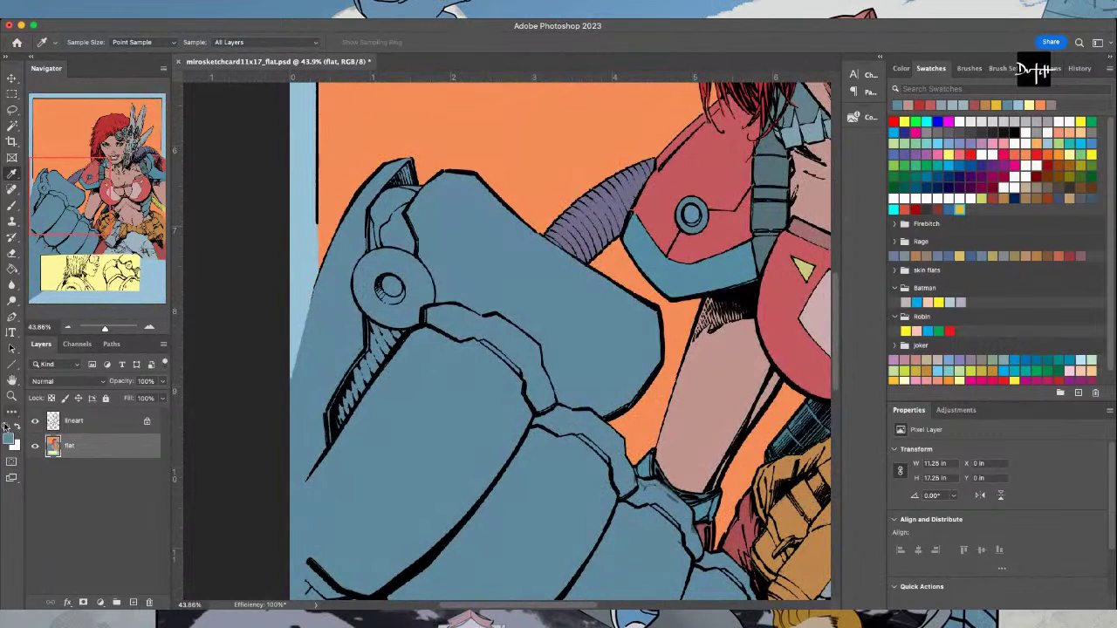
key("l")
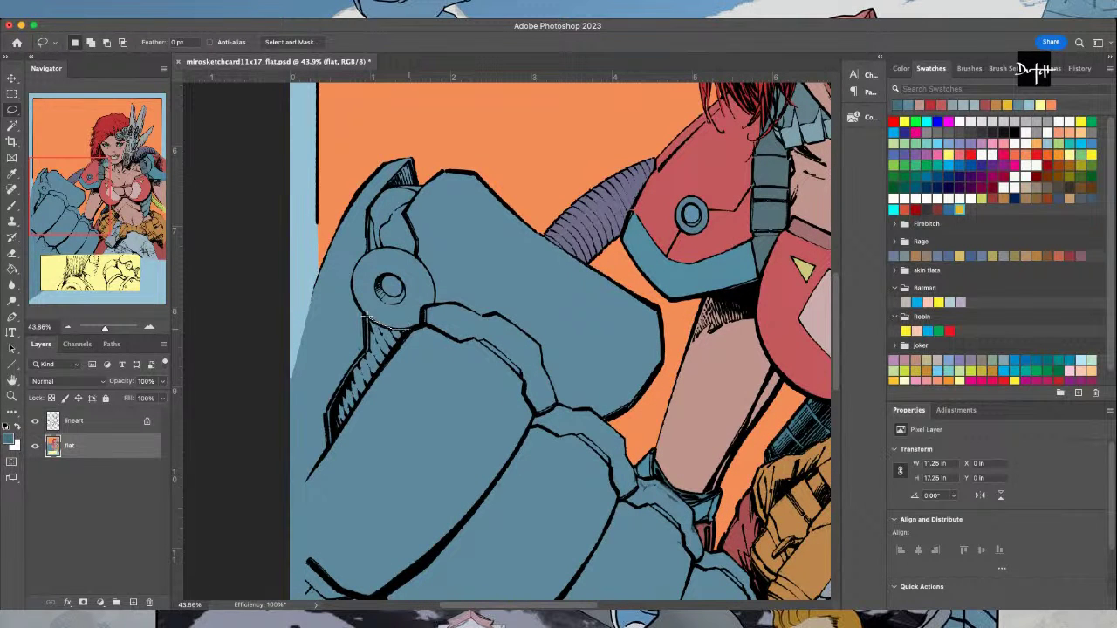
mouse_move(368, 347)
left_mouse_down()
mouse_move(329, 414)
mouse_move(332, 437)
mouse_move(408, 327)
left_mouse_up()
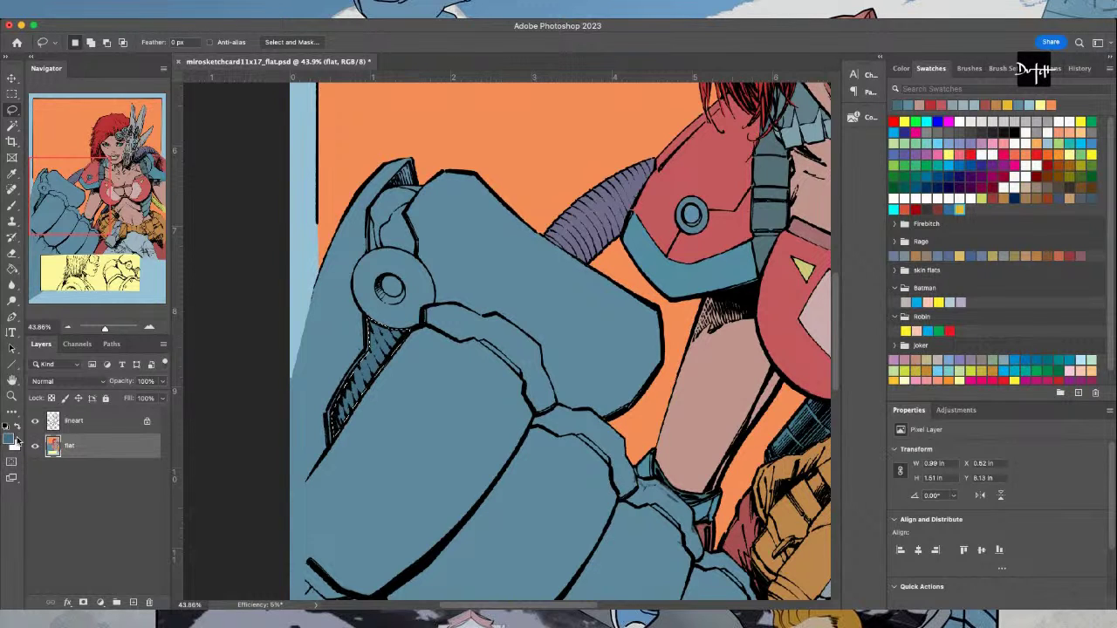
key("i")
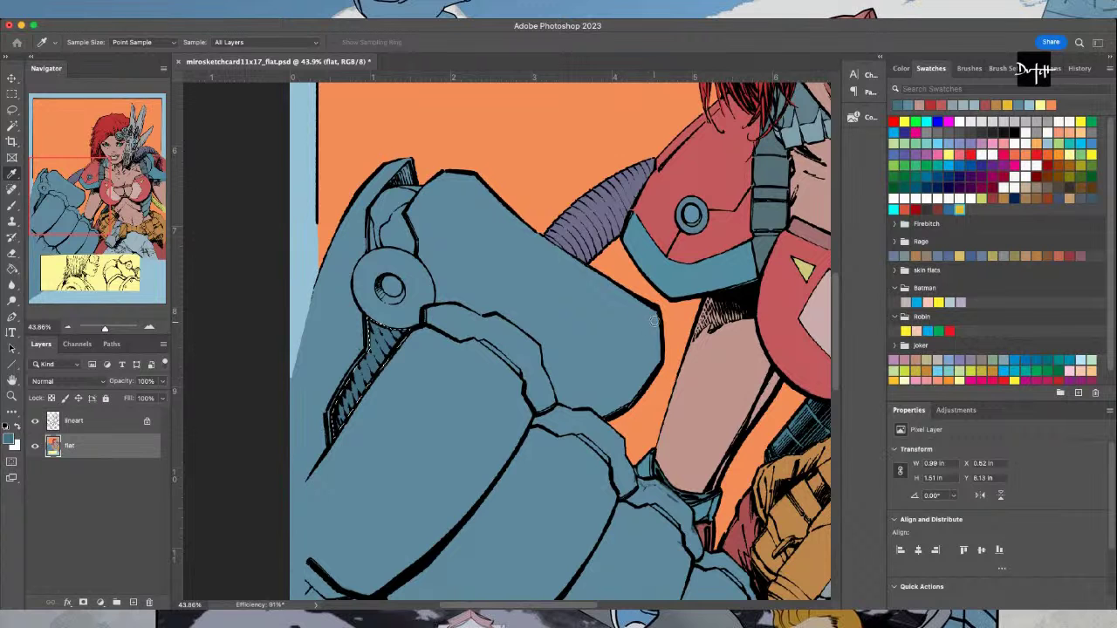
key("l")
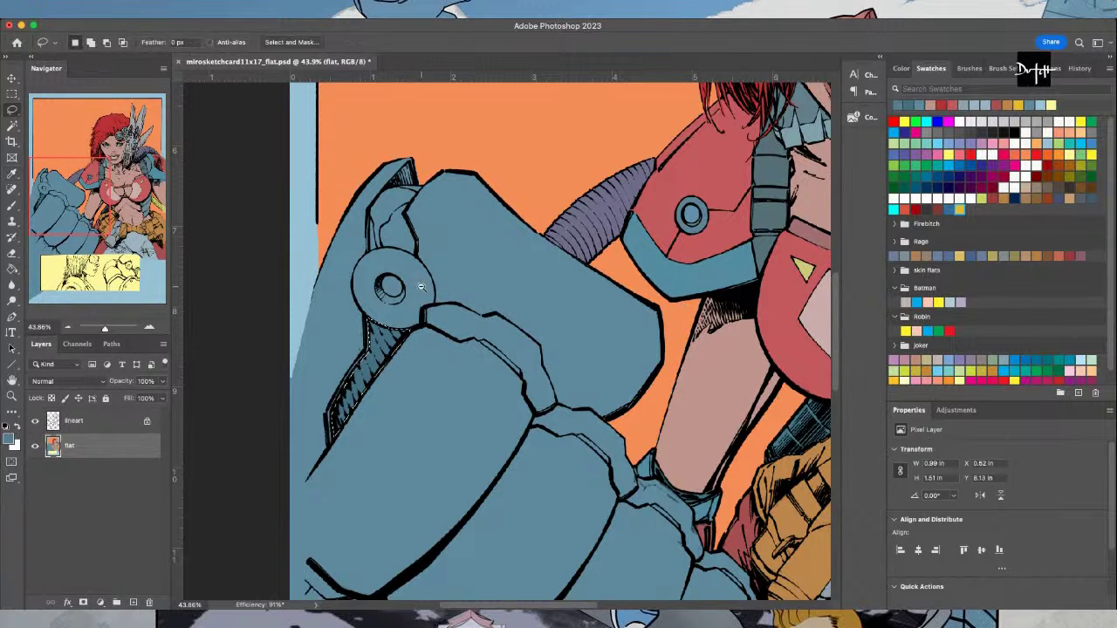
Outline the gauntlet's round joint disc, fill it with grey-blue using the Paint Bucket, and clear the selection
scroll(420, 285, "up", 3)
mouse_move(437, 309)
left_mouse_down()
mouse_move(439, 267)
mouse_move(387, 211)
mouse_move(323, 210)
mouse_move(296, 243)
mouse_move(292, 310)
mouse_move(312, 338)
mouse_move(370, 368)
mouse_move(417, 351)
mouse_move(425, 320)
mouse_move(445, 311)
left_mouse_up()
key("g")
left_click(270, 360)
key("ctrl+d")
key("l")
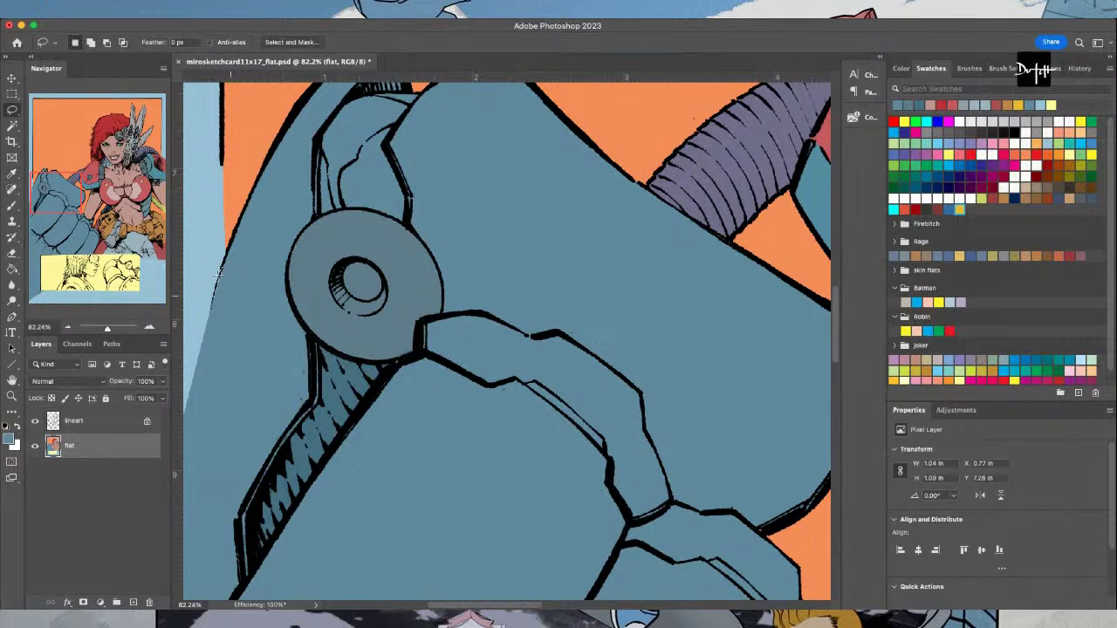
Patch the gauntlet's outer edge beside the border with the gauntlet blue and fill the joint's inner circle with light grey
left_click_drag(208, 327, 227, 320)
key("i")
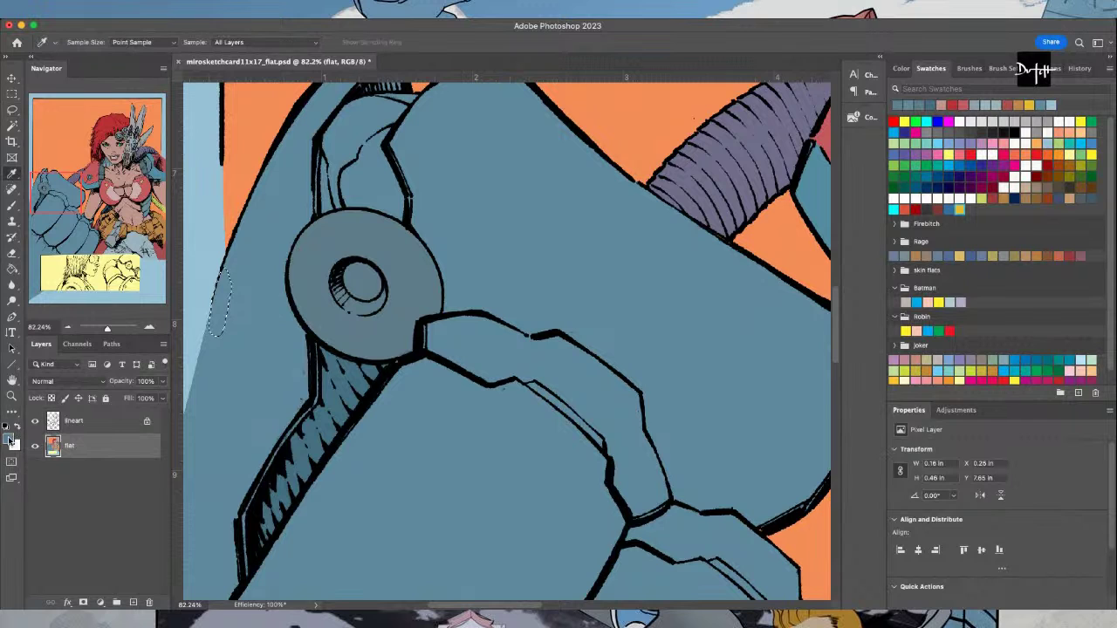
key("l")
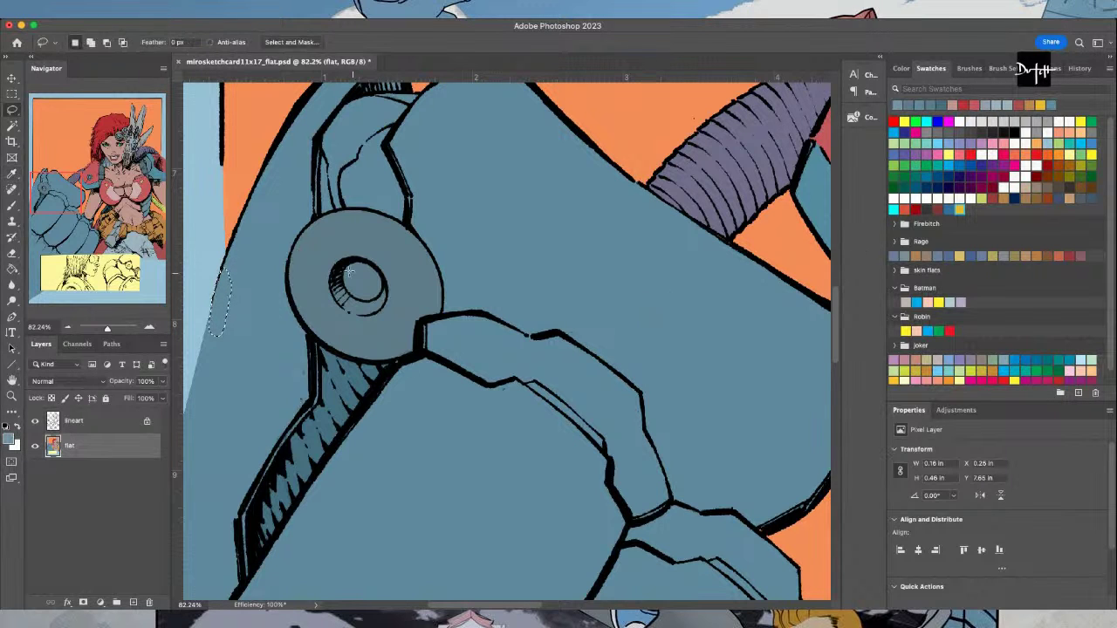
mouse_move(349, 262)
left_mouse_down()
mouse_move(371, 301)
mouse_move(383, 290)
mouse_move(352, 260)
left_mouse_up()
key("i")
left_click(358, 260)
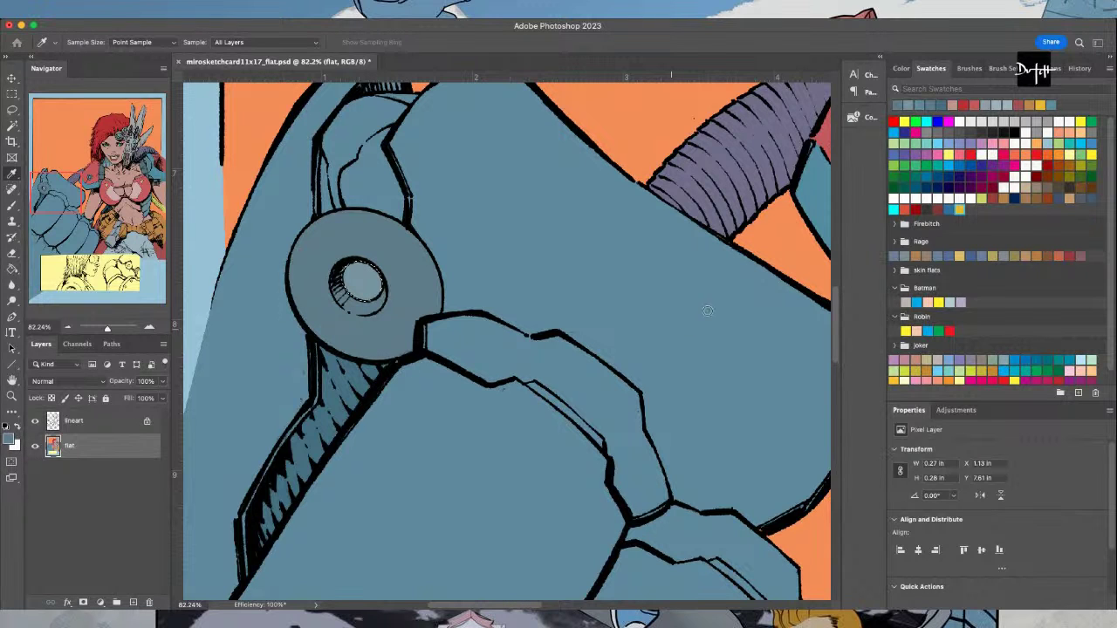
Outline the curved inner piece above the gauntlet's round joint and fill it with a darker, more saturated blue
key("l")
mouse_move(407, 229)
left_mouse_down()
mouse_move(385, 144)
mouse_move(433, 52)
mouse_move(413, 190)
mouse_move(417, 154)
mouse_move(355, 164)
mouse_move(317, 210)
mouse_move(320, 295)
mouse_move(388, 312)
left_mouse_up()
scroll(389, 146, "up", 3)
left_click(12, 269)
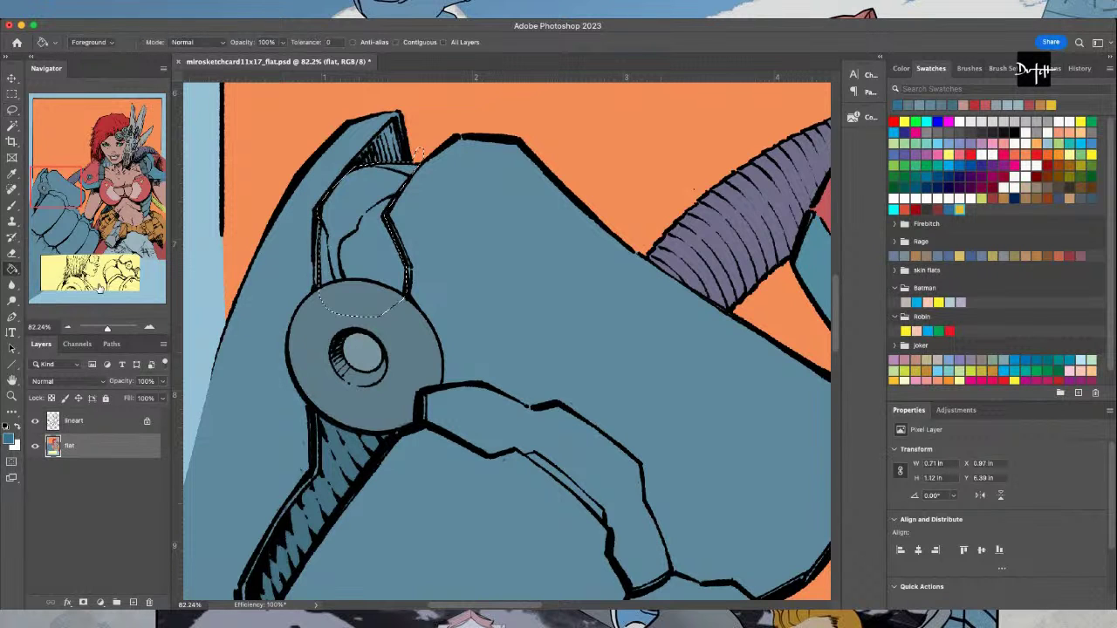
left_click(274, 367)
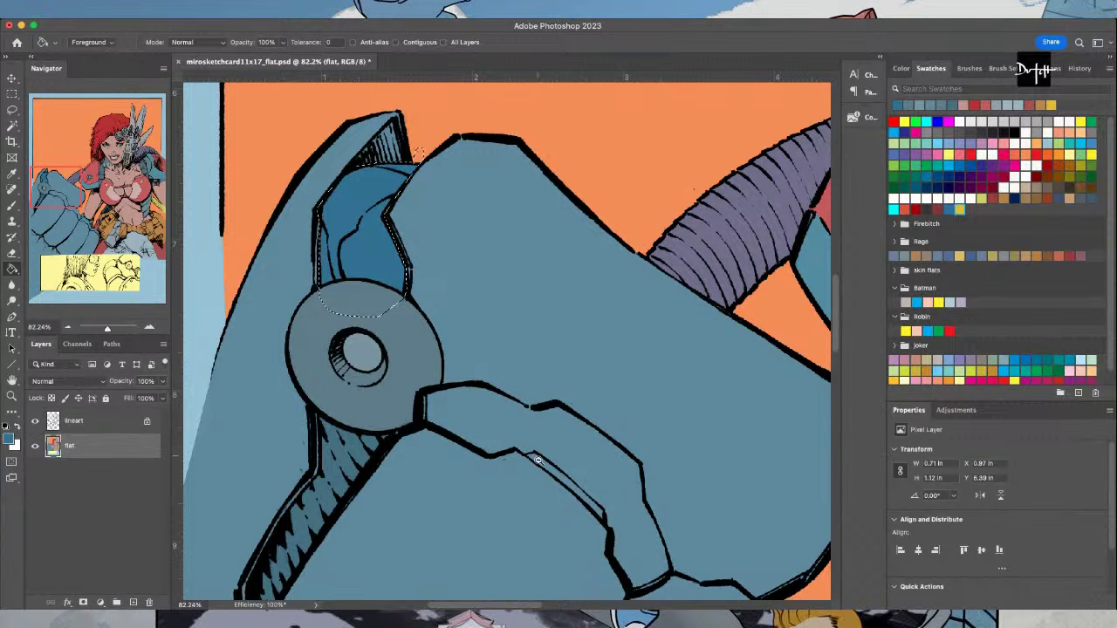
Outline the narrow plate edge under the first gauntlet finger by the page border and fill it with the darker blue
scroll(537, 453, "down", 3)
left_click_drag(837, 305, 838, 356)
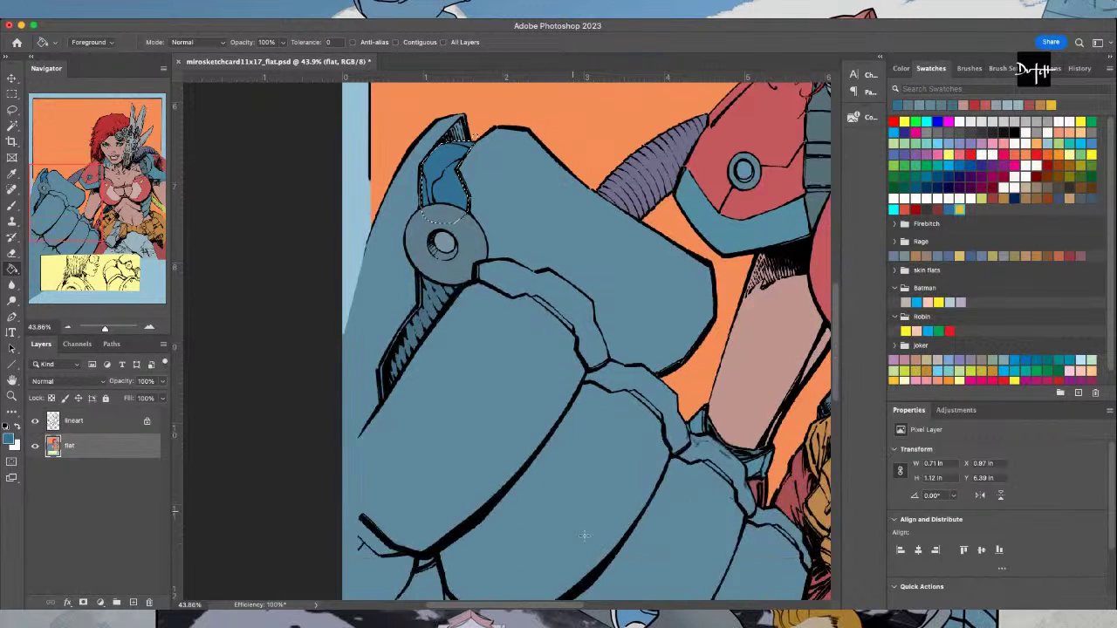
scroll(375, 544, "up", 1)
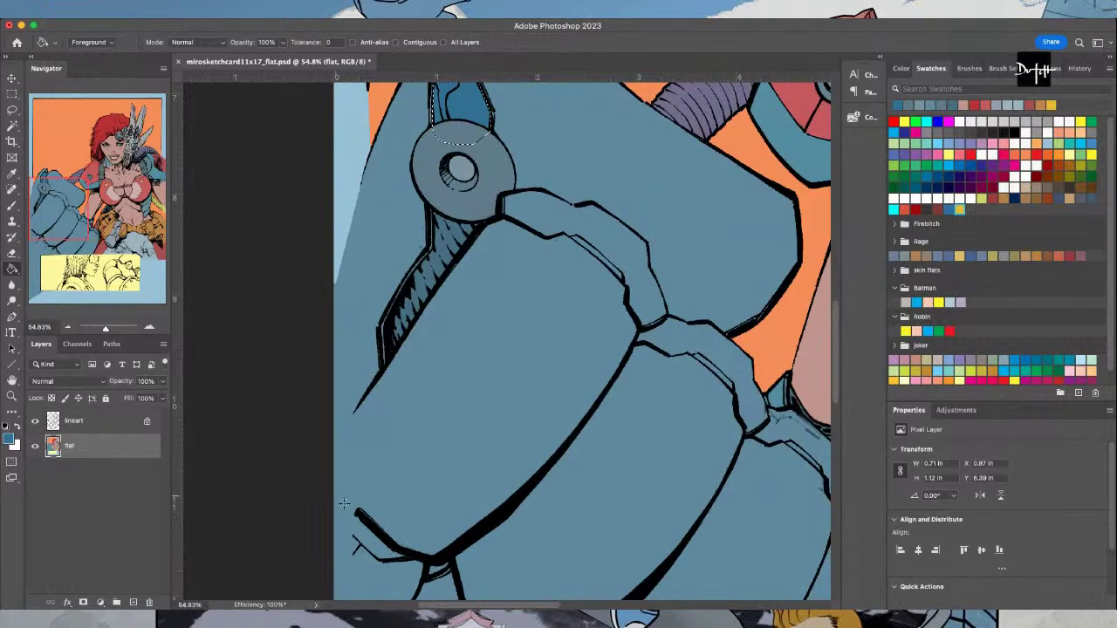
key("l")
key("ctrl+d")
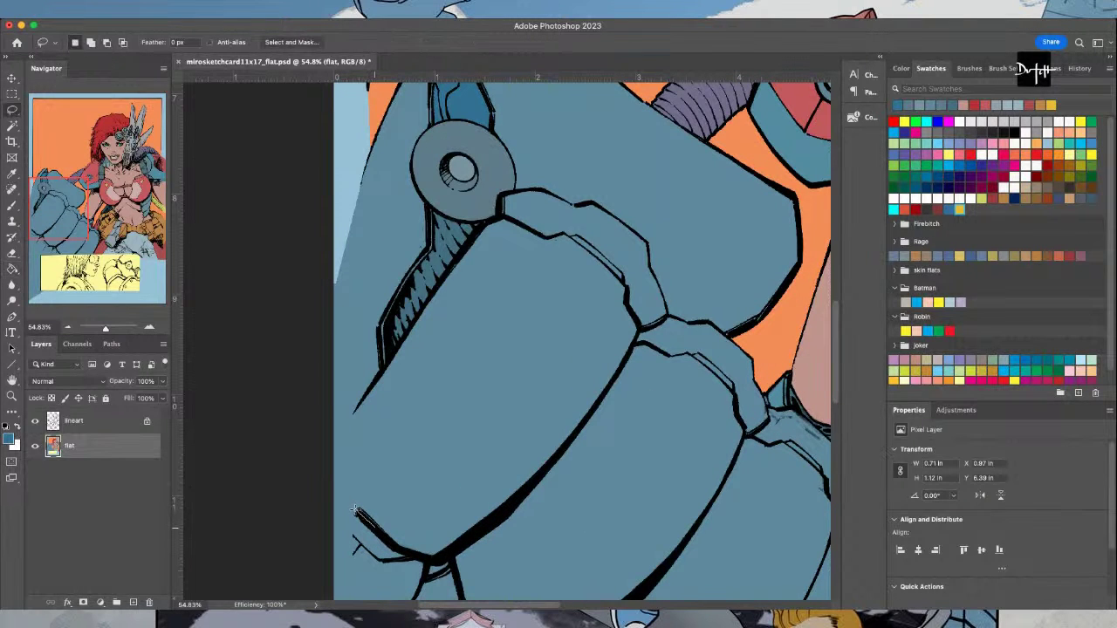
mouse_move(324, 478)
left_mouse_down()
mouse_move(358, 546)
mouse_move(381, 563)
mouse_move(412, 560)
mouse_move(377, 524)
left_mouse_up()
key("alt+BackSpace")
key("ctrl+d")
Outline the remaining narrow edge strips beneath the gauntlet fingers above the yellow panel and fill them with the darker blue
scroll(444, 311, "down", 5)
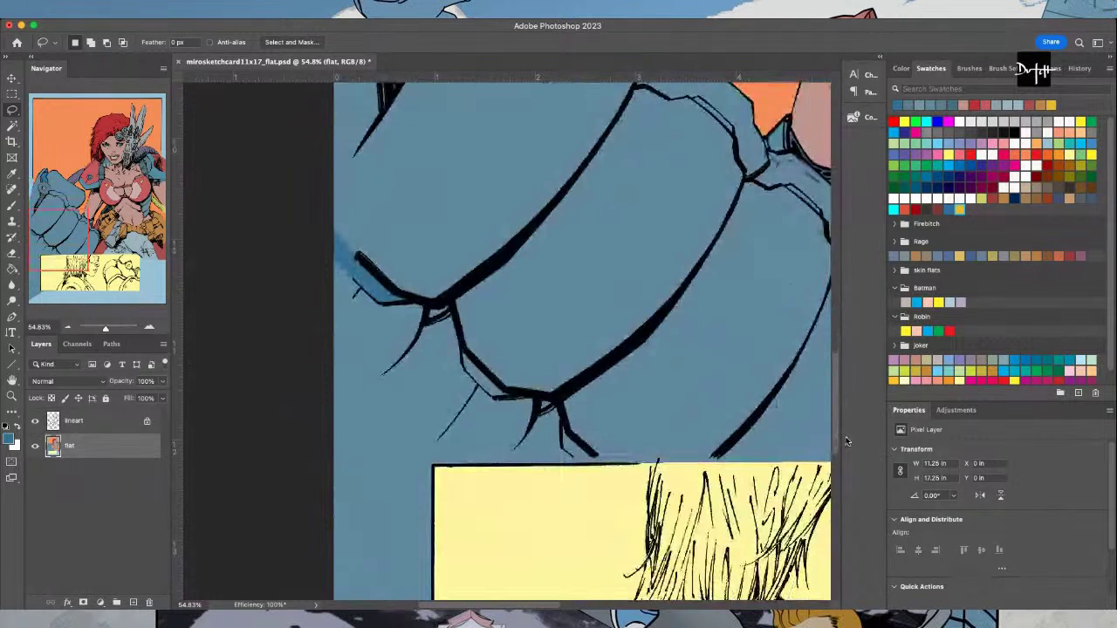
mouse_move(447, 300)
left_mouse_down()
mouse_move(453, 311)
mouse_move(417, 324)
mouse_move(426, 304)
mouse_move(445, 299)
left_mouse_up()
mouse_move(461, 351)
left_mouse_down()
mouse_move(486, 391)
mouse_move(517, 398)
mouse_move(457, 340)
mouse_move(462, 349)
left_mouse_up()
key("alt+BackSpace")
key("ctrl+d")
mouse_move(589, 469)
left_mouse_down()
mouse_move(563, 418)
mouse_move(567, 449)
left_mouse_up()
key("g")
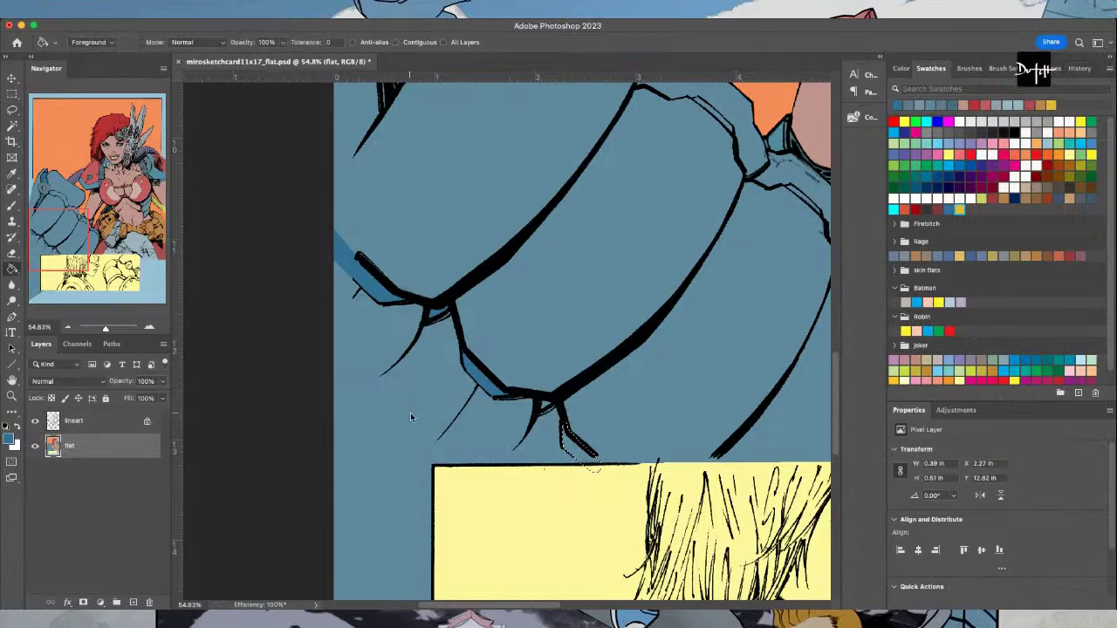
Outline the thin inset strips on the two knuckle plates nearest the belt pouches and fill them with the darker blue
scroll(408, 411, "down", 5)
scroll(580, 358, "up", 4)
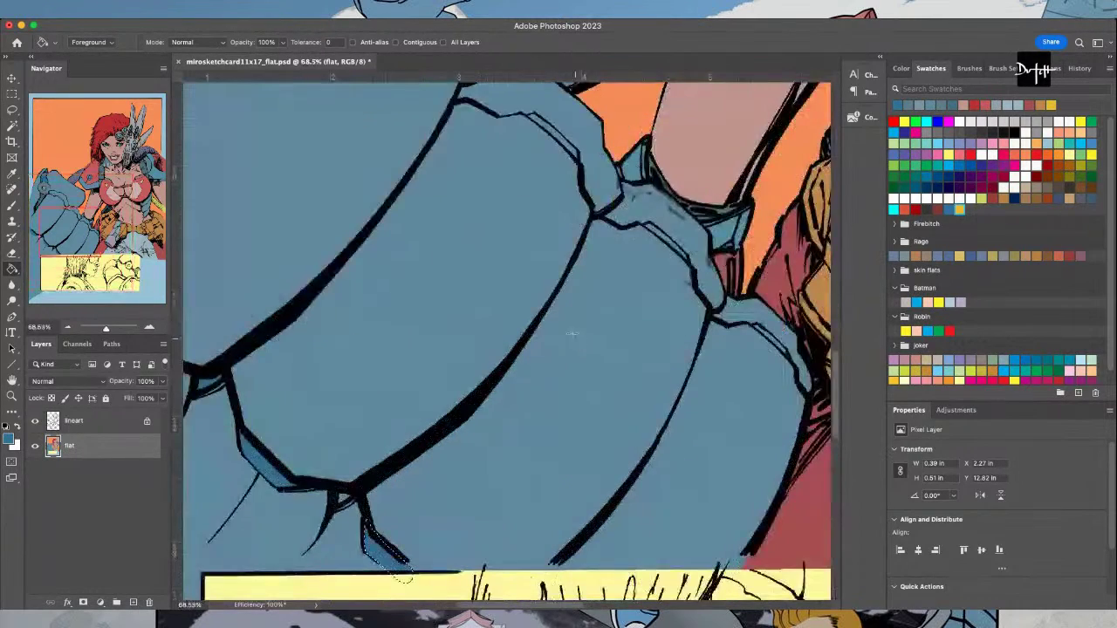
scroll(663, 279, "up", 2)
key("l")
key("ctrl+d")
mouse_move(641, 214)
left_mouse_down()
mouse_move(643, 211)
mouse_move(633, 220)
mouse_move(696, 266)
left_mouse_up()
key("alt+BackSpace")
mouse_move(776, 343)
left_mouse_down()
mouse_move(816, 382)
mouse_move(775, 337)
left_mouse_up()
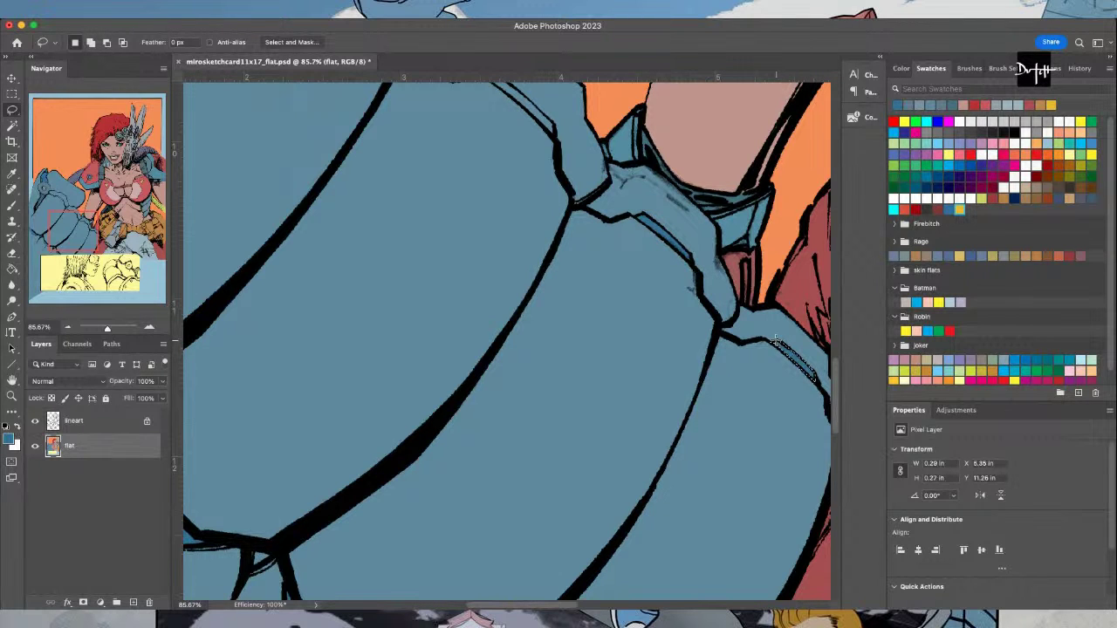
Outline the thin inset strips on the two knuckle plates nearest the round joint and fill them with the darker blue
scroll(537, 308, "up", 4)
mouse_move(553, 304)
left_mouse_down()
mouse_move(494, 243)
mouse_move(557, 304)
left_mouse_up()
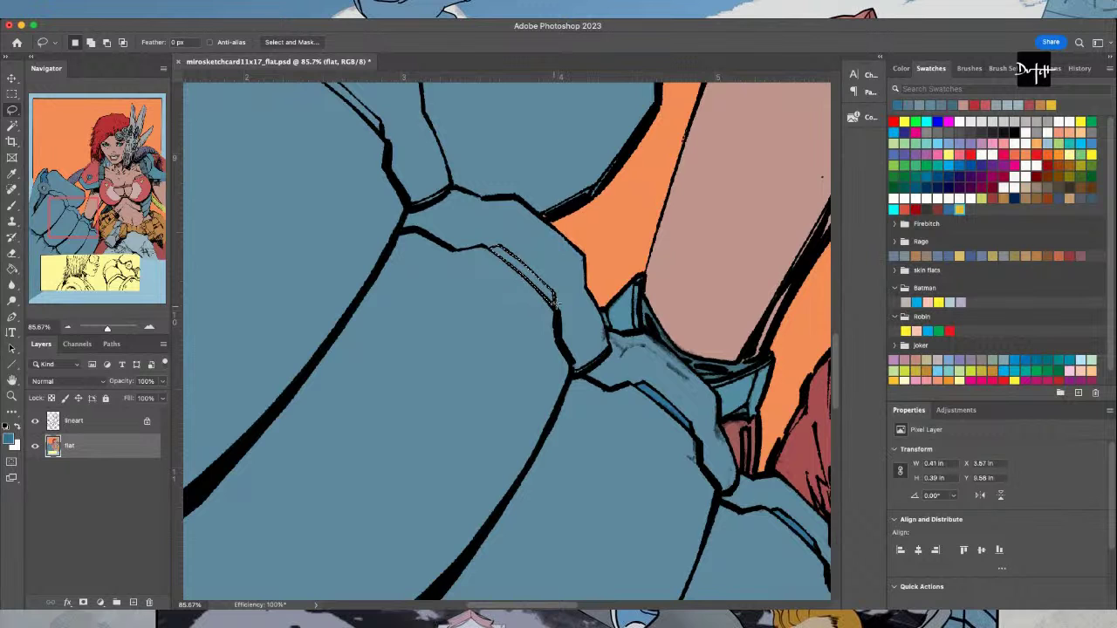
scroll(376, 140, "up", 3)
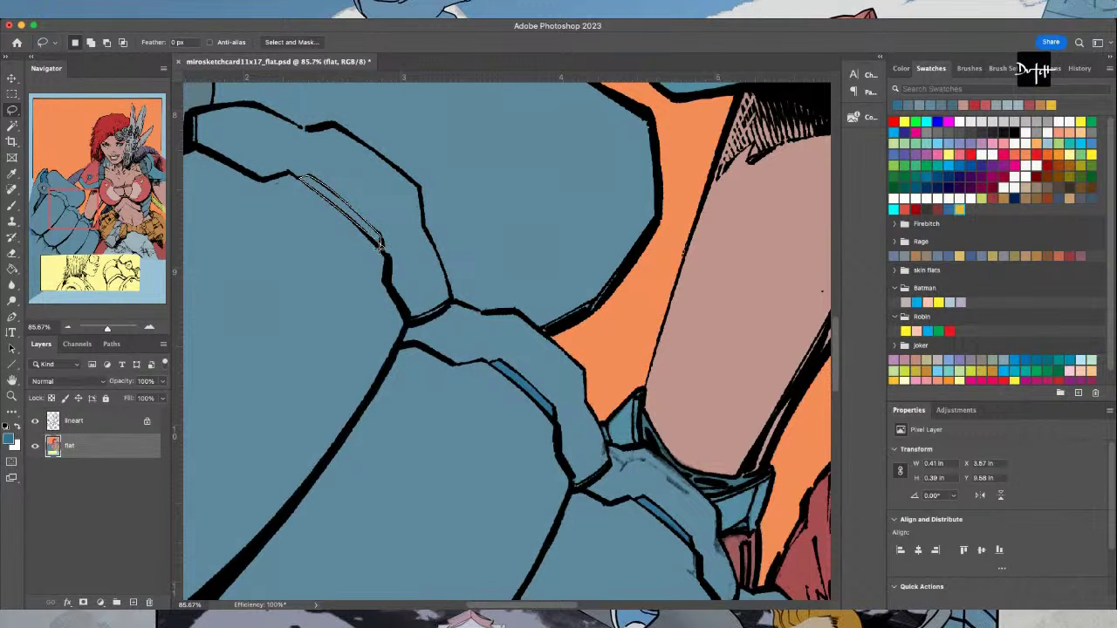
mouse_move(377, 255)
left_mouse_down()
mouse_move(388, 246)
mouse_move(378, 240)
left_mouse_up()
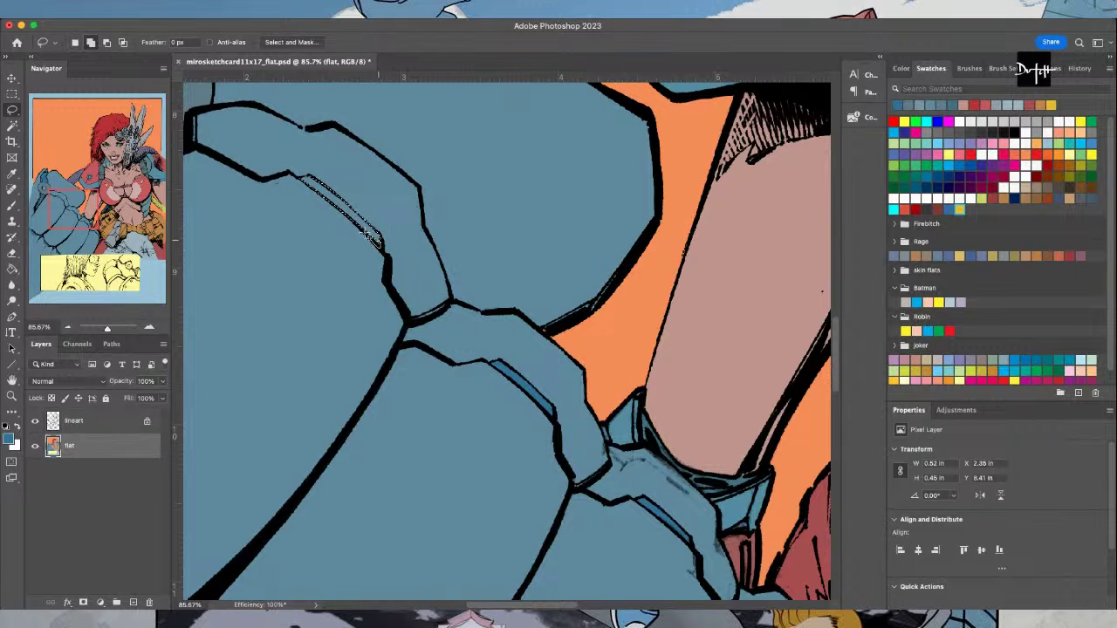
key("g")
left_click(272, 321)
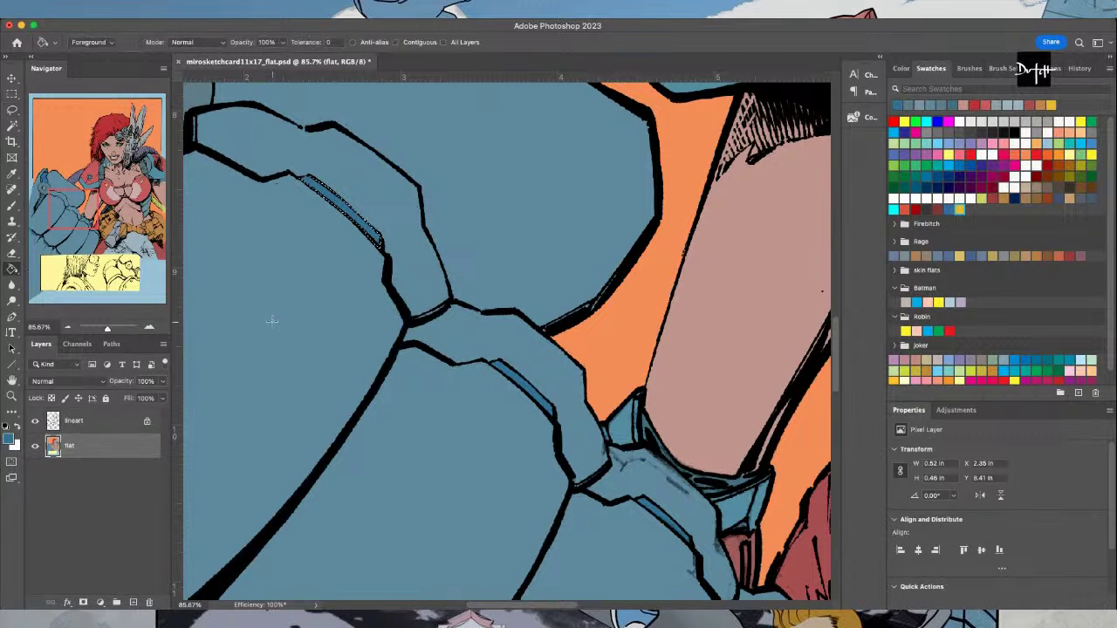
Sample the gauntlet's main blue, outline the area at the hand plate's lower corner above the knuckles, and fill it
key("i")
left_click(555, 276)
key("l")
mouse_move(571, 273)
left_mouse_down()
mouse_move(589, 290)
mouse_move(541, 339)
mouse_move(531, 292)
left_mouse_up()
key("g")
Examine the gauntlet's knuckle plates and the cuff beside the belt pouches for areas still needing separate colours
scroll(499, 511, "down", 5)
key("i")
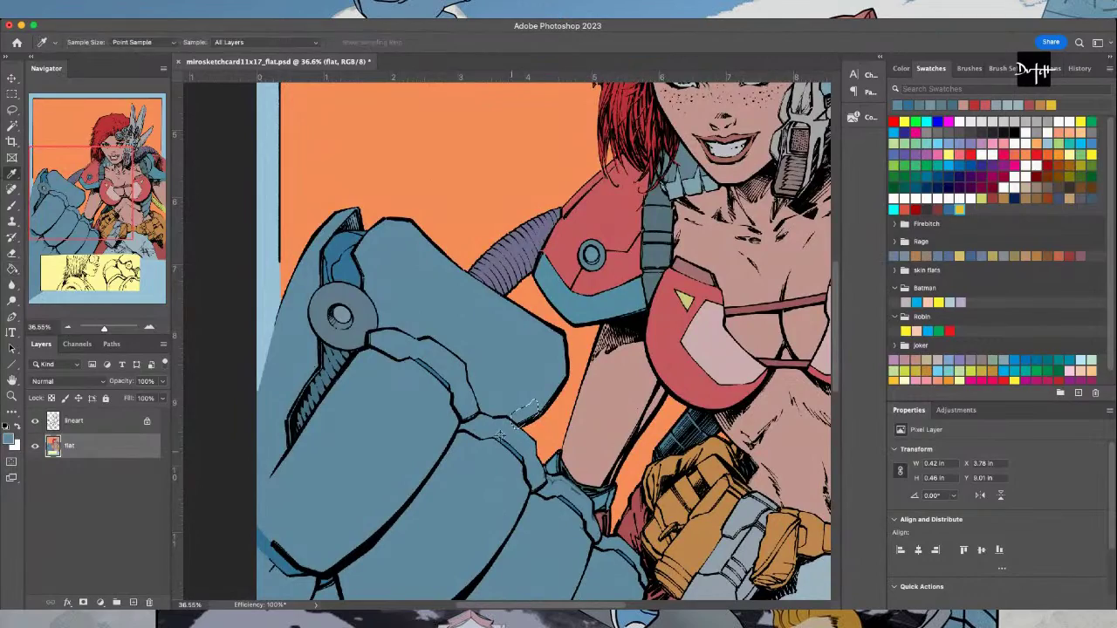
left_click(402, 291)
scroll(834, 356, "down", 3)
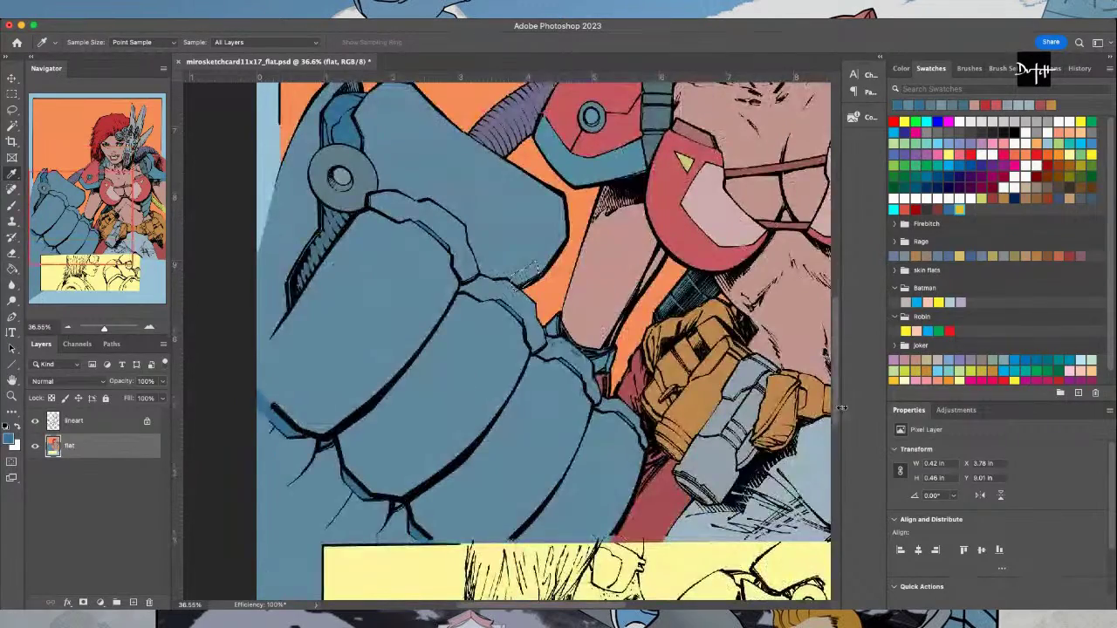
scroll(465, 423, "right", 3)
key("l")
scroll(465, 424, "up", 5)
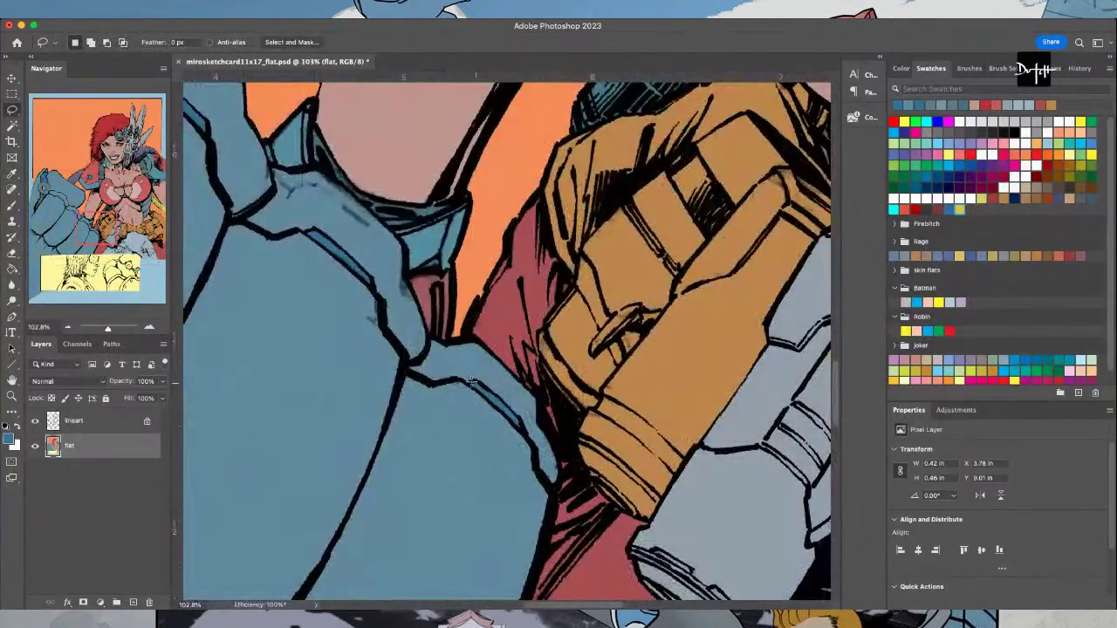
scroll(493, 528, "down", 1)
scroll(495, 539, "down", 3)
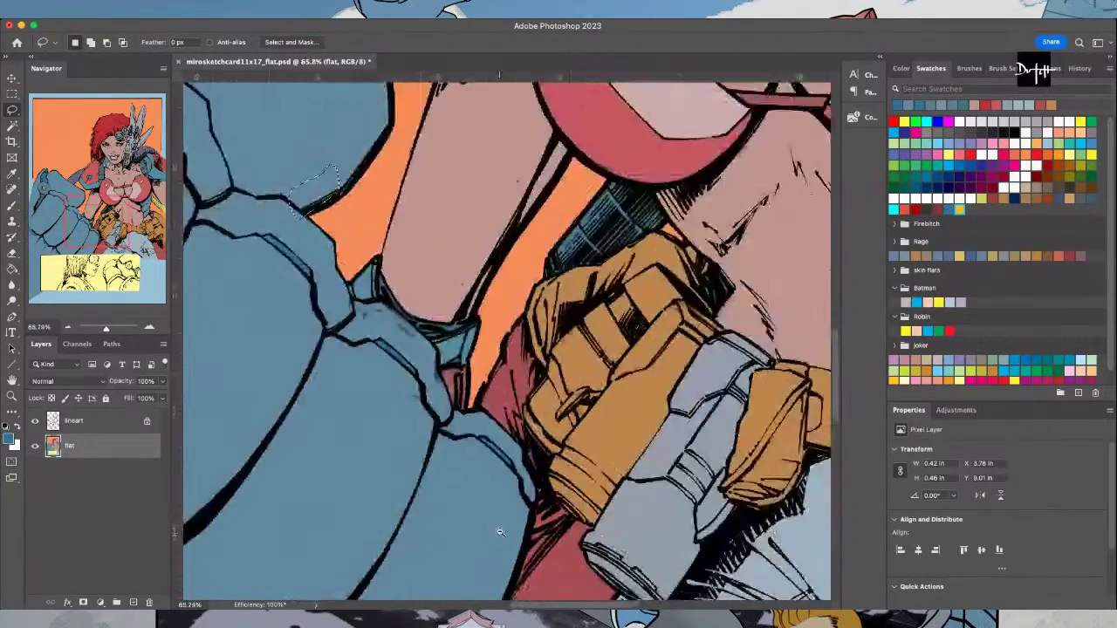
scroll(500, 532, "down", 1)
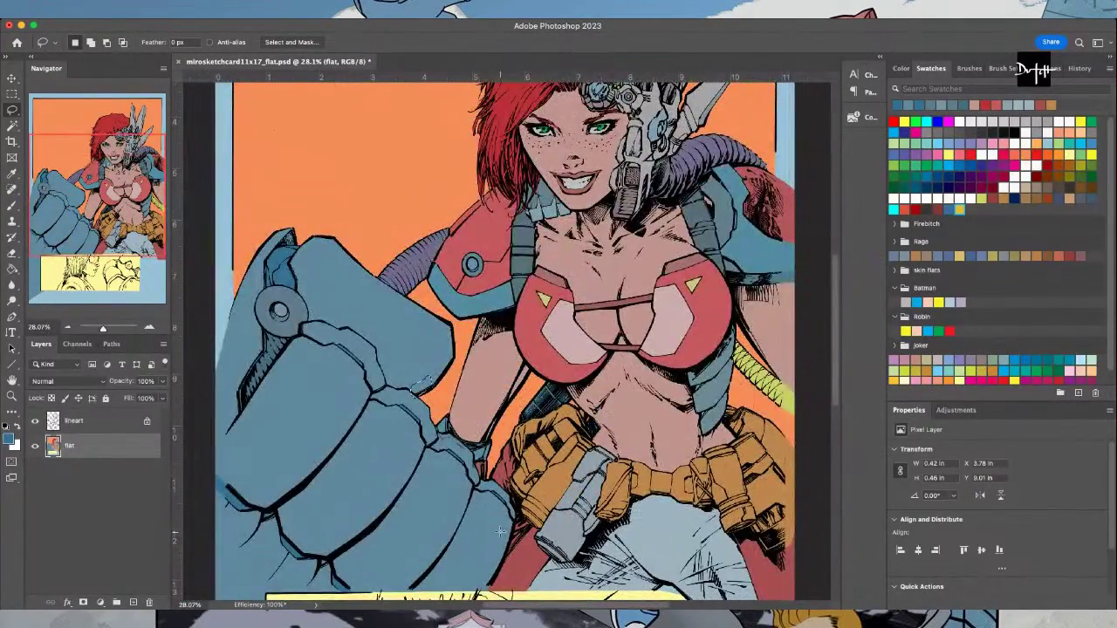
Outline the orange cylindrical pouch beside the light grey one and fill it with a sampled medium grey-blue
key("i")
left_click(533, 511)
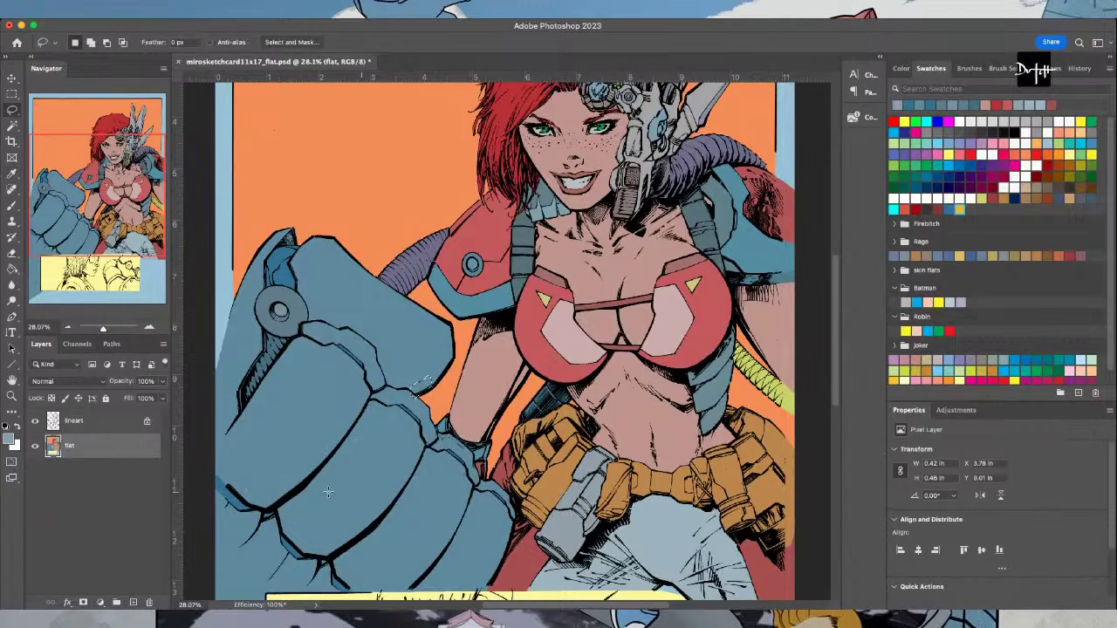
key("i")
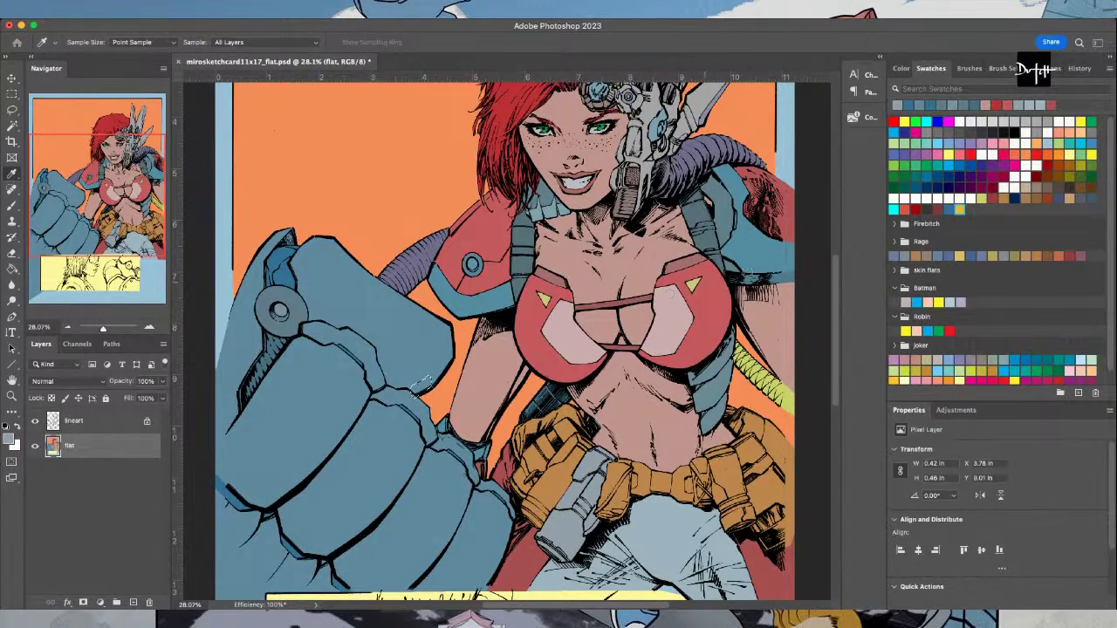
key("l")
scroll(594, 445, "up", 4)
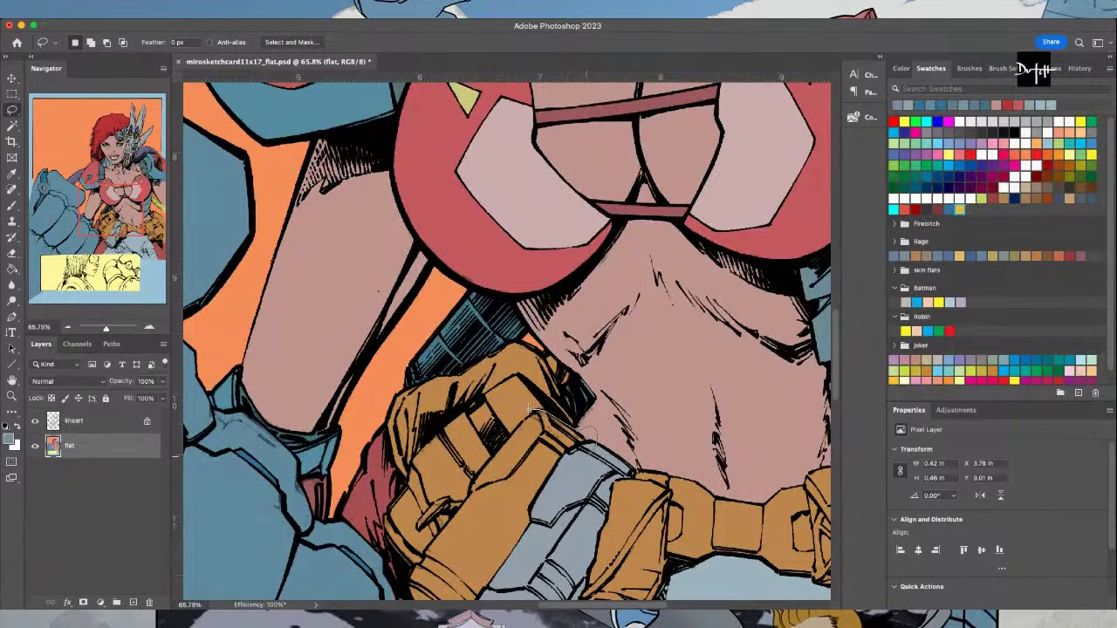
mouse_move(514, 429)
left_mouse_down()
mouse_move(388, 600)
mouse_move(437, 597)
mouse_move(567, 419)
mouse_move(541, 336)
left_mouse_up()
left_click(12, 268)
left_click(485, 394)
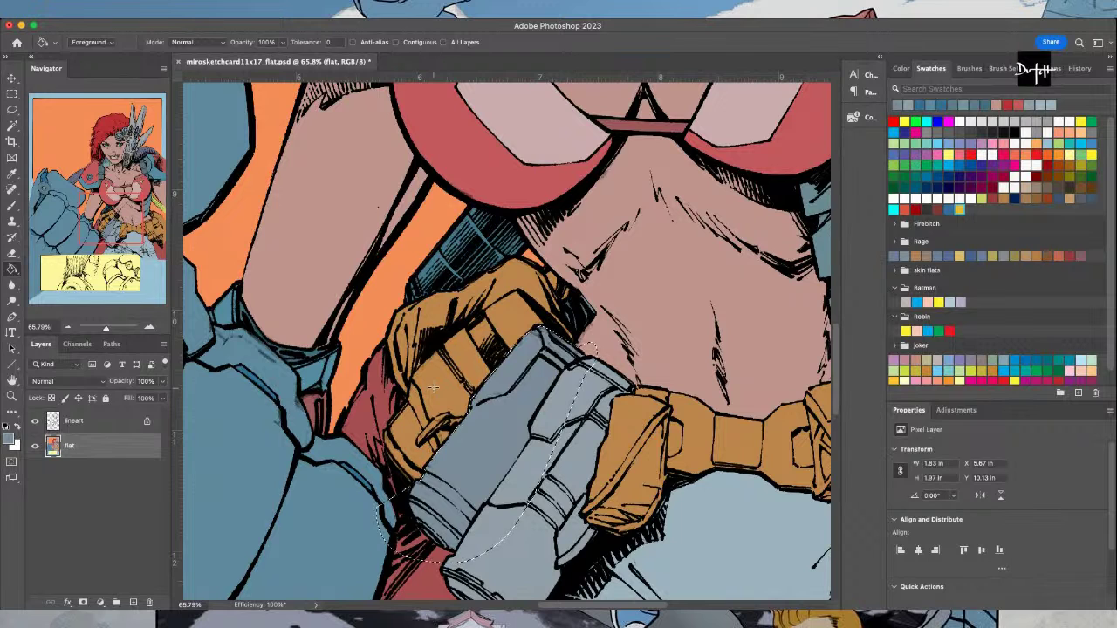
Outline the small rounded pouch section beside the grey cylinder, fill it with grey-blue, and clear the selection
key("i")
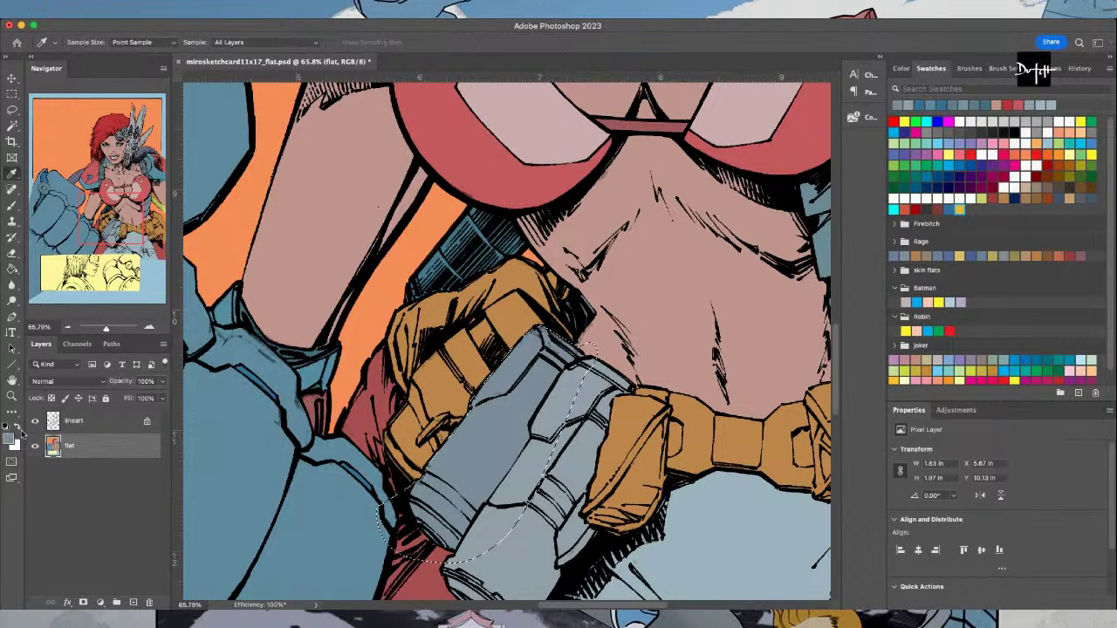
key("l")
left_click(403, 400)
mouse_move(401, 399)
left_mouse_down()
mouse_move(434, 419)
mouse_move(412, 440)
mouse_move(456, 426)
left_mouse_up()
mouse_move(429, 498)
left_mouse_down()
mouse_move(370, 450)
mouse_move(389, 400)
left_mouse_up()
key("g")
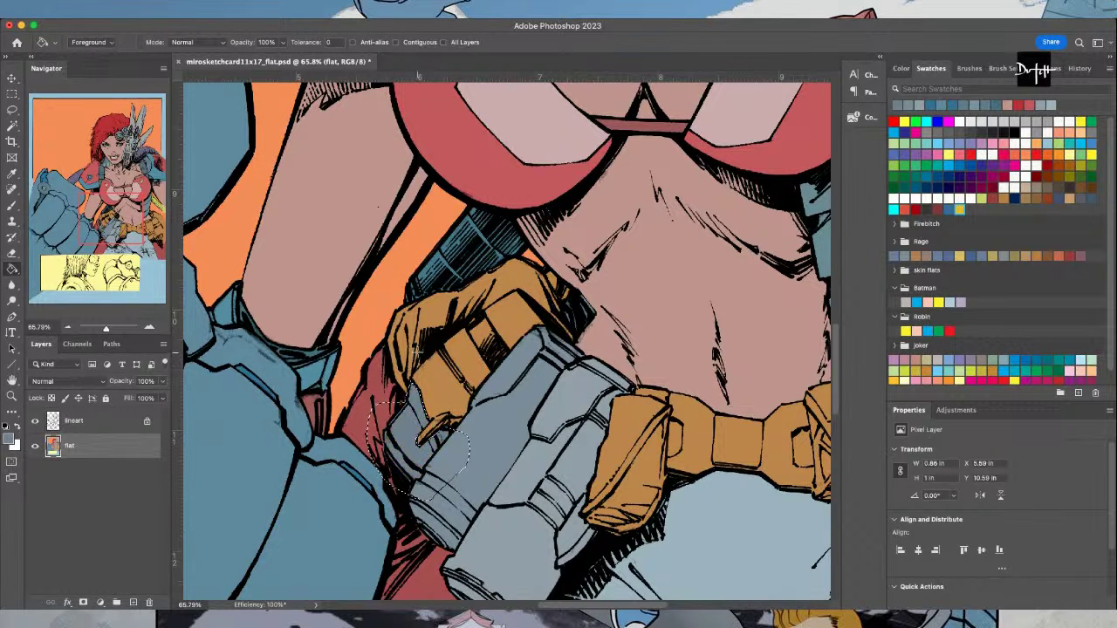
key("l")
left_click(418, 345)
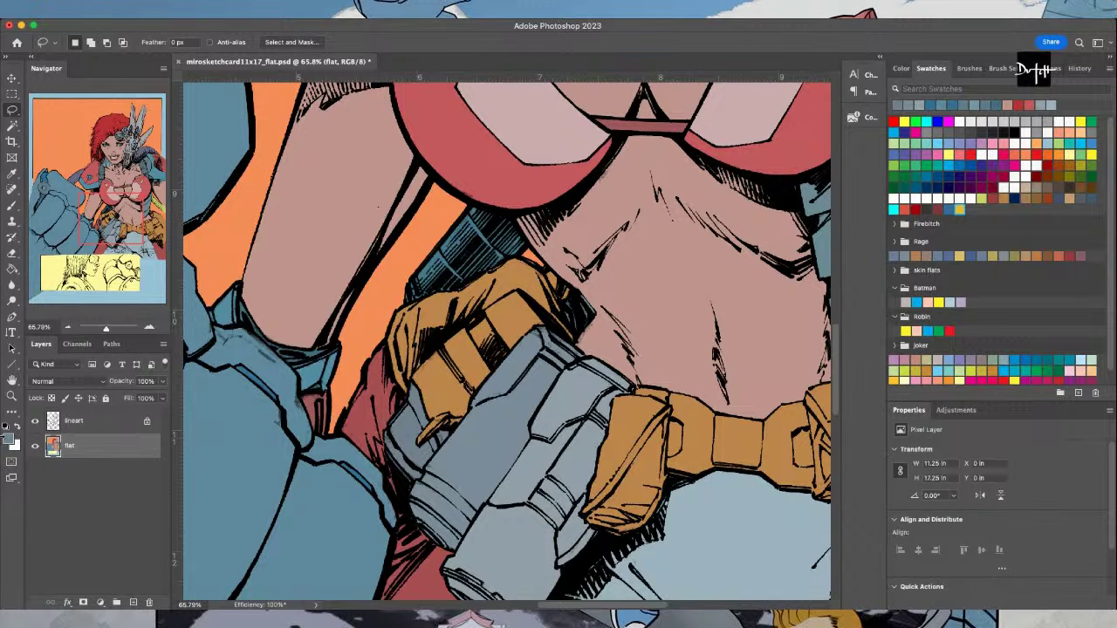
Outline the orange strapped pouch behind the grey cylinders and fill it with a dark grey-blue
key("i")
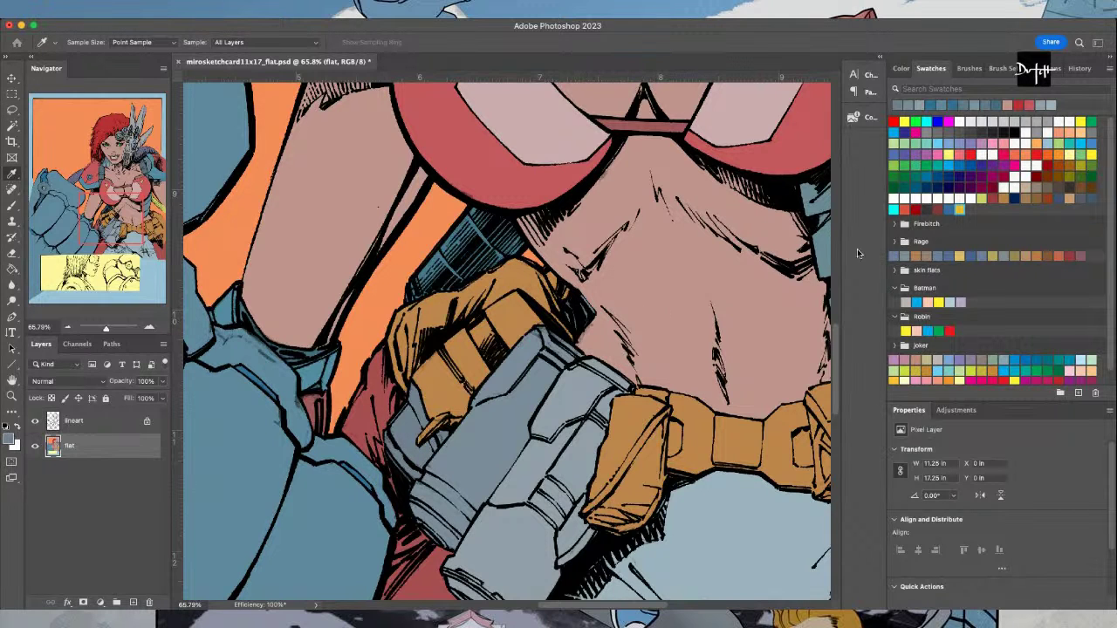
key("l")
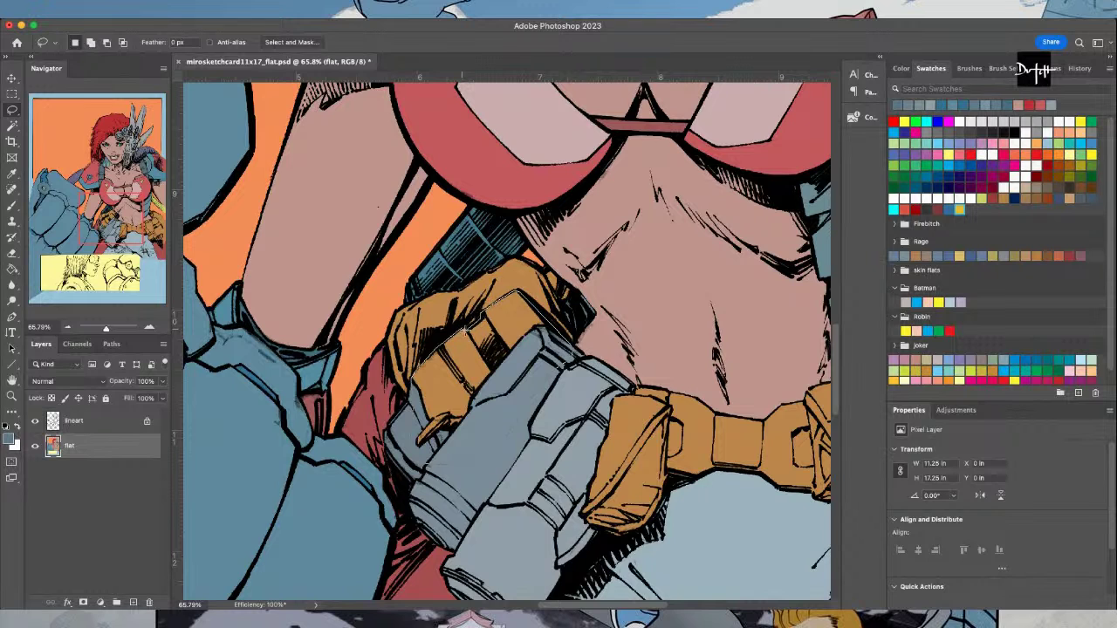
left_click_drag(469, 323, 466, 324)
key("g")
left_click(408, 336)
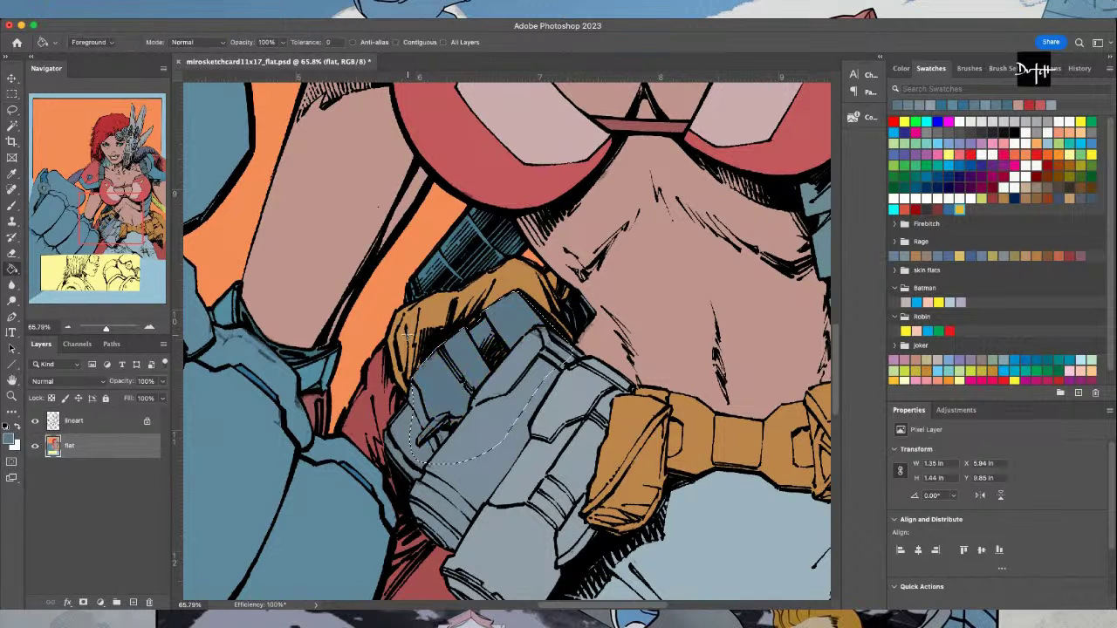
Outline the orange pouch flap above the blue straps and the folded belt pouch, and fill both with brown
key("i")
left_click(615, 486)
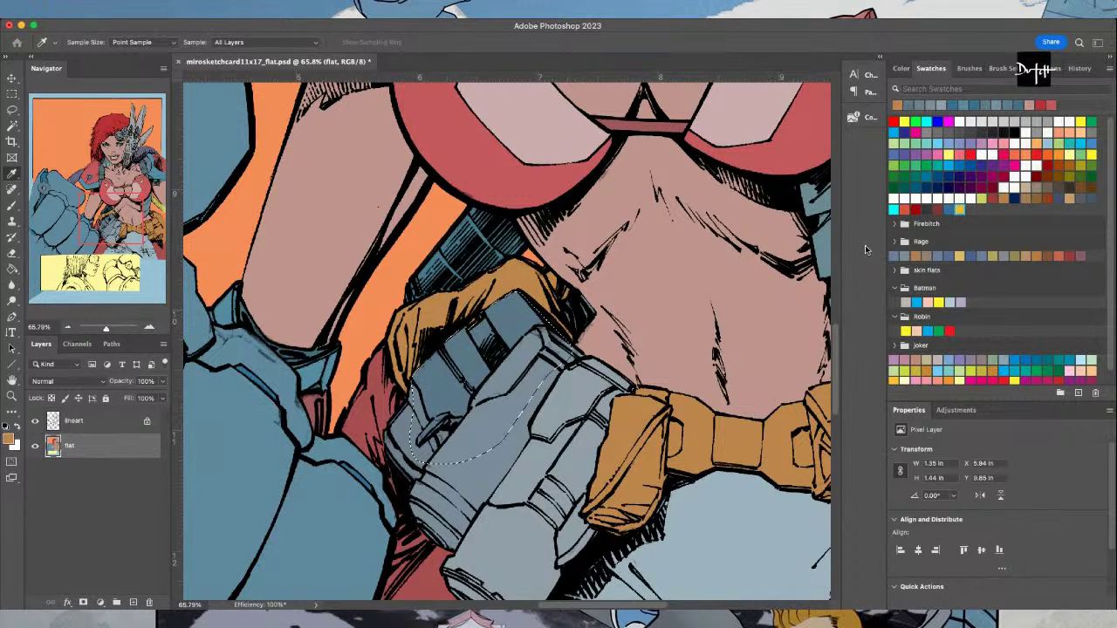
key("l")
mouse_move(572, 478)
left_mouse_down()
mouse_move(575, 539)
mouse_move(674, 505)
mouse_move(671, 410)
mouse_move(635, 389)
mouse_move(624, 398)
mouse_move(643, 398)
mouse_move(548, 351)
mouse_move(568, 357)
mouse_move(684, 503)
mouse_move(595, 379)
mouse_move(567, 360)
mouse_move(584, 360)
mouse_move(538, 259)
mouse_move(418, 224)
mouse_move(352, 370)
mouse_move(439, 502)
mouse_move(550, 559)
left_mouse_up()
key("g")
left_click(385, 347)
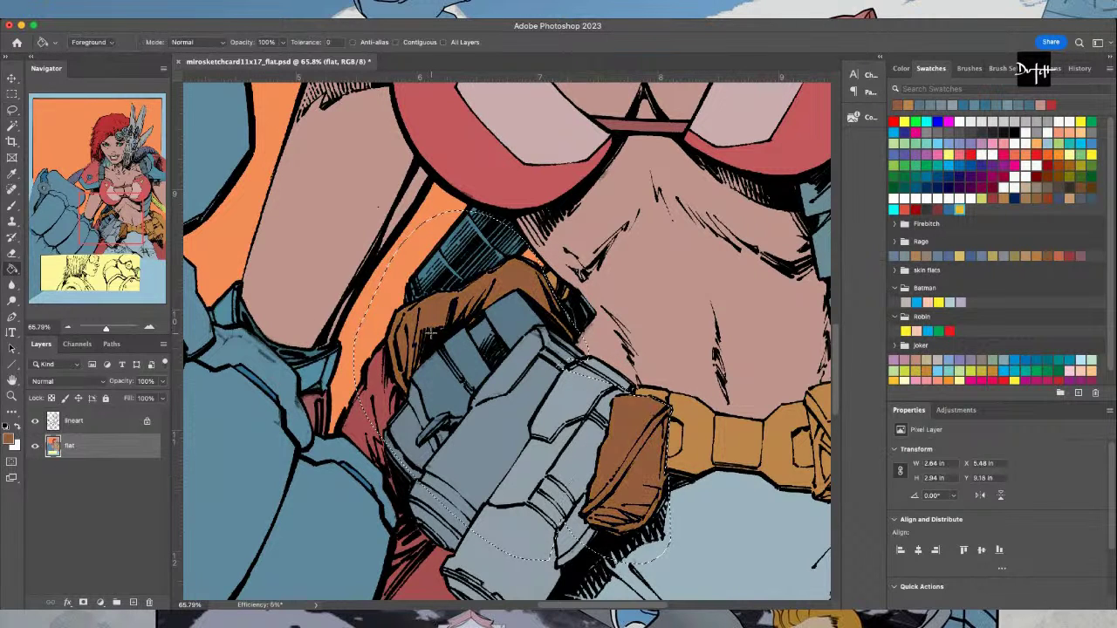
Outline the small laced pouch at the other end of the belt's front and fill it with the same brown
key("l")
scroll(557, 603, "right", 6)
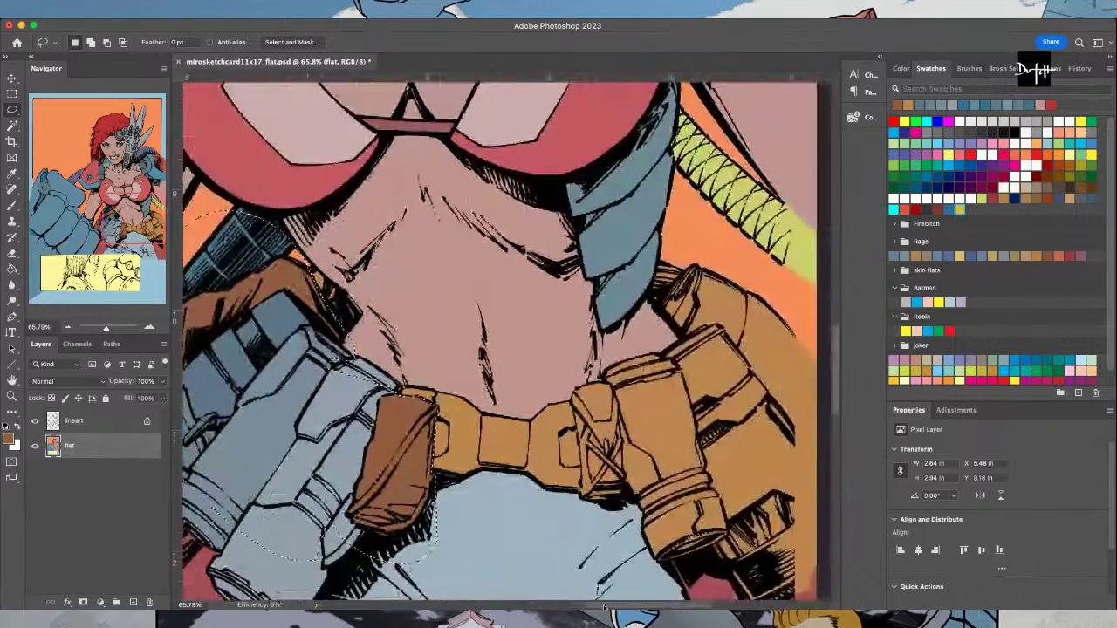
key("i")
key("l")
mouse_move(522, 360)
left_mouse_down()
mouse_move(530, 496)
mouse_move(547, 515)
mouse_move(573, 498)
mouse_move(575, 475)
mouse_move(572, 408)
mouse_move(534, 365)
left_mouse_up()
key("g")
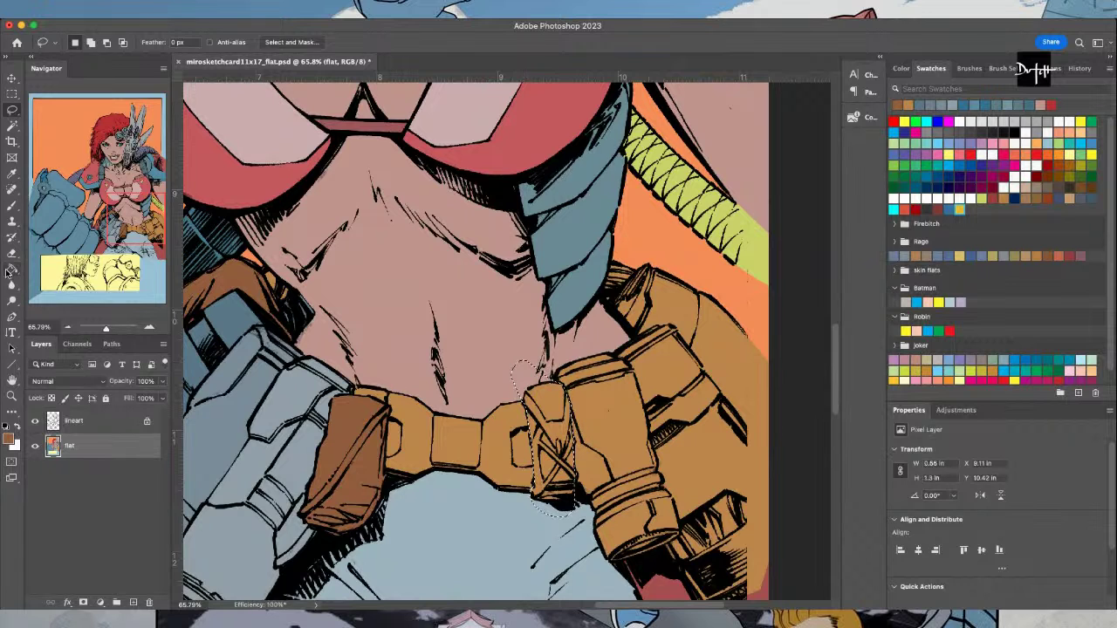
left_click(522, 445)
Outline the front belt section between the two brown pouches and fill it with a medium blue
key("i")
left_click(418, 446)
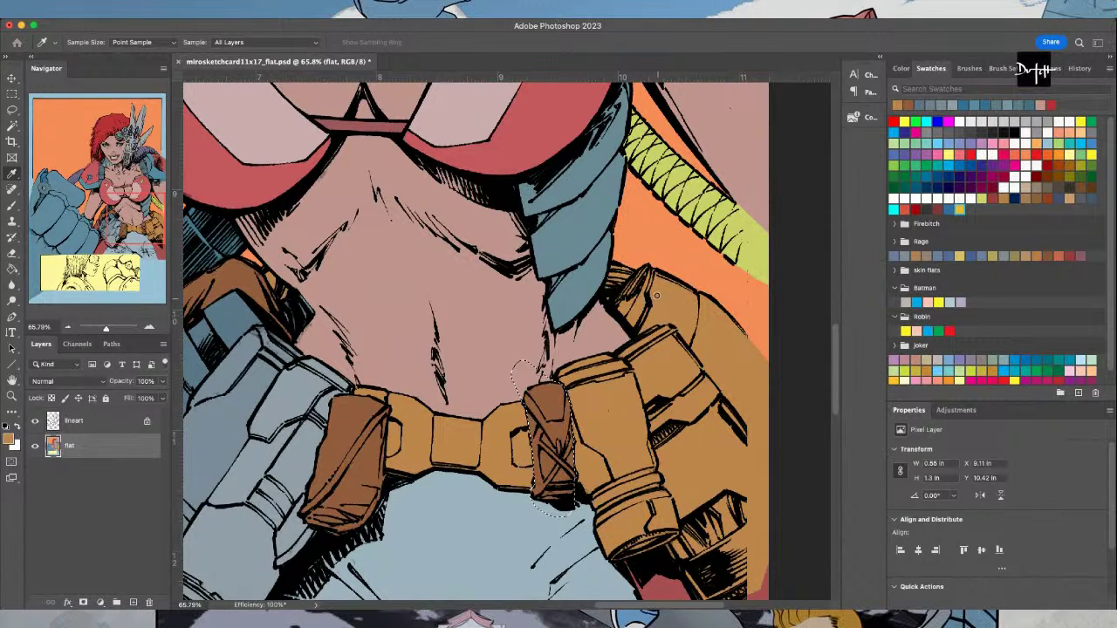
key("l")
mouse_move(400, 358)
left_mouse_down()
mouse_move(321, 403)
mouse_move(498, 517)
mouse_move(544, 426)
mouse_move(410, 356)
left_mouse_up()
key("g")
left_click(445, 449)
Outline the square plate at the belt's centre, fill it with a darker grey-blue, and clear the selection
key("i")
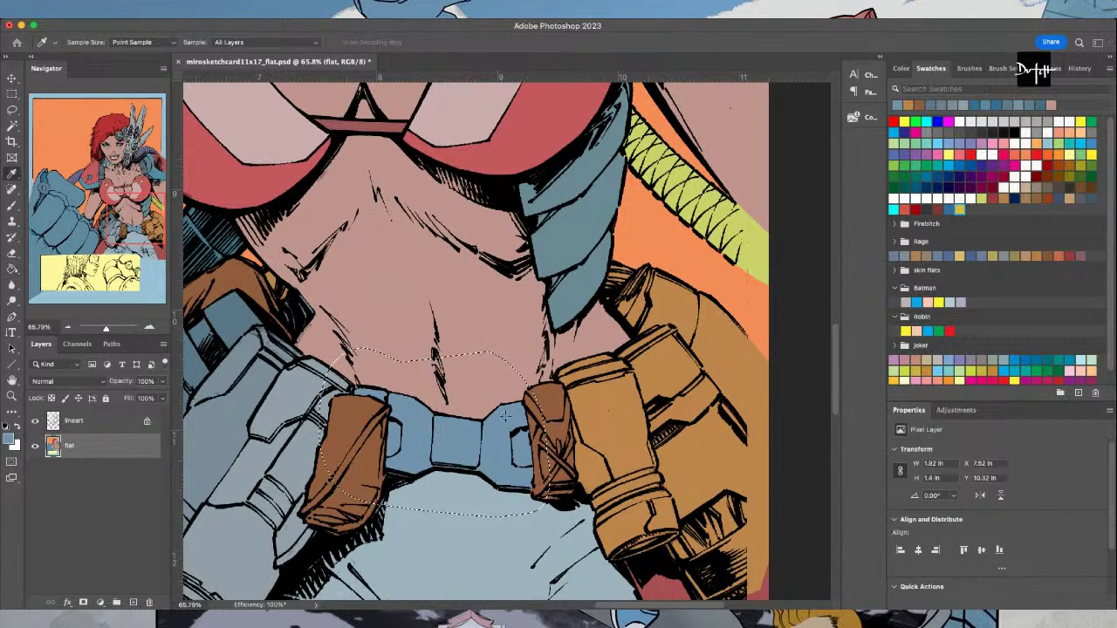
key("l")
key("ctrl+d")
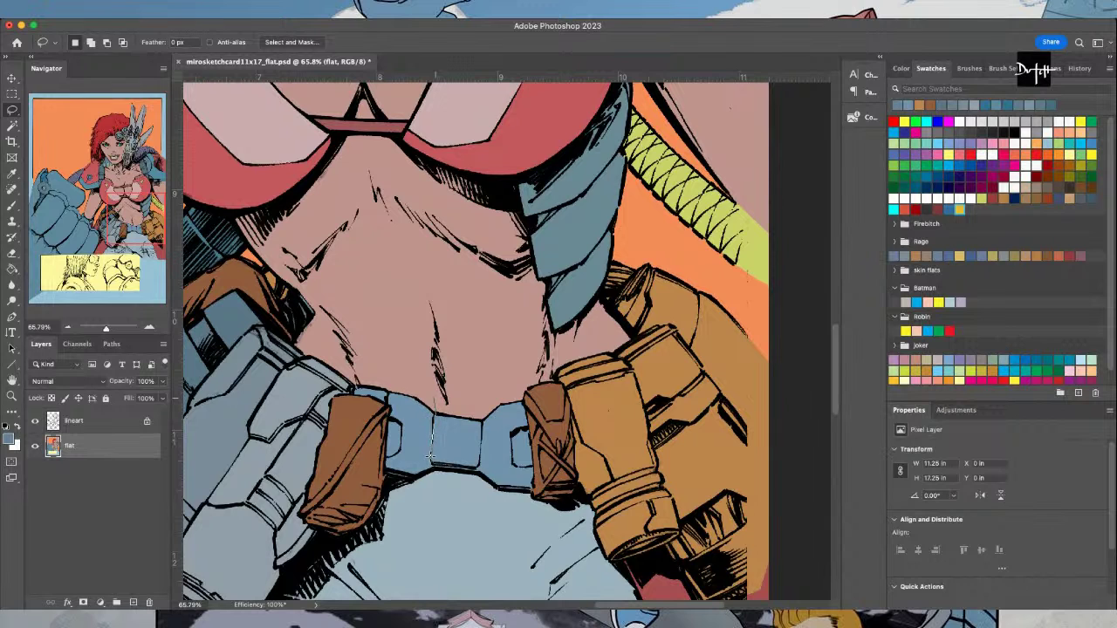
mouse_move(432, 467)
left_mouse_down()
mouse_move(476, 464)
mouse_move(476, 395)
left_mouse_up()
left_click(16, 271)
left_click(443, 446)
key("l")
key("super+d")
Outline the two small recesses beside the brown pouches, fill them with dark grey-blue, and clear the selection
key("i")
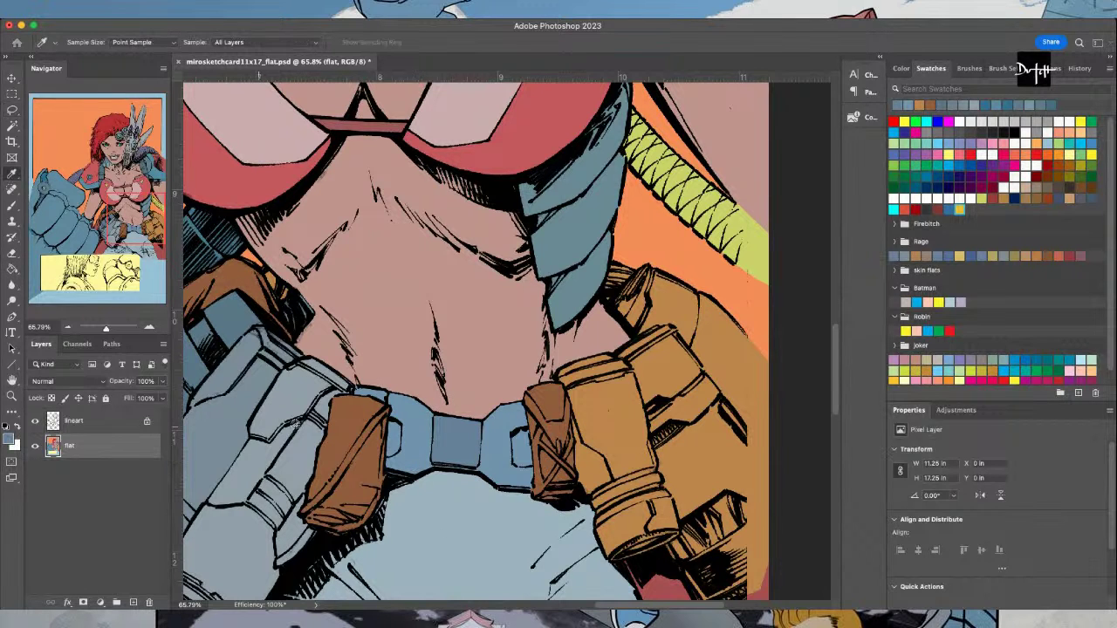
key("l")
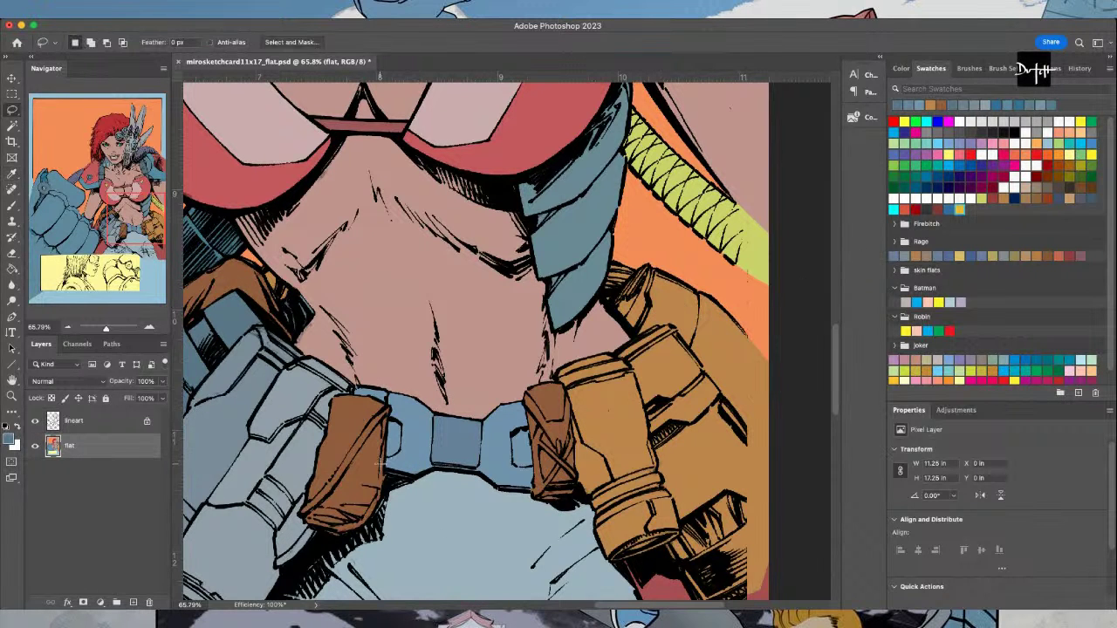
scroll(388, 407, "up", 1)
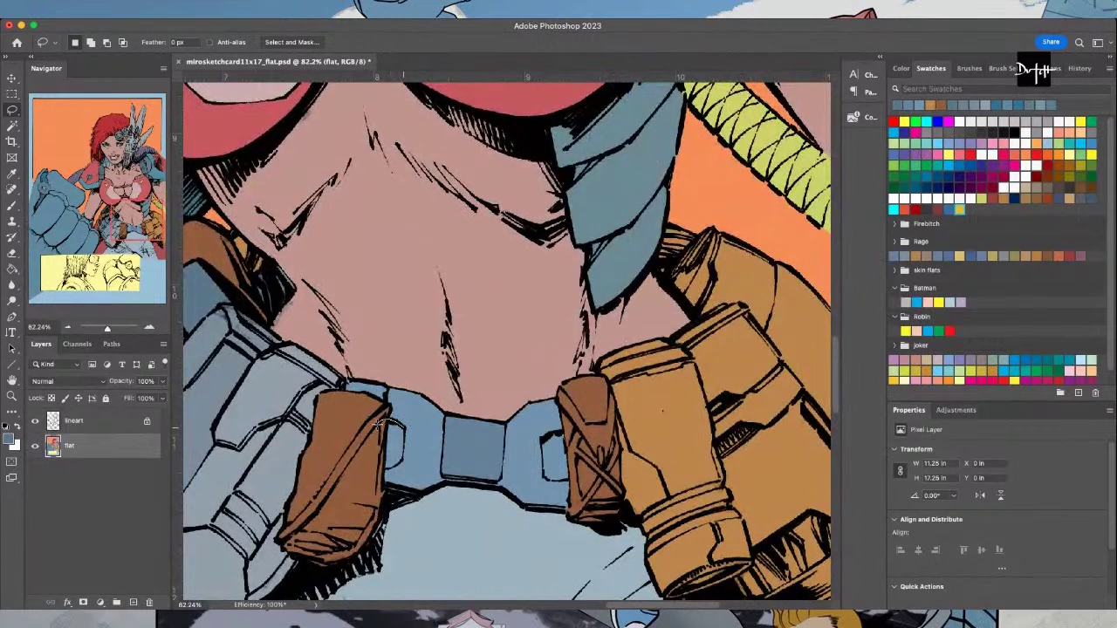
mouse_move(391, 431)
left_mouse_down()
mouse_move(377, 447)
mouse_move(388, 422)
left_mouse_up()
mouse_move(552, 437)
left_mouse_down()
mouse_move(539, 449)
mouse_move(545, 477)
mouse_move(583, 464)
mouse_move(559, 437)
left_mouse_up()
key("g")
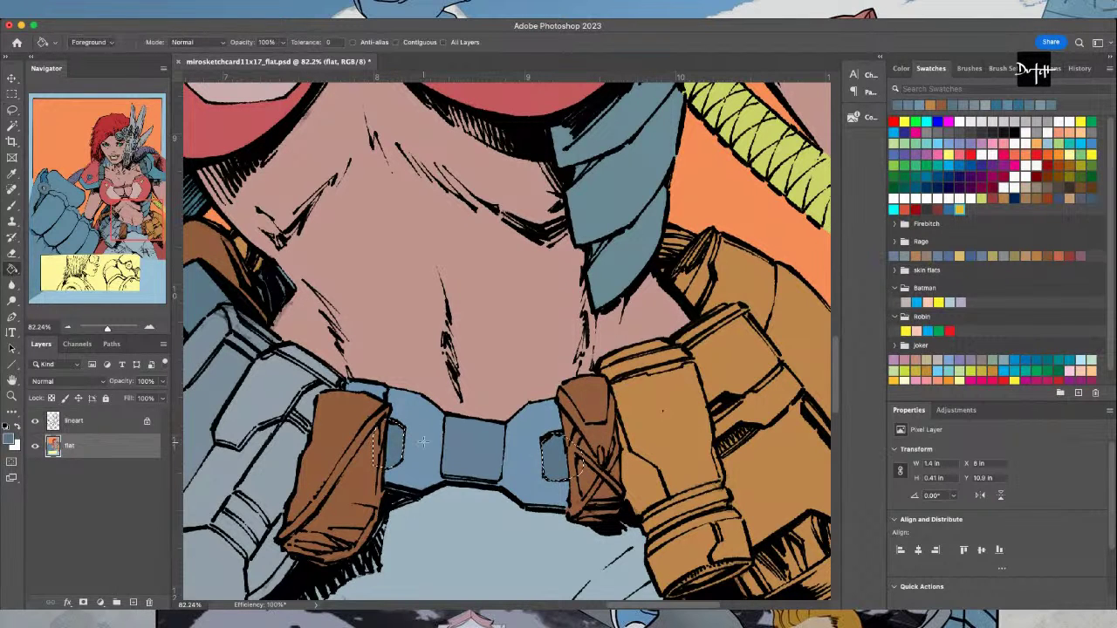
scroll(521, 480, "down", 3)
key("l")
scroll(377, 485, "up", 8)
key("super+d")
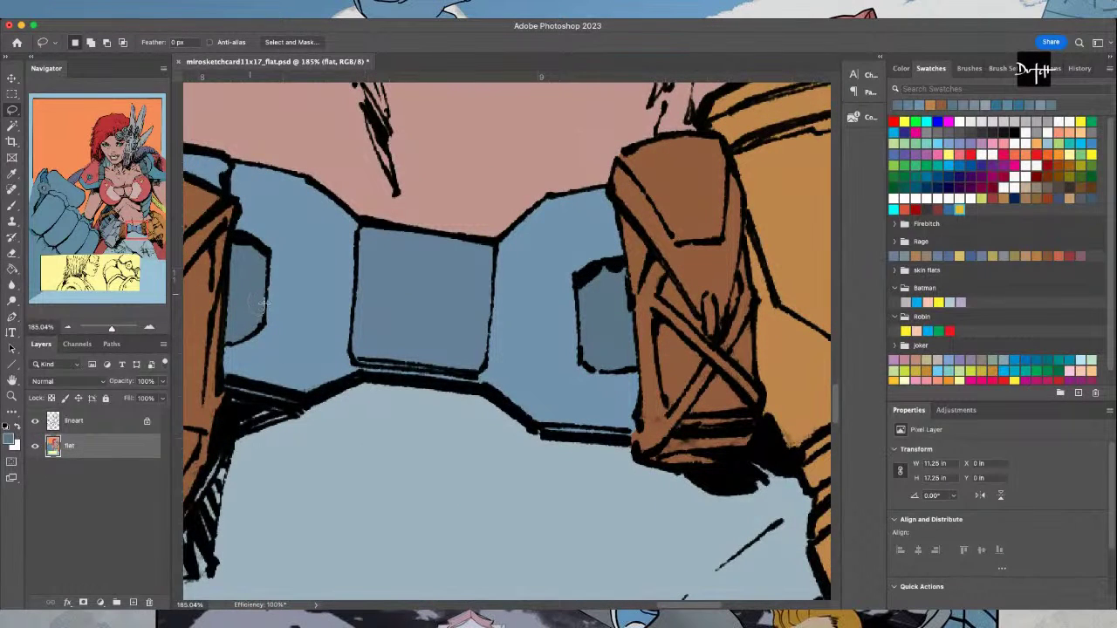
Outline the sliver along the edge of the belt recess beside the larger brown pouch and touch up its fill
left_click_drag(264, 292, 262, 296)
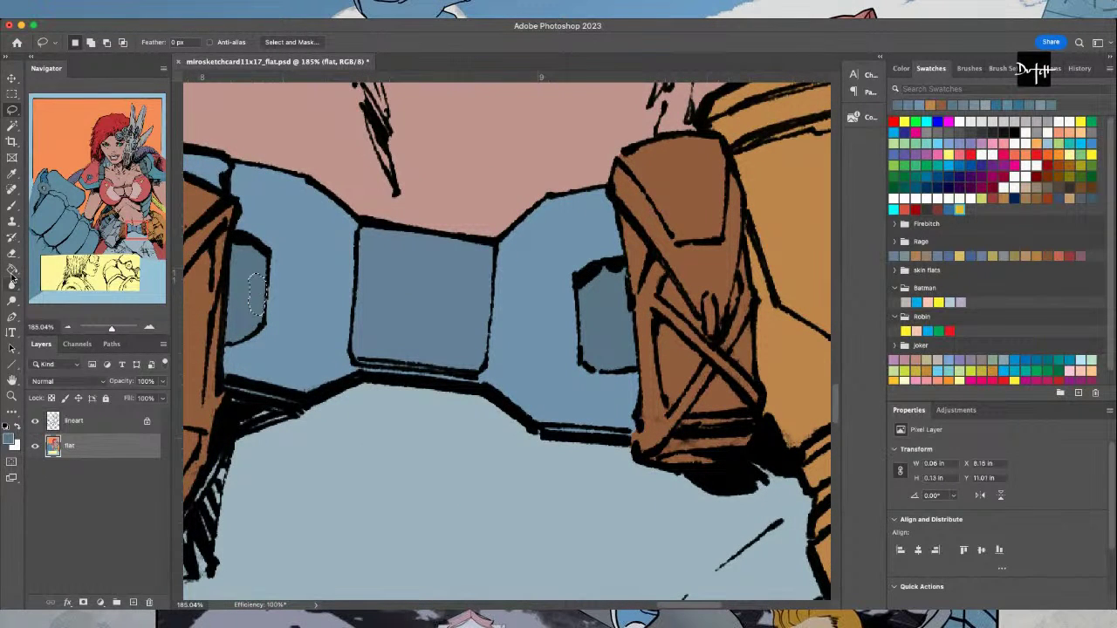
key("g")
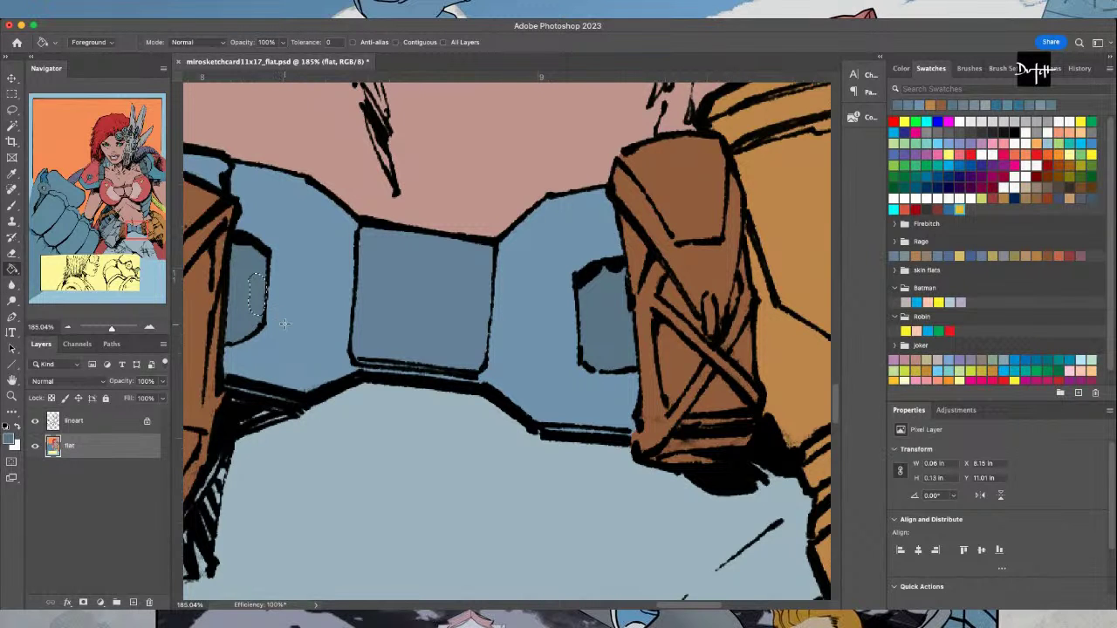
scroll(285, 324, "down", 4)
Outline the crossed laces and lower part of the small laced pouch, excluding the gaps, and fill them with brown
key("i")
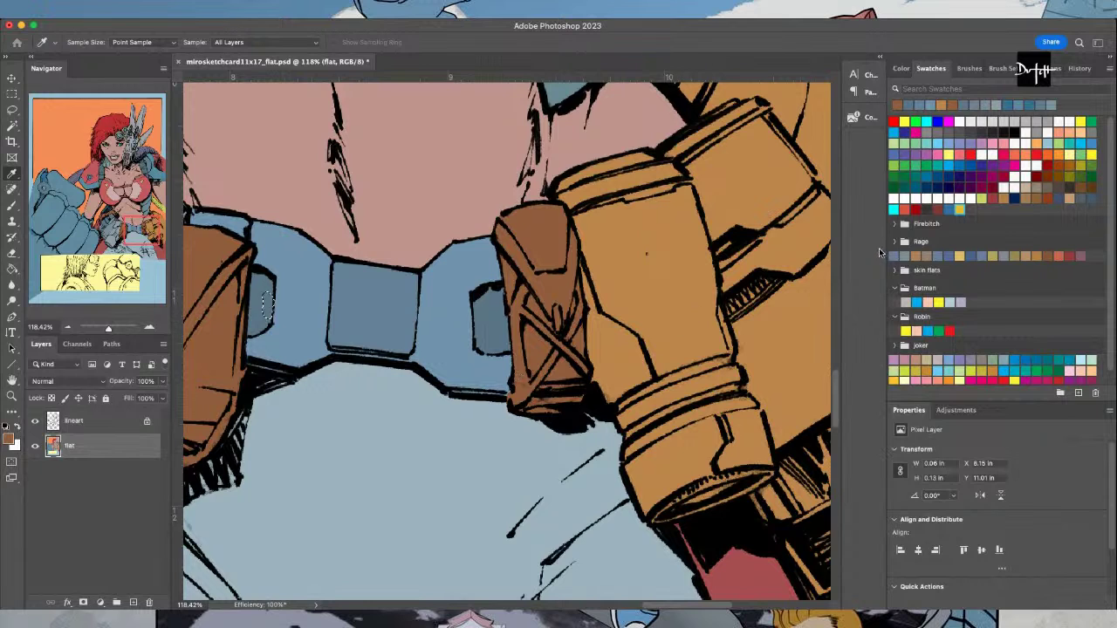
key("l")
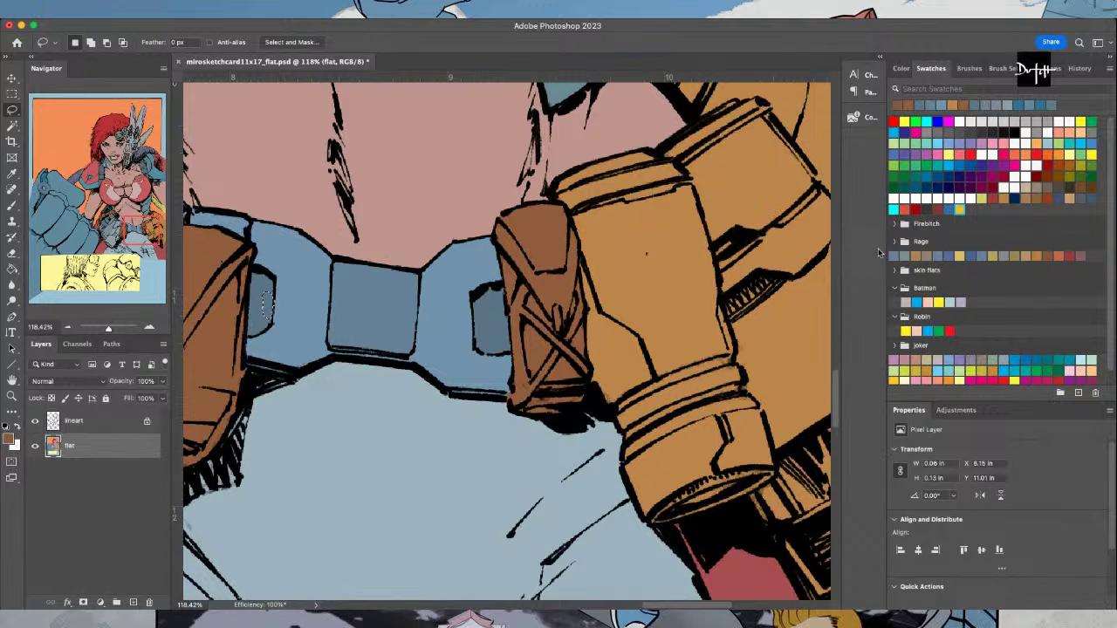
mouse_move(518, 280)
left_mouse_down()
mouse_move(497, 324)
mouse_move(488, 403)
mouse_move(528, 430)
mouse_move(575, 428)
mouse_move(582, 416)
mouse_move(515, 417)
left_mouse_up()
mouse_move(530, 396)
left_mouse_down()
mouse_move(546, 374)
mouse_move(593, 379)
mouse_move(561, 336)
mouse_move(590, 307)
mouse_move(579, 270)
mouse_move(555, 346)
mouse_move(527, 378)
mouse_move(522, 317)
mouse_move(555, 349)
mouse_move(521, 302)
mouse_move(528, 274)
left_mouse_up()
key("g")
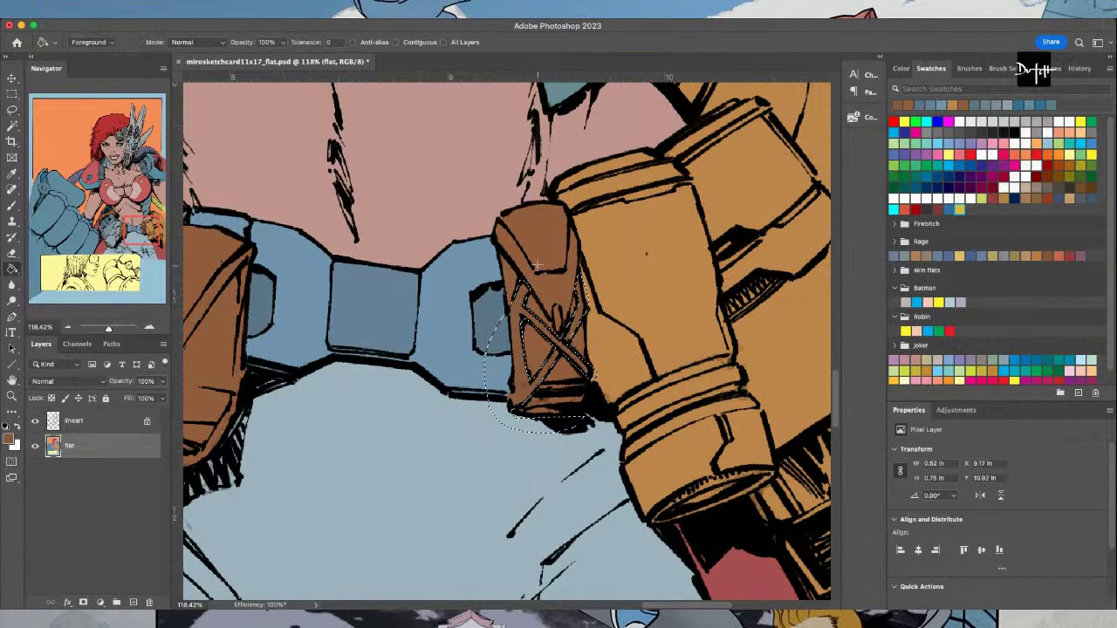
Outline the laced pouch's lower body below the flap, exclude the laces, and fill it with a light greyish tan
key("i")
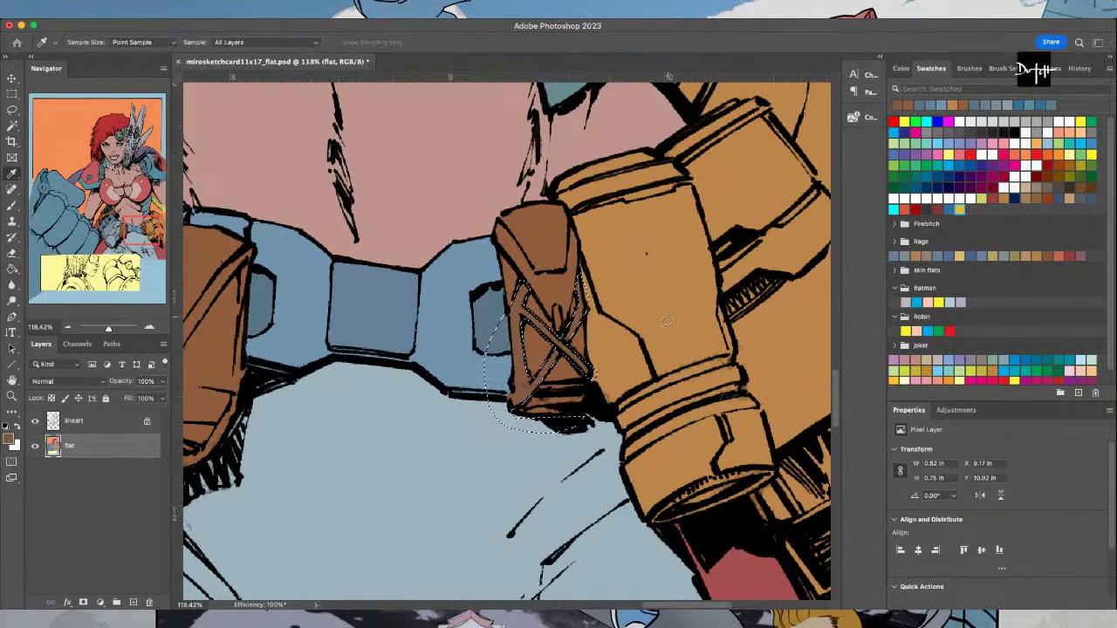
key("l")
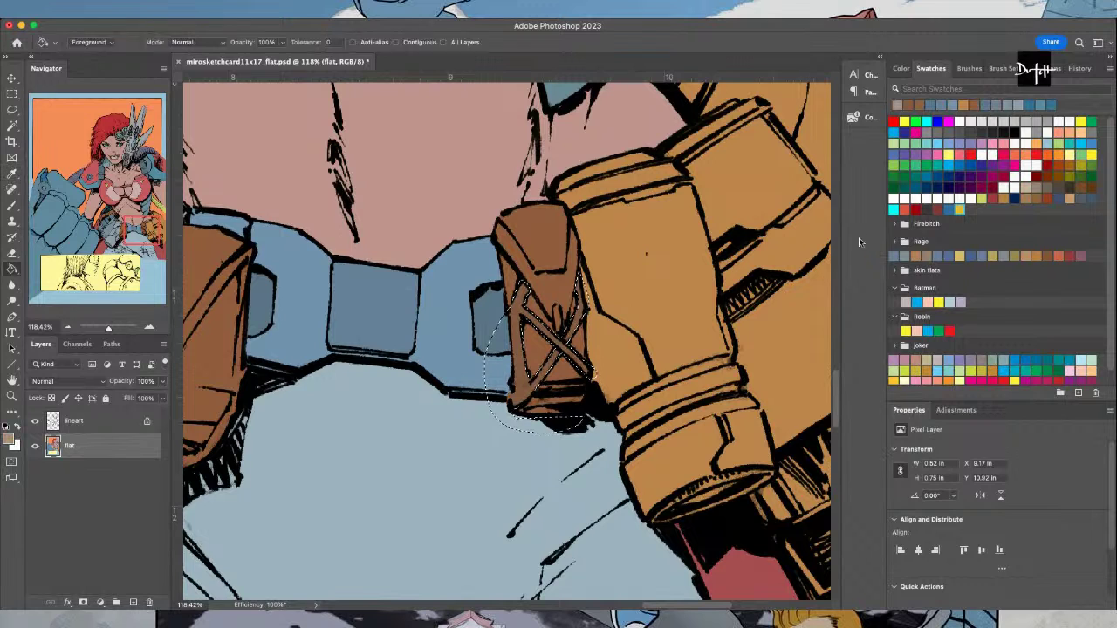
key("super+d")
mouse_move(524, 288)
left_mouse_down()
mouse_move(560, 332)
mouse_move(571, 292)
mouse_move(586, 305)
mouse_move(617, 391)
mouse_move(521, 428)
mouse_move(512, 304)
left_mouse_up()
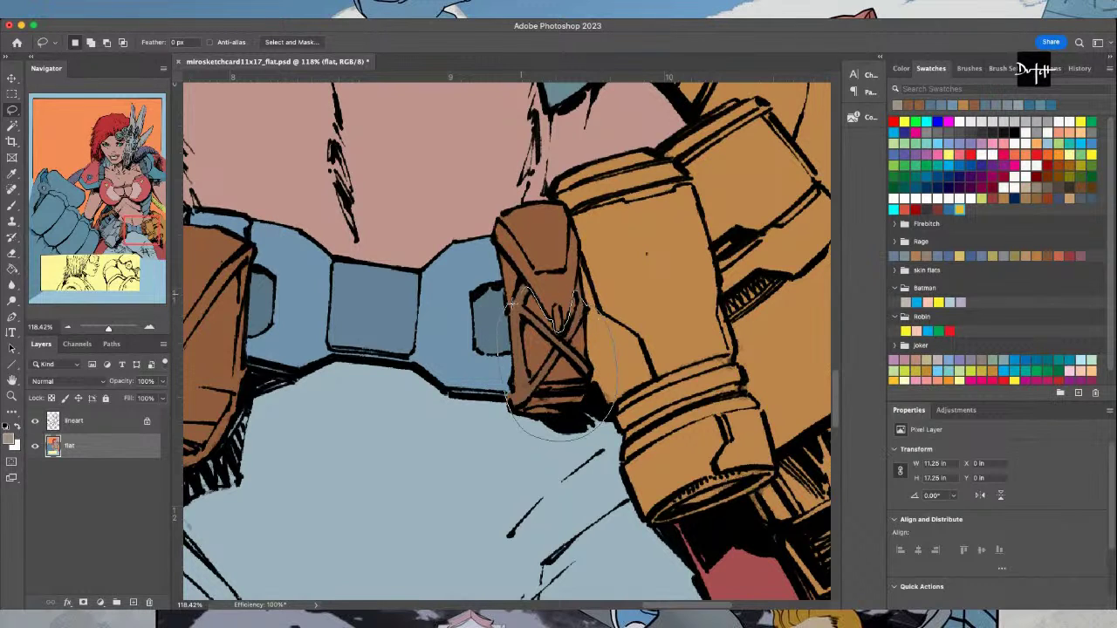
left_click_drag(480, 352, 515, 314)
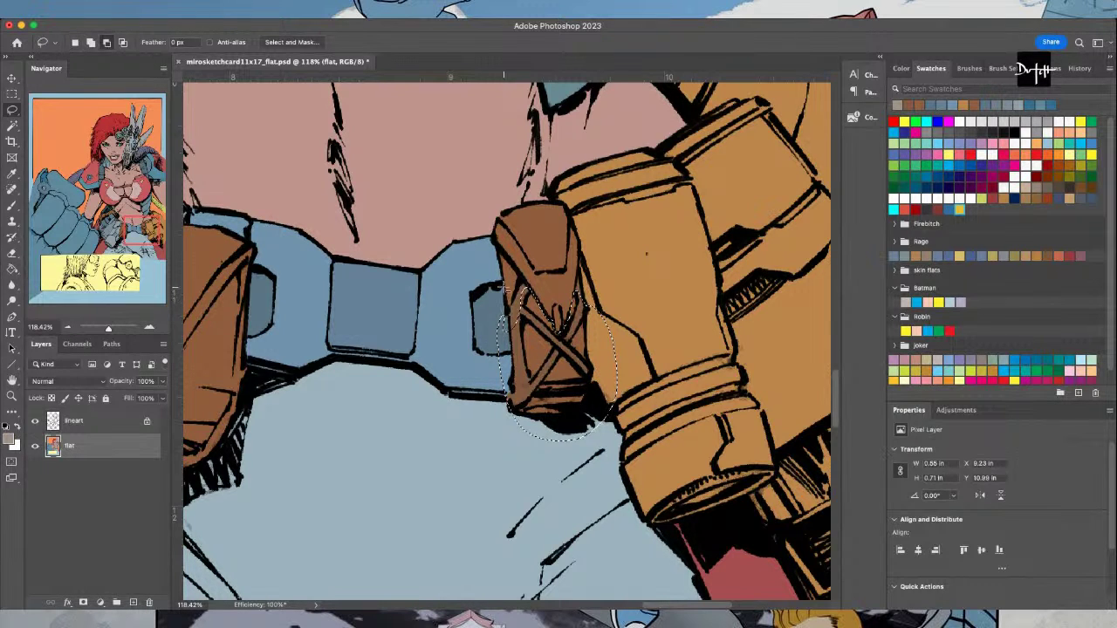
left_click(12, 268)
left_click(537, 349)
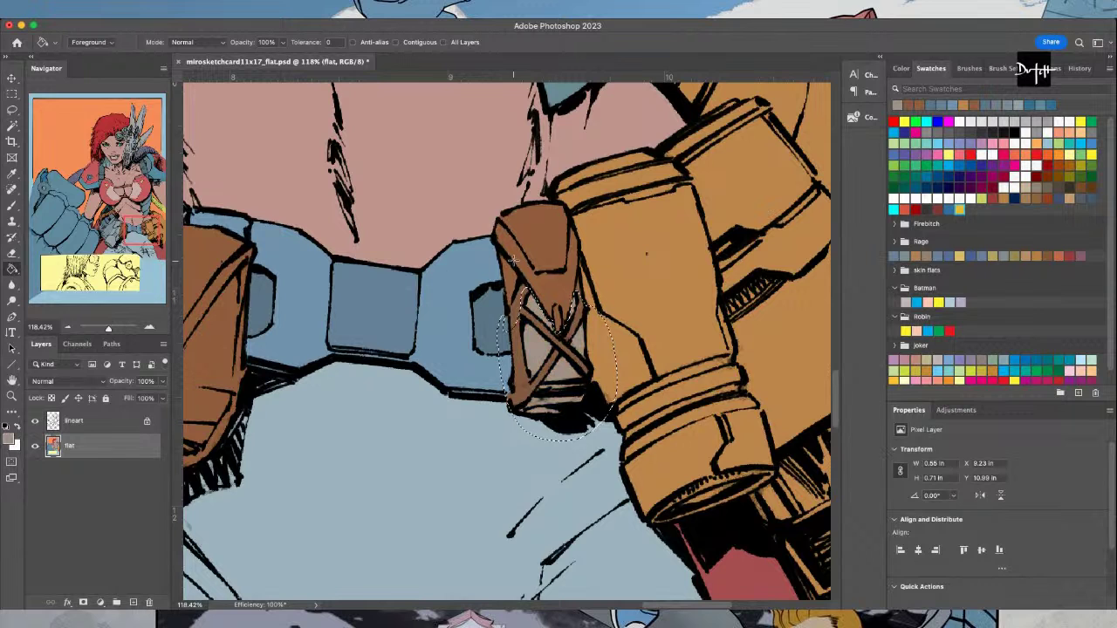
Clear the selection, then outline the tiny lace loop below the pouch flap and fill it with brown
key("i")
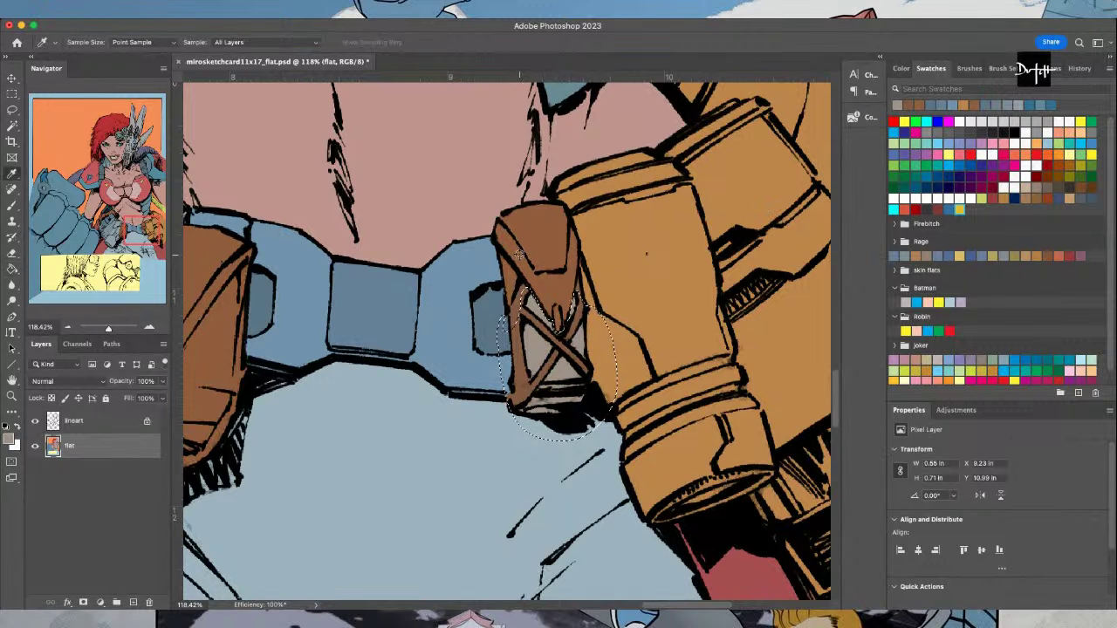
scroll(561, 528, "down", 2)
left_click(638, 362)
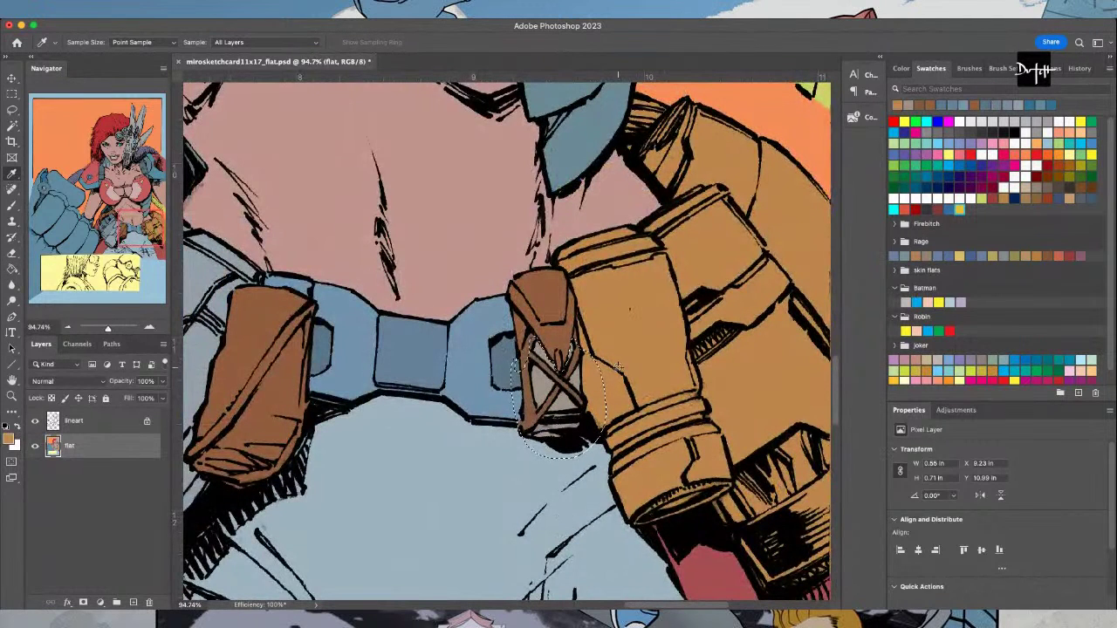
key("l")
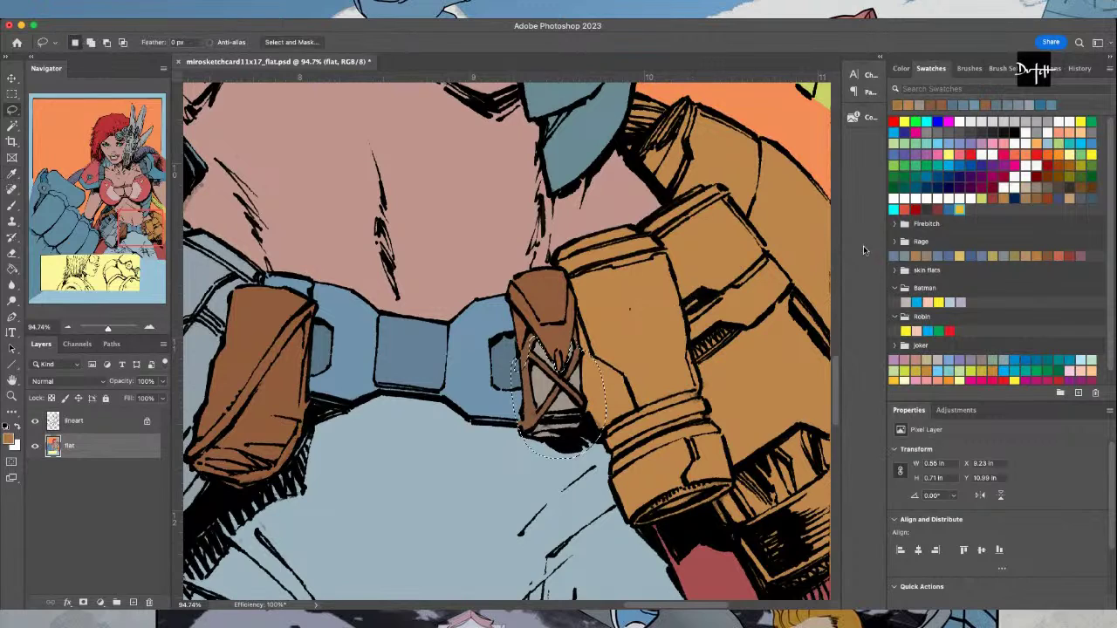
scroll(555, 330, "up", 2)
key("super+d")
scroll(563, 374, "up", 2)
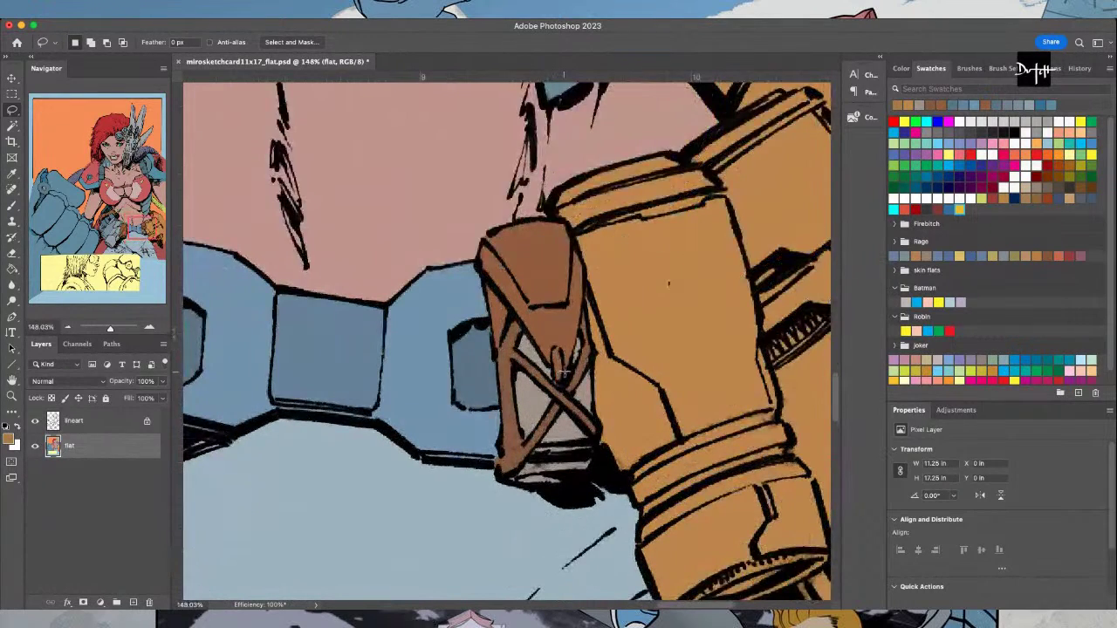
mouse_move(560, 353)
left_mouse_down()
mouse_move(553, 384)
mouse_move(569, 388)
mouse_move(561, 353)
left_mouse_up()
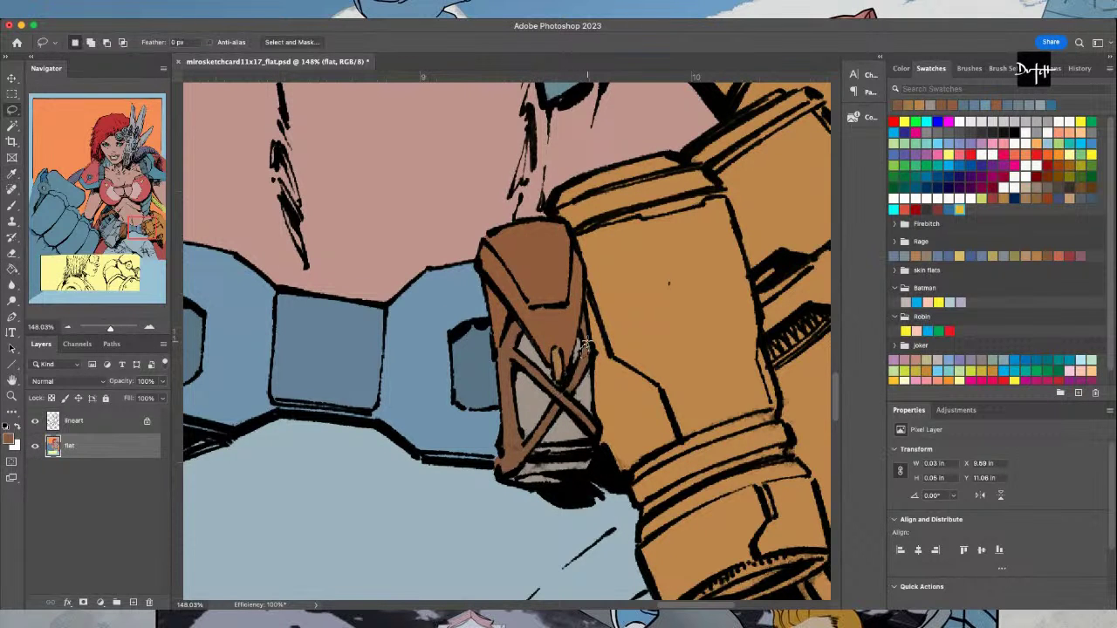
scroll(585, 345, "down", 2)
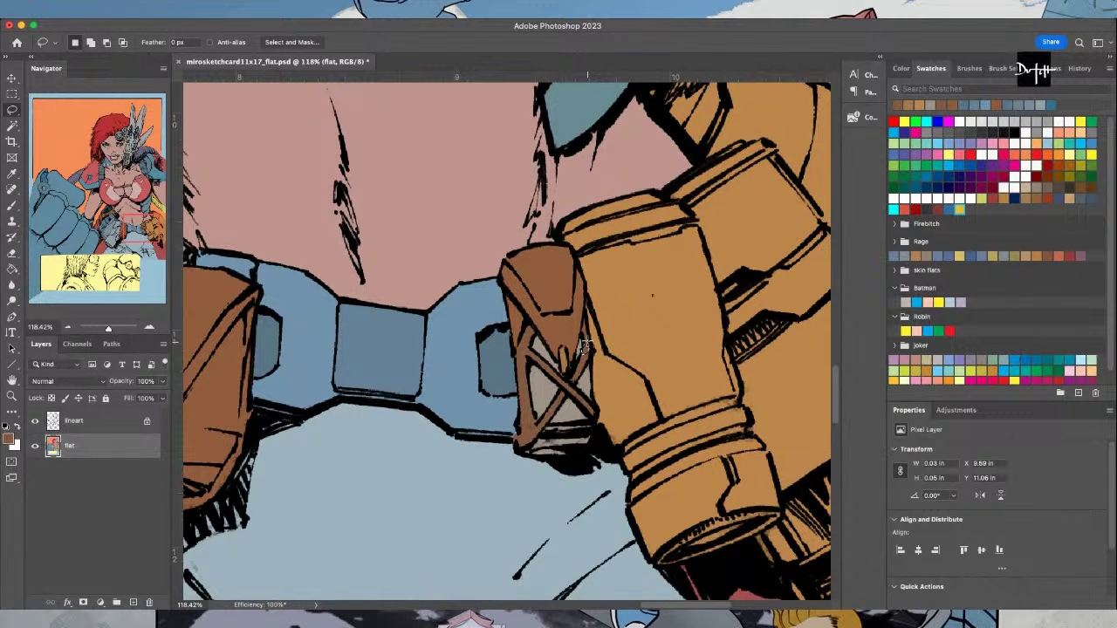
scroll(599, 417, "down", 3)
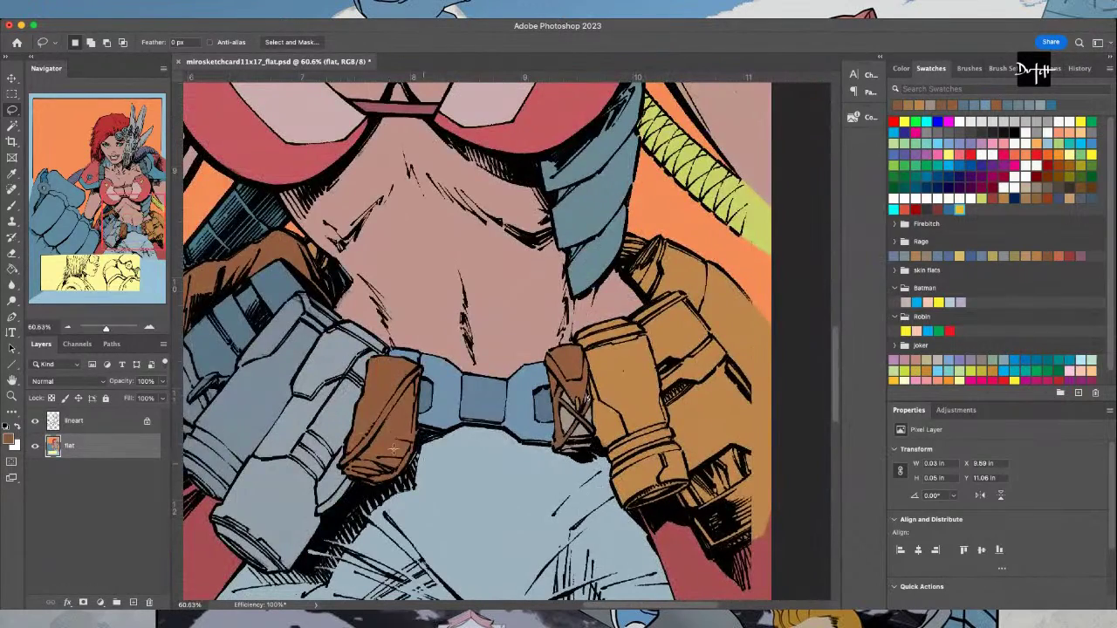
Sample the light grey-blue from the grey pouches, outline the orange cylinder beside the laced pouch, and fill it
key("i")
left_click(299, 410)
key("l")
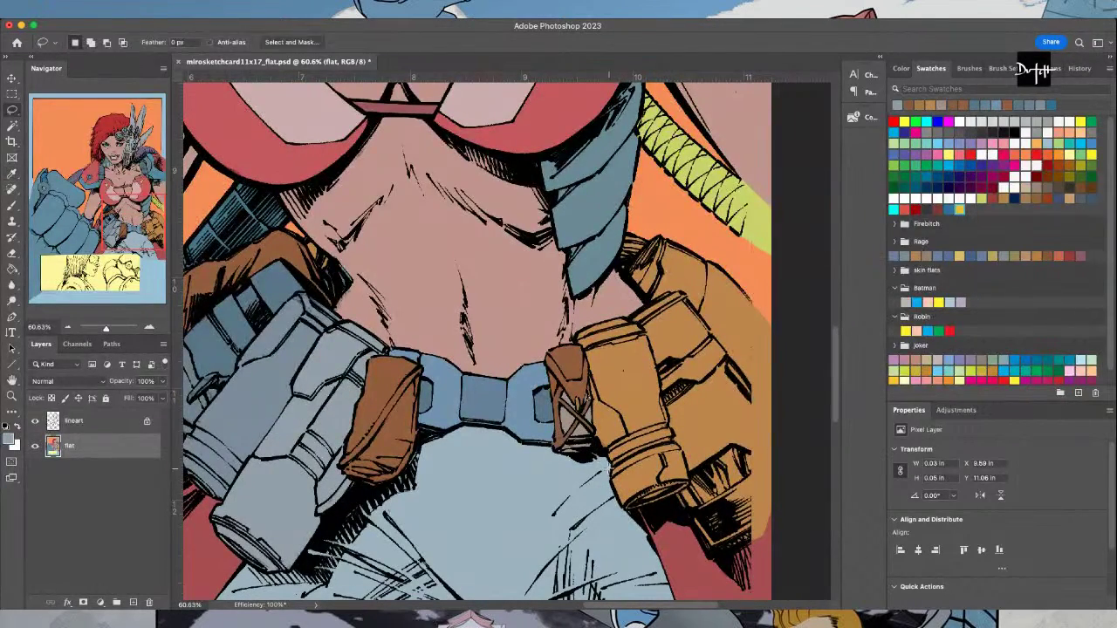
mouse_move(576, 436)
left_mouse_down()
mouse_move(569, 487)
mouse_move(621, 537)
mouse_move(675, 492)
mouse_move(688, 470)
mouse_move(644, 325)
mouse_move(646, 335)
mouse_move(567, 292)
mouse_move(541, 410)
left_mouse_up()
left_click(12, 269)
left_click(616, 388)
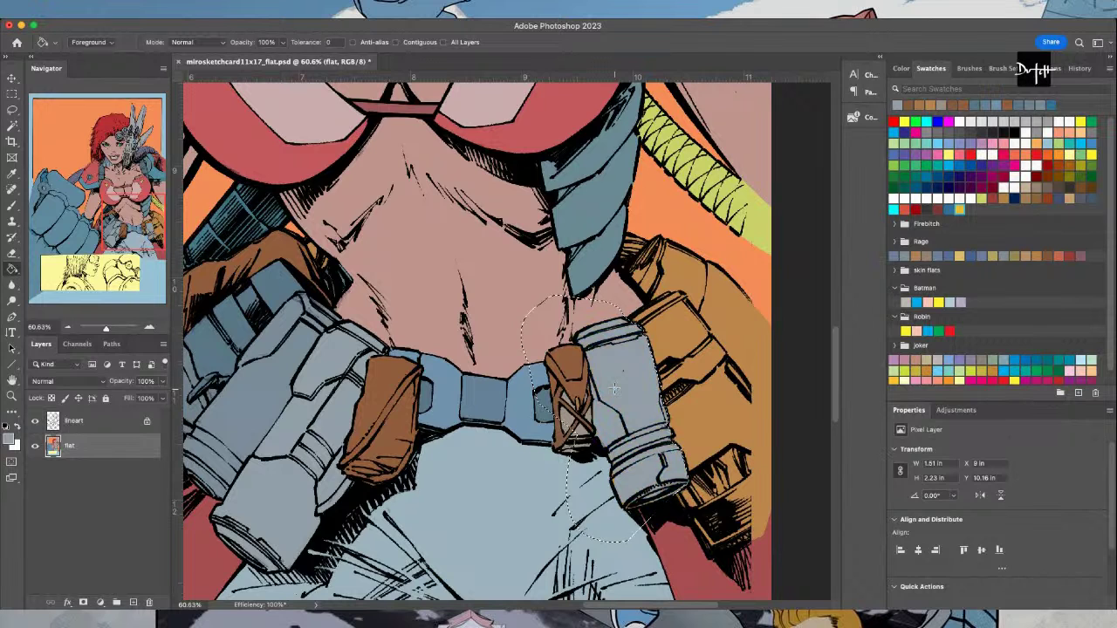
Sample a grey-blue, outline the orange pouches behind the cylinder on the figure's right-hand hip, and fill them
key("i")
key("l")
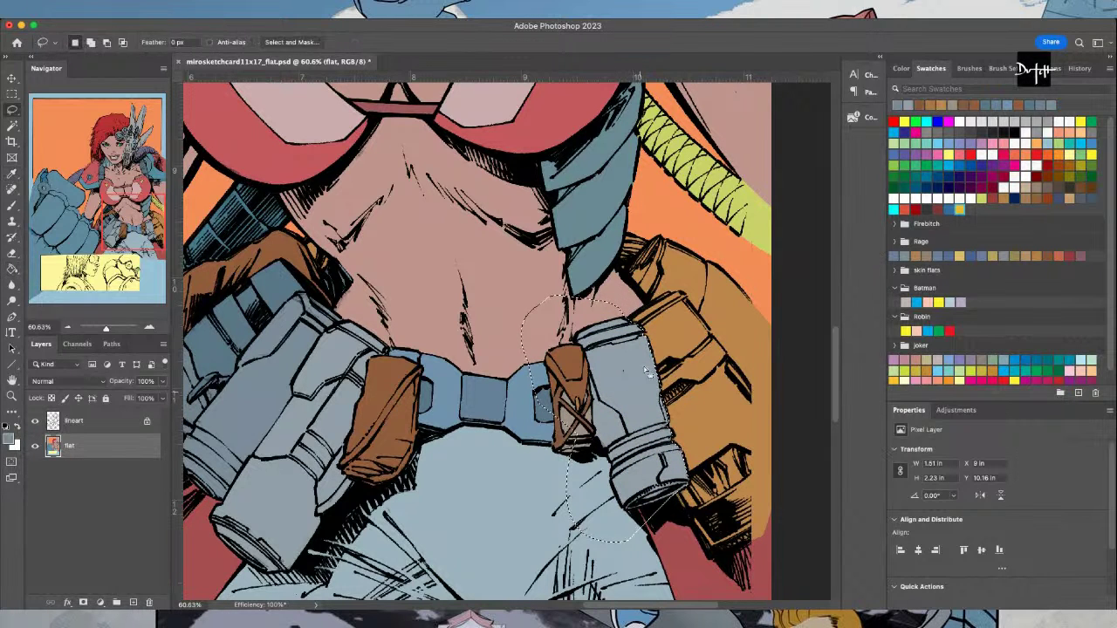
key("ctrl+d")
mouse_move(682, 294)
left_mouse_down()
mouse_move(790, 443)
mouse_move(707, 569)
mouse_move(595, 336)
mouse_move(629, 301)
left_mouse_up()
key("g")
left_click(711, 419)
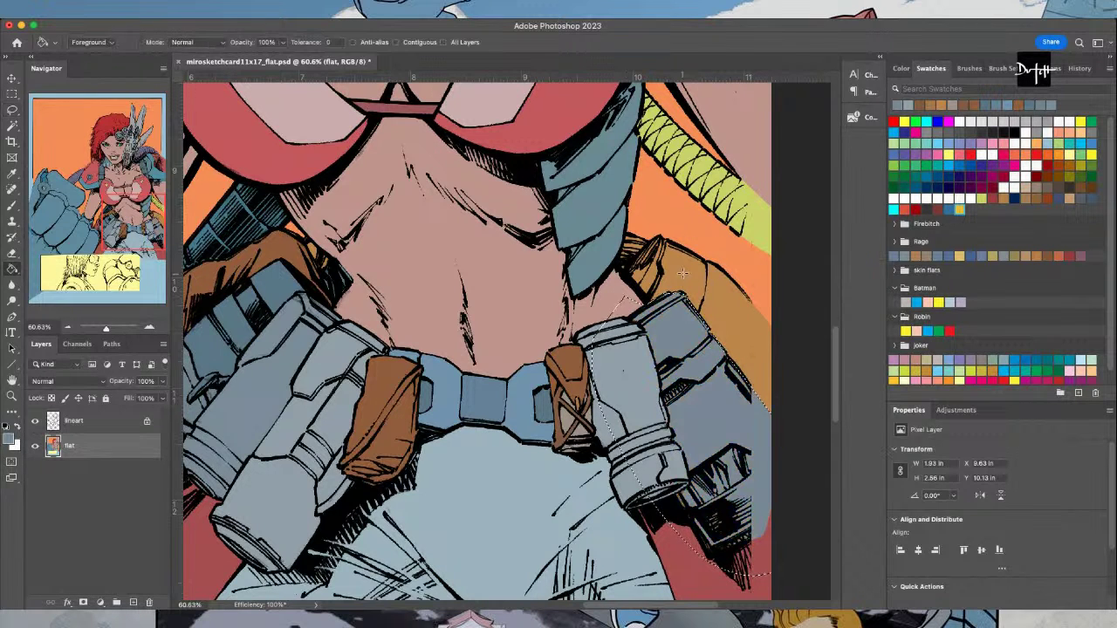
Outline the remaining orange rear pouch beside the background edge and fill it with a darker grey-blue
key("i")
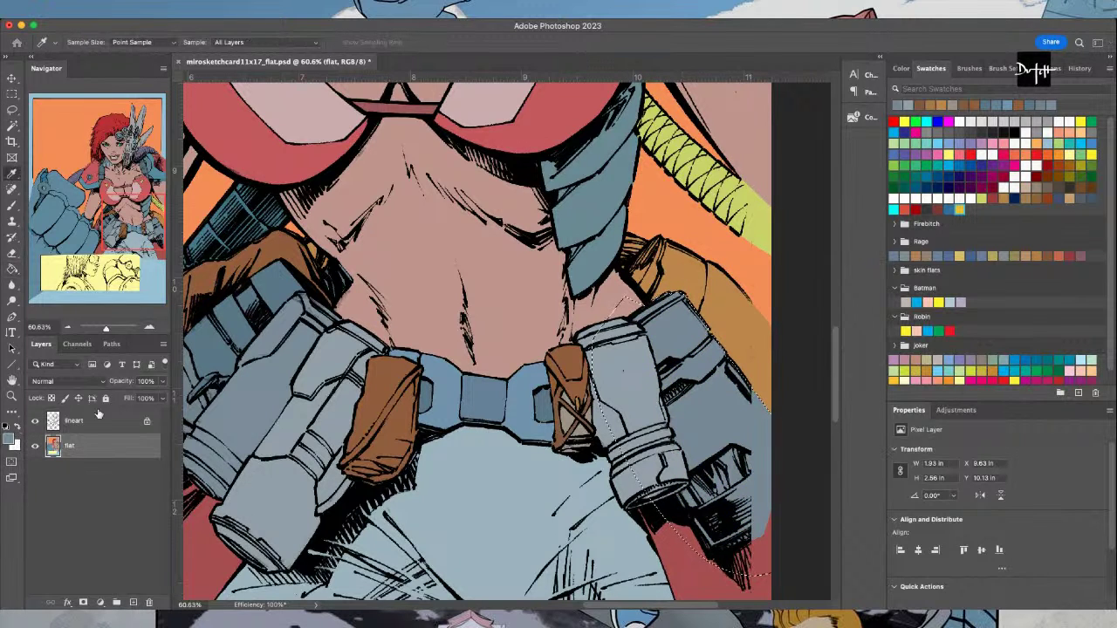
key("l")
key("ctrl+d")
mouse_move(651, 223)
left_mouse_down()
mouse_move(618, 278)
mouse_move(618, 309)
mouse_move(682, 398)
mouse_move(810, 409)
mouse_move(732, 237)
mouse_move(653, 222)
left_mouse_up()
key("g")
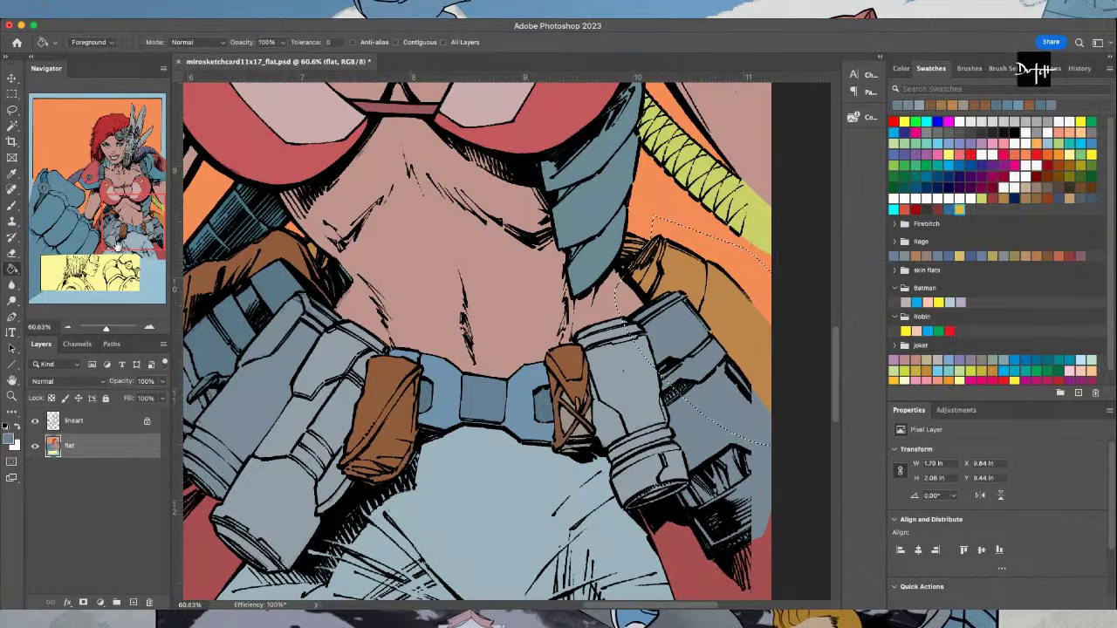
left_click(635, 255)
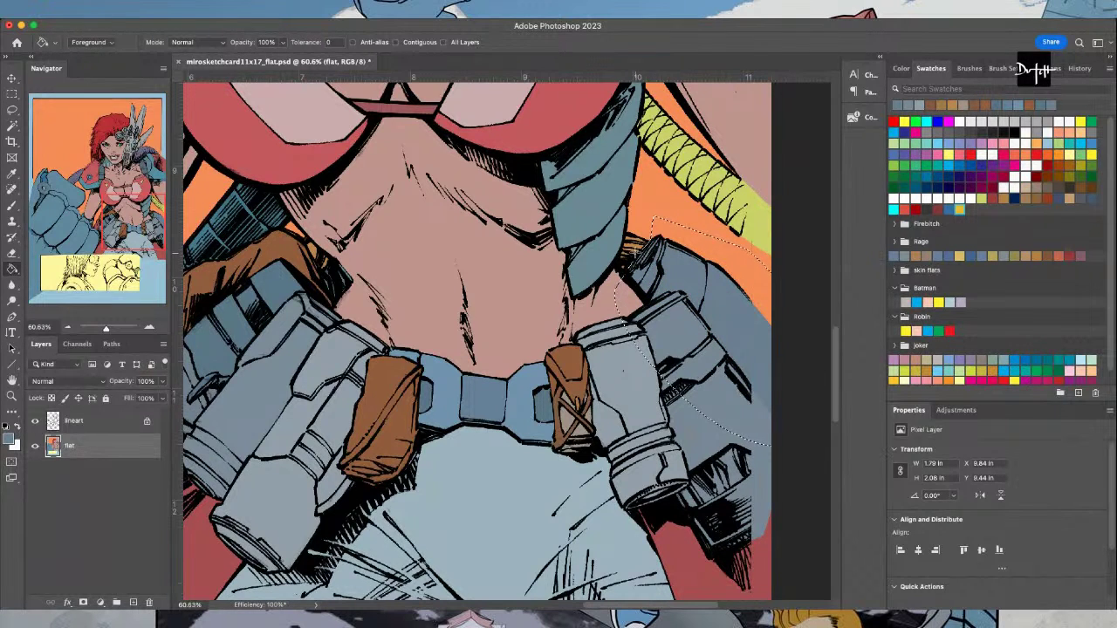
Outline the hatched band at the lower end of the rear pouch and fill it with a brighter blue
key("i")
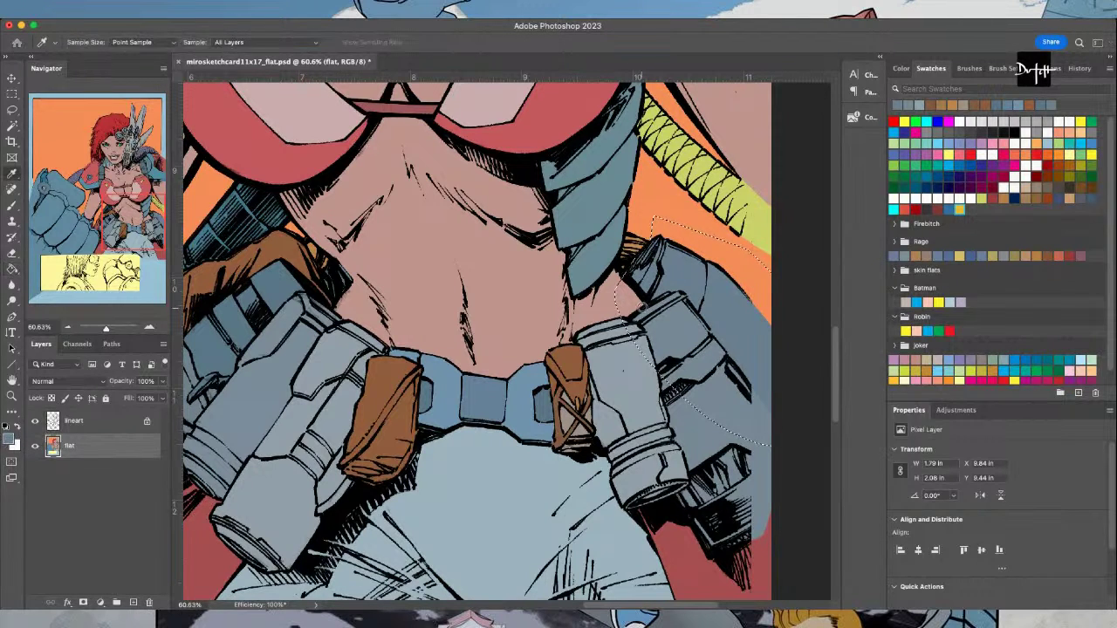
key("l")
left_click(723, 452)
mouse_move(668, 511)
left_mouse_down()
mouse_move(738, 480)
mouse_move(754, 467)
mouse_move(735, 444)
mouse_move(743, 453)
left_mouse_up()
key("alt")
key("g")
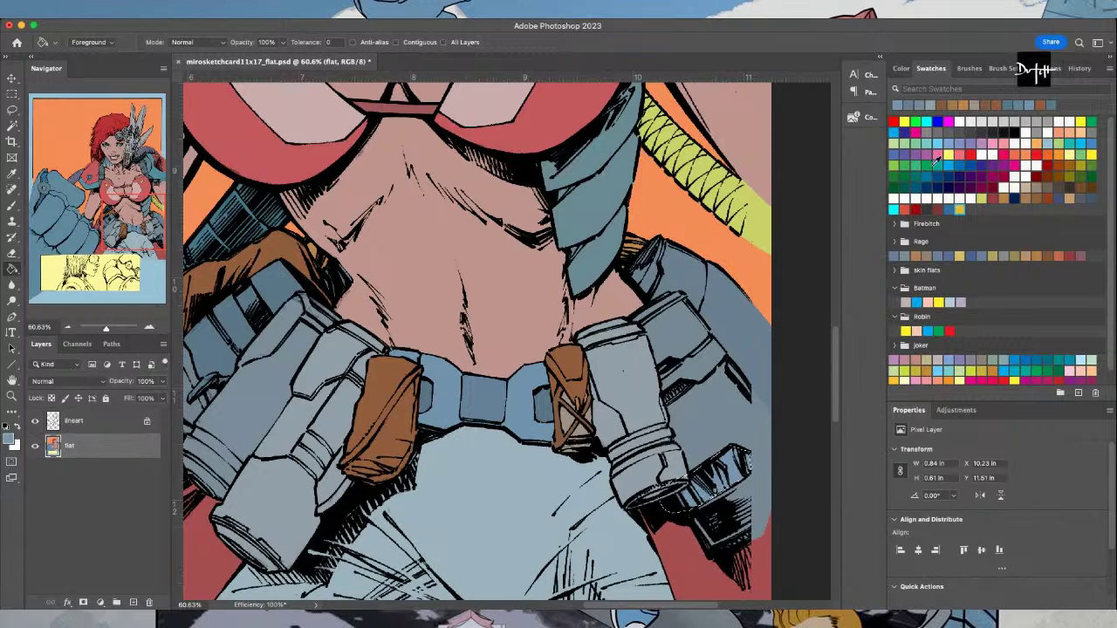
Pick a cyan-based muted teal, outline the ribbed cylinder section beside the large brown pouch, and fill it
left_click(898, 207)
key("l")
scroll(650, 541, "up", 2)
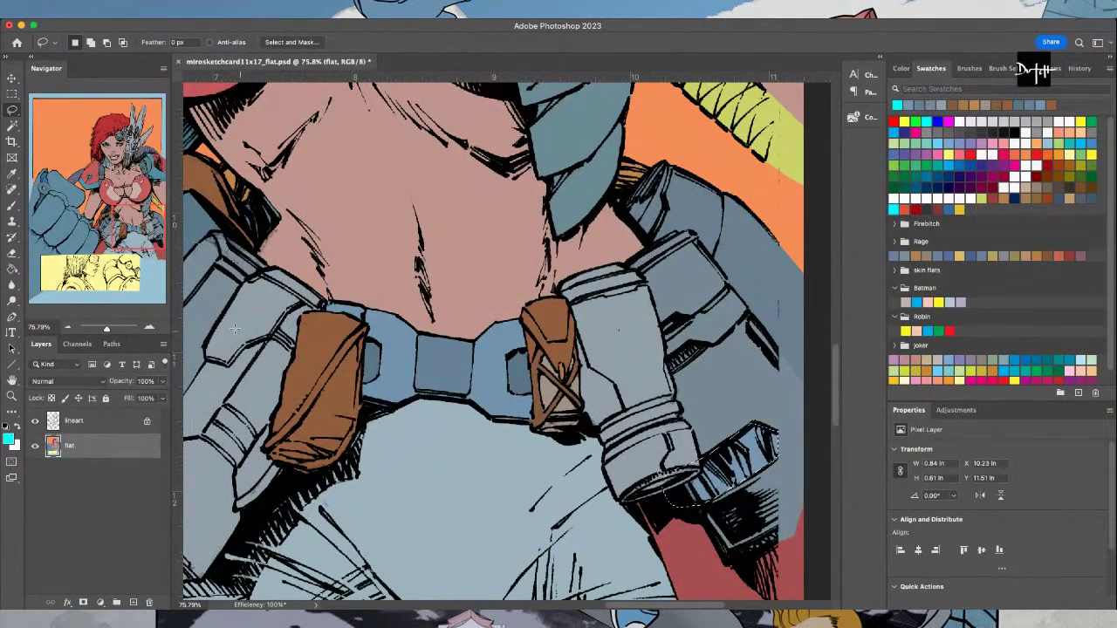
key("i")
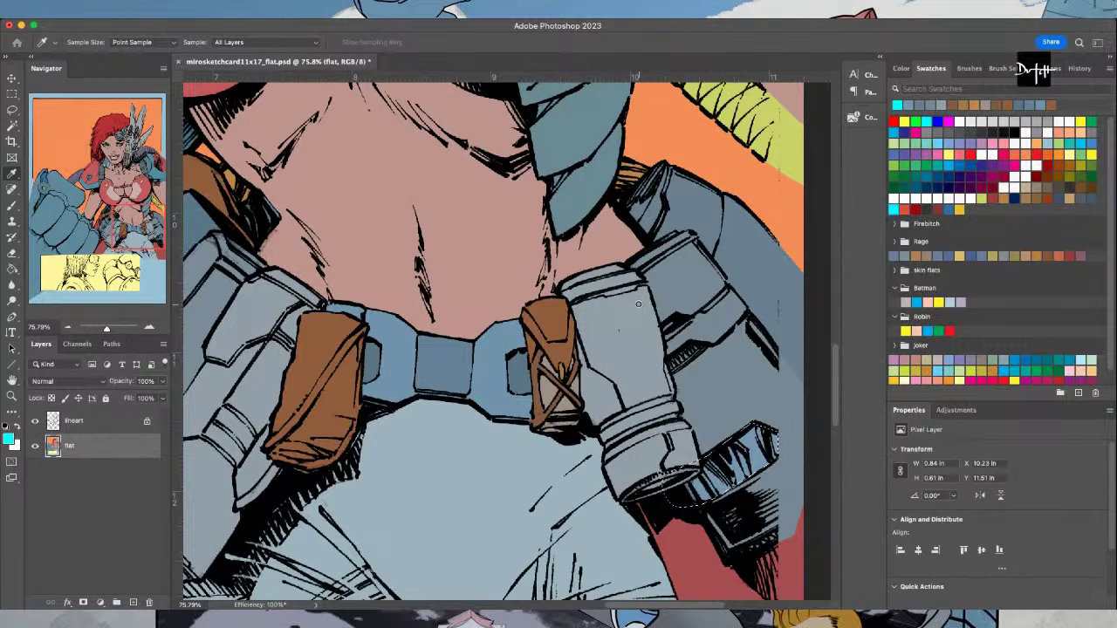
key("l")
left_click(266, 342)
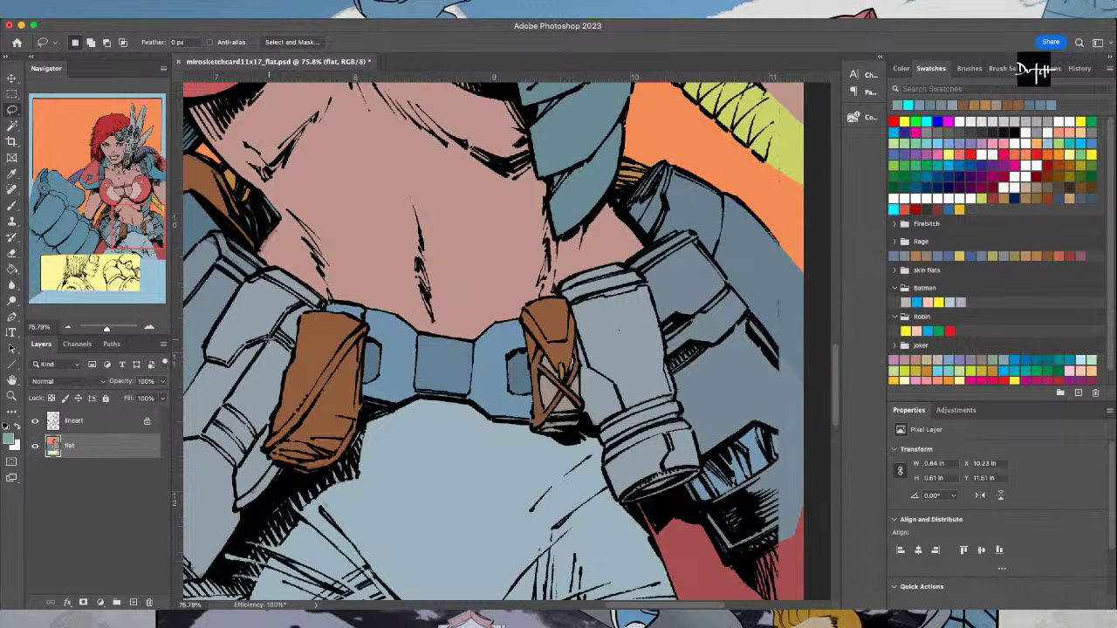
mouse_move(264, 345)
left_mouse_down()
mouse_move(199, 436)
mouse_move(239, 470)
mouse_move(275, 424)
mouse_move(298, 356)
mouse_move(271, 329)
left_mouse_up()
key("g")
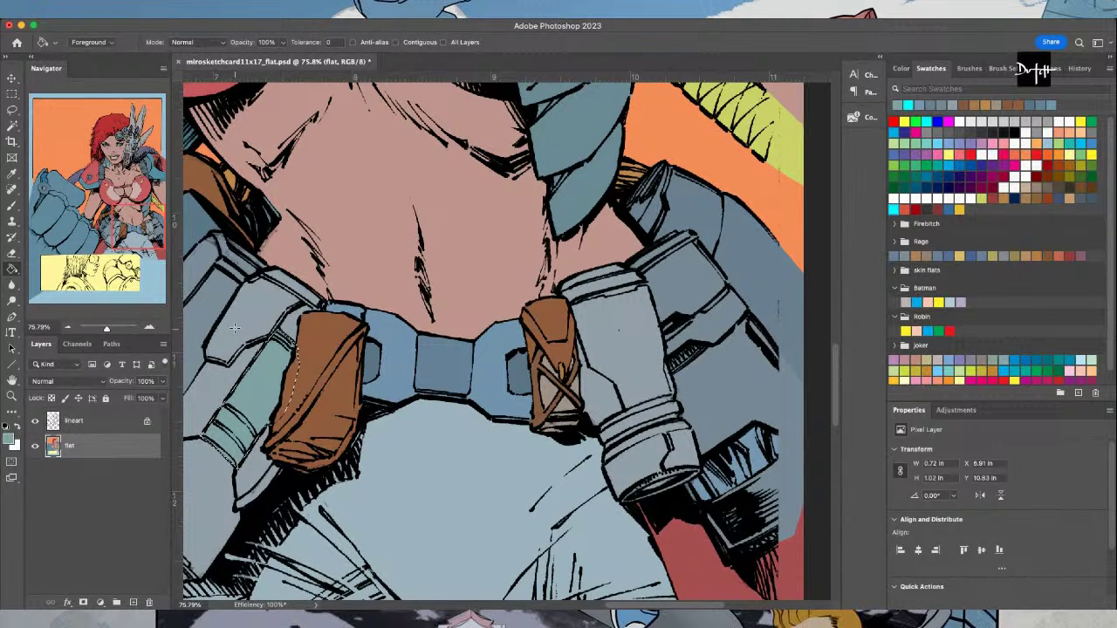
Refill the ribbed section beside the large brown pouch with a greyer green and clear the selection
key("i")
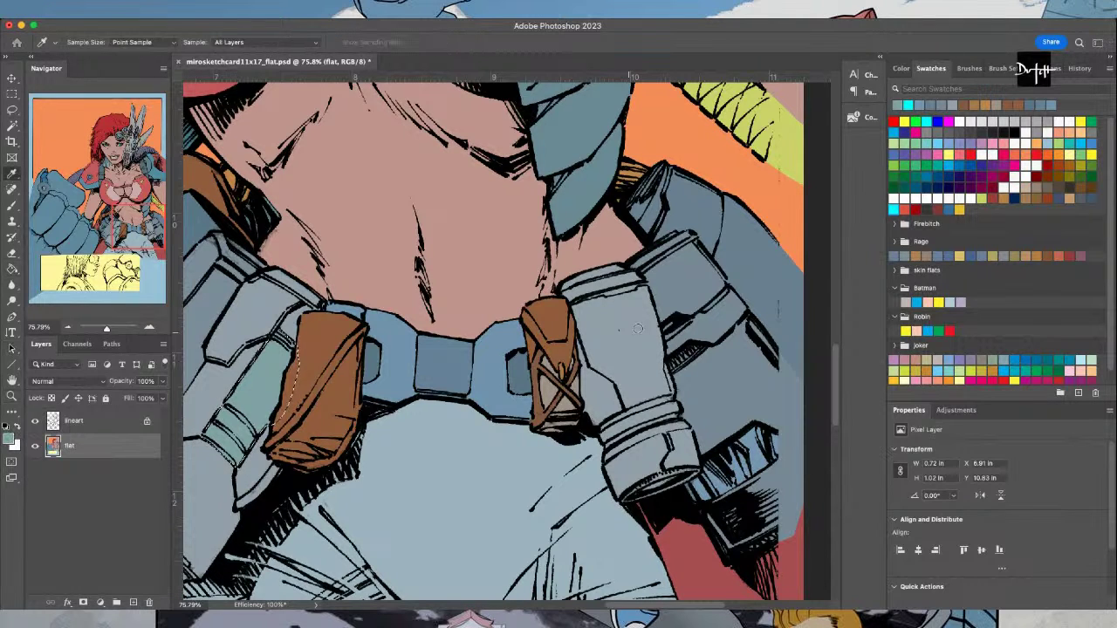
key("g")
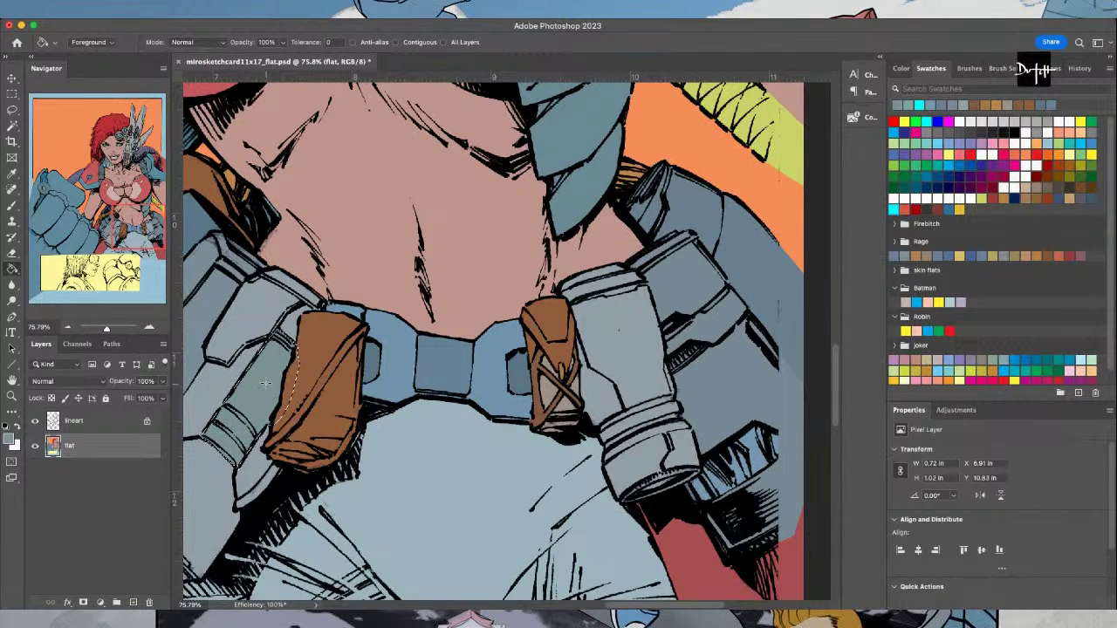
scroll(611, 605, "left", 5)
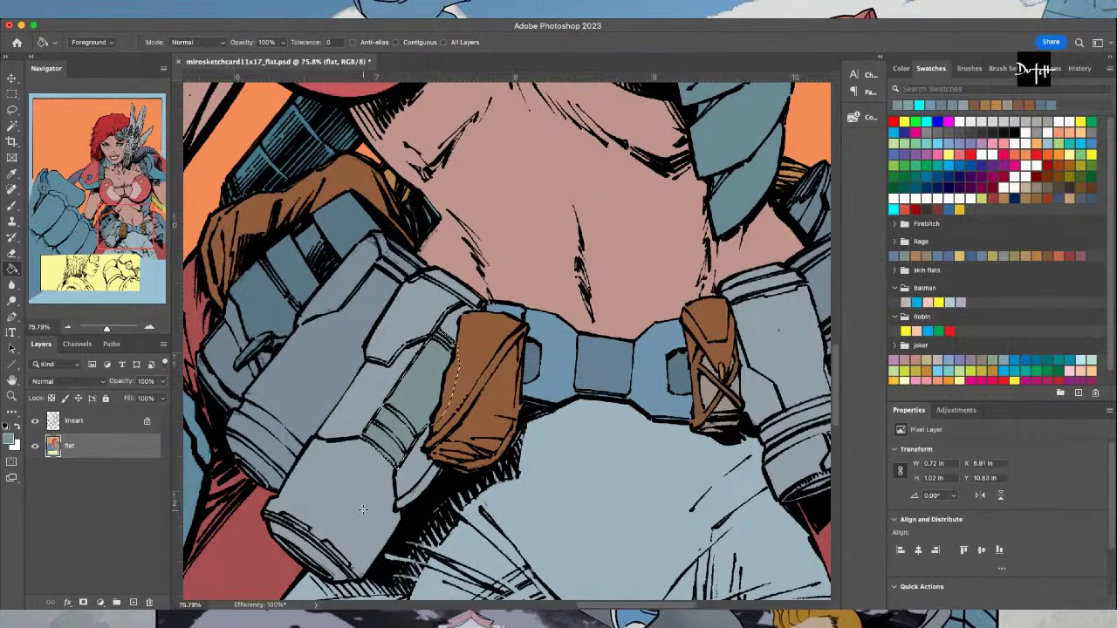
key("ctrl+d")
Outline the small hatched recess between the cylinder and the rear pouches and fill it with a sampled darker grey-blue
key("l")
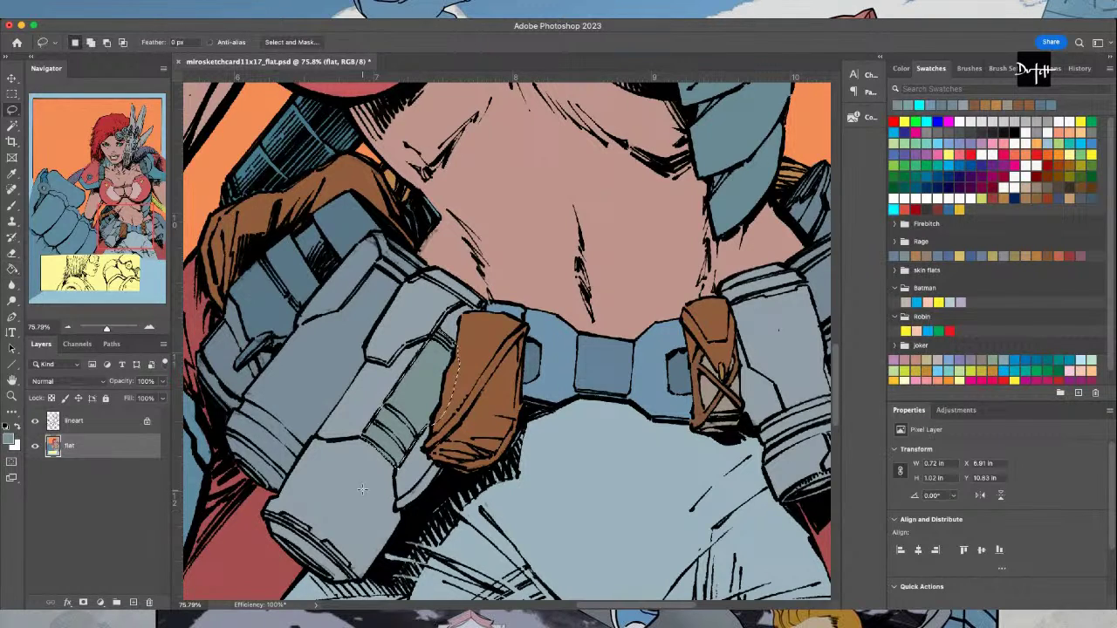
left_click_drag(527, 605, 646, 608)
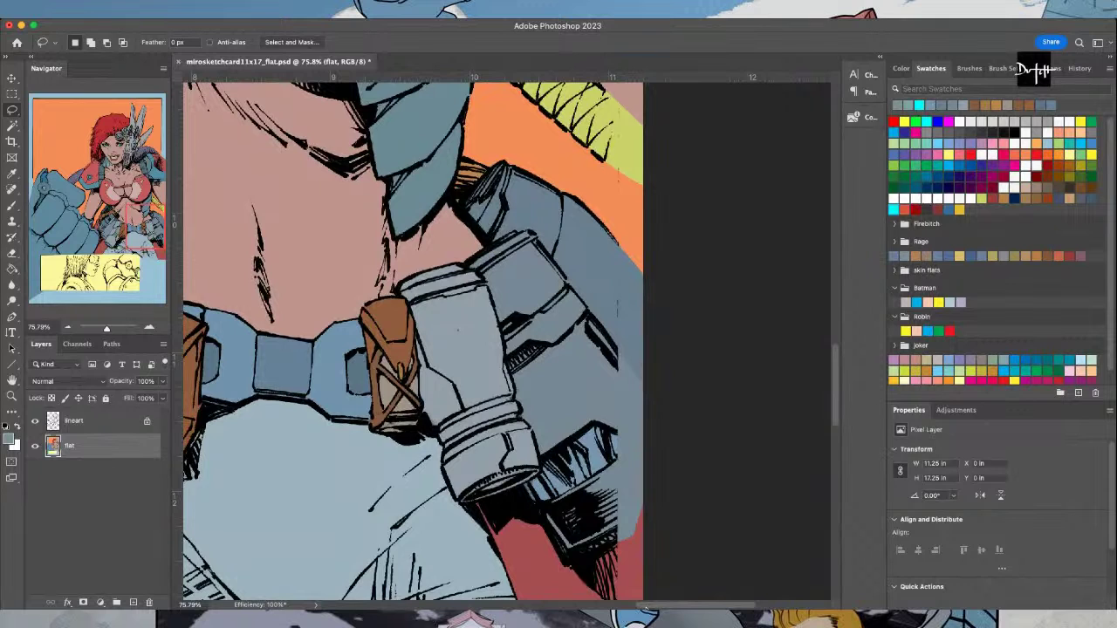
key("i")
left_click(563, 387)
left_click(568, 259)
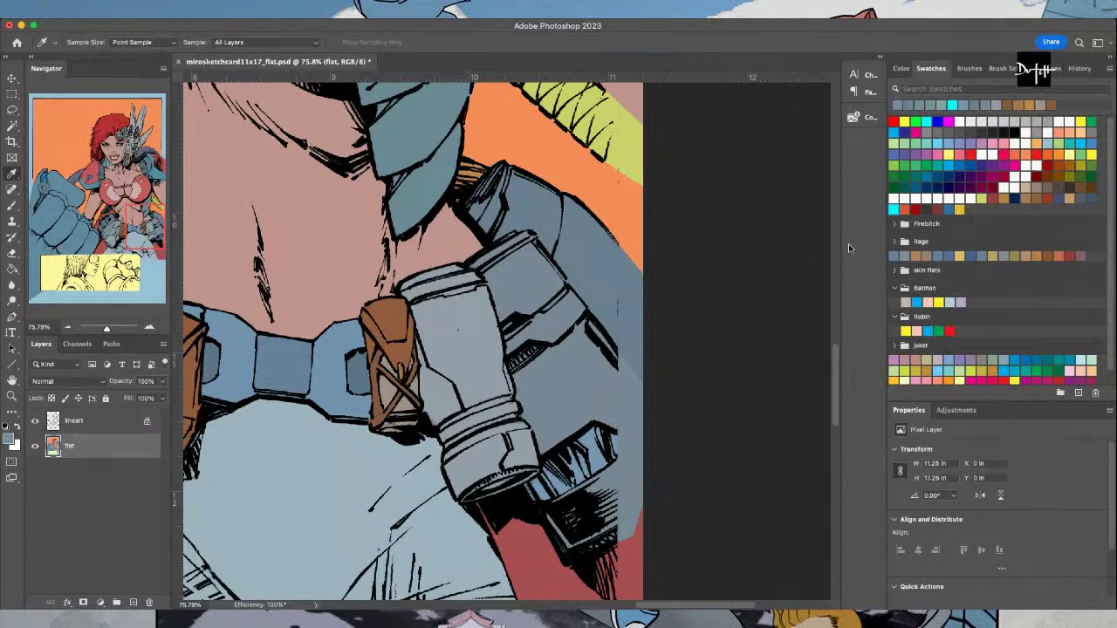
key("l")
mouse_move(544, 344)
left_mouse_down()
mouse_move(500, 372)
mouse_move(548, 345)
left_mouse_up()
key("g")
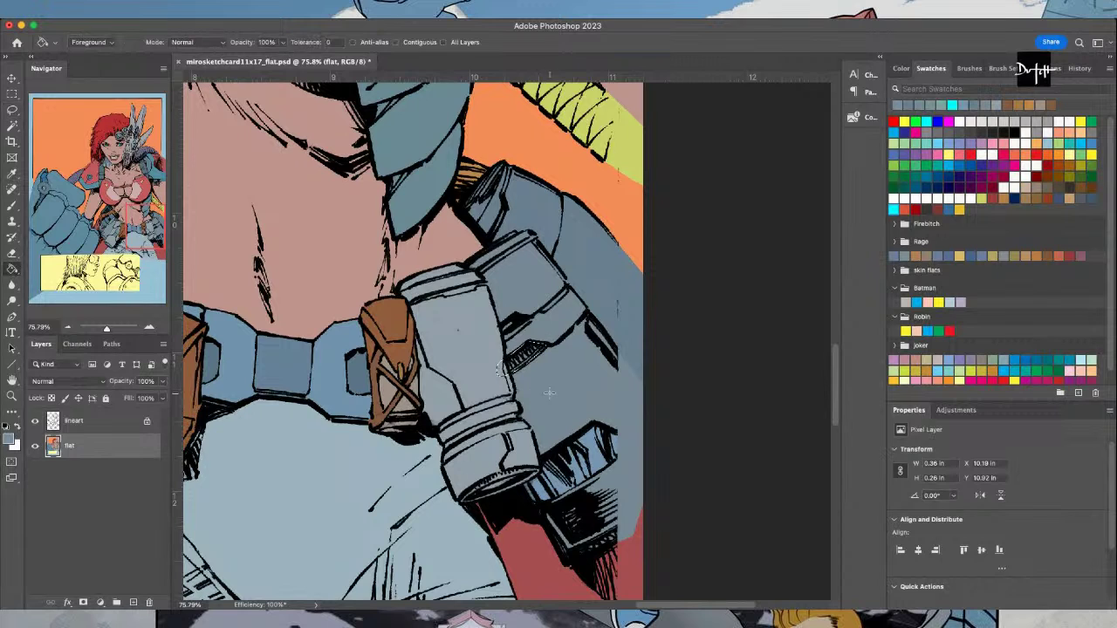
key("i")
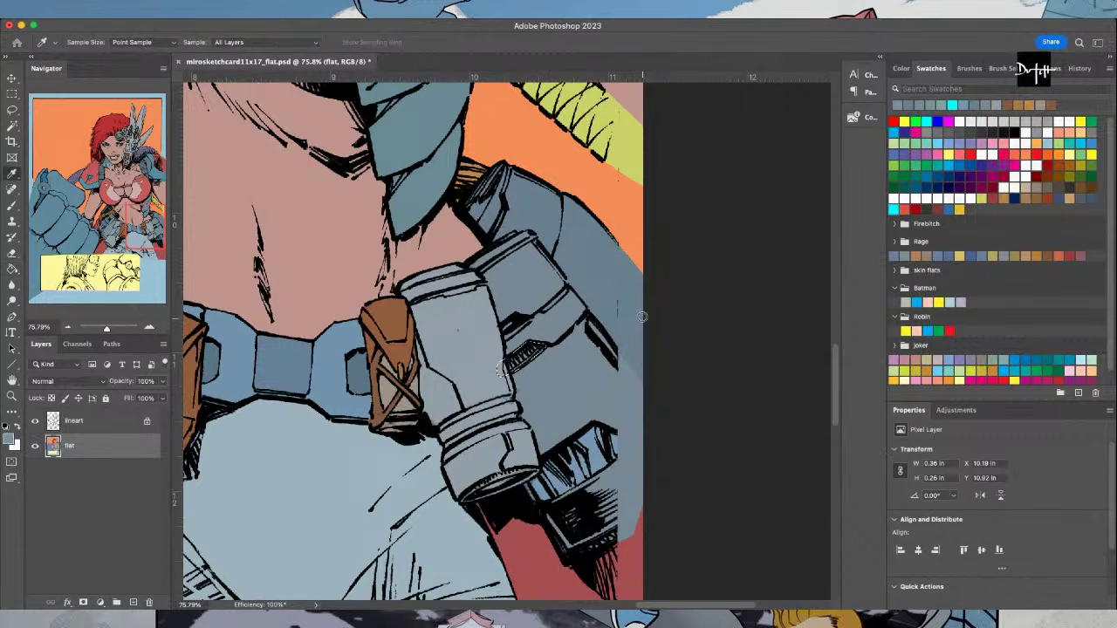
key("g")
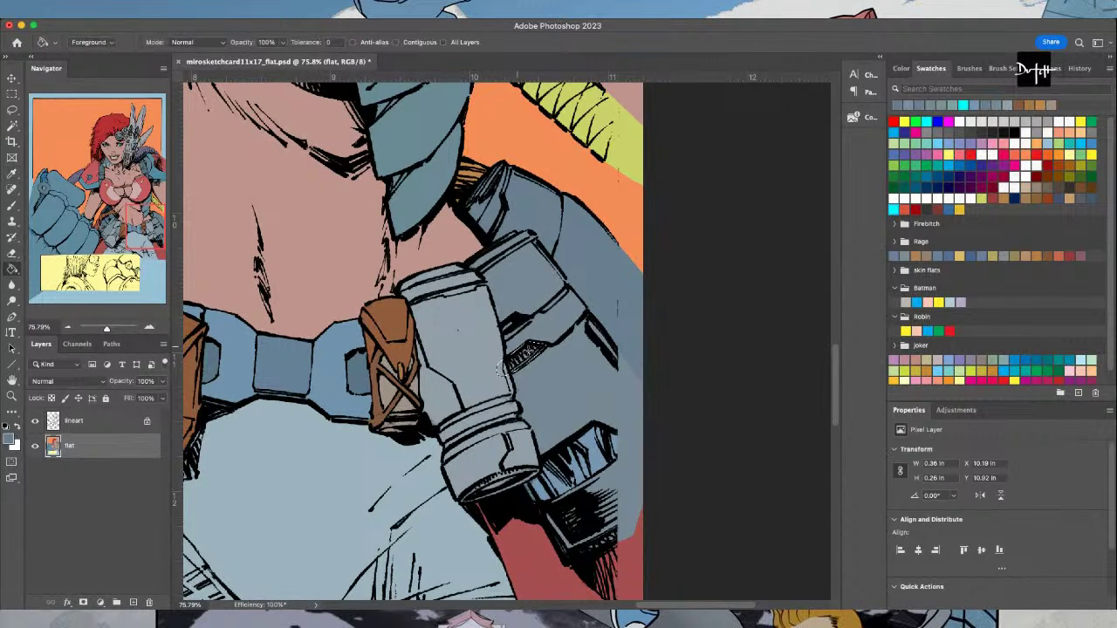
left_click(522, 354)
key("l")
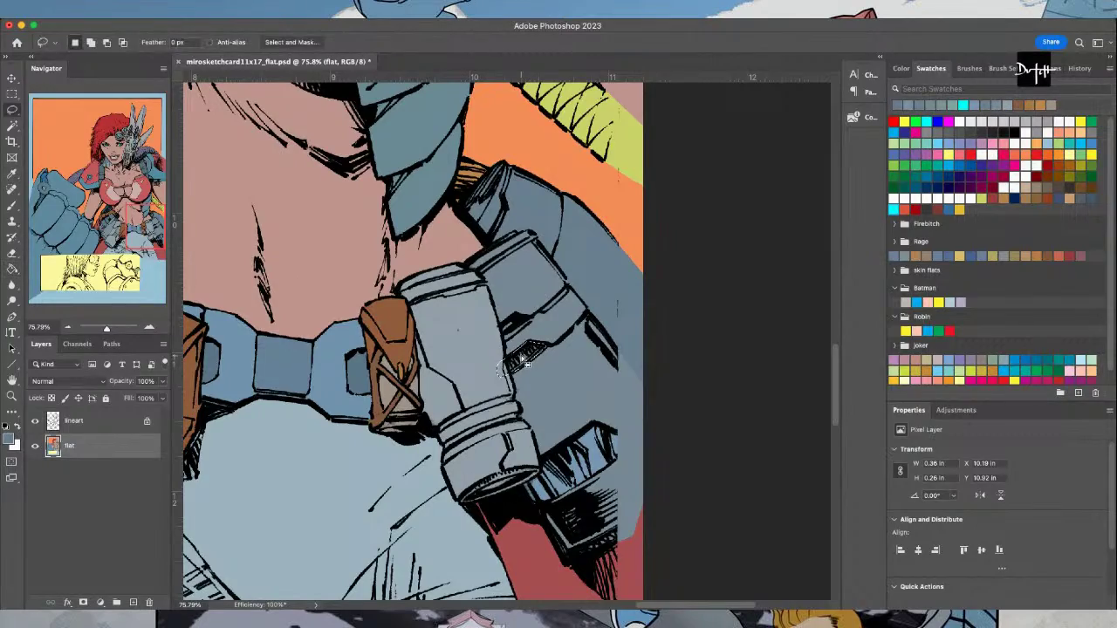
Sample a grey-blue, outline the middle body section of the cylinder next to the grey-green ribbed part, and fill it
scroll(522, 362, "down", 2)
scroll(522, 362, "up", 3)
scroll(541, 588, "right", 1)
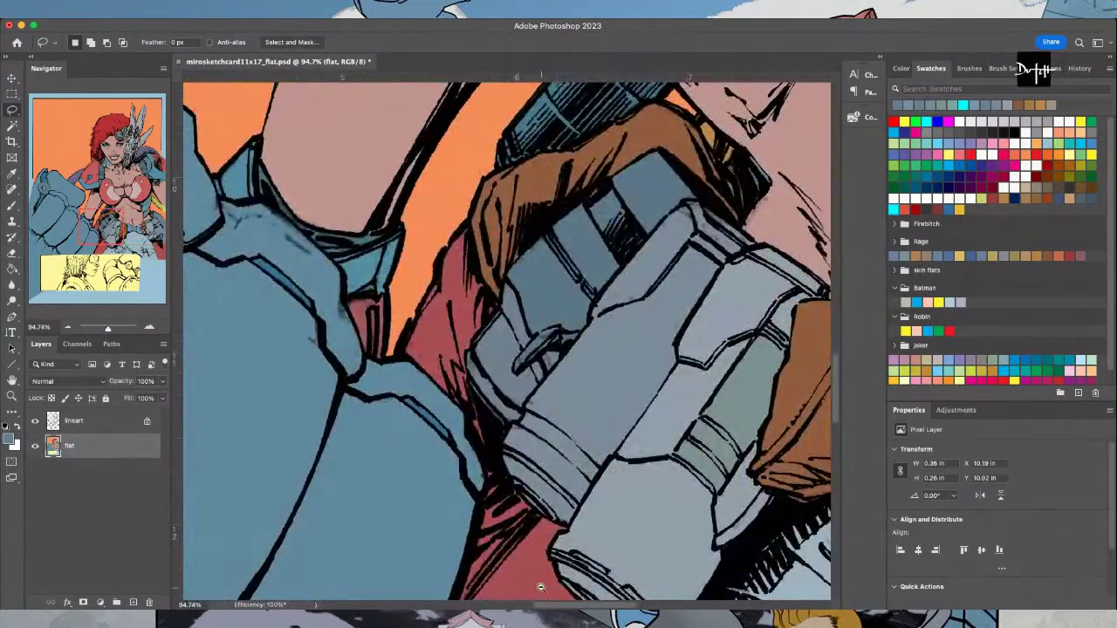
scroll(518, 464, "down", 2)
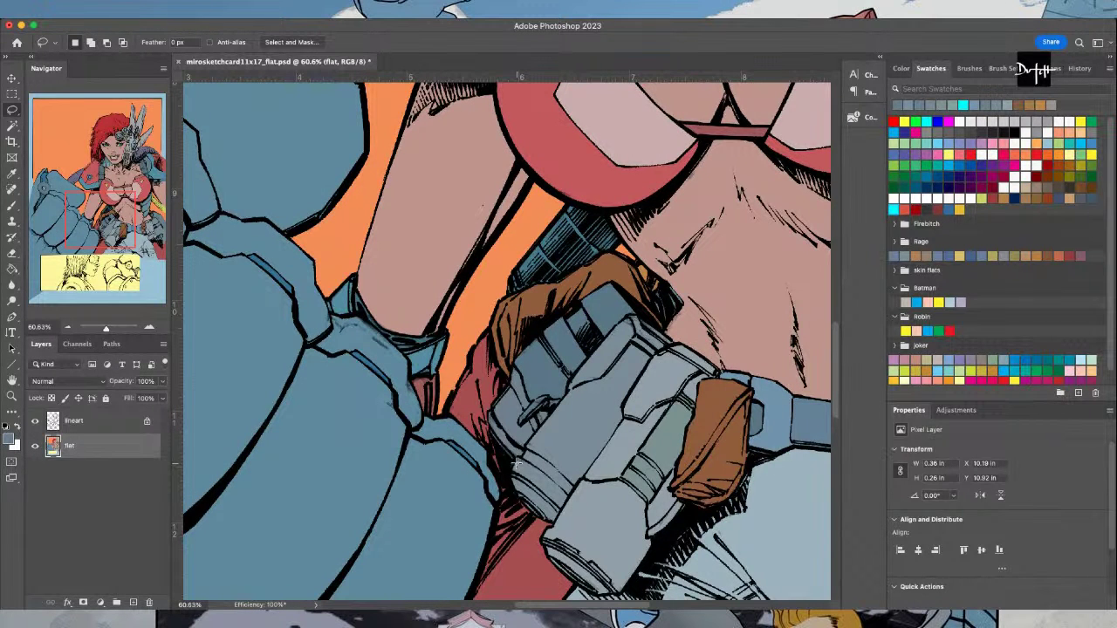
key("i")
left_click(606, 524)
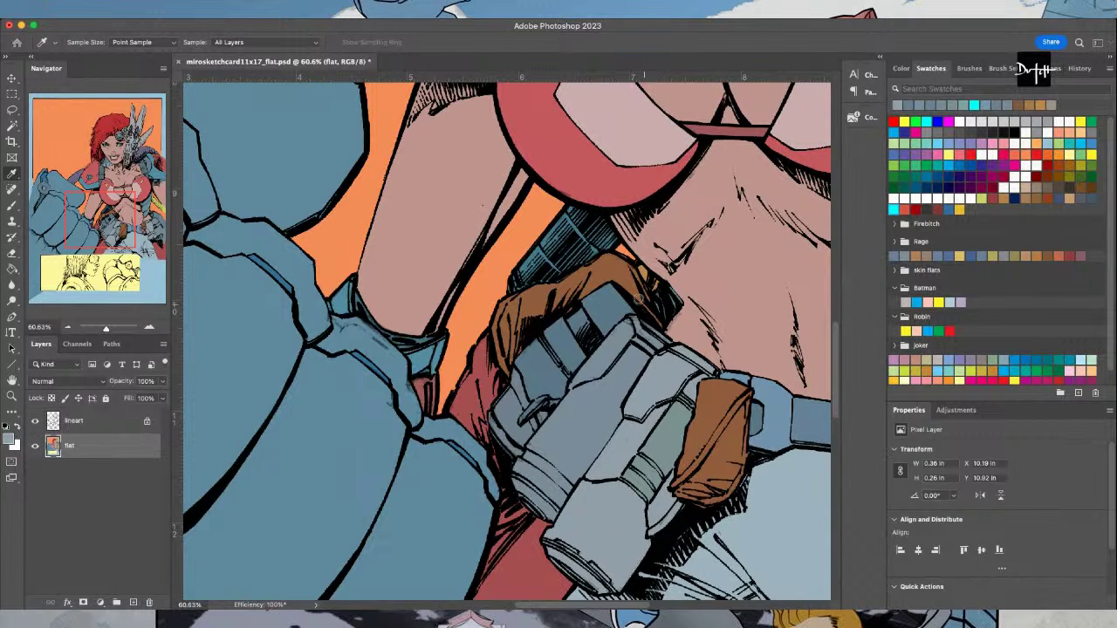
key("l")
scroll(668, 417, "up", 1)
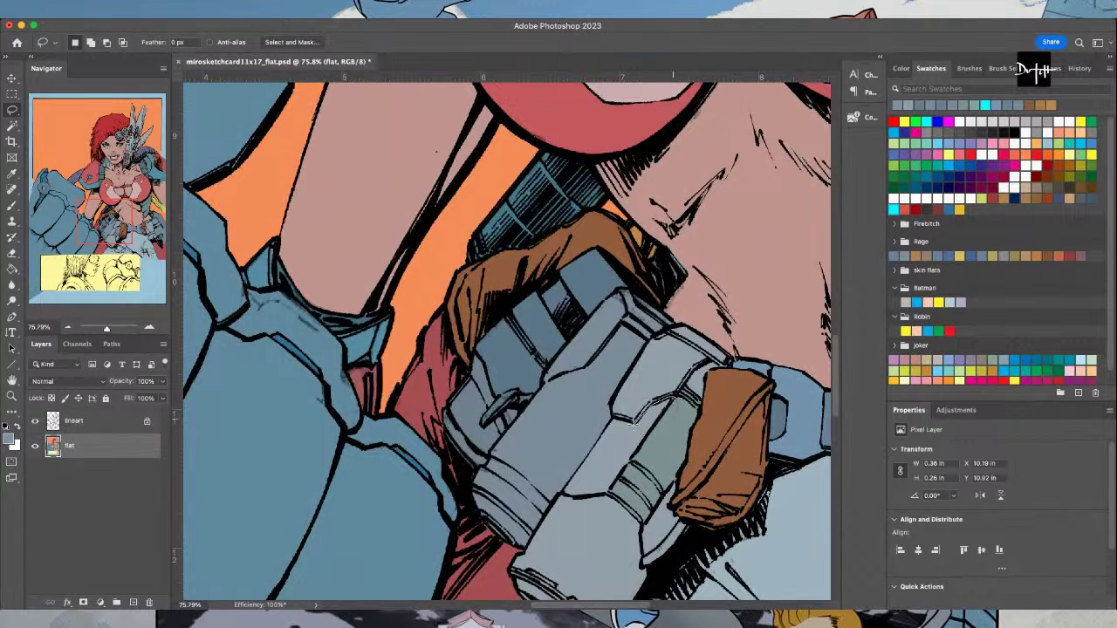
mouse_move(583, 501)
left_mouse_down()
mouse_move(624, 499)
mouse_move(642, 523)
mouse_move(651, 569)
mouse_move(716, 495)
mouse_move(694, 425)
mouse_move(543, 486)
left_mouse_up()
key("g")
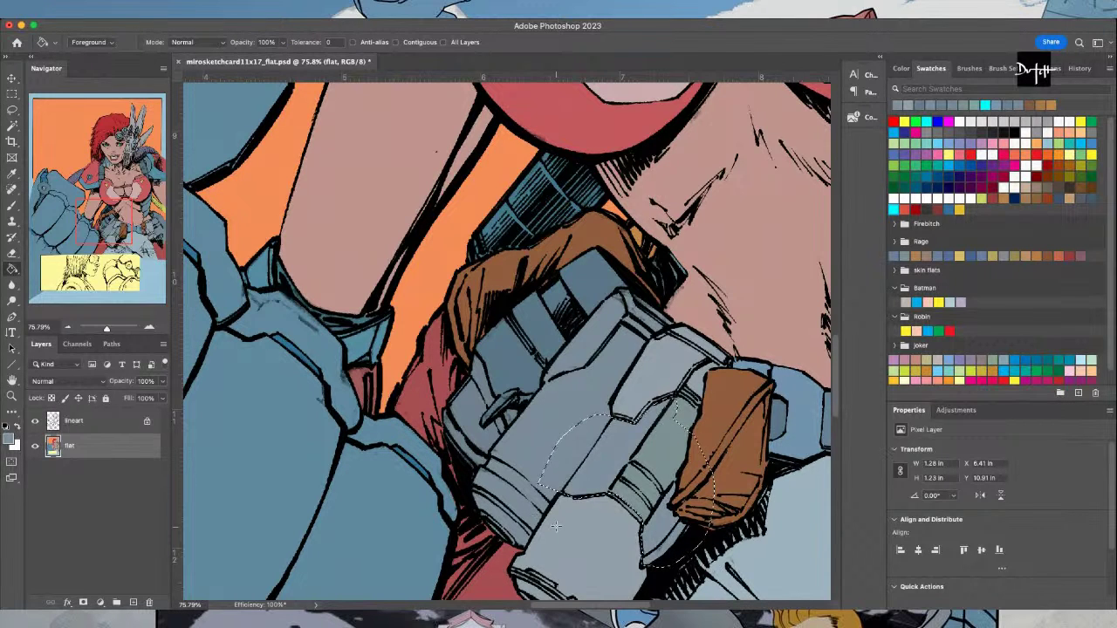
Sample a darker blue, outline the hatched gap between the rear pouch's straps under the brown cloth, and fill it
scroll(556, 526, "down", 5)
key("i")
left_click(509, 438)
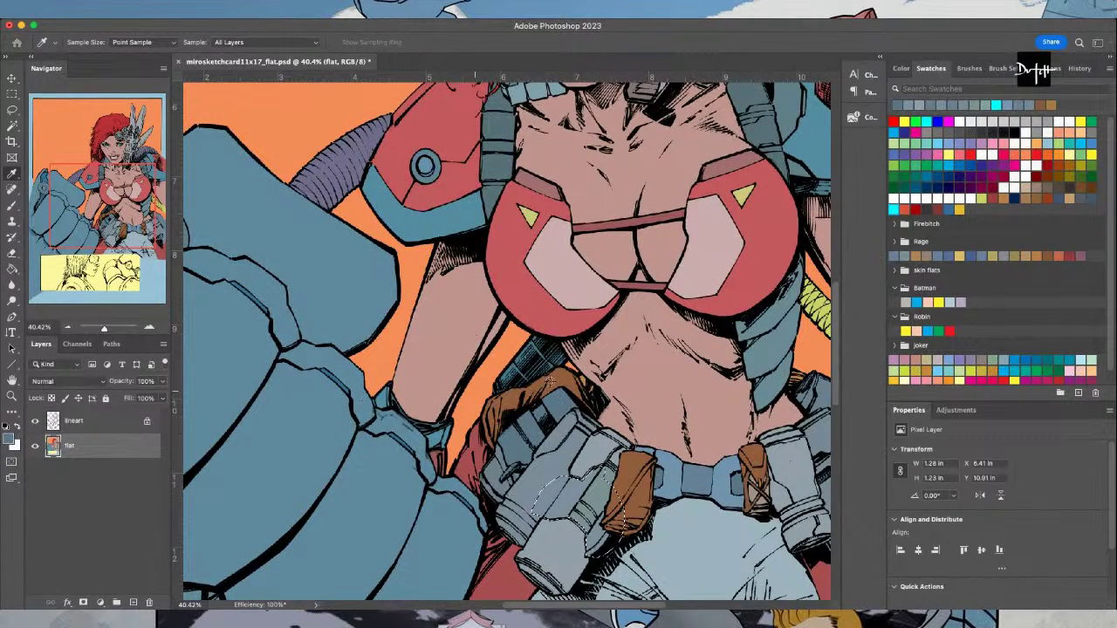
key("l")
scroll(567, 405, "up", 3)
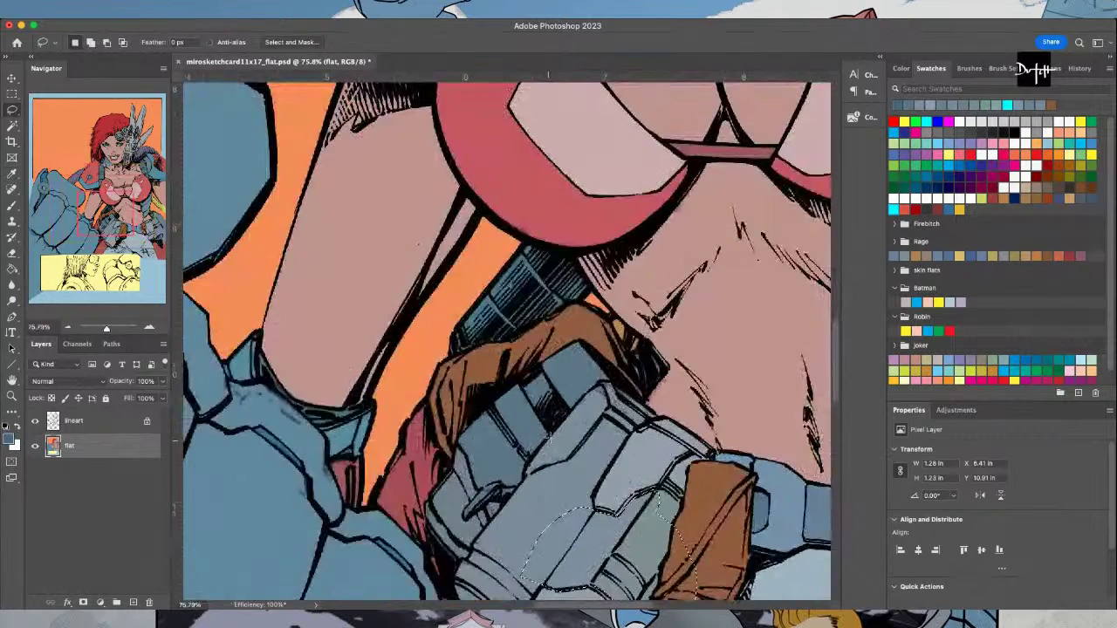
left_click(570, 410)
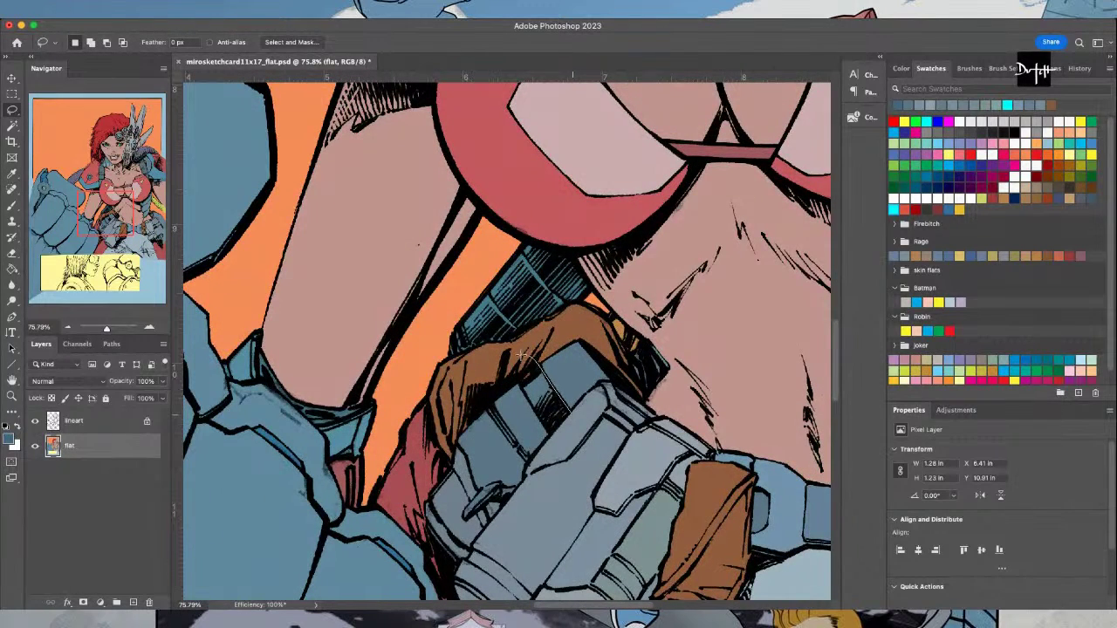
left_click_drag(571, 430, 569, 435)
key("g")
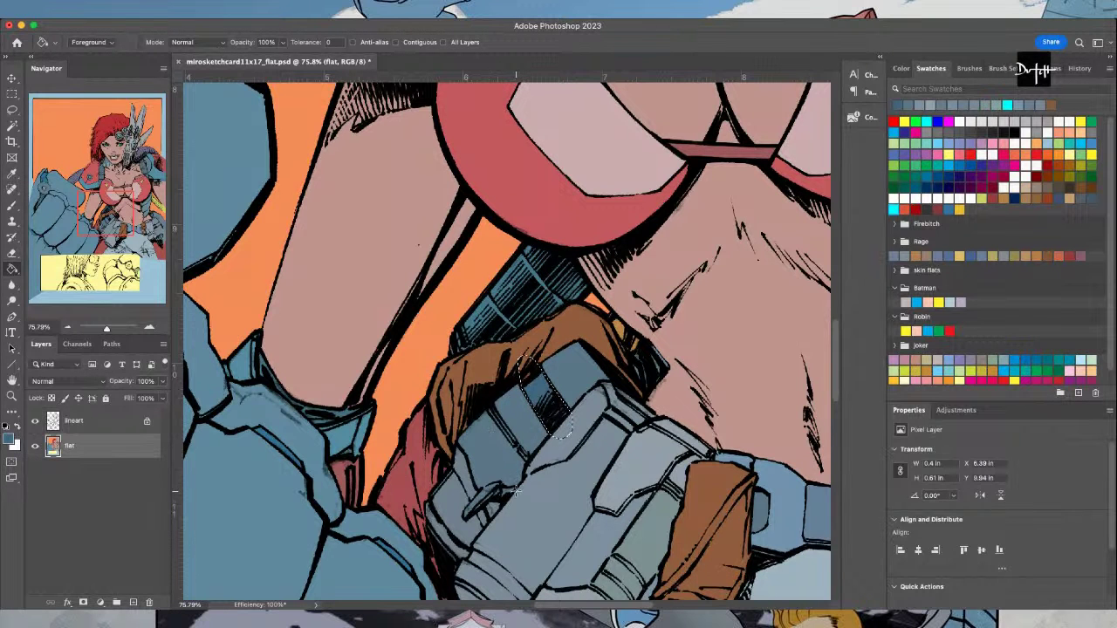
Outline the mechanical gauntlet in the yellow inset panel and fill it with the armour's medium blue
scroll(515, 484, "down", 8)
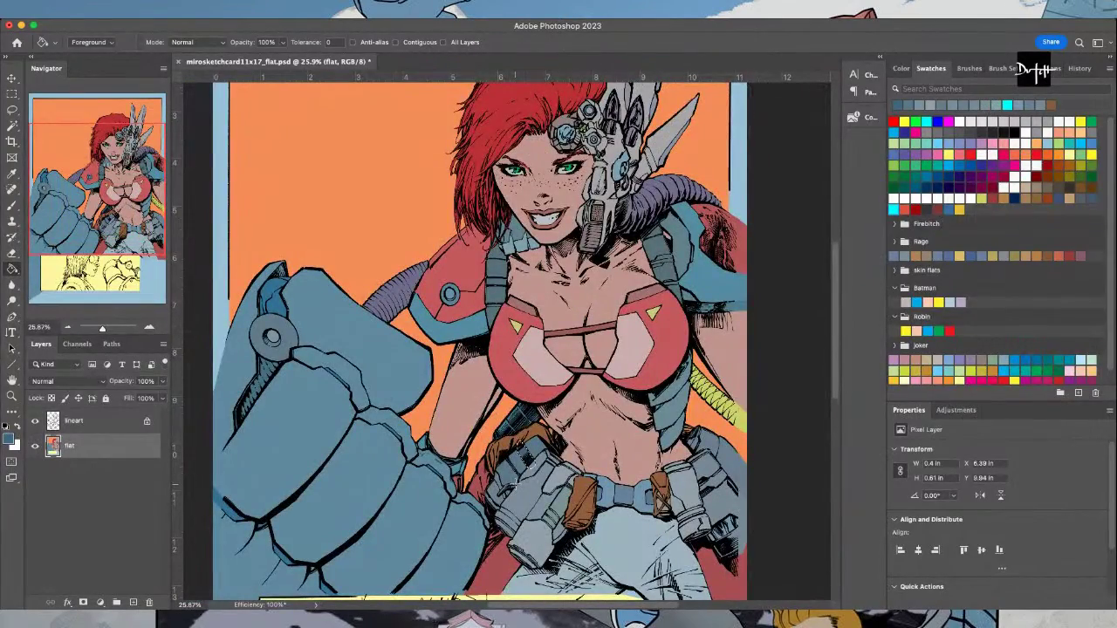
scroll(515, 402, "down", 5)
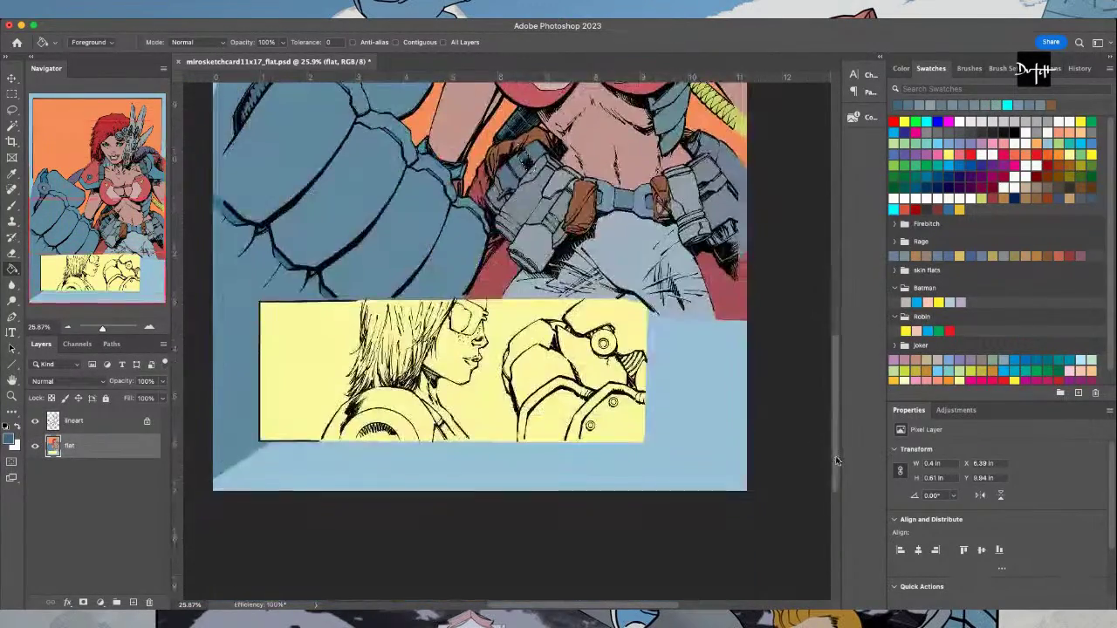
key("l")
scroll(515, 403, "up", 10)
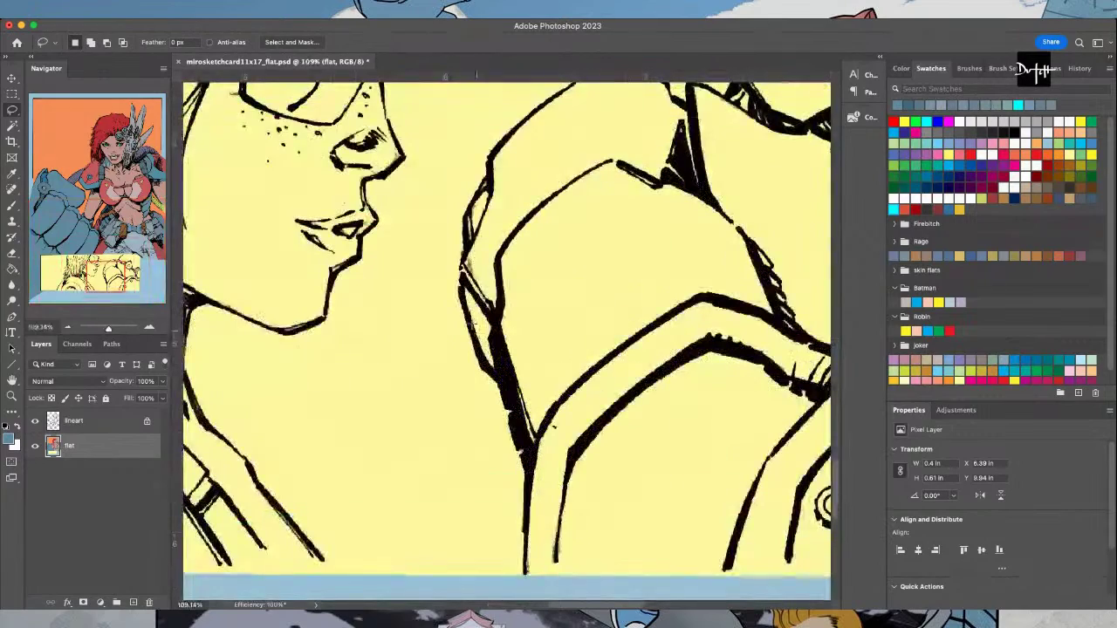
scroll(462, 269, "down", 2)
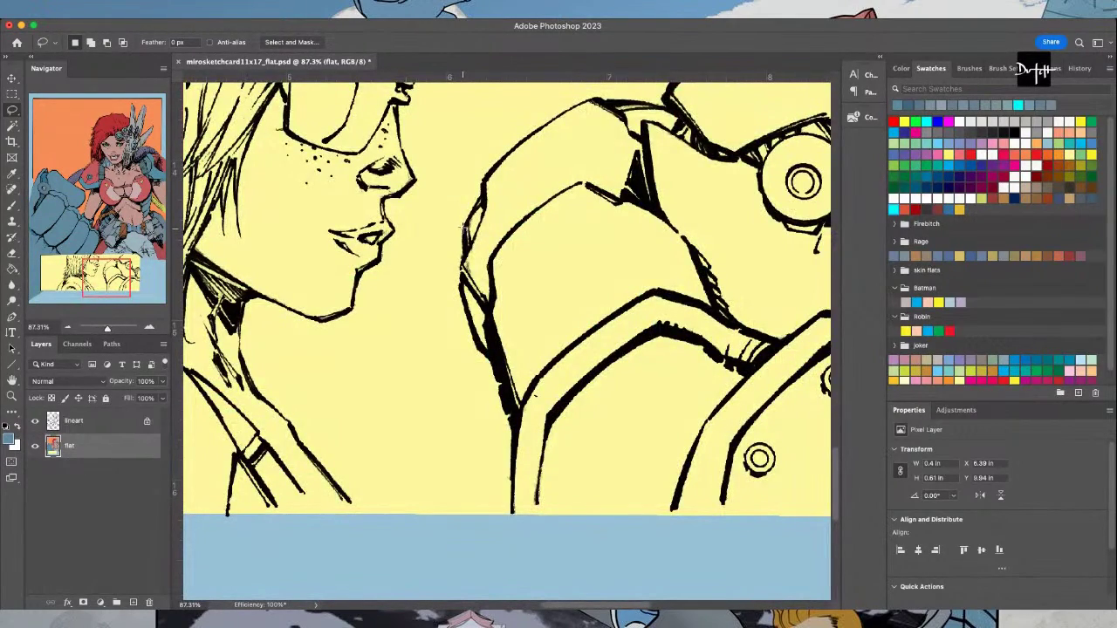
mouse_move(461, 292)
left_mouse_down()
mouse_move(514, 445)
mouse_move(511, 517)
mouse_move(825, 559)
mouse_move(820, 392)
mouse_move(720, 221)
mouse_move(729, 88)
mouse_move(463, 96)
mouse_move(478, 172)
mouse_move(411, 218)
mouse_move(405, 248)
mouse_move(332, 241)
mouse_move(270, 272)
mouse_move(231, 309)
mouse_move(199, 380)
left_mouse_up()
key("g")
left_click(228, 292)
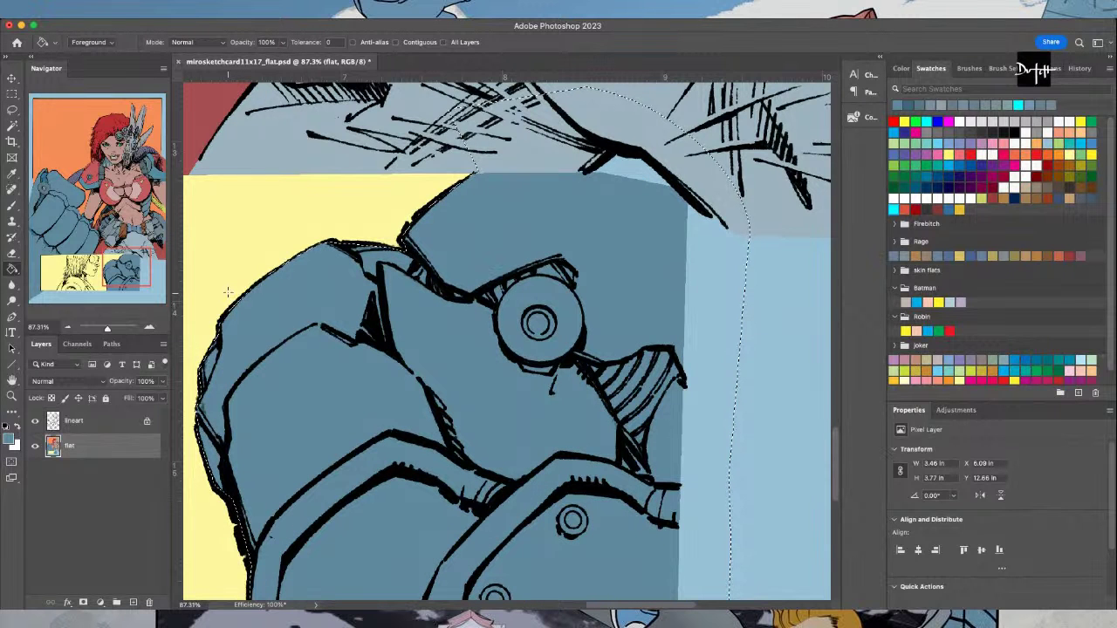
Sample a darker blue from the large gauntlet, outline the inset gauntlet's ribbed joint and the small recess above the round disc, and fill them
left_click(55, 196)
key("i")
left_click(340, 331)
left_click(136, 267)
key("l")
key("ctrl+d")
mouse_move(535, 354)
left_mouse_down()
mouse_move(502, 372)
mouse_move(459, 357)
mouse_move(501, 395)
mouse_move(544, 488)
mouse_move(572, 492)
mouse_move(600, 448)
mouse_move(573, 375)
mouse_move(535, 355)
left_mouse_up()
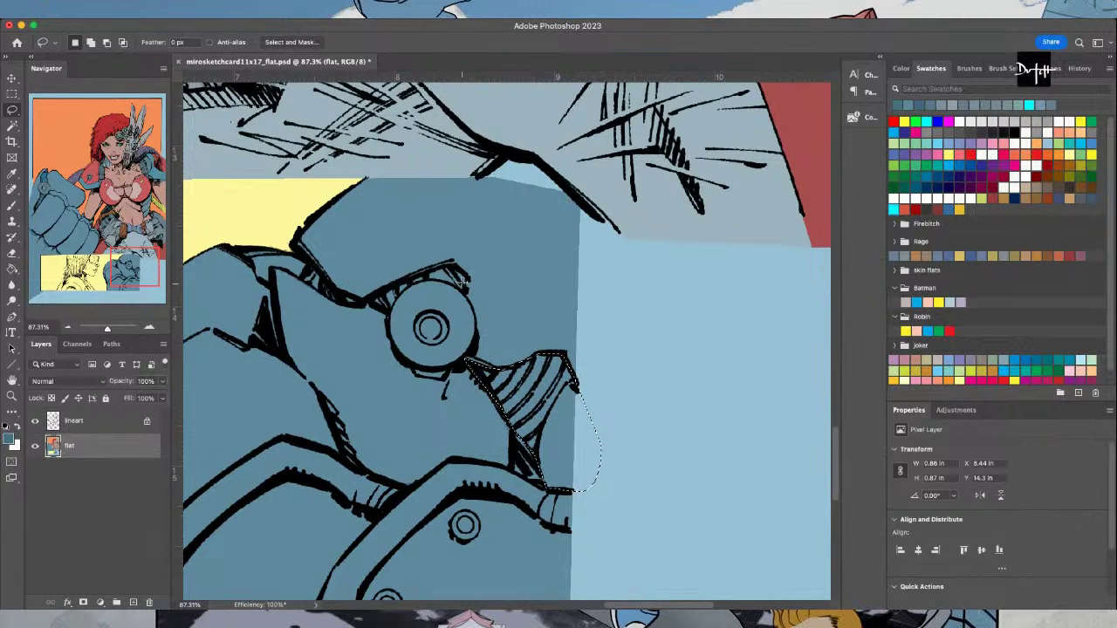
key("shift")
mouse_move(459, 296)
left_mouse_down()
mouse_move(464, 270)
mouse_move(410, 269)
mouse_move(364, 300)
mouse_move(384, 314)
mouse_move(398, 296)
mouse_move(391, 314)
mouse_move(427, 277)
mouse_move(476, 288)
mouse_move(466, 294)
left_mouse_up()
key("g")
left_click(466, 292)
Sample the grey of the large gauntlet's joint disc, outline the round disc on the inset gauntlet, and fill it
scroll(371, 508, "down", 5)
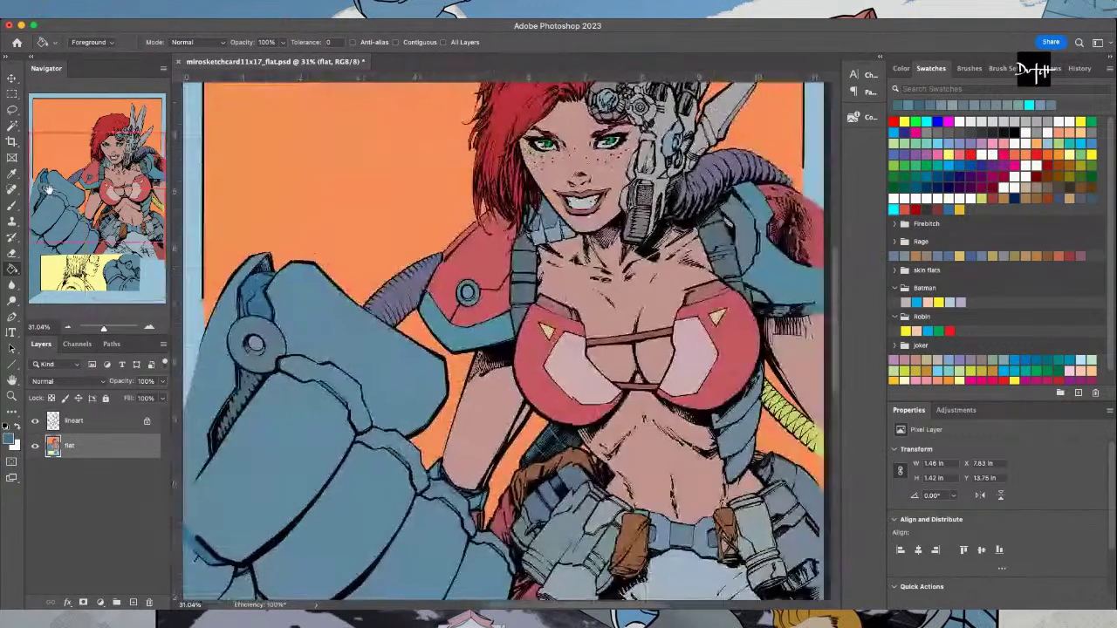
scroll(276, 347, "up", 5)
key("i")
scroll(275, 347, "down", 5)
key("l")
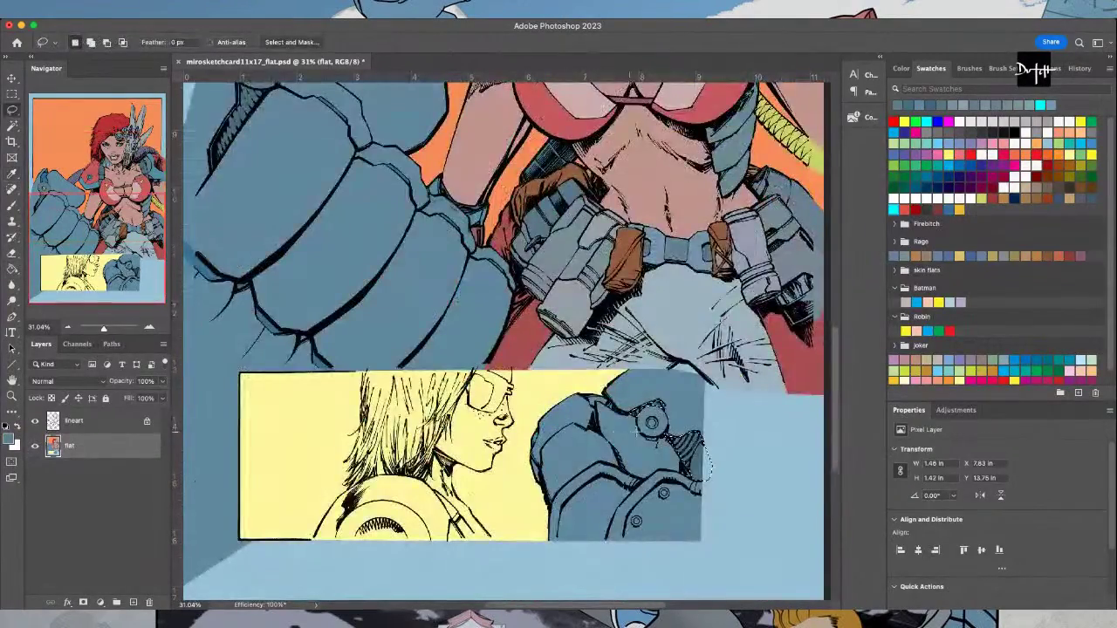
scroll(642, 434, "up", 5)
key("super+d")
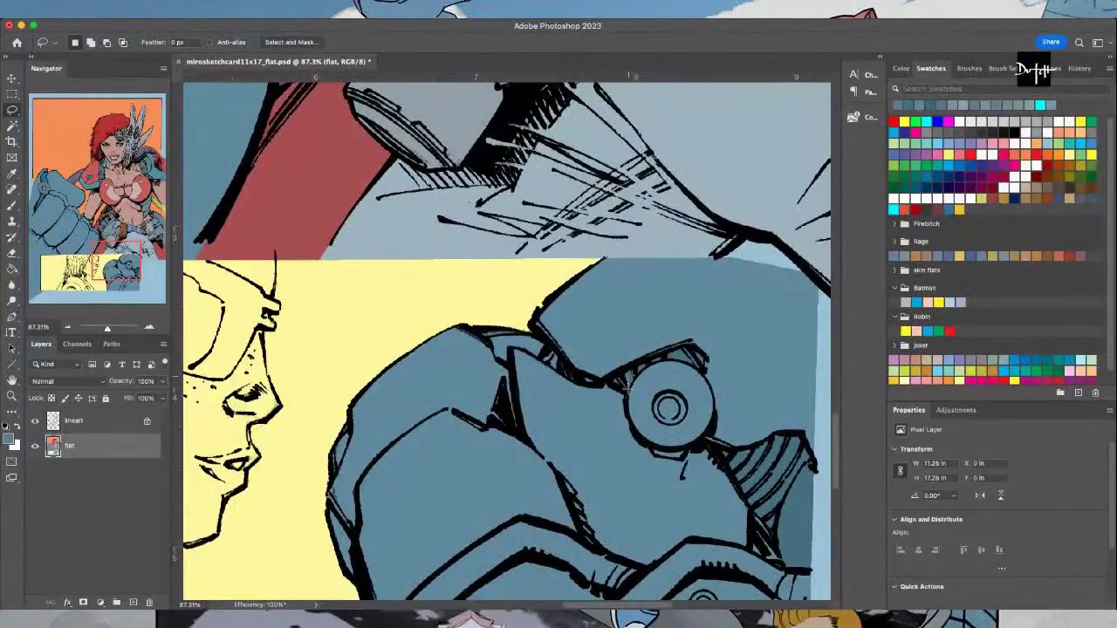
mouse_move(626, 387)
left_mouse_down()
mouse_move(636, 436)
mouse_move(650, 445)
mouse_move(688, 448)
mouse_move(713, 424)
mouse_move(717, 395)
mouse_move(672, 352)
mouse_move(642, 362)
mouse_move(629, 382)
left_mouse_up()
left_click(13, 268)
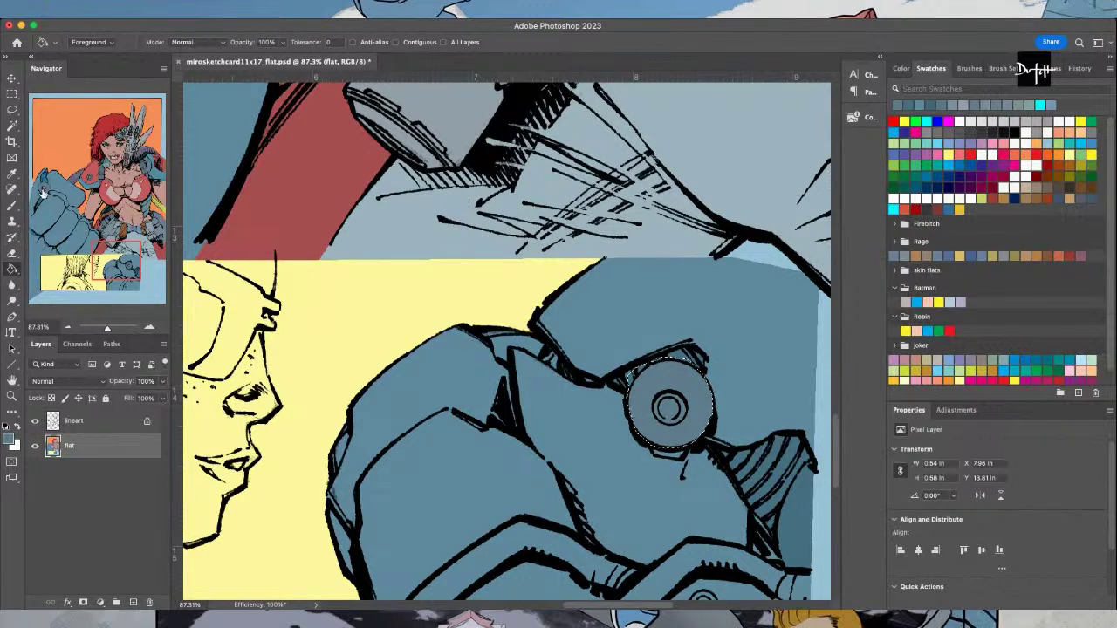
Sample the light grey-blue from the centre of the large gauntlet's disc and fill the centre of the inset gauntlet's disc with it
left_click(48, 236)
key("i")
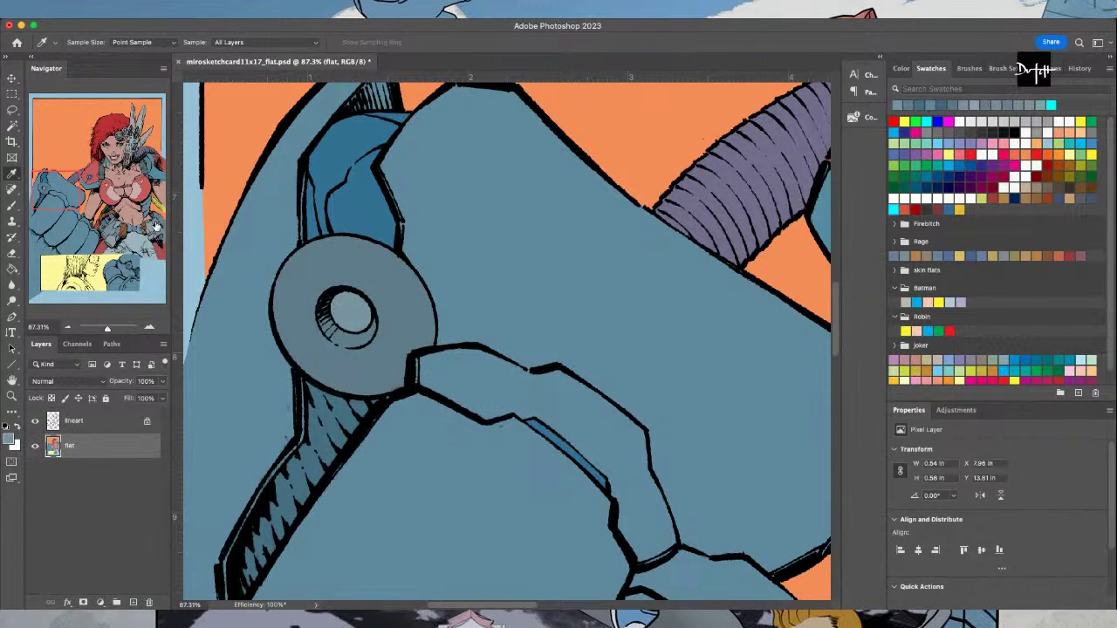
left_click(155, 228)
key("l")
left_click(131, 266)
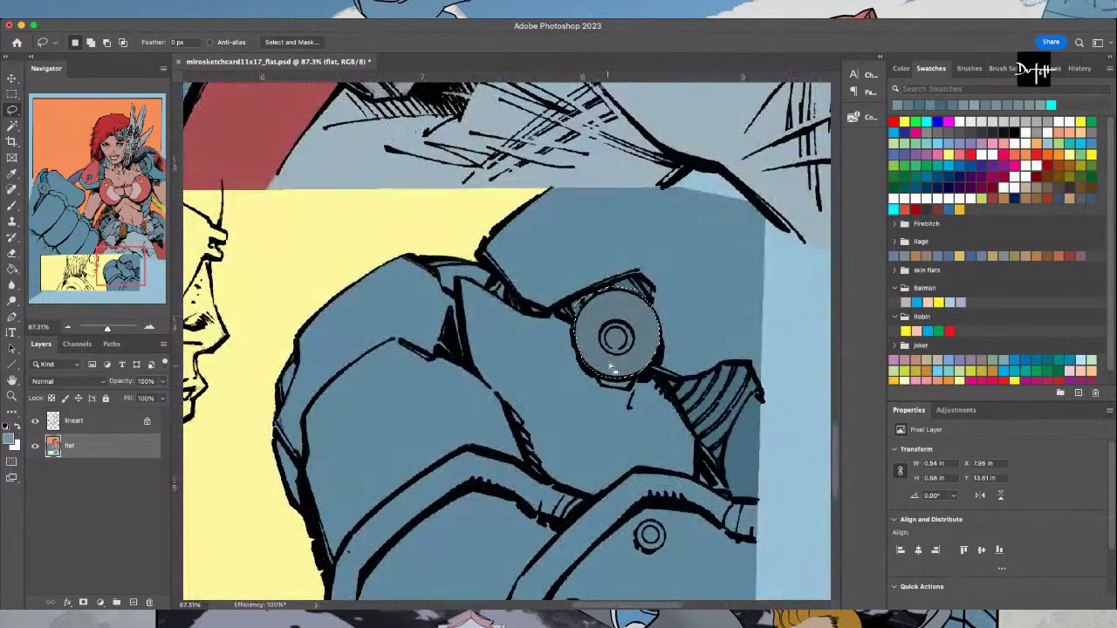
scroll(614, 388, "up", 2)
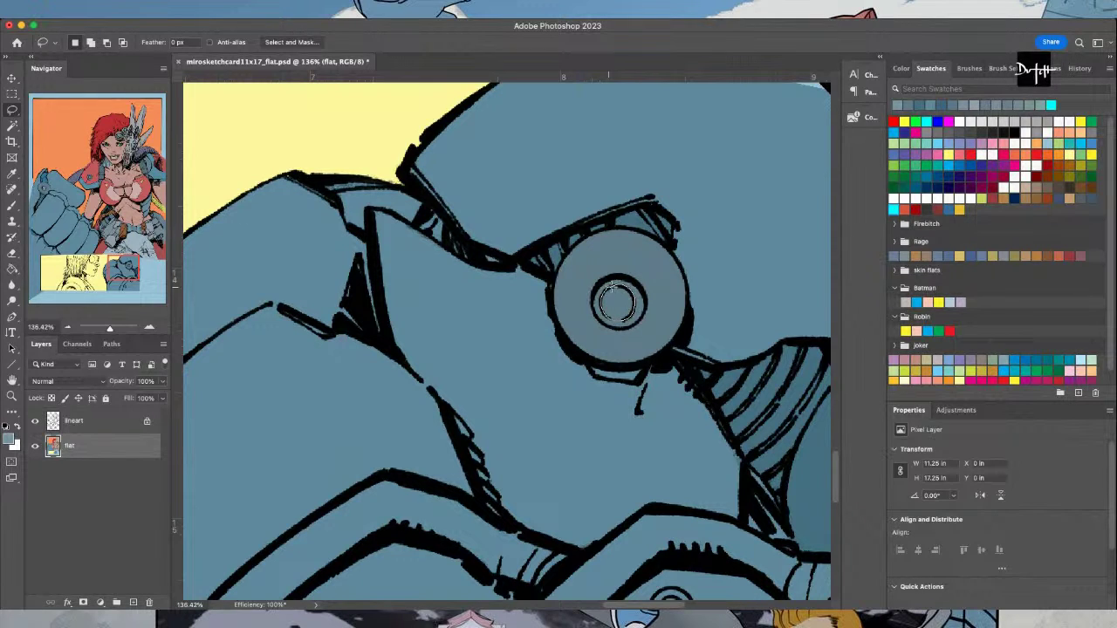
scroll(617, 301, "down", 3)
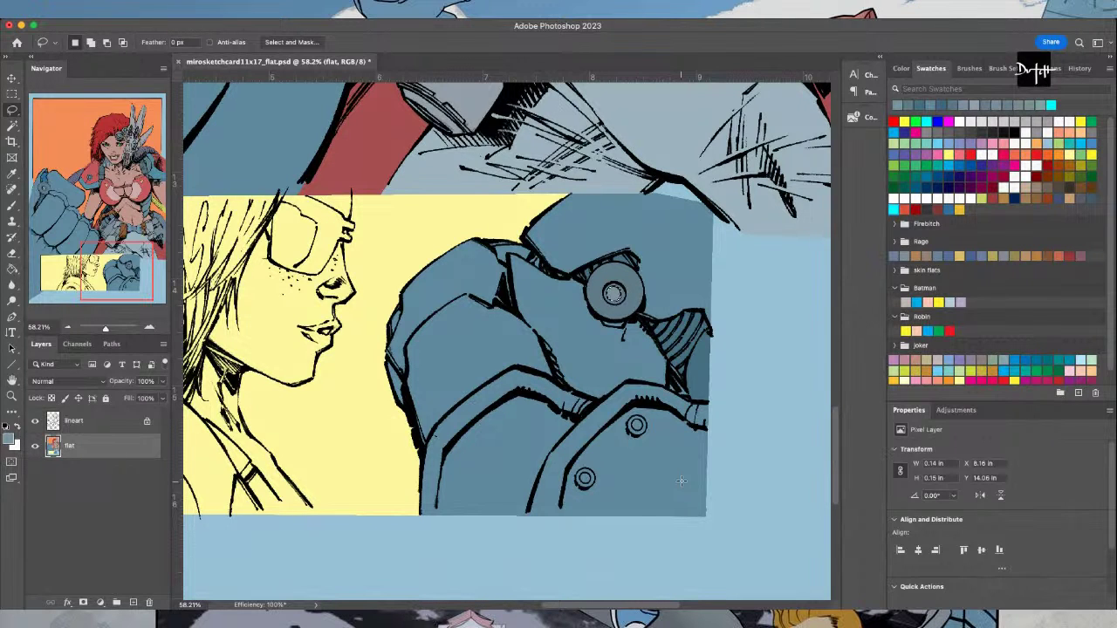
Outline the two rivets on the inset gauntlet's lower plate and fill them with a grey-blue sampled from the joint disc
scroll(588, 487, "up", 2)
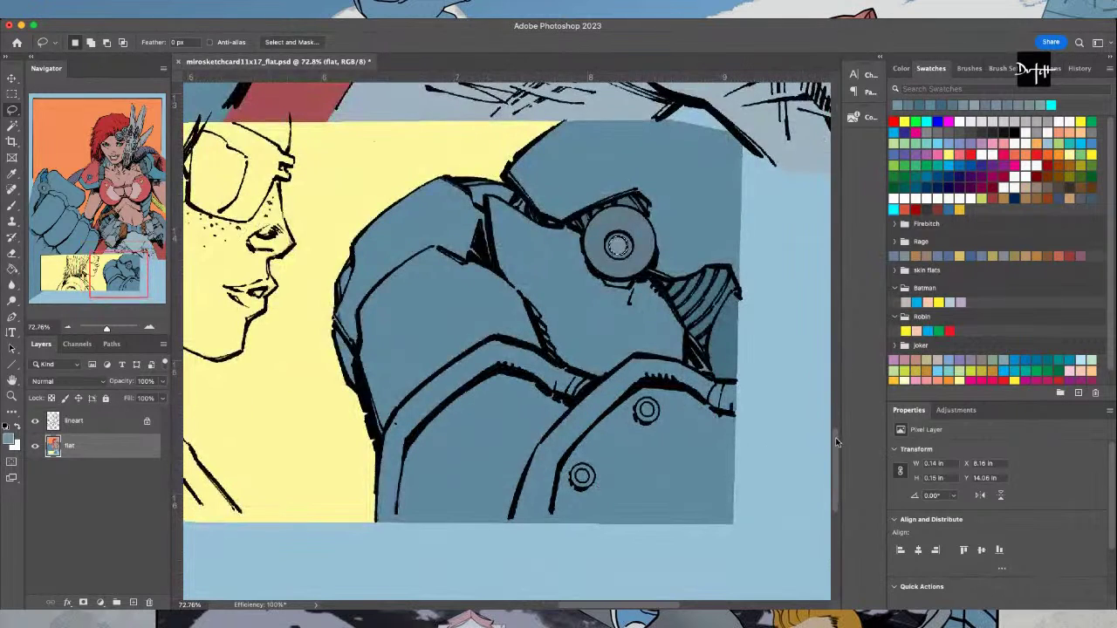
left_click_drag(836, 436, 842, 470)
scroll(573, 263, "up", 2)
scroll(573, 263, "up", 3)
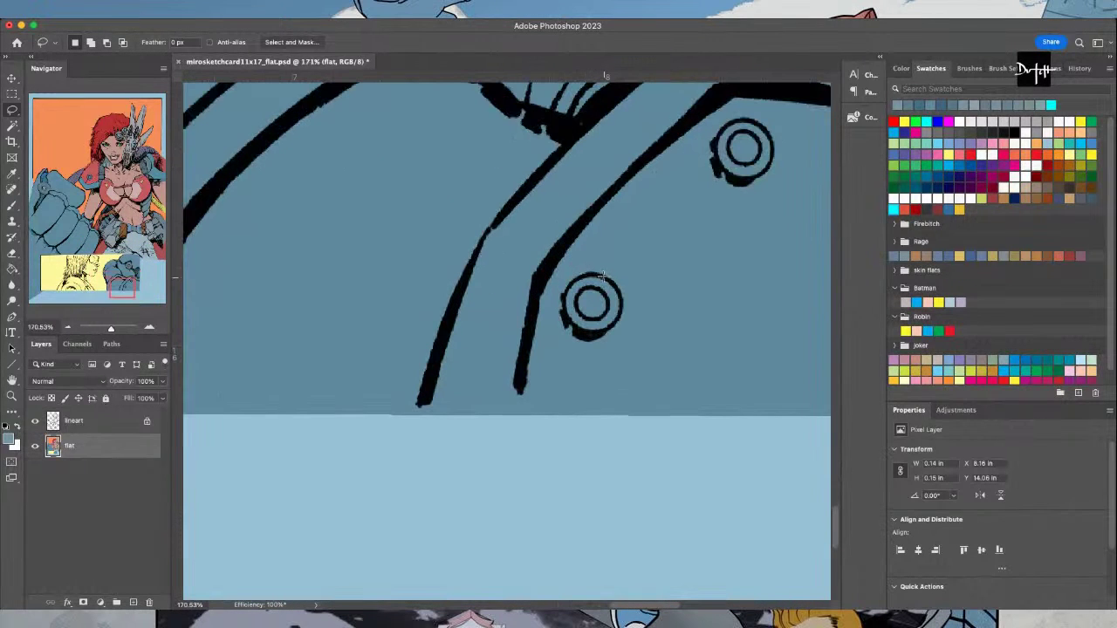
mouse_move(590, 274)
left_mouse_down()
mouse_move(557, 298)
mouse_move(589, 327)
mouse_move(604, 277)
left_mouse_up()
mouse_move(726, 127)
left_mouse_down()
mouse_move(714, 157)
mouse_move(738, 179)
mouse_move(766, 173)
mouse_move(771, 127)
mouse_move(735, 122)
mouse_move(746, 161)
left_mouse_up()
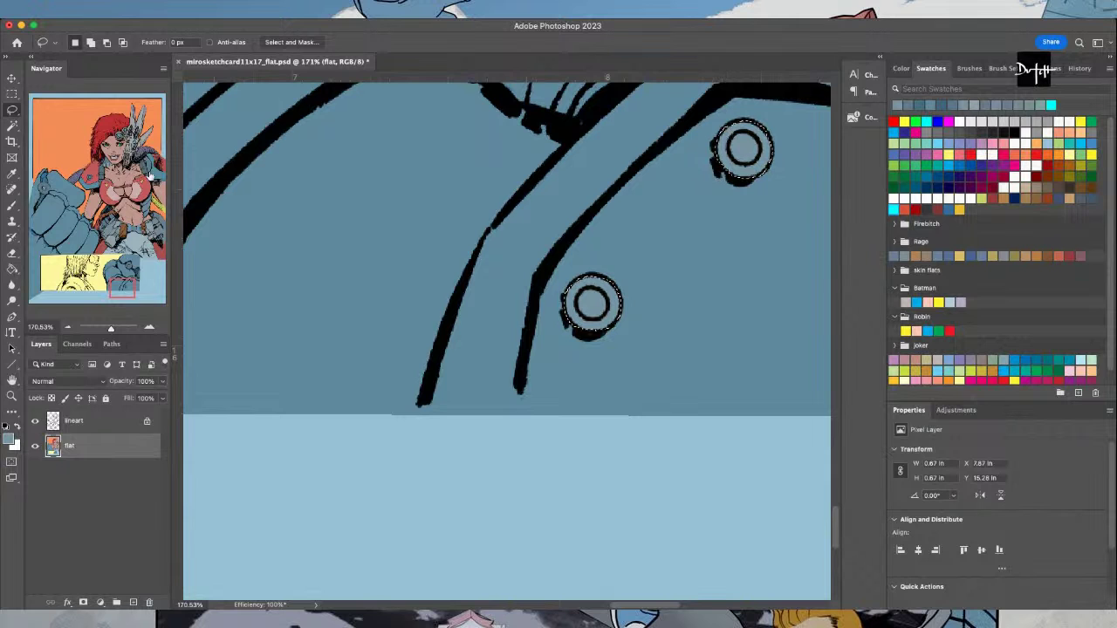
left_click(138, 258)
key("i")
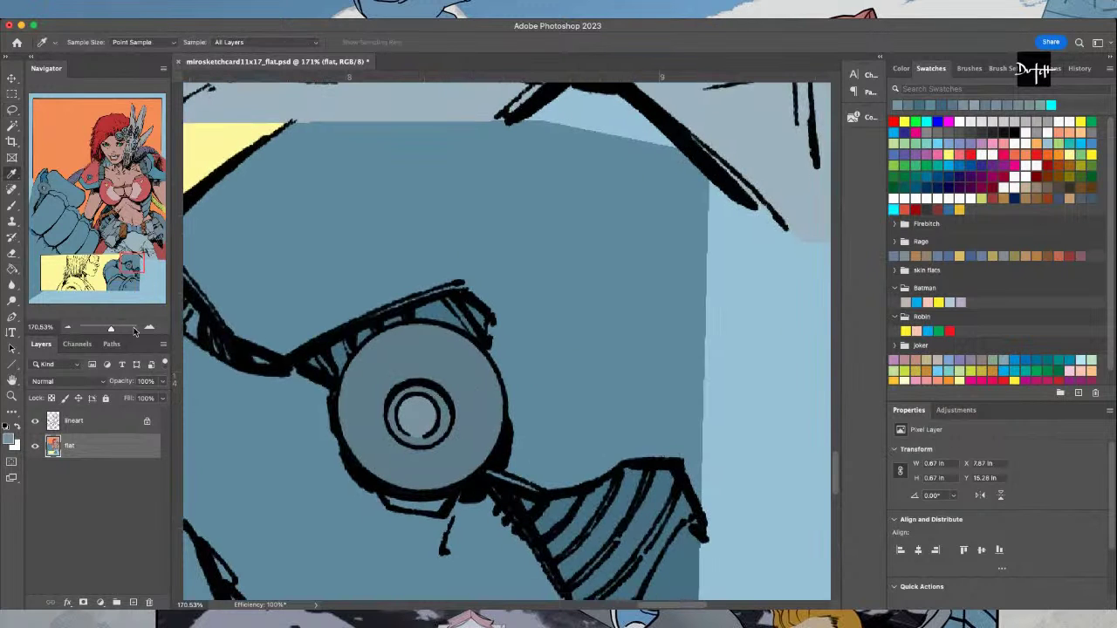
left_click(127, 286)
key("l")
left_click(513, 364)
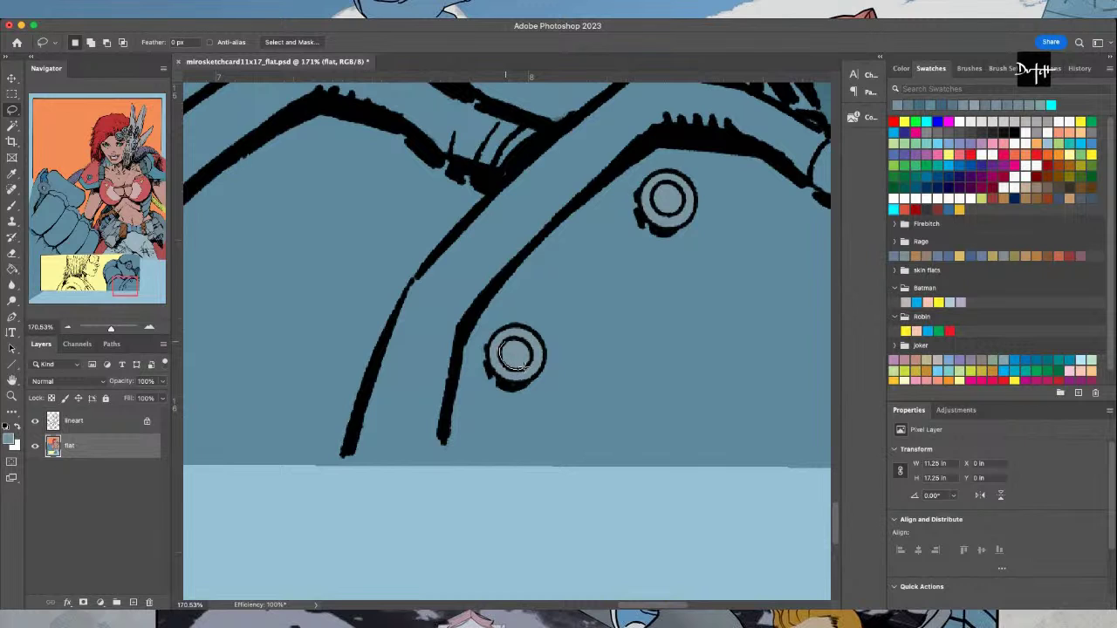
Try to separate the two rivets' centres from their rings using freehand outlines and a colour-based selection
left_click_drag(515, 338, 515, 340)
mouse_move(679, 194)
left_mouse_down()
mouse_move(656, 181)
mouse_move(651, 203)
mouse_move(670, 214)
mouse_move(686, 199)
mouse_move(663, 180)
left_mouse_up()
left_click(648, 325)
scroll(430, 493, "down", 10)
key("w")
left_click(463, 422)
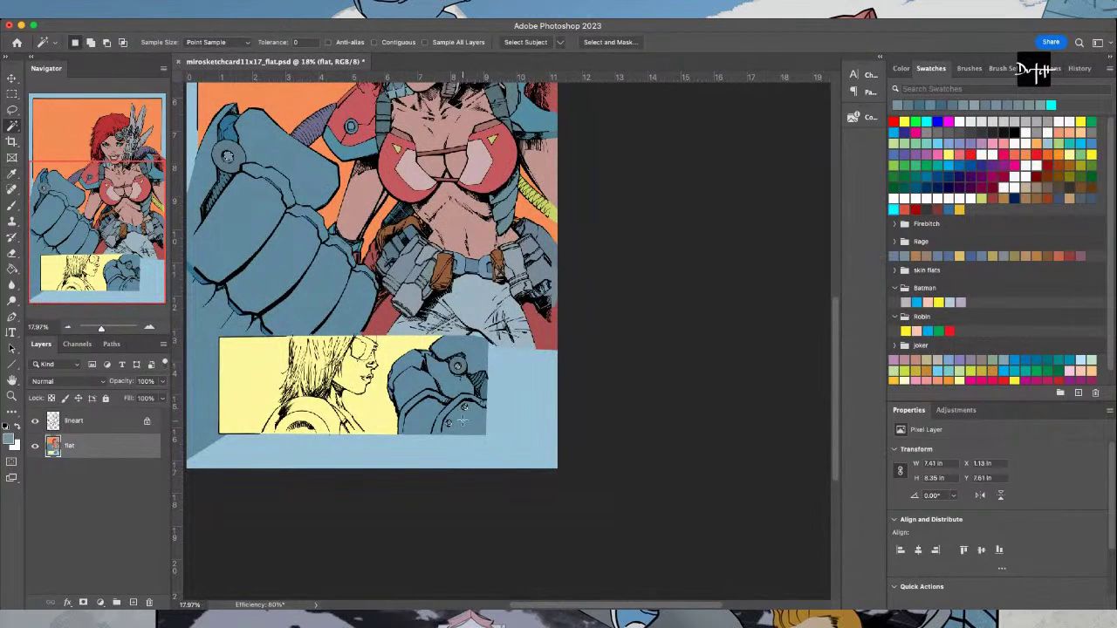
key("l")
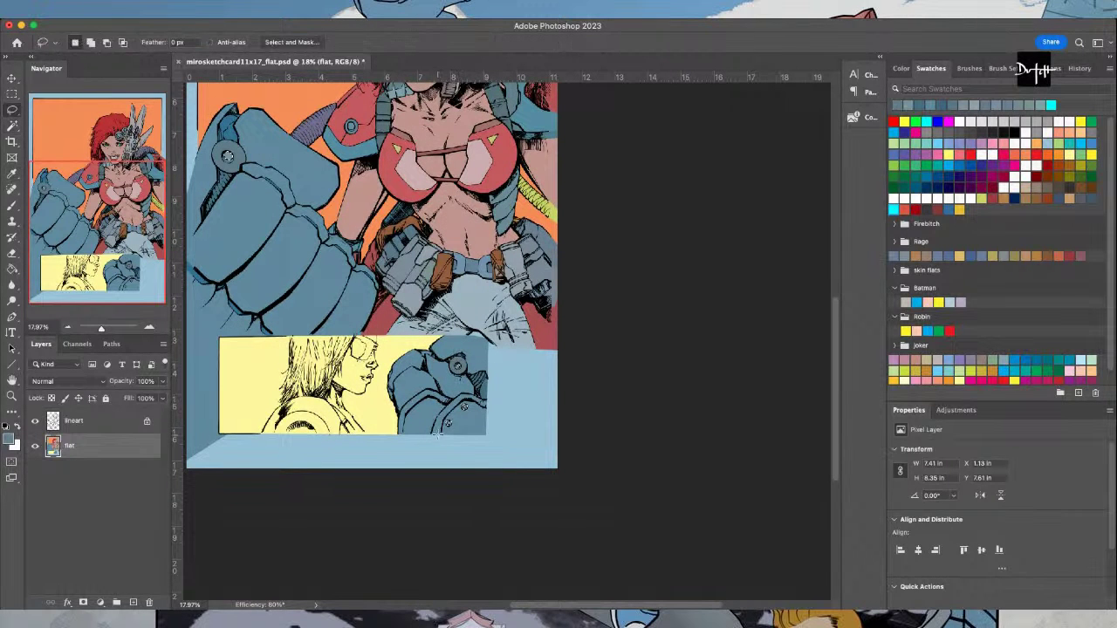
scroll(466, 470, "up", 3)
scroll(466, 471, "up", 3)
key("w")
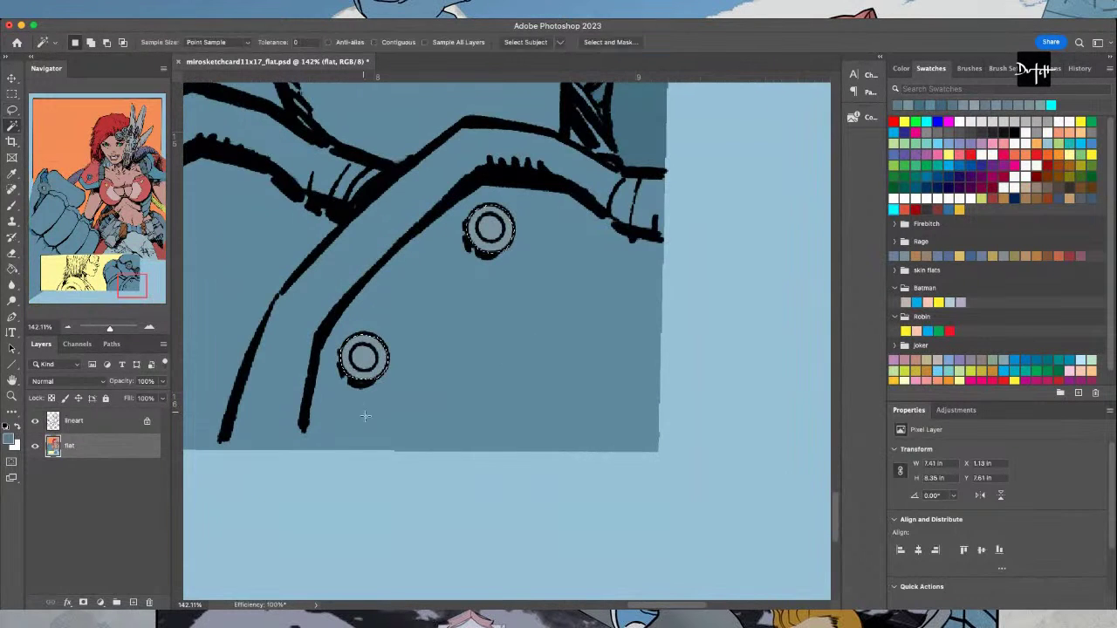
key("l")
key("ctrl+d")
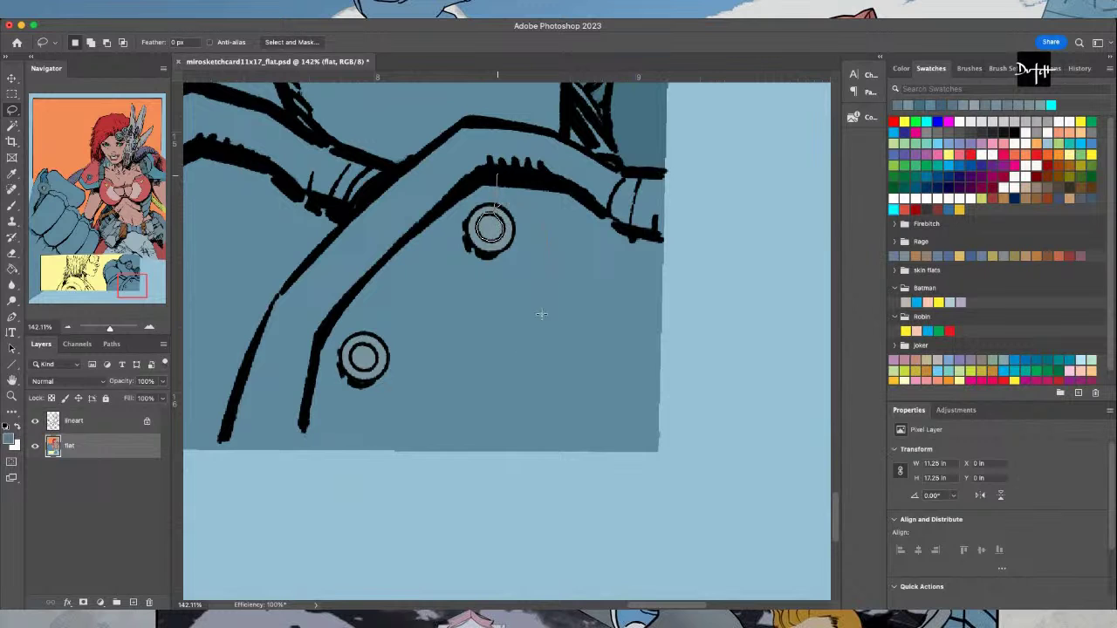
Outline the inner circles of both rivets and fill them so they differ from the surrounding rings
mouse_move(355, 355)
left_mouse_down()
mouse_move(373, 366)
mouse_move(347, 296)
mouse_move(436, 203)
mouse_move(499, 180)
mouse_move(493, 219)
mouse_move(349, 428)
mouse_move(301, 366)
left_mouse_up()
key("g")
key("l")
key("ctrl+d")
Outline the raised rim band around the riveted plate on the inset gauntlet and fill it with a greyer blue
key("i")
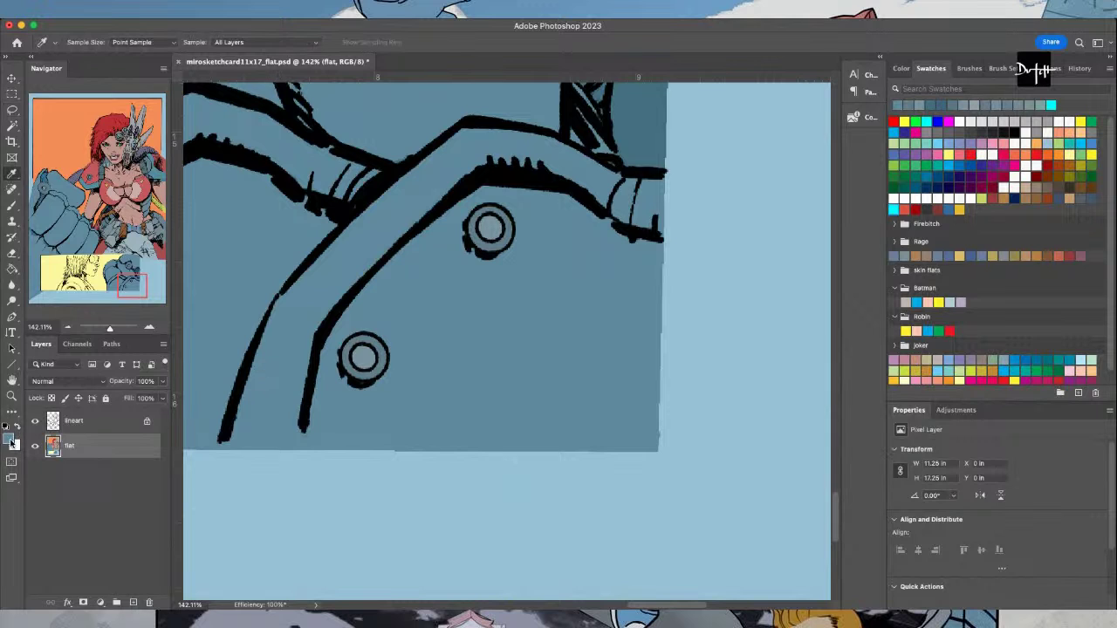
key("l")
mouse_move(461, 128)
left_mouse_down()
mouse_move(346, 218)
mouse_move(275, 299)
mouse_move(218, 451)
mouse_move(222, 440)
mouse_move(220, 476)
mouse_move(296, 500)
mouse_move(315, 336)
mouse_move(379, 255)
mouse_move(494, 176)
mouse_move(569, 187)
mouse_move(633, 242)
mouse_move(606, 212)
mouse_move(644, 234)
mouse_move(700, 216)
mouse_move(683, 159)
mouse_move(629, 146)
mouse_move(622, 167)
mouse_move(537, 127)
mouse_move(549, 133)
mouse_move(463, 124)
left_mouse_up()
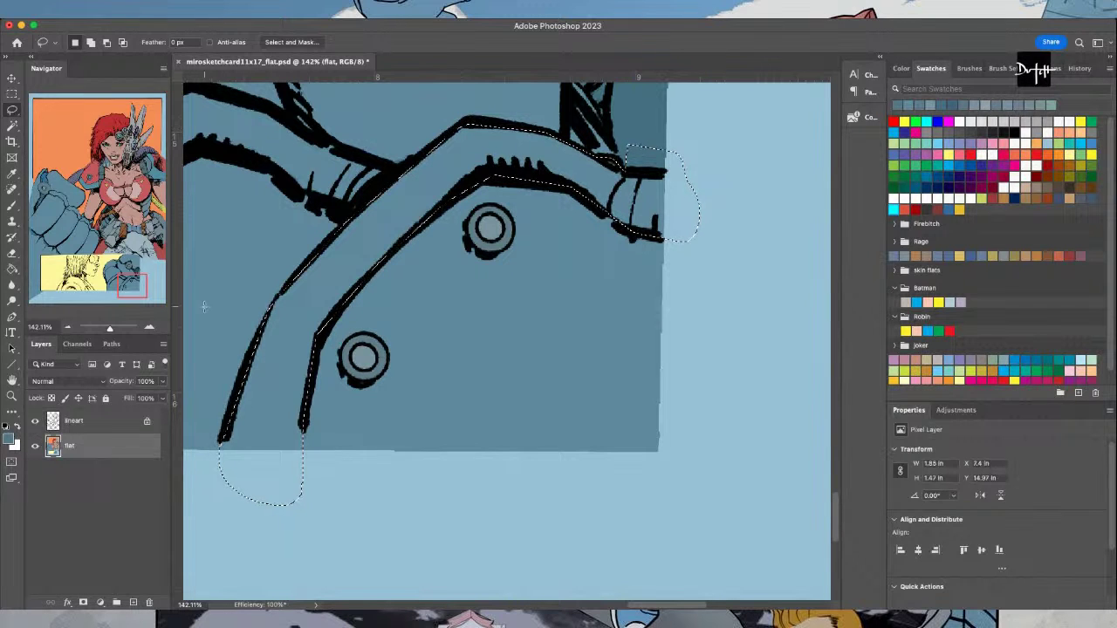
key("g")
left_click(279, 367)
scroll(276, 491, "down", 5)
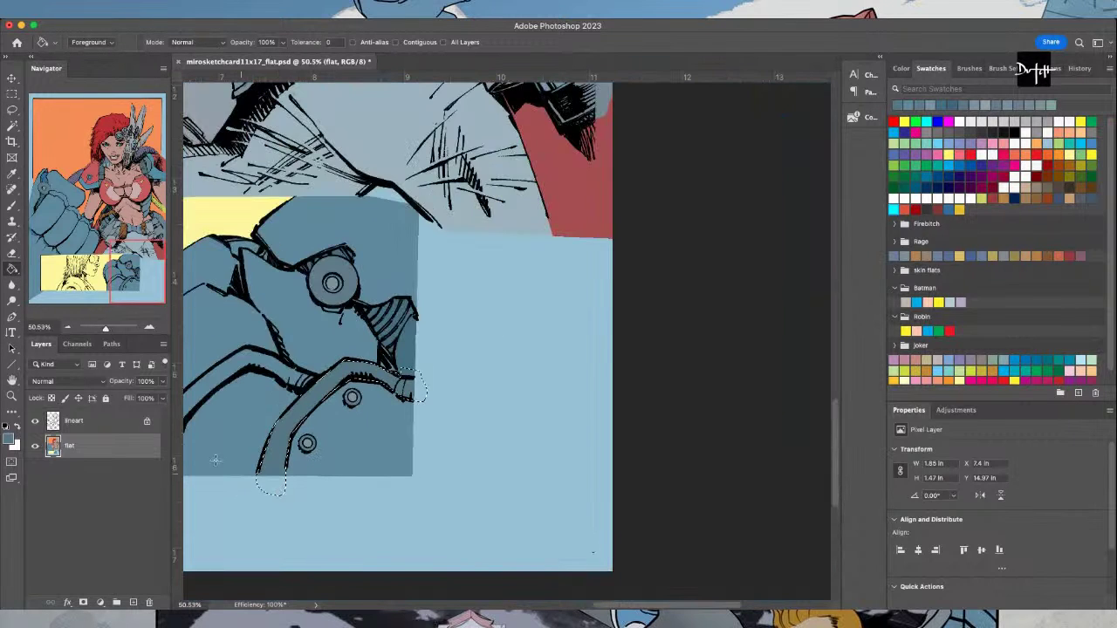
Outline the riveted plate inside the rim, down past the panel's lower edge, and fill it with a darker blue
key("i")
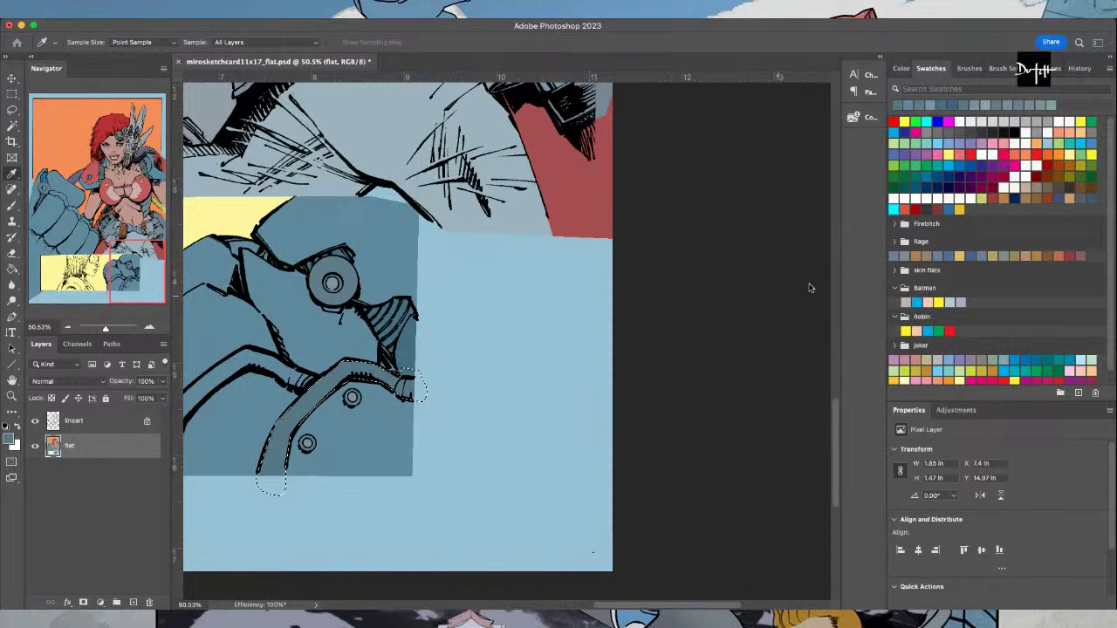
key("l")
left_click(293, 391)
mouse_move(278, 432)
left_mouse_down()
mouse_move(382, 531)
mouse_move(417, 386)
left_mouse_up()
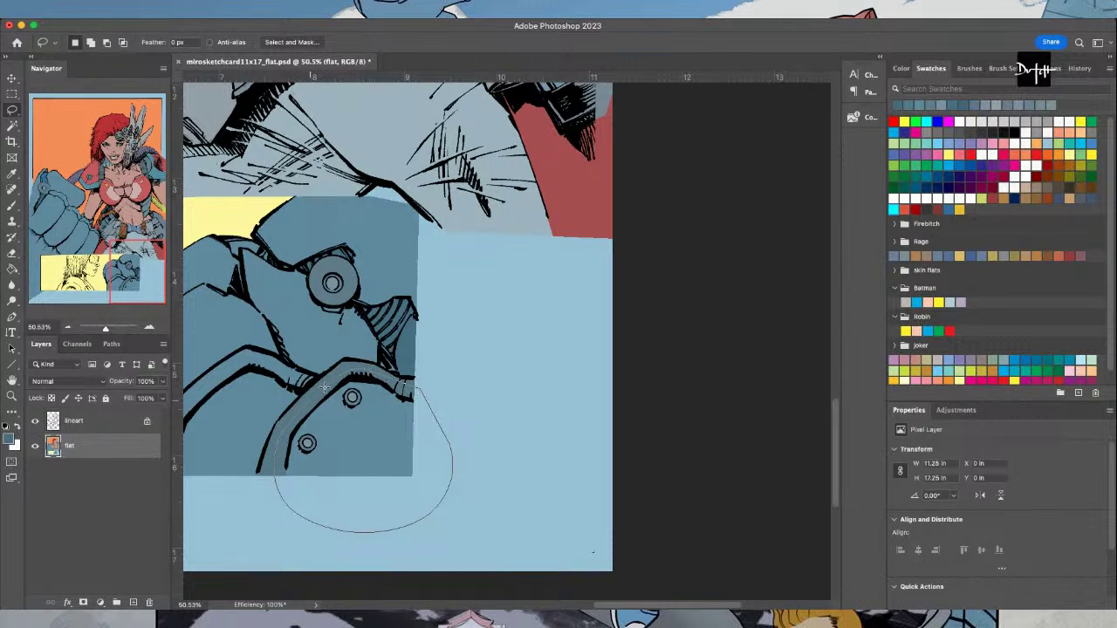
left_click_drag(325, 387, 288, 402)
key("g")
left_click(253, 377)
Sample the rim's grey-blue, outline the matching rim band on the neighbouring finger plate of the inset gauntlet, and fill it
scroll(256, 377, "down", 2)
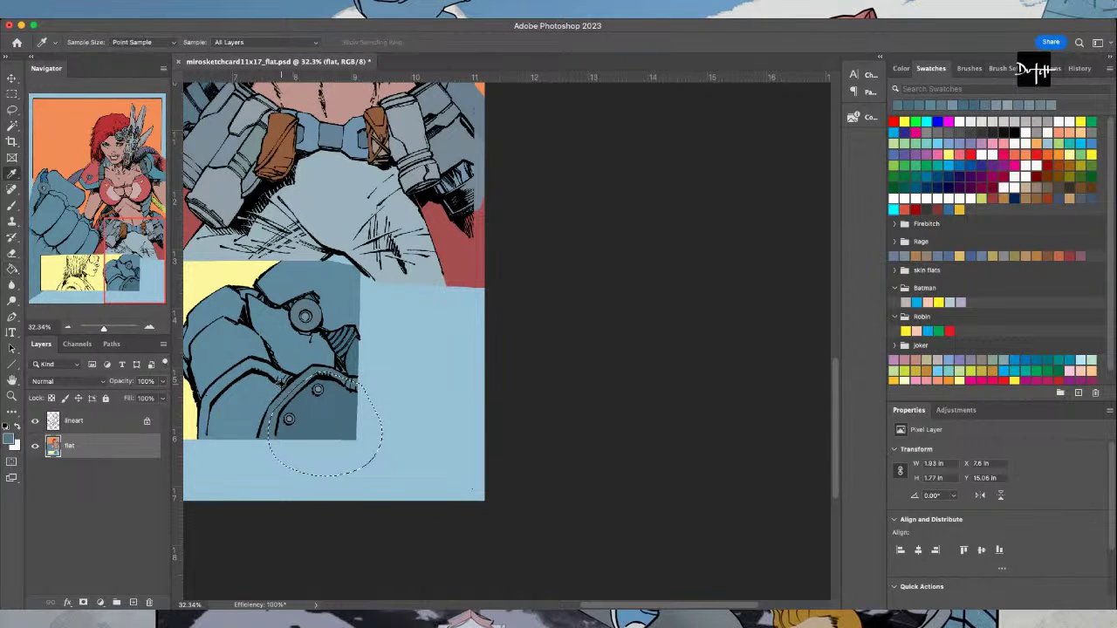
key("l")
scroll(293, 386, "up", 2)
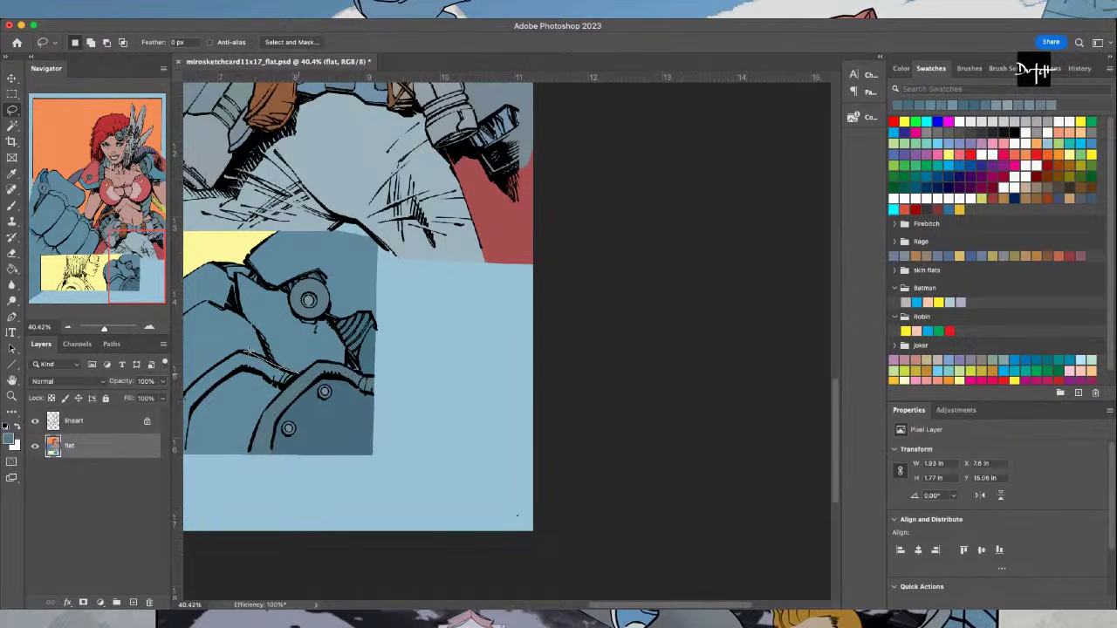
scroll(270, 365, "left", 5)
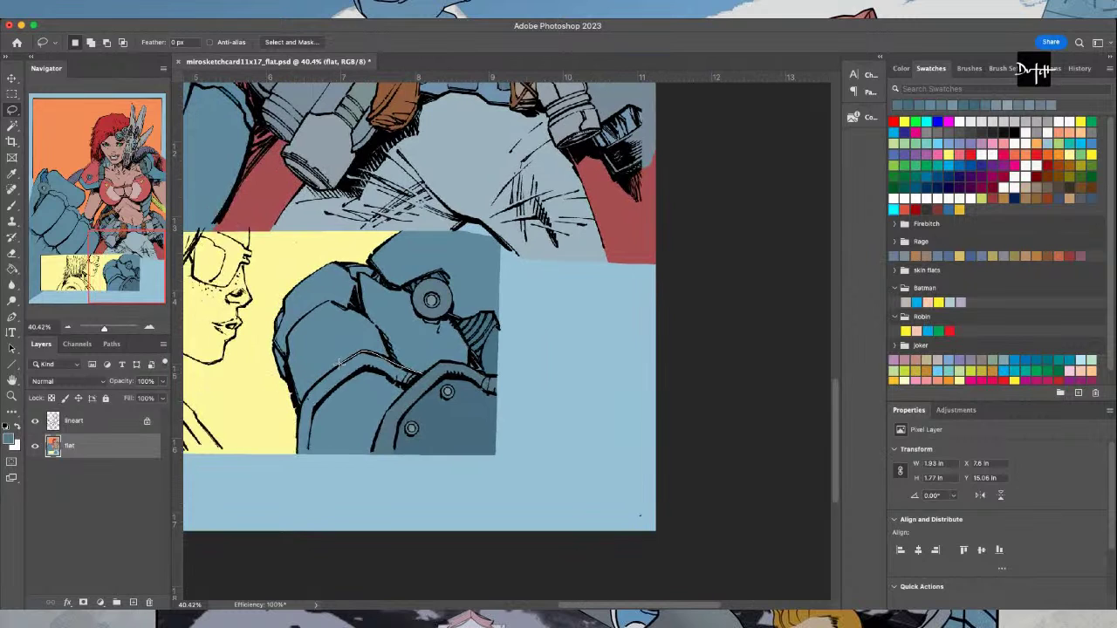
mouse_move(299, 398)
left_mouse_down()
mouse_move(285, 447)
mouse_move(309, 475)
mouse_move(317, 406)
left_mouse_up()
mouse_move(365, 370)
left_mouse_down()
mouse_move(426, 391)
mouse_move(424, 377)
left_mouse_up()
key("g")
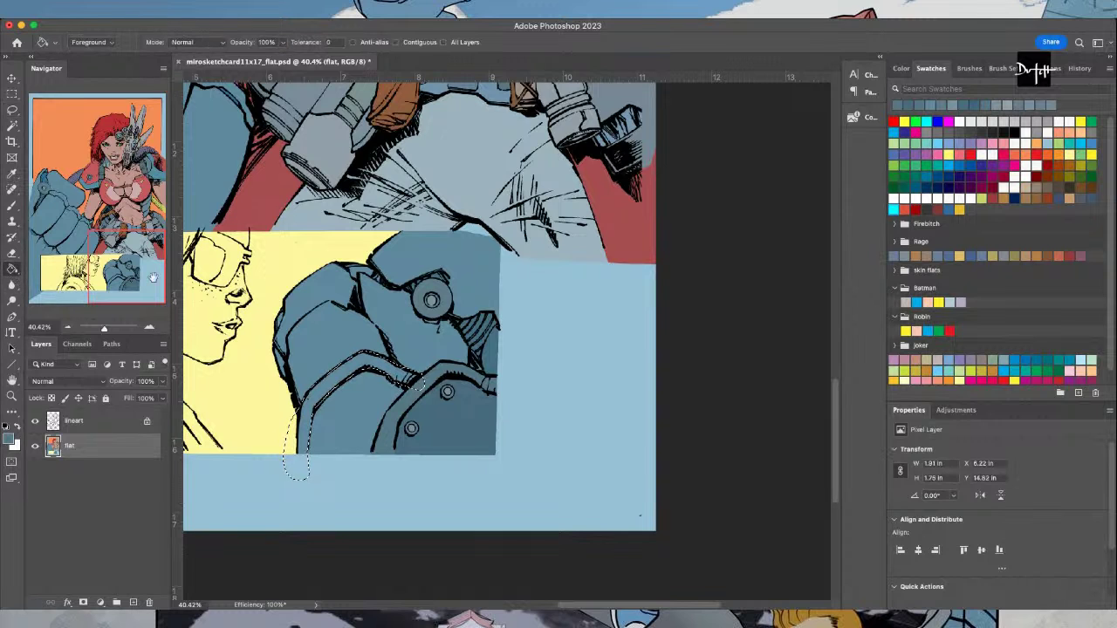
key("l")
left_click(324, 329)
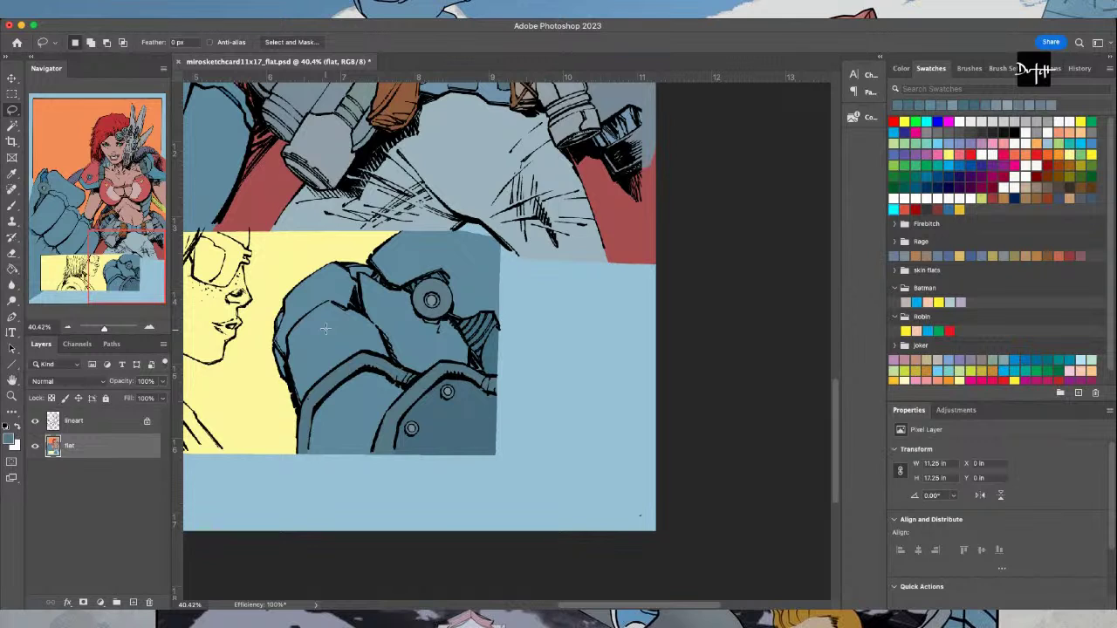
scroll(325, 329, "up", 2)
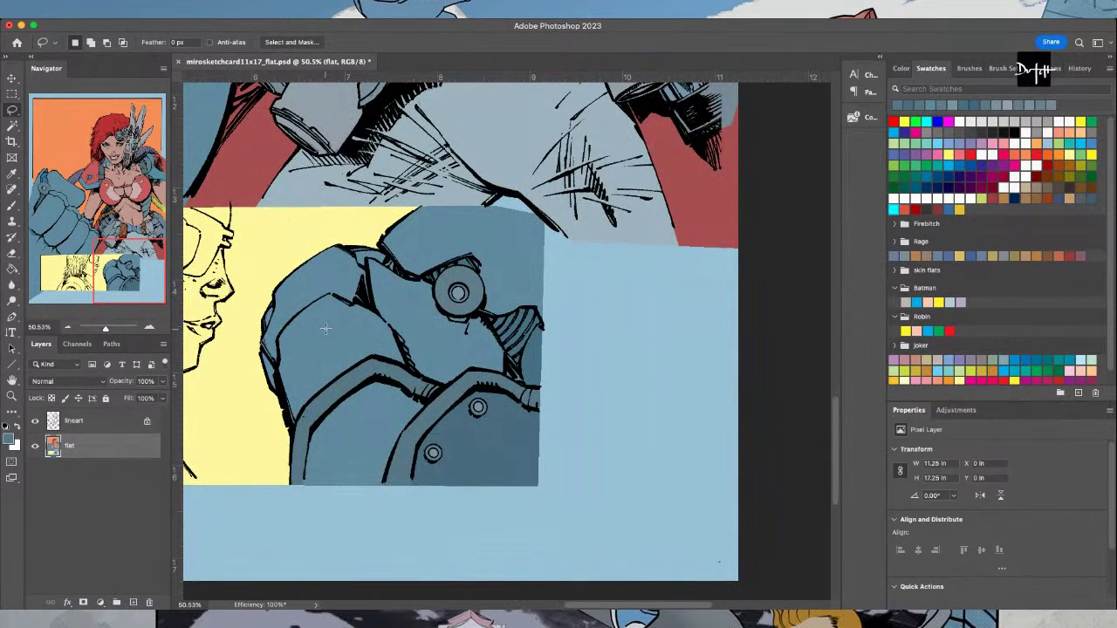
scroll(353, 391, "up", 4)
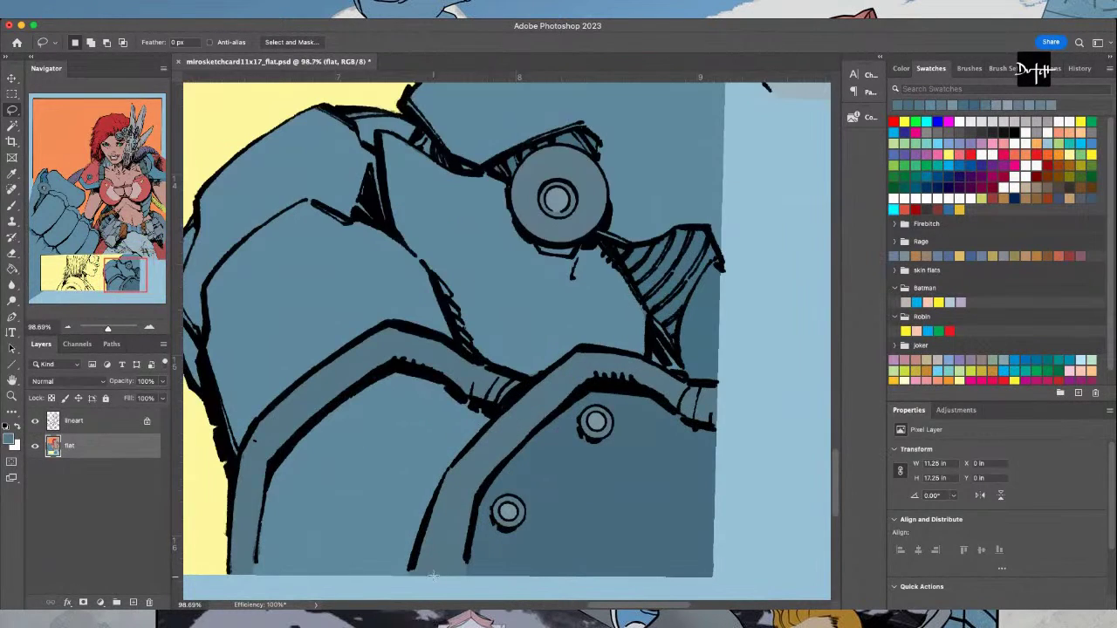
scroll(434, 576, "down", 3)
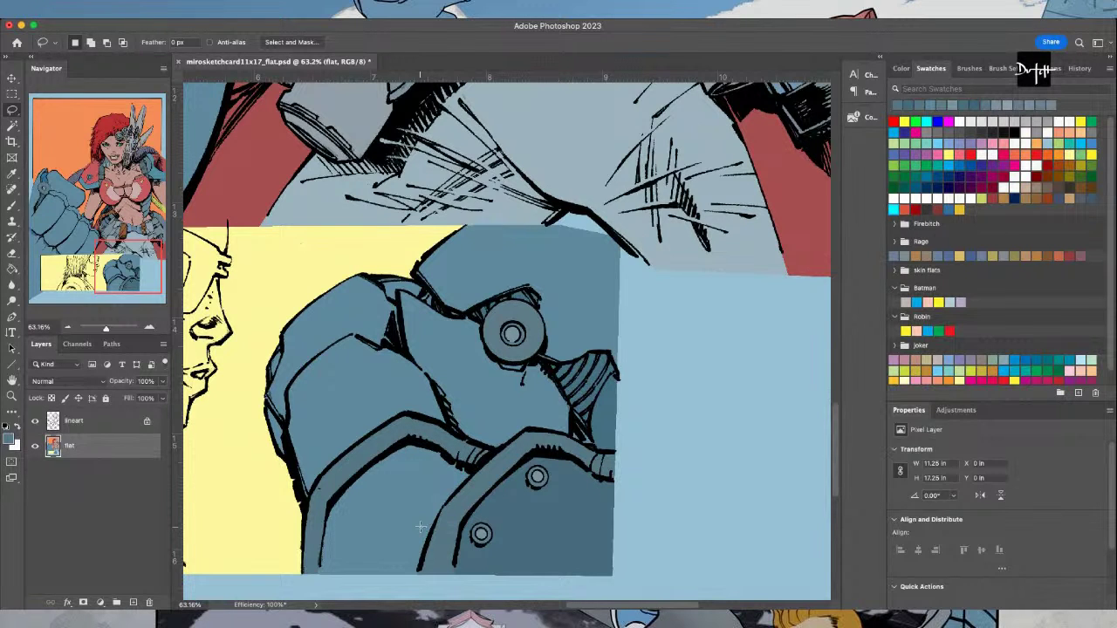
left_click_drag(576, 608, 550, 599)
Sample the skin tone from the main figure's face, outline the face and neck of the woman in the yellow inset, and fill them
left_click(114, 157)
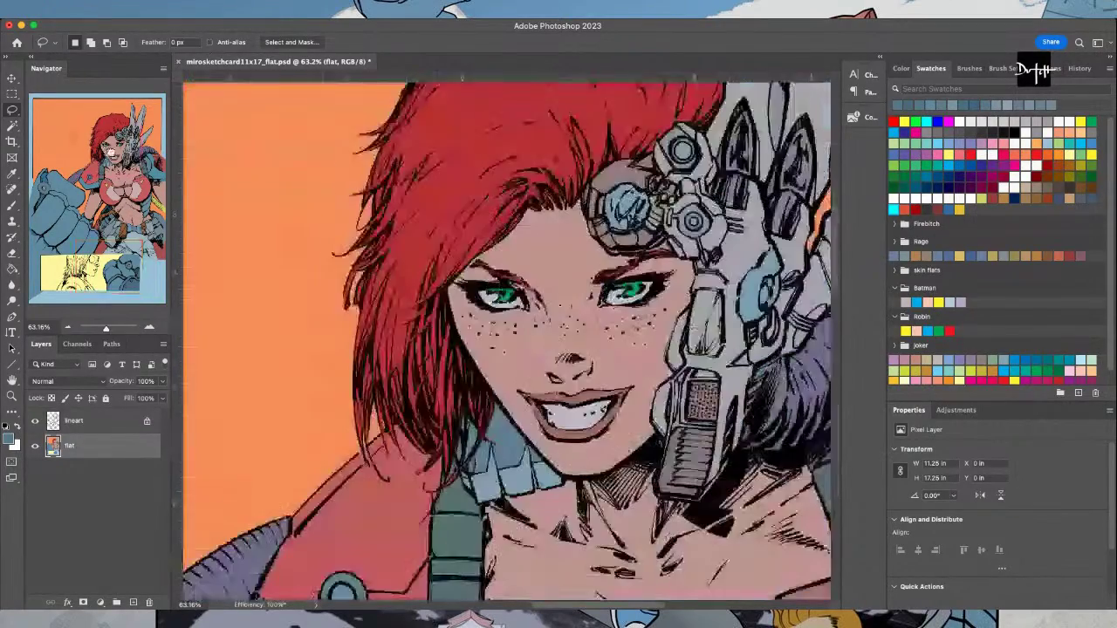
key("i")
left_click(83, 286)
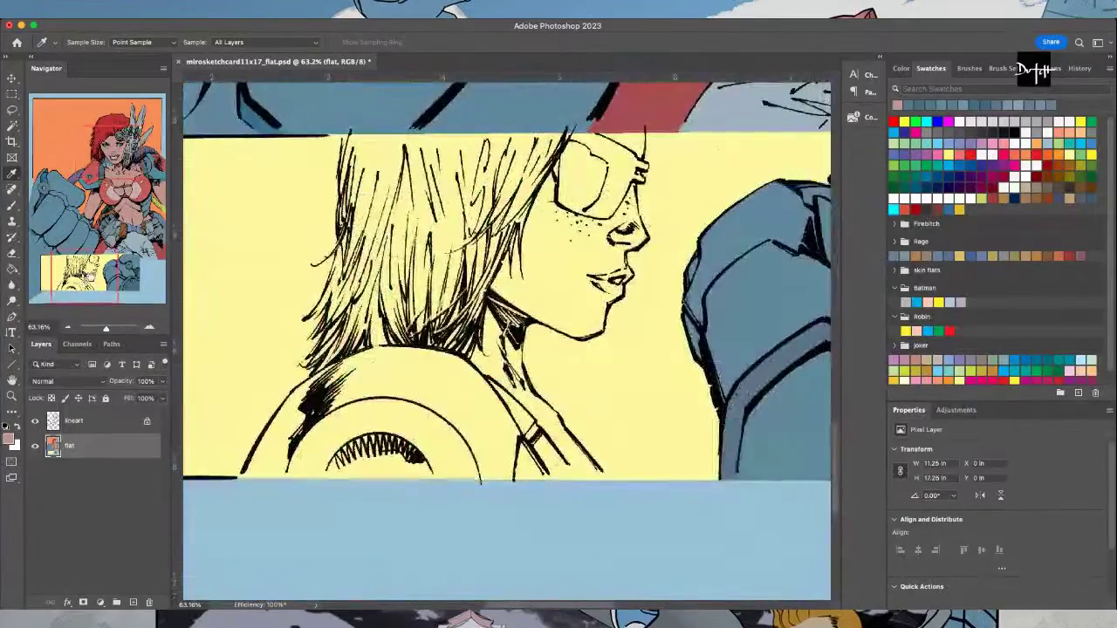
key("l")
scroll(523, 336, "up", 2)
scroll(523, 324, "up", 1)
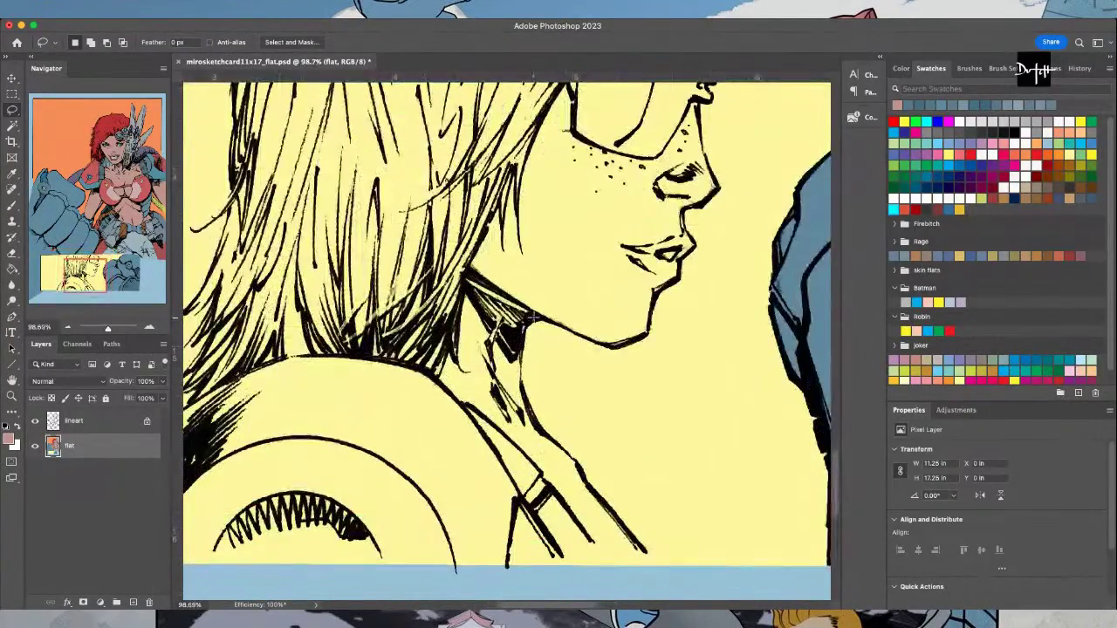
mouse_move(522, 348)
left_mouse_down()
mouse_move(538, 431)
mouse_move(533, 421)
mouse_move(681, 600)
mouse_move(676, 568)
mouse_move(592, 420)
mouse_move(644, 479)
mouse_move(653, 495)
mouse_move(638, 526)
mouse_move(602, 507)
mouse_move(607, 495)
mouse_move(539, 400)
mouse_move(547, 414)
mouse_move(431, 309)
mouse_move(451, 262)
mouse_move(456, 292)
mouse_move(461, 211)
mouse_move(499, 131)
mouse_move(501, 164)
mouse_move(506, 113)
mouse_move(548, 24)
mouse_move(538, 154)
mouse_move(624, 29)
mouse_move(563, 191)
mouse_move(572, 260)
mouse_move(660, 276)
mouse_move(695, 218)
mouse_move(717, 307)
mouse_move(681, 330)
mouse_move(694, 368)
mouse_move(650, 417)
mouse_move(646, 452)
mouse_move(611, 467)
mouse_move(534, 434)
left_mouse_up()
key("g")
left_click(602, 349)
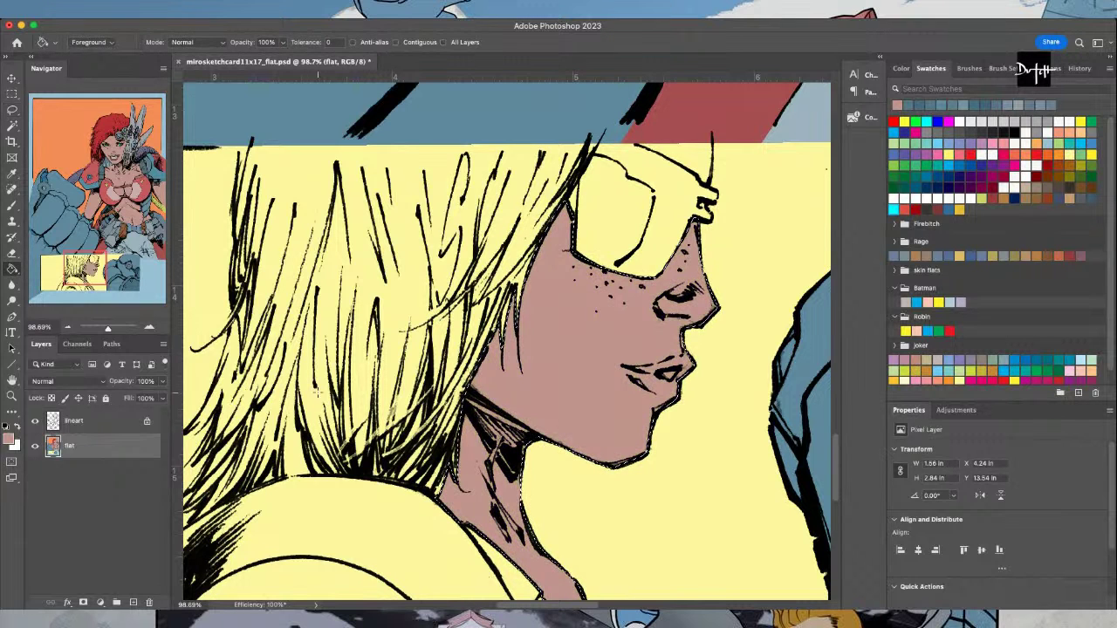
Outline the inset woman's forehead above the goggles, past the panel's upper edge, and fill it with the skin tone
key("l")
mouse_move(712, 140)
left_mouse_down()
mouse_move(570, 121)
mouse_move(600, 136)
mouse_move(604, 127)
mouse_move(713, 191)
left_mouse_up()
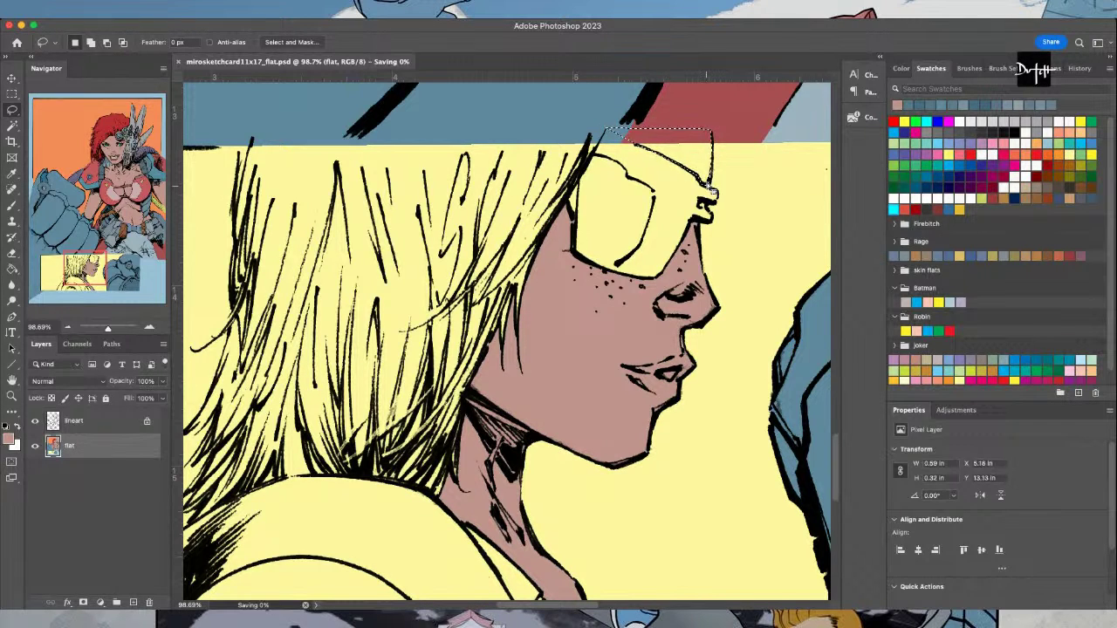
key("alt+BackSpace")
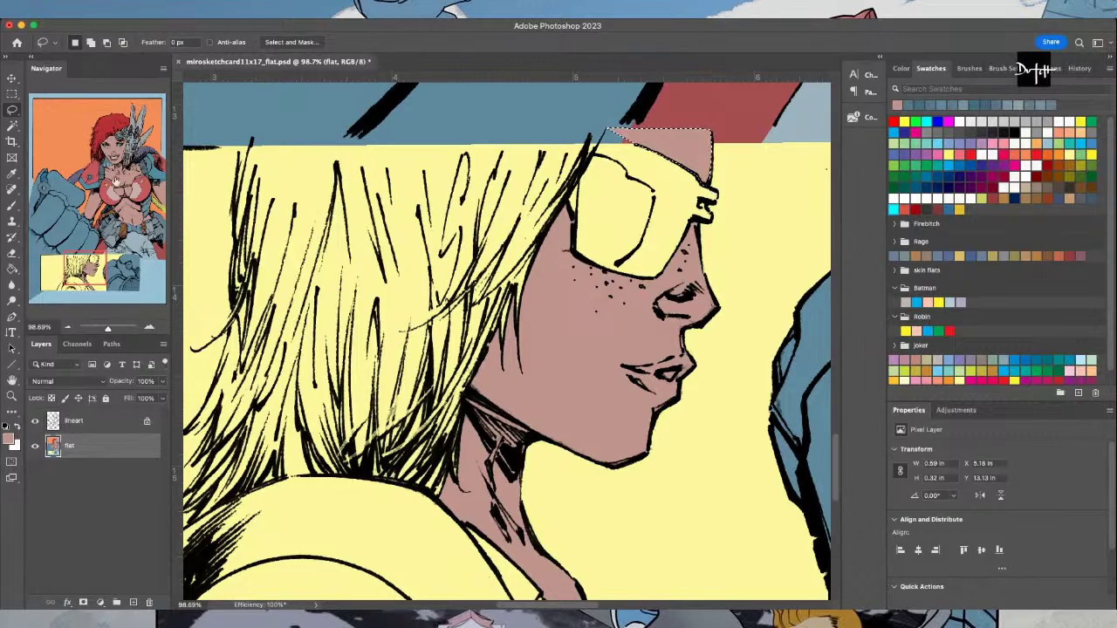
Sample the red from the main figure's hair, outline the inset woman's hair up past the panel edge, and fill it
left_click(107, 136)
key("i")
left_click(442, 270)
left_click(79, 267)
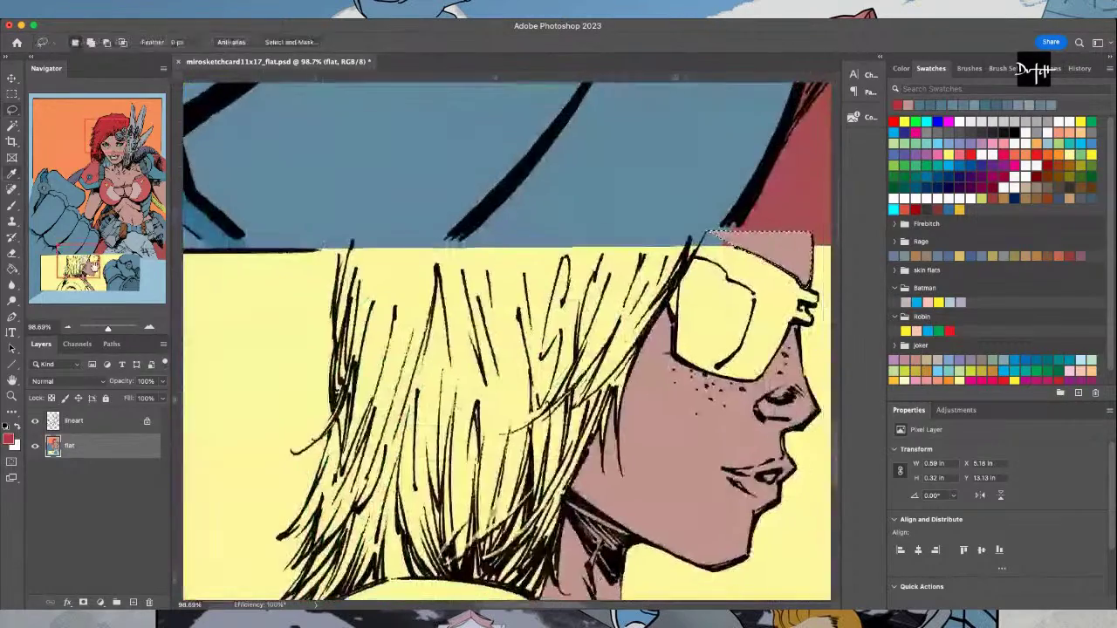
key("l")
left_click(706, 232, "alt")
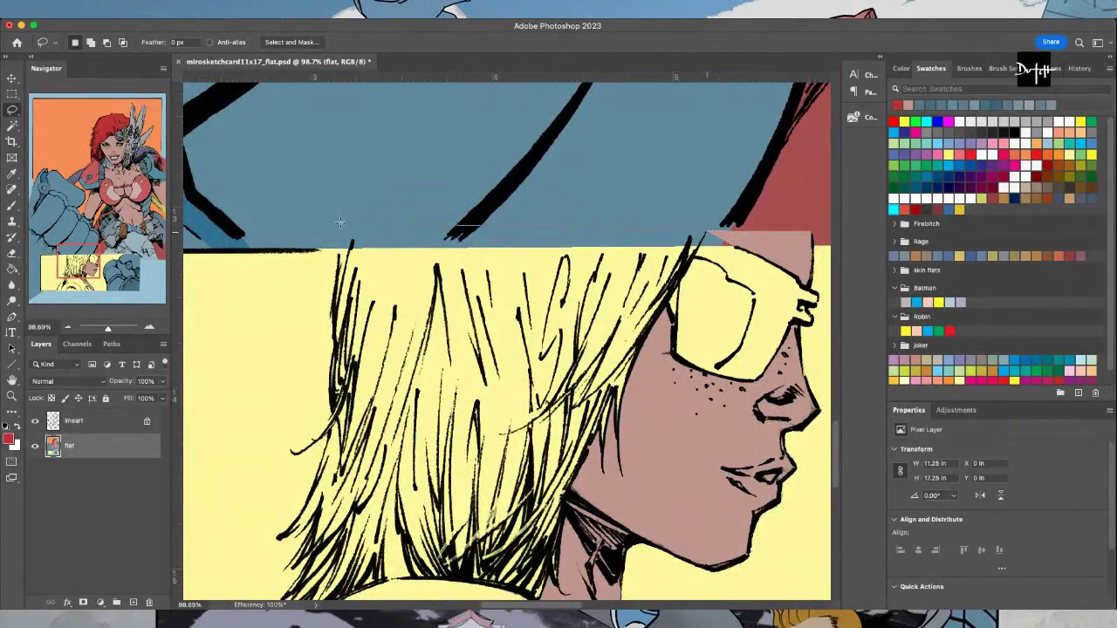
left_click(354, 238, "alt")
mouse_move(339, 238)
left_mouse_down()
mouse_move(334, 413)
mouse_move(291, 452)
mouse_move(327, 432)
mouse_move(280, 535)
mouse_move(315, 510)
mouse_move(288, 564)
mouse_move(315, 543)
left_mouse_up()
scroll(315, 543, "down", 5)
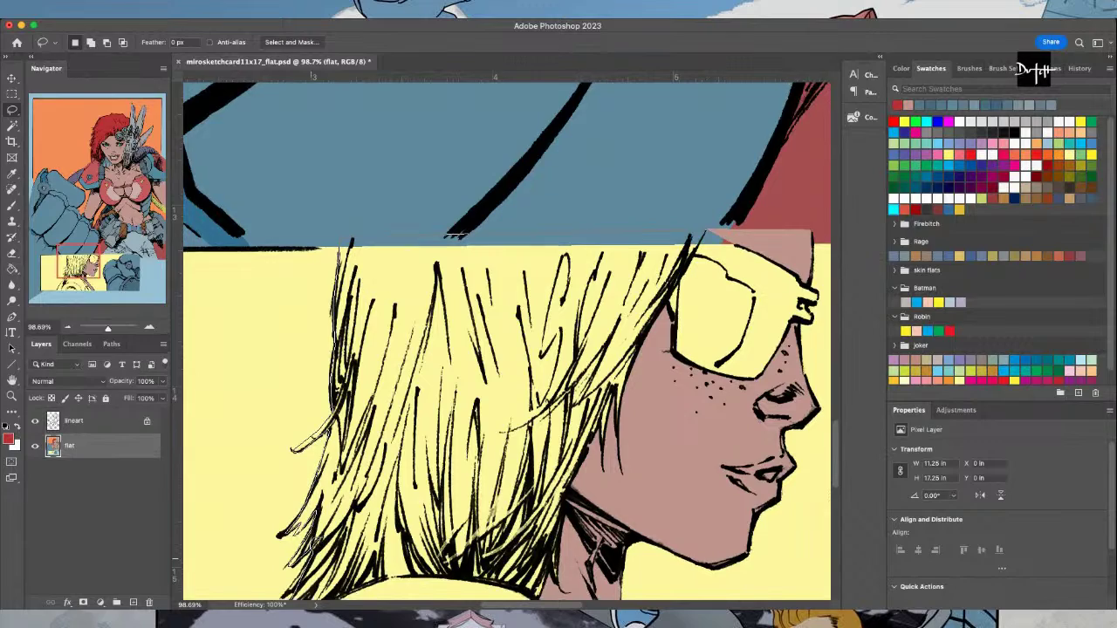
mouse_move(299, 443)
left_mouse_down()
mouse_move(272, 472)
mouse_move(324, 469)
mouse_move(373, 429)
mouse_move(398, 445)
mouse_move(527, 457)
mouse_move(552, 473)
mouse_move(619, 369)
mouse_move(648, 276)
mouse_move(659, 175)
mouse_move(707, 97)
left_mouse_up()
key("g")
left_click(531, 202)
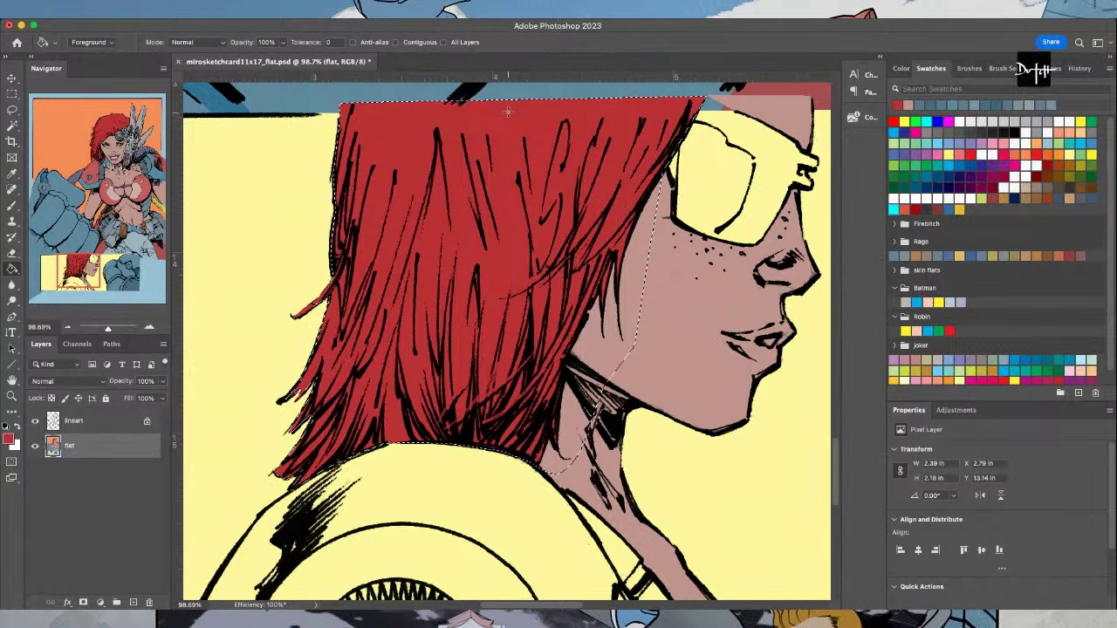
Colour the inset woman's lips and teeth with the matching tones sampled from the main figure's mouth
scroll(716, 358, "up", 10)
key("i")
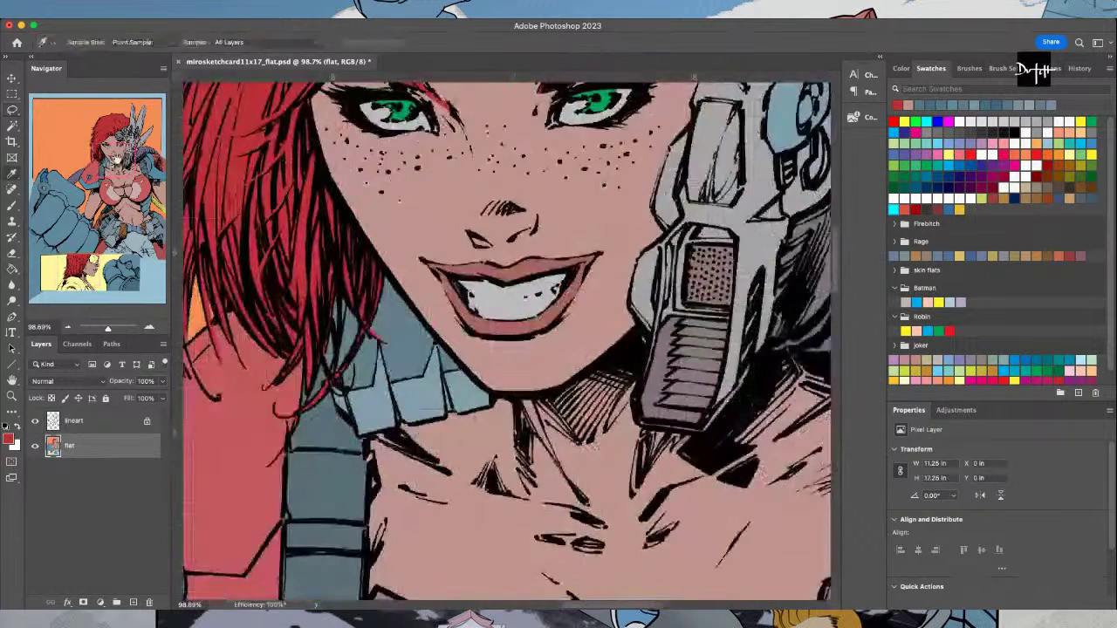
scroll(525, 325, "down", 10)
key("l")
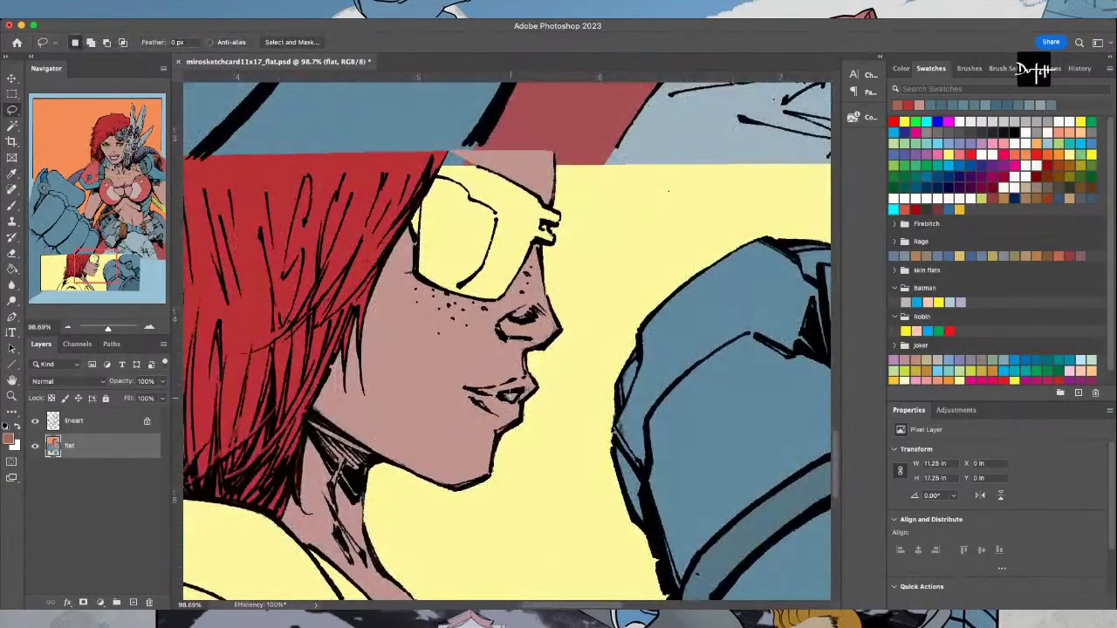
mouse_move(505, 376)
left_mouse_down()
mouse_move(463, 388)
mouse_move(528, 431)
mouse_move(552, 390)
mouse_move(537, 377)
left_mouse_up()
key("i")
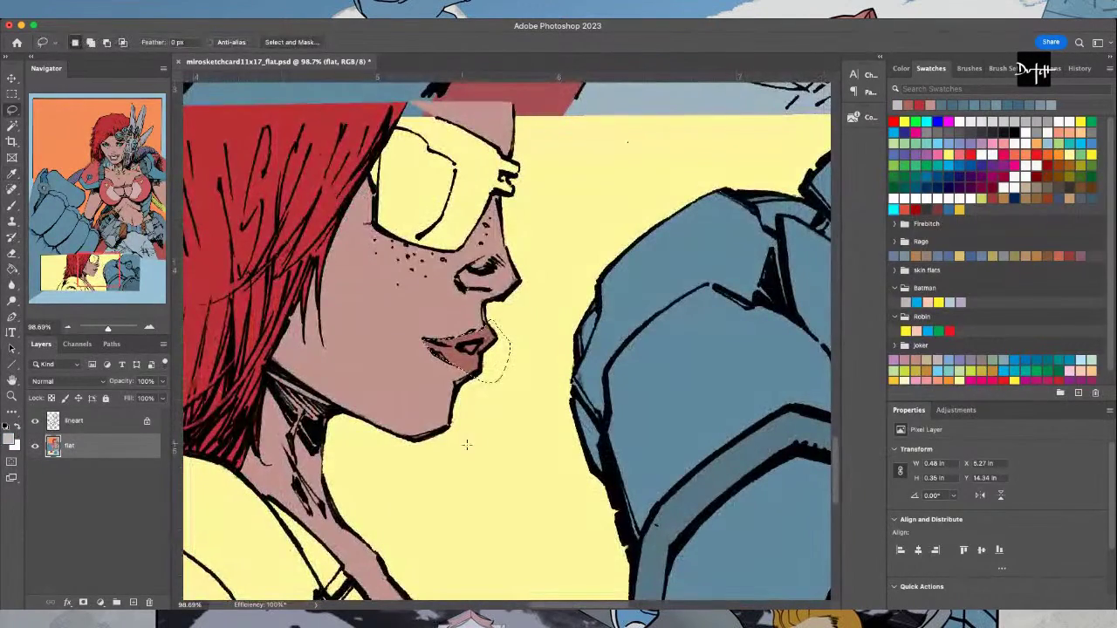
left_click(467, 445)
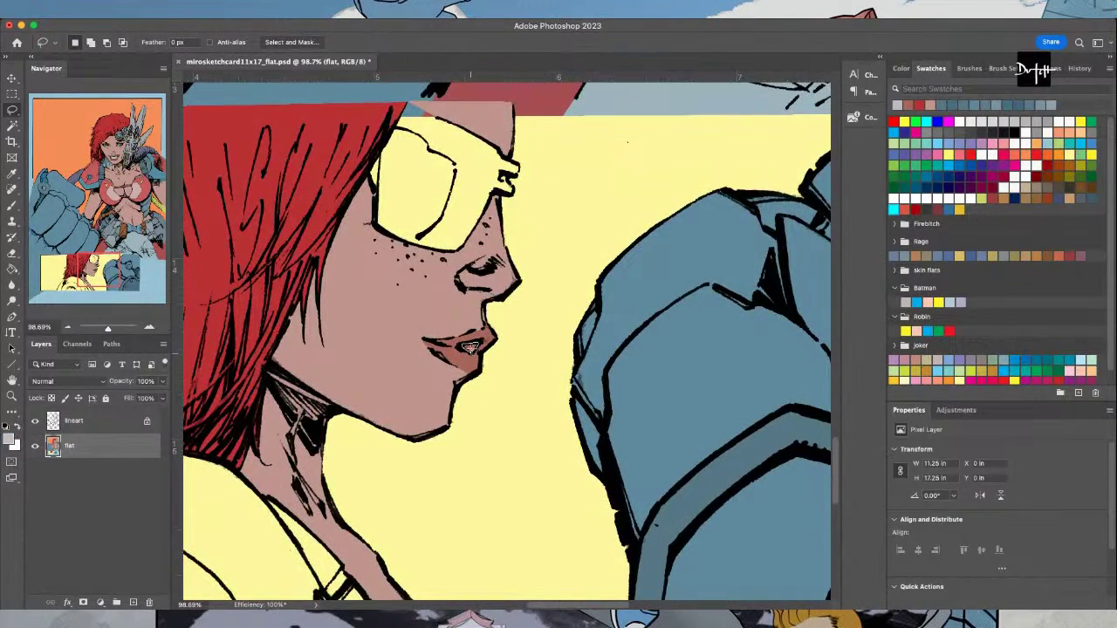
Pick a dark blue, lasso loosely around the inset woman's goggles, and fill their yellow area with it
key("i")
left_click(650, 395)
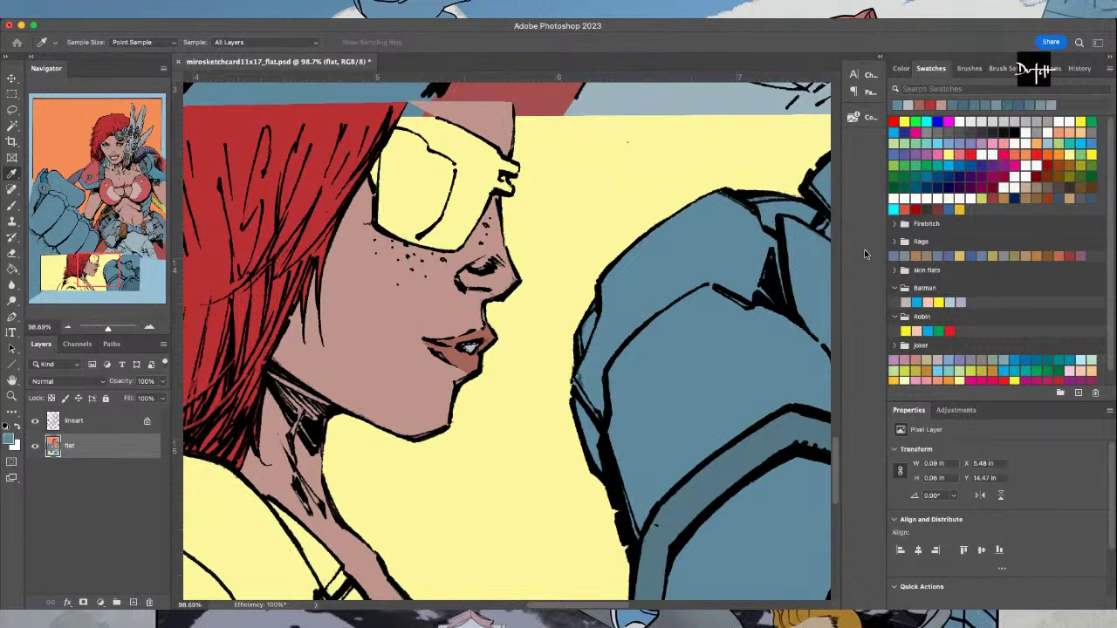
key("l")
mouse_move(343, 177)
left_mouse_down()
mouse_move(337, 195)
mouse_move(498, 225)
mouse_move(508, 179)
left_mouse_up()
mouse_move(513, 177)
left_mouse_down()
mouse_move(489, 115)
mouse_move(432, 103)
mouse_move(337, 177)
mouse_move(340, 218)
left_mouse_up()
key("g")
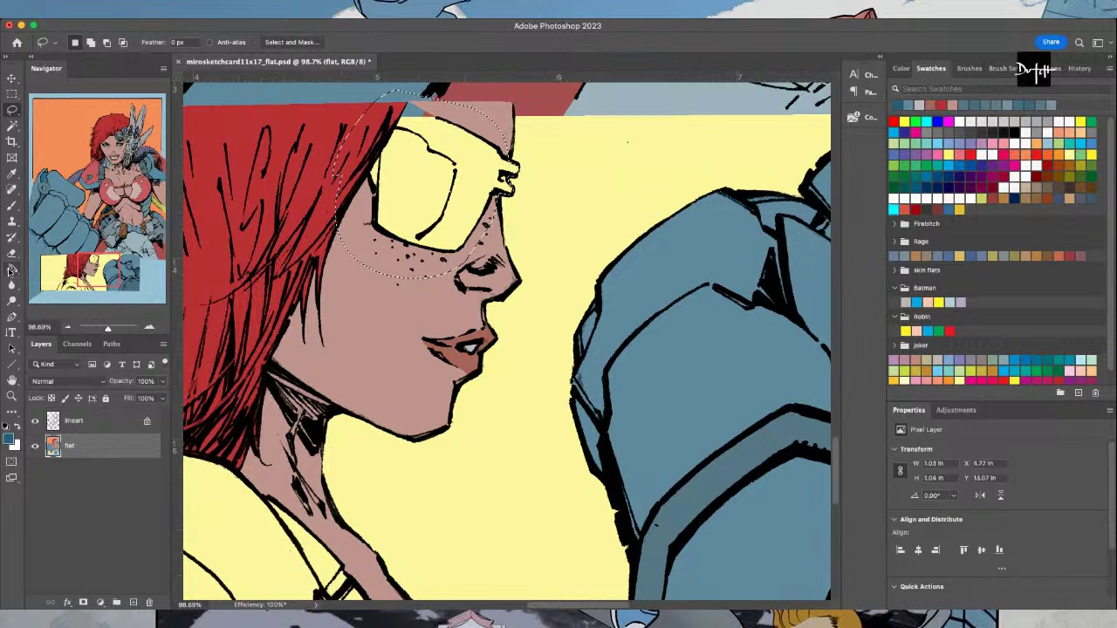
left_click(408, 181)
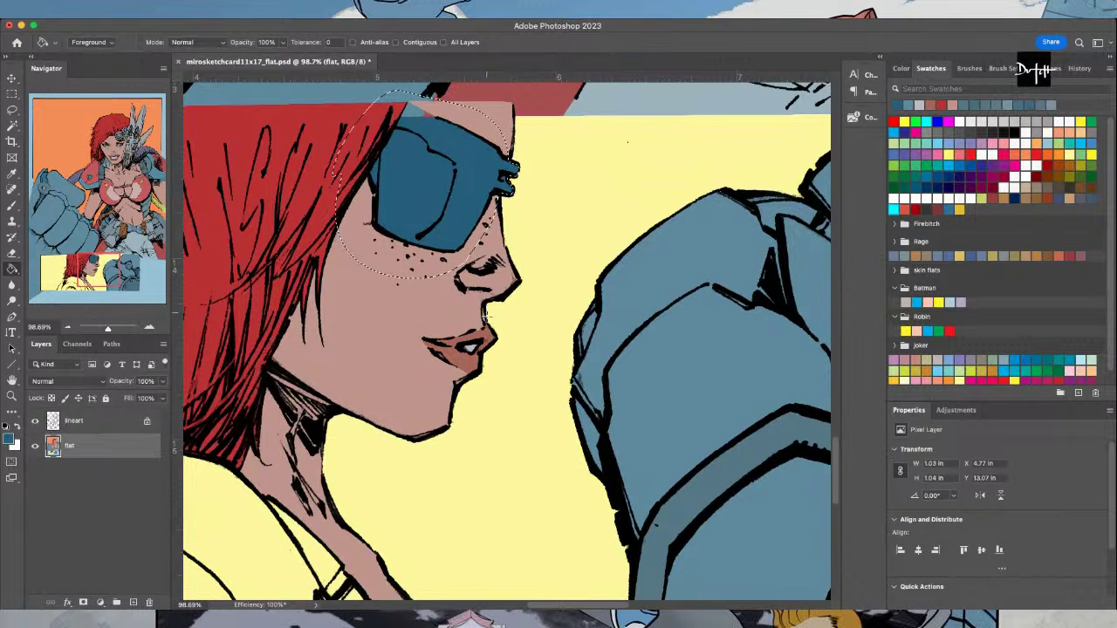
Sample the skin tone, outline the unfilled gap between the inset woman's hair and goggles, and fill it
left_click(428, 113, "alt")
key("l")
key("ctrl+d")
mouse_move(414, 103)
left_mouse_down()
mouse_move(390, 135)
mouse_move(441, 104)
left_mouse_up()
key("g")
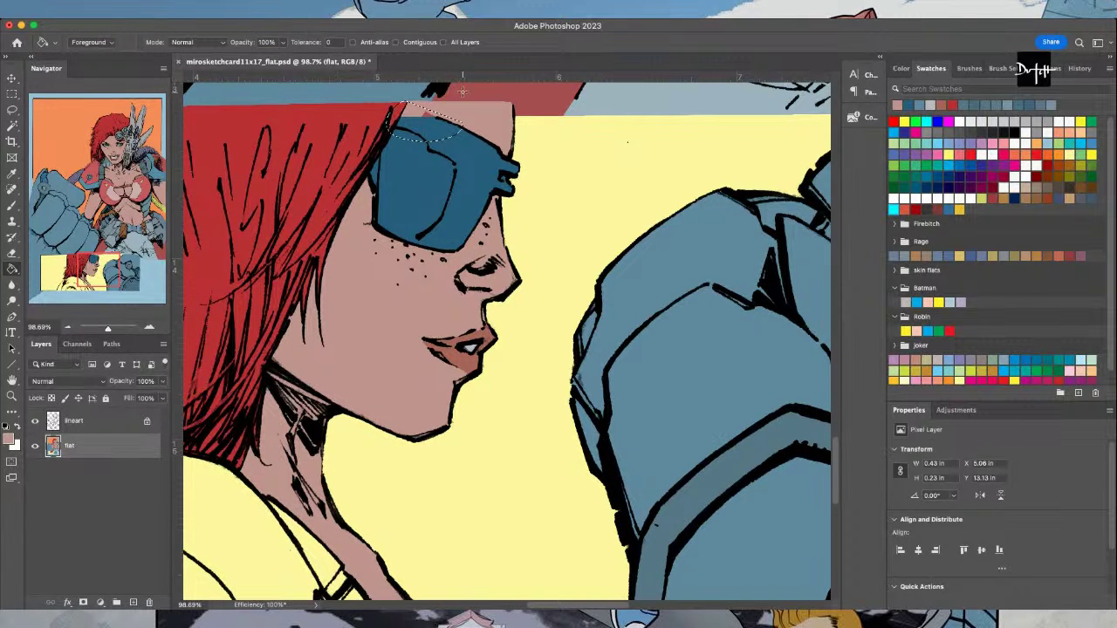
key("l")
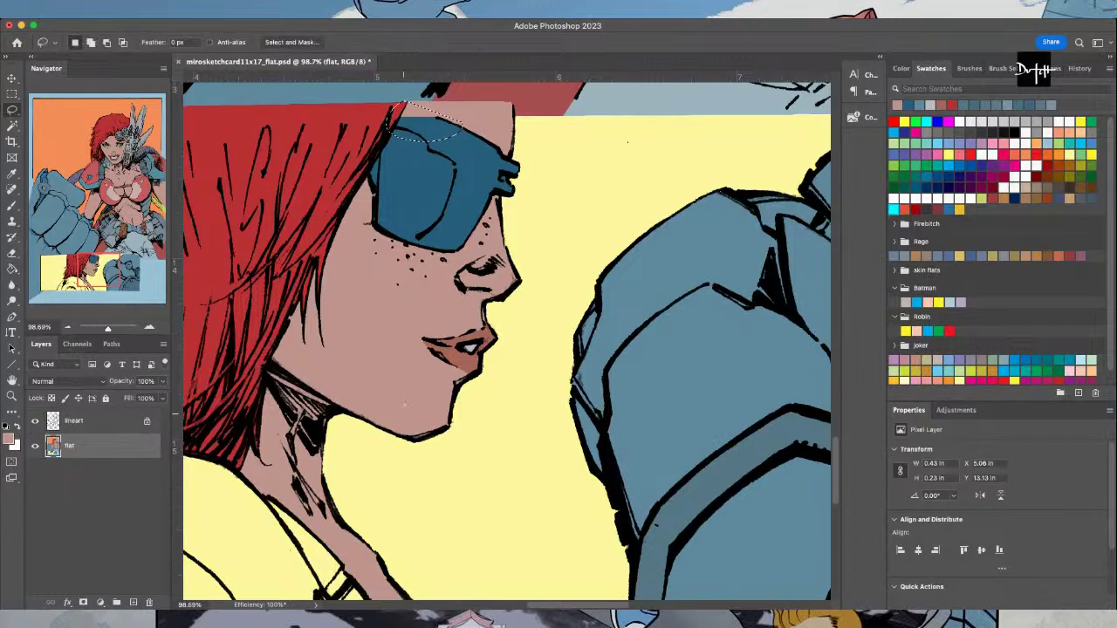
Try a linear gradient fill on a small lassoed patch of the inset woman's upper chest, and undo it
scroll(328, 509, "up", 5)
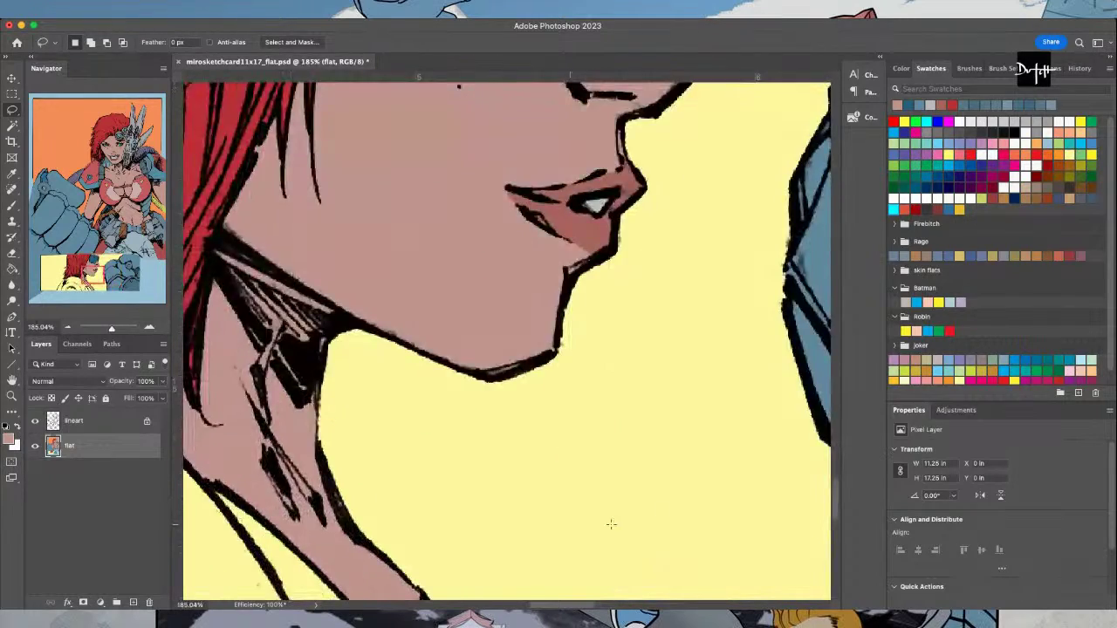
scroll(534, 524, "down", 5)
left_click_drag(834, 473, 838, 515)
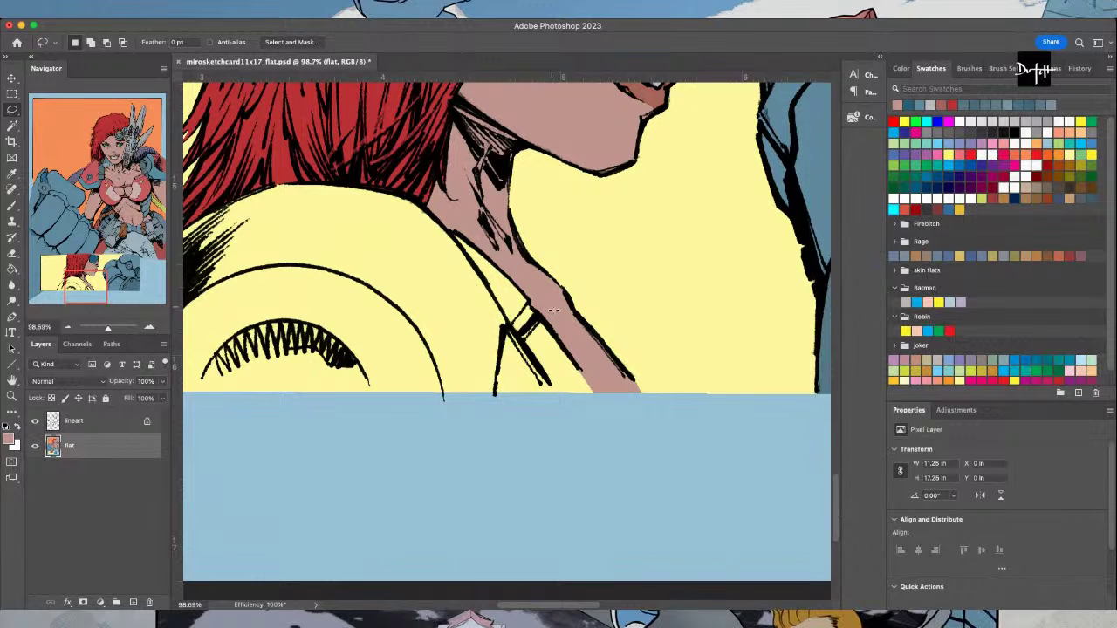
left_click_drag(549, 300, 545, 298)
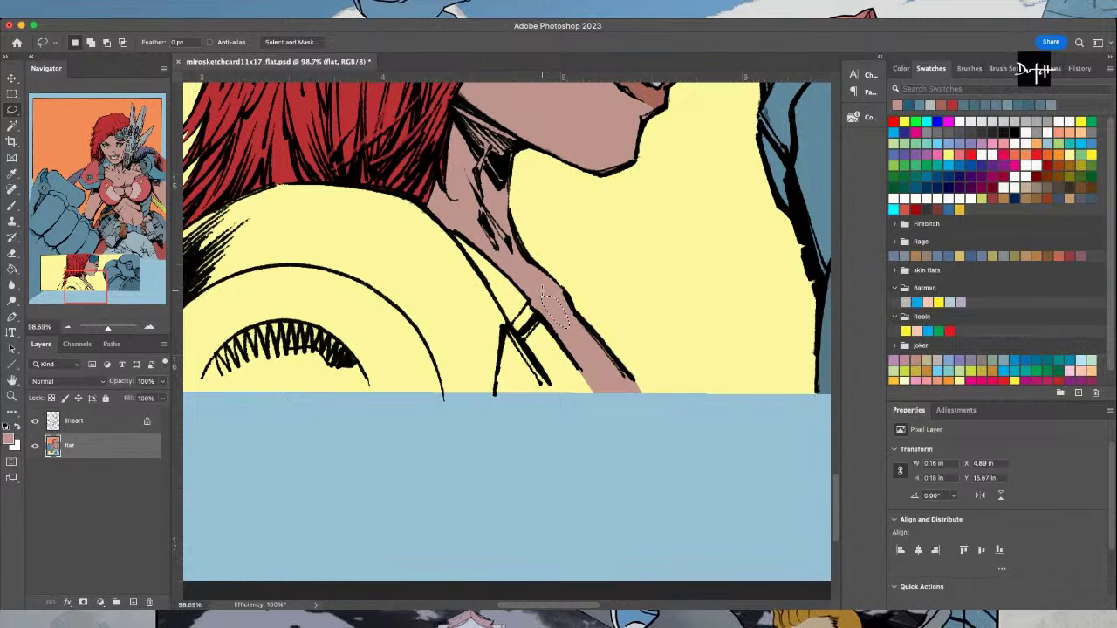
left_click(11, 270)
key("shift+g")
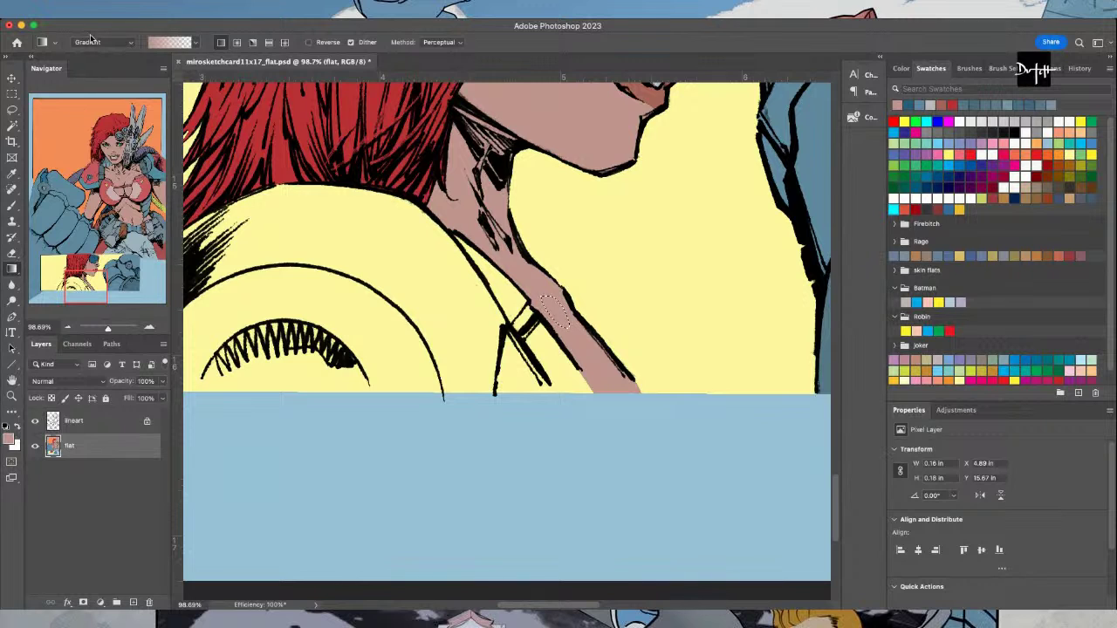
left_click_drag(582, 278, 561, 329)
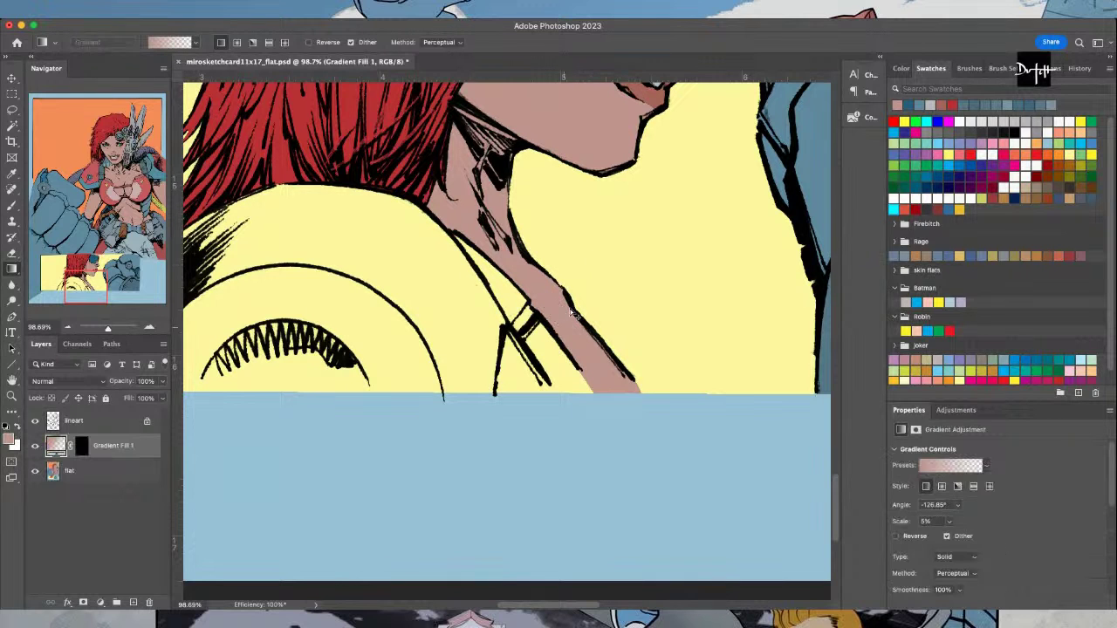
key("super+z")
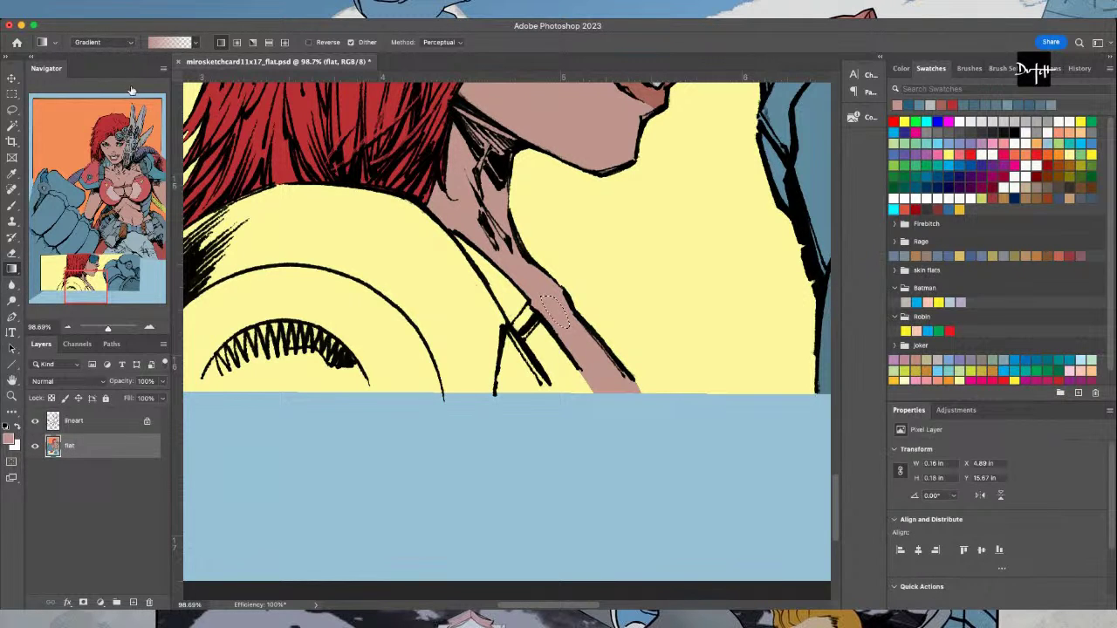
Try a radial gradient on the same skin patch, undo it, and switch the Gradient tool to Classic gradient
left_click(236, 42)
left_click_drag(585, 208, 598, 190)
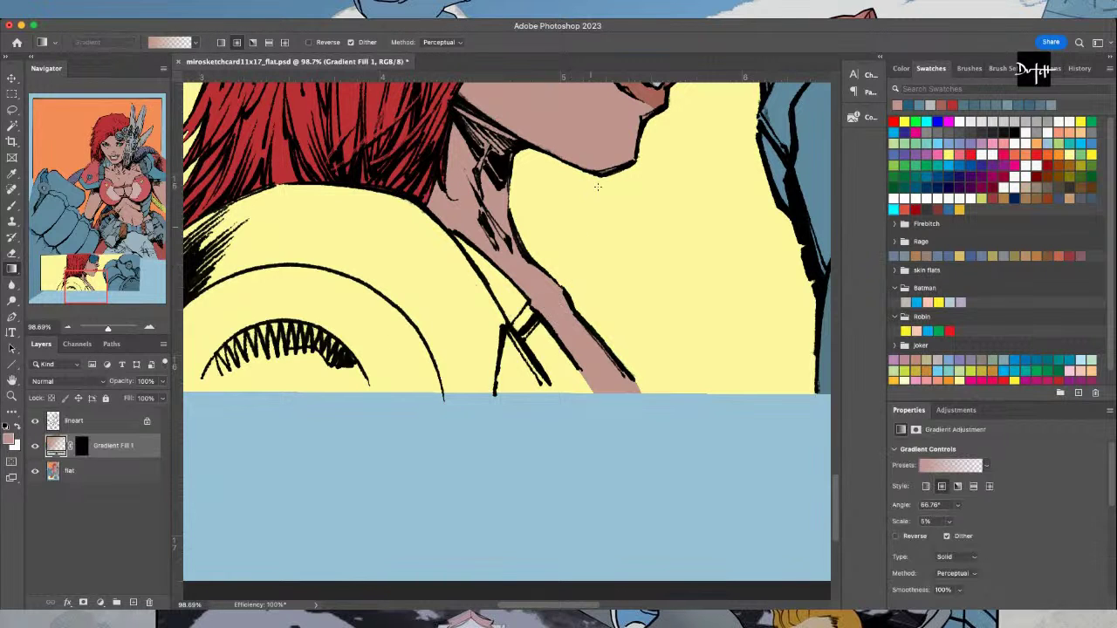
key("super+z")
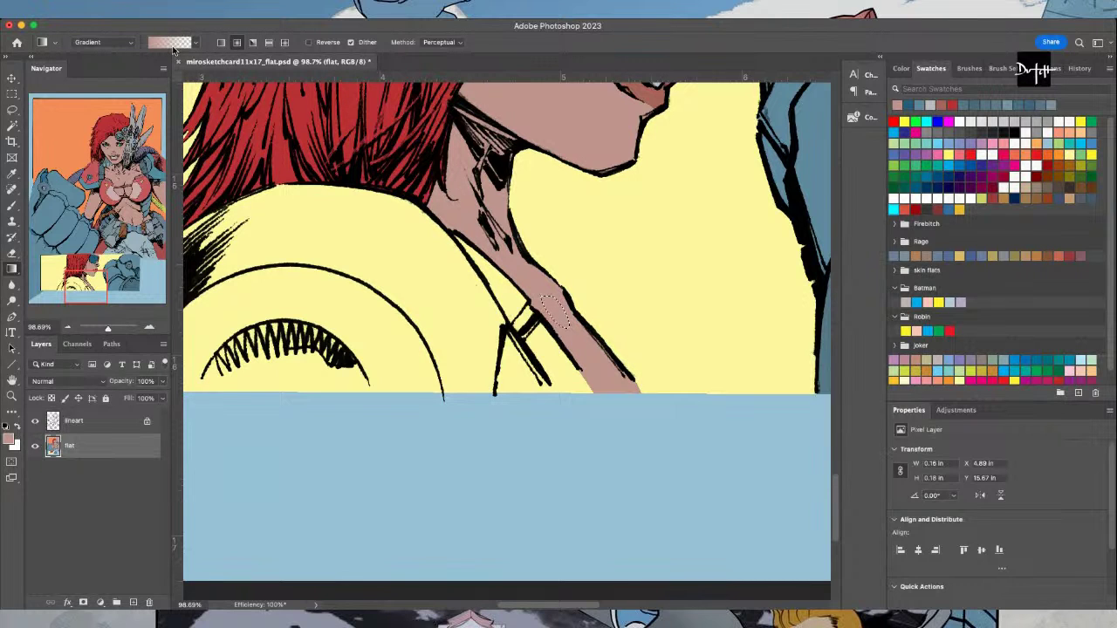
left_click(87, 42)
left_click(81, 58)
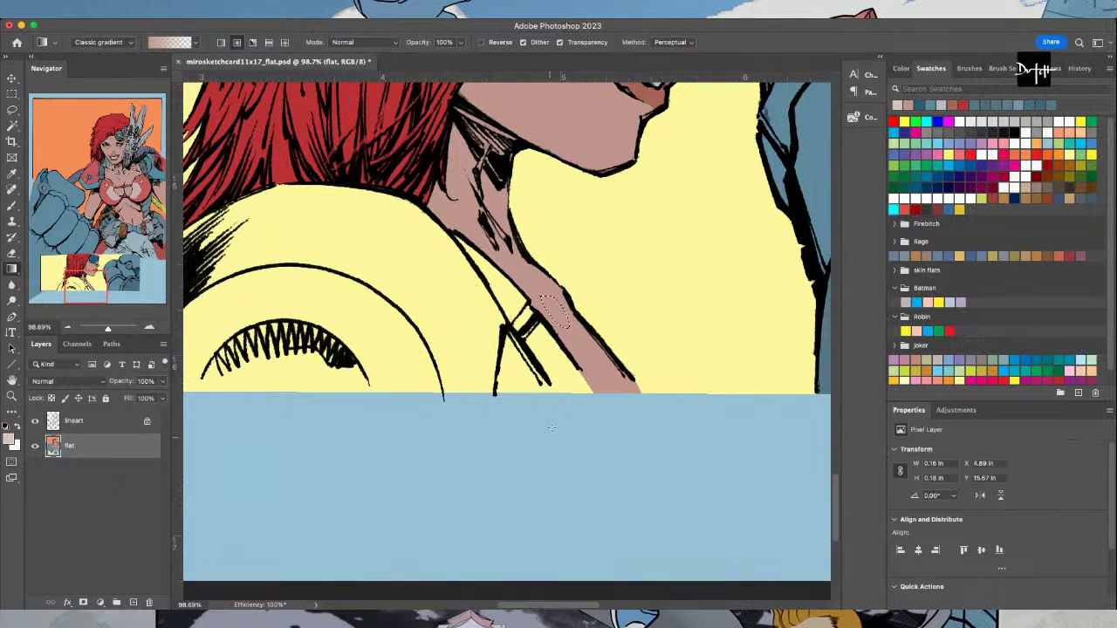
Revert the history to the last Paint Bucket fill before the gradient tests, and clear the selection
key("ctrl+d")
left_click(1076, 70)
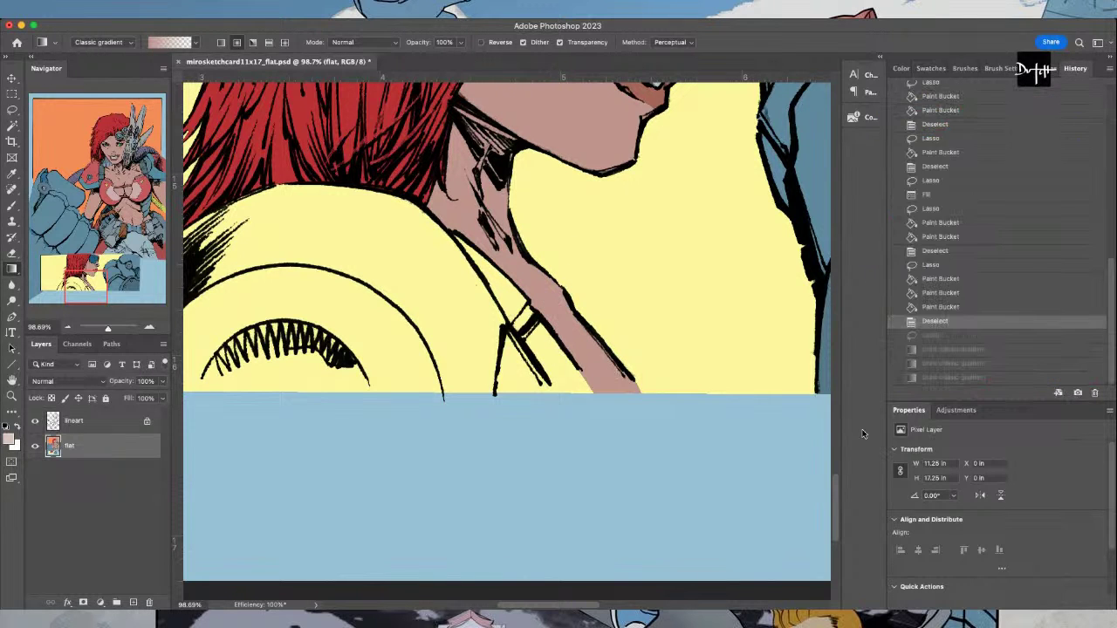
left_click(932, 307)
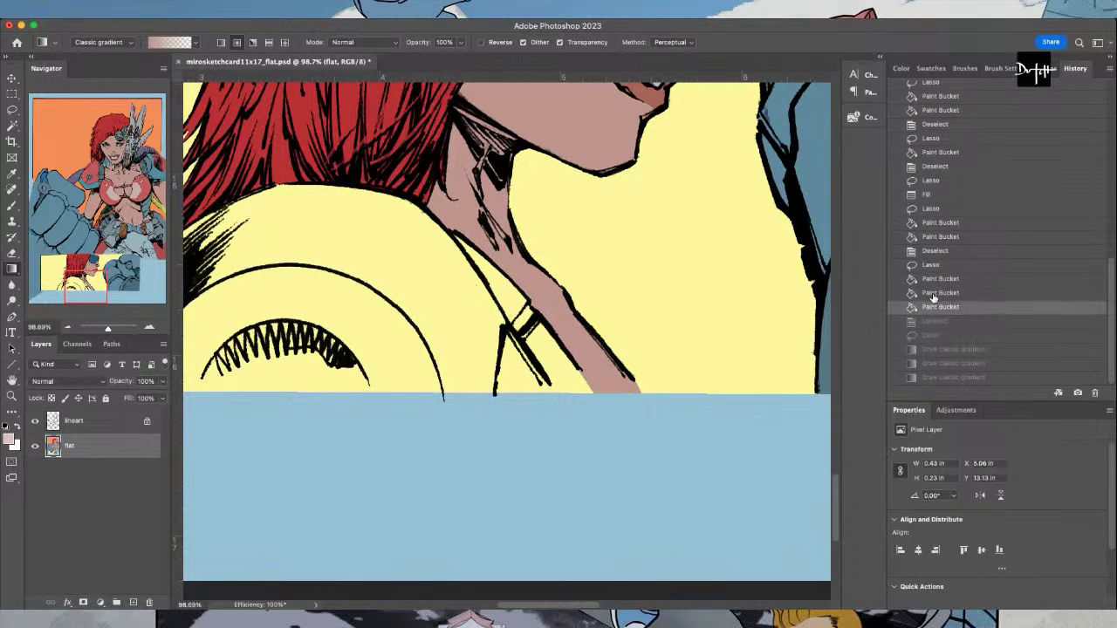
left_click(932, 292)
left_click_drag(836, 476, 836, 424)
left_click(932, 306)
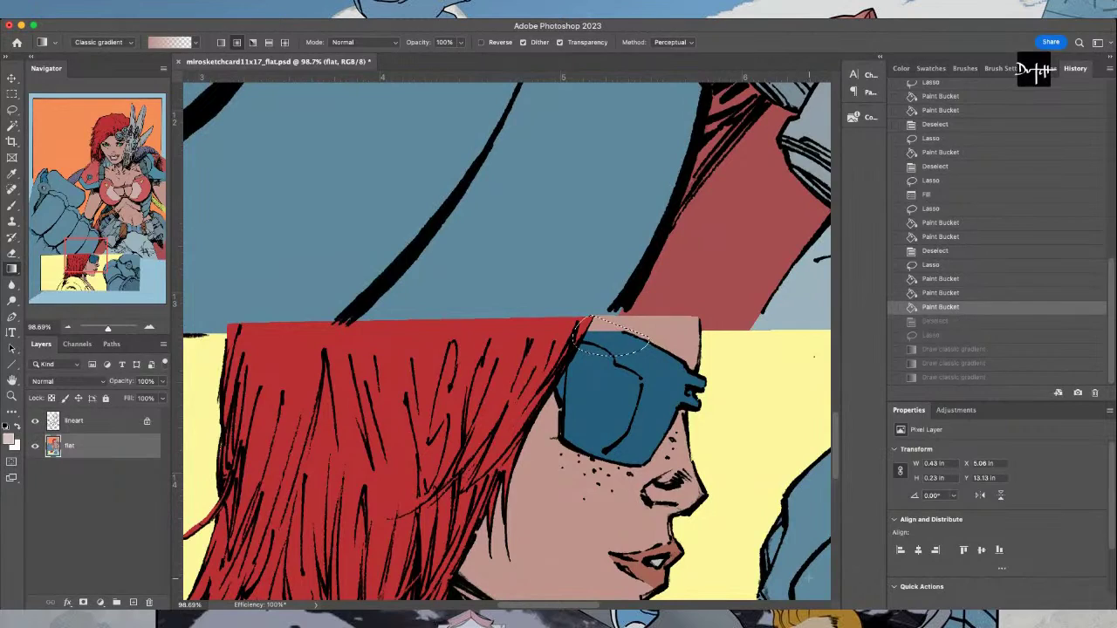
key("l")
key("ctrl+d")
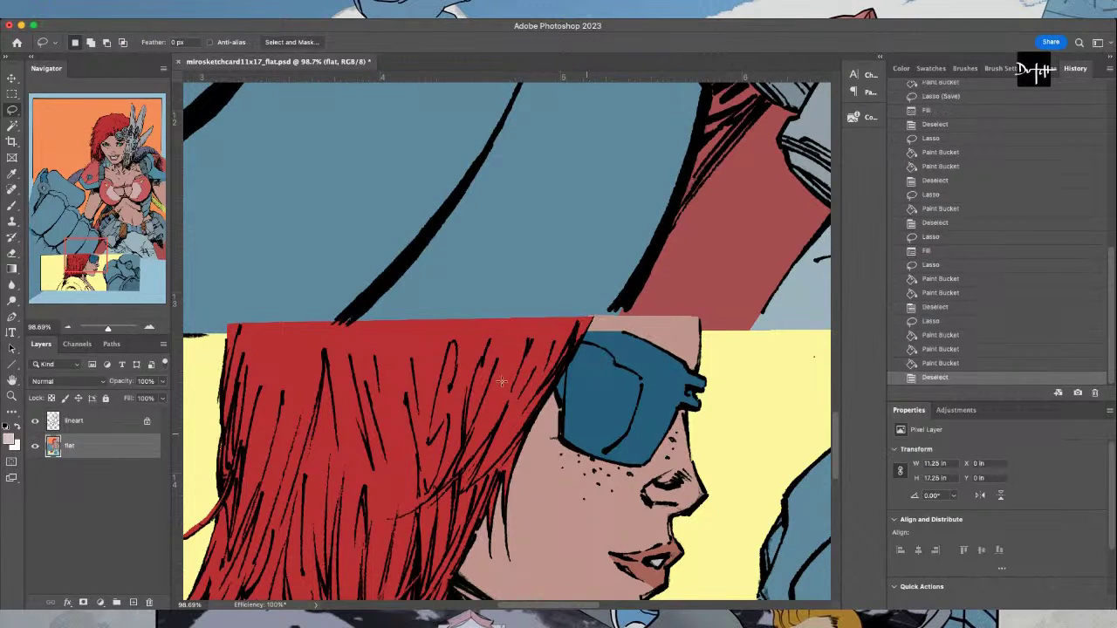
Examine the flat colours on the main figure's face, headgear, torso and belt at different magnifications
left_click(116, 155)
scroll(483, 471, "up", 3)
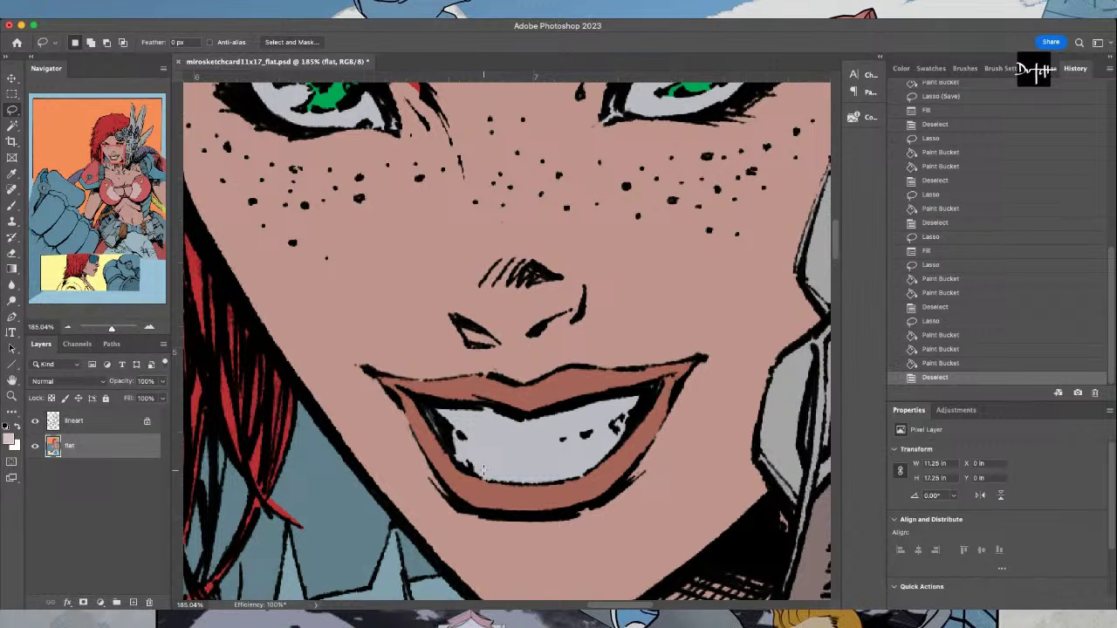
scroll(334, 422, "down", 5)
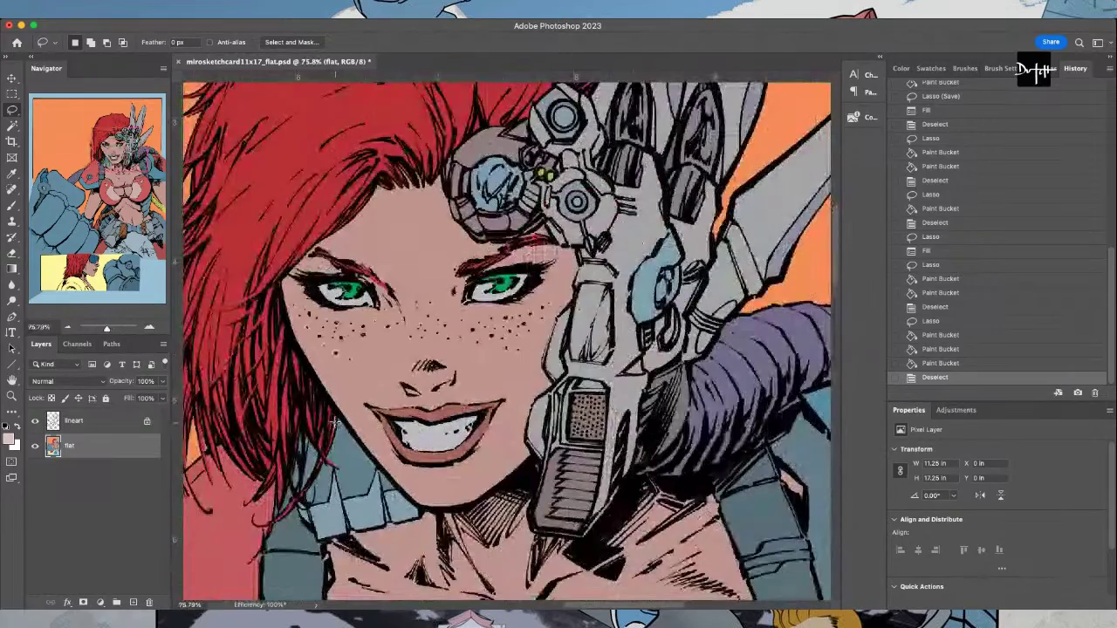
scroll(843, 352, "down", 5)
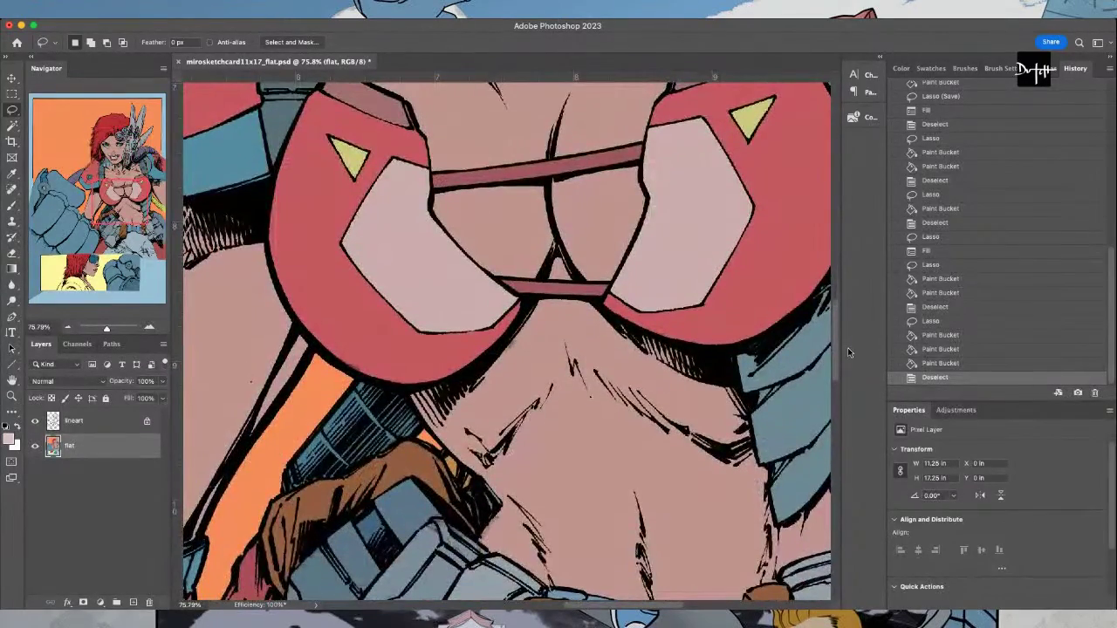
scroll(581, 491, "down", 3)
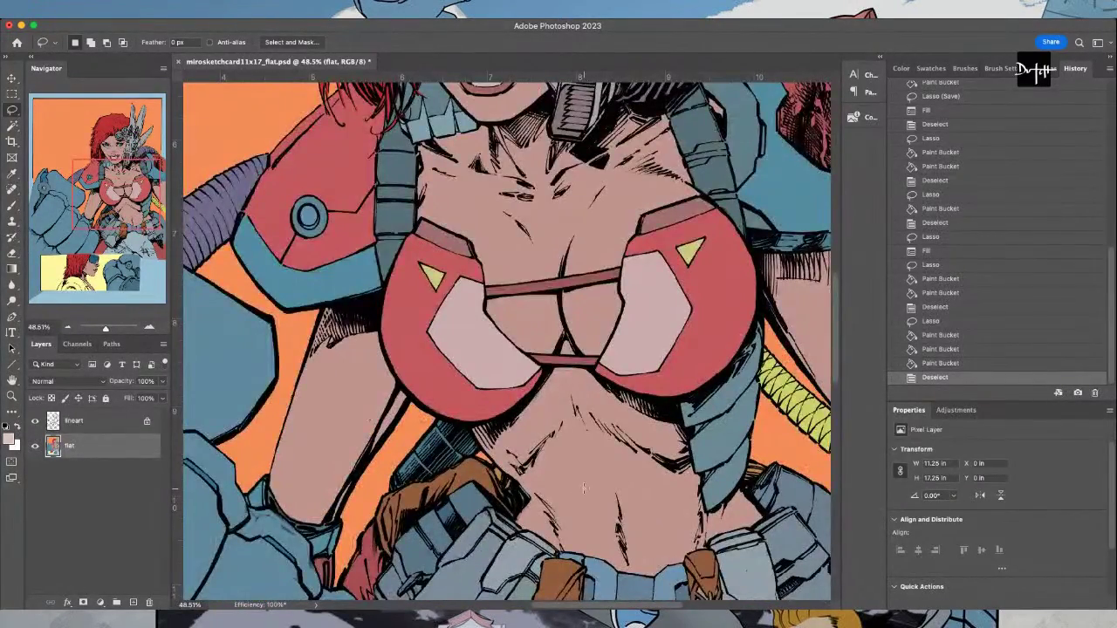
scroll(584, 490, "down", 2)
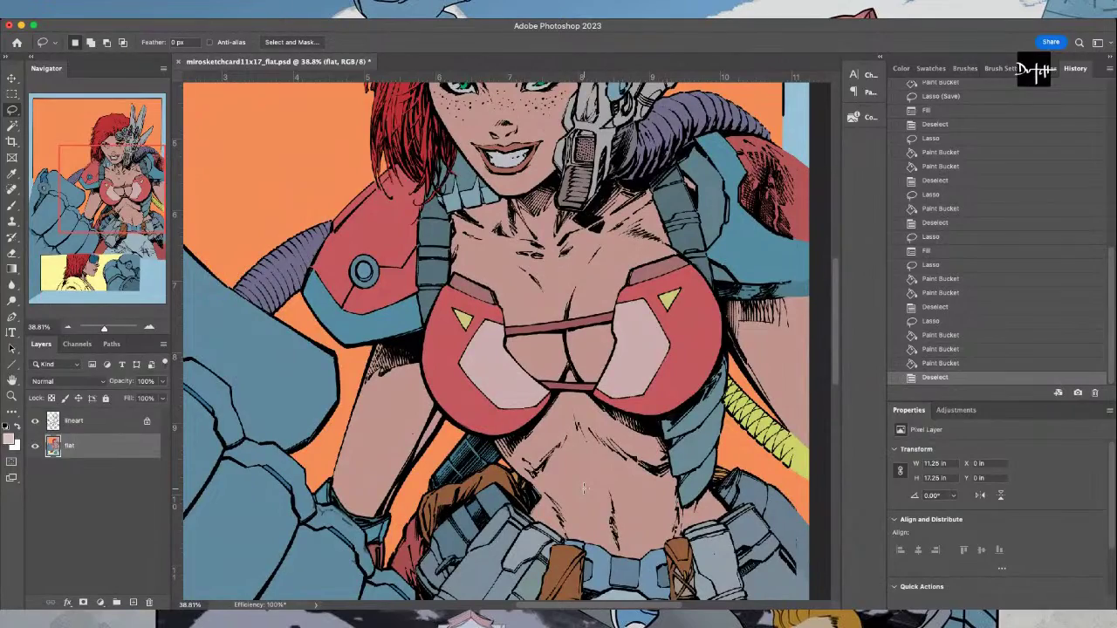
scroll(584, 489, "down", 1)
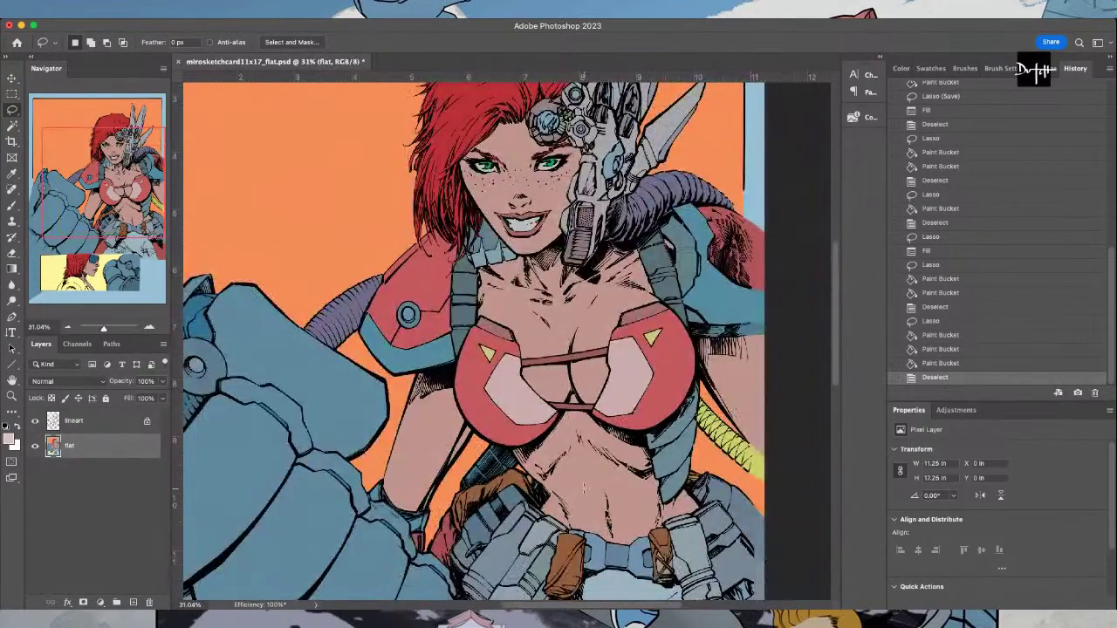
scroll(584, 489, "up", 1)
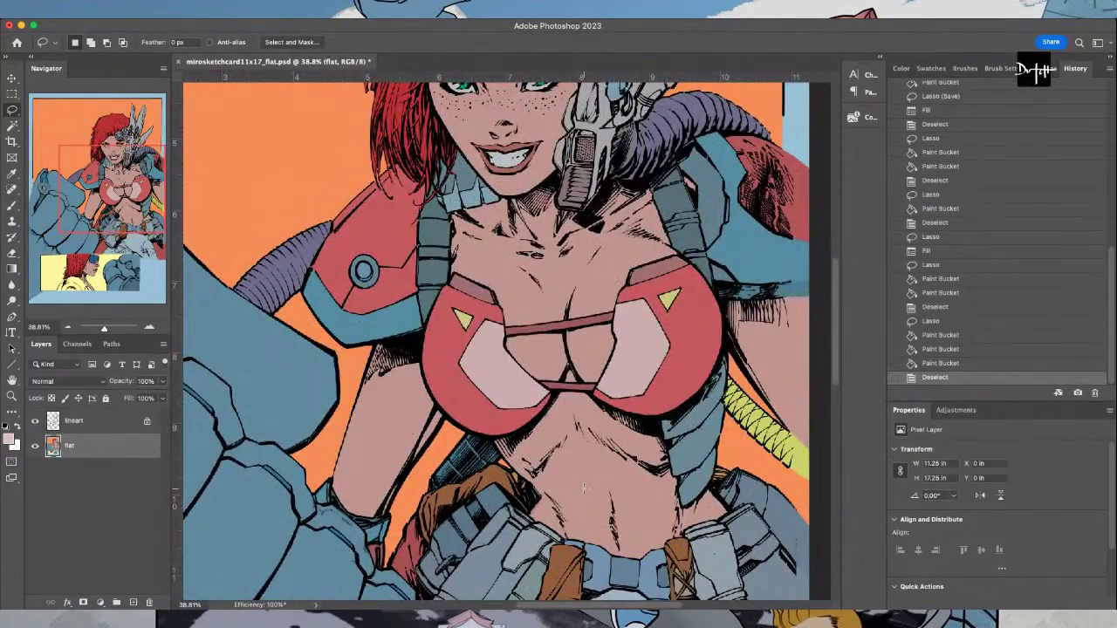
Fill the inset woman's shoulder and jacket area with the red sampled from the main figure's armour, and clear the selection
left_click_drag(835, 365, 845, 413)
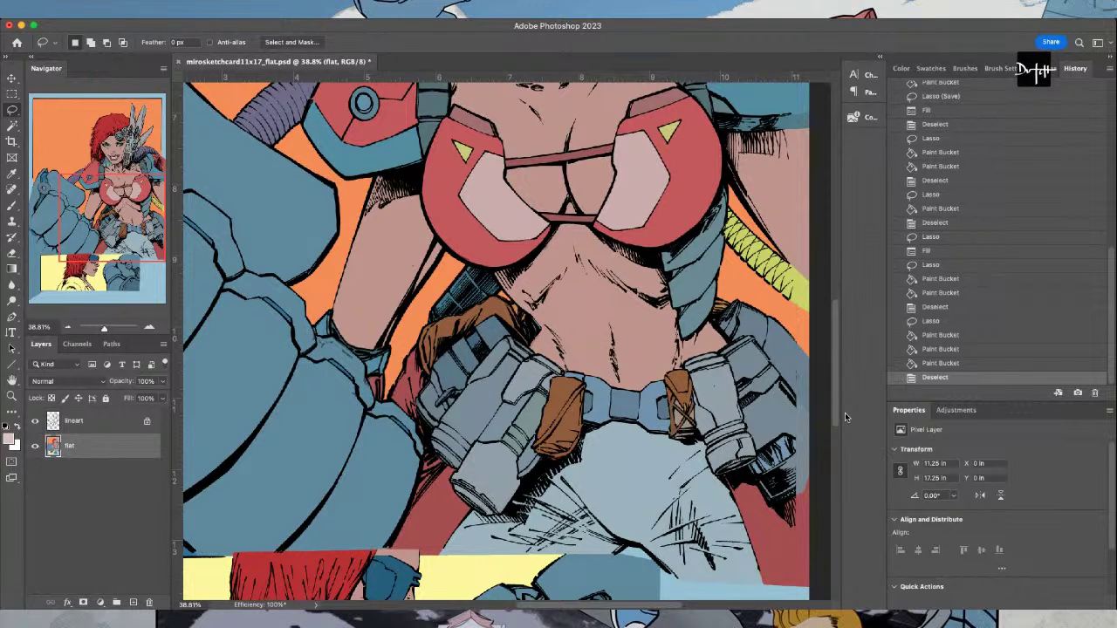
scroll(845, 412, "down", 6)
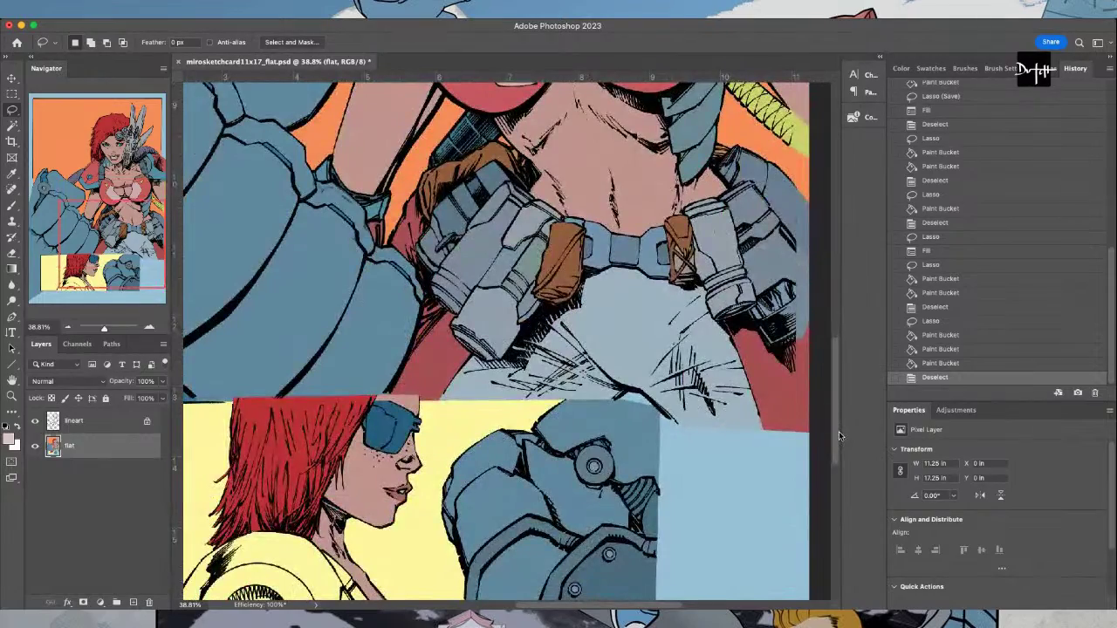
scroll(838, 431, "down", 2)
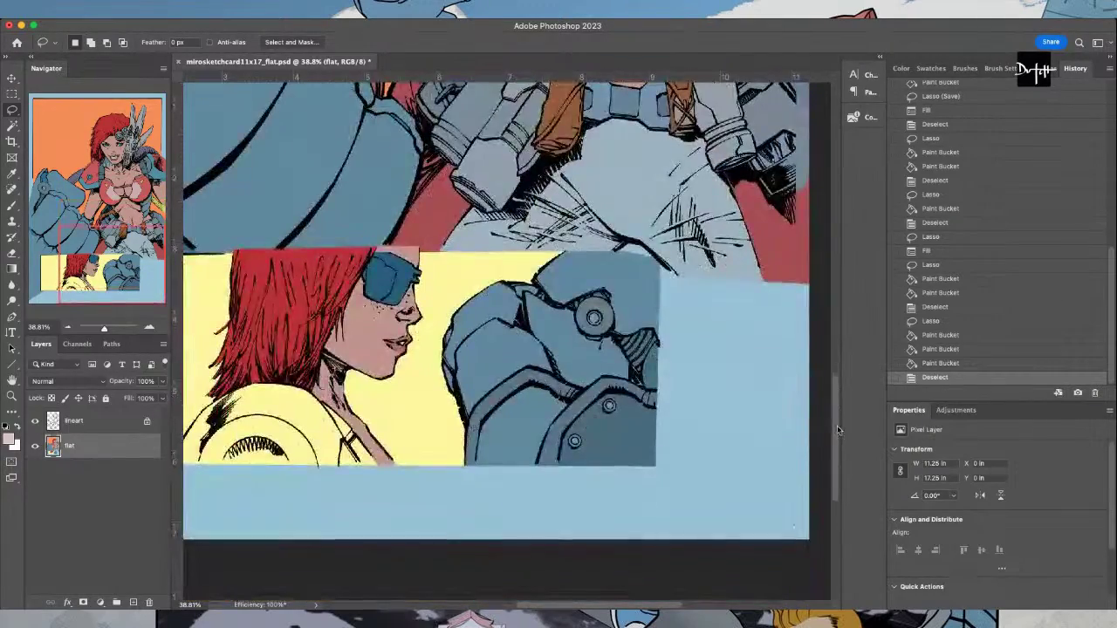
scroll(840, 401, "up", 15)
key("i")
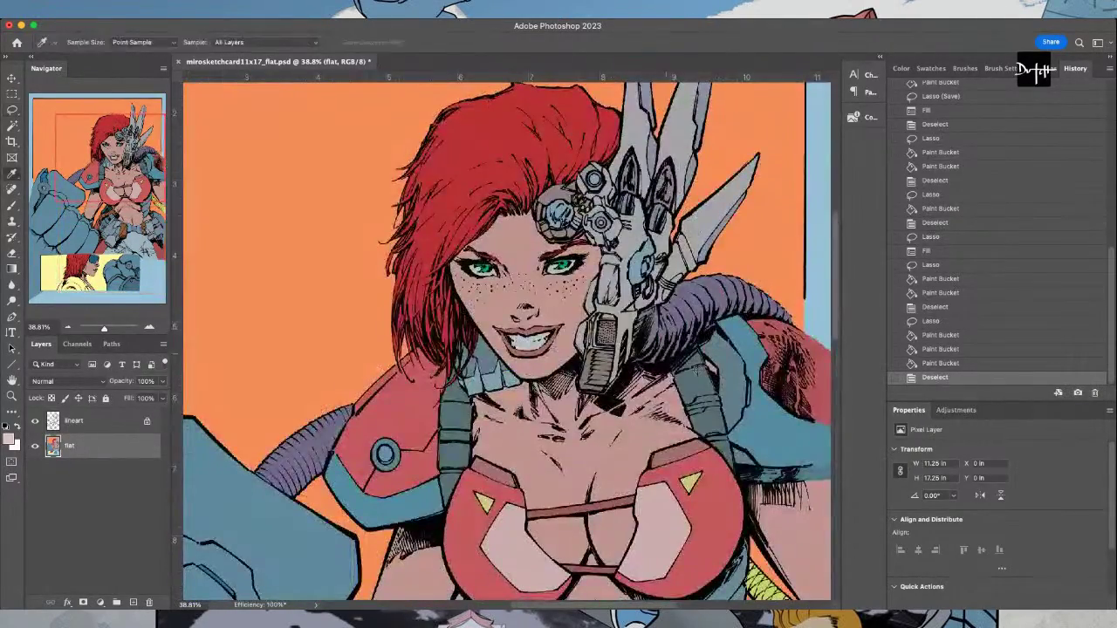
left_click(811, 398)
left_click(83, 291)
key("l")
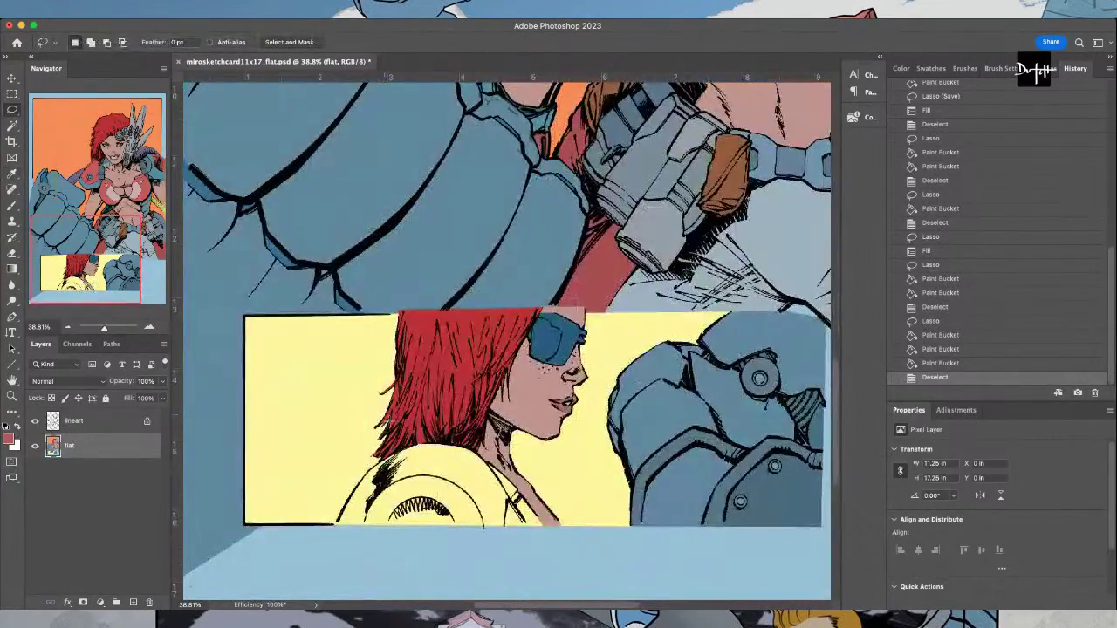
scroll(423, 471, "up", 5)
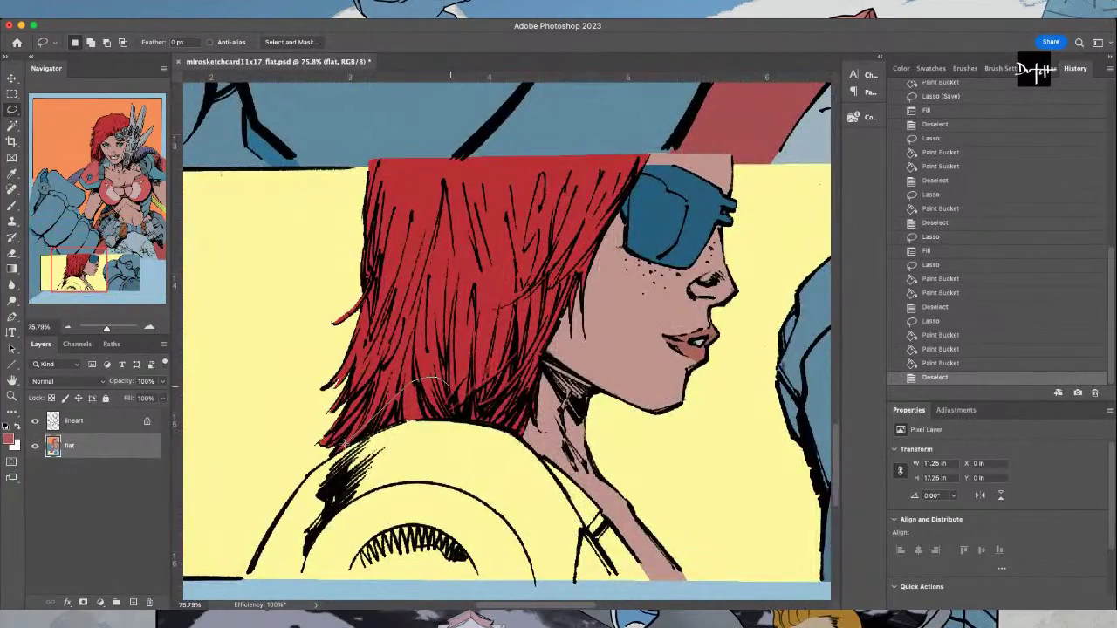
mouse_move(313, 467)
left_mouse_down()
mouse_move(324, 463)
mouse_move(257, 553)
mouse_move(246, 584)
mouse_move(261, 602)
mouse_move(625, 595)
mouse_move(642, 536)
mouse_move(537, 421)
mouse_move(427, 380)
left_mouse_up()
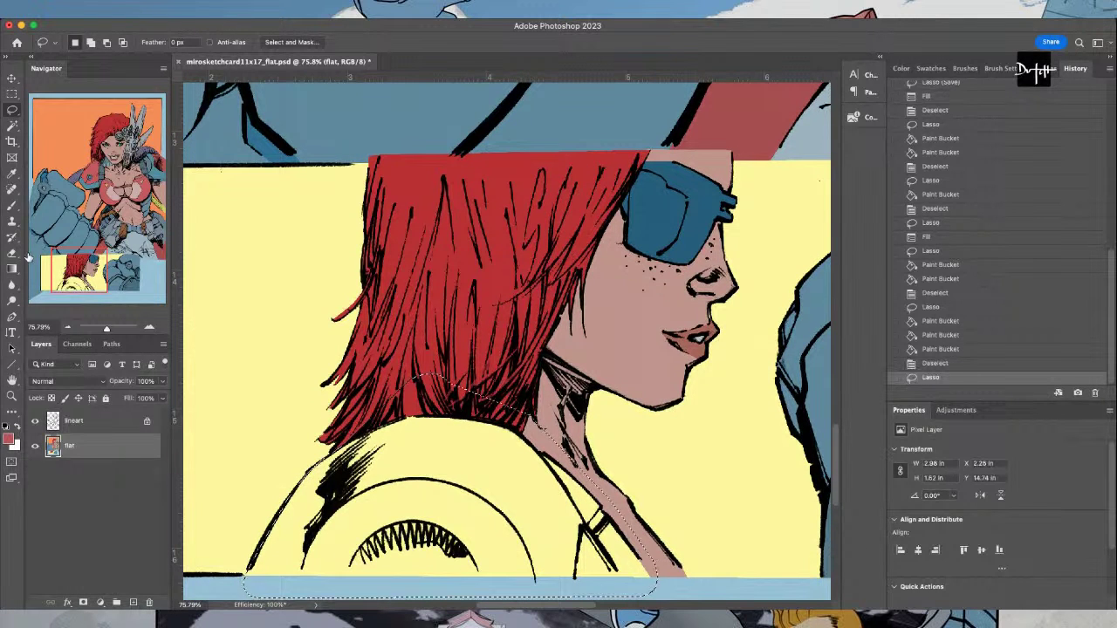
key("g")
key("shift+g")
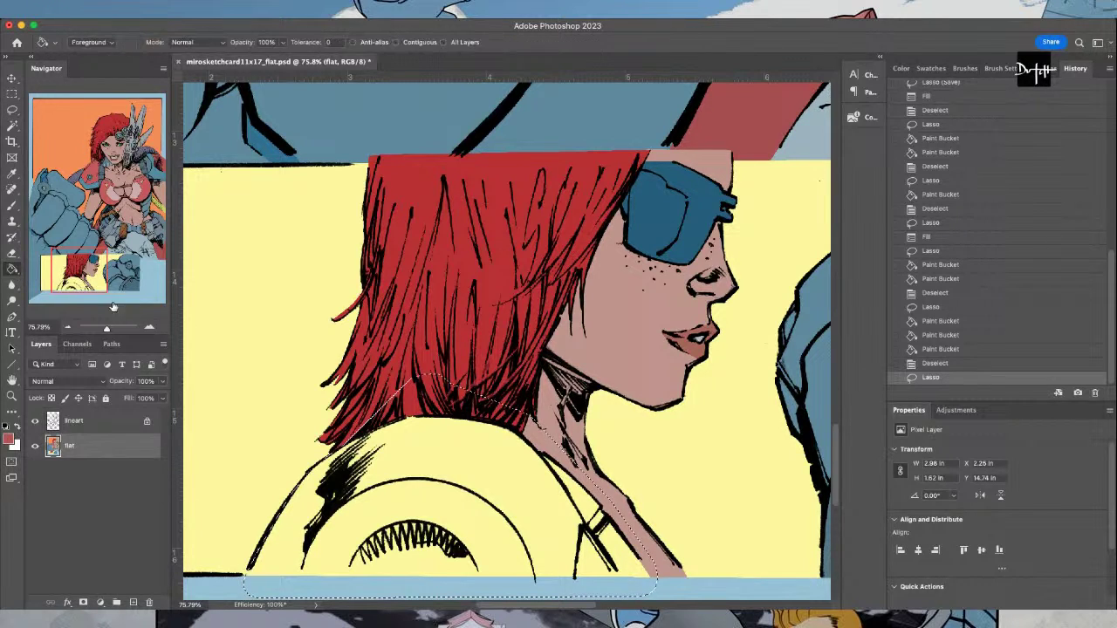
left_click(338, 540)
key("l")
key("ctrl+d")
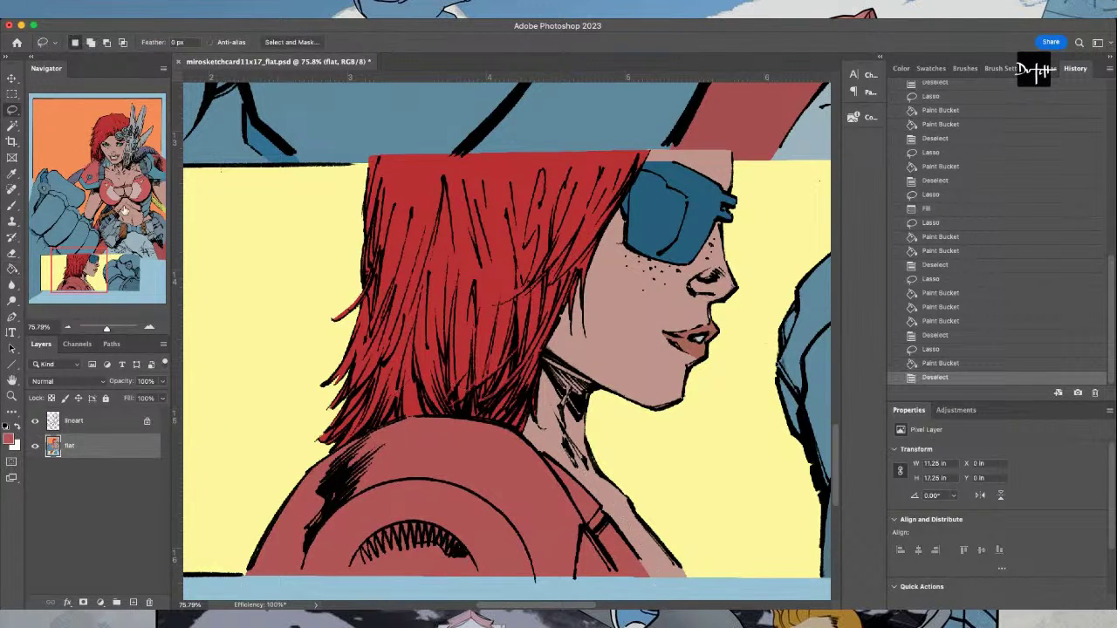
Fill the inset woman's collar strap along the neckline with the grey-teal sampled from the main figure's straps
left_click(145, 169)
key("i")
left_click(86, 295)
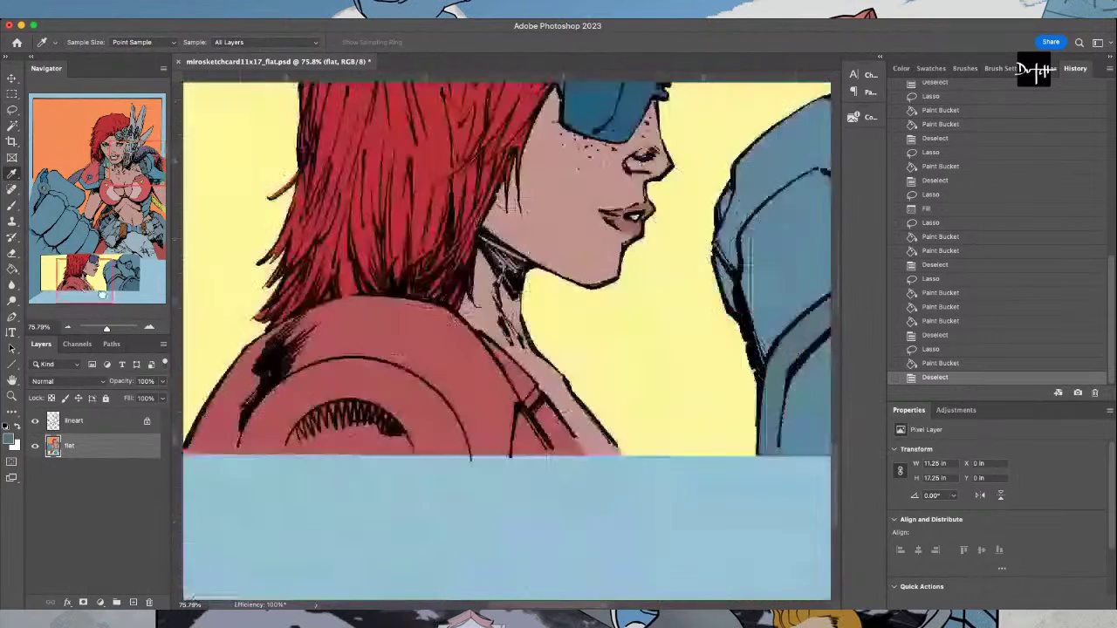
key("l")
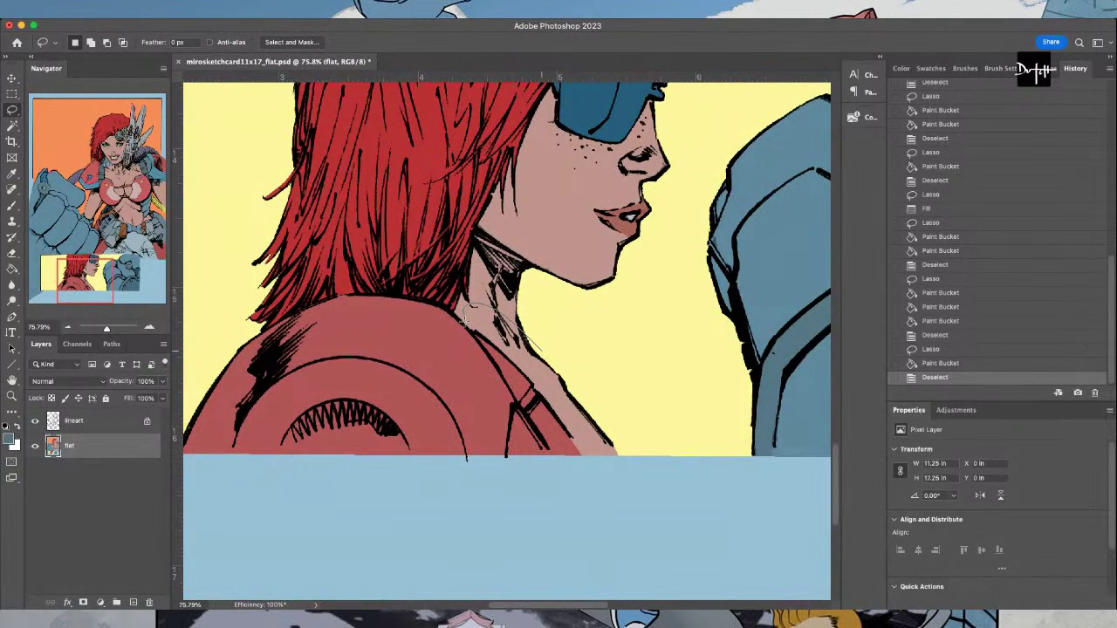
mouse_move(464, 314)
left_mouse_down()
mouse_move(580, 484)
mouse_move(602, 428)
left_mouse_up()
left_click(11, 269)
left_click(576, 410)
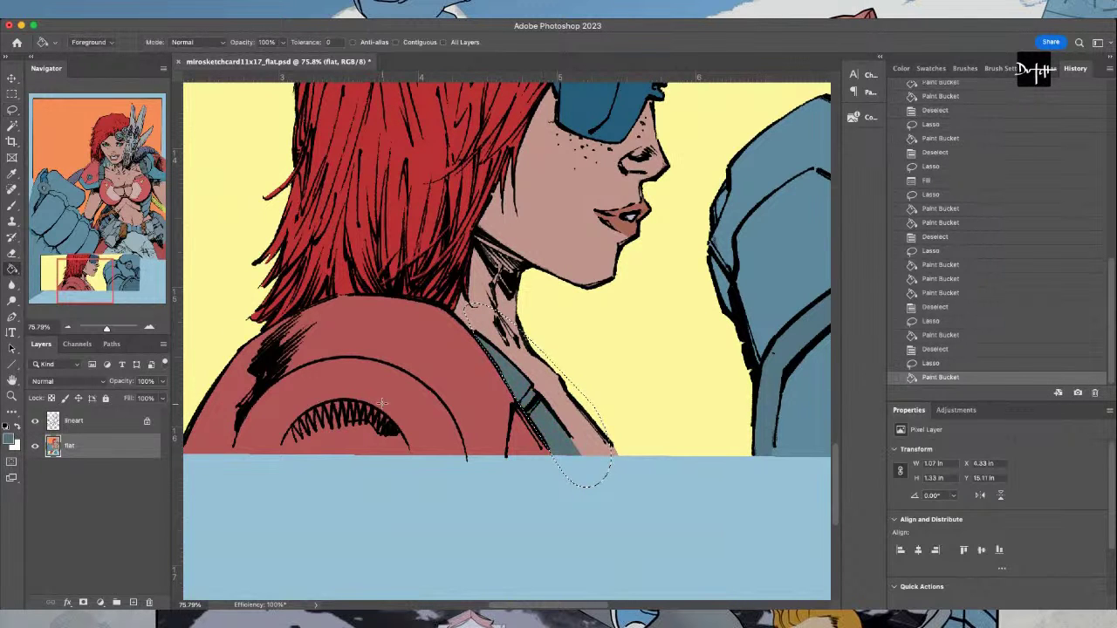
Recolour the inset woman's outer shoulder armour around the round pad with the main figure's armour blue, and clear the selection
left_click(144, 162)
key("i")
left_click(687, 478)
left_click(80, 281)
key("l")
mouse_move(531, 500)
left_mouse_down()
mouse_move(511, 445)
mouse_move(485, 422)
mouse_move(425, 398)
mouse_move(385, 402)
mouse_move(345, 415)
mouse_move(314, 445)
mouse_move(278, 535)
mouse_move(387, 272)
mouse_move(553, 548)
mouse_move(534, 511)
left_mouse_up()
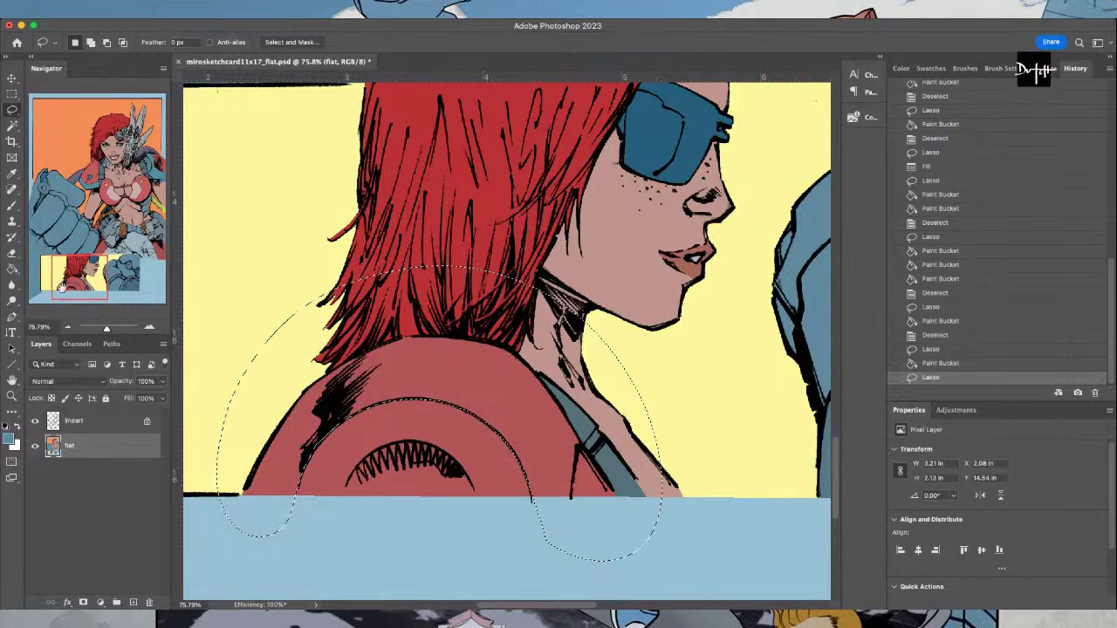
key("g")
left_click(515, 432)
key("l")
key("ctrl+d")
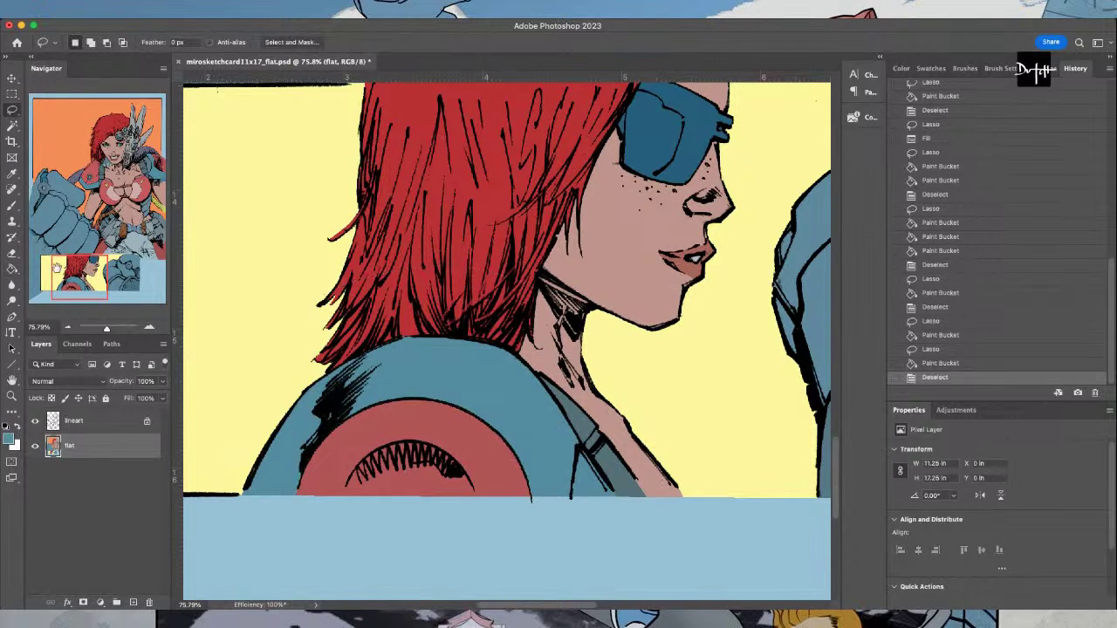
Fill the tiny patch above the inset woman's hairline with the blue of the large glove, and clear the selection
scroll(375, 491, "up", 3)
scroll(258, 401, "up", 2)
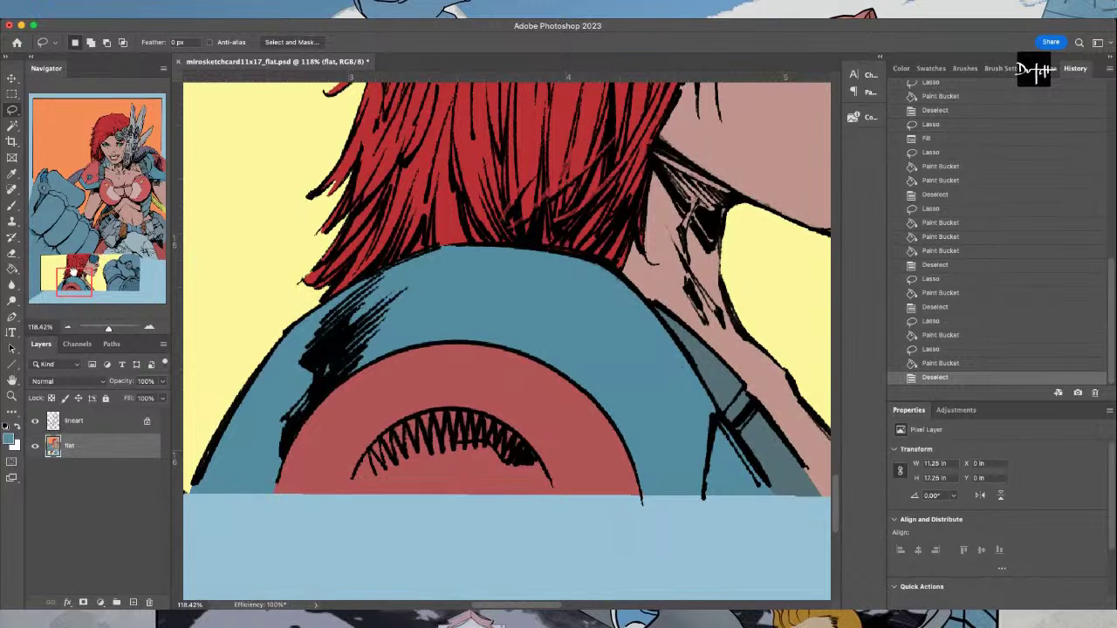
left_click_drag(70, 272, 80, 240)
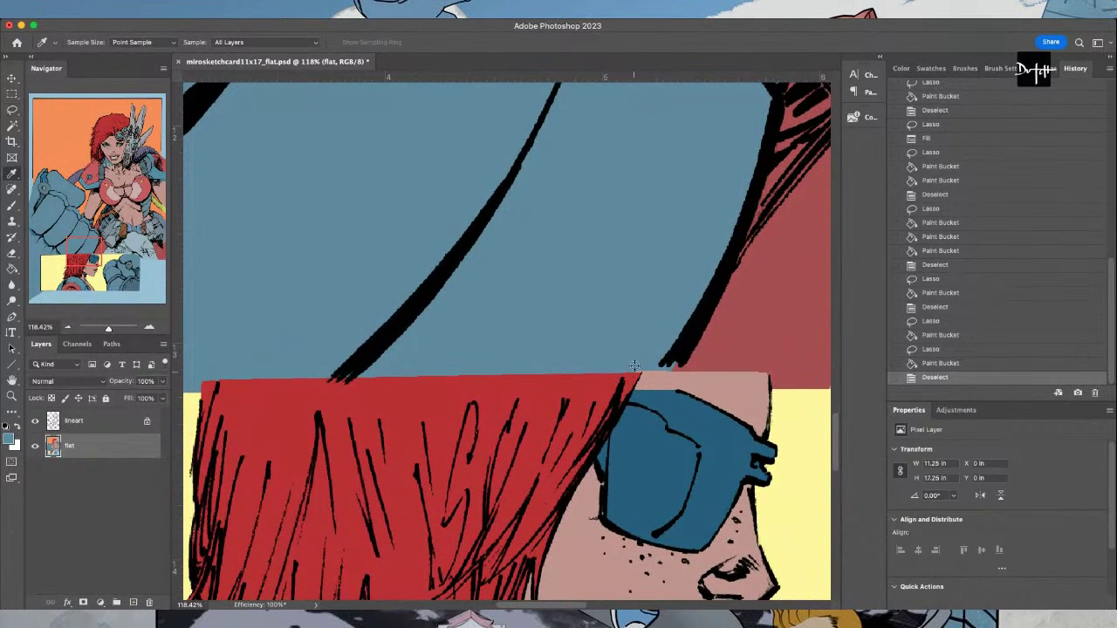
left_click_drag(632, 359, 637, 367)
key("g")
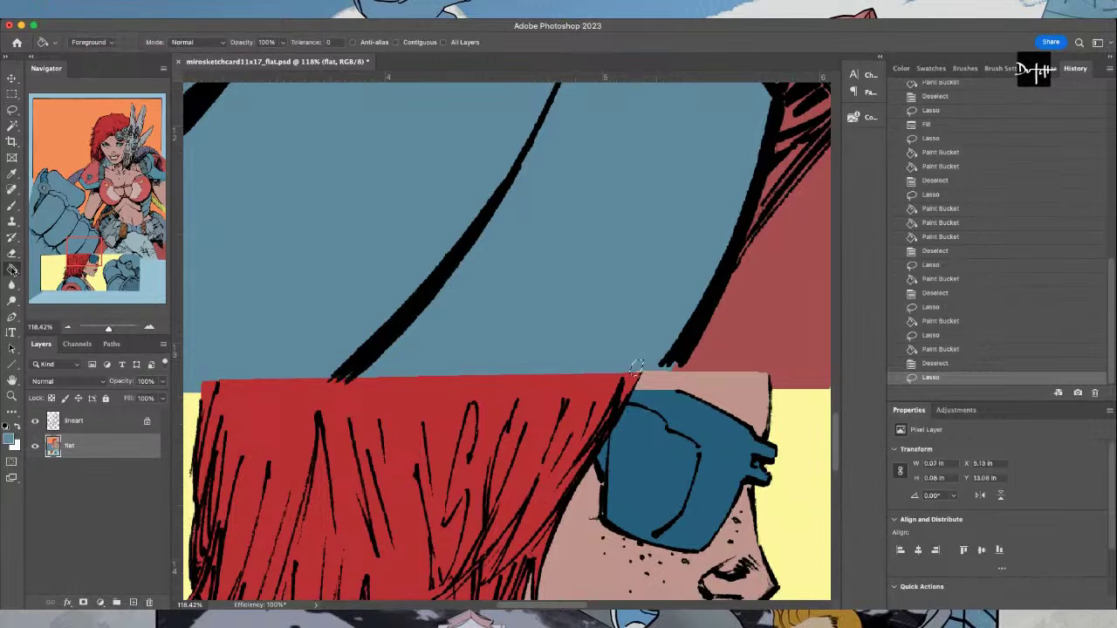
left_click(635, 369)
key("l")
key("super+d")
Fill the small gap between the main figure's wrapped side strap and the yellow-green cable with the strap's teal
left_click_drag(83, 263, 121, 273)
left_click_drag(121, 273, 158, 208)
key("i")
key("l")
left_click_drag(549, 349, 545, 356)
key("alt+BackSpace")
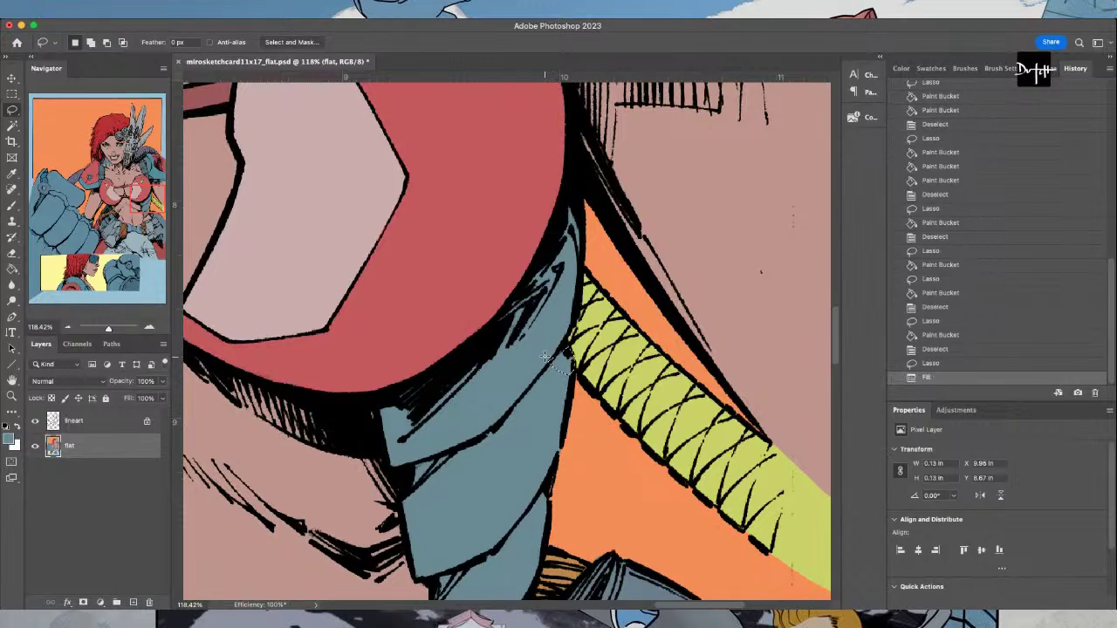
Fill the base of the headgear's lowest fin with a sampled purple-grey, and clear the selection
left_click_drag(129, 202, 126, 143)
key("i")
left_click(504, 304)
left_click(455, 382)
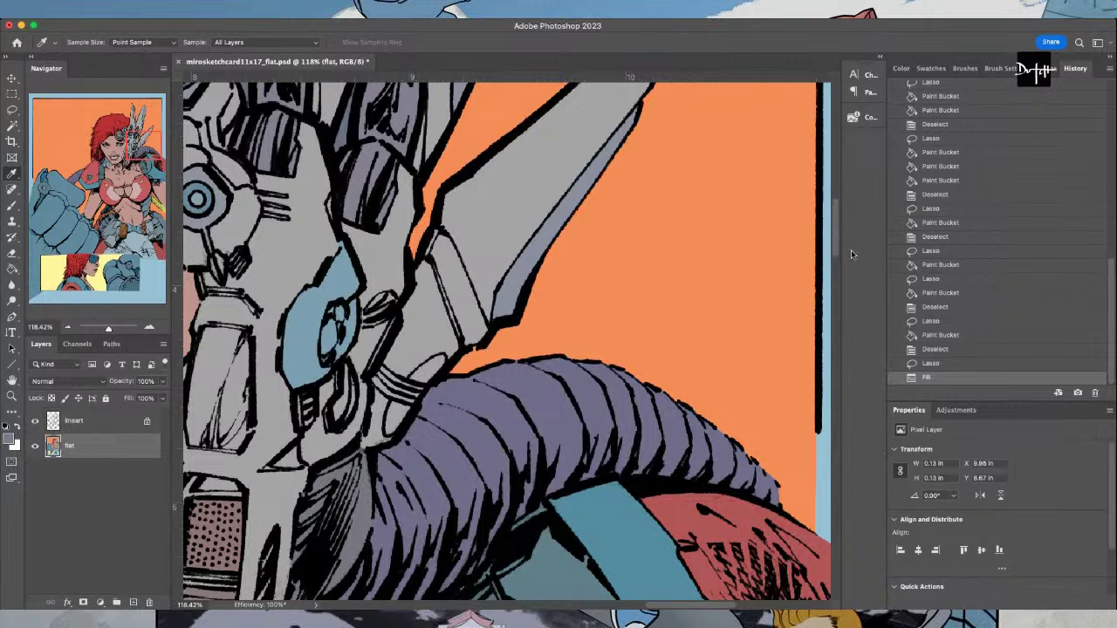
key("l")
mouse_move(408, 258)
left_mouse_down()
mouse_move(367, 372)
mouse_move(357, 466)
mouse_move(457, 434)
mouse_move(469, 358)
mouse_move(483, 356)
mouse_move(449, 352)
mouse_move(464, 348)
mouse_move(419, 259)
left_mouse_up()
key("g")
left_click(421, 305)
key("i")
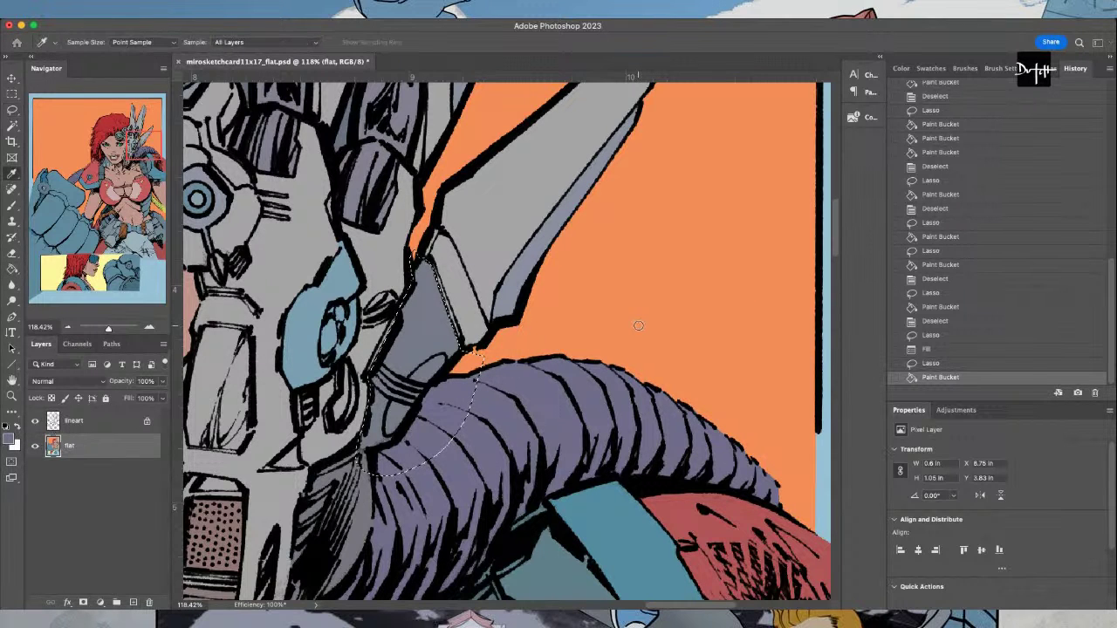
key("l")
key("super+d")
Fill the narrow banded ring at the base of the headgear's lowest fin with the same purple-grey
mouse_move(381, 355)
left_mouse_down()
mouse_move(427, 387)
mouse_move(414, 405)
mouse_move(376, 393)
mouse_move(353, 351)
left_mouse_up()
left_click(13, 269)
left_click(424, 378)
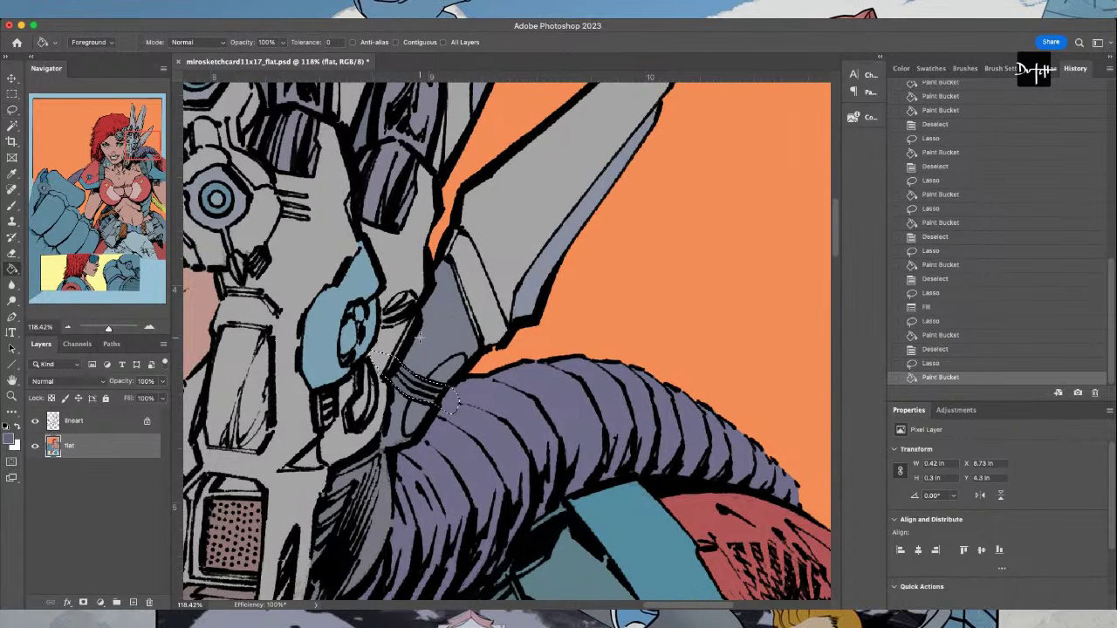
key("l")
scroll(361, 576, "down", 2)
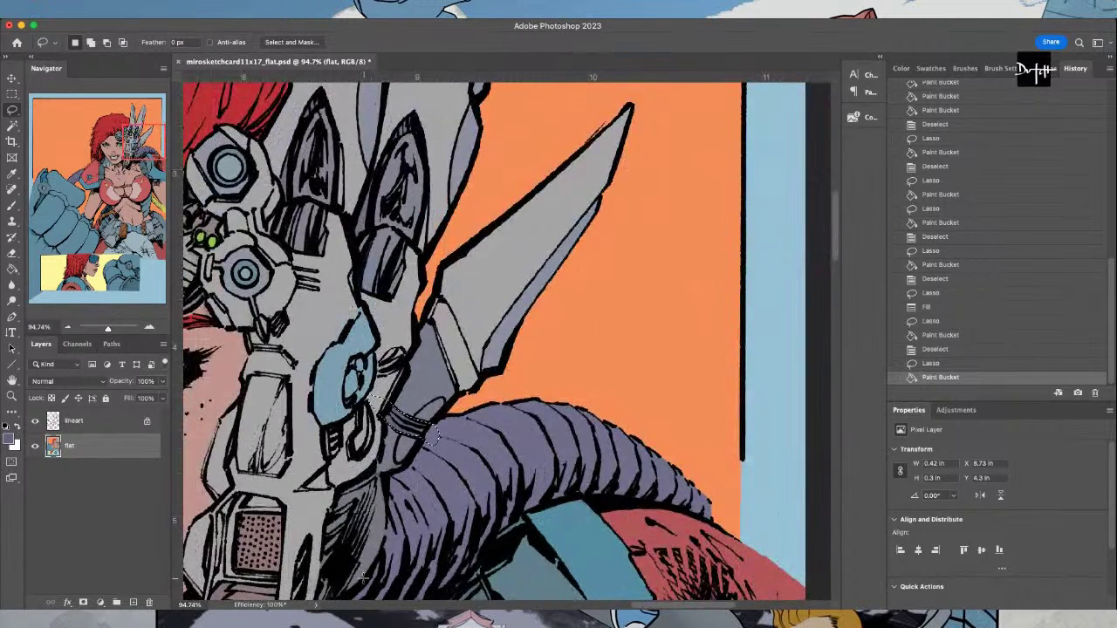
Fill the small slot beside the headgear's blue side disc and the curved hook beneath it with a sampled purple-grey
key("i")
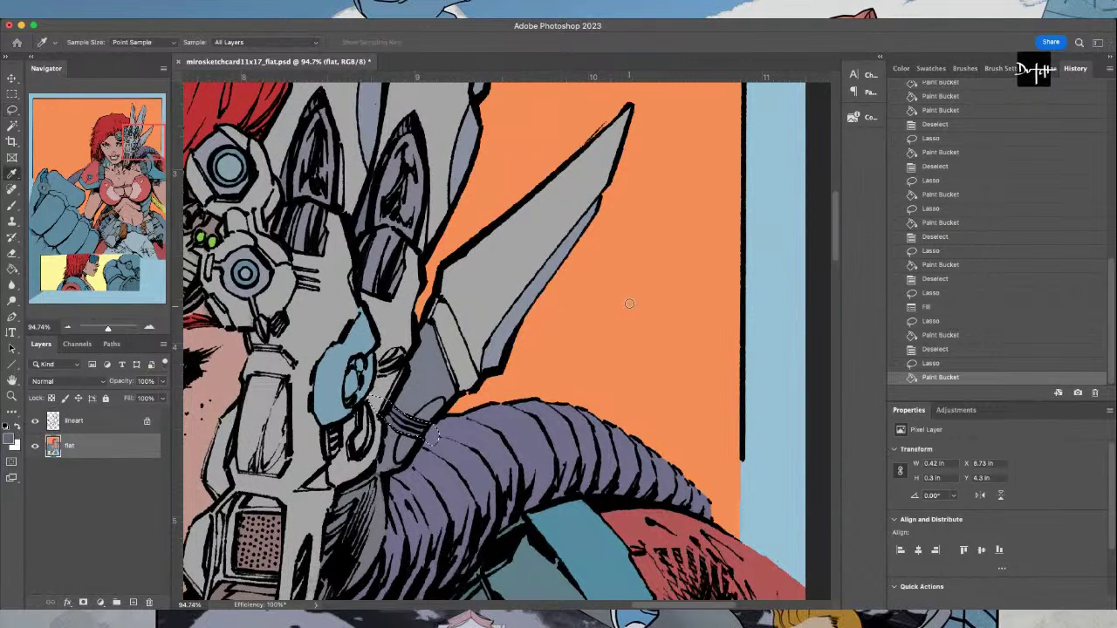
key("l")
scroll(366, 391, "up", 1)
scroll(402, 354, "up", 1)
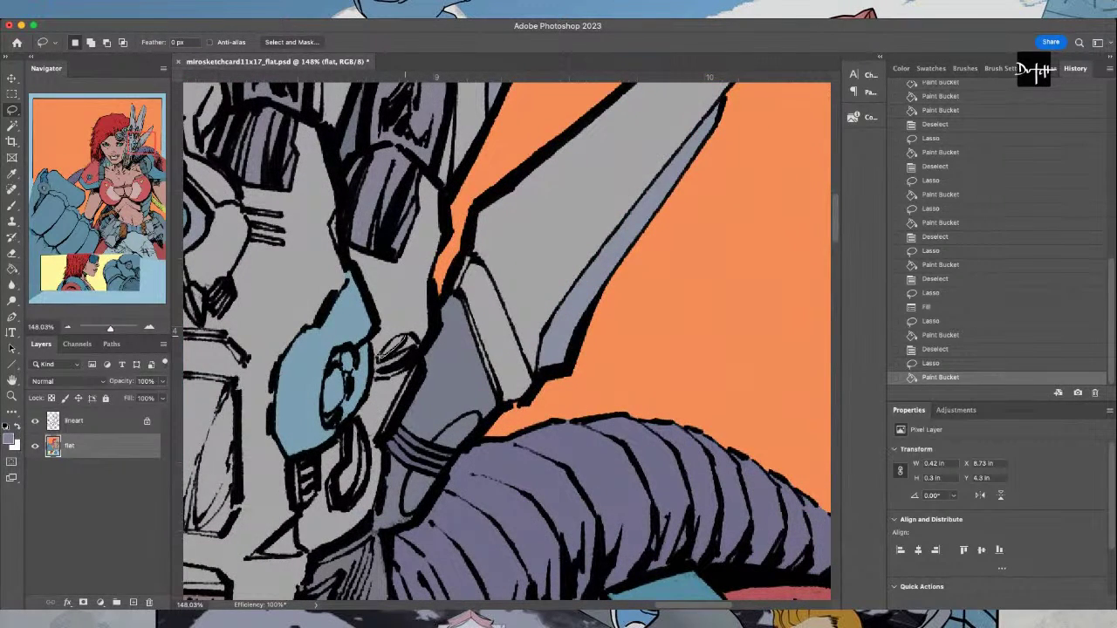
left_click_drag(407, 331, 404, 335)
key("alt+BackSpace")
mouse_move(349, 427)
left_mouse_down()
mouse_move(333, 486)
mouse_move(340, 499)
mouse_move(358, 479)
mouse_move(351, 417)
left_mouse_up()
key("alt+BackSpace")
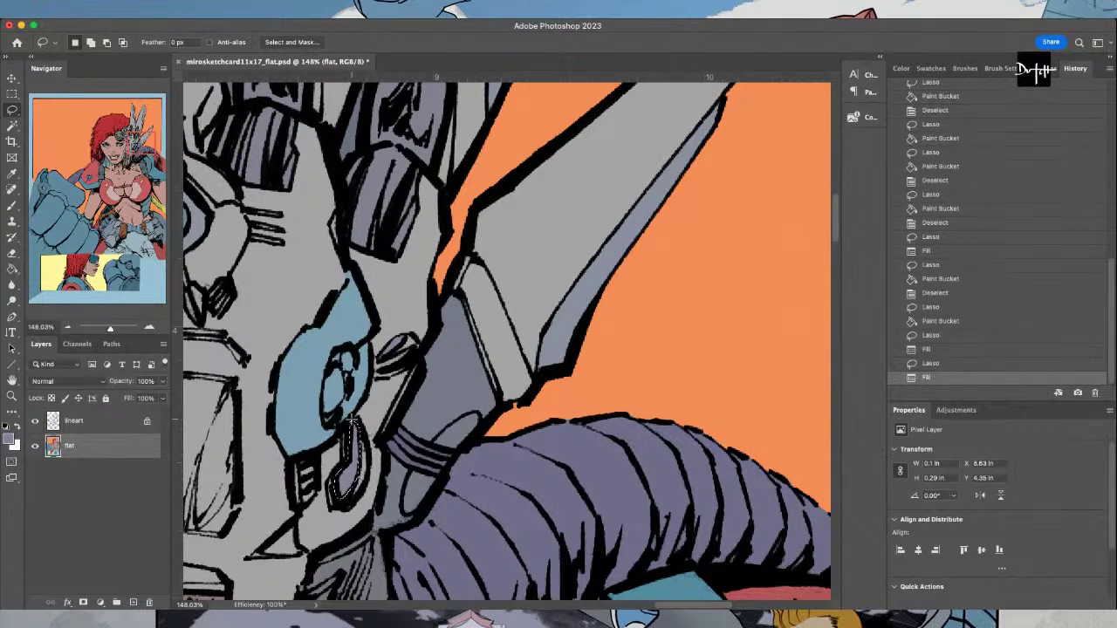
Fill the core of the headgear's blue side disc with yellow, and clear the selection
scroll(351, 418, "down", 3)
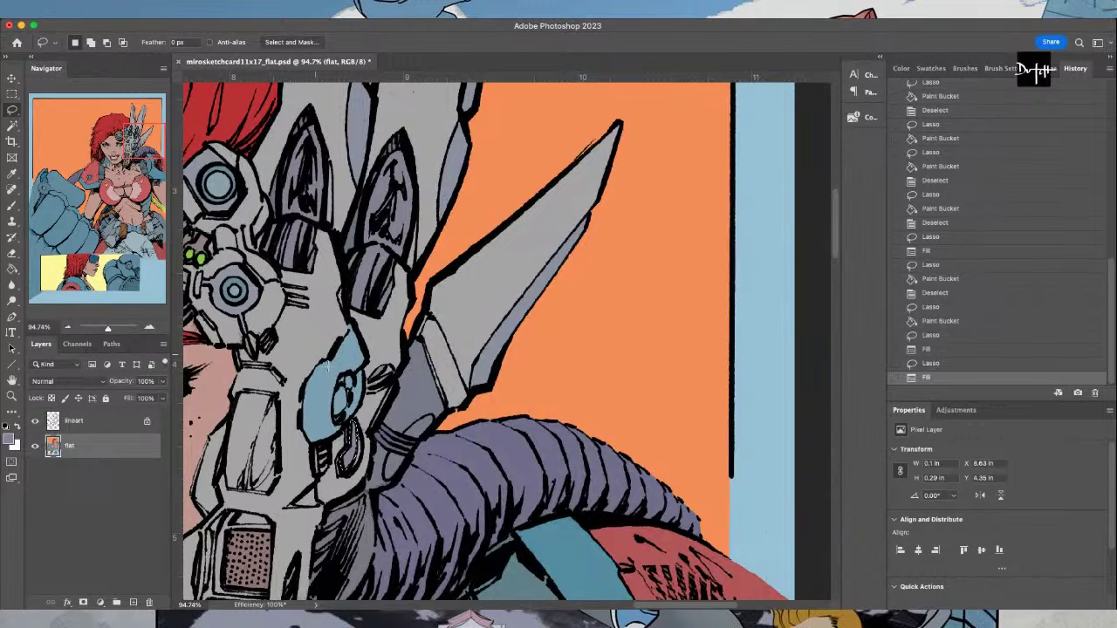
key("i")
left_click(336, 397)
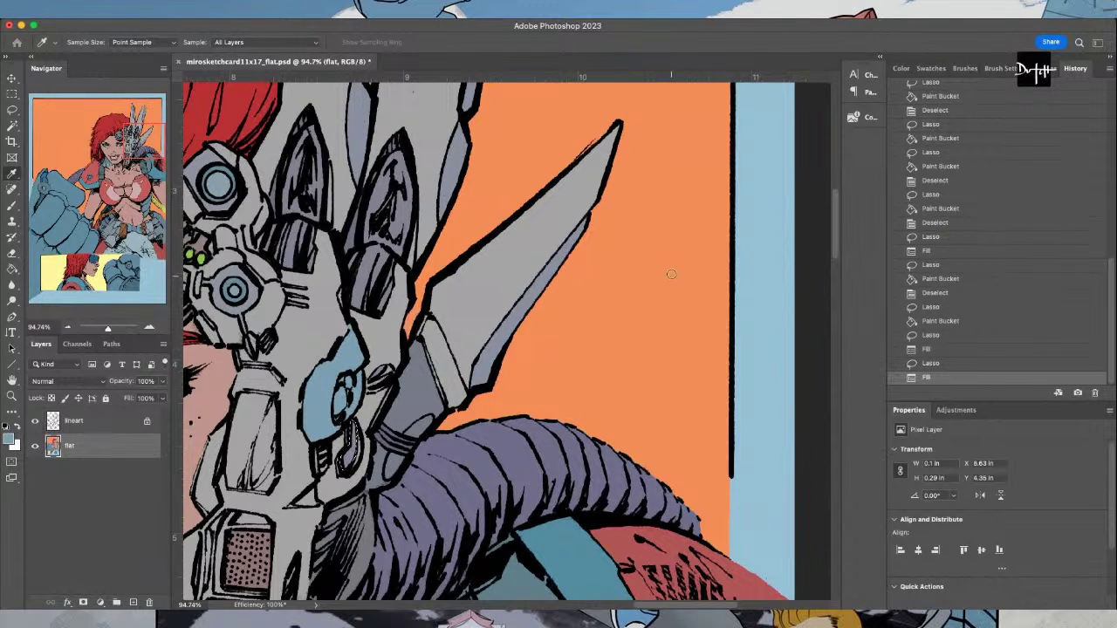
key("l")
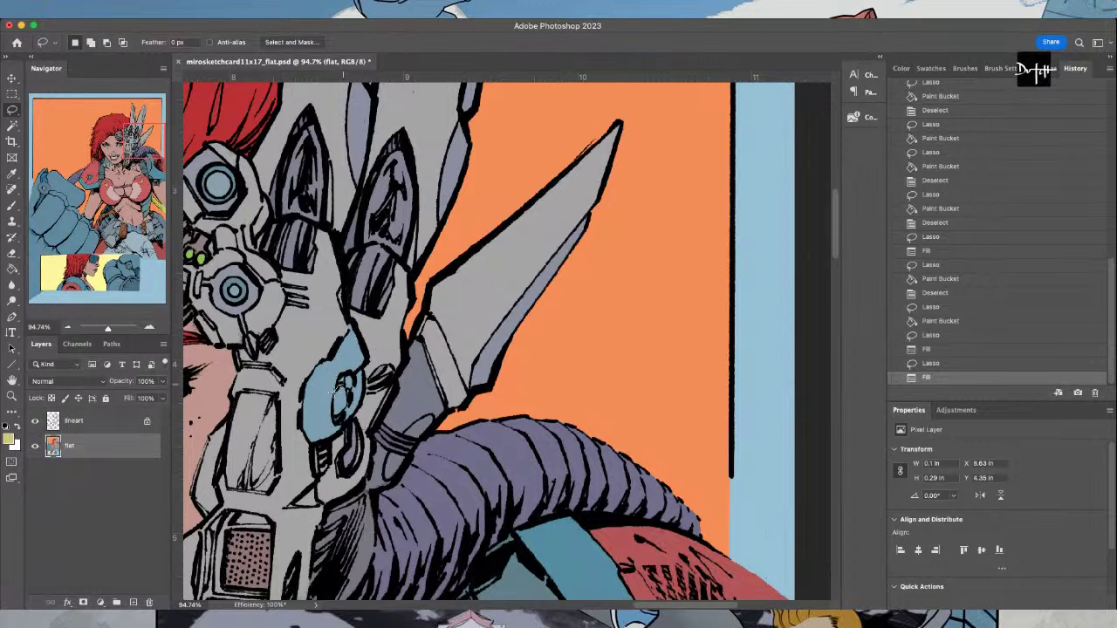
left_click_drag(337, 418, 346, 382)
key("alt+BackSpace")
key("super+d")
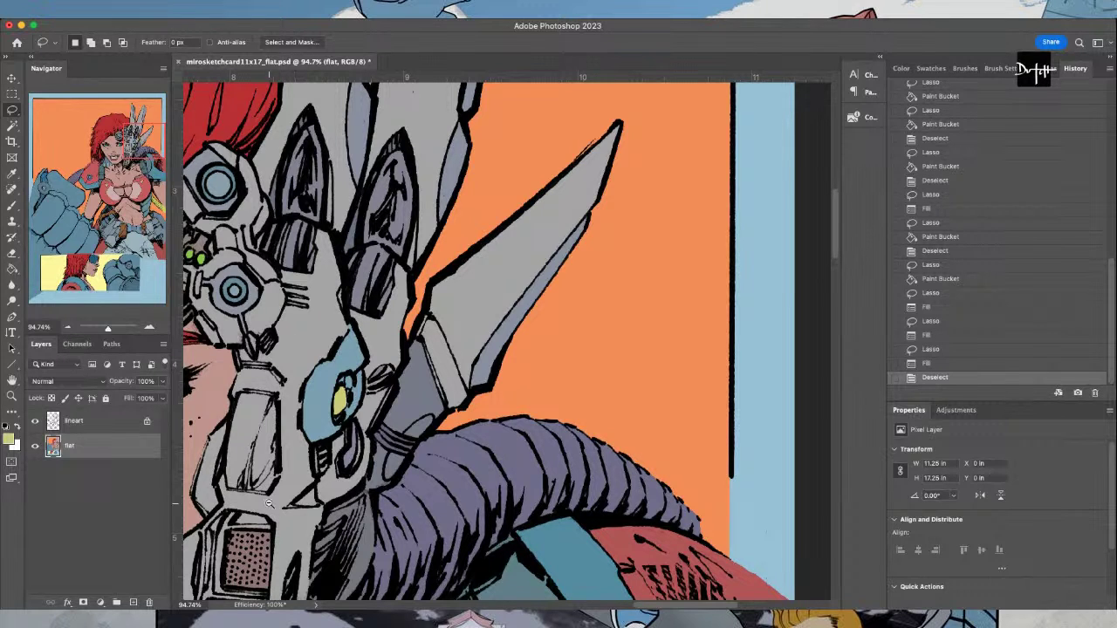
Fill the grey housings around the two round lenses on the headgear with a sampled light blue
scroll(269, 504, "down", 1)
key("i")
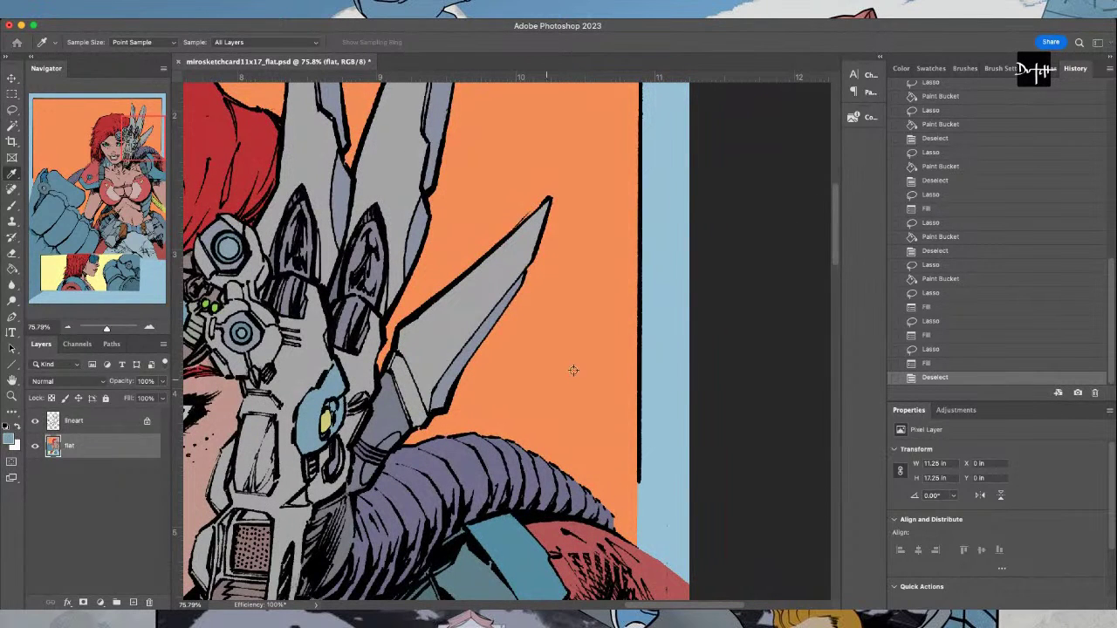
key("l")
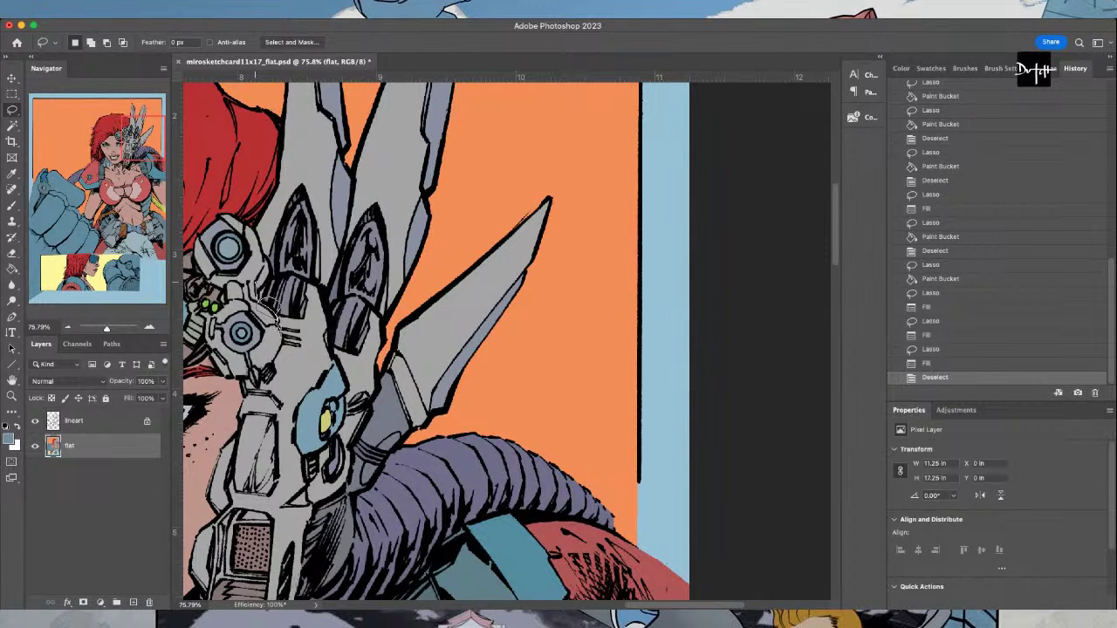
mouse_move(266, 363)
left_mouse_down()
mouse_move(259, 388)
mouse_move(160, 349)
mouse_move(266, 373)
mouse_move(301, 179)
mouse_move(372, 229)
mouse_move(397, 275)
mouse_move(370, 324)
left_mouse_up()
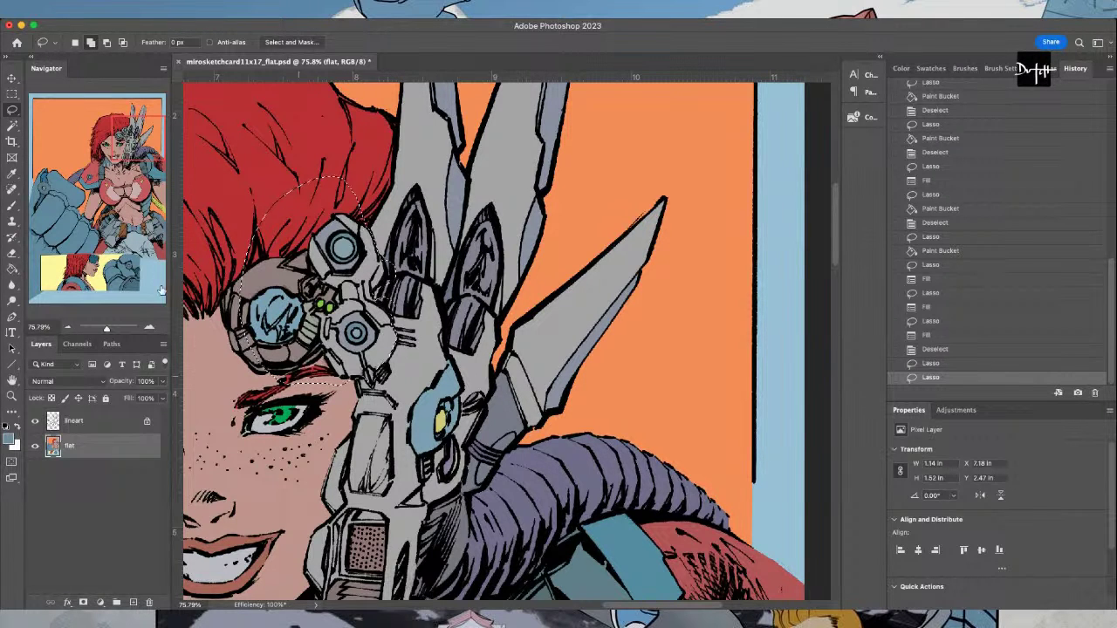
left_click(13, 268)
left_click(376, 261)
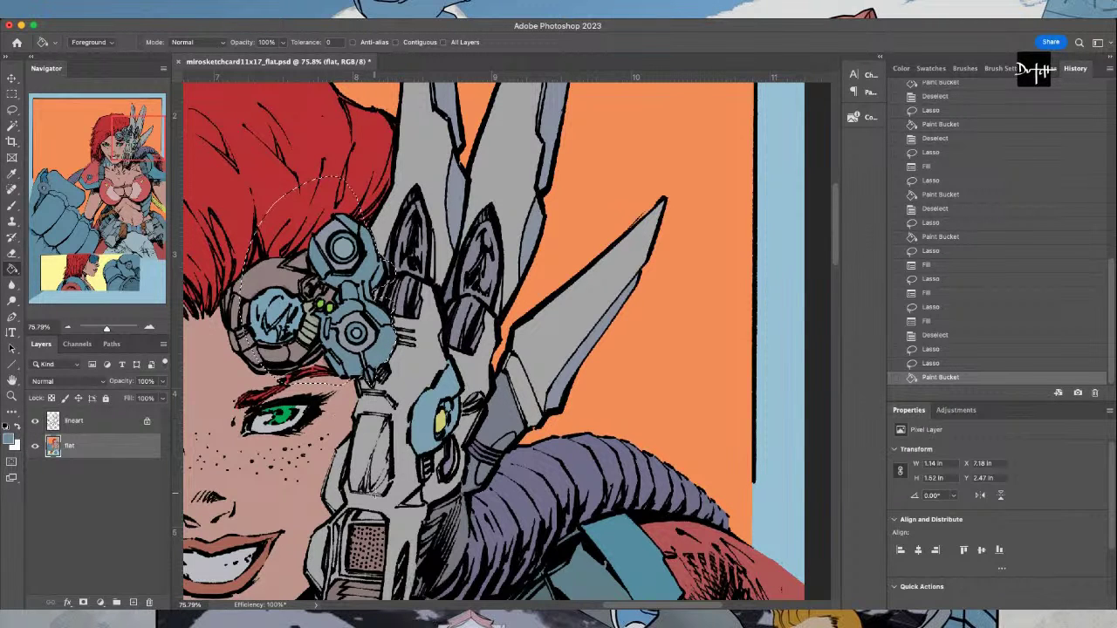
scroll(344, 355, "up", 3)
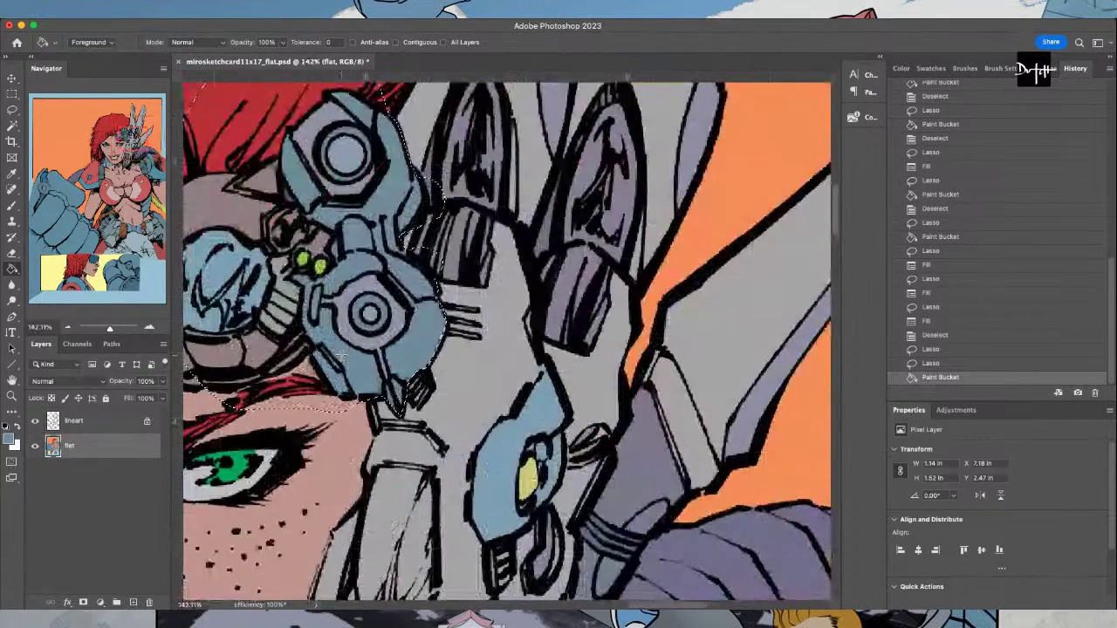
key("i")
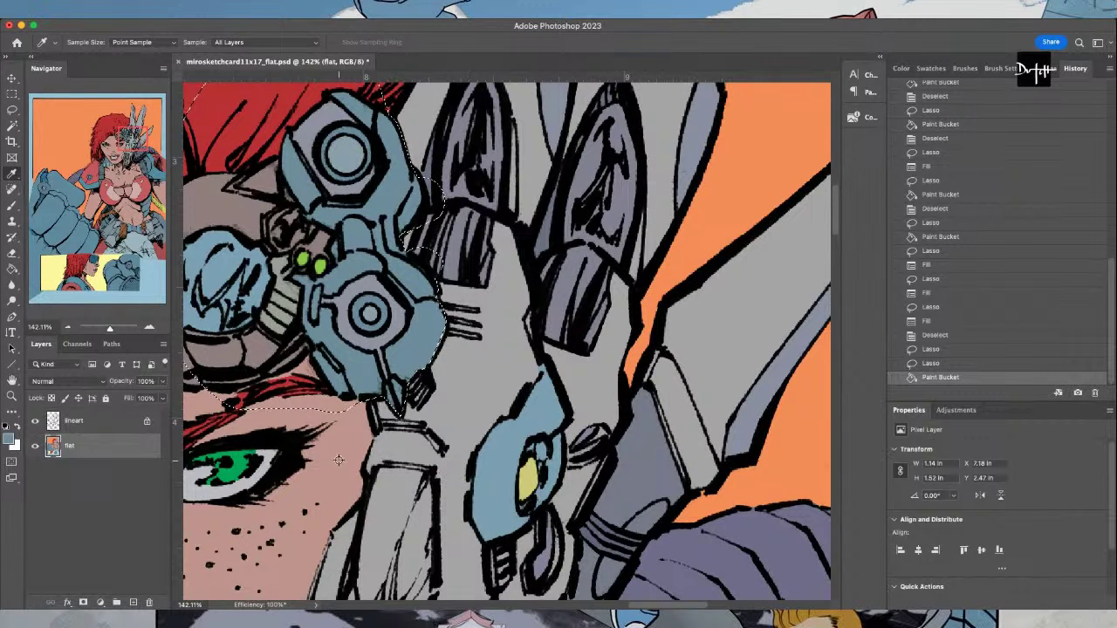
Fill the tall narrow panel on the headgear beside the main figure's eye with bright blue
scroll(340, 463, "down", 2)
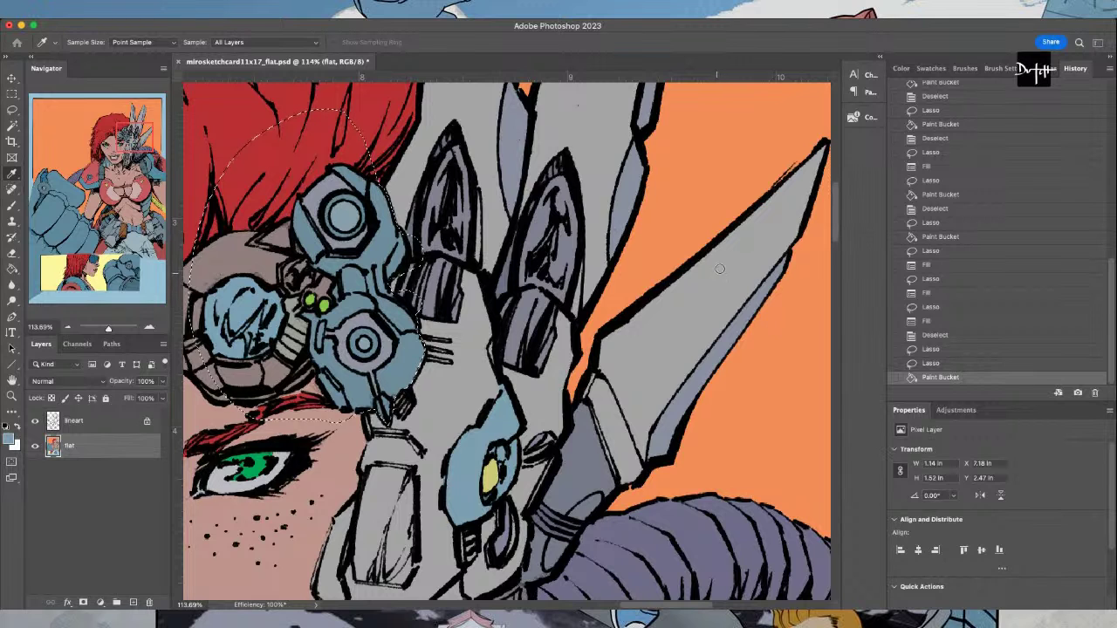
key("l")
key("super+d")
mouse_move(338, 479)
left_mouse_down()
mouse_move(352, 582)
mouse_move(410, 586)
mouse_move(399, 582)
mouse_move(412, 575)
mouse_move(417, 530)
mouse_move(409, 471)
mouse_move(385, 460)
mouse_move(340, 478)
left_mouse_up()
left_click(13, 270)
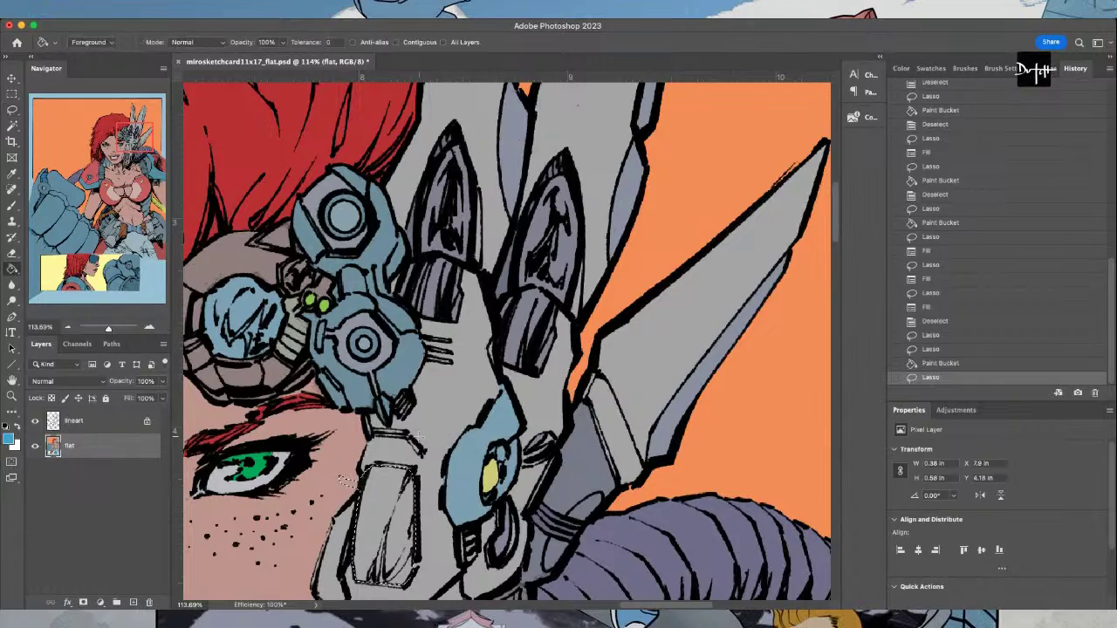
left_click(380, 523)
Fill the two small side plates of the headgear that border the cheek with a muted grey-blue
scroll(333, 546, "down", 2)
scroll(334, 545, "down", 3)
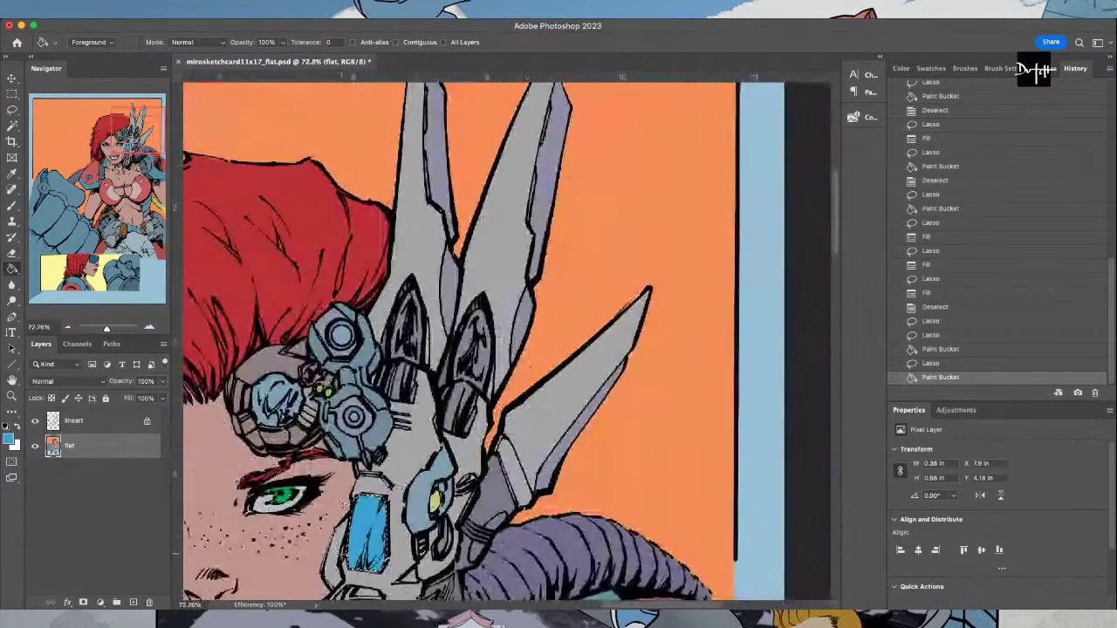
scroll(835, 281, "down", 3)
scroll(835, 281, "down", 1)
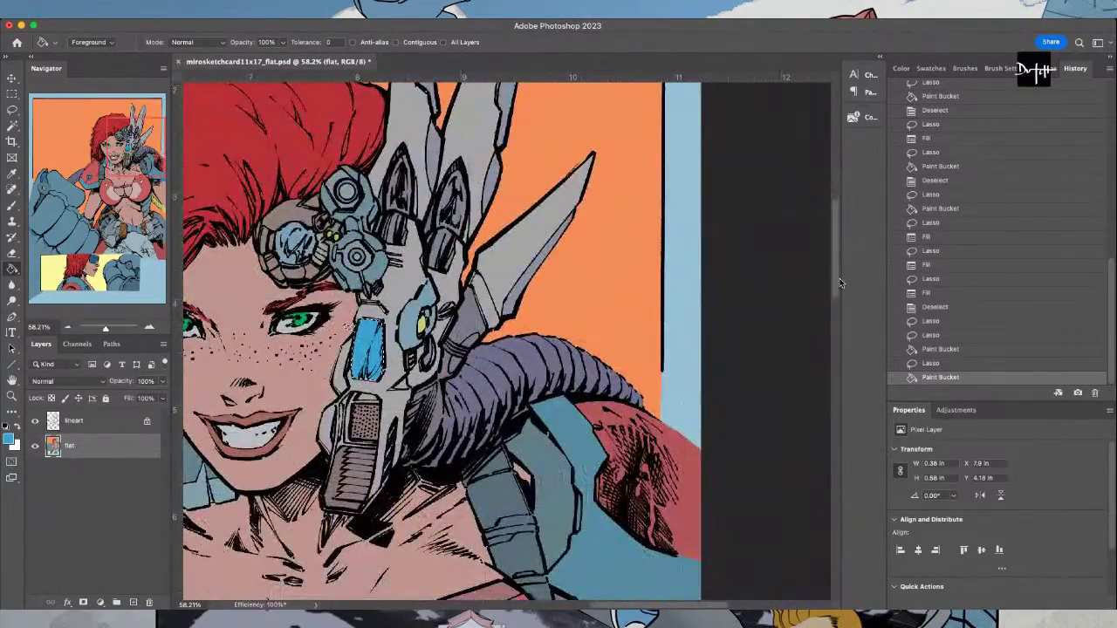
scroll(325, 463, "up", 1)
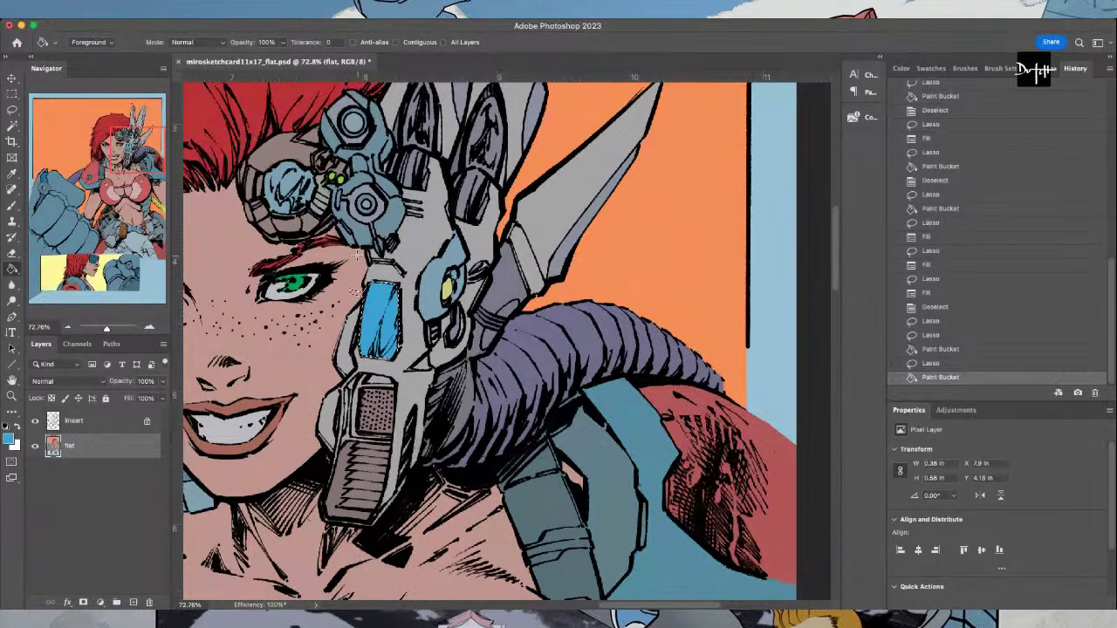
key("i")
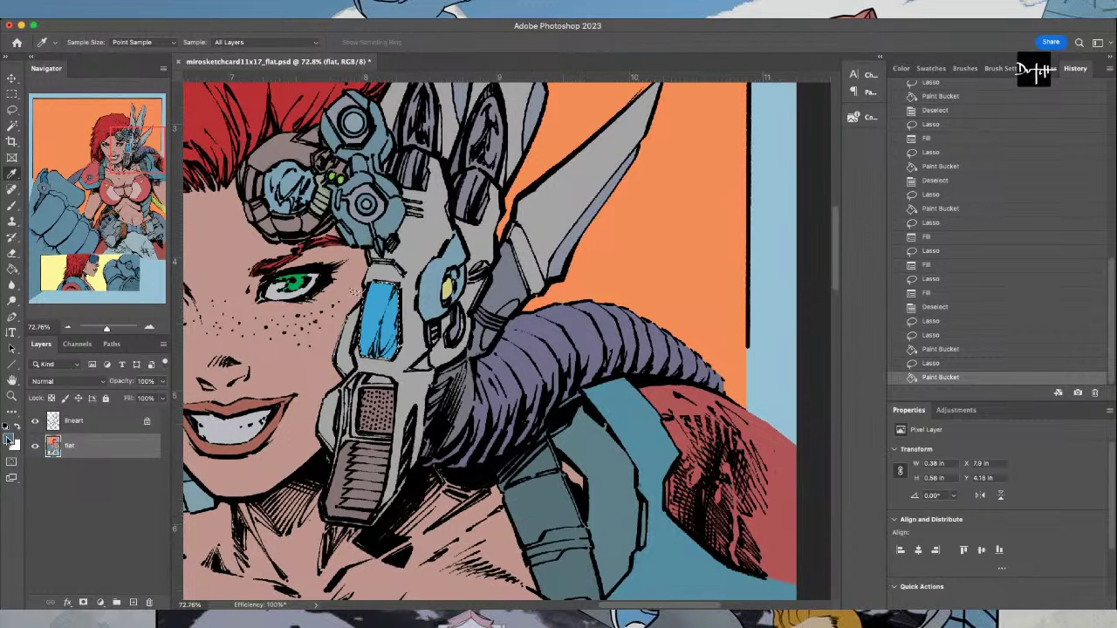
key("l")
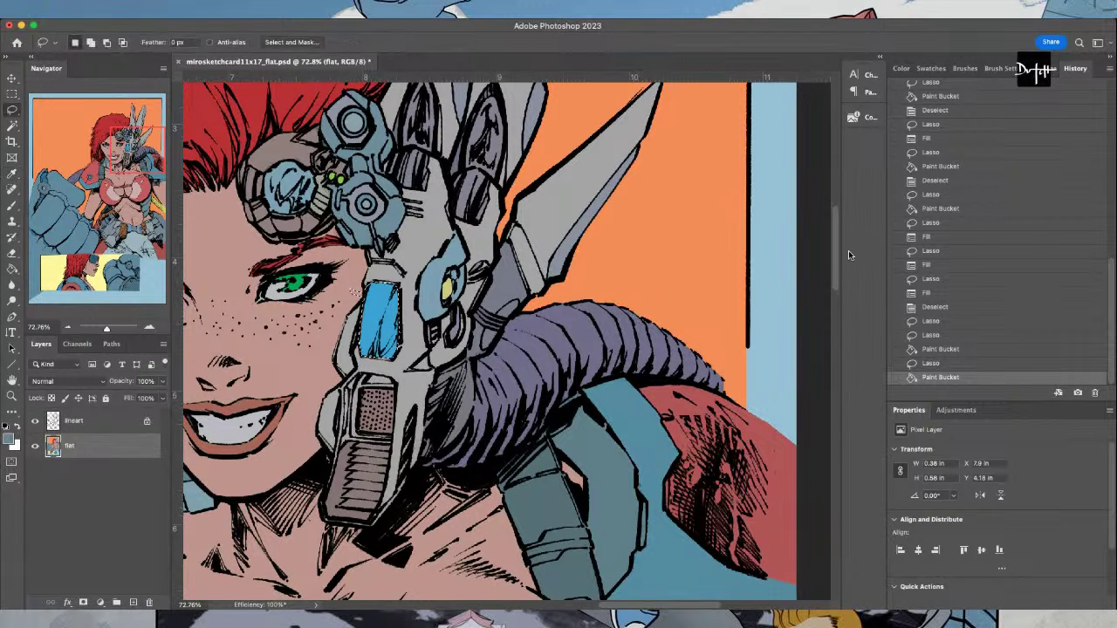
scroll(301, 422, "up", 2)
mouse_move(301, 422)
left_mouse_down()
mouse_move(347, 477)
mouse_move(360, 356)
mouse_move(385, 329)
mouse_move(396, 240)
mouse_move(330, 259)
mouse_move(326, 278)
left_mouse_up()
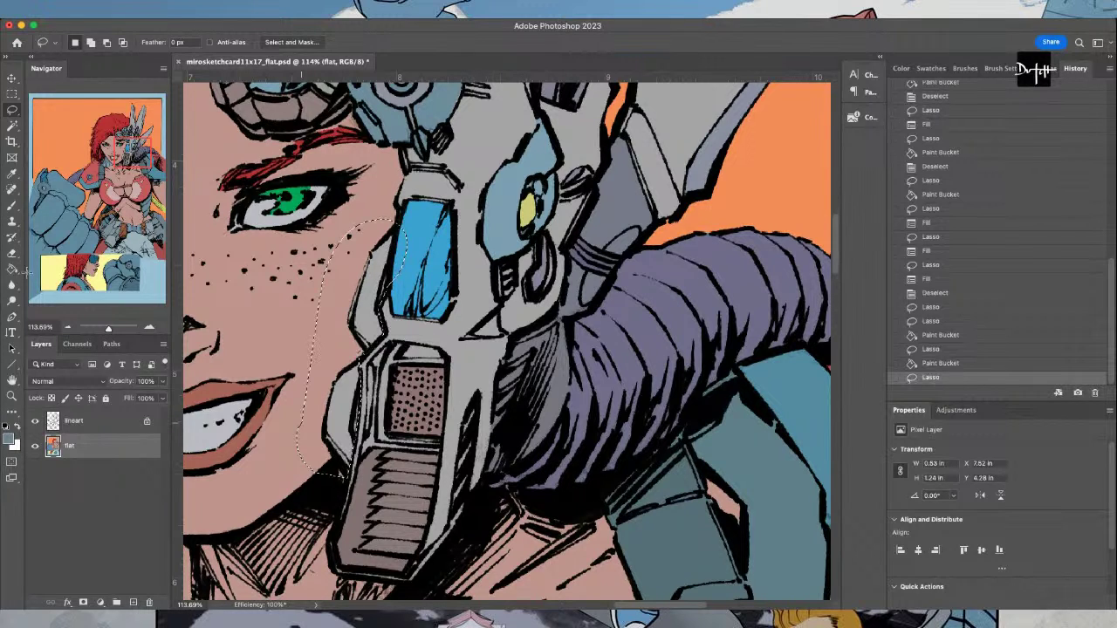
key("g")
left_click(400, 360)
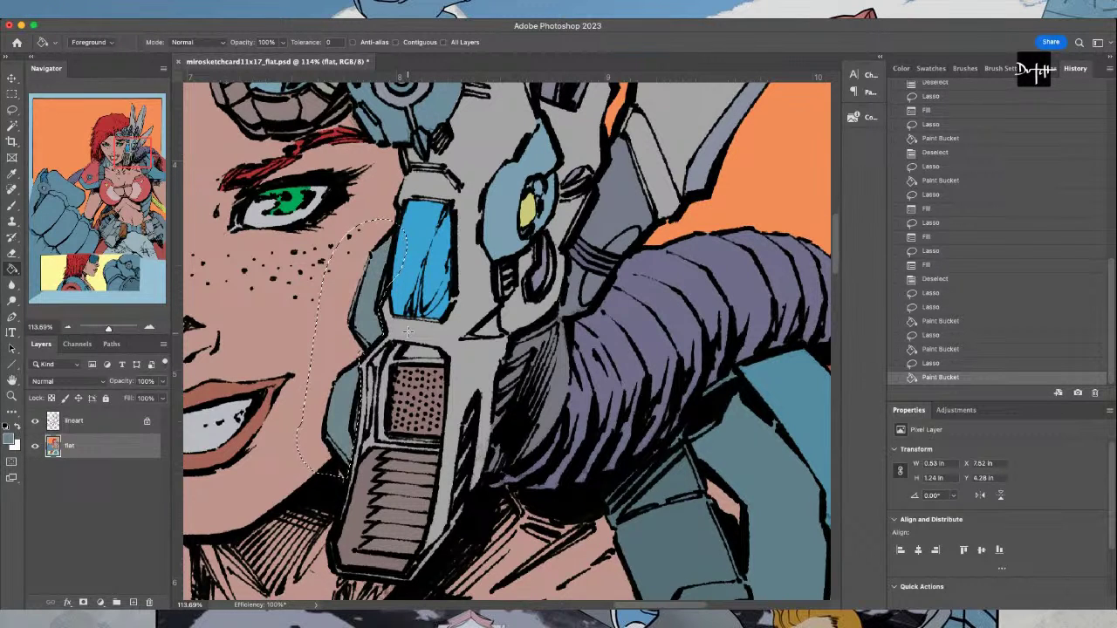
Fill the missed sliver along the outer edge of the upper cheek plate with the same grey-blue
scroll(338, 282, "up", 3)
key("l")
key("super+d")
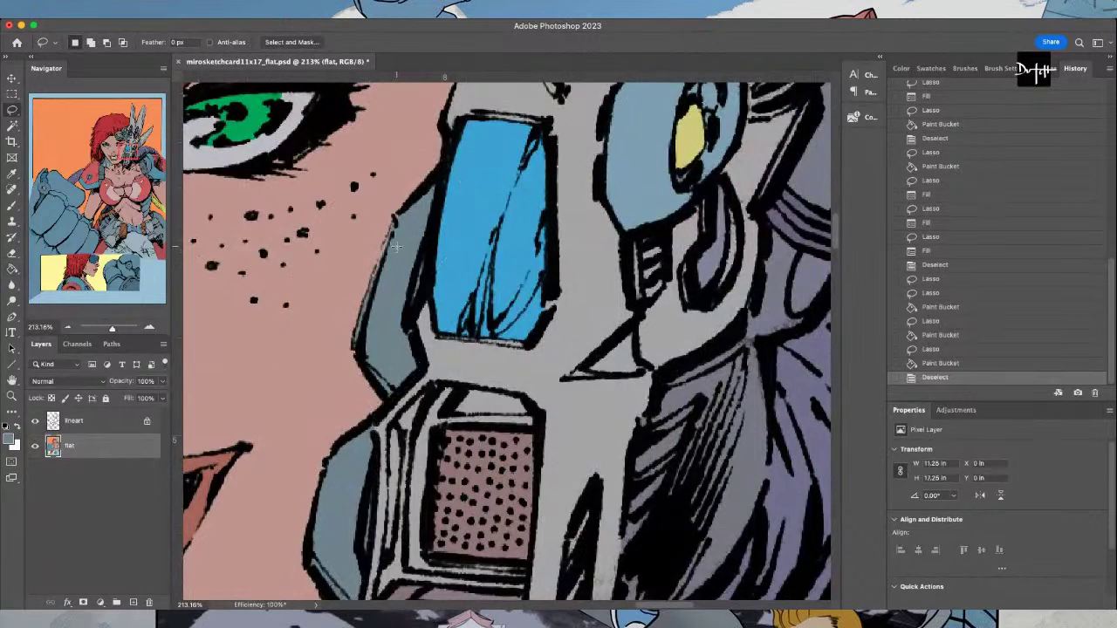
mouse_move(397, 249)
left_mouse_down()
mouse_move(398, 216)
mouse_move(354, 327)
mouse_move(358, 347)
mouse_move(370, 349)
left_mouse_up()
key("alt+BackSpace")
Select the headgear's light grey areas by colour, turn on CMYK proof colours, and darken the grey with Hue/Saturation
scroll(392, 273, "up", 2)
scroll(392, 273, "down", 6)
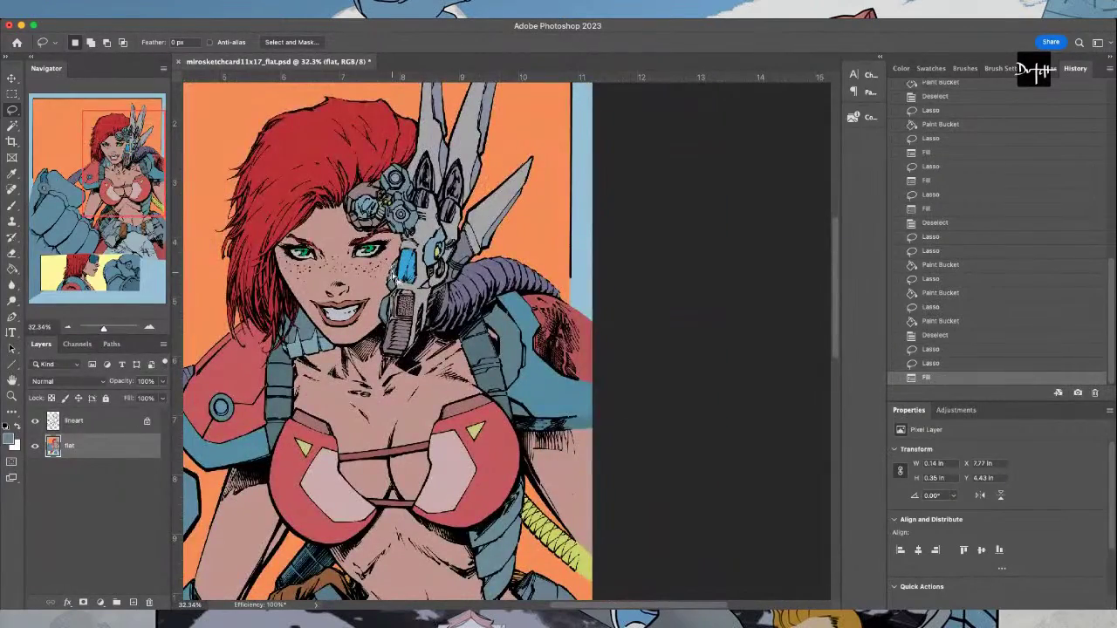
key("w")
left_click(426, 244)
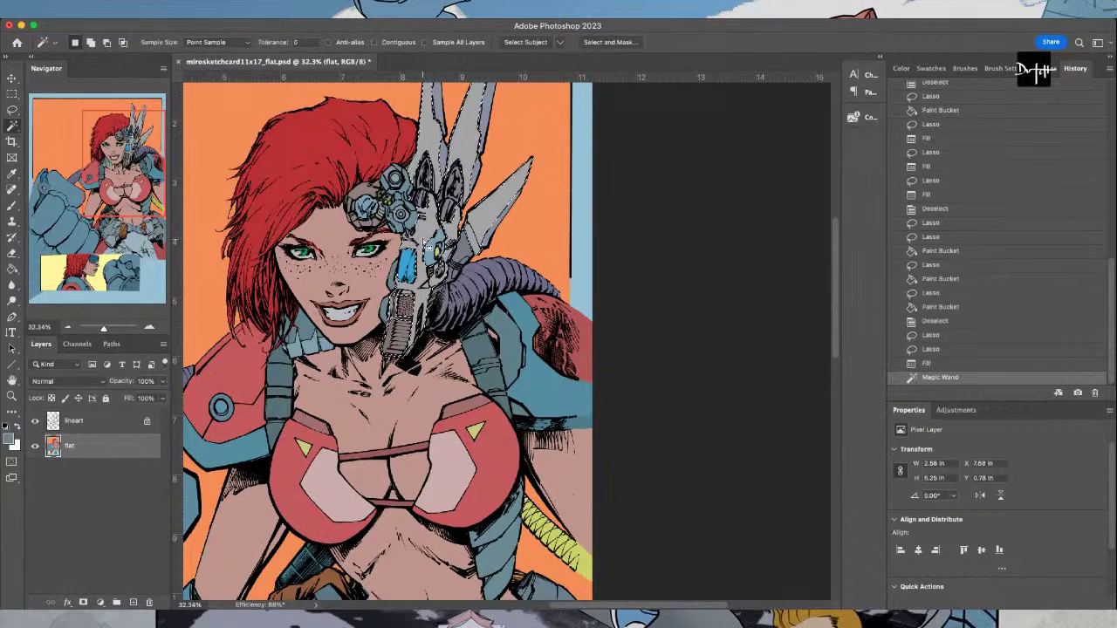
key("i")
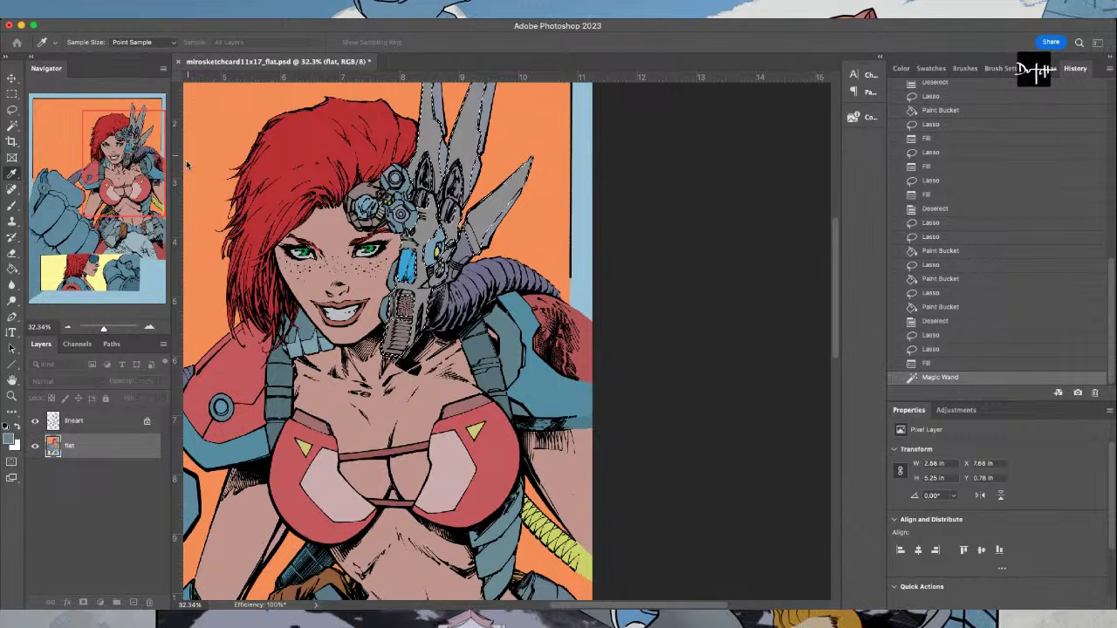
key("w")
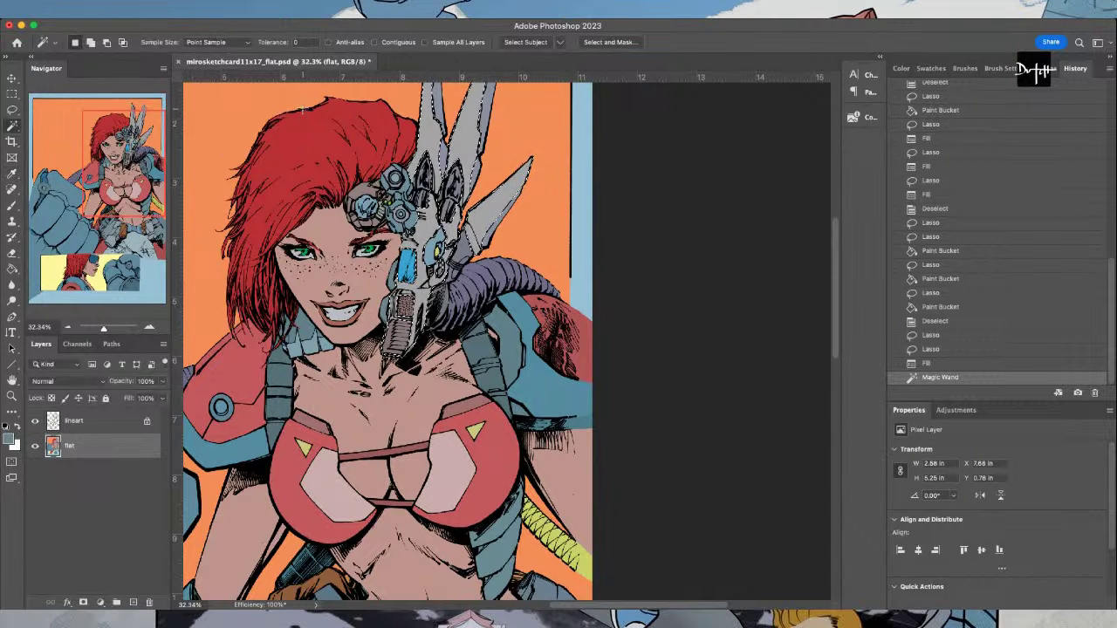
key("super+y")
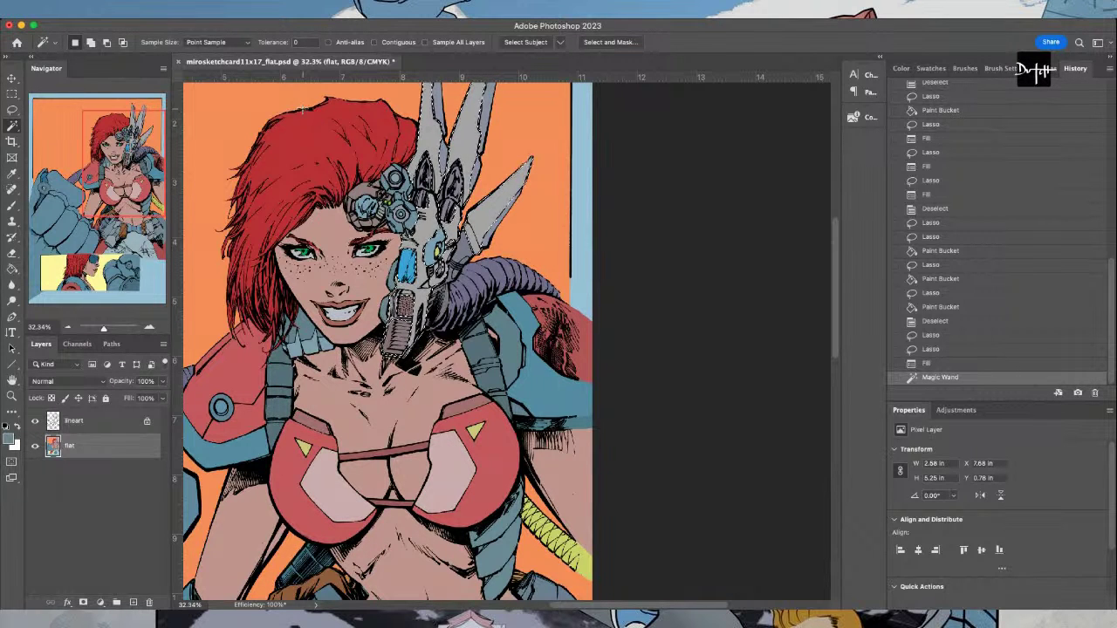
key("i")
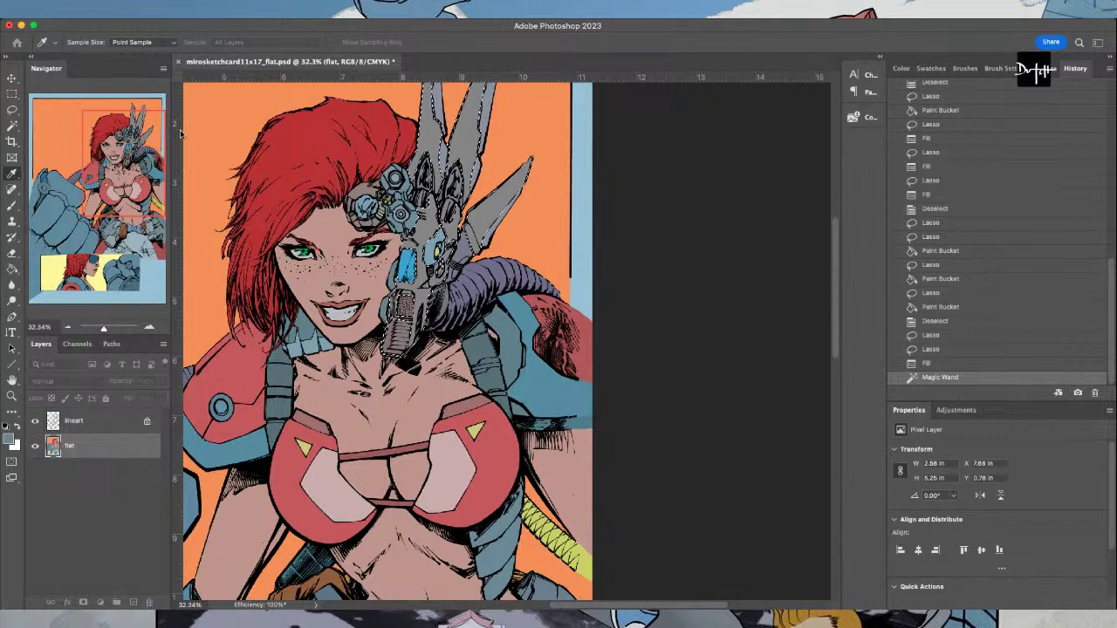
key("Return")
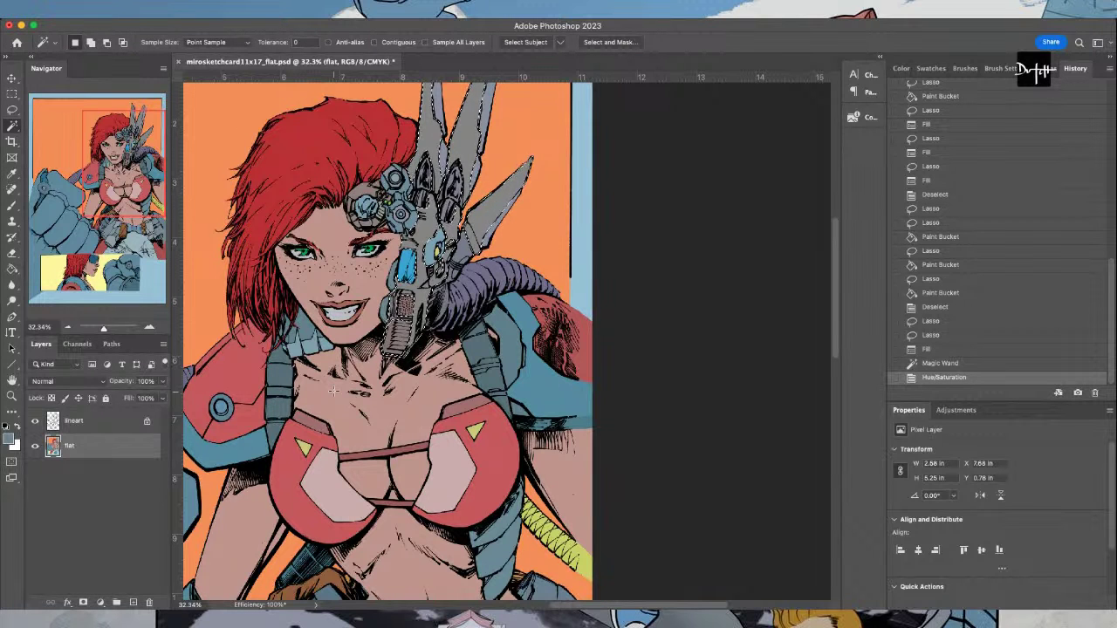
key("super+d")
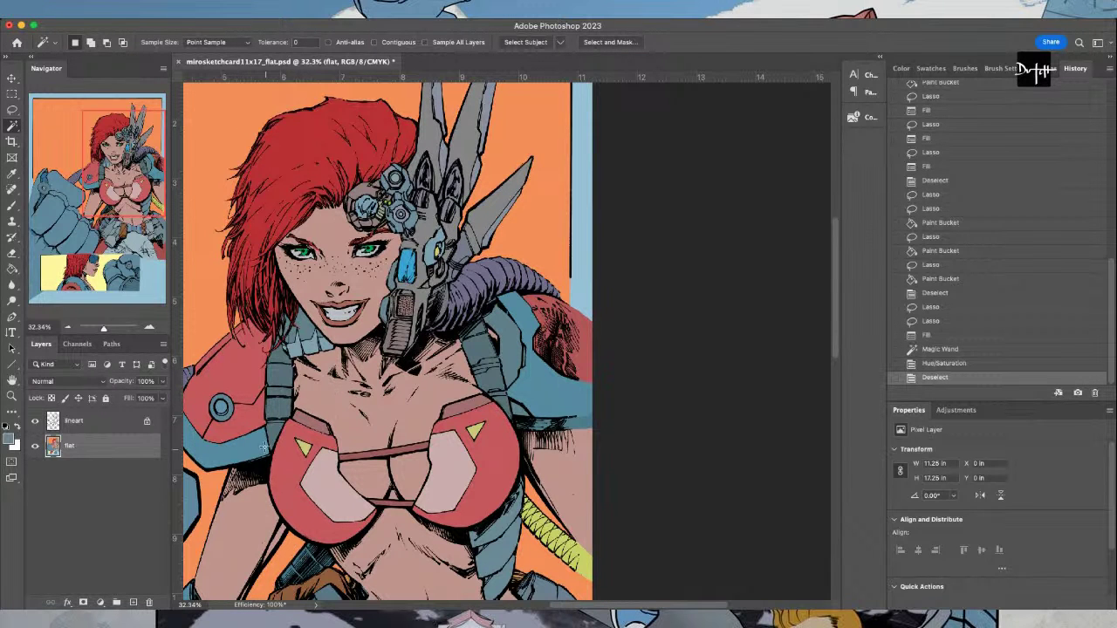
Fill the small gap between the main figure's white legwear and the inset panel's top edge with the sampled background orange
key("super+0")
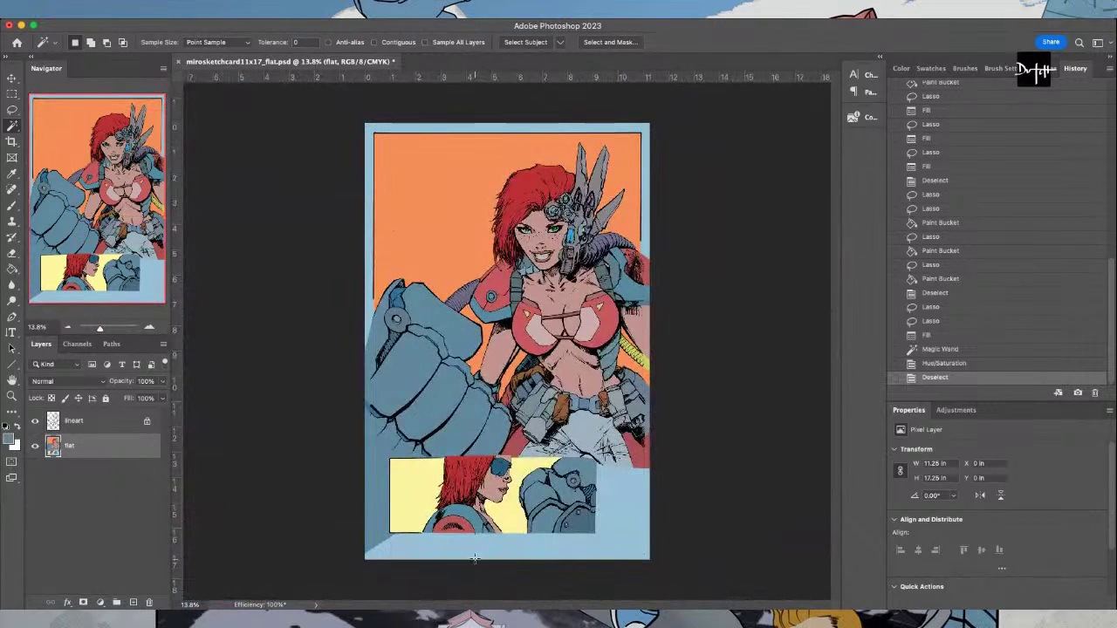
key("i")
left_click(463, 271)
key("l")
scroll(595, 470, "up", 3)
mouse_move(596, 469)
left_mouse_down()
mouse_move(589, 420)
mouse_move(545, 469)
left_mouse_up()
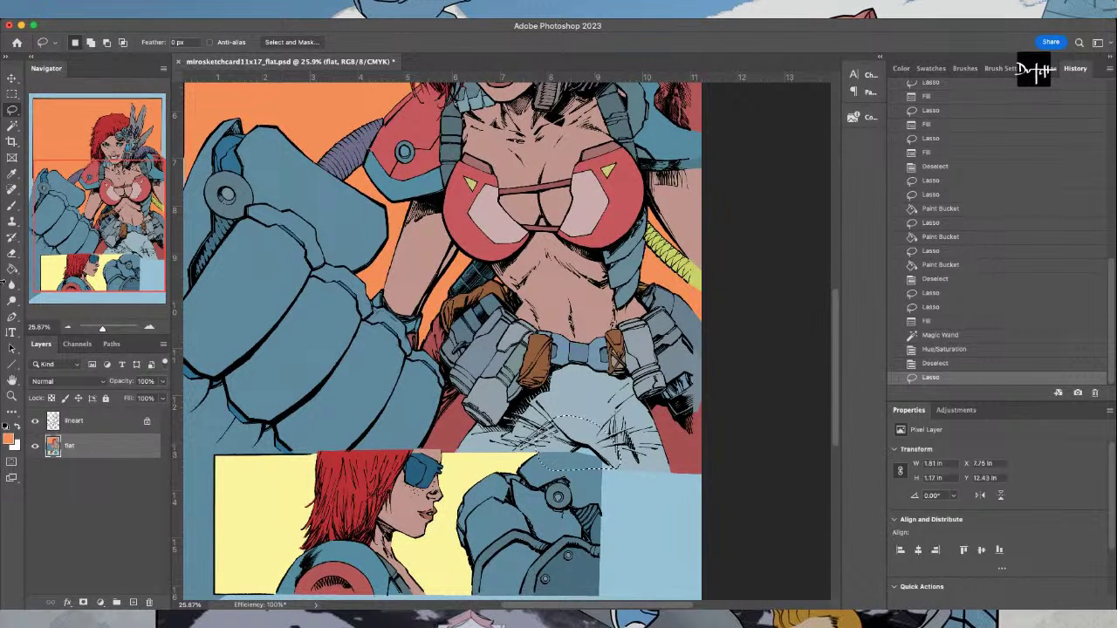
key("g")
left_click(602, 464)
Select the light blue page border by colour and check how far it runs around the artwork
key("w")
left_click(650, 552)
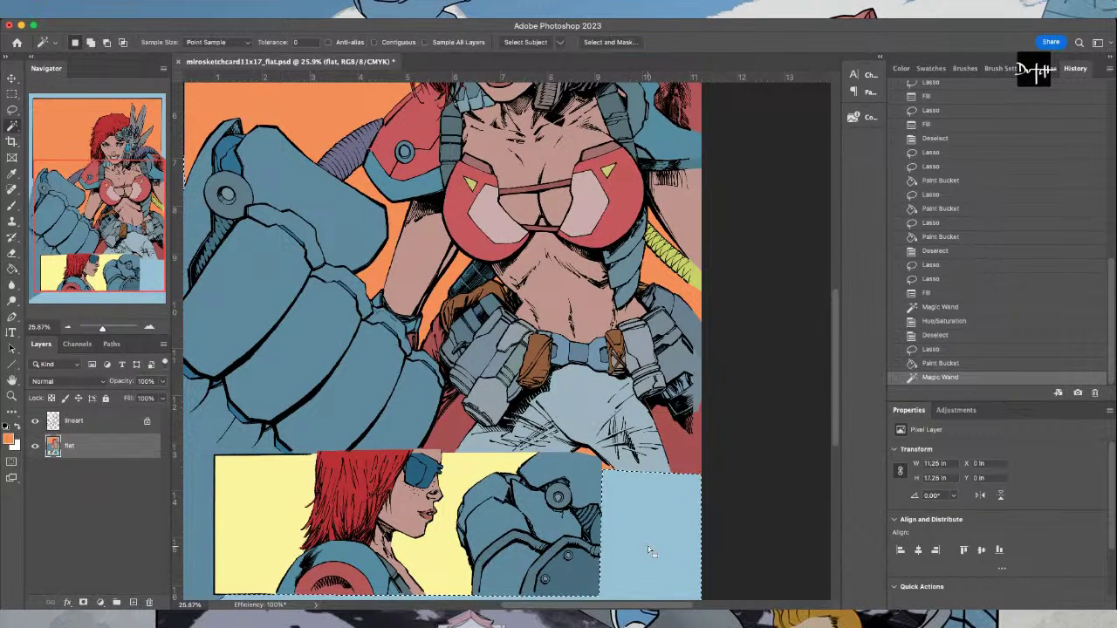
scroll(650, 552, "down", 3)
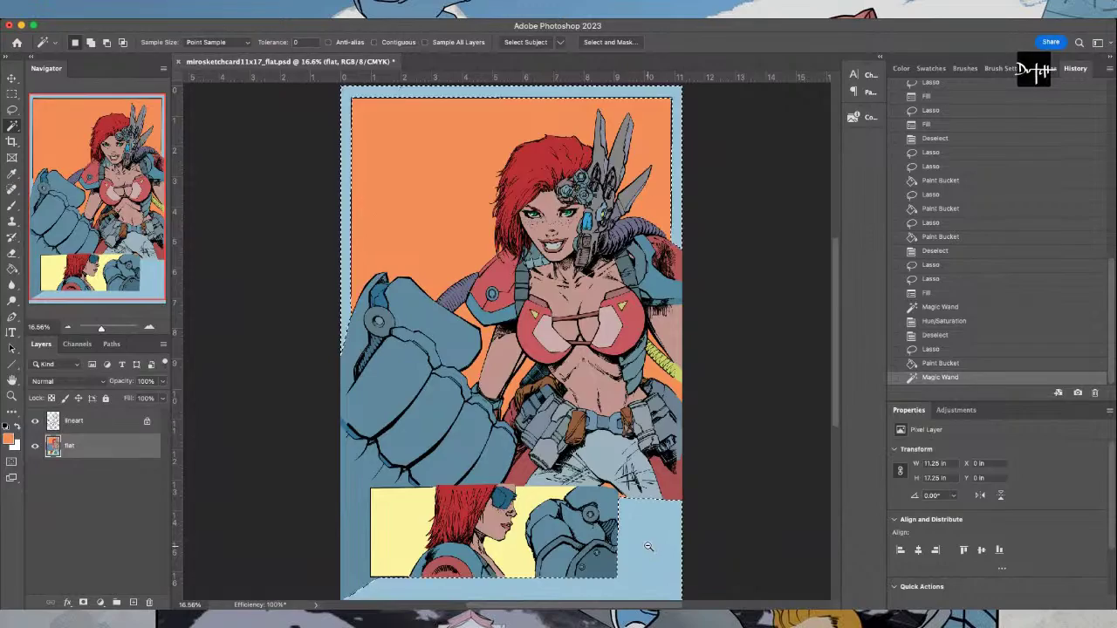
scroll(650, 552, "up", 5)
left_click_drag(835, 374, 818, 288)
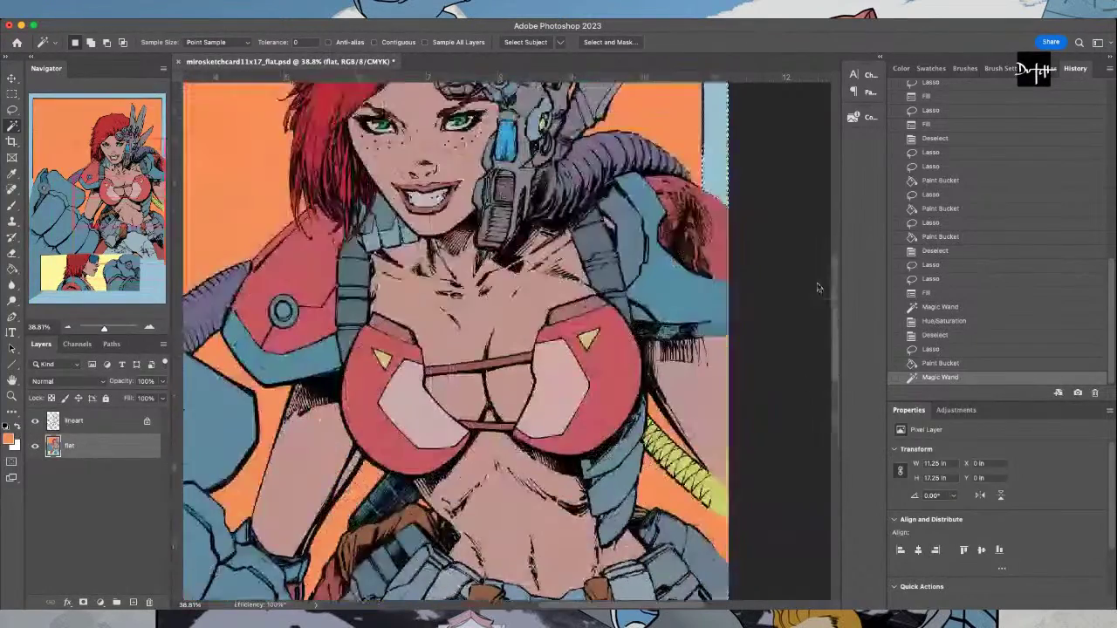
scroll(819, 288, "up", 2)
scroll(812, 262, "up", 5)
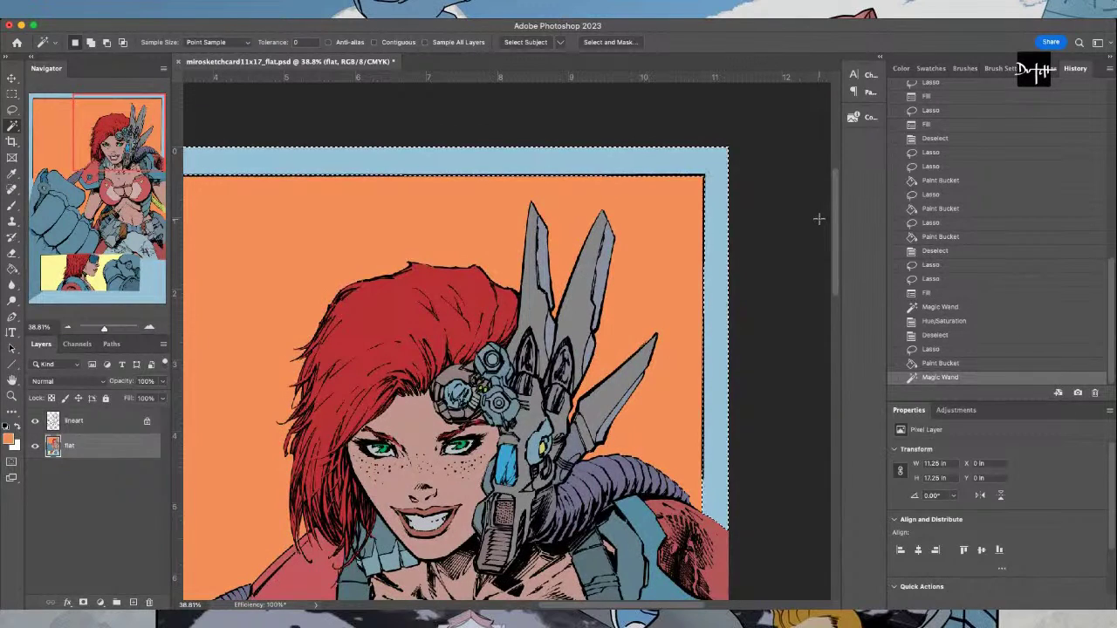
scroll(818, 219, "down", 5)
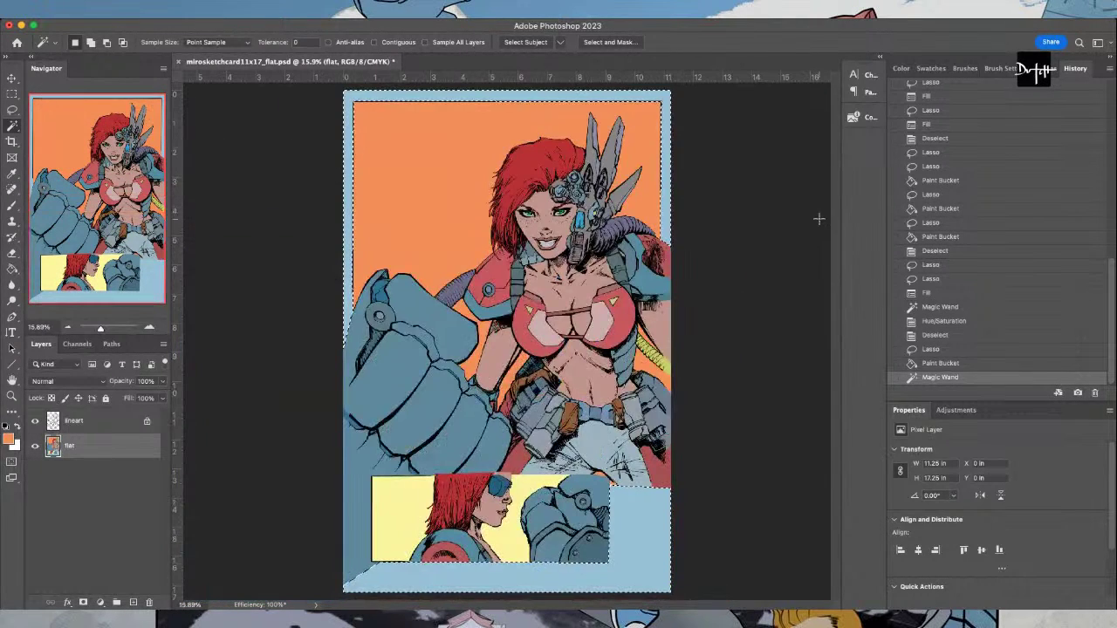
scroll(818, 219, "down", 1)
Lasso the lower part of the page, enclosing the inset panel and the border around it
key("i")
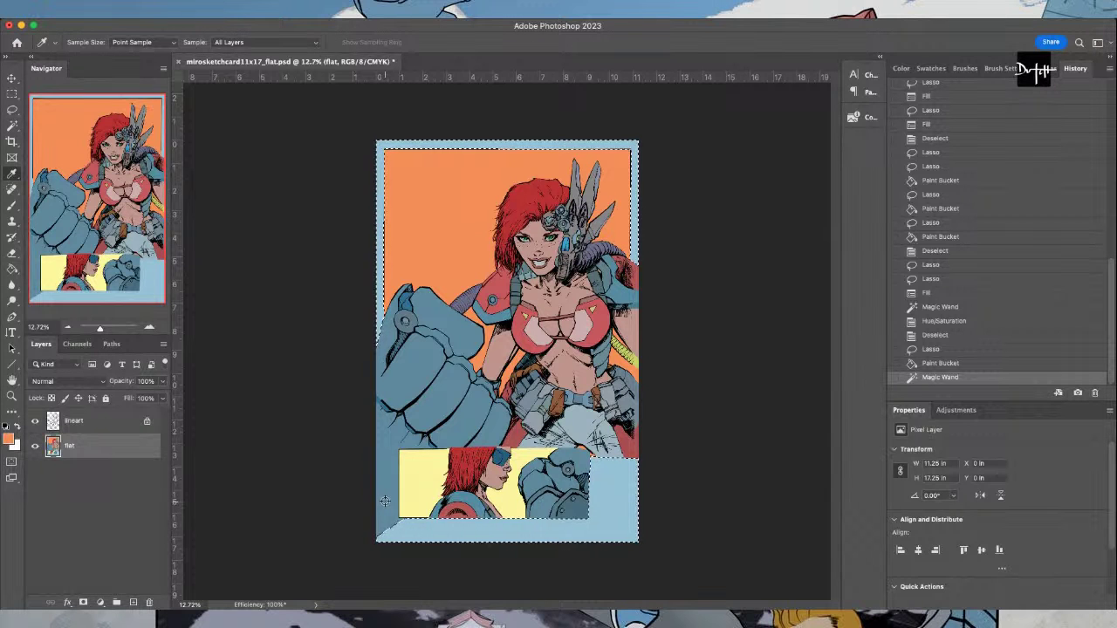
key("l")
mouse_move(384, 426)
left_mouse_down()
mouse_move(349, 471)
mouse_move(599, 599)
mouse_move(601, 398)
left_mouse_up()
Try filling the light blue border around the inset panel with the background orange
left_click(13, 269)
left_click(419, 530)
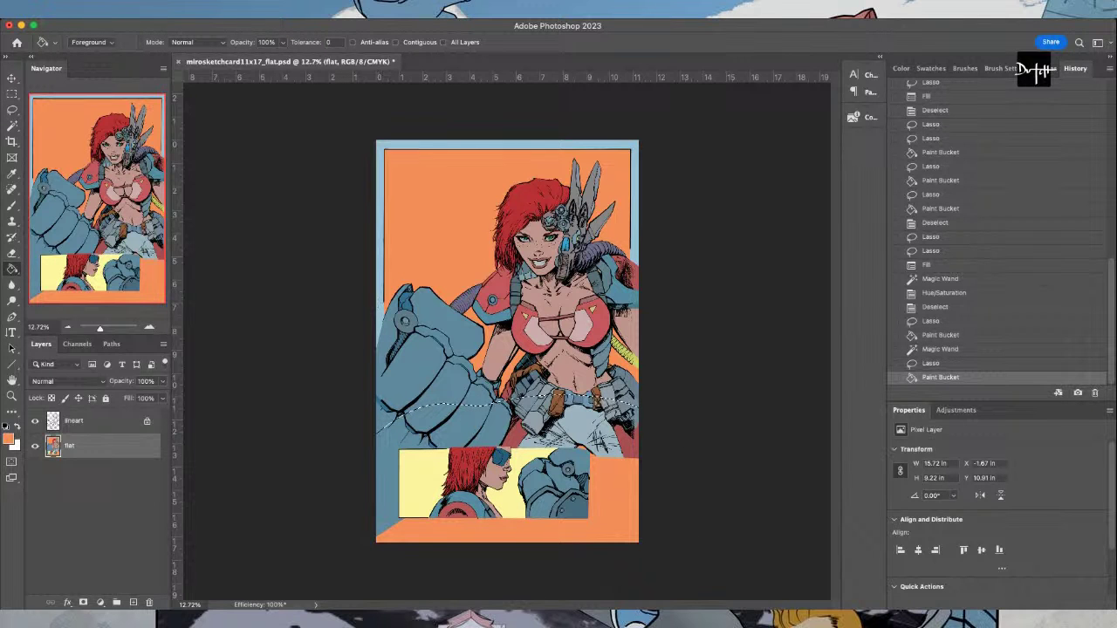
scroll(410, 354, "up", 2)
key("l")
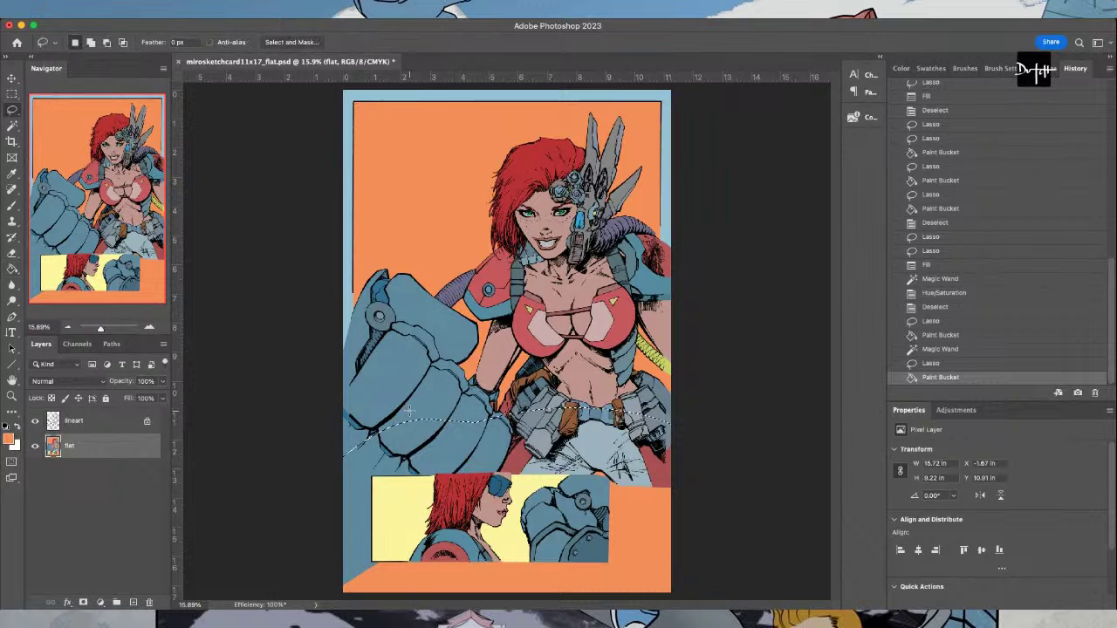
key("super+d")
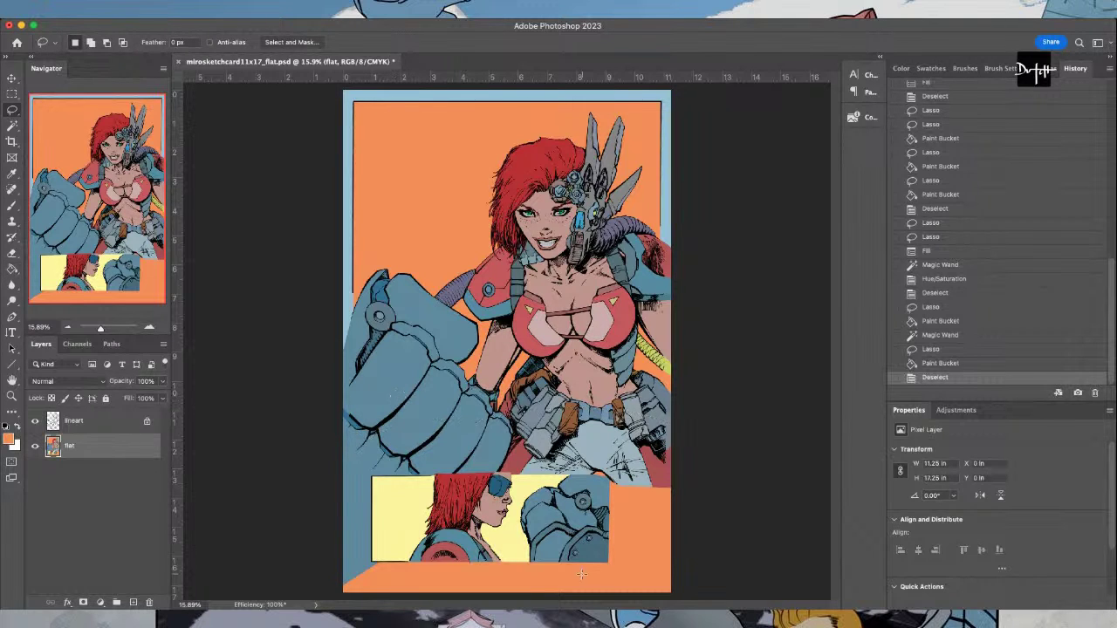
key("super+z")
key("super+z")
Fill the light blue border below and beside the inset panel with a darker, muted orange, and clear the selection
left_click(11, 443)
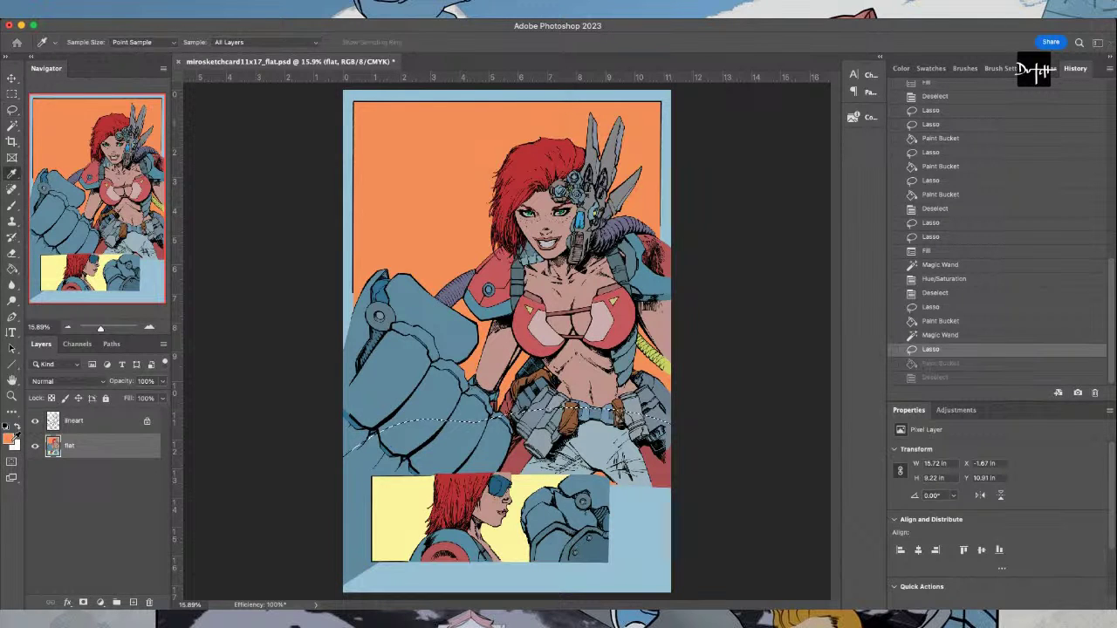
left_click(708, 275)
left_click(925, 244)
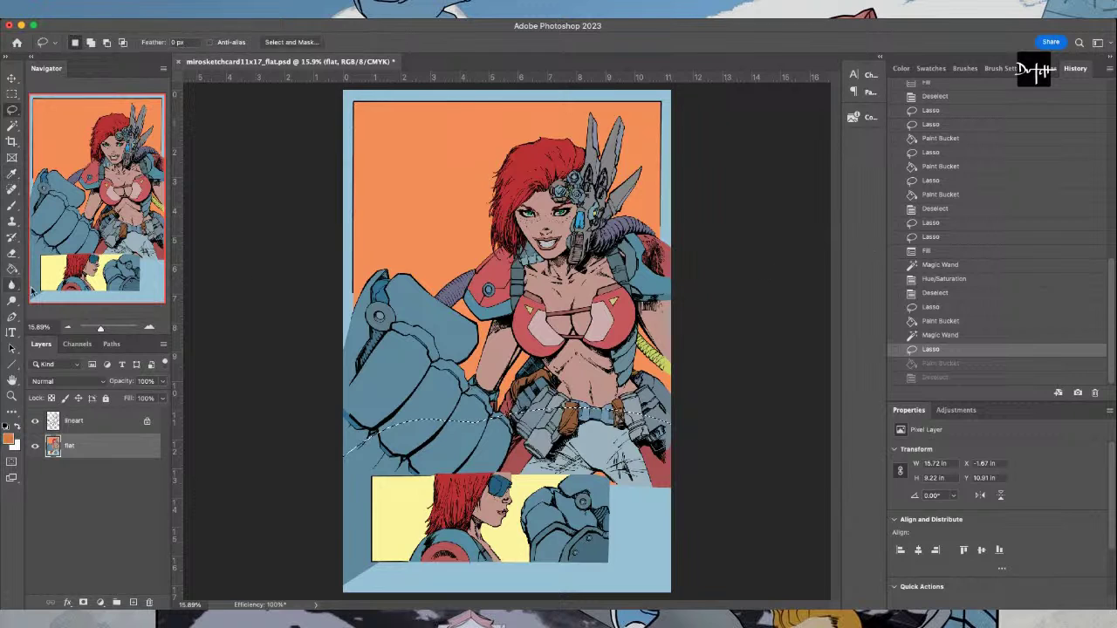
key("super+d")
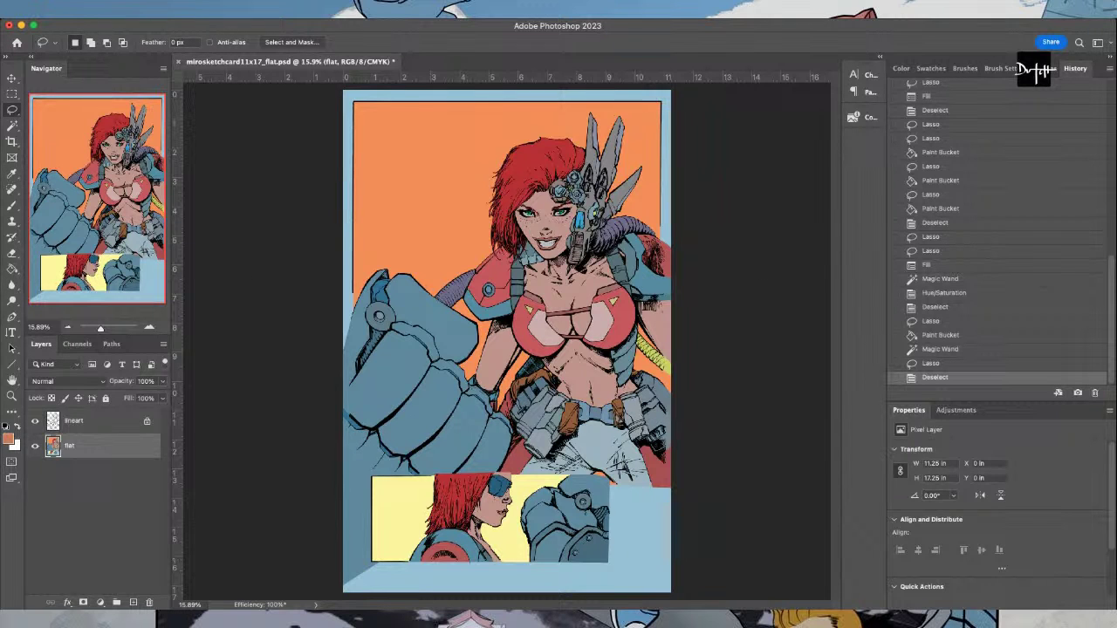
key("super+z")
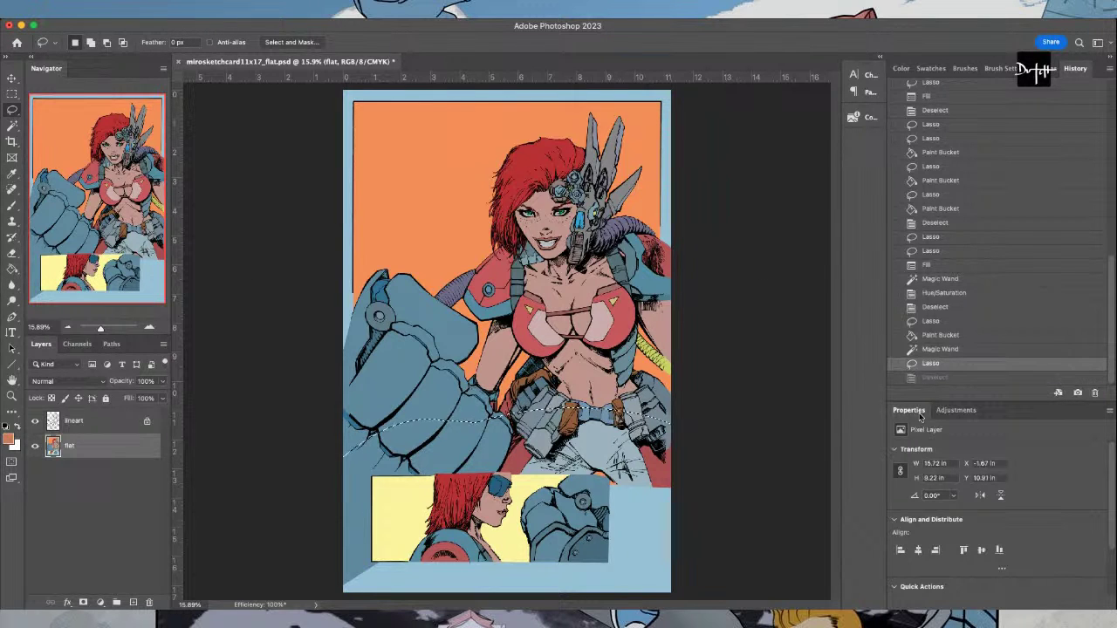
key("g")
left_click(625, 589)
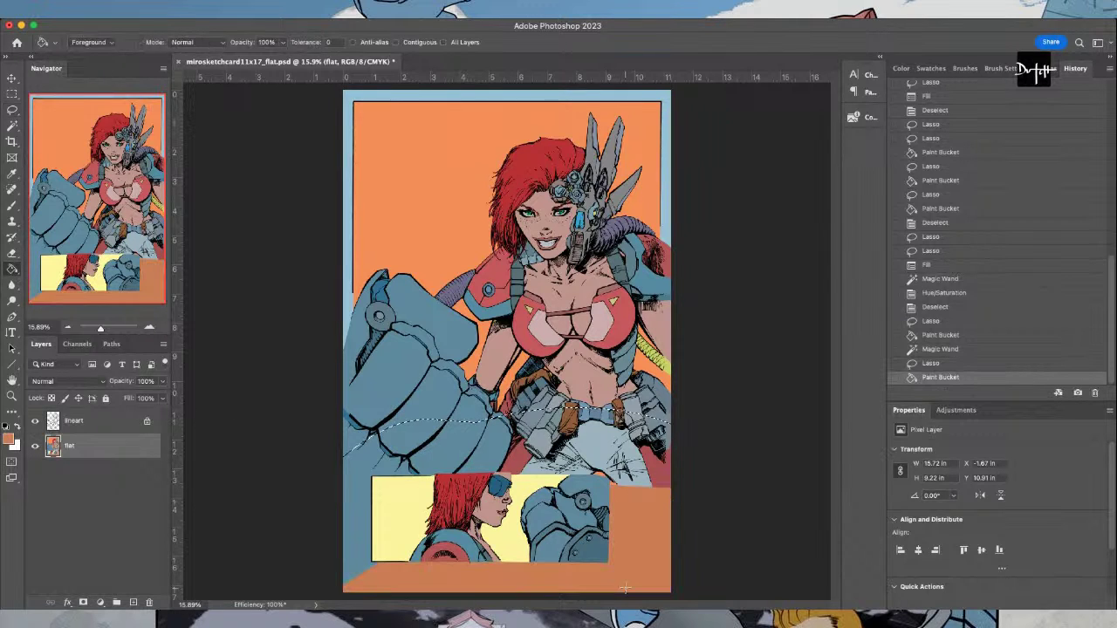
key("l")
key("super+d")
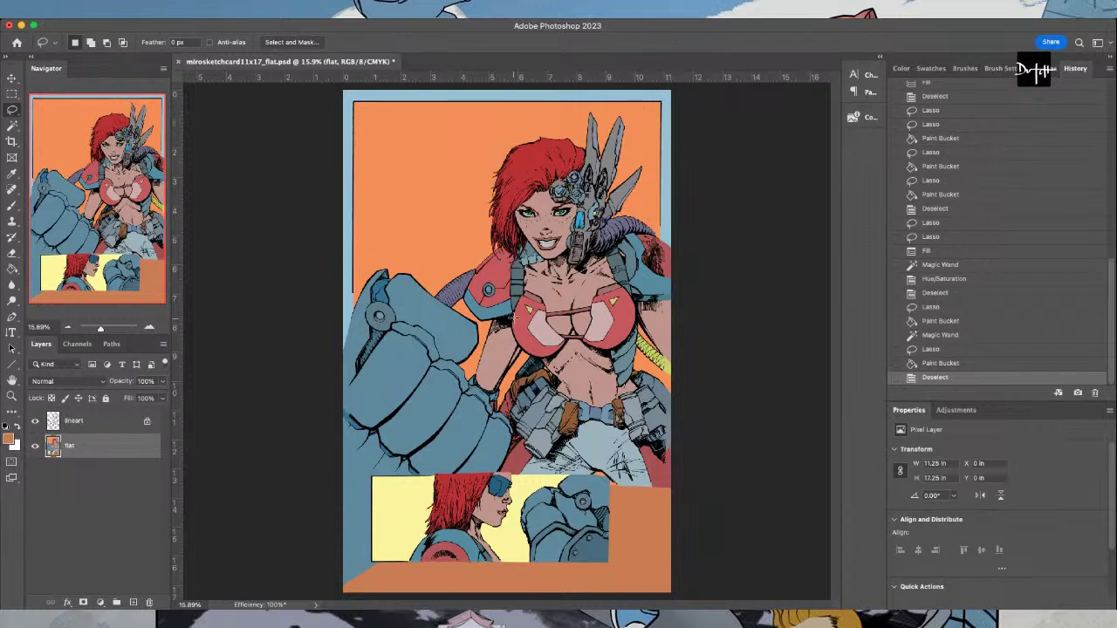
Sample the grey-blue from the belt gear, lasso the upper end of the canister beside the giant fist, and fill it
scroll(513, 318, "up", 2)
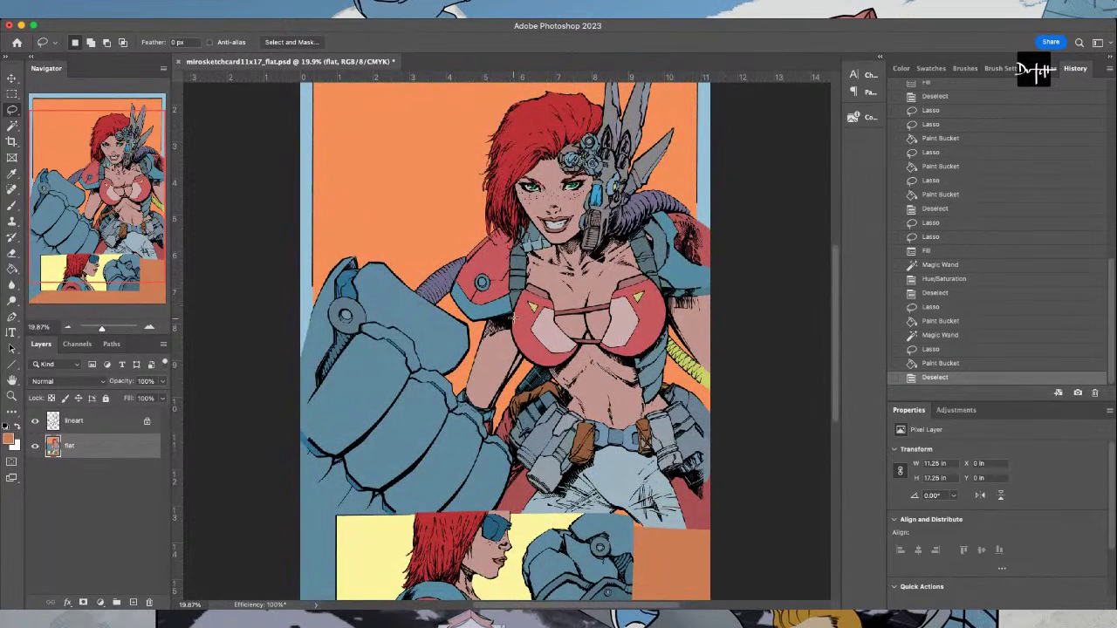
scroll(514, 318, "down", 2)
scroll(513, 319, "up", 3)
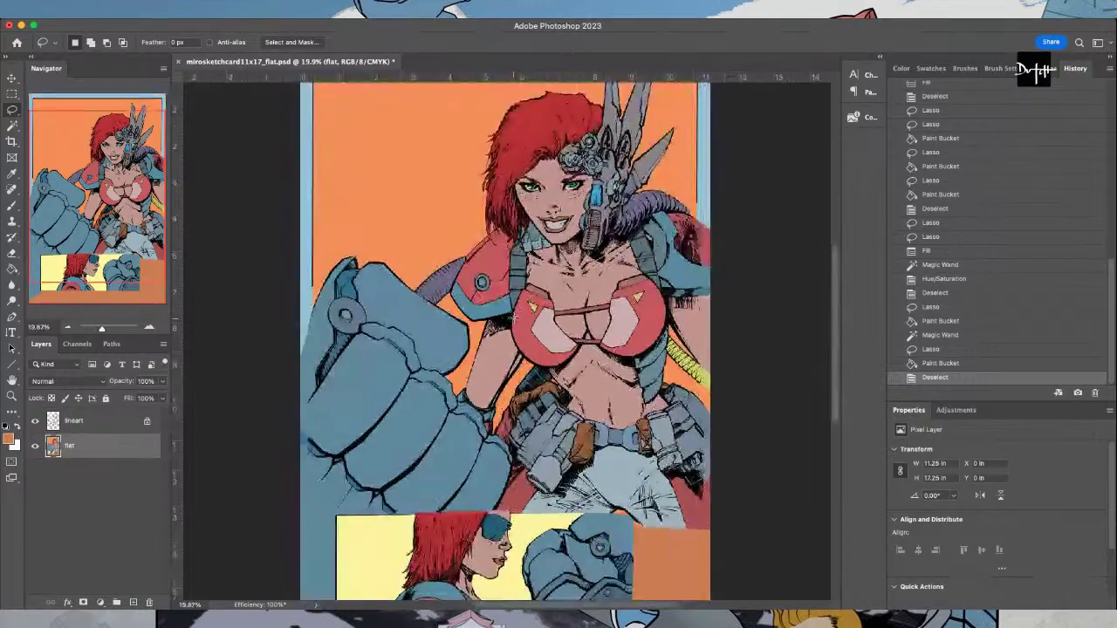
scroll(514, 319, "up", 2)
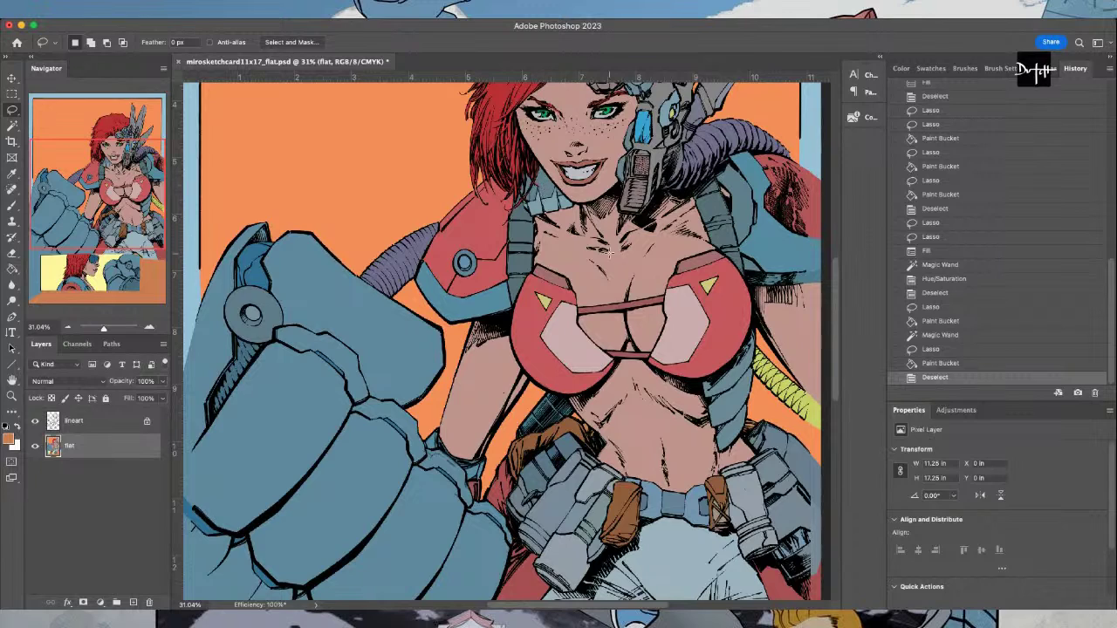
scroll(609, 253, "down", 1)
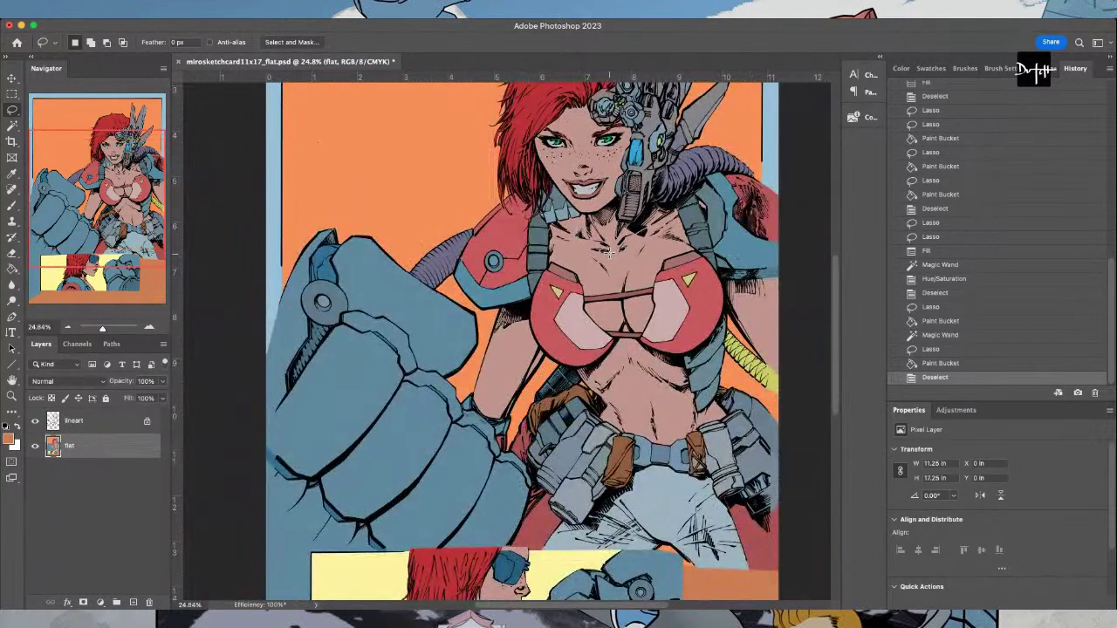
scroll(609, 253, "up", 1)
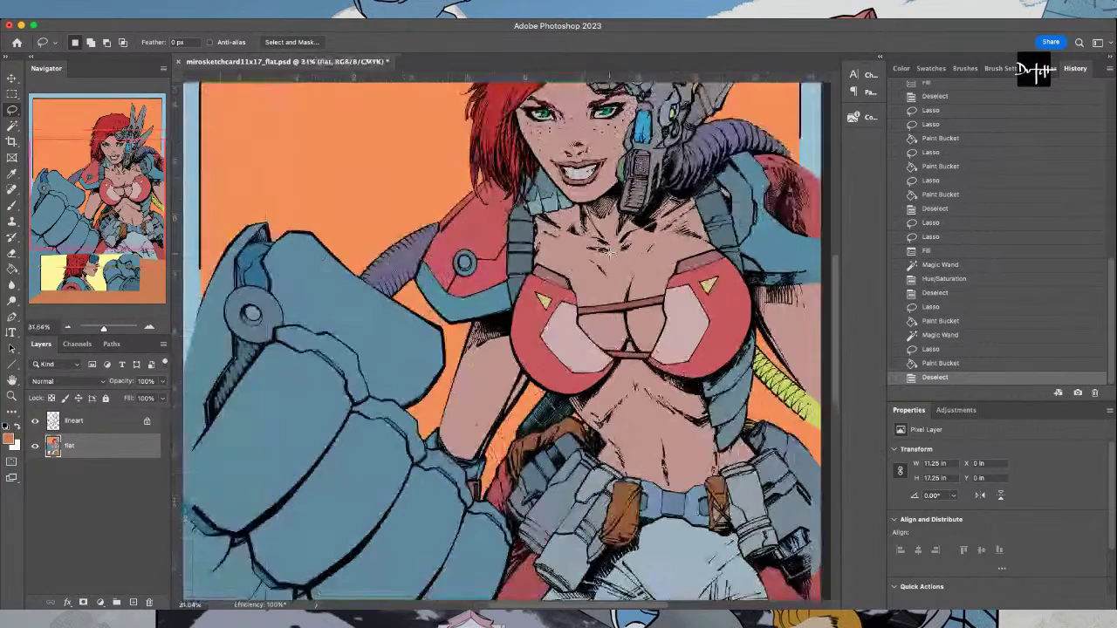
key("i")
left_click(596, 482)
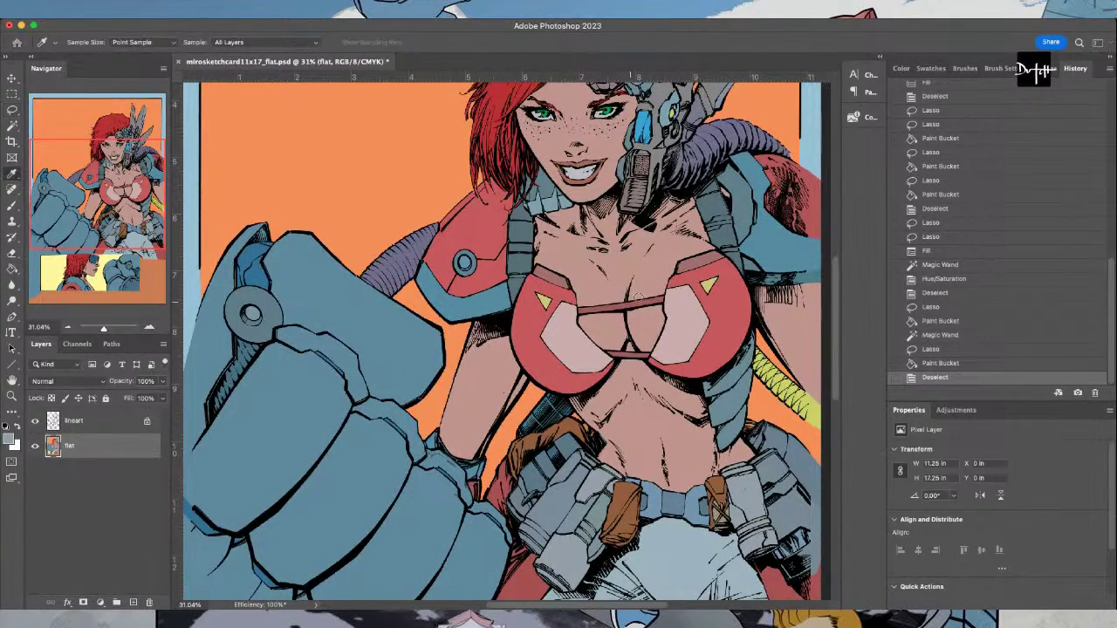
key("l")
scroll(518, 491, "up", 5)
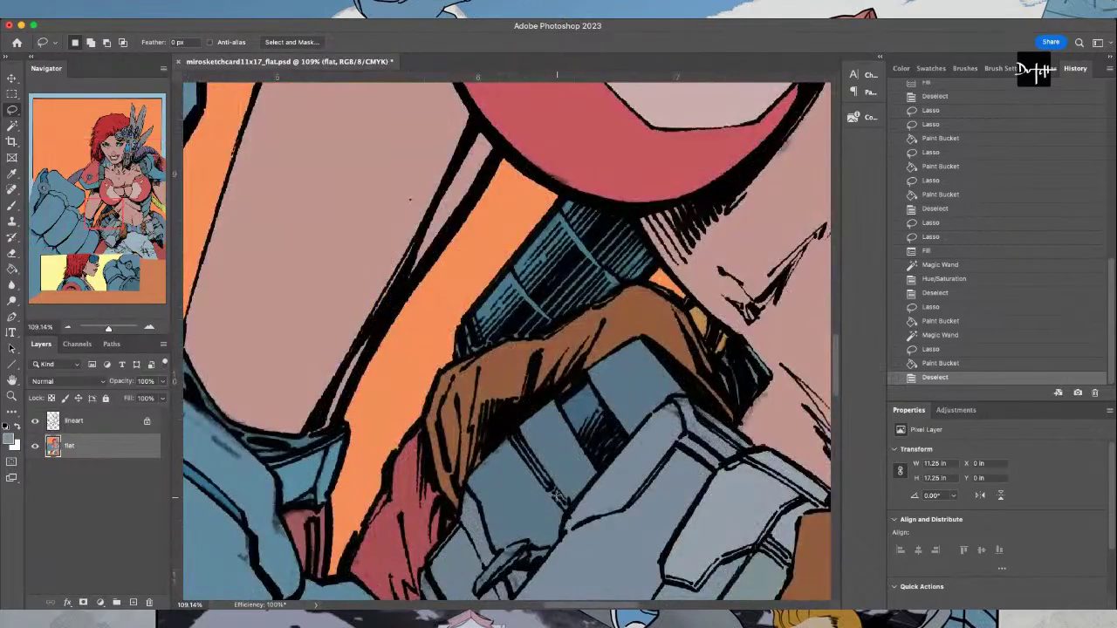
scroll(553, 496, "down", 3)
mouse_move(551, 519)
left_mouse_down()
mouse_move(593, 506)
mouse_move(617, 461)
mouse_move(553, 503)
mouse_move(623, 464)
mouse_move(618, 445)
mouse_move(569, 438)
left_mouse_up()
key("g")
left_click(583, 494)
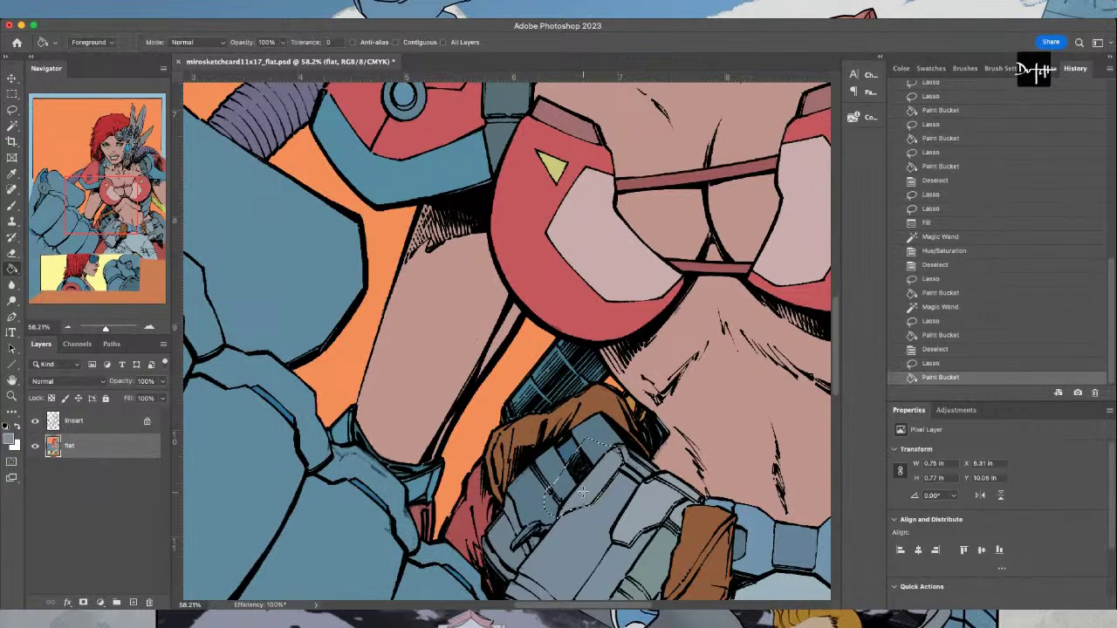
Lasso the banded lower end of the same canister and fill it with the grey-blue
scroll(841, 363, "down", 5)
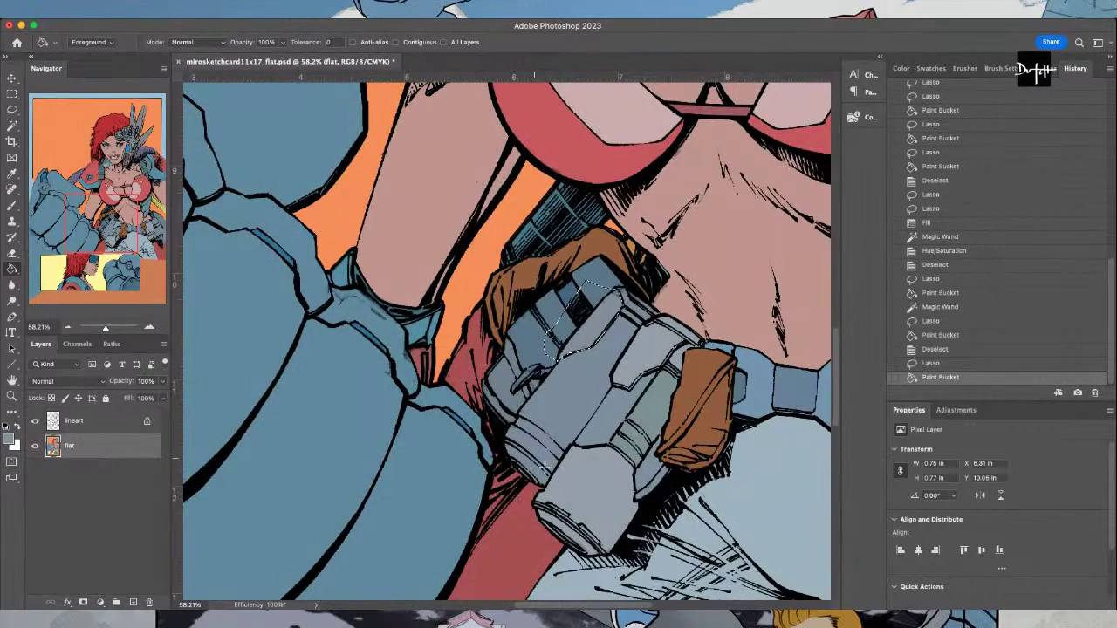
key("l")
scroll(559, 462, "up", 1)
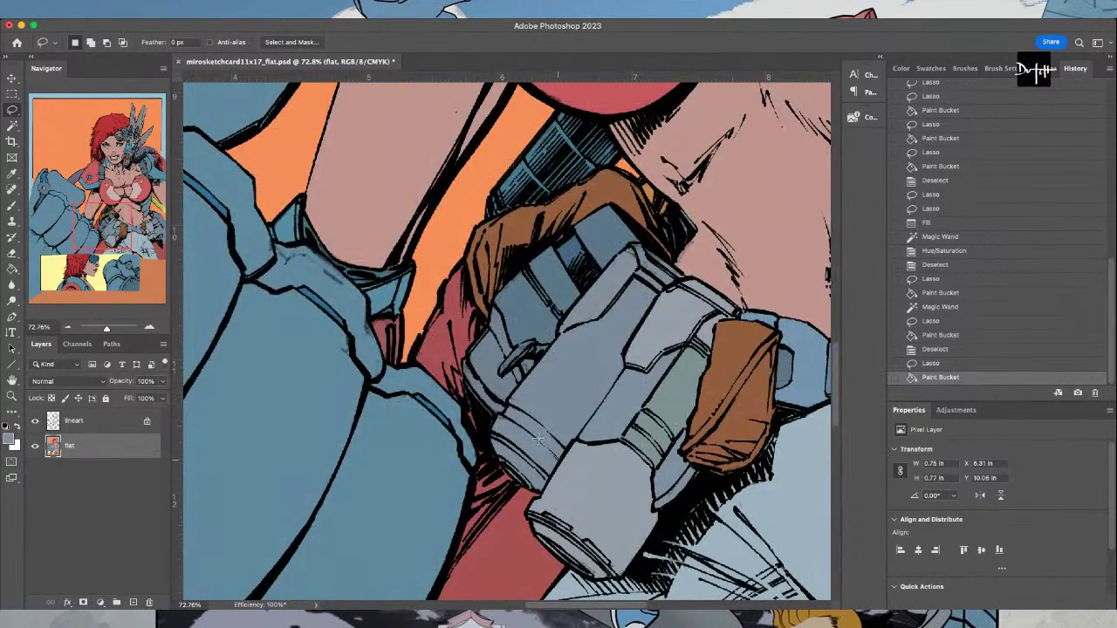
mouse_move(494, 409)
left_mouse_down()
mouse_move(454, 459)
mouse_move(553, 504)
mouse_move(568, 476)
left_mouse_up()
key("g")
left_click(543, 385)
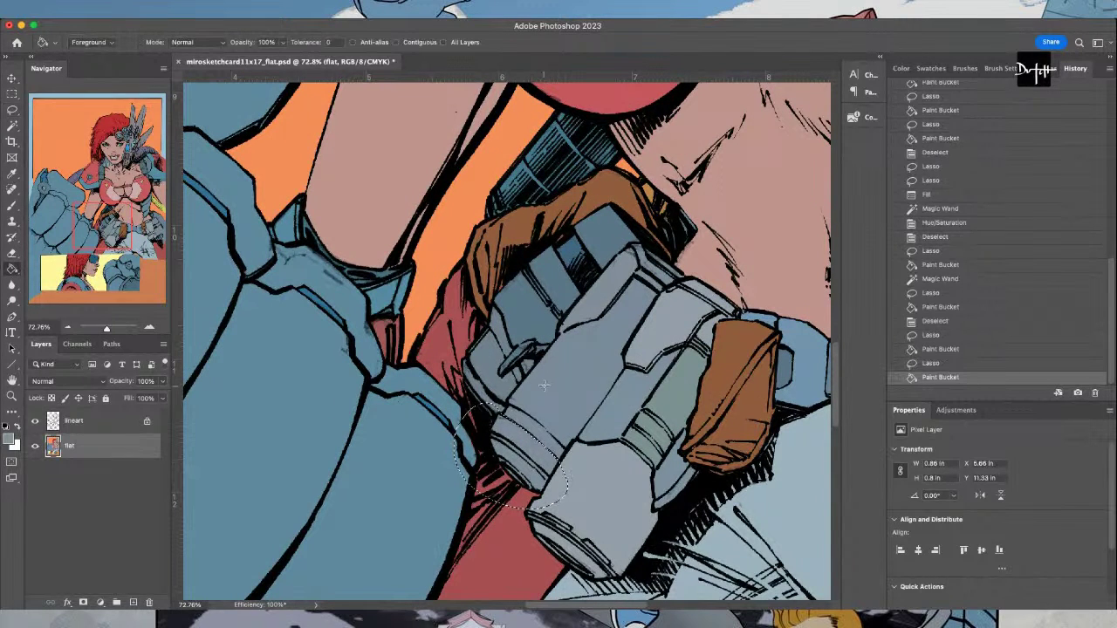
Select the canister's flat colour with the Magic Wand, fill it with the foreground blue-grey, and clear the selection
key("i")
key("w")
left_click(590, 313)
key("alt+BackSpace")
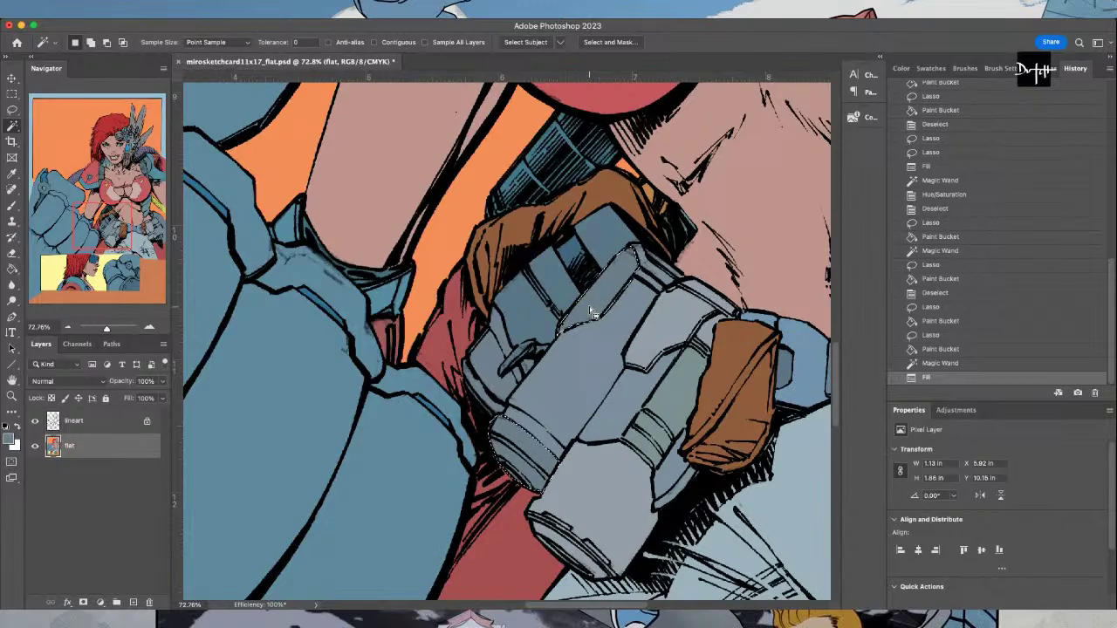
scroll(589, 306, "down", 1)
scroll(589, 306, "down", 1)
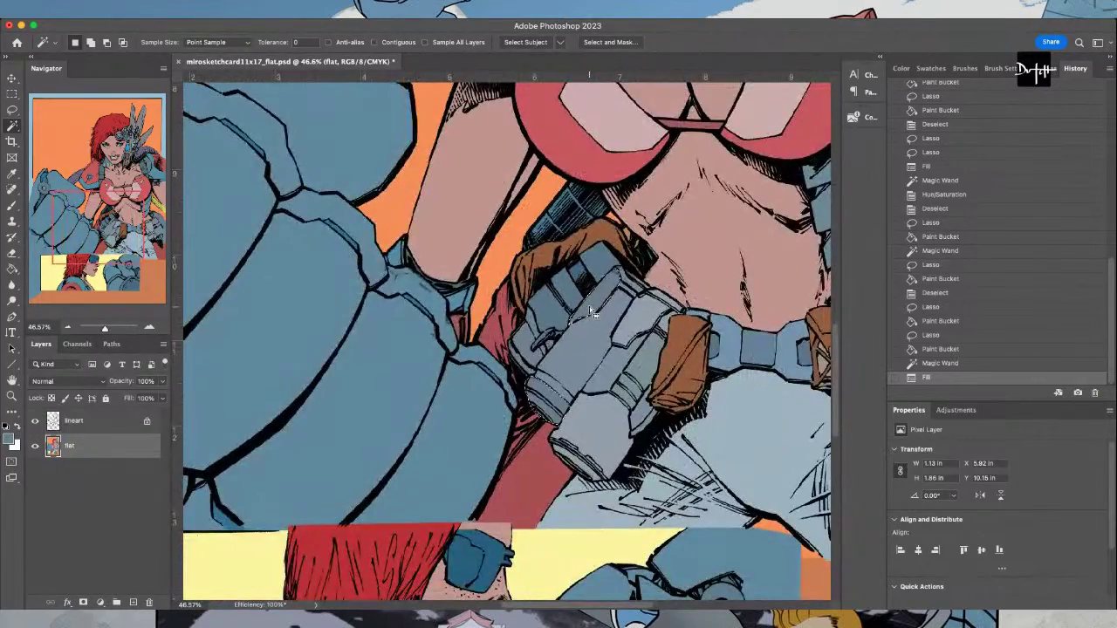
scroll(589, 306, "down", 1)
key("l")
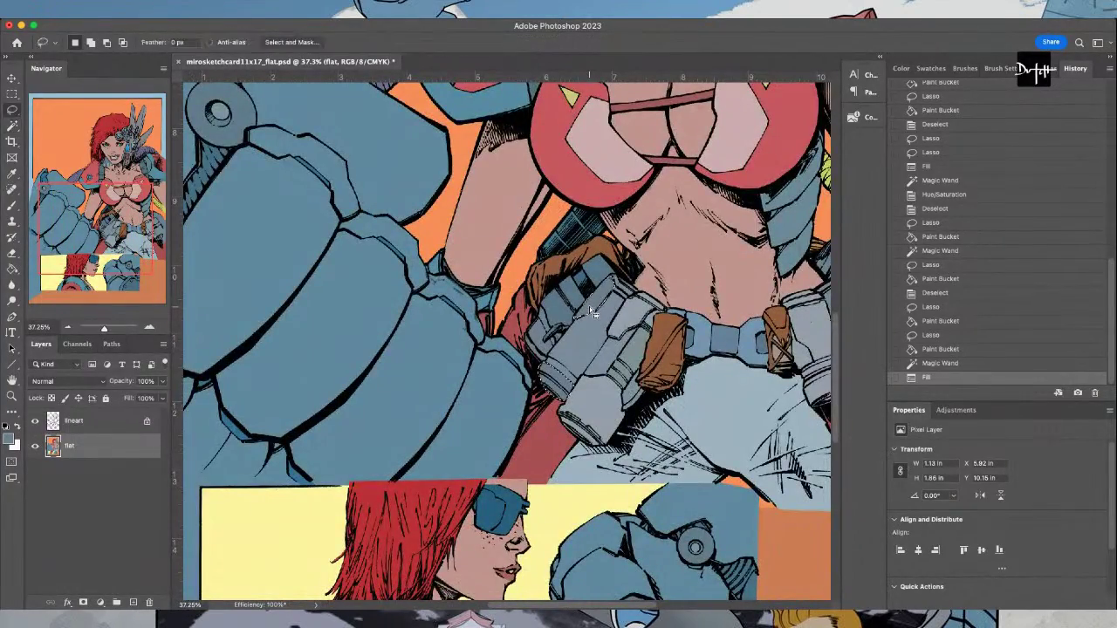
left_click(577, 347)
Lasso the rear canister on the opposite hip and fill its body with a darker slate blue
left_click_drag(540, 607, 602, 608)
scroll(576, 358, "up", 3)
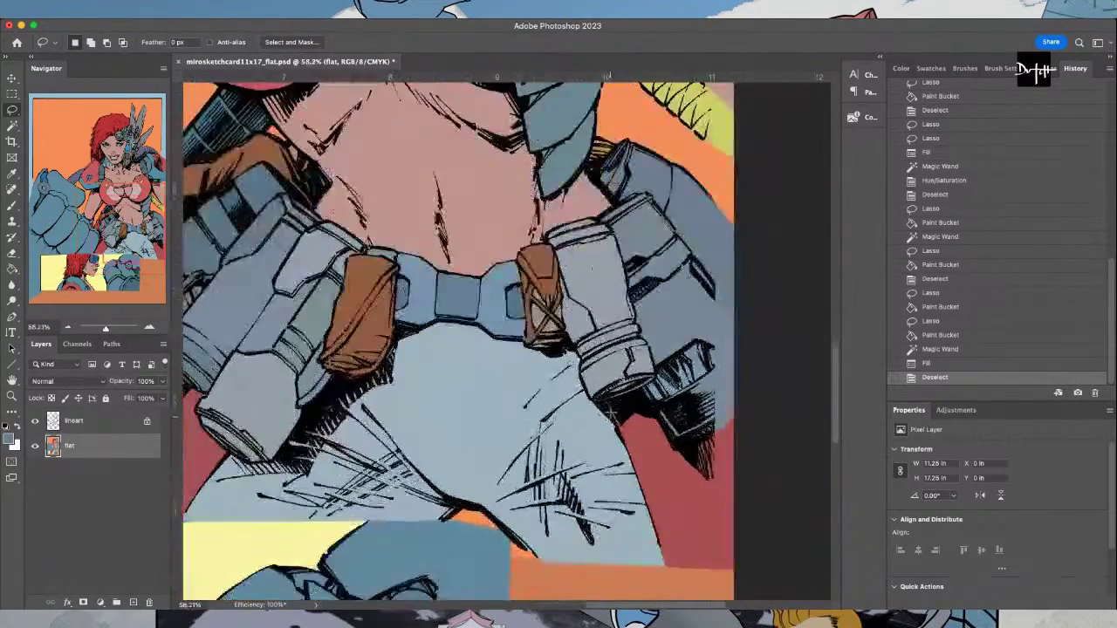
scroll(581, 419, "up", 2)
mouse_move(642, 230)
left_mouse_down()
mouse_move(677, 223)
mouse_move(730, 175)
mouse_move(693, 87)
left_mouse_up()
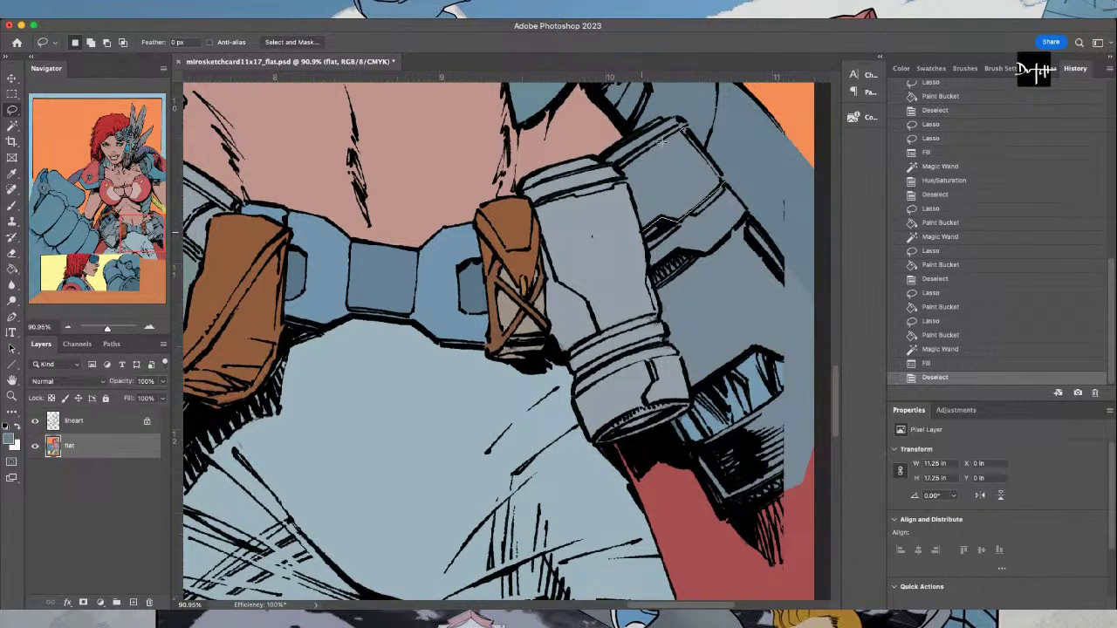
left_click_drag(605, 181, 623, 260)
left_click(12, 269)
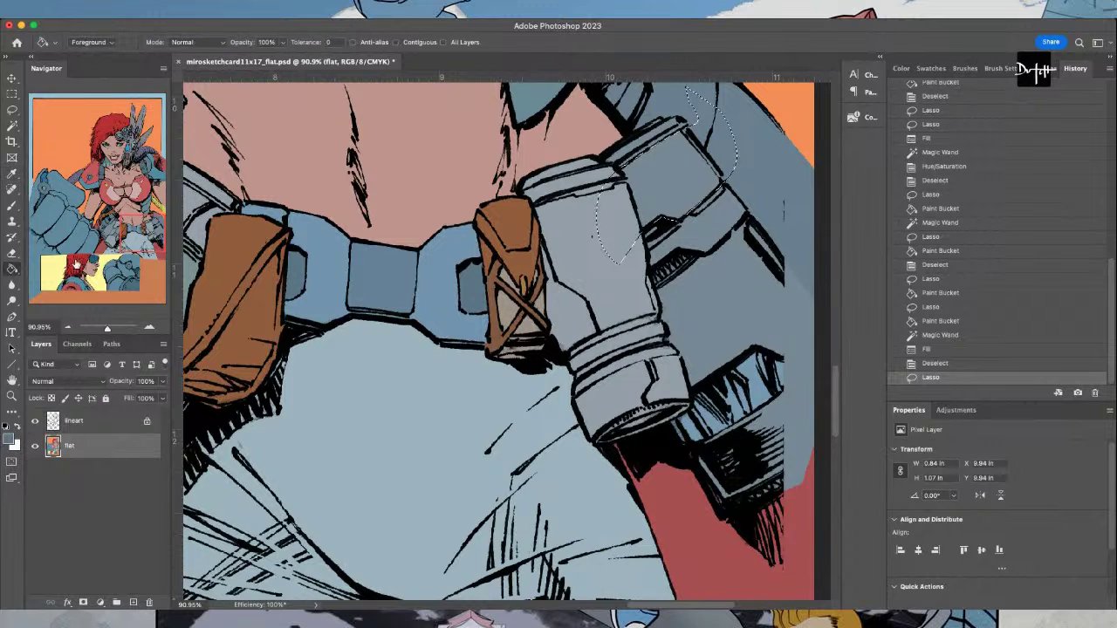
left_click(692, 229)
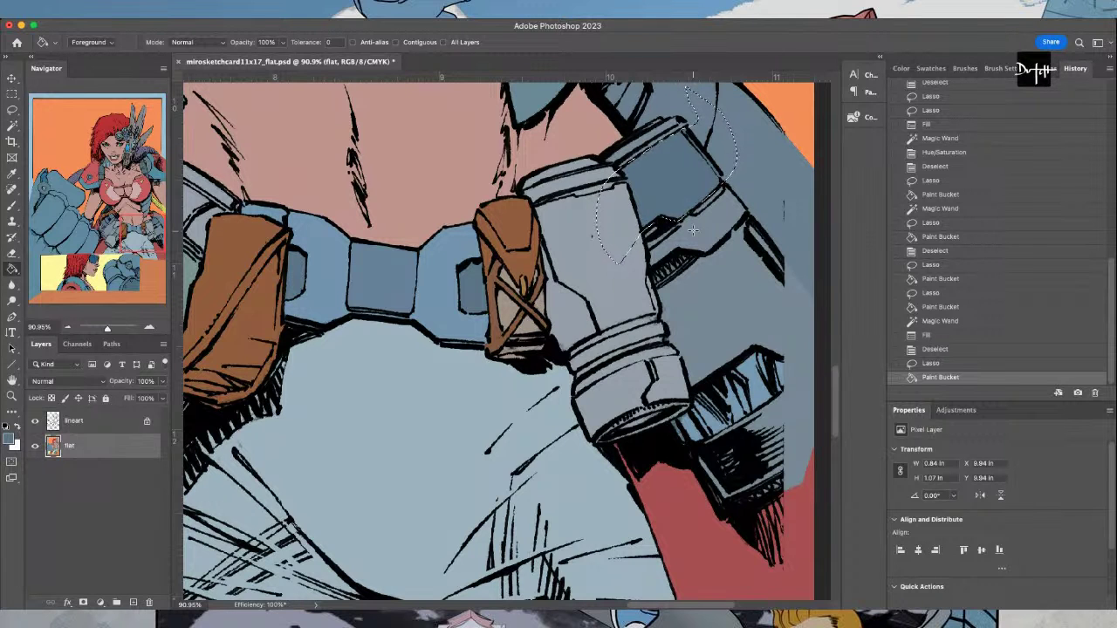
Bring the whole page into view and save the file
scroll(693, 229, "down", 3)
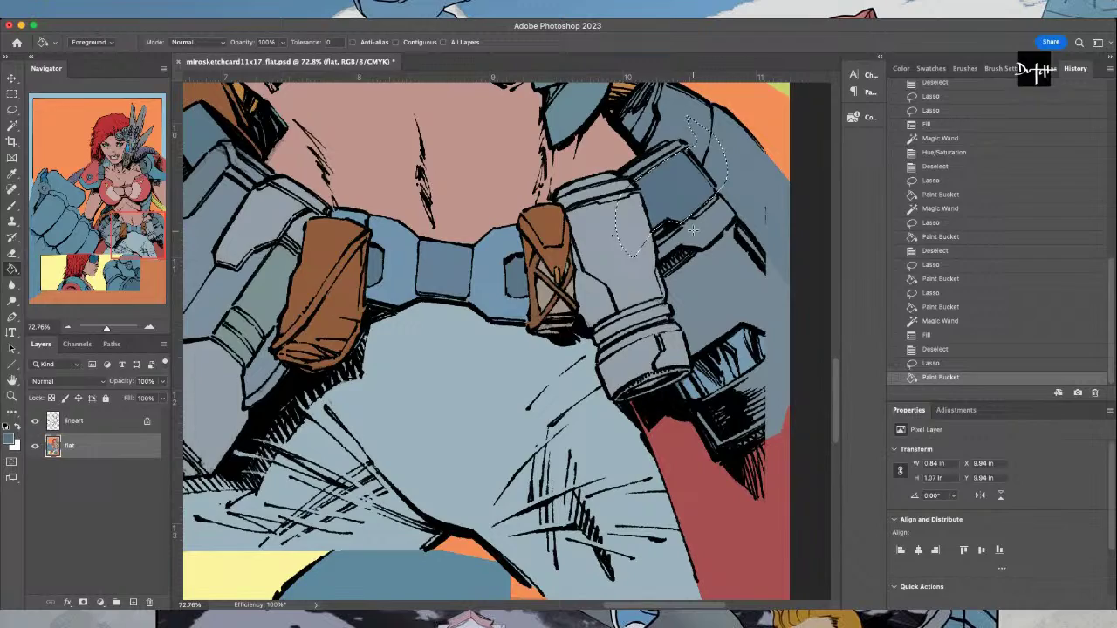
key("super+0")
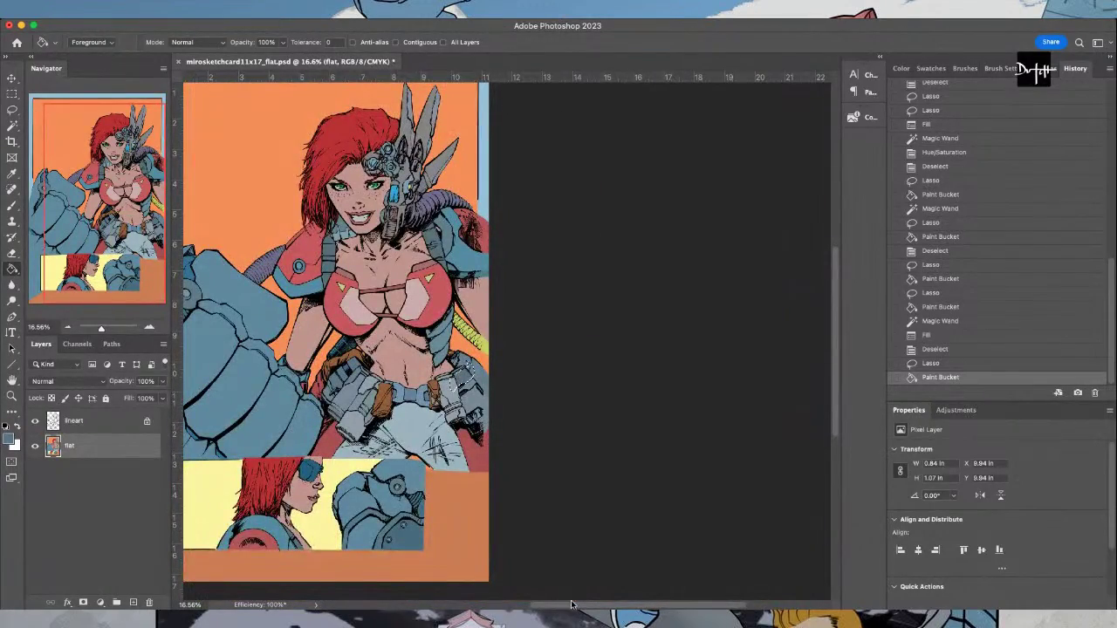
left_click_drag(573, 604, 512, 602)
left_click_drag(831, 339, 838, 403)
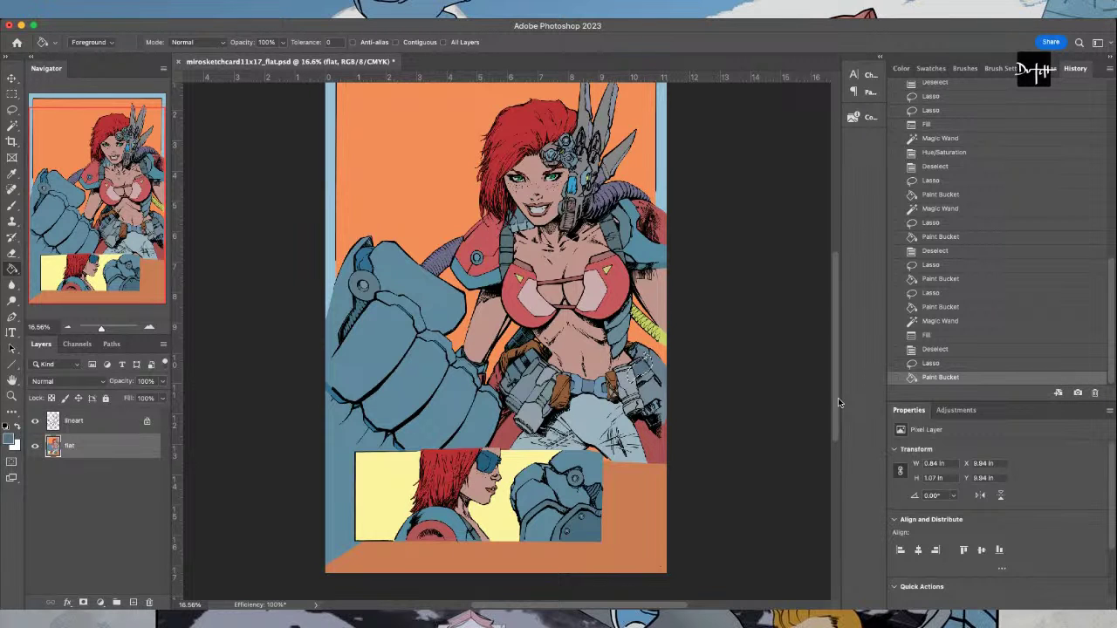
key("super+s")
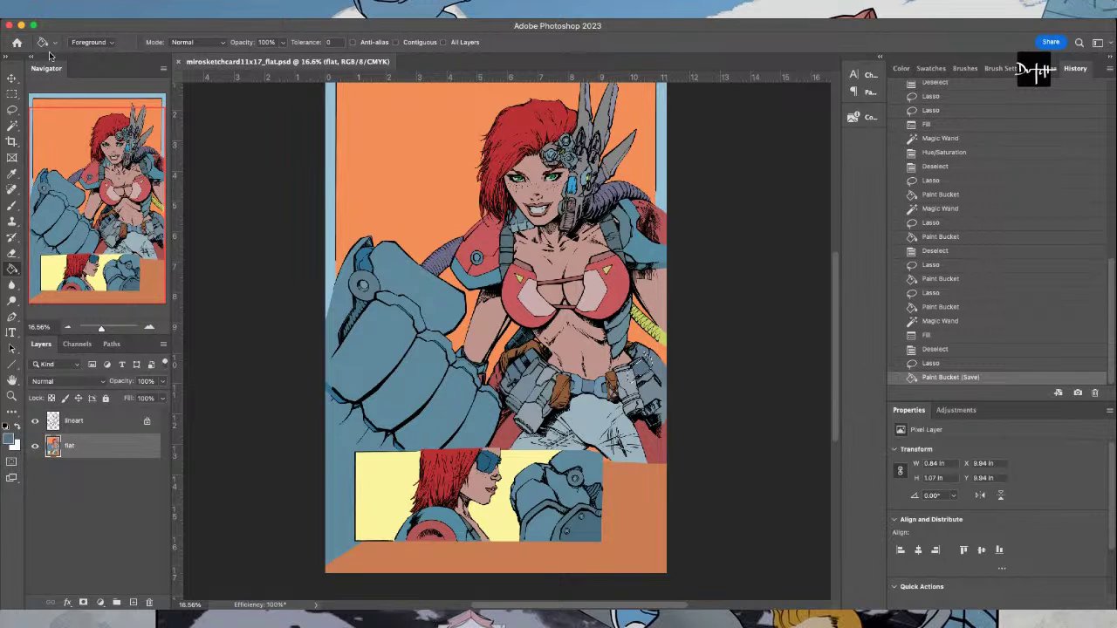